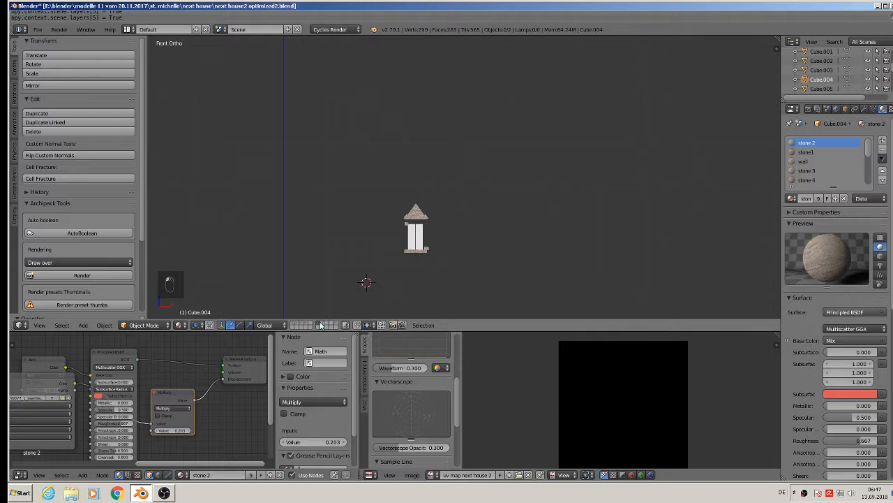
# Step: Show the layer containing the gable, beam and two block stone pieces, and open their mesh for editing
pyautogui.click(321, 325)
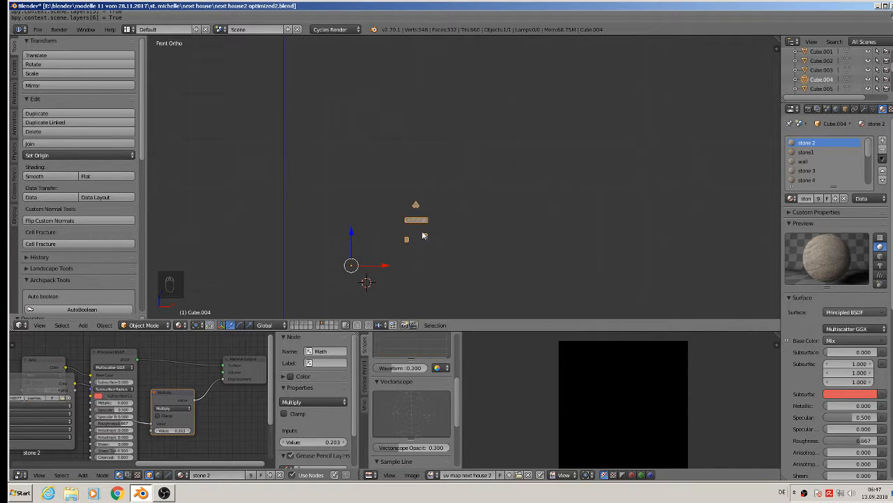
pyautogui.scroll(8, 415, 226)
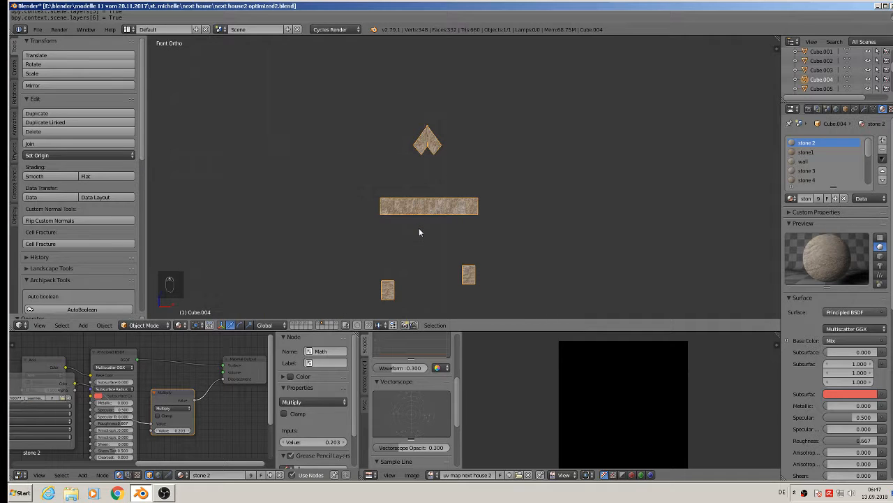
pyautogui.scroll(3, 418, 228)
pyautogui.scroll(-3, 424, 187)
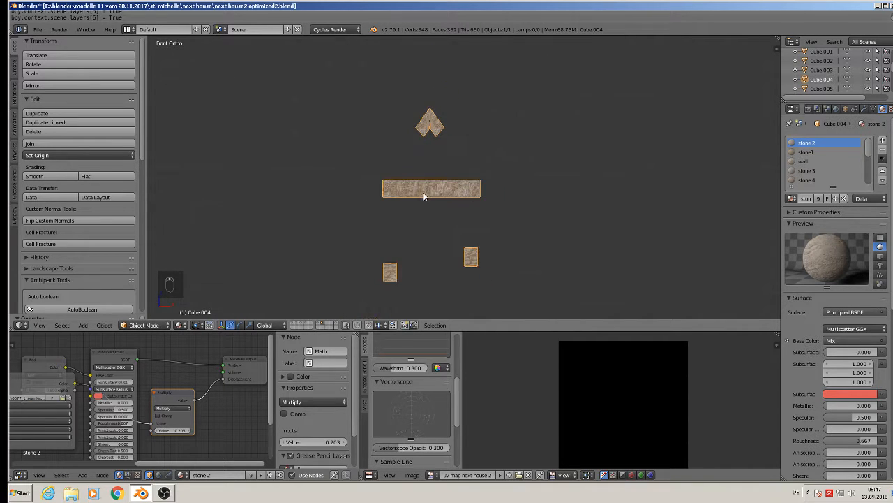
pyautogui.press('Tab')
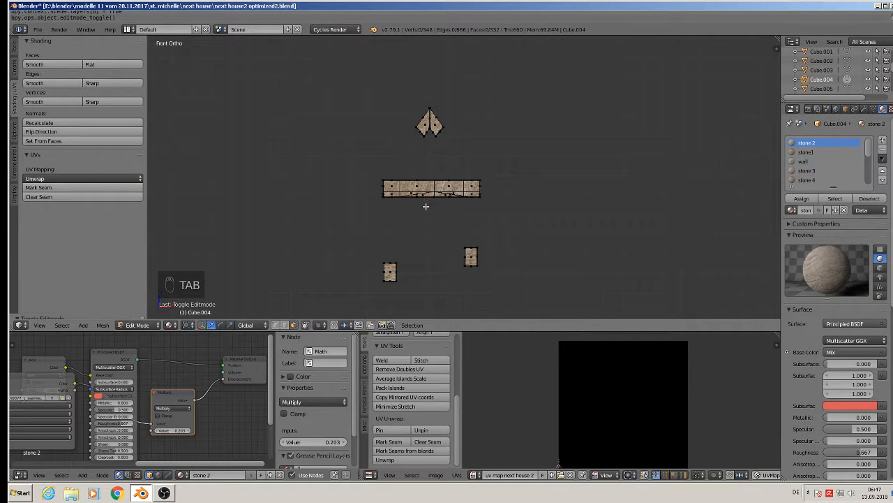
# Step: In vertex selection mode, select the front outline vertices of the gable-shaped stone piece, including the two inner notch vertices
pyautogui.scroll(2, 434, 224)
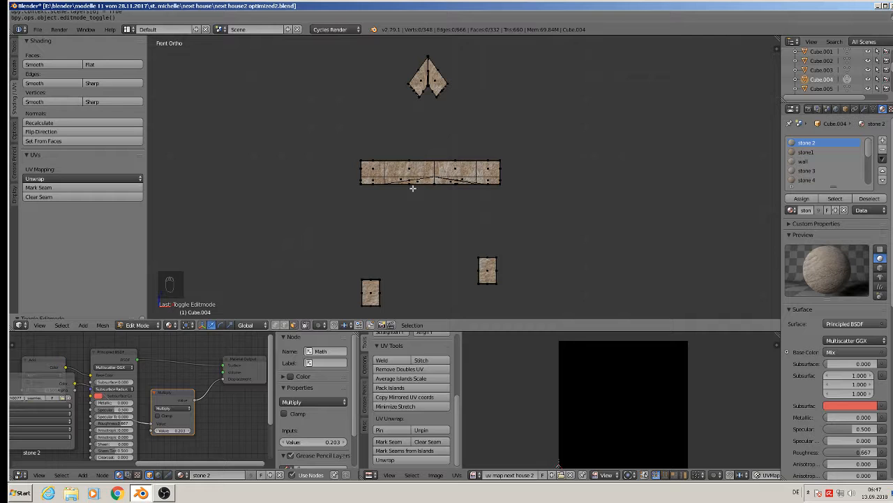
pyautogui.moveTo(392, 223); pyautogui.dragTo(425, 244, button='middle')
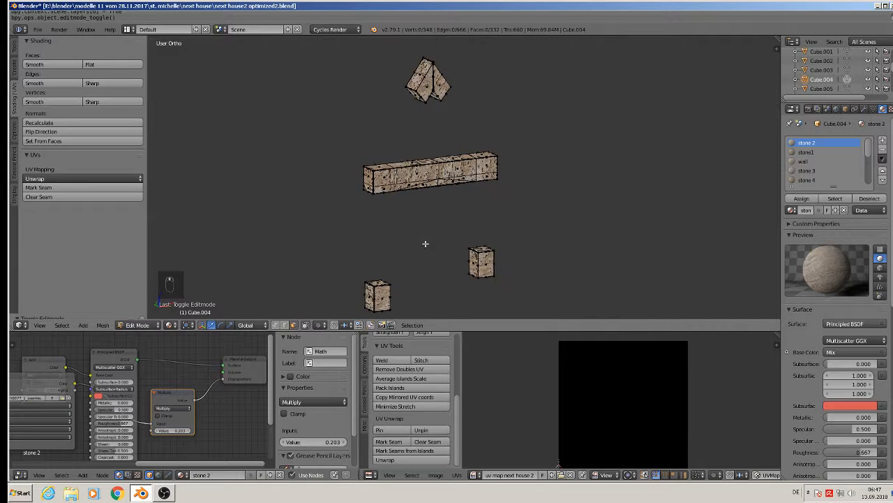
pyautogui.scroll(5, 416, 269)
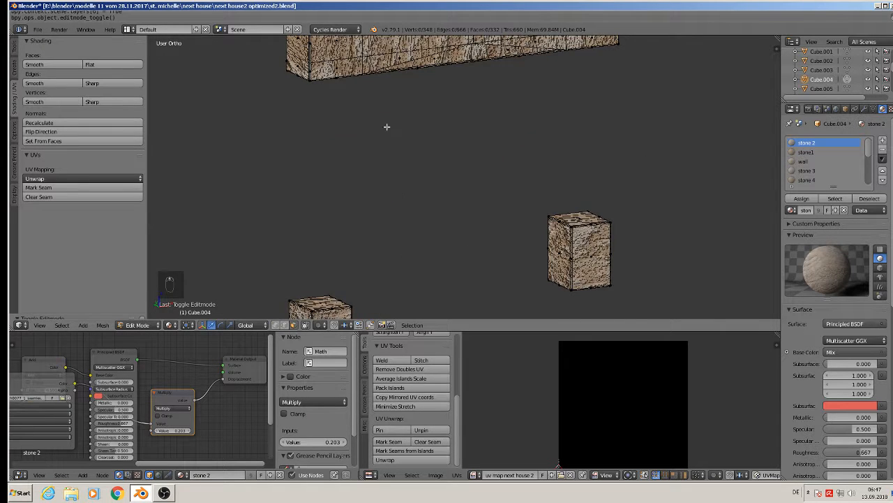
pyautogui.keyDown('shift'); pyautogui.scroll(5, 264, 51); pyautogui.keyUp('shift')
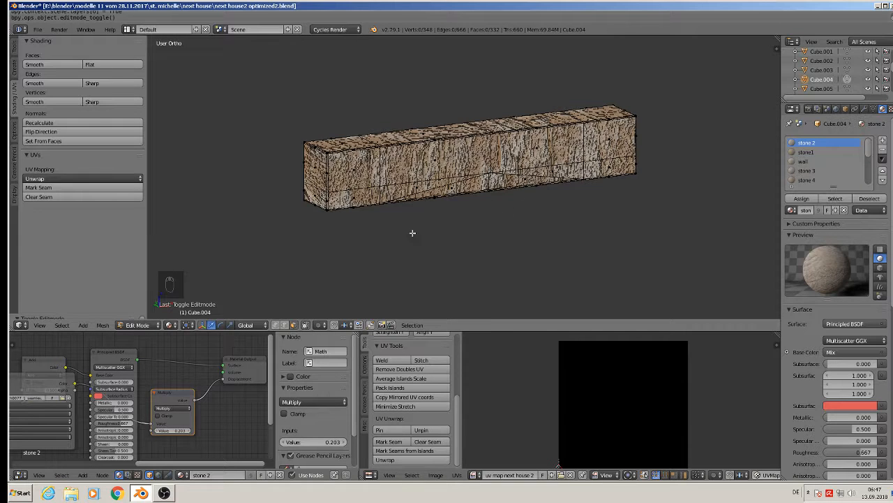
pyautogui.scroll(-3, 385, 246)
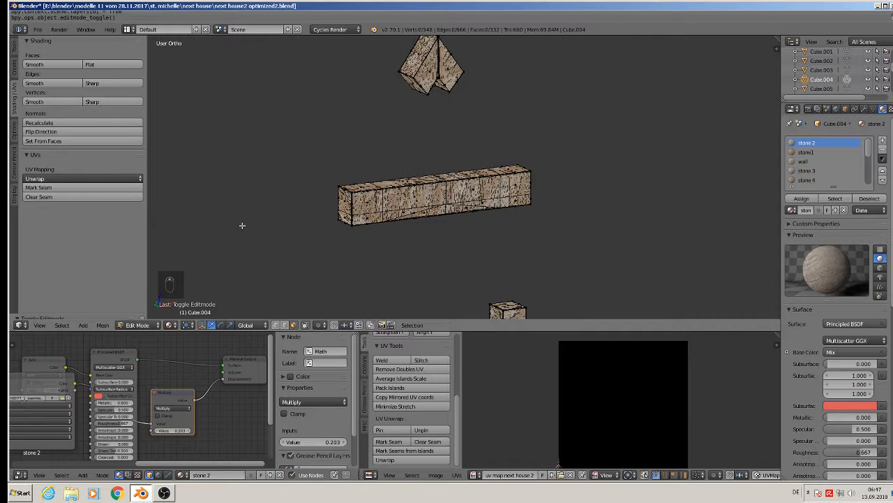
pyautogui.click(275, 326)
pyautogui.moveTo(383, 157); pyautogui.dragTo(383, 161, button='middle')
pyautogui.keyDown('shift'); pyautogui.scroll(3, 383, 162); pyautogui.keyUp('shift')
pyautogui.scroll(6, 379, 144)
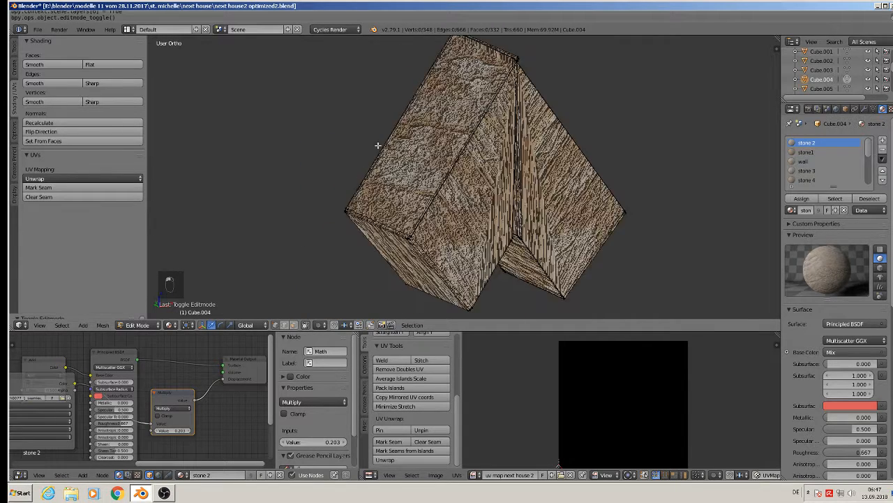
pyautogui.rightClick(411, 237)
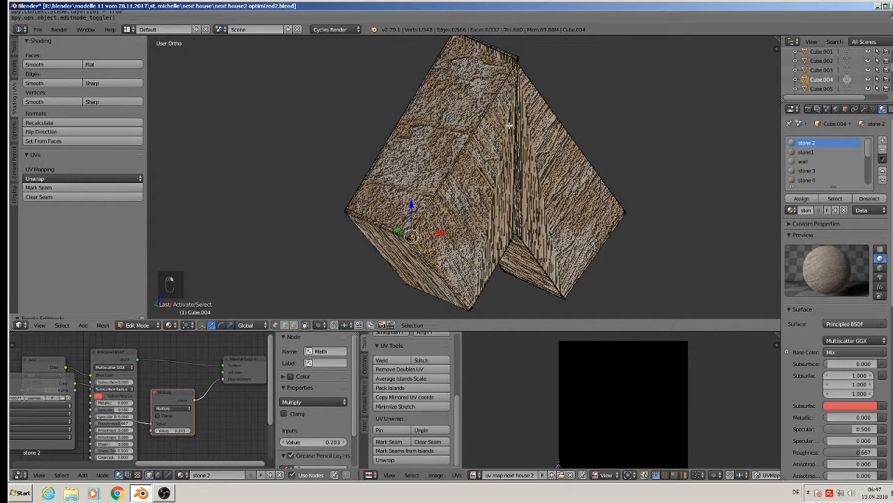
pyautogui.keyDown('shift'); pyautogui.rightClick(517, 60); pyautogui.keyUp('shift')
pyautogui.keyDown('shift'); pyautogui.rightClick(629, 213); pyautogui.keyUp('shift')
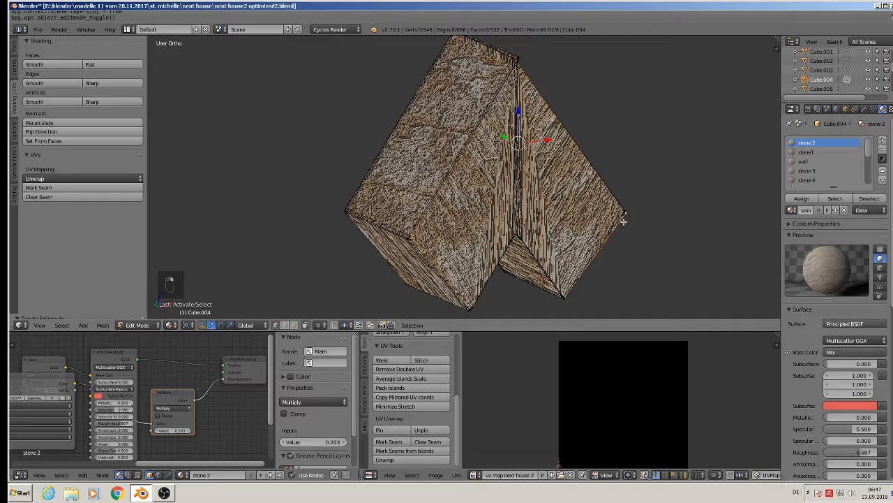
pyautogui.keyDown('shift'); pyautogui.rightClick(571, 297); pyautogui.keyUp('shift')
pyautogui.moveTo(522, 242); pyautogui.dragTo(464, 237, button='middle')
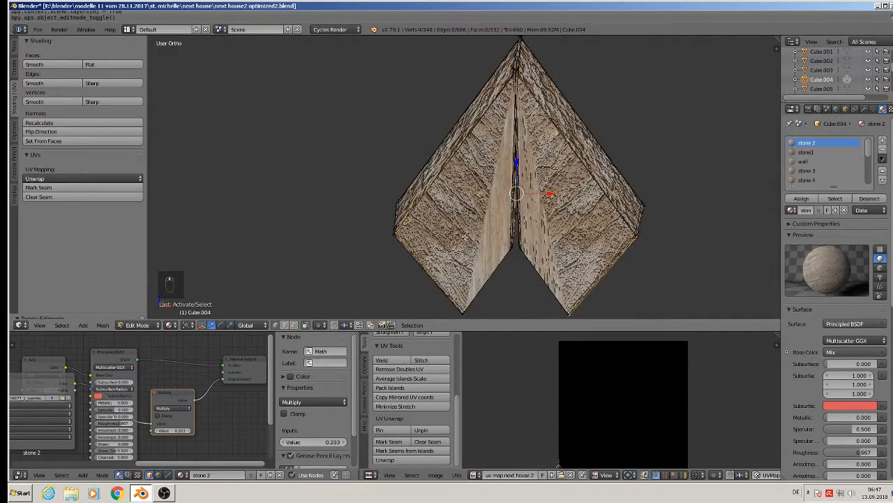
pyautogui.keyDown('shift'); pyautogui.rightClick(520, 245); pyautogui.keyUp('shift')
pyautogui.keyDown('shift'); pyautogui.rightClick(514, 253); pyautogui.keyUp('shift')
pyautogui.scroll(-3, 536, 282)
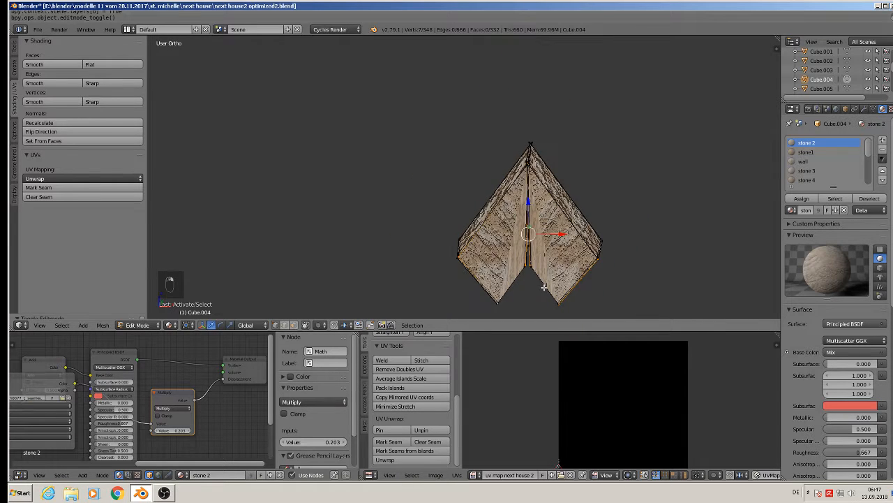
# Step: Add the four front corner vertices of the long horizontal beam to the selection
pyautogui.keyDown('shift'); pyautogui.moveTo(542, 283); pyautogui.dragTo(518, 74, button='middle'); pyautogui.keyUp('shift')
pyautogui.moveTo(522, 218); pyautogui.dragTo(503, 81, button='middle')
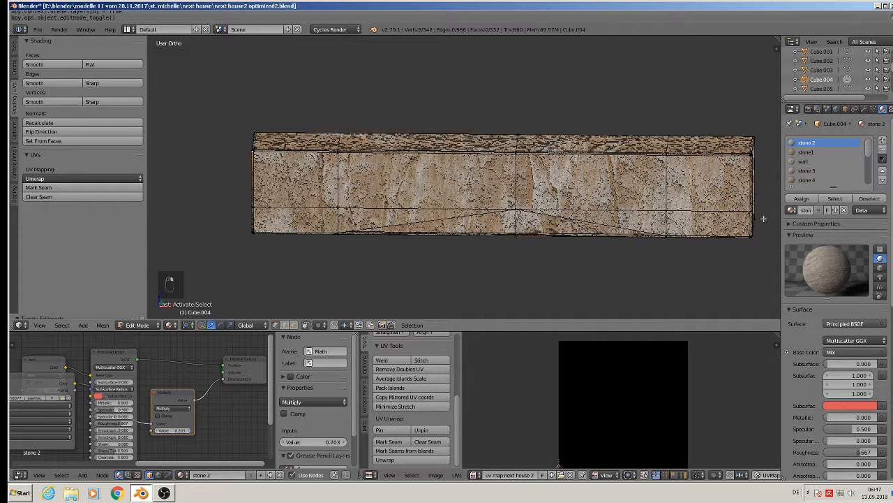
pyautogui.keyDown('shift'); pyautogui.rightClick(751, 157); pyautogui.keyUp('shift')
pyautogui.keyDown('shift'); pyautogui.rightClick(750, 237); pyautogui.keyUp('shift')
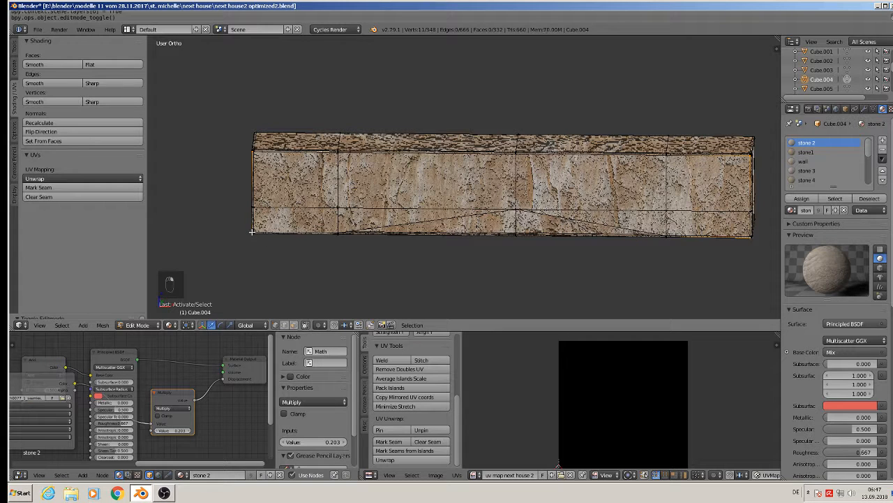
# Step: Add the front corner vertices of the two small stone blocks to the selection
pyautogui.moveTo(398, 286); pyautogui.dragTo(683, 193, button='middle')
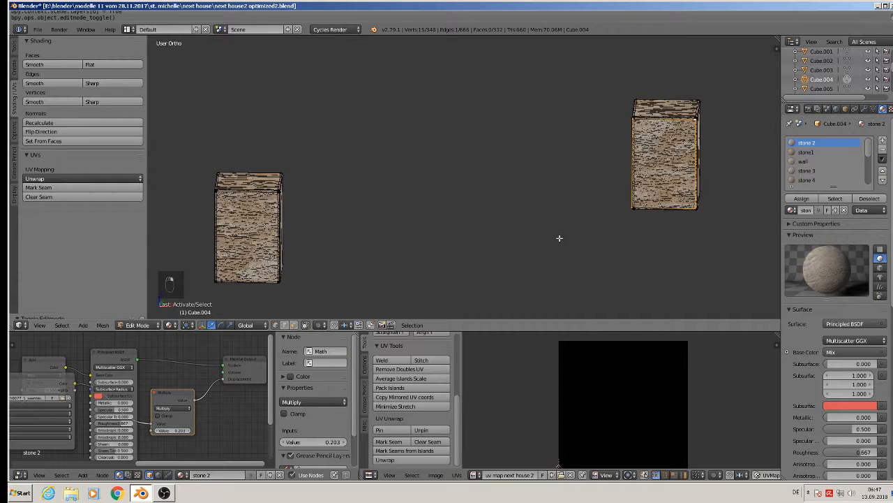
pyautogui.scroll(-3, 530, 255)
pyautogui.keyDown('shift'); pyautogui.moveTo(501, 270); pyautogui.dragTo(507, 168, button='middle'); pyautogui.keyUp('shift')
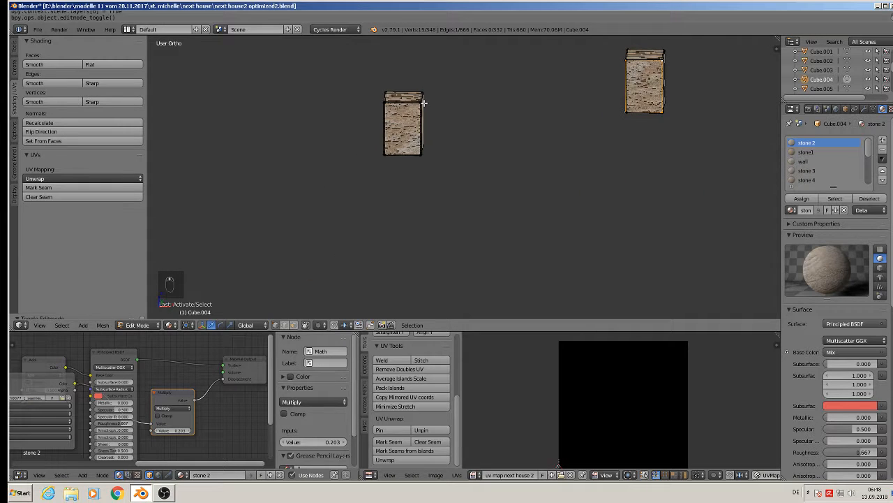
pyautogui.keyDown('shift'); pyautogui.rightClick(386, 104); pyautogui.keyUp('shift')
pyautogui.keyDown('shift'); pyautogui.rightClick(402, 144); pyautogui.keyUp('shift')
pyautogui.keyDown('shift'); pyautogui.rightClick(387, 158); pyautogui.keyUp('shift')
pyautogui.scroll(-5, 454, 201)
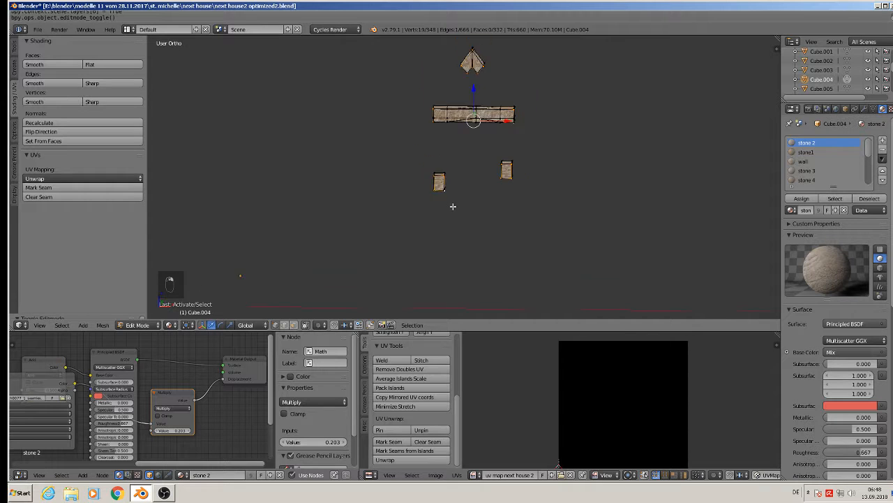
pyautogui.scroll(3, 439, 191)
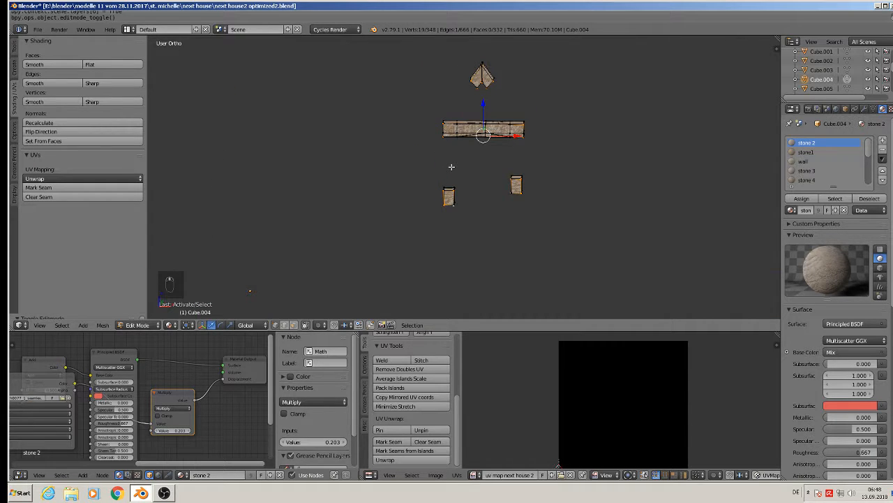
# Step: Duplicate the selected vertices in place, separate them into their own object and return to Object Mode
pyautogui.hotkey('shift', 'd')
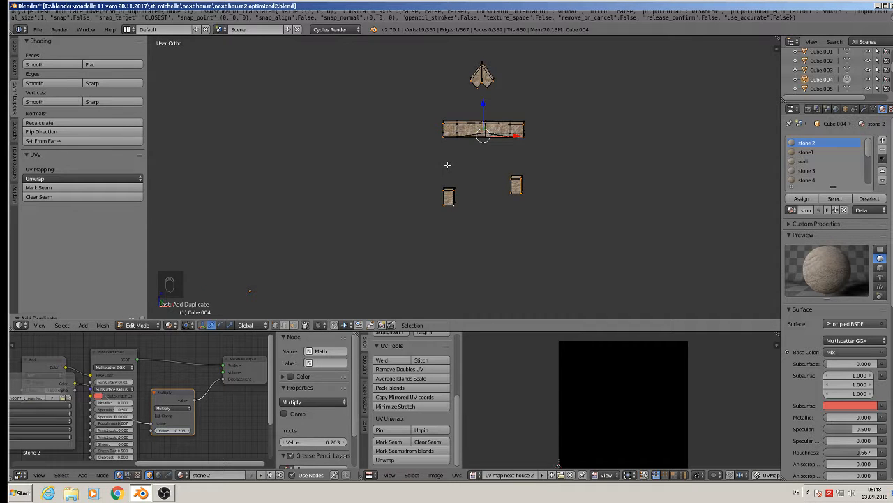
pyautogui.press('p')
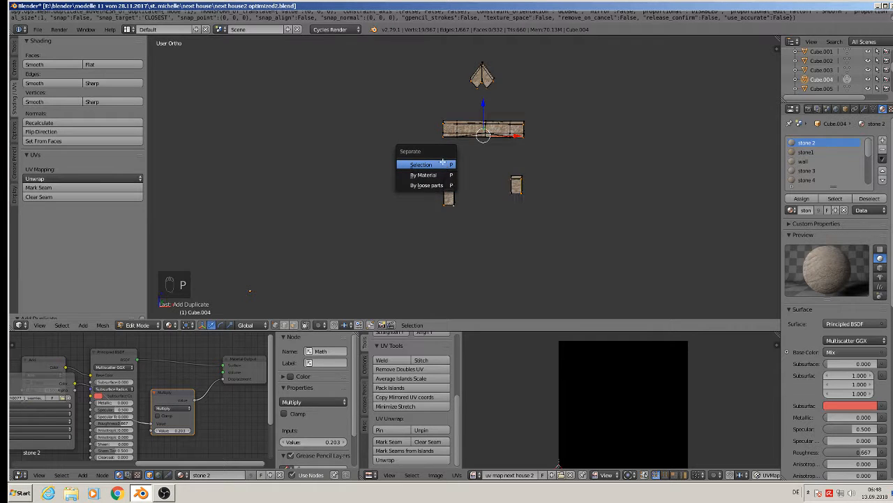
pyautogui.click(443, 165)
pyautogui.press('Tab')
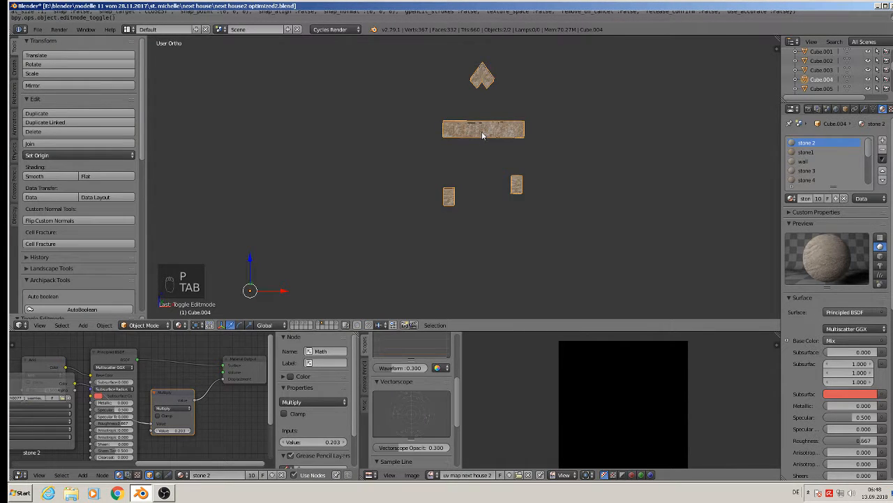
# Step: Move the original stone pieces about -0.12 along X, then open the separated vertices' object for editing
pyautogui.rightClick(483, 135)
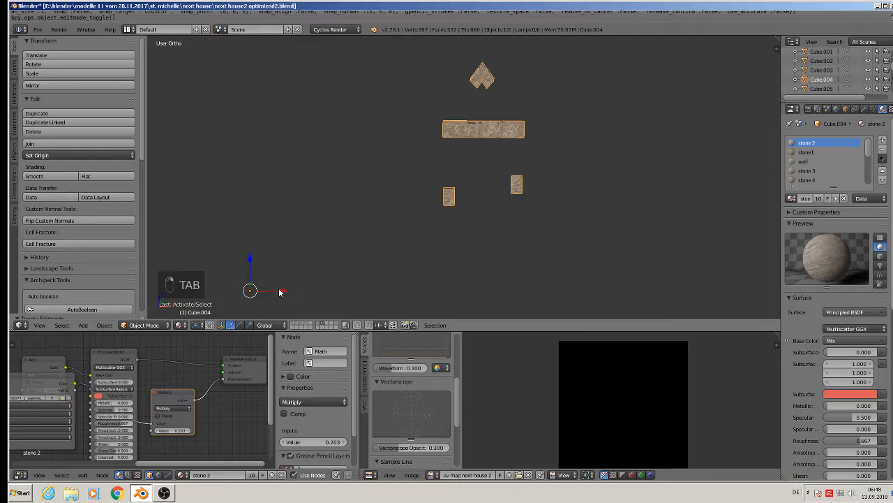
pyautogui.moveTo(279, 292); pyautogui.dragTo(82, 282)
pyautogui.rightClick(524, 188)
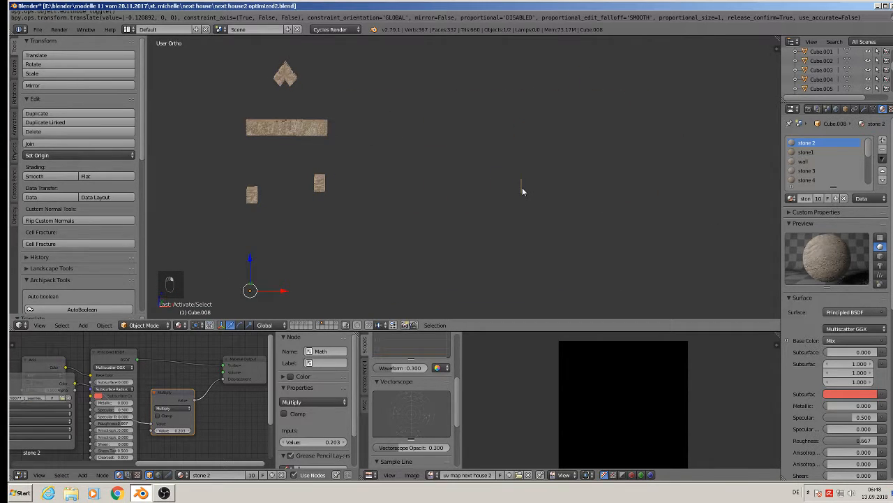
pyautogui.press('Tab')
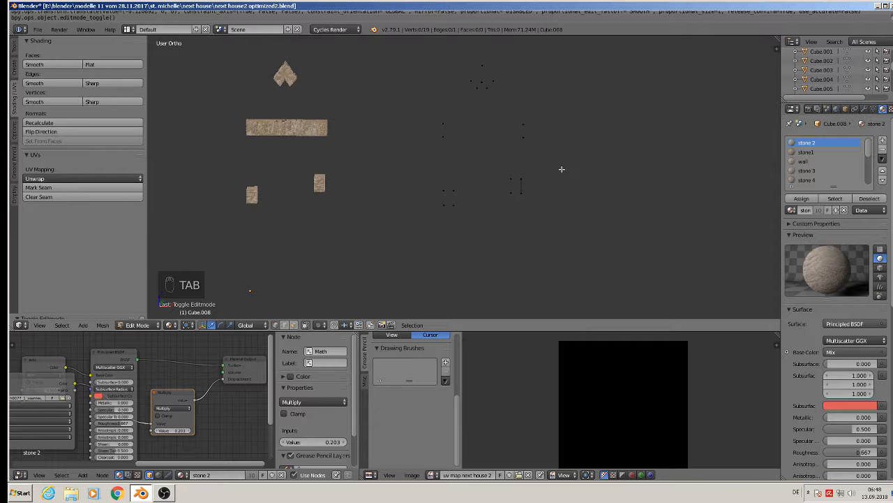
# Step: Create edges from the gable's peak vertex to its left outer vertex and on to the lower-left vertex
pyautogui.scroll(3, 544, 140)
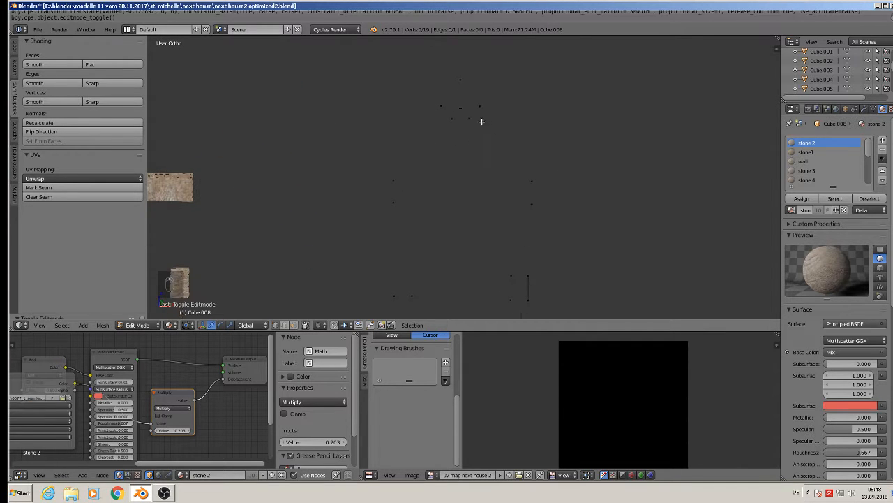
pyautogui.rightClick(460, 80)
pyautogui.keyDown('shift'); pyautogui.rightClick(442, 105); pyautogui.keyUp('shift')
pyautogui.press('f')
pyautogui.rightClick(445, 106)
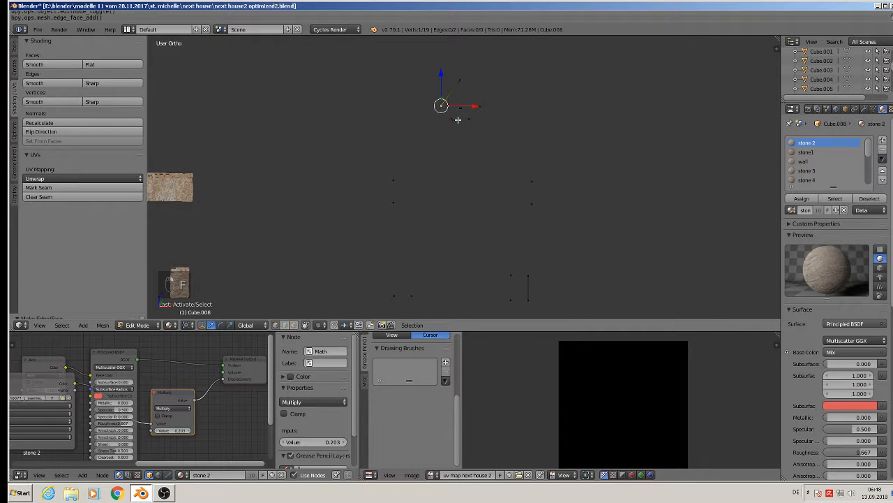
pyautogui.keyDown('shift'); pyautogui.rightClick(457, 119); pyautogui.keyUp('shift')
pyautogui.press('f')
# Step: Create edges from the gable's peak vertex to its right outer vertex and on to the lower-right vertex
pyautogui.rightClick(463, 82)
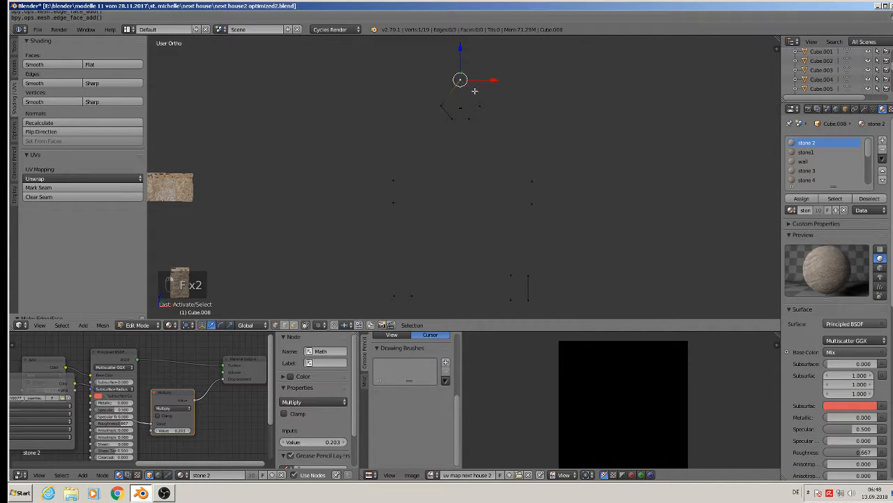
pyautogui.keyDown('shift'); pyautogui.rightClick(490, 110); pyautogui.keyUp('shift')
pyautogui.press('f')
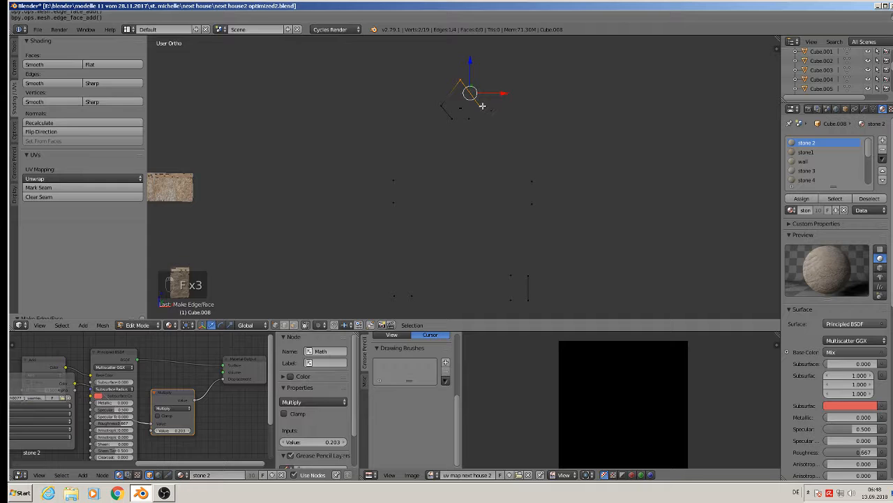
pyautogui.rightClick(482, 107)
pyautogui.keyDown('shift'); pyautogui.rightClick(474, 117); pyautogui.keyUp('shift')
pyautogui.press('f')
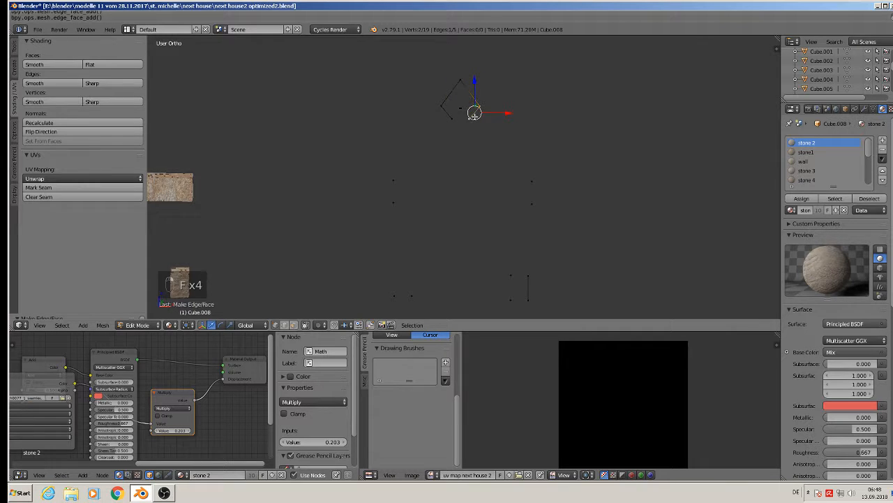
# Step: Connect the gable's lower-right and lower-left vertices to the inner notch vertices with edges
pyautogui.scroll(2, 460, 116)
pyautogui.rightClick(452, 124)
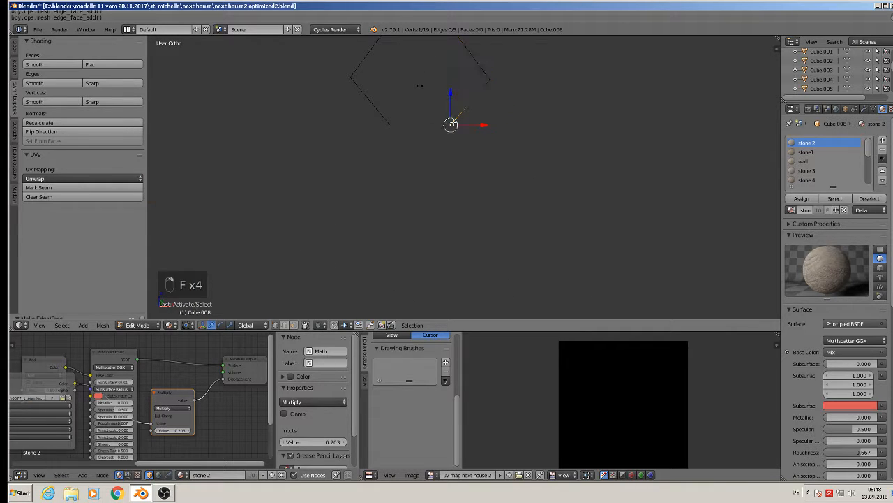
pyautogui.keyDown('shift'); pyautogui.rightClick(421, 84); pyautogui.keyUp('shift')
pyautogui.press('f')
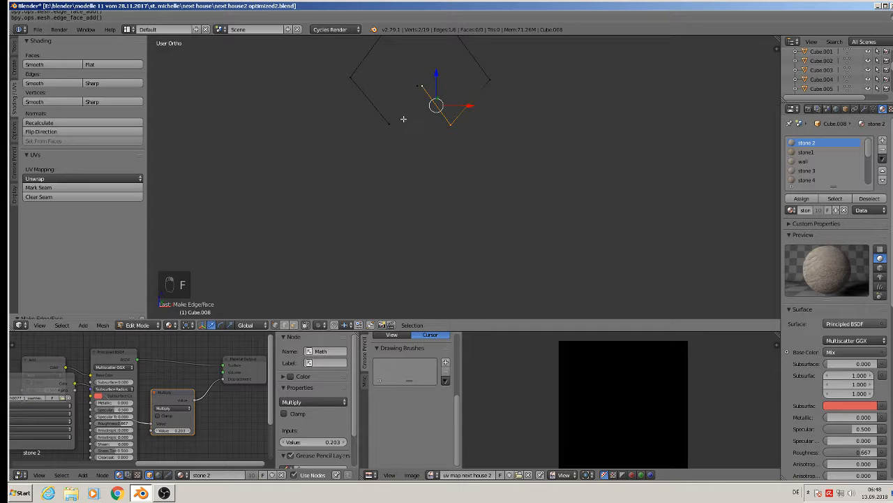
pyautogui.rightClick(389, 125)
pyautogui.keyDown('shift'); pyautogui.rightClick(421, 85); pyautogui.keyUp('shift')
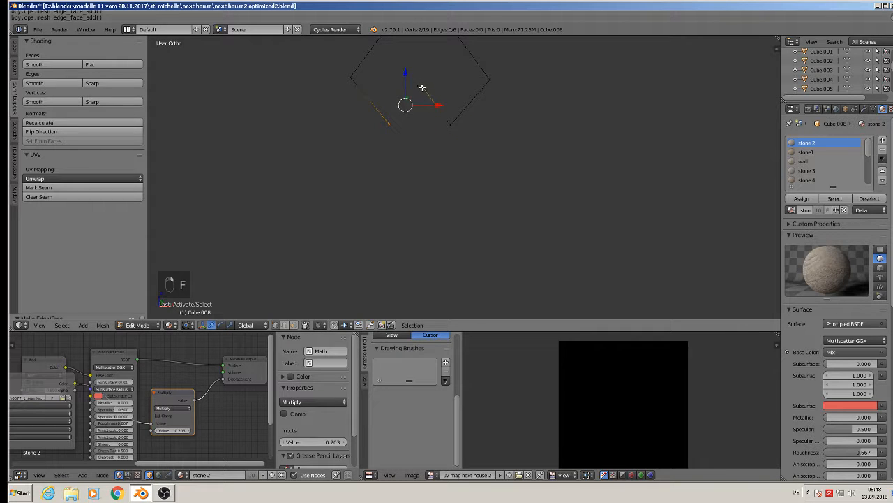
pyautogui.keyDown('shift'); pyautogui.rightClick(396, 123); pyautogui.keyUp('shift')
pyautogui.keyDown('shift'); pyautogui.rightClick(421, 85); pyautogui.keyUp('shift')
pyautogui.press('f')
# Step: Merge the gable's two inner notch vertices at their center
pyautogui.click(15, 47)
pyautogui.scroll(-5, 104, 181)
pyautogui.click(92, 209)
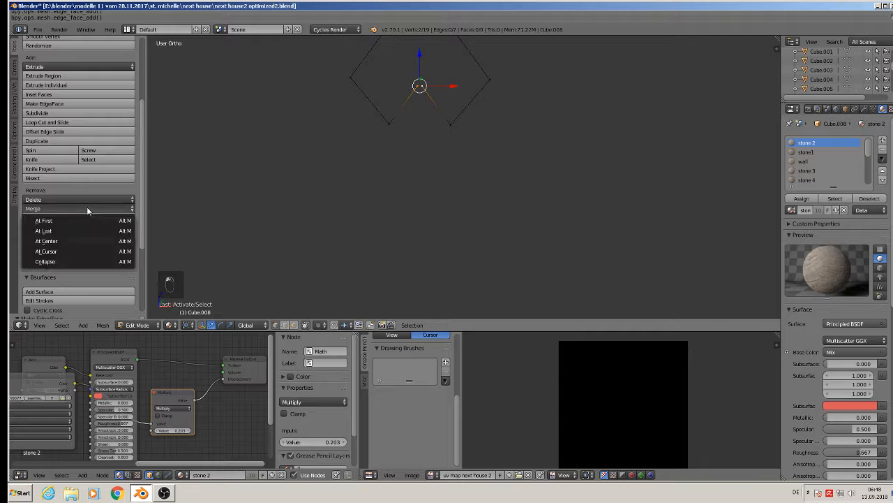
pyautogui.click(93, 240)
# Step: Fill the beam's four corner vertices and the gable's closed outline with faces
pyautogui.scroll(3, 524, 115)
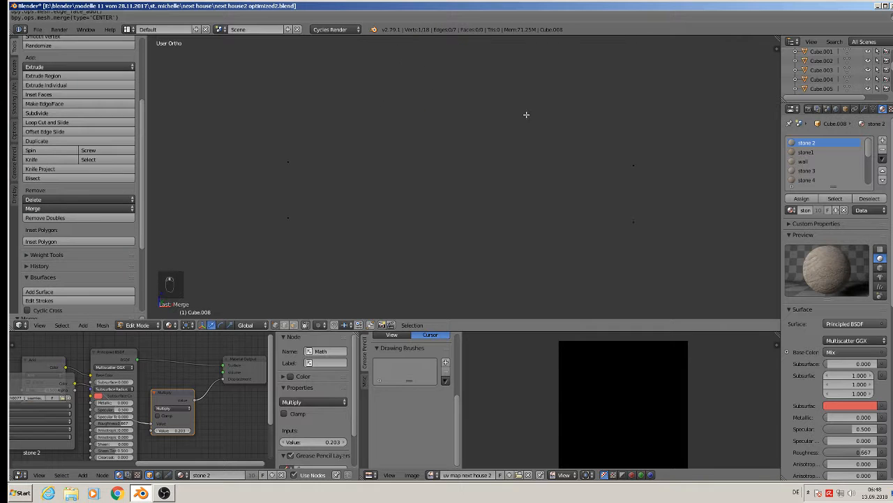
pyautogui.scroll(-3, 475, 164)
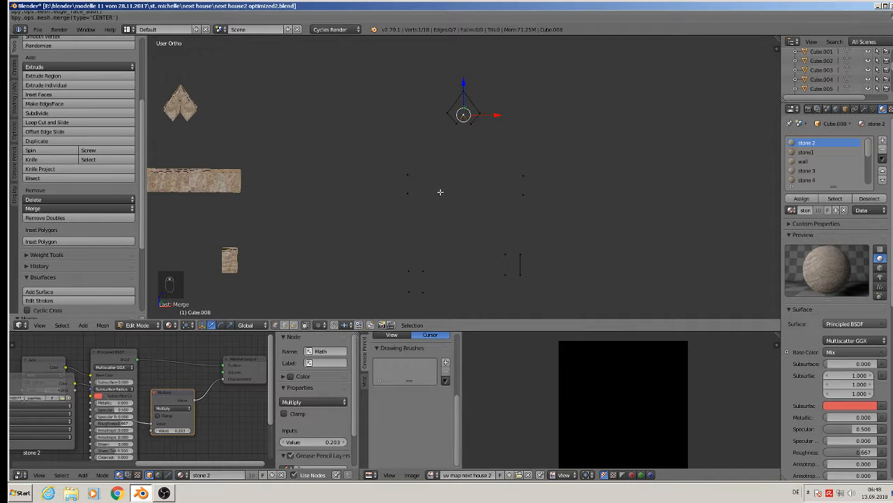
pyautogui.rightClick(406, 174)
pyautogui.keyDown('shift'); pyautogui.rightClick(530, 174); pyautogui.keyUp('shift')
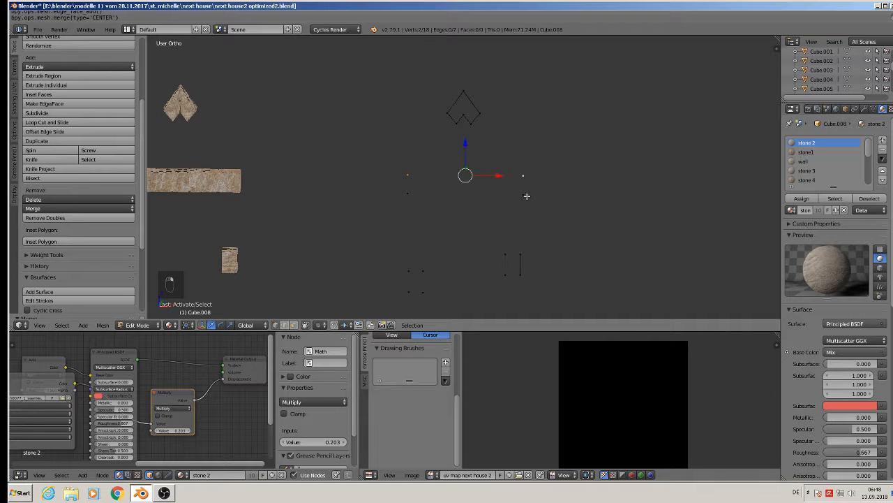
pyautogui.keyDown('shift'); pyautogui.rightClick(524, 194); pyautogui.keyUp('shift')
pyautogui.press('f')
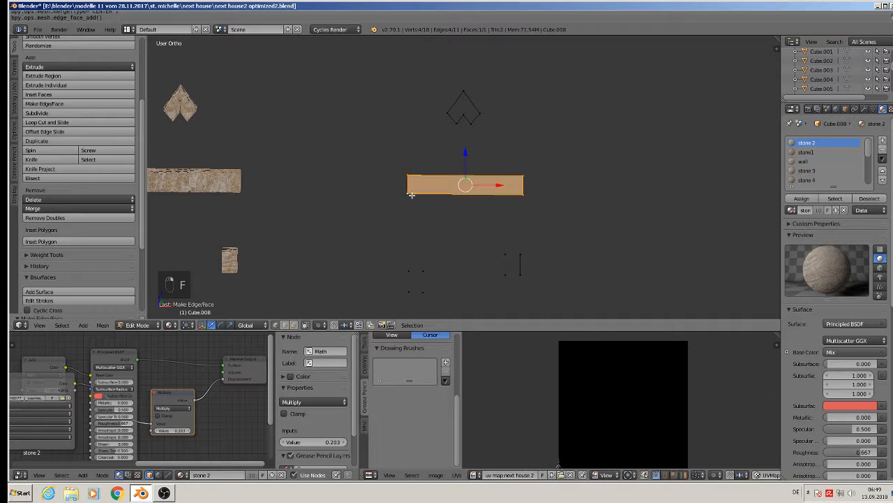
pyautogui.keyDown('alt'); pyautogui.rightClick(462, 118); pyautogui.keyUp('alt')
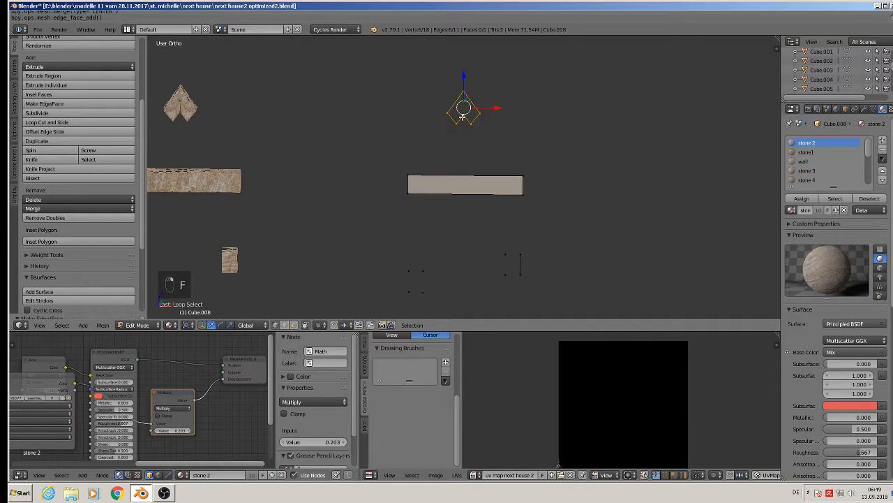
pyautogui.press('f')
# Step: Fill the four corner vertices of the right block and of the left block with faces, then leave Edit Mode
pyautogui.keyDown('shift'); pyautogui.moveTo(466, 255); pyautogui.dragTo(478, 196, button='middle'); pyautogui.keyUp('shift')
pyautogui.click(516, 199)
pyautogui.rightClick(516, 199)
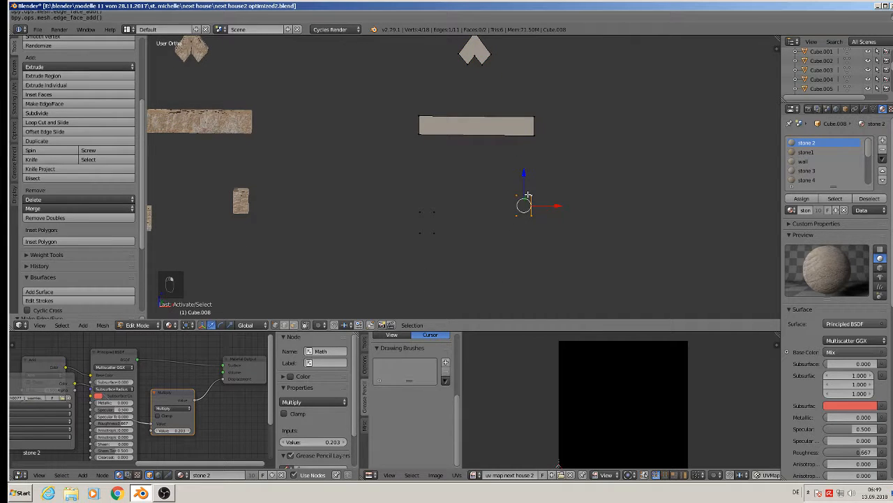
pyautogui.press('f')
pyautogui.rightClick(416, 209)
pyautogui.keyDown('shift'); pyautogui.rightClick(419, 231); pyautogui.keyUp('shift')
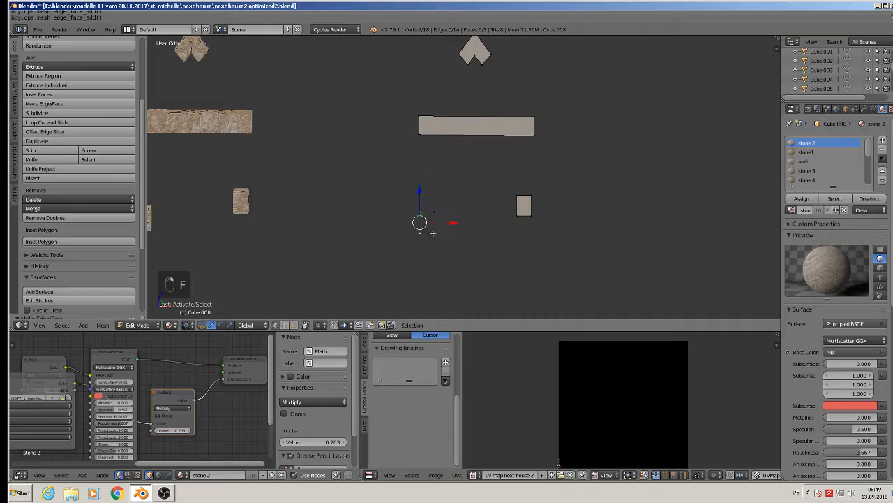
pyautogui.keyDown('shift'); pyautogui.rightClick(434, 232); pyautogui.keyUp('shift')
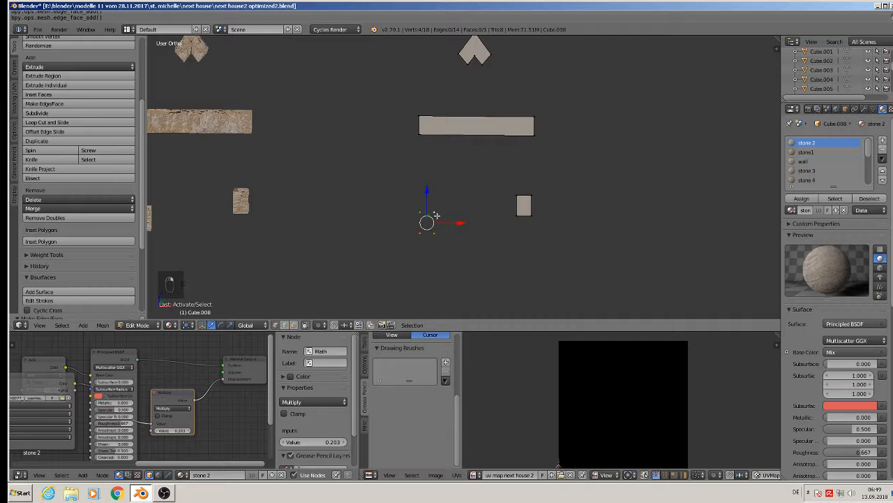
pyautogui.press('f')
pyautogui.press('Tab')
pyautogui.scroll(-3, 438, 175)
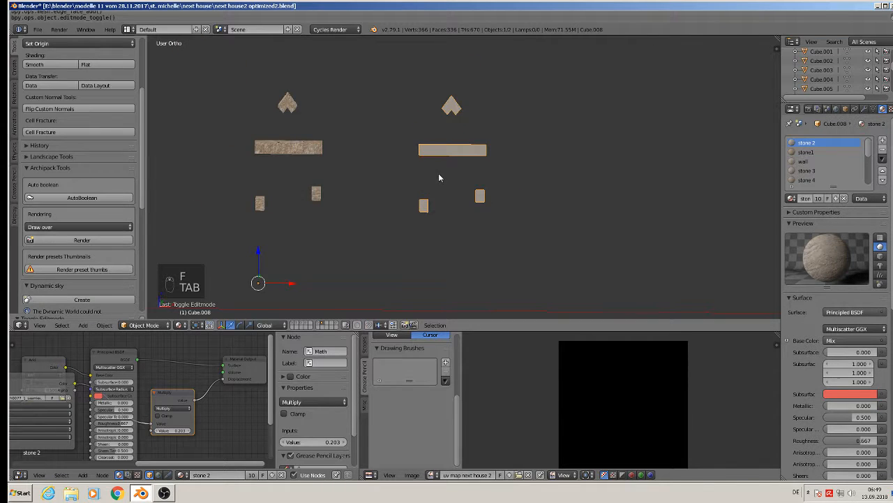
# Step: Extrude all four faces together to give the gable, beam and blocks depth, then return to Object Mode
pyautogui.press('Tab')
pyautogui.moveTo(443, 190); pyautogui.dragTo(508, 194, button='middle')
pyautogui.scroll(3, 432, 173)
pyautogui.press('a')
pyautogui.press('a')
pyautogui.press('a')
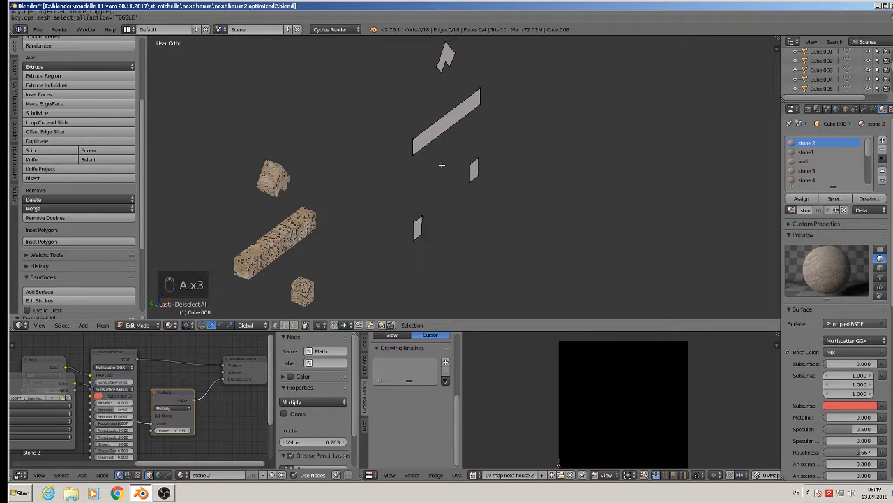
pyautogui.press('a')
pyautogui.press('e')
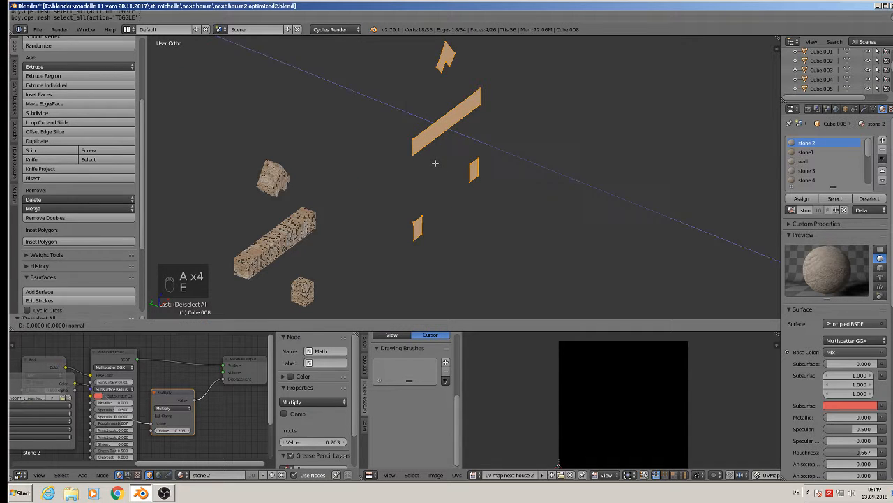
pyautogui.click(412, 110)
pyautogui.press('Tab')
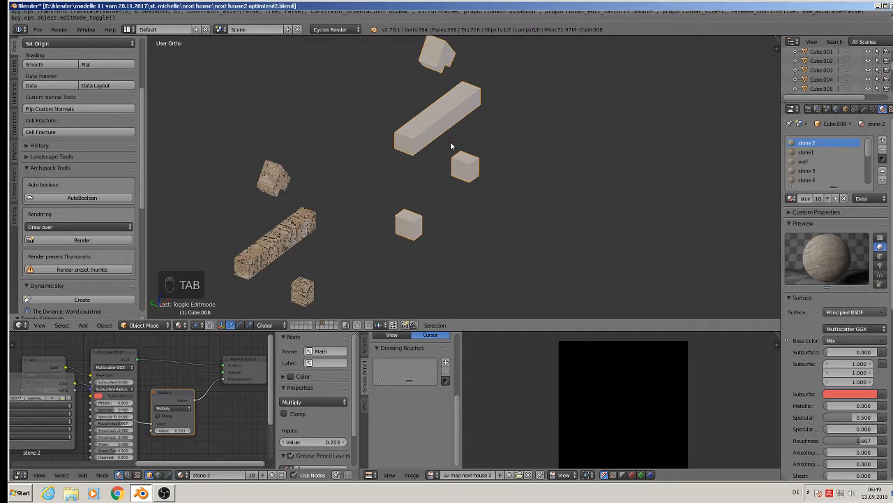
# Step: Select the entire mesh of the rebuilt stone pieces in Edit Mode and mark all its edges as seams
pyautogui.moveTo(454, 145); pyautogui.dragTo(370, 118, button='middle')
pyautogui.scroll(-3, 373, 123)
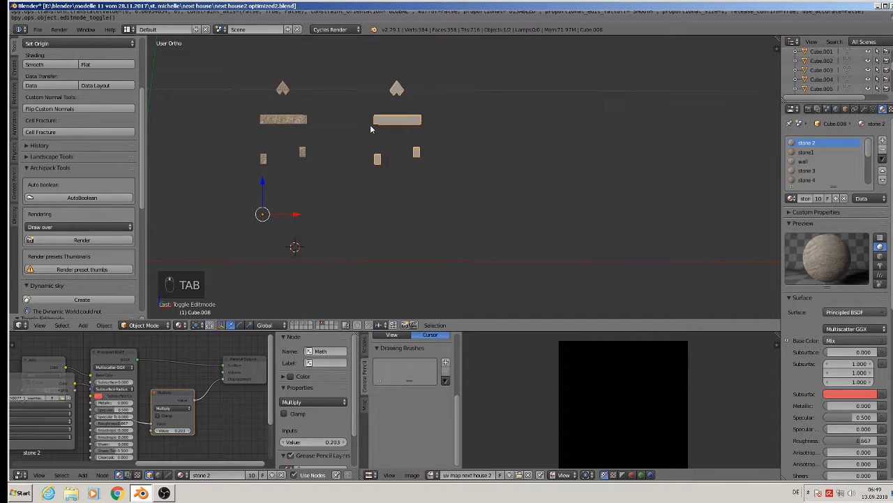
pyautogui.scroll(4, 377, 124)
pyautogui.press('Tab')
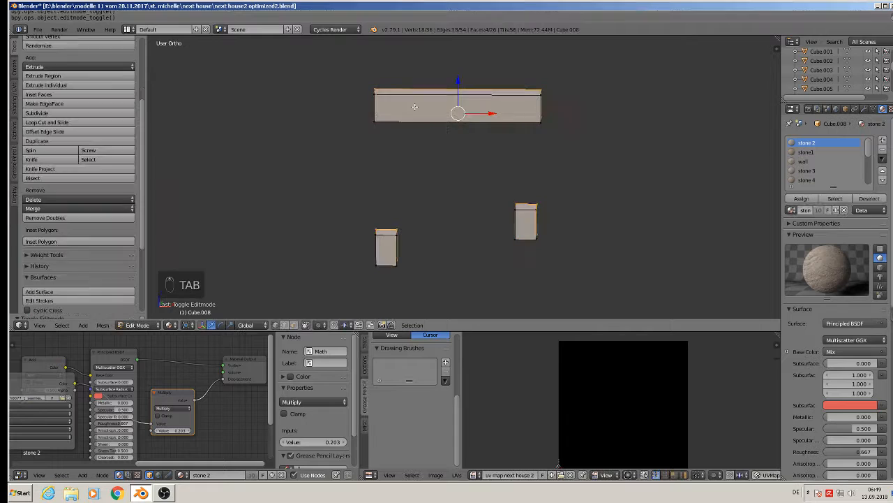
pyautogui.moveTo(403, 111); pyautogui.dragTo(473, 206, button='middle')
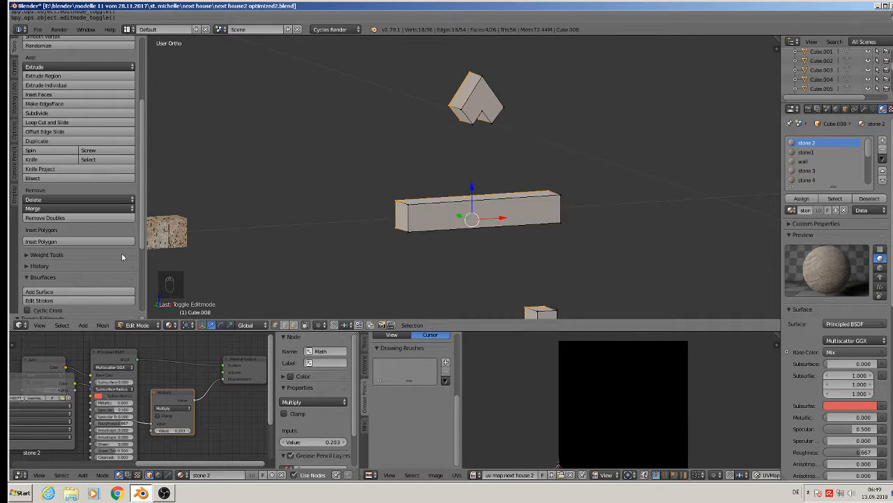
pyautogui.press('Tab')
pyautogui.press('Tab')
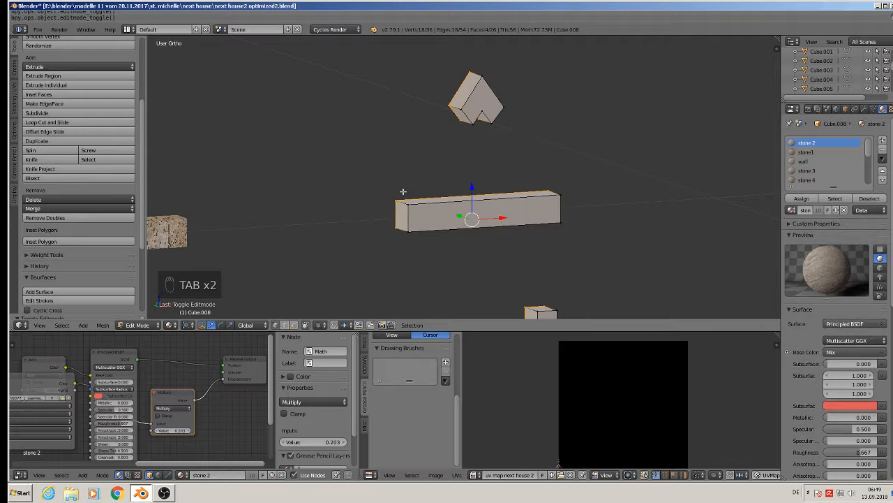
pyautogui.press('a')
pyautogui.press('a')
pyautogui.press('a')
pyautogui.press('a')
pyautogui.press('a')
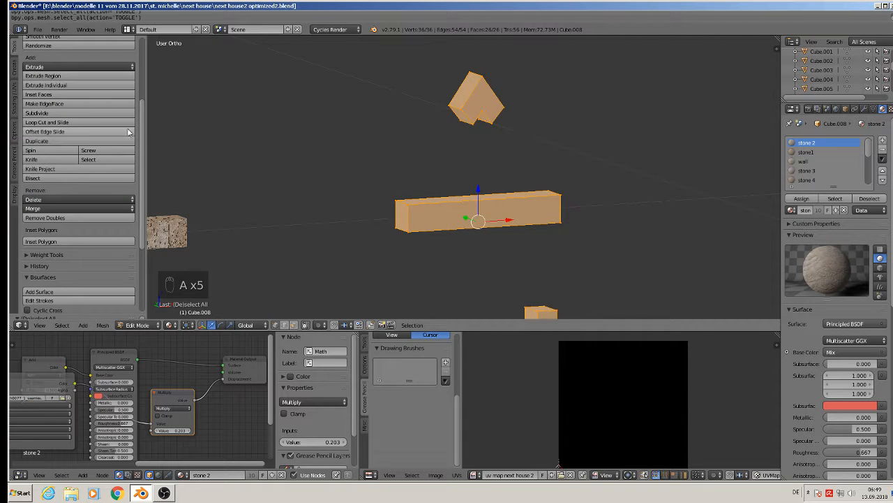
pyautogui.click(16, 93)
pyautogui.click(72, 187)
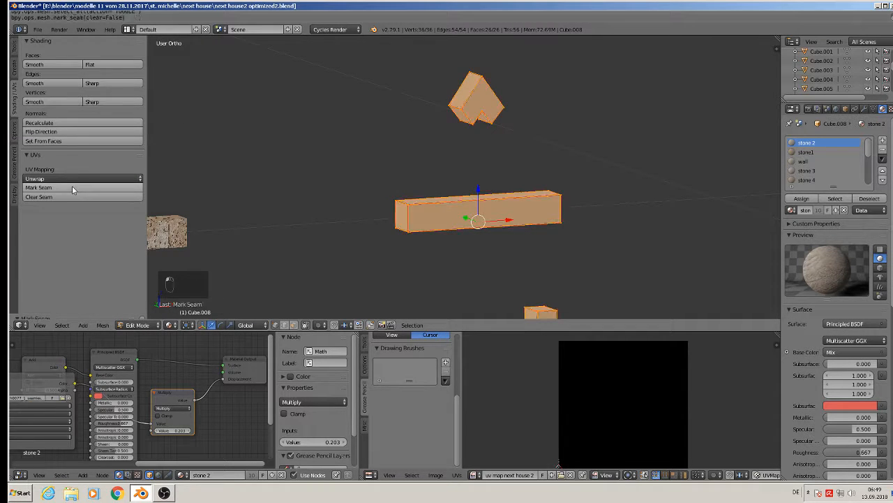
# Step: Switch to face selection and delete the back faces of the gable and the beam with Only Faces
pyautogui.scroll(-2, 423, 196)
pyautogui.scroll(-1, 424, 196)
pyautogui.moveTo(457, 206); pyautogui.dragTo(560, 200, button='middle')
pyautogui.scroll(5, 397, 172)
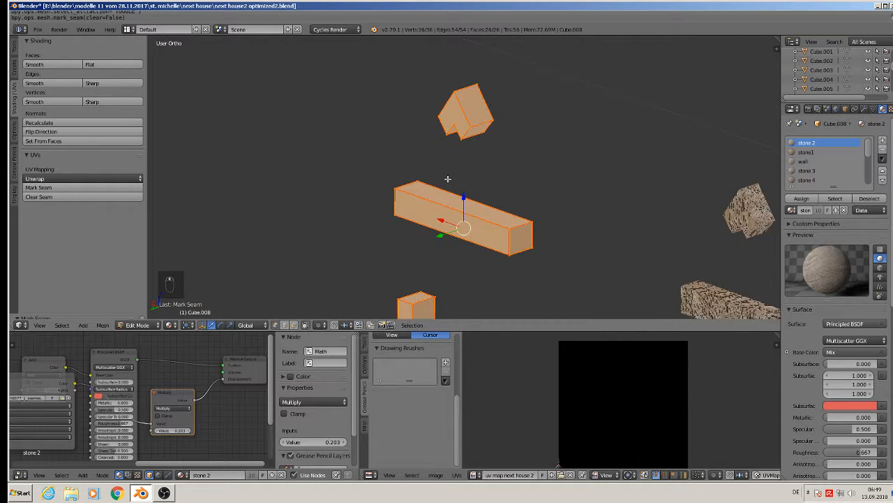
pyautogui.keyDown('shift'); pyautogui.moveTo(446, 179); pyautogui.dragTo(465, 131, button='middle'); pyautogui.keyUp('shift')
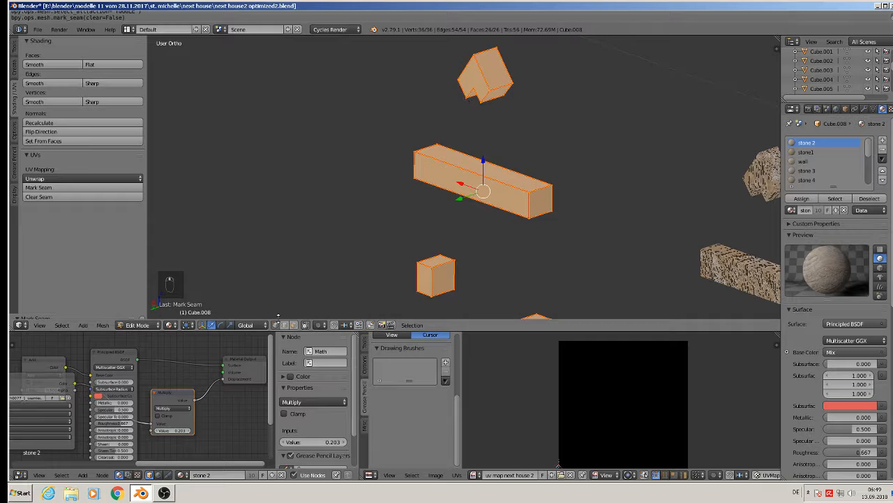
pyautogui.click(293, 325)
pyautogui.rightClick(476, 81)
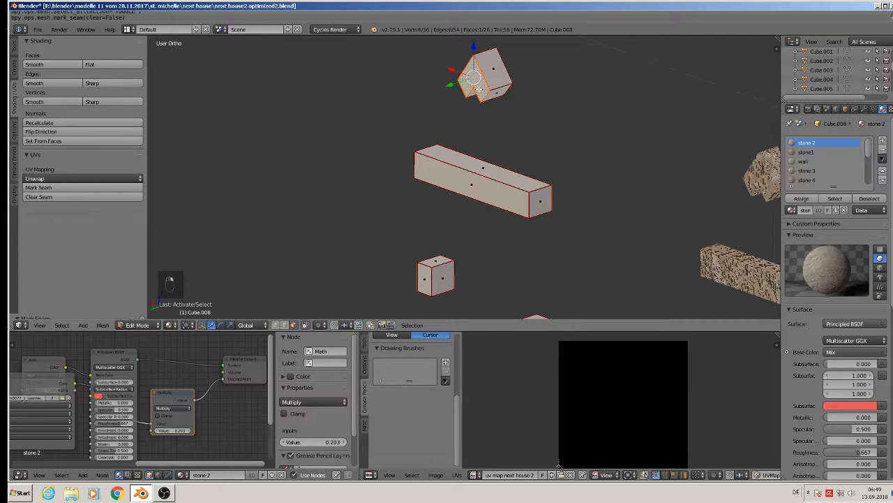
pyautogui.press('x')
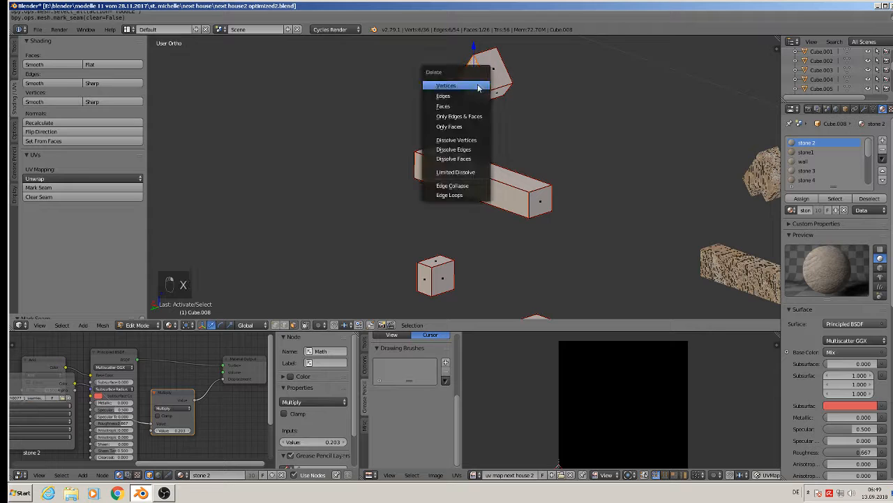
pyautogui.click(479, 128)
pyautogui.rightClick(466, 197)
pyautogui.press('x')
pyautogui.click(457, 186)
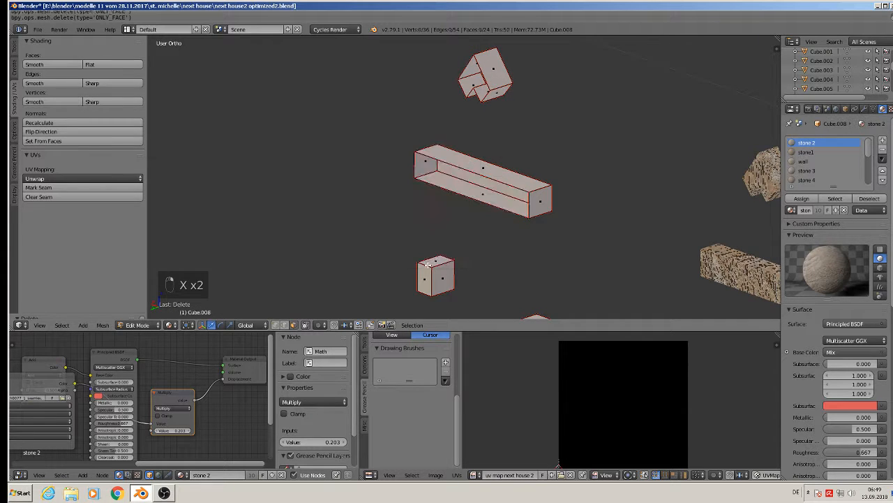
# Step: Delete the back faces of both small blocks with Only Faces
pyautogui.rightClick(424, 278)
pyautogui.press('x')
pyautogui.click(424, 277)
pyautogui.moveTo(458, 278); pyautogui.dragTo(486, 267, button='middle')
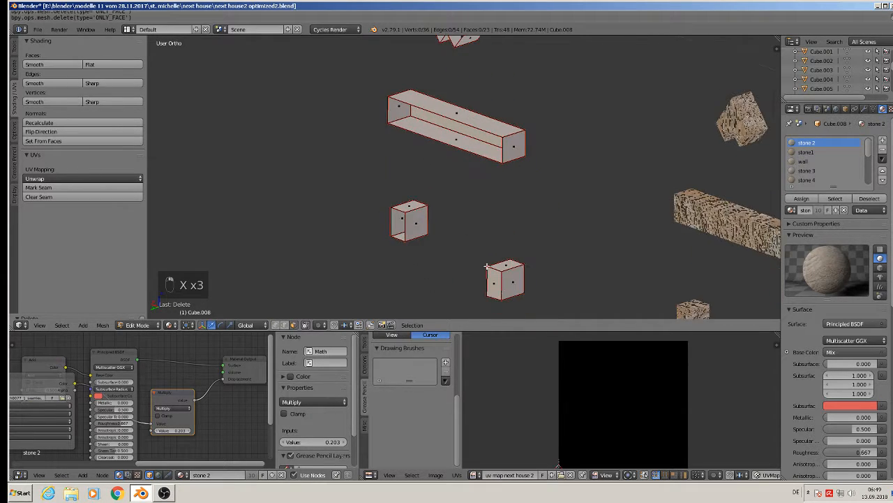
pyautogui.press('x')
pyautogui.click(493, 292)
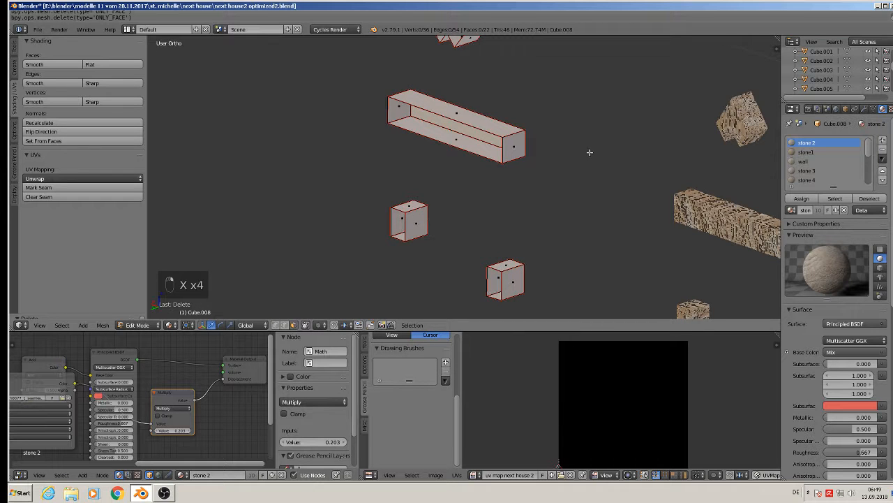
# Step: Select all remaining faces of the rebuilt stone pieces and unwrap them
pyautogui.moveTo(590, 152); pyautogui.dragTo(474, 155, button='middle')
pyautogui.scroll(-4, 462, 182)
pyautogui.press('Tab')
pyautogui.press('Tab')
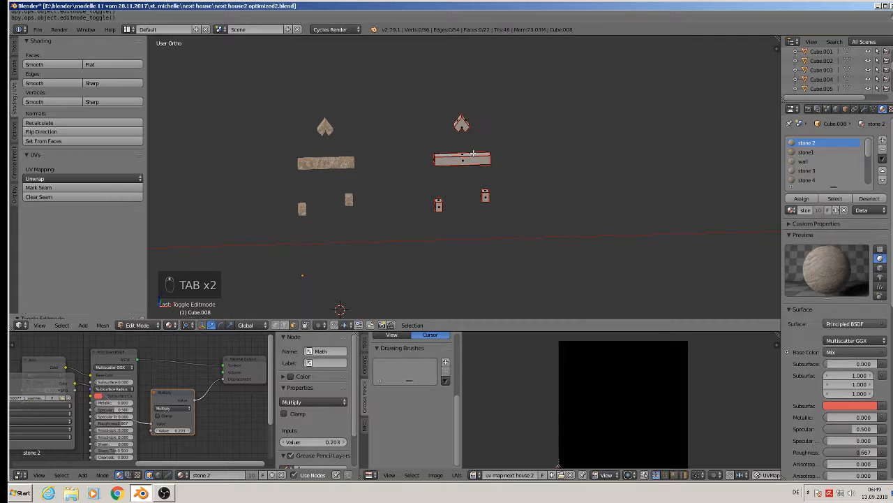
pyautogui.press('a')
pyautogui.press('a')
pyautogui.press('a')
pyautogui.press('i')
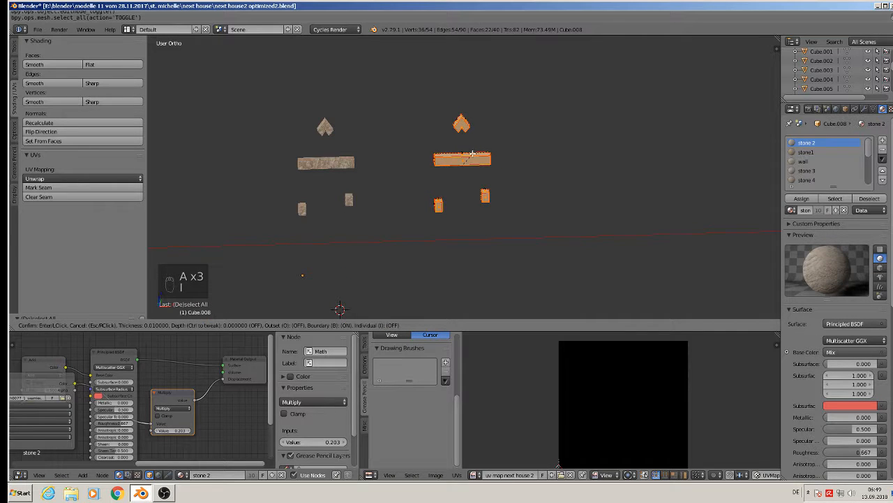
pyautogui.rightClick(472, 153)
pyautogui.press('u')
pyautogui.click(472, 155)
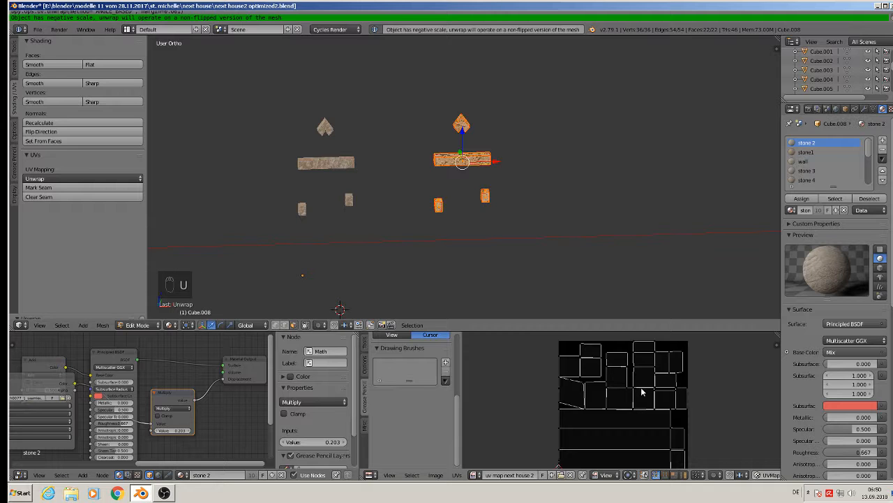
# Step: Apply Rotation & Scale to the rebuilt stone object in Object Mode and set its origin to its geometry
pyautogui.press('Tab')
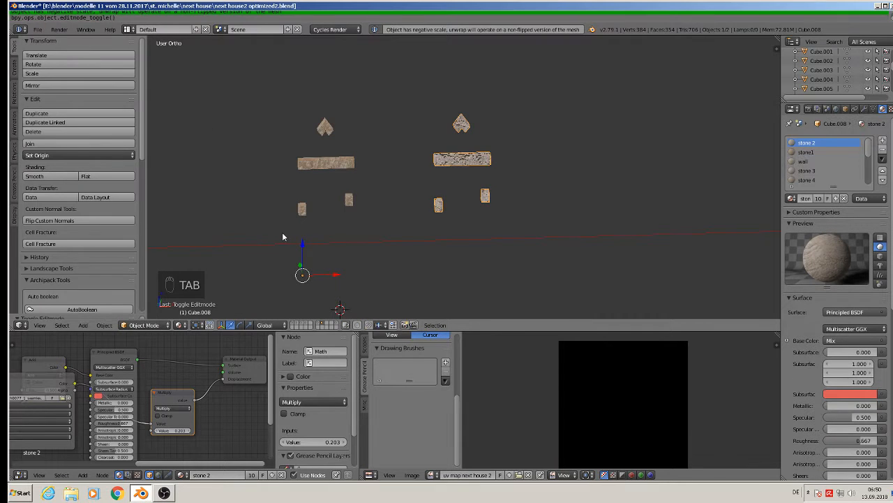
pyautogui.click(104, 326)
pyautogui.moveTo(174, 254)
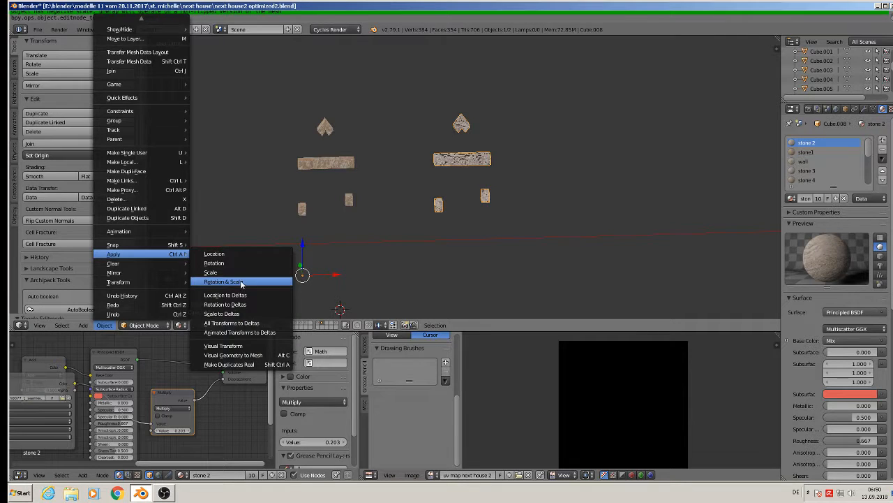
pyautogui.click(241, 281)
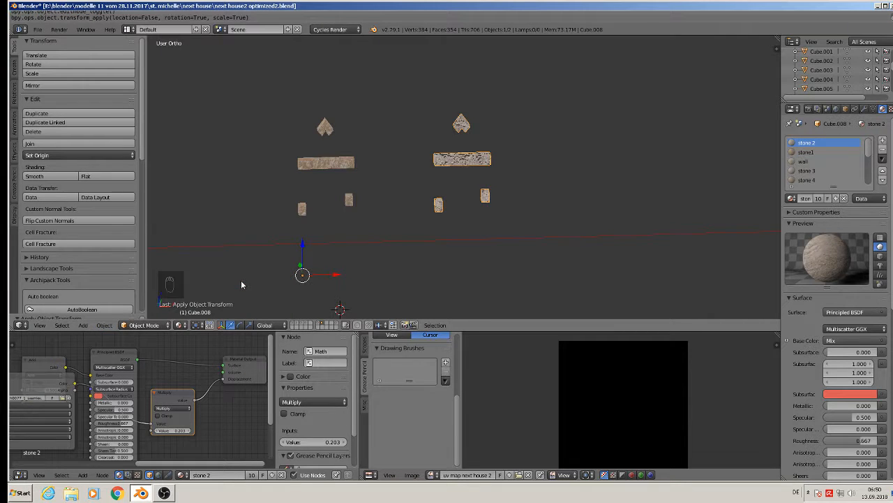
pyautogui.click(63, 156)
pyautogui.click(73, 174)
# Step: Recalculate the normals of the rebuilt stone pieces in Edit Mode and remove their doubled vertices
pyautogui.press('Tab')
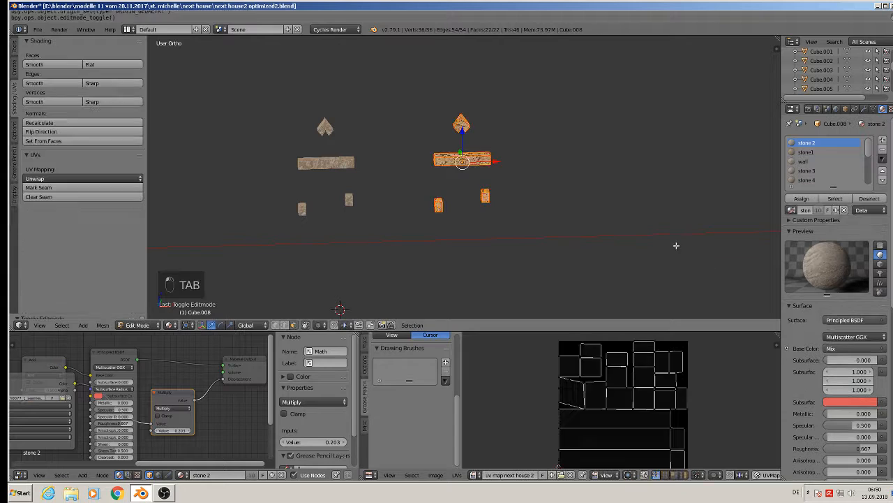
pyautogui.click(56, 124)
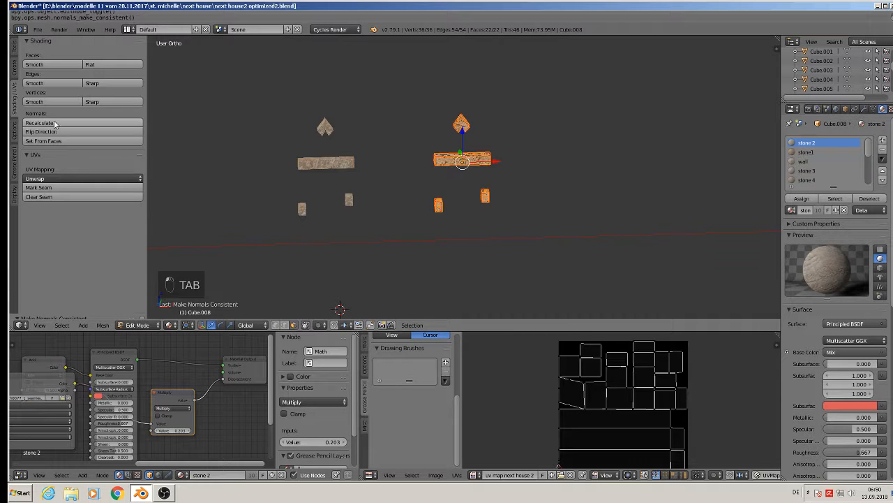
pyautogui.click(14, 47)
pyautogui.scroll(-3, 63, 218)
pyautogui.scroll(-3, 62, 218)
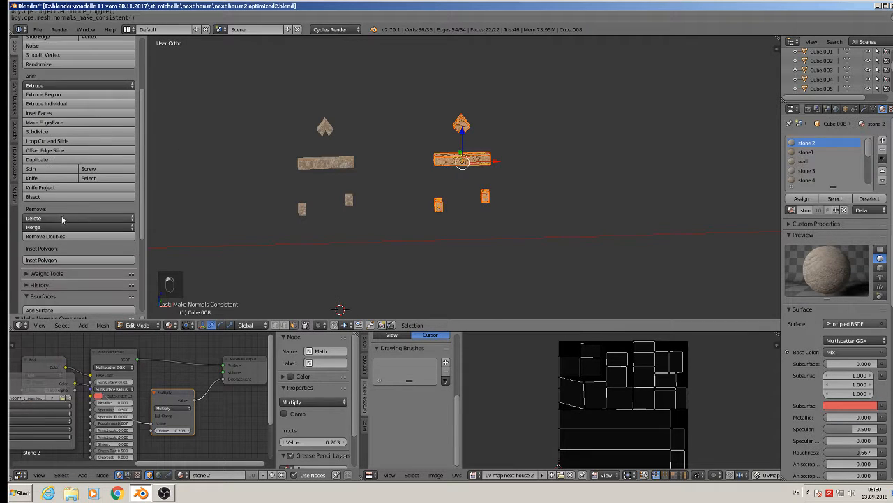
pyautogui.click(56, 238)
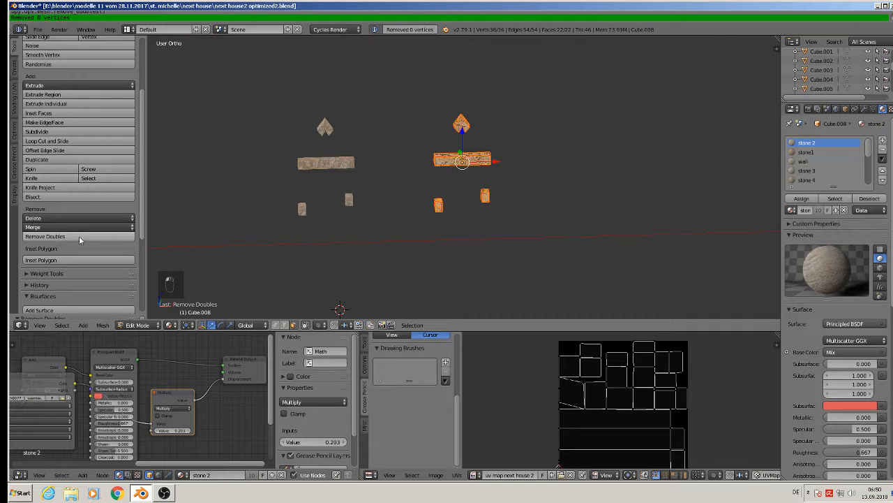
# Step: Delete loose geometry from the rebuilt stone mesh and return to Object Mode
pyautogui.click(104, 325)
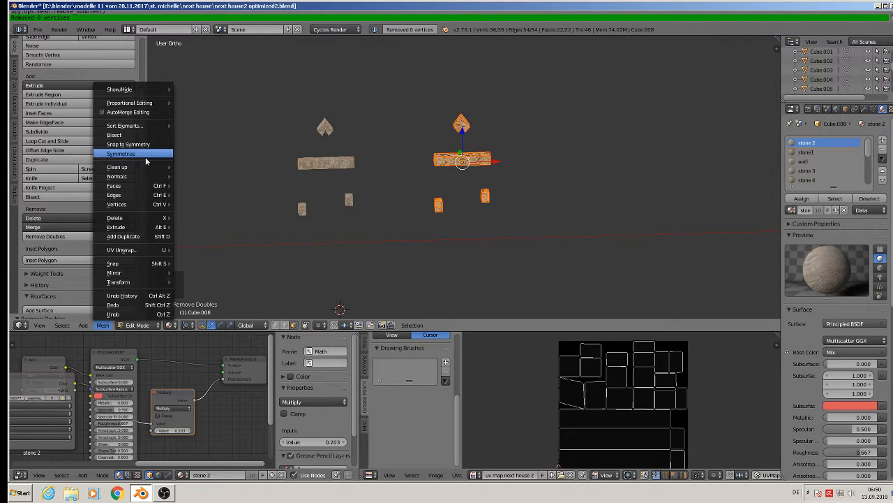
pyautogui.moveTo(145, 167)
pyautogui.click(188, 165)
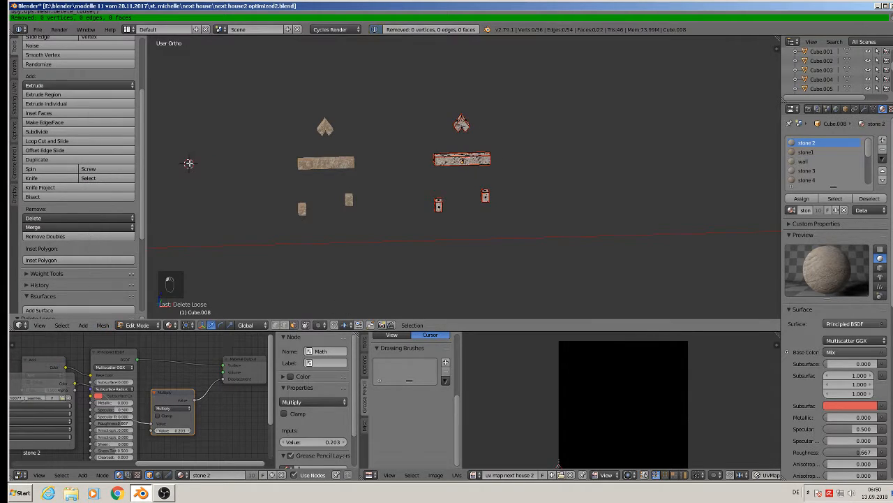
pyautogui.press('Tab')
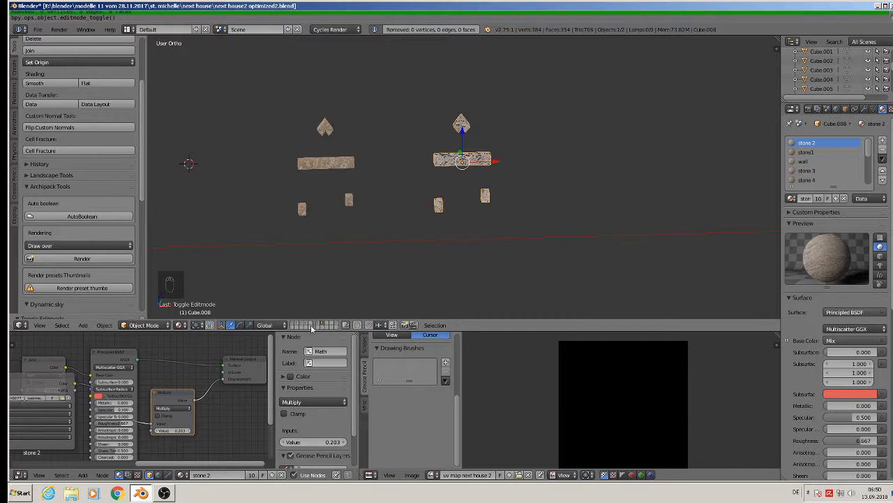
# Step: Move the rebuilt stone object to layer 4 and join it into the main house object there
pyautogui.press('m')
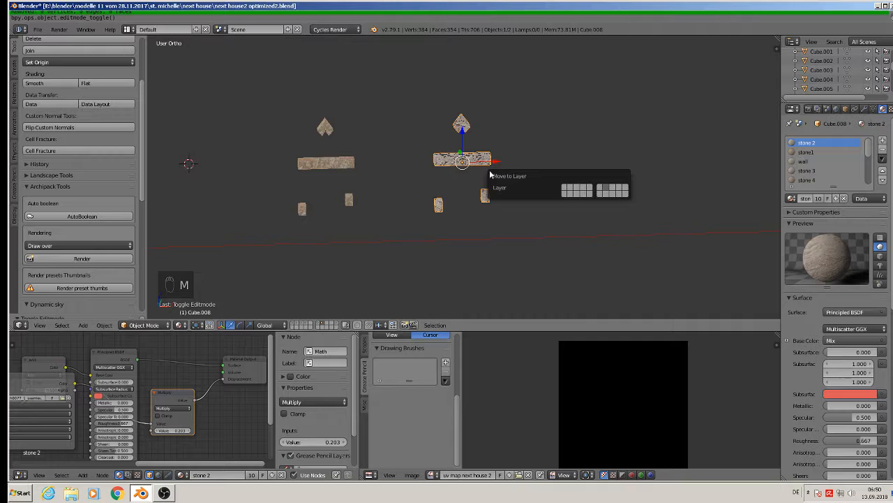
pyautogui.click(584, 188)
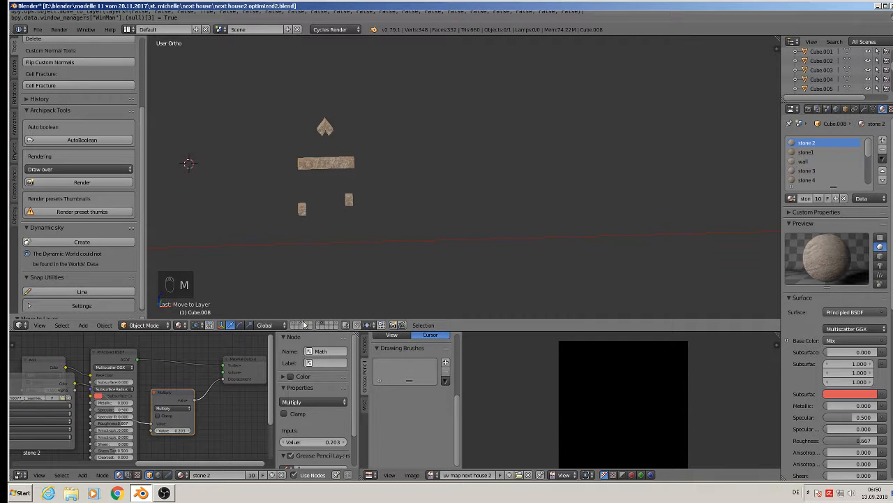
pyautogui.keyDown('shift'); pyautogui.click(306, 322); pyautogui.keyUp('shift')
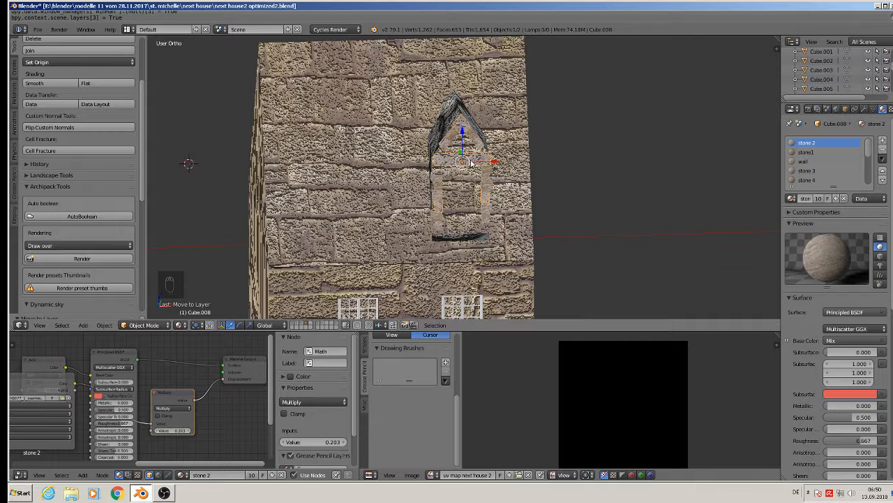
pyautogui.keyDown('shift'); pyautogui.rightClick(377, 171); pyautogui.keyUp('shift')
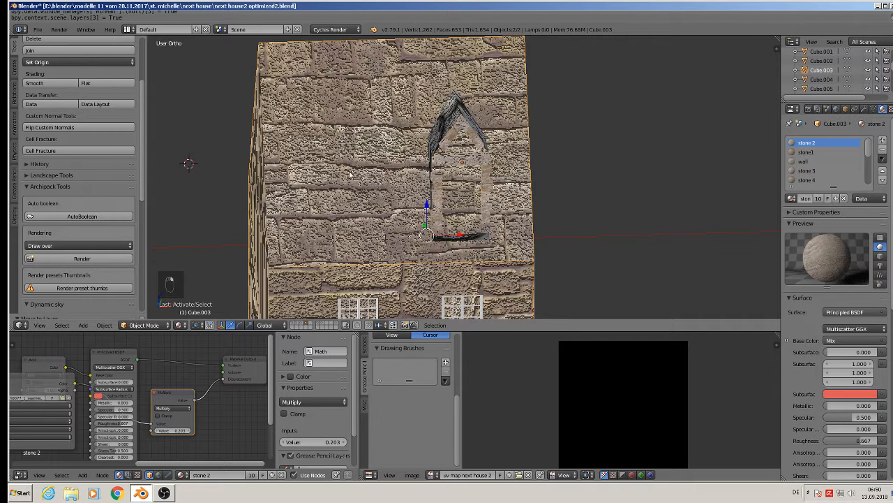
pyautogui.click(55, 53)
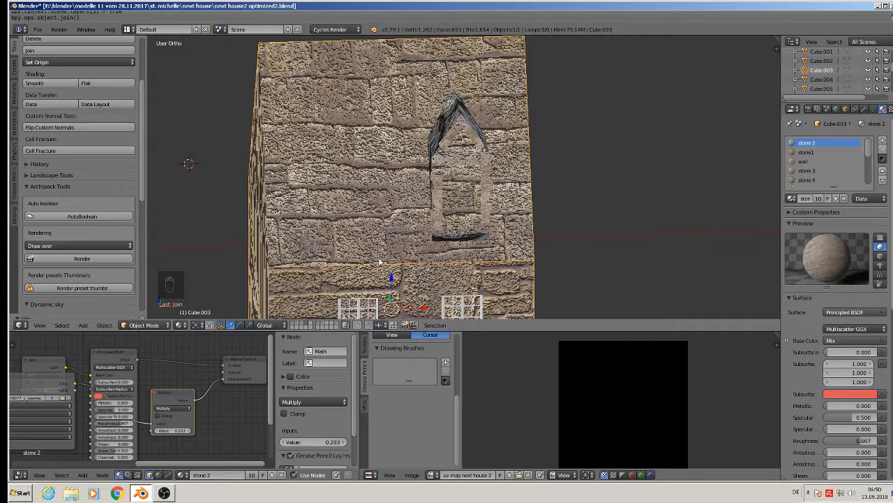
# Step: Check the full house on layer 1 and delete the original stone gable, beam and blocks on layer 7
pyautogui.click(294, 325)
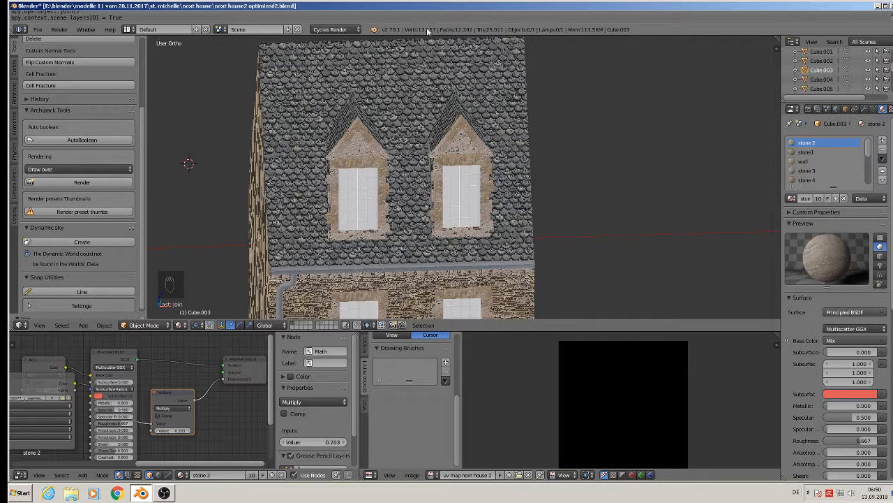
pyautogui.scroll(-3, 414, 97)
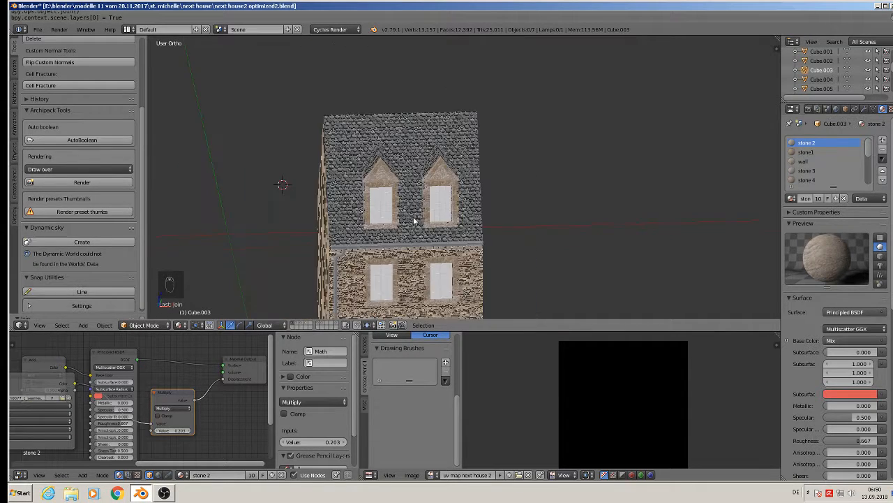
pyautogui.scroll(4, 342, 298)
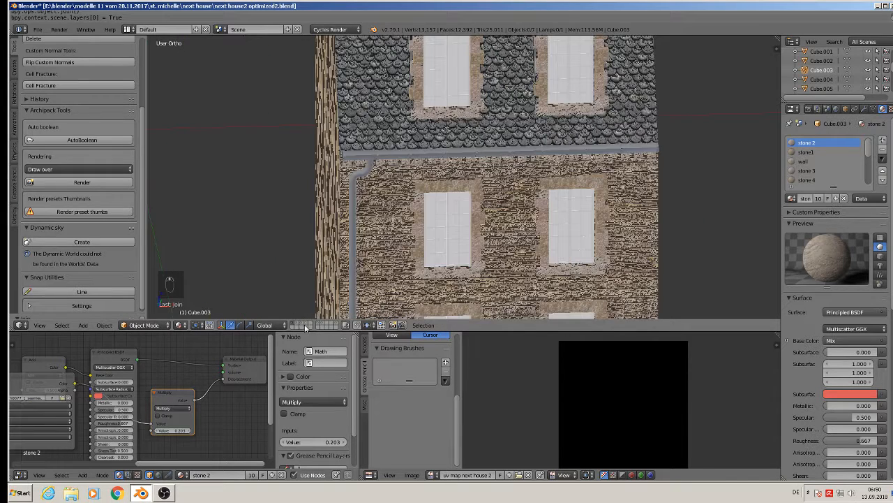
pyautogui.click(321, 326)
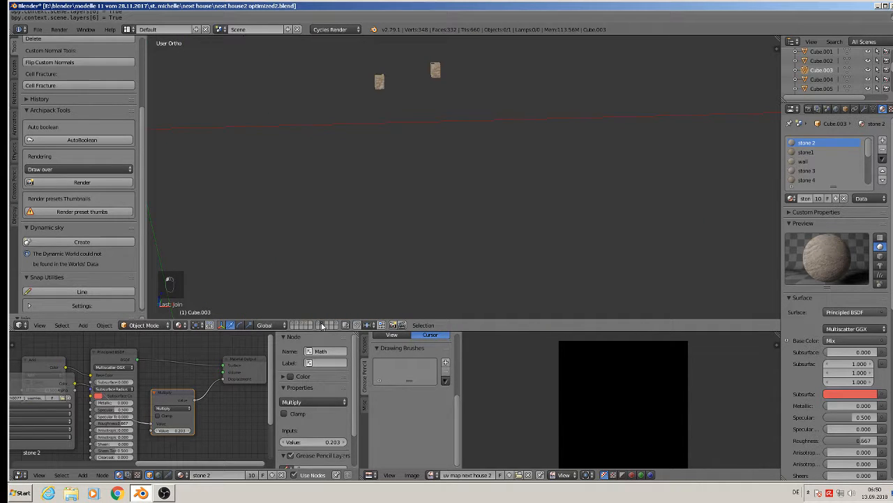
pyautogui.scroll(-4, 376, 173)
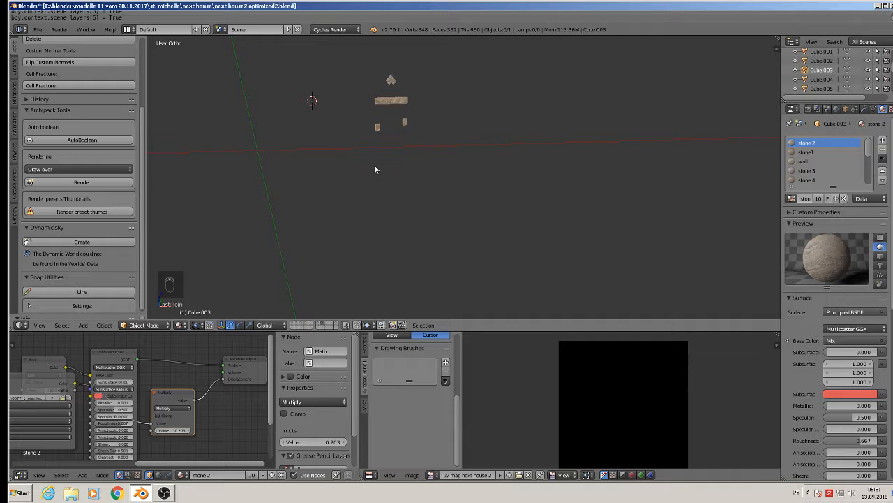
pyautogui.rightClick(391, 106)
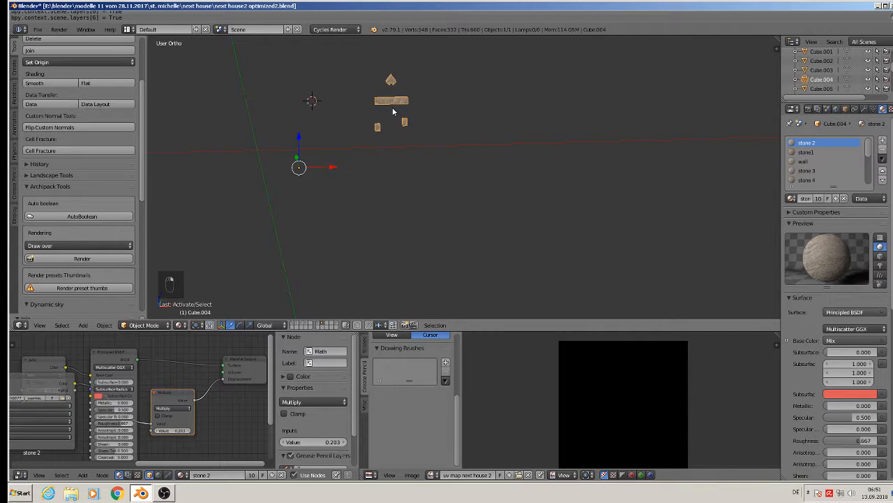
pyautogui.press('x')
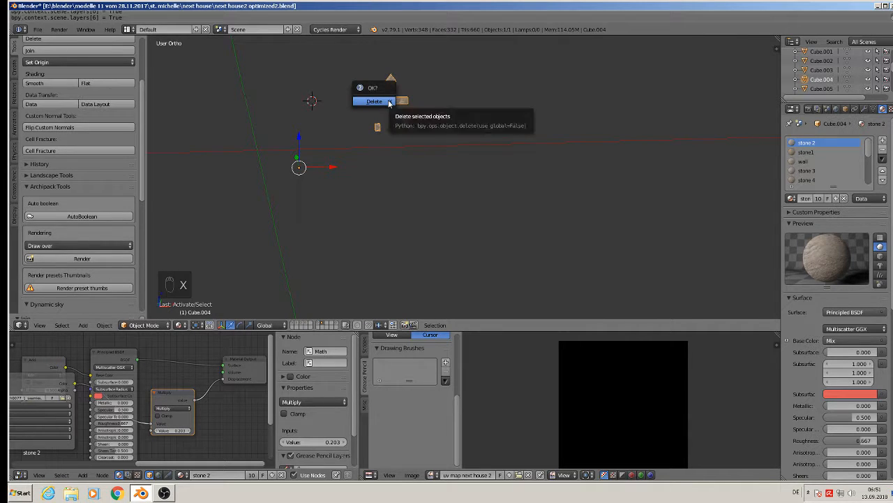
pyautogui.click(389, 102)
# Step: Show layer 6 and open the window's stone surround object in Edit Mode
pyautogui.click(321, 323)
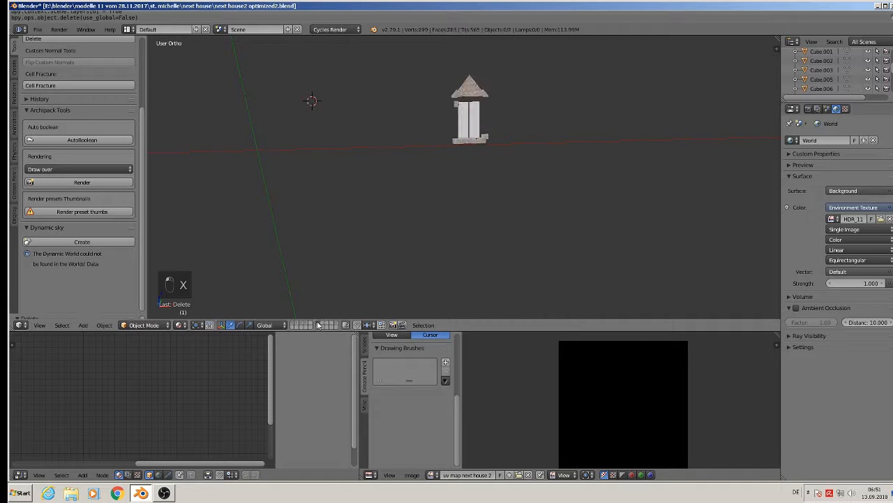
pyautogui.scroll(6, 462, 104)
pyautogui.scroll(1, 462, 105)
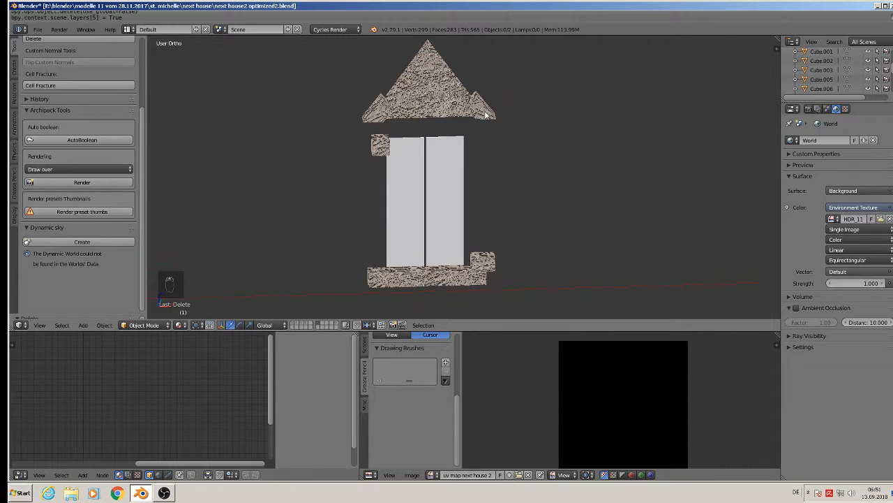
pyautogui.rightClick(487, 116)
pyautogui.press('Tab')
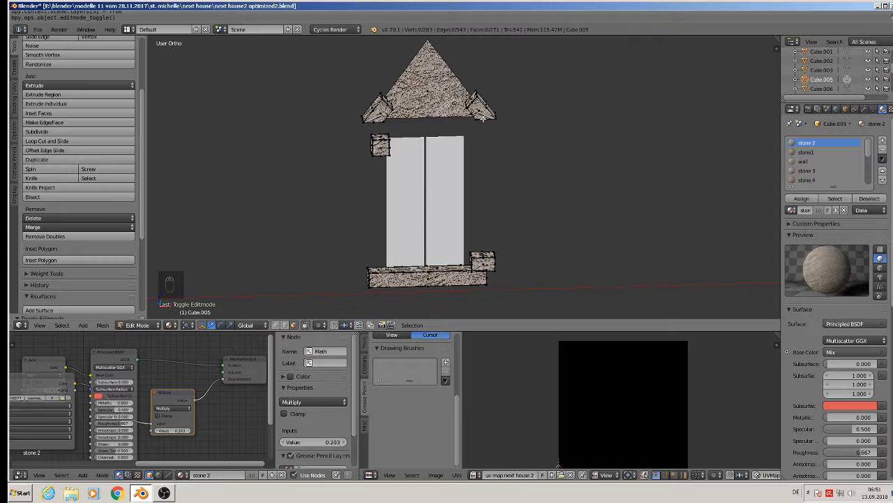
pyautogui.press('l')
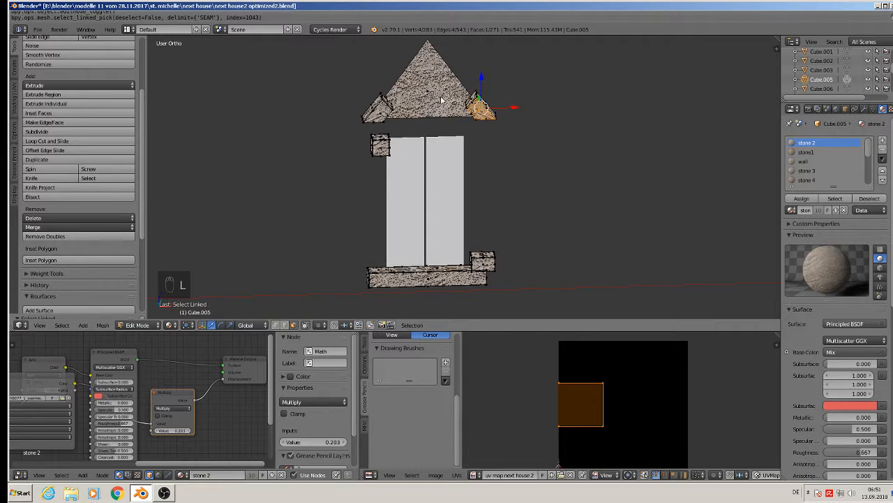
pyautogui.press('Tab')
pyautogui.press('Tab')
pyautogui.press('a')
pyautogui.press('a')
pyautogui.press('a')
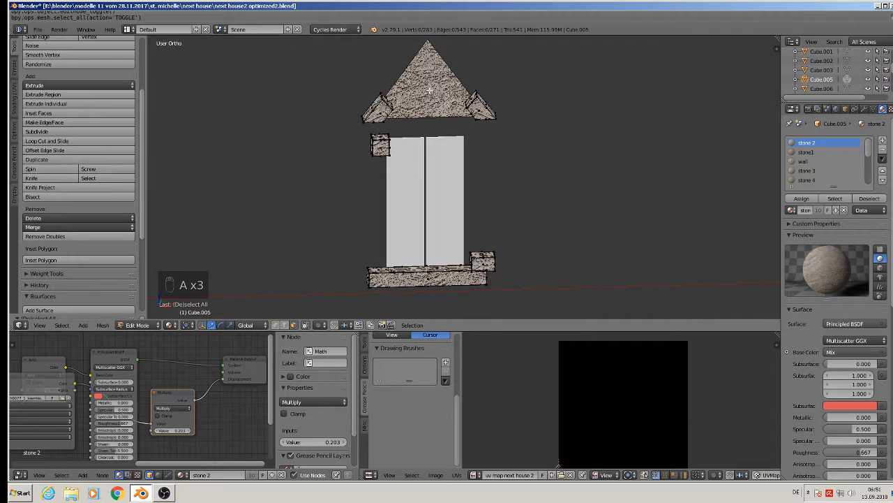
pyautogui.press('l')
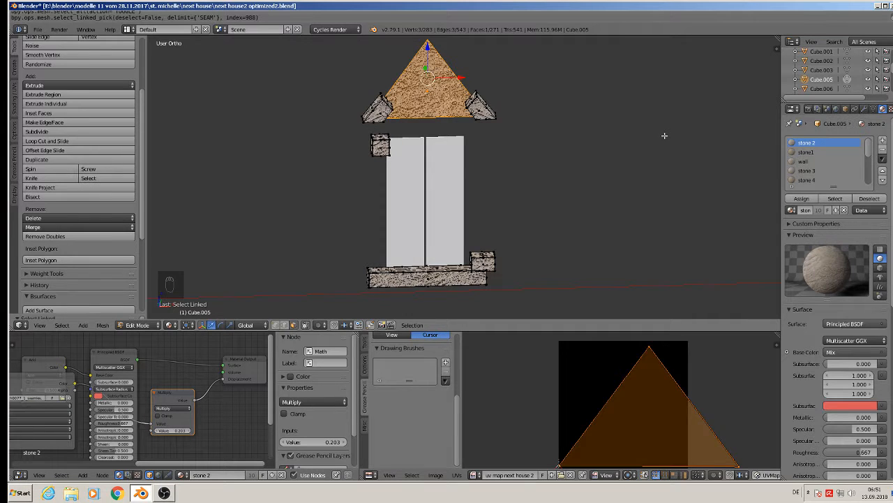
pyautogui.press('Tab')
pyautogui.press('Tab')
pyautogui.press('a')
pyautogui.press('a')
pyautogui.press('a')
pyautogui.rightClick(380, 145)
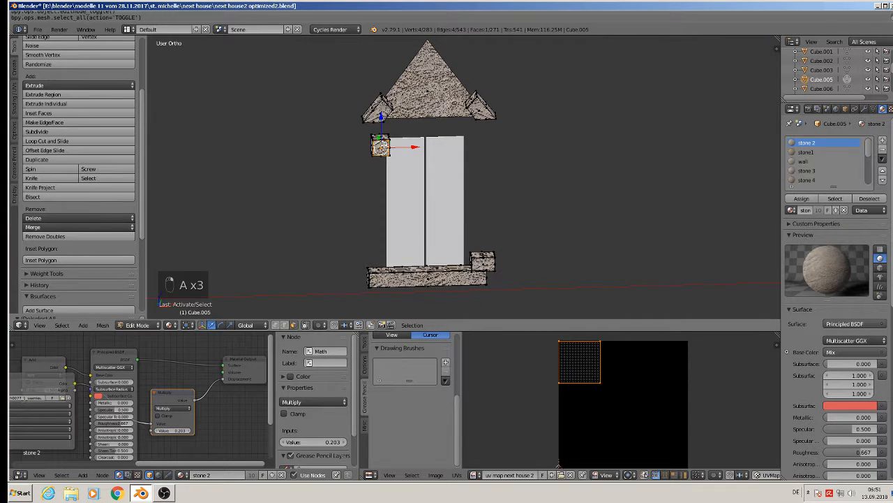
pyautogui.click(835, 199)
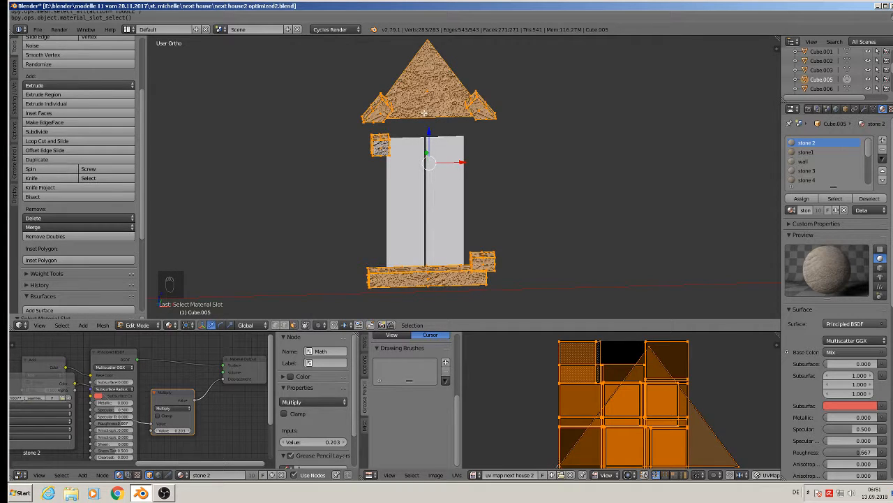
# Step: Separate the triangular gable face from the stone surround into its own object and return to Object Mode
pyautogui.rightClick(430, 90)
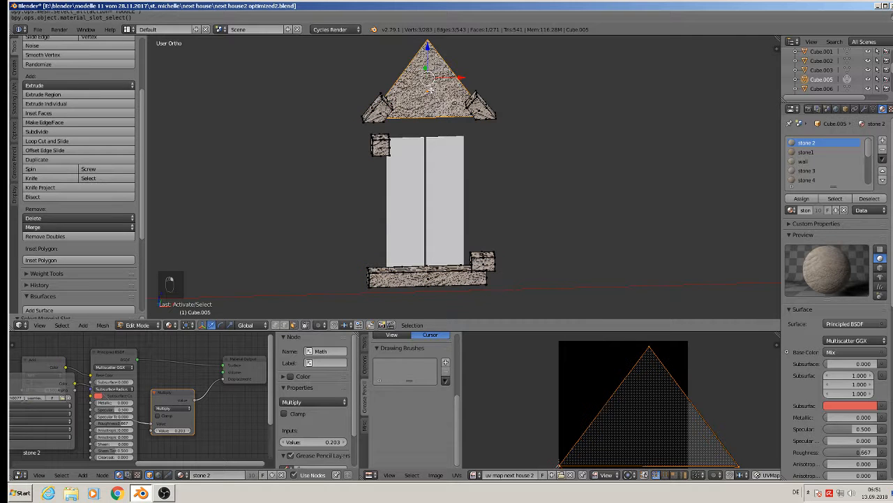
pyautogui.press('p')
pyautogui.click(431, 90)
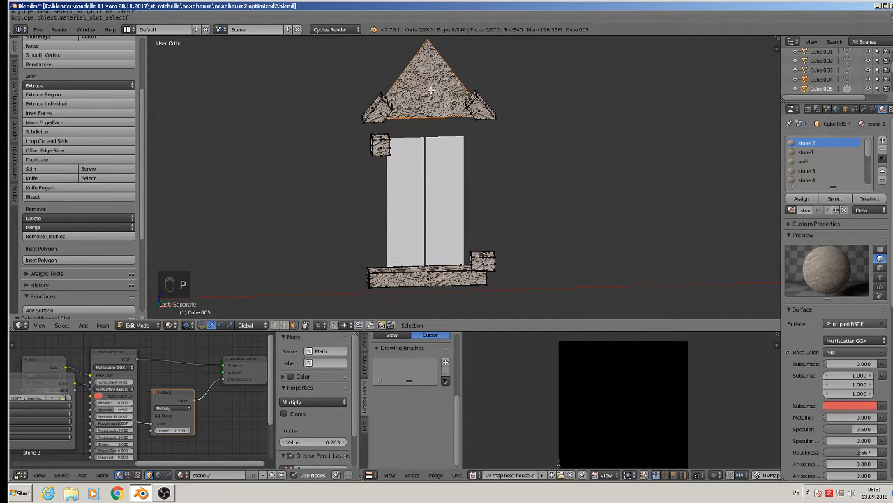
pyautogui.press('Tab')
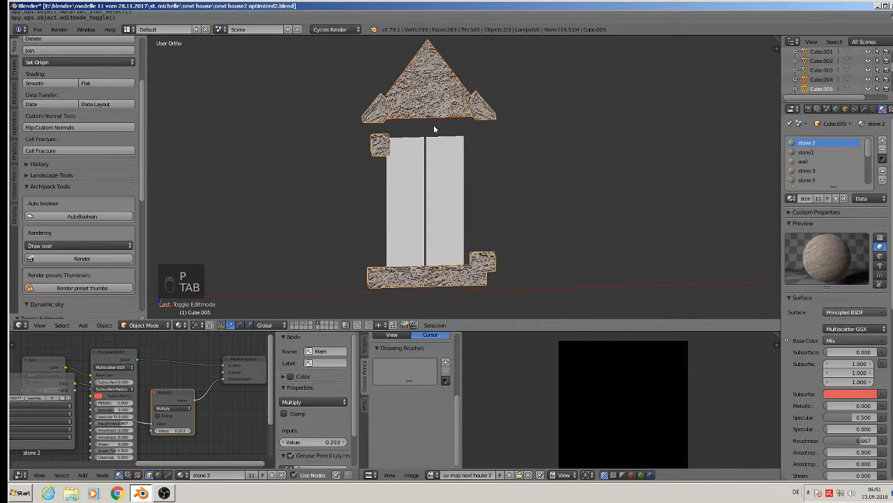
# Step: Move the remaining stone surround pieces, without the triangular gable, to layer 7
pyautogui.rightClick(489, 111)
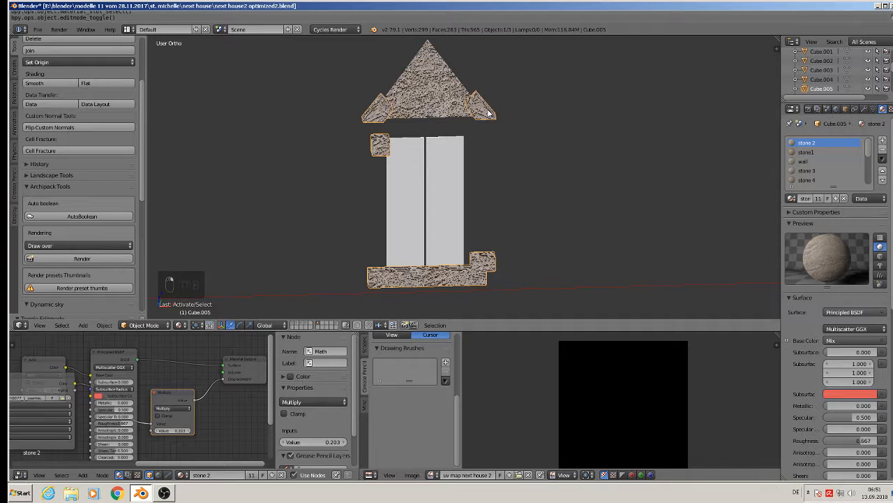
pyautogui.press('m')
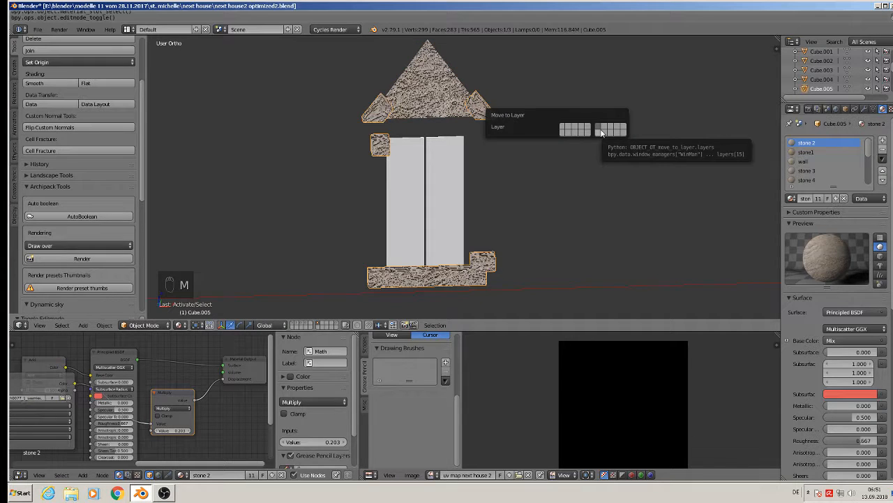
pyautogui.click(603, 131)
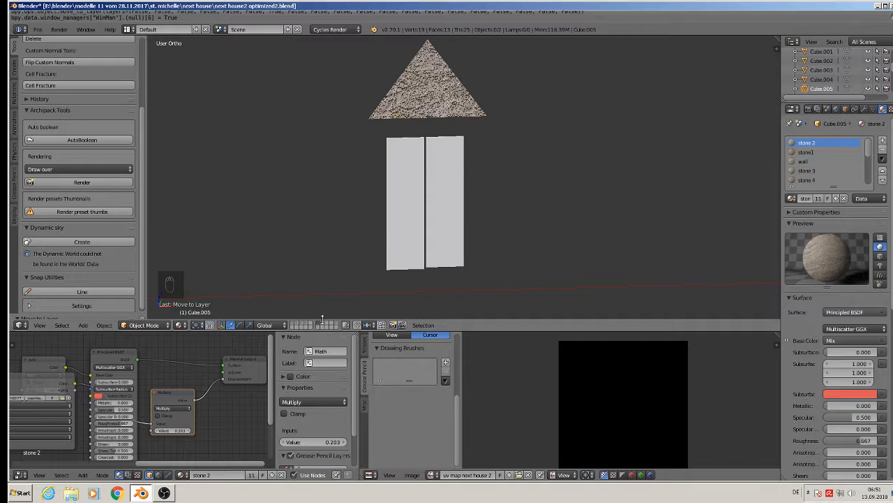
# Step: Show layer 7 and open its stone surround pieces in Edit Mode, seen from the front
pyautogui.click(322, 325)
pyautogui.scroll(-1, 460, 153)
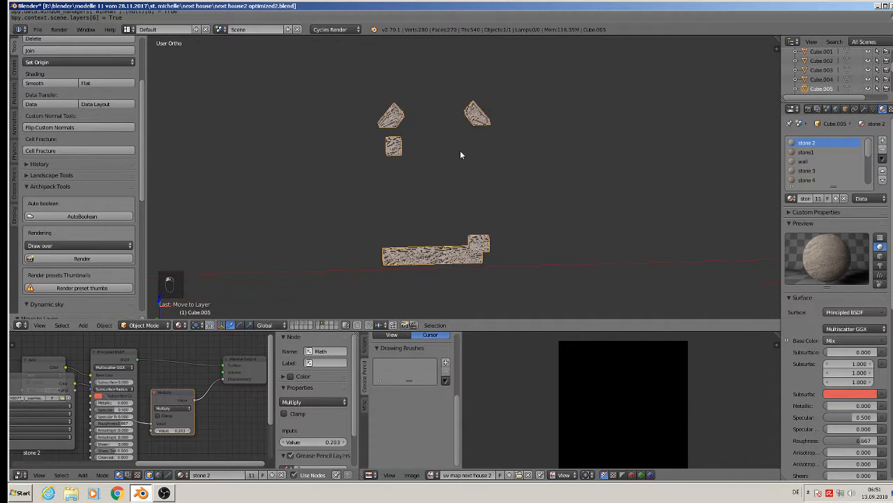
pyautogui.press('Tab')
pyautogui.scroll(3, 445, 144)
pyautogui.press('KP_1')
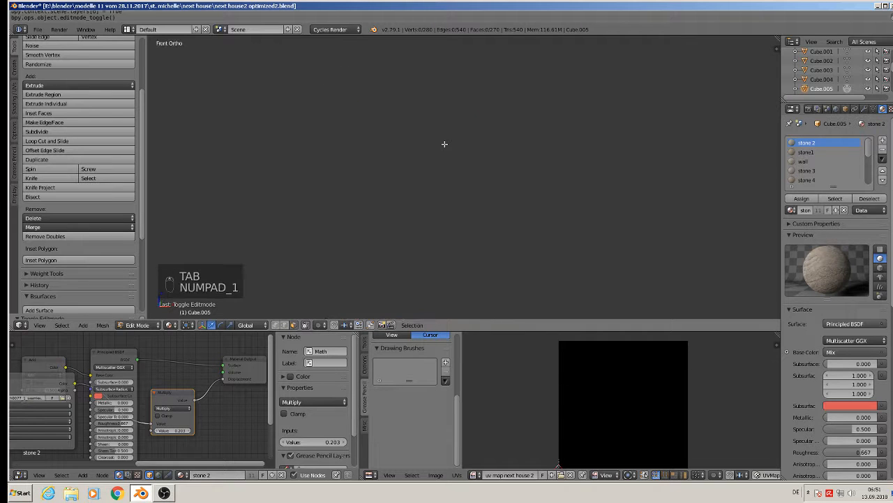
pyautogui.scroll(-4, 453, 245)
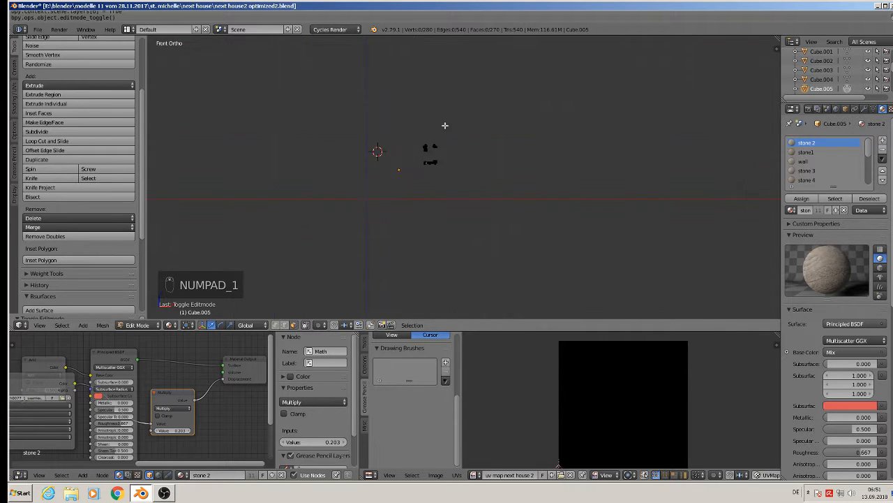
pyautogui.scroll(6, 426, 184)
pyautogui.keyDown('shift'); pyautogui.moveTo(468, 183); pyautogui.dragTo(417, 207, button='middle'); pyautogui.keyUp('shift')
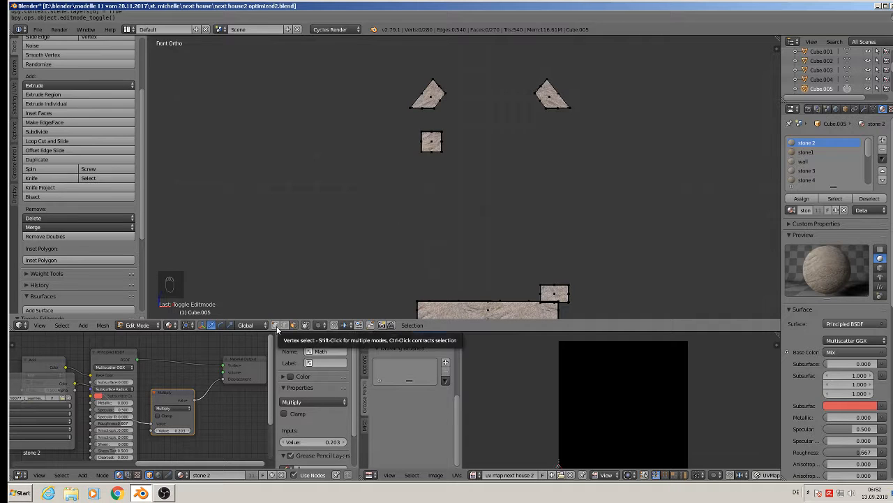
pyautogui.keyDown('shift'); pyautogui.moveTo(409, 274); pyautogui.dragTo(393, 250, button='middle'); pyautogui.keyUp('shift')
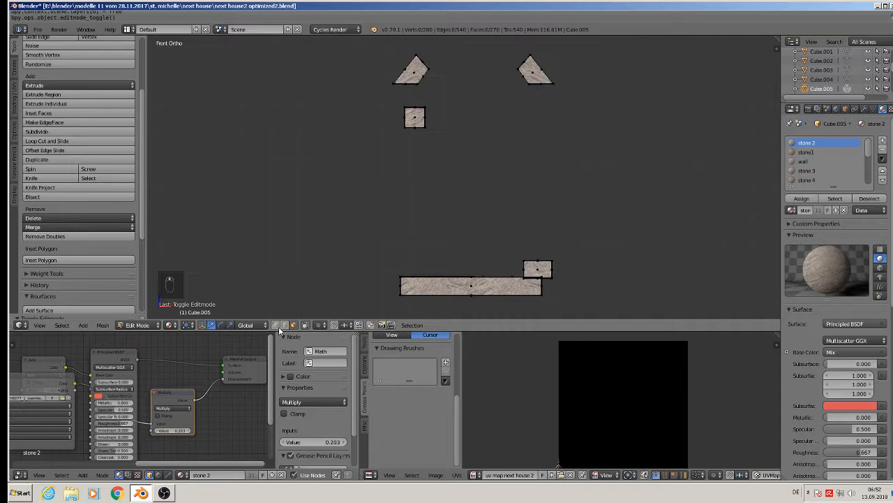
# Step: Try to isolate the five stones' front faces by inverting their selection and deleting the other vertices
pyautogui.rightClick(417, 70)
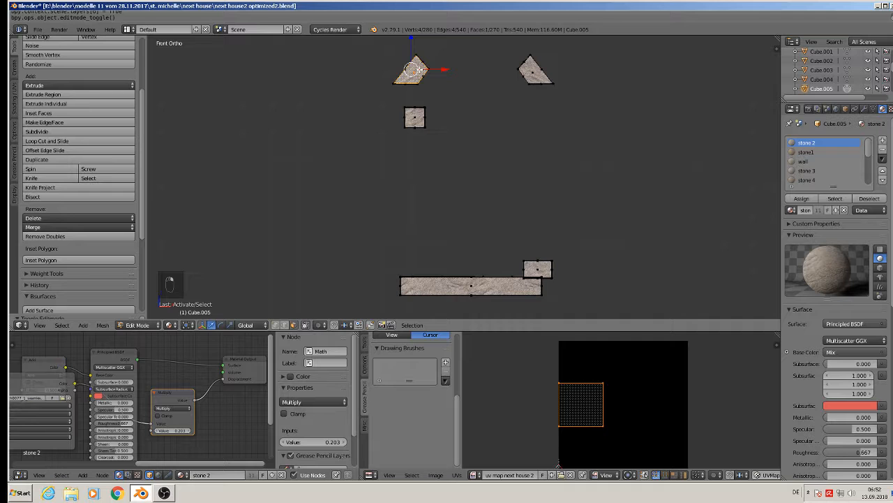
pyautogui.keyDown('shift'); pyautogui.rightClick(419, 120); pyautogui.keyUp('shift')
pyautogui.keyDown('shift'); pyautogui.rightClick(530, 73); pyautogui.keyUp('shift')
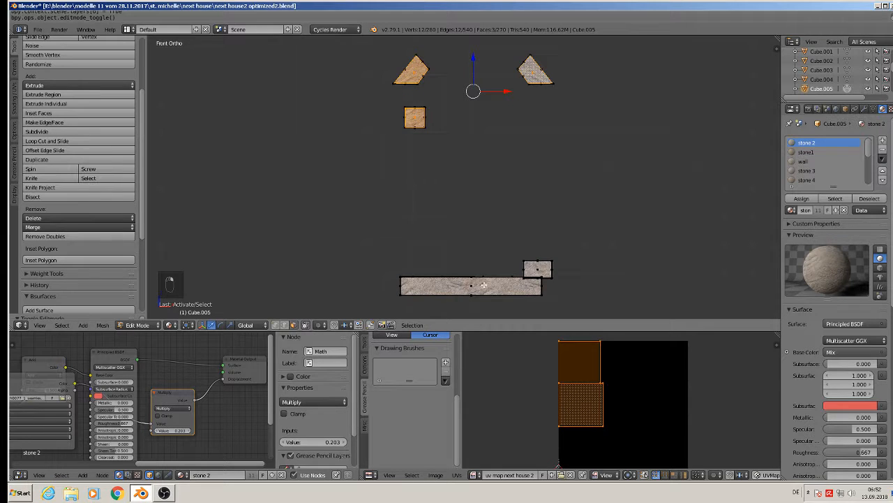
pyautogui.keyDown('shift'); pyautogui.rightClick(493, 285); pyautogui.keyUp('shift')
pyautogui.keyDown('shift'); pyautogui.rightClick(541, 268); pyautogui.keyUp('shift')
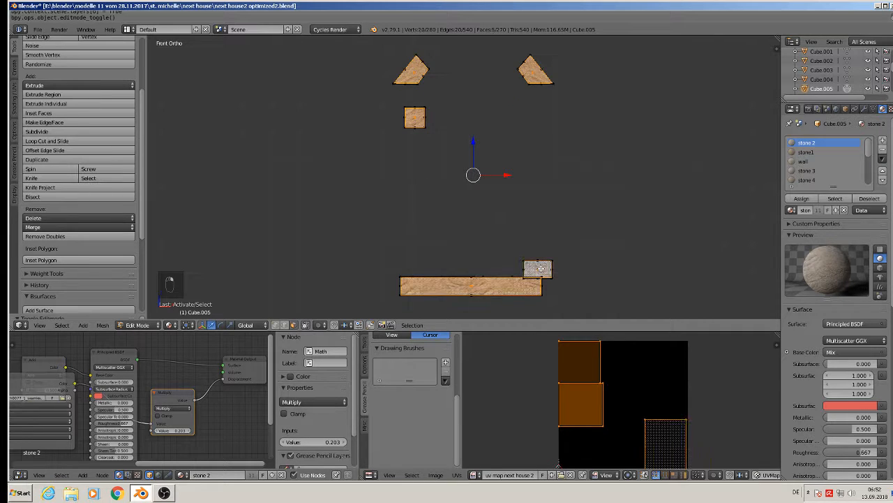
pyautogui.click(63, 325)
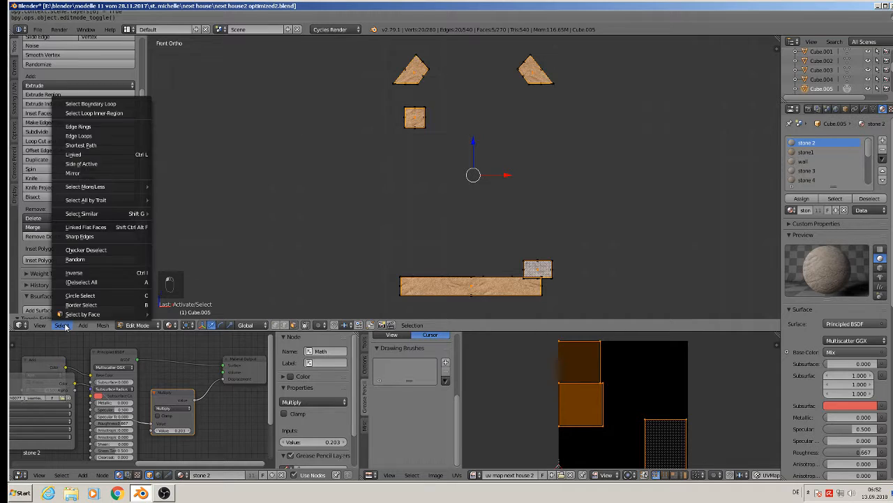
pyautogui.click(97, 272)
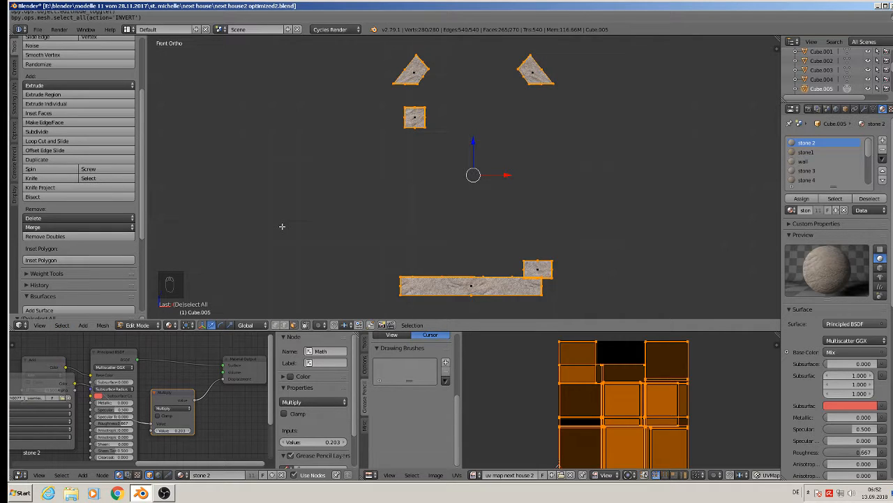
pyautogui.press('x')
pyautogui.click(291, 194)
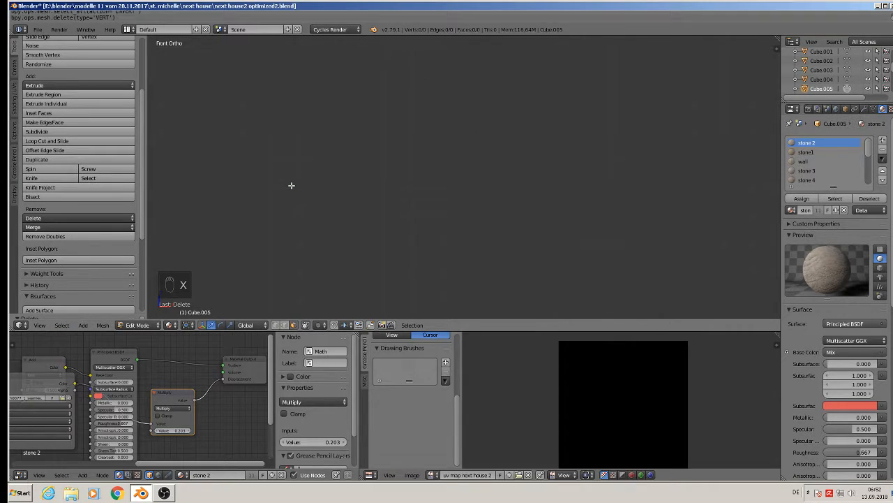
pyautogui.hotkey('ctrl', 'z')
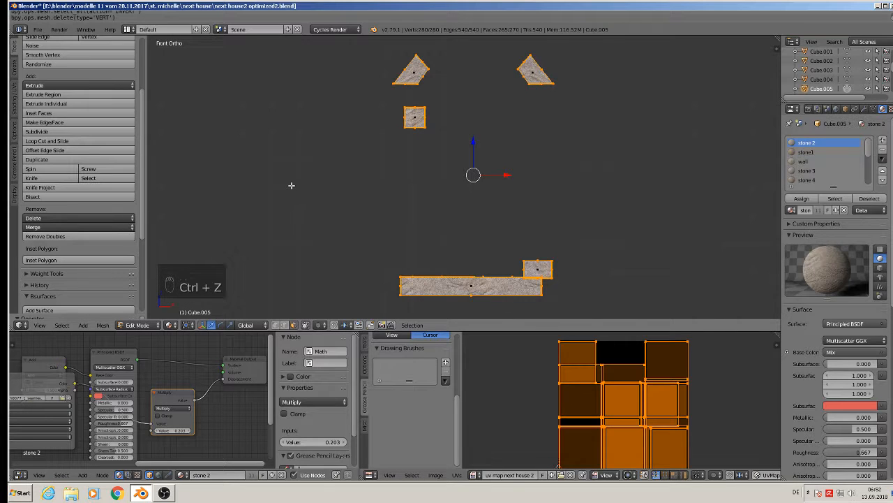
# Step: Try deleting the inverted selection as edges and undo the deletion
pyautogui.press('x')
pyautogui.click(282, 194)
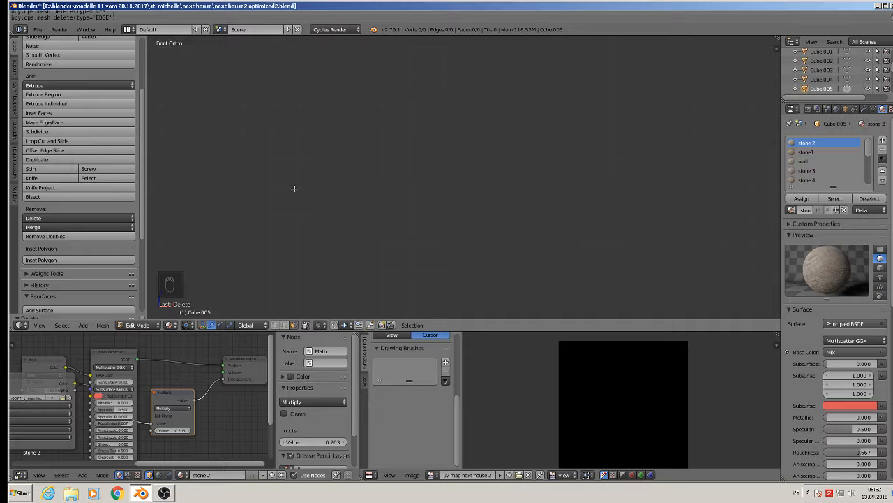
pyautogui.hotkey('ctrl', 'z')
# Step: Duplicate the front faces of all five stones, separate the copies into their own object and return to Object Mode
pyautogui.moveTo(307, 184); pyautogui.dragTo(365, 211, button='middle')
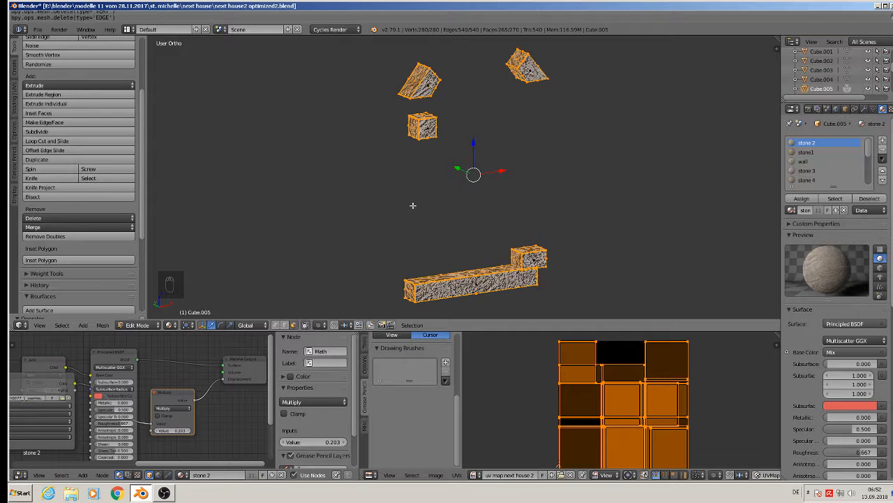
pyautogui.rightClick(423, 89)
pyautogui.keyDown('shift'); pyautogui.rightClick(421, 76); pyautogui.keyUp('shift')
pyautogui.keyDown('shift'); pyautogui.rightClick(527, 68); pyautogui.keyUp('shift')
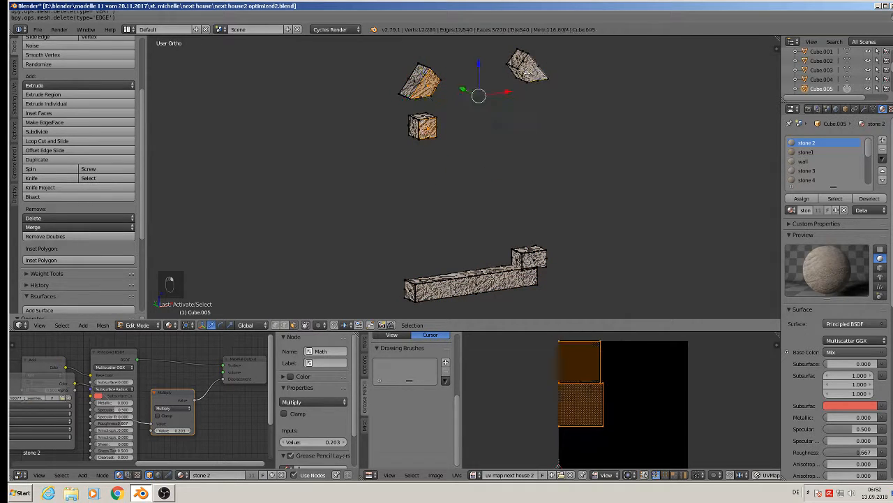
pyautogui.keyDown('shift'); pyautogui.rightClick(543, 258); pyautogui.keyUp('shift')
pyautogui.keyDown('shift'); pyautogui.rightClick(487, 288); pyautogui.keyUp('shift')
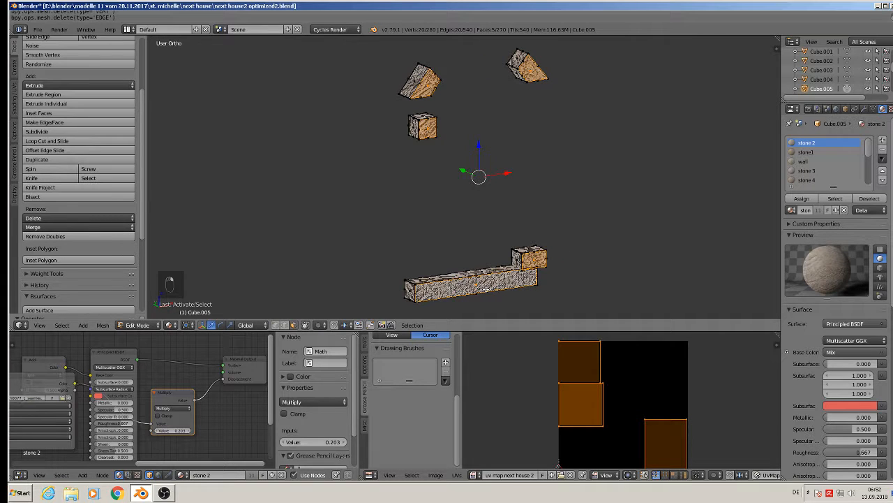
pyautogui.hotkey('shift', 'd')
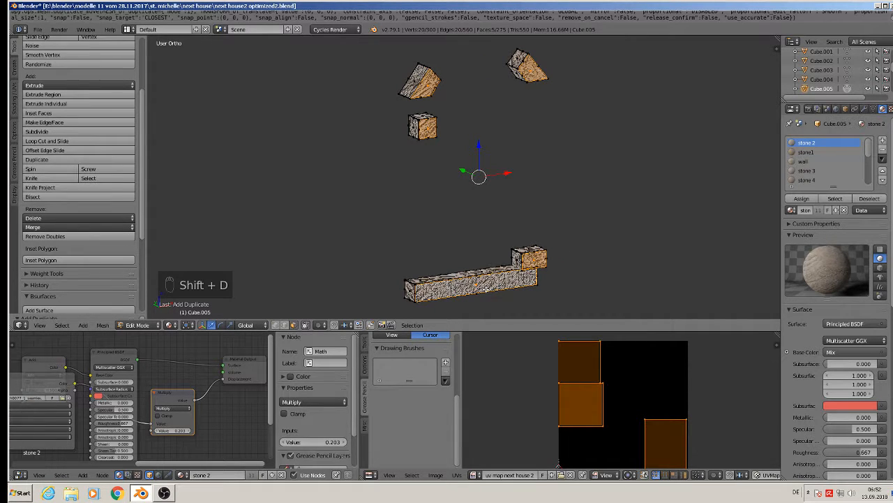
pyautogui.press('p')
pyautogui.click(487, 289)
pyautogui.press('Tab')
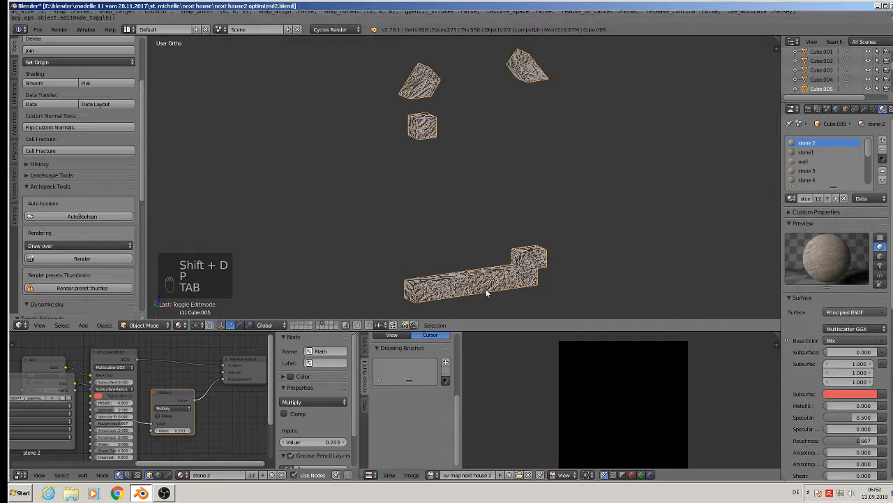
# Step: Move the dense original stone pieces along the X axis away from the separated front faces and delete them
pyautogui.scroll(-2, 428, 85)
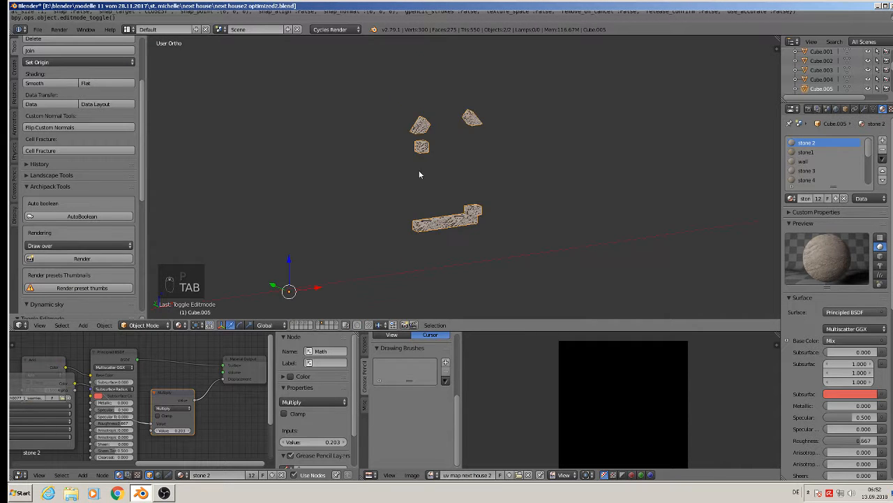
pyautogui.rightClick(416, 131)
pyautogui.press('g')
pyautogui.press('x')
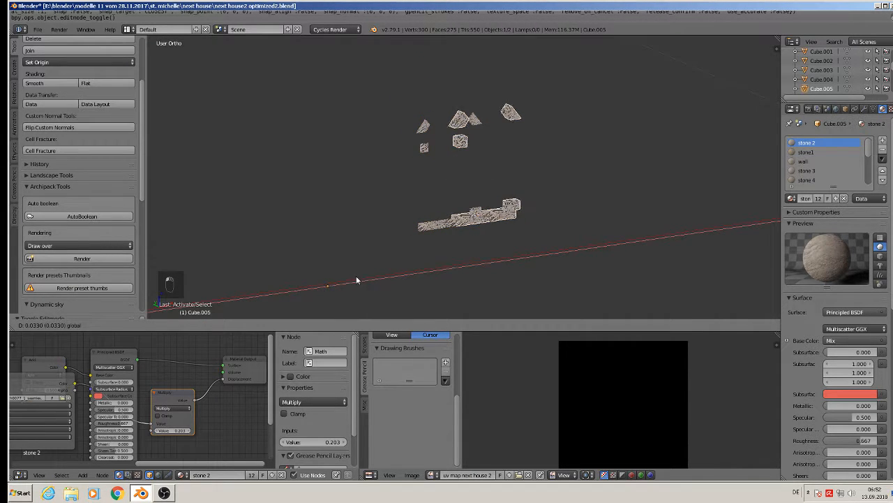
pyautogui.click(670, 214)
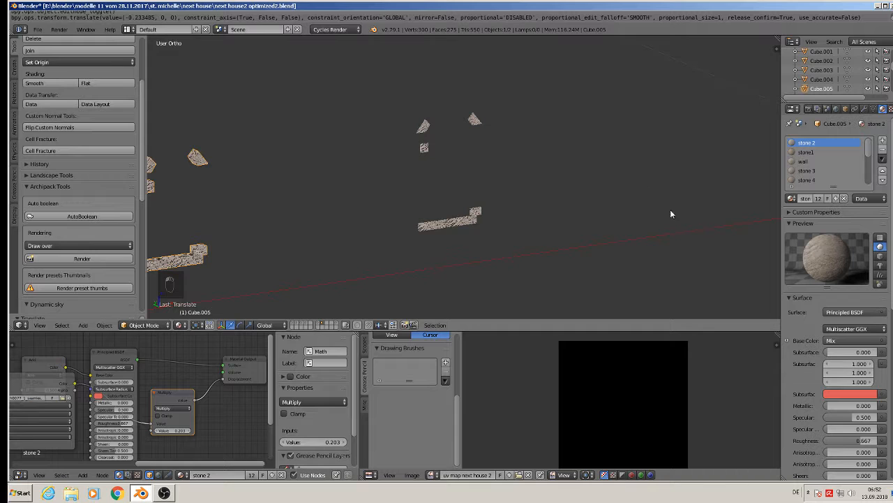
pyautogui.press('x')
pyautogui.click(260, 230)
# Step: Extrude all the separated front faces about 0.006 along the Y axis into simple solid stones
pyautogui.rightClick(426, 149)
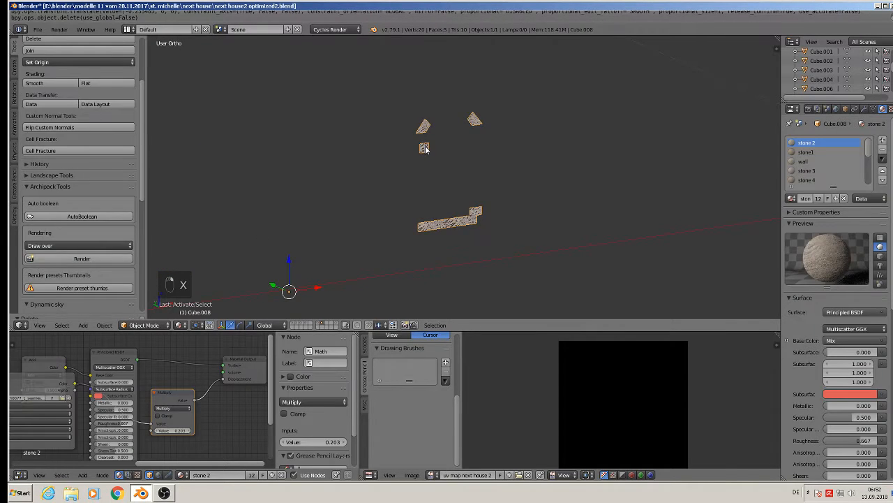
pyautogui.press('Tab')
pyautogui.press('a')
pyautogui.press('a')
pyautogui.moveTo(437, 181); pyautogui.dragTo(456, 162, button='middle')
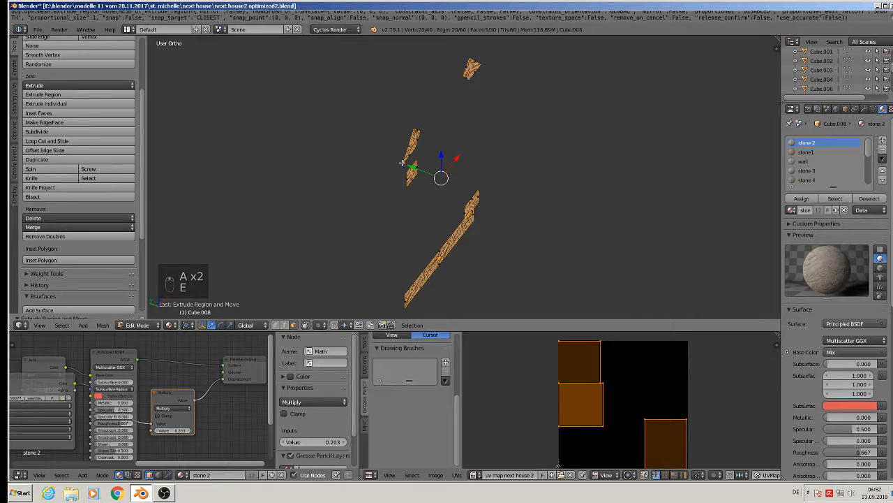
pyautogui.press('e')
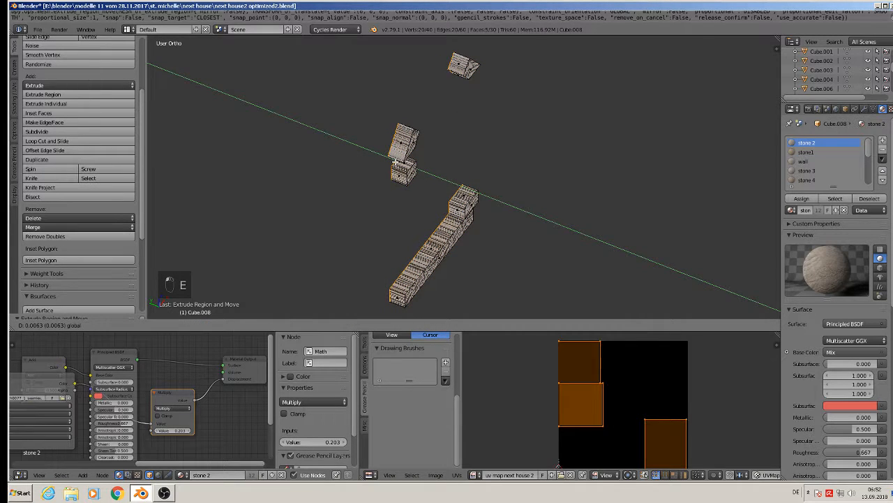
pyautogui.click(395, 162)
pyautogui.moveTo(433, 182); pyautogui.dragTo(400, 176, button='middle')
pyautogui.press('Tab')
pyautogui.press('Tab')
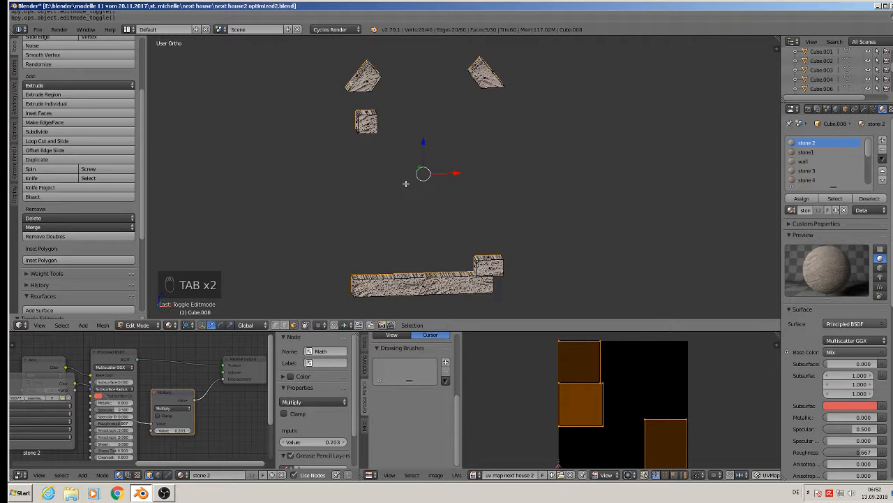
# Step: Select the whole extruded stone mesh and mark all its edges as seams
pyautogui.press('a')
pyautogui.press('a')
pyautogui.press('a')
pyautogui.press('a')
pyautogui.press('a')
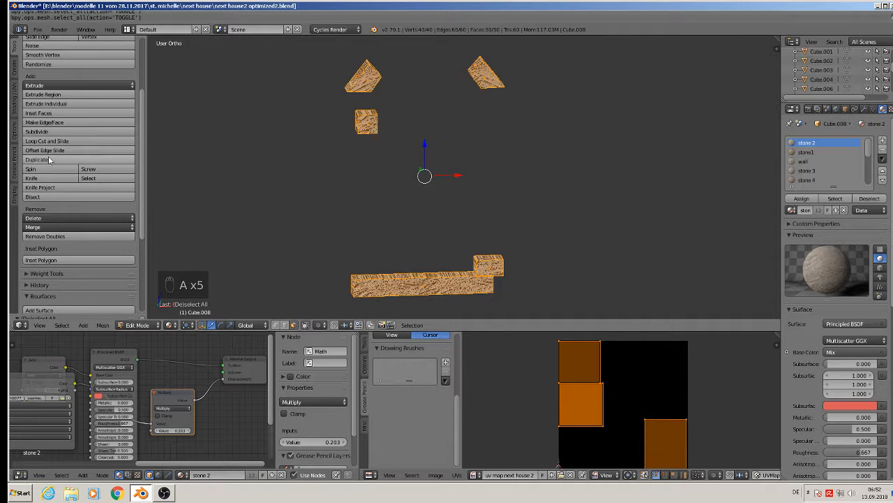
pyautogui.click(12, 109)
pyautogui.click(58, 187)
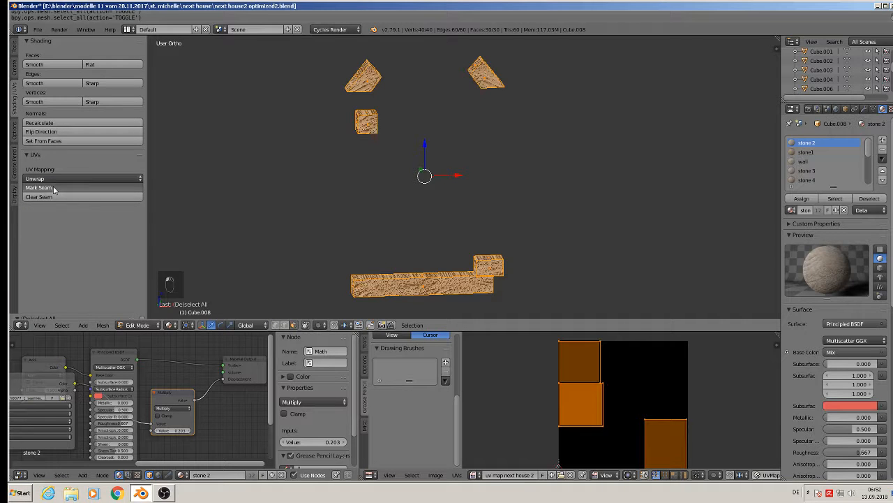
# Step: Unwrap all faces of the simplified stone blocks into a UV layout
pyautogui.press('a')
pyautogui.press('a')
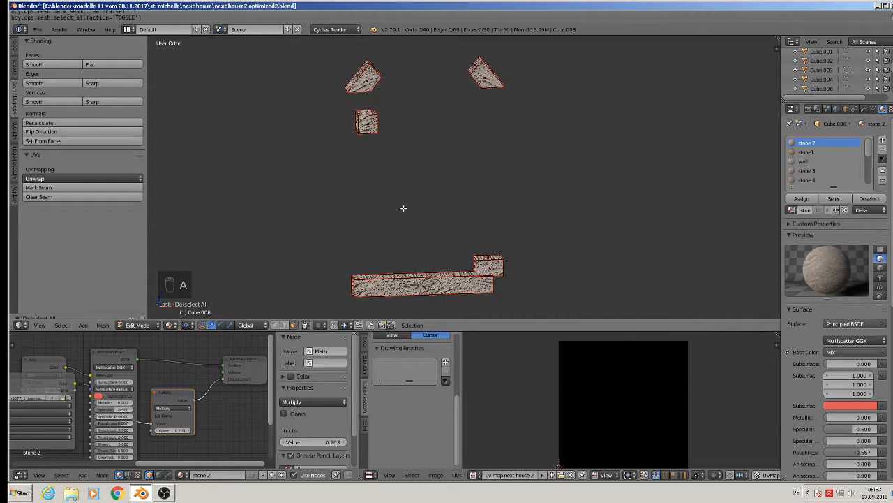
pyautogui.press('u')
pyautogui.click(412, 205)
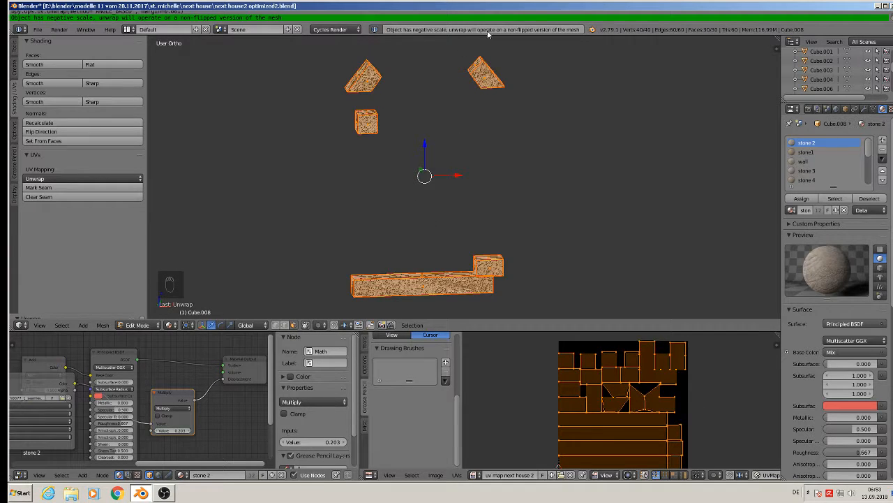
# Step: Apply rotation and scale to the simplified stones object and set its origin to its geometry
pyautogui.press('Tab')
pyautogui.click(104, 325)
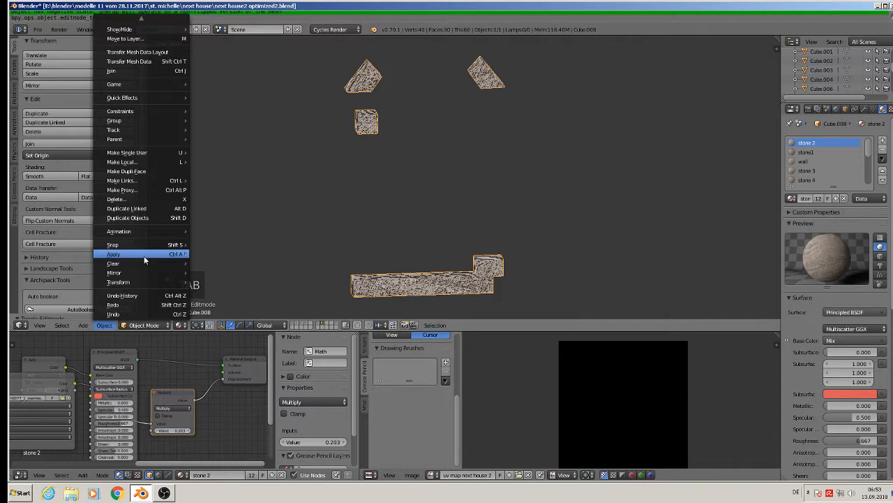
pyautogui.moveTo(143, 256)
pyautogui.click(225, 279)
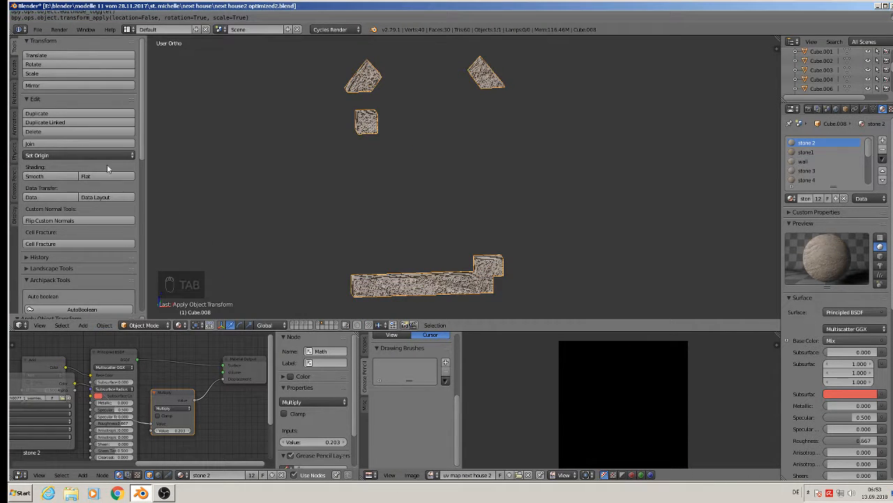
pyautogui.click(70, 155)
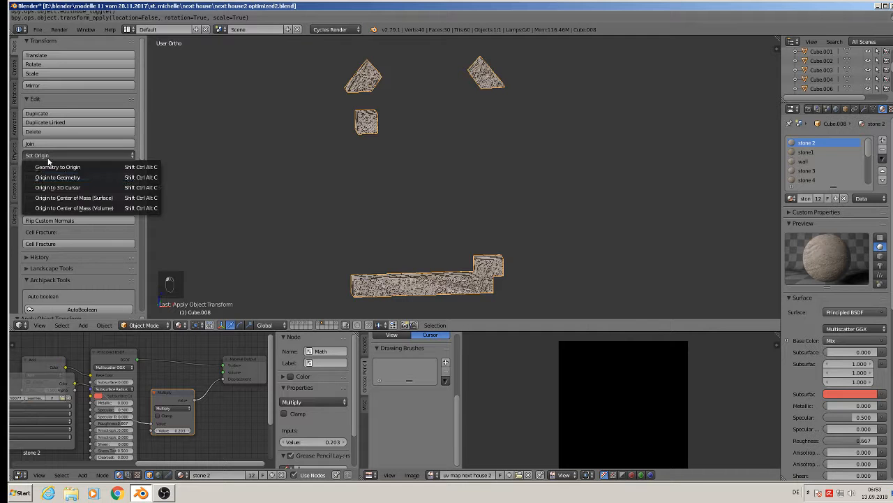
pyautogui.click(95, 175)
# Step: Recalculate the normals of the simplified stones mesh and remove its doubled vertices
pyautogui.press('Tab')
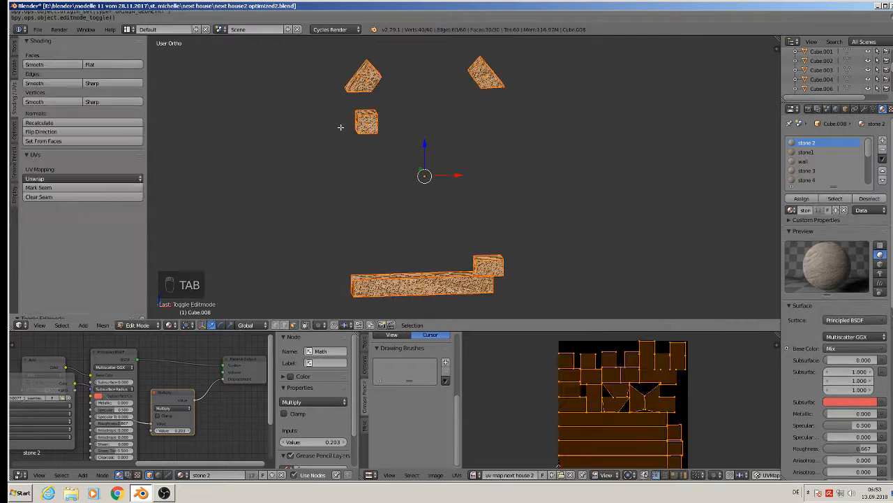
pyautogui.click(61, 123)
pyautogui.click(14, 50)
pyautogui.scroll(-5, 81, 138)
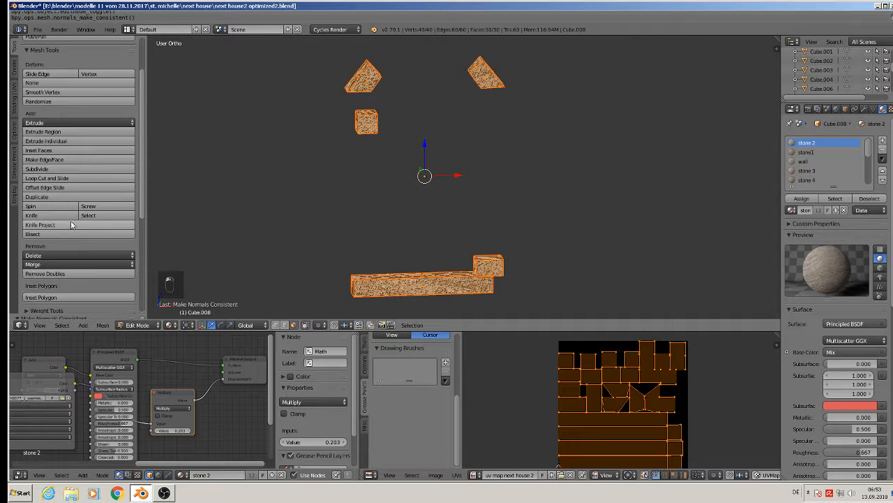
pyautogui.click(69, 238)
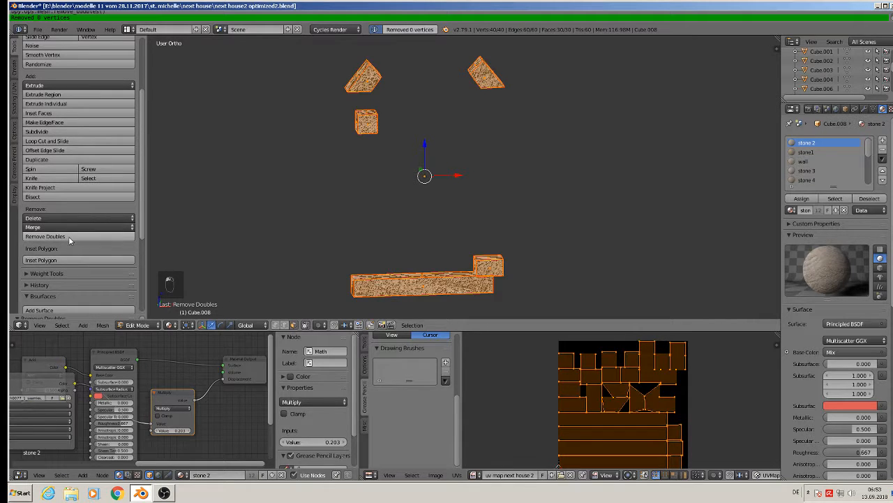
# Step: Clean up the simplified stones mesh by deleting its loose geometry, and return to Object Mode
pyautogui.click(104, 325)
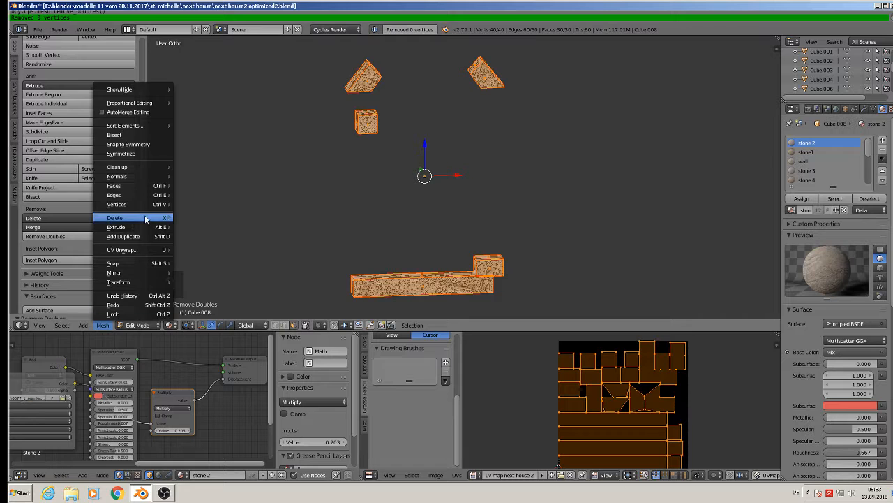
pyautogui.moveTo(122, 169)
pyautogui.click(201, 166)
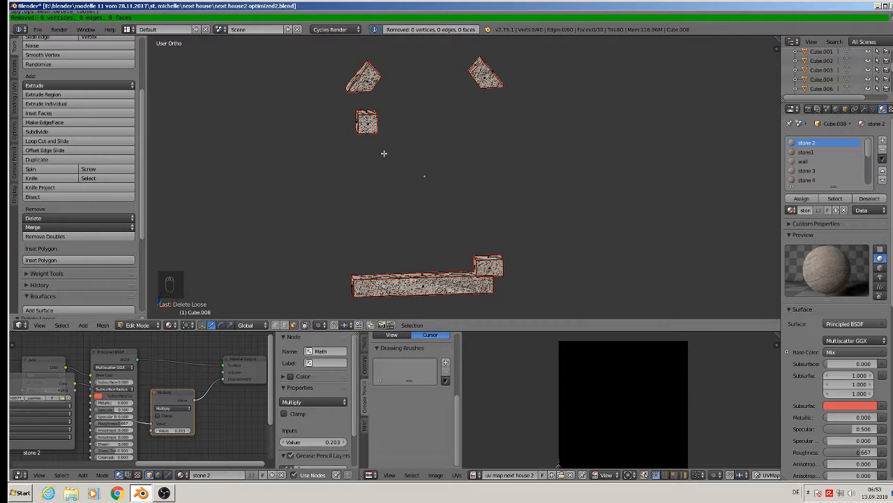
pyautogui.press('Tab')
# Step: Delete only the faces on the hidden rear side of the simplified stone blocks, keeping their edges and vertices
pyautogui.moveTo(402, 154); pyautogui.dragTo(503, 130, button='middle')
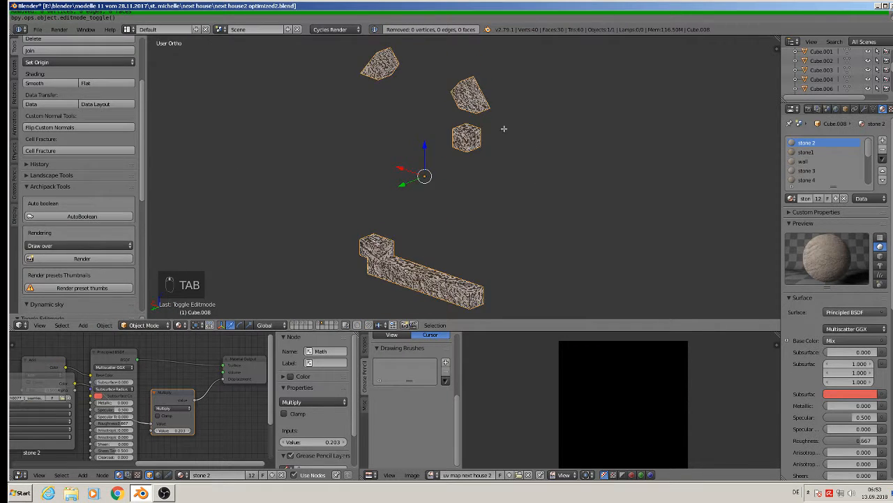
pyautogui.press('Tab')
pyautogui.rightClick(469, 96)
pyautogui.keyDown('shift'); pyautogui.rightClick(377, 66); pyautogui.keyUp('shift')
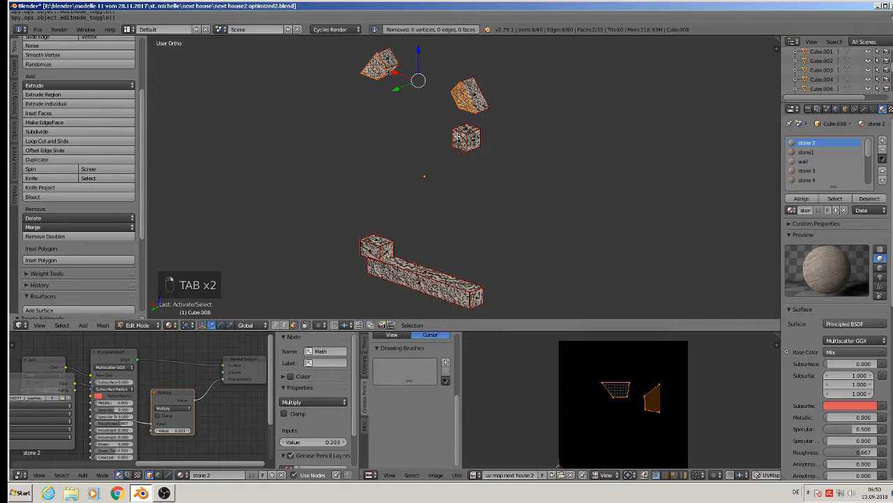
pyautogui.keyDown('shift'); pyautogui.rightClick(386, 268); pyautogui.keyUp('shift')
pyautogui.keyDown('shift'); pyautogui.rightClick(365, 250); pyautogui.keyUp('shift')
pyautogui.keyDown('shift'); pyautogui.rightClick(415, 279); pyautogui.keyUp('shift')
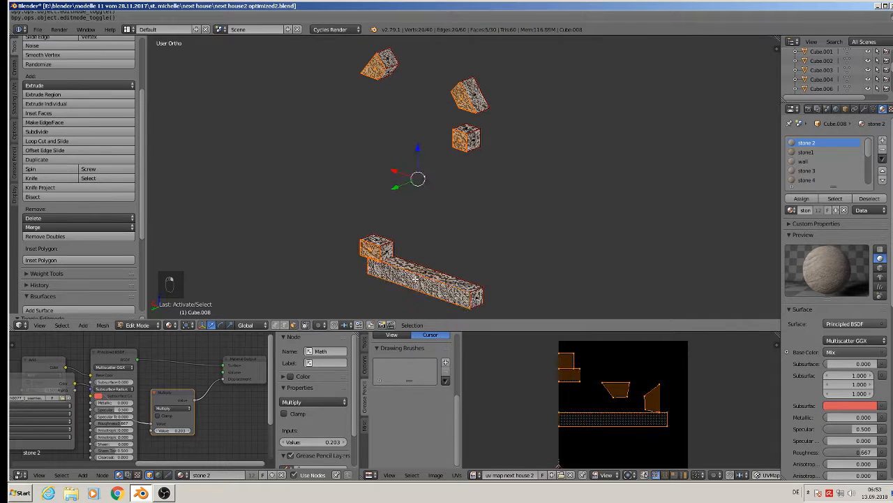
pyautogui.press('x')
pyautogui.click(403, 272)
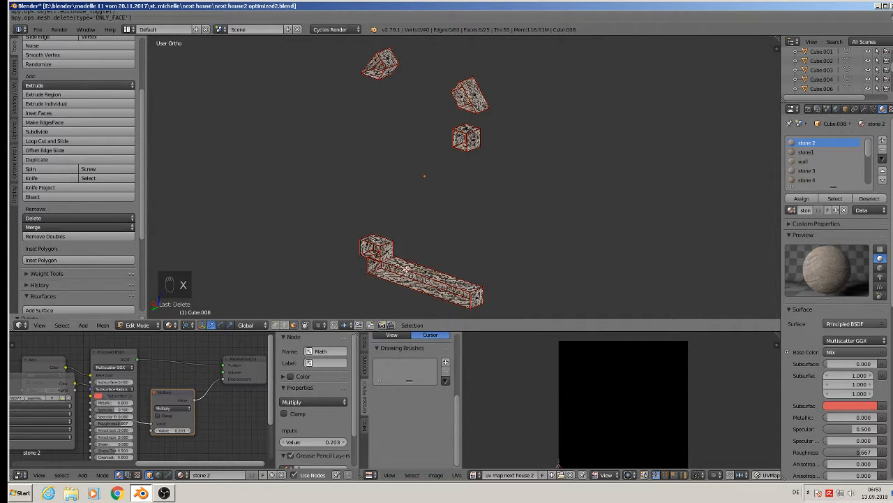
pyautogui.press('Tab')
# Step: Move the simplified stones object to layer 4 and join it to the house there
pyautogui.moveTo(511, 241); pyautogui.dragTo(341, 236, button='middle')
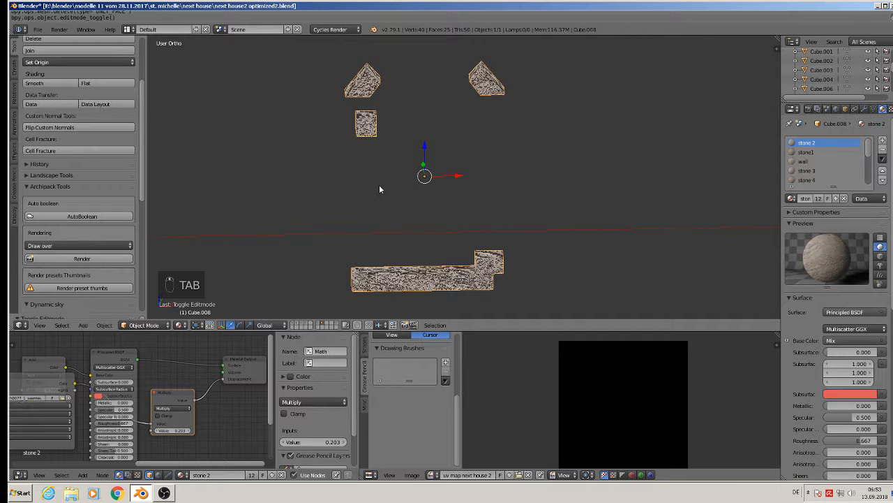
pyautogui.press('m')
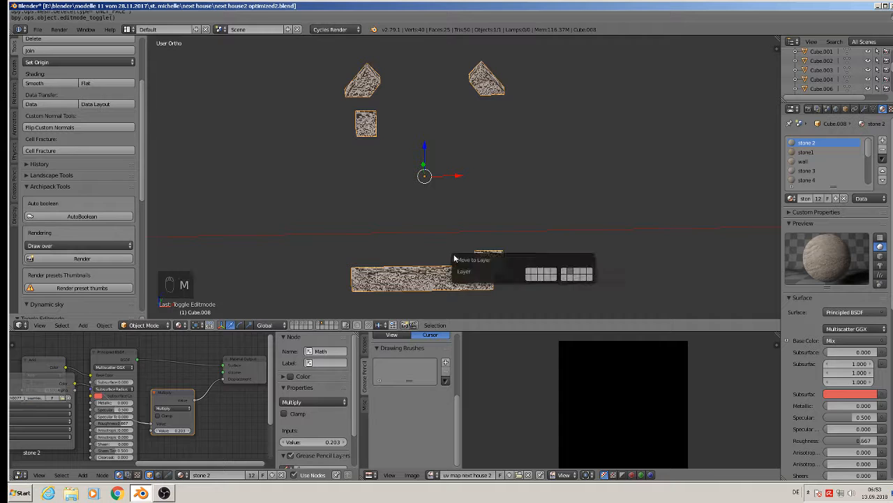
pyautogui.click(552, 274)
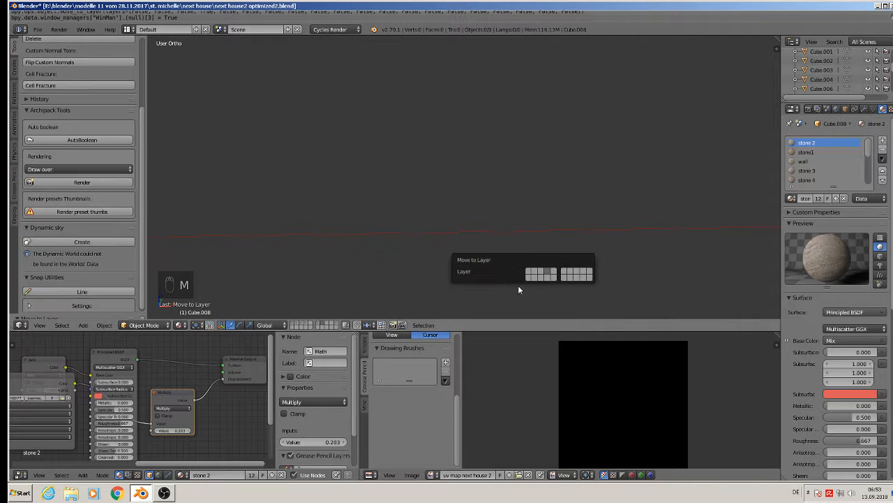
pyautogui.click(308, 326)
pyautogui.scroll(2, 422, 188)
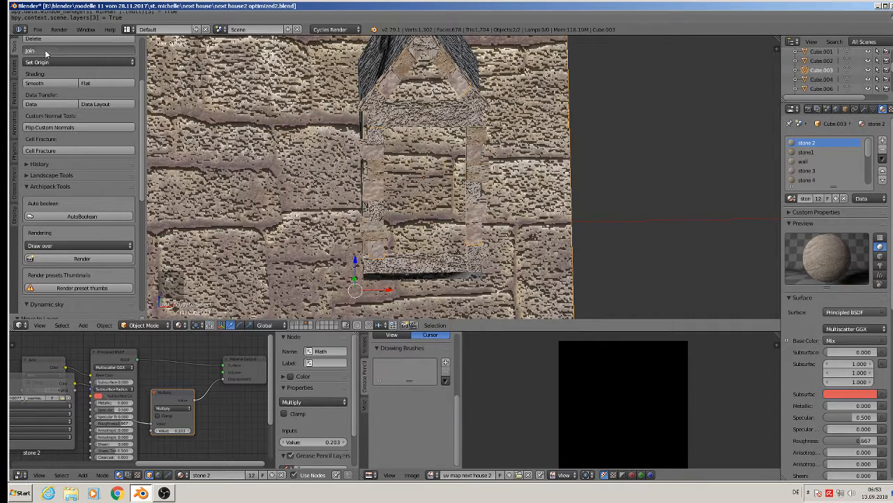
pyautogui.click(72, 51)
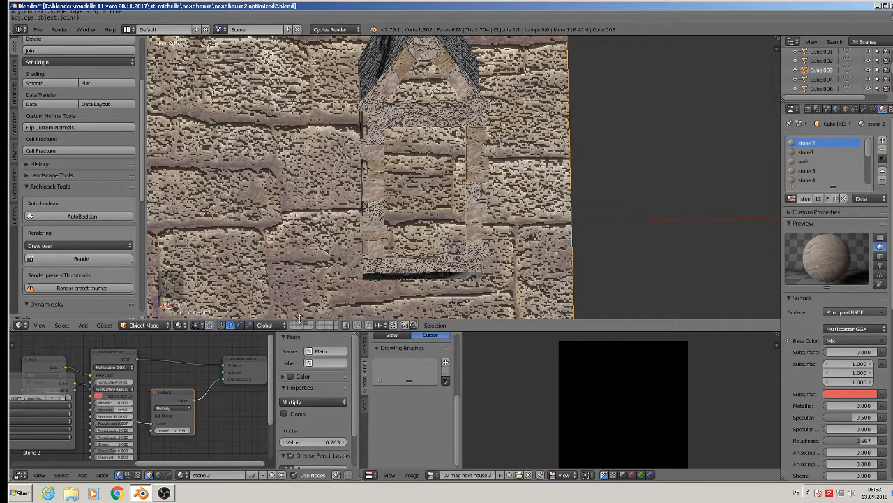
# Step: Check the window grid on layer 10 and switch to layer 6, showing the stone gable triangle and window panes
pyautogui.click(336, 325)
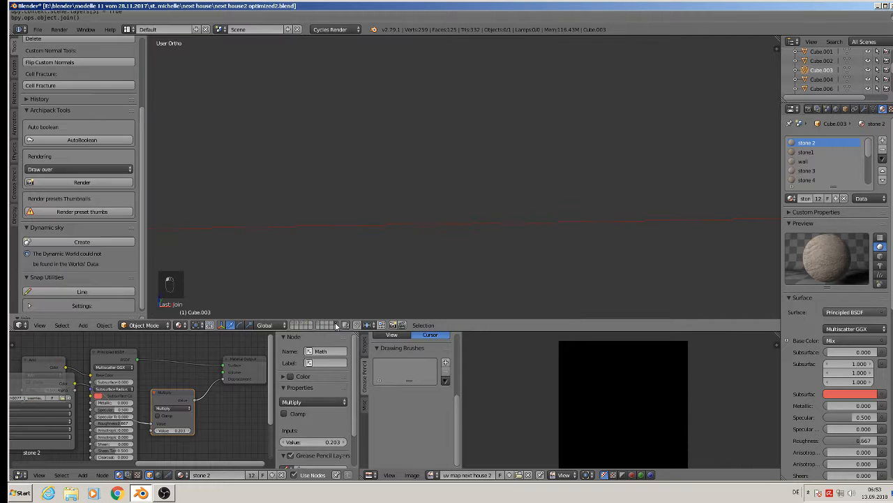
pyautogui.scroll(-8, 360, 277)
pyautogui.keyDown('shift'); pyautogui.moveTo(361, 277); pyautogui.dragTo(510, 189, button='middle'); pyautogui.keyUp('shift')
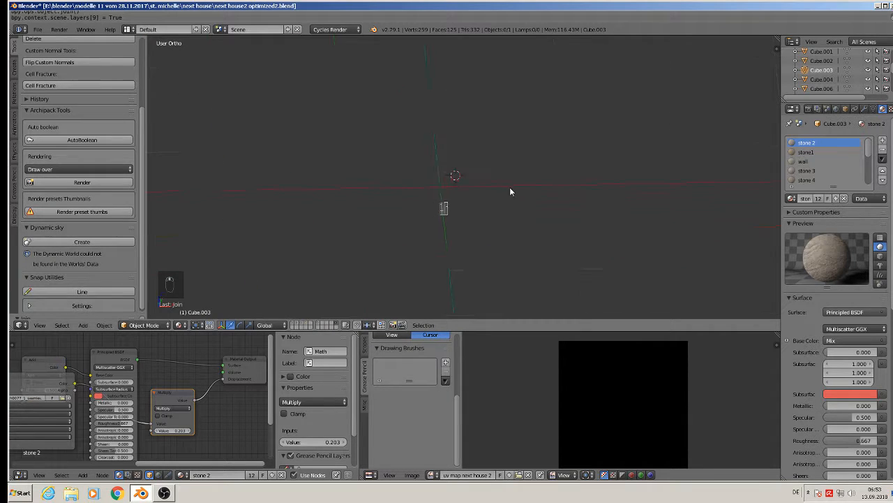
pyautogui.scroll(7, 447, 201)
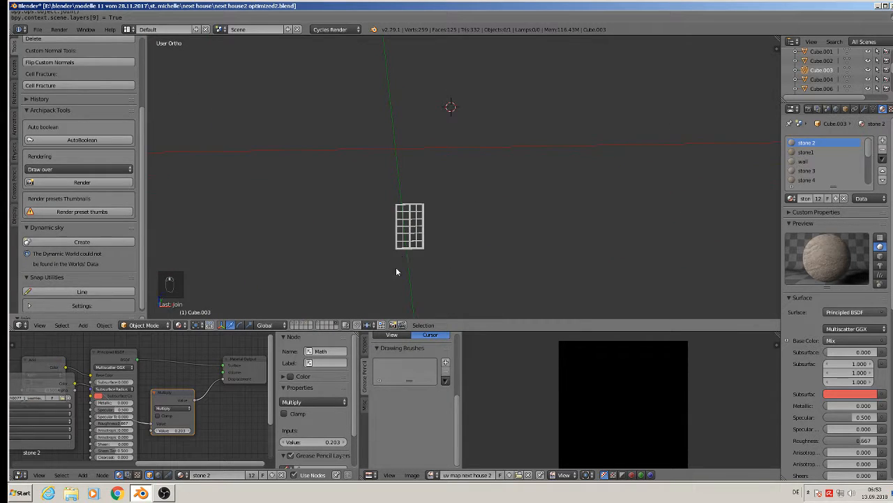
pyautogui.click(326, 322)
pyautogui.scroll(7, 619, 116)
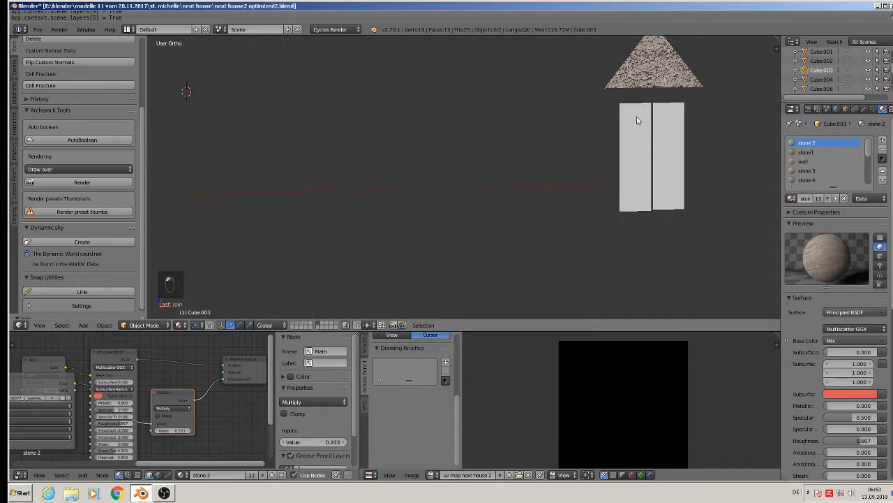
pyautogui.keyDown('shift'); pyautogui.moveTo(631, 169); pyautogui.dragTo(473, 224, button='middle'); pyautogui.keyUp('shift')
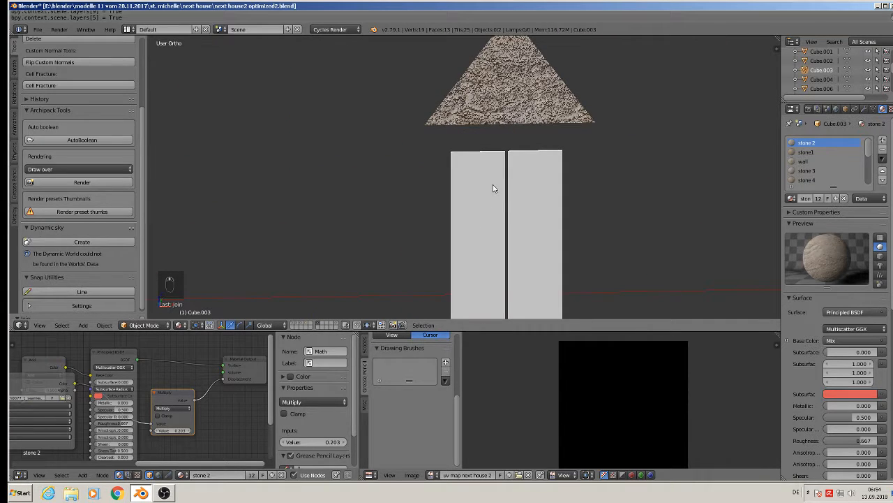
# Step: Select the face of the triangular stone gable above the window panes and unwrap it
pyautogui.rightClick(518, 96)
pyautogui.scroll(-2, 518, 96)
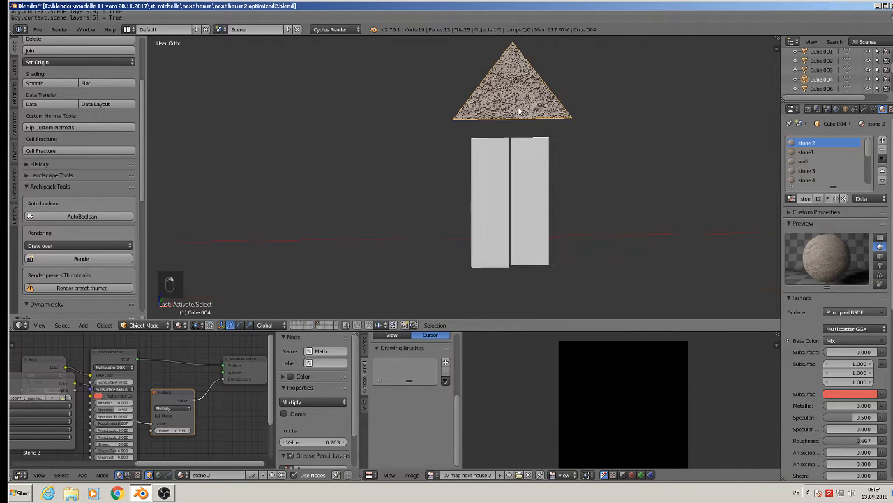
pyautogui.press('Tab')
pyautogui.press('Tab')
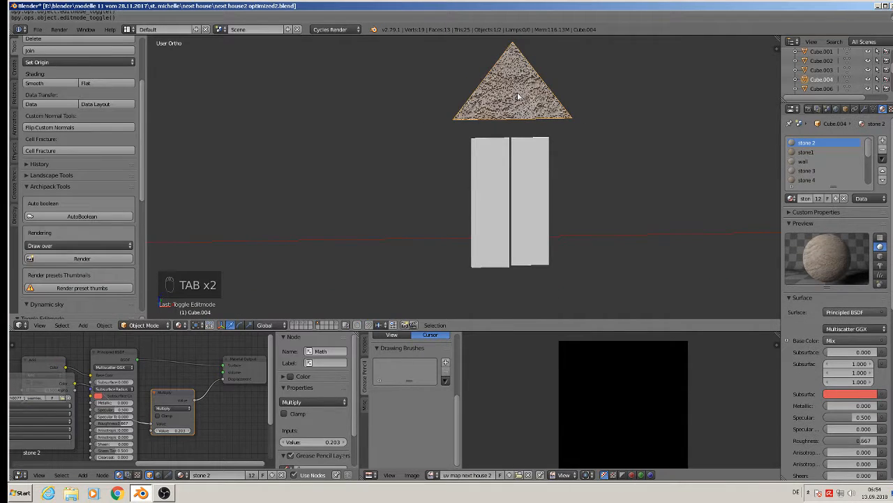
pyautogui.press('Tab')
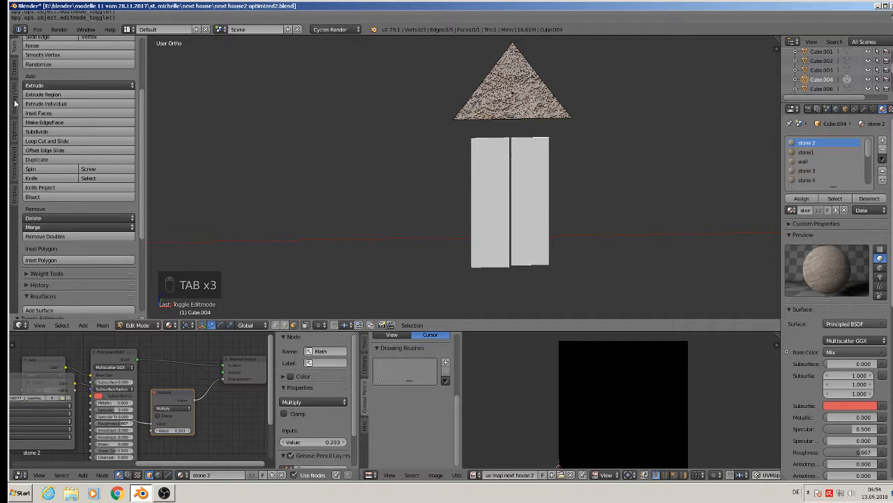
pyautogui.rightClick(505, 81)
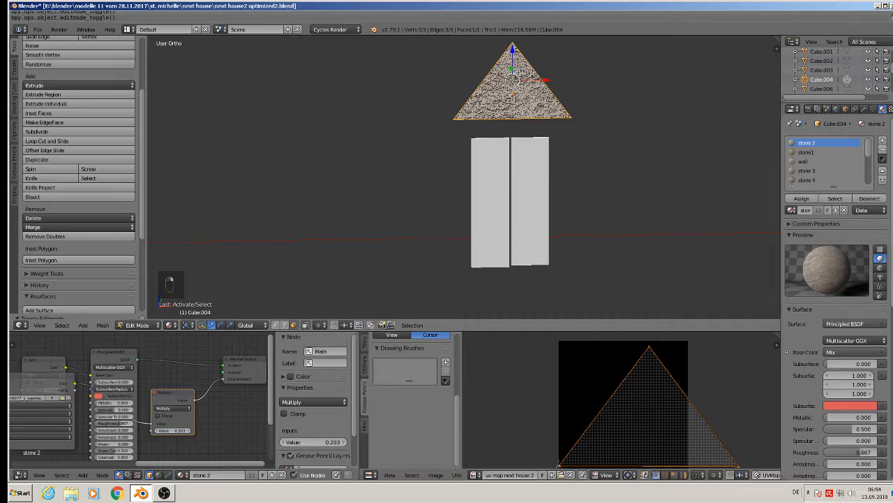
pyautogui.press('u')
pyautogui.click(509, 83)
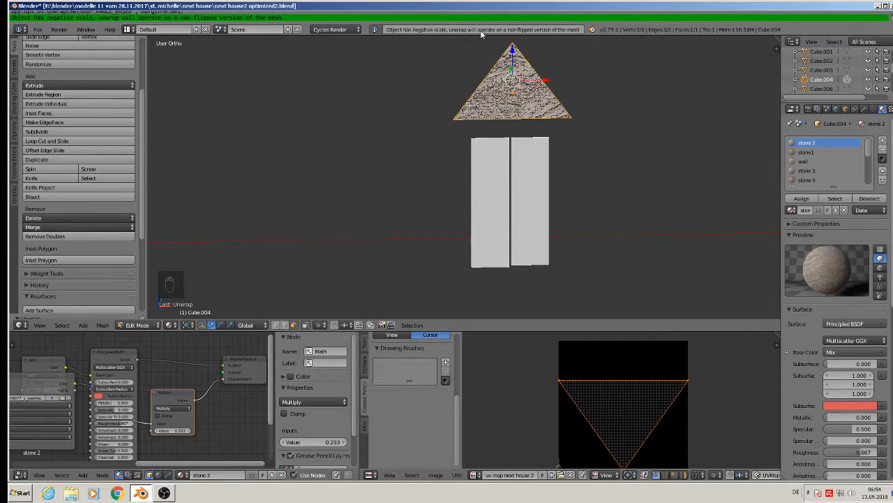
# Step: Apply rotation and scale to the gable triangle and set its origin to its geometry
pyautogui.press('Tab')
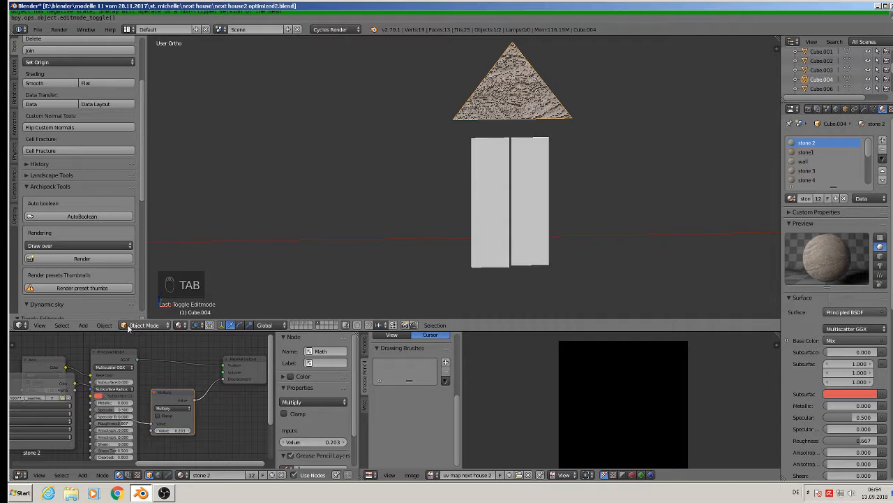
pyautogui.click(105, 326)
pyautogui.moveTo(138, 254)
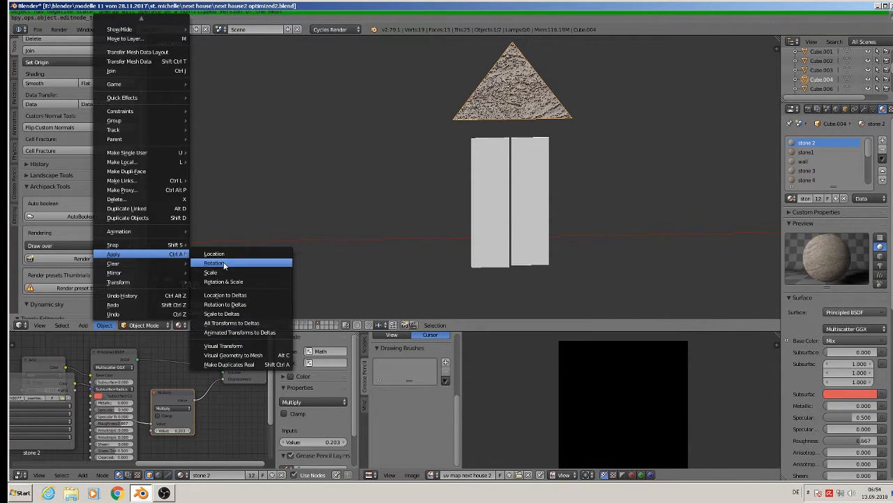
pyautogui.click(263, 281)
pyautogui.click(55, 61)
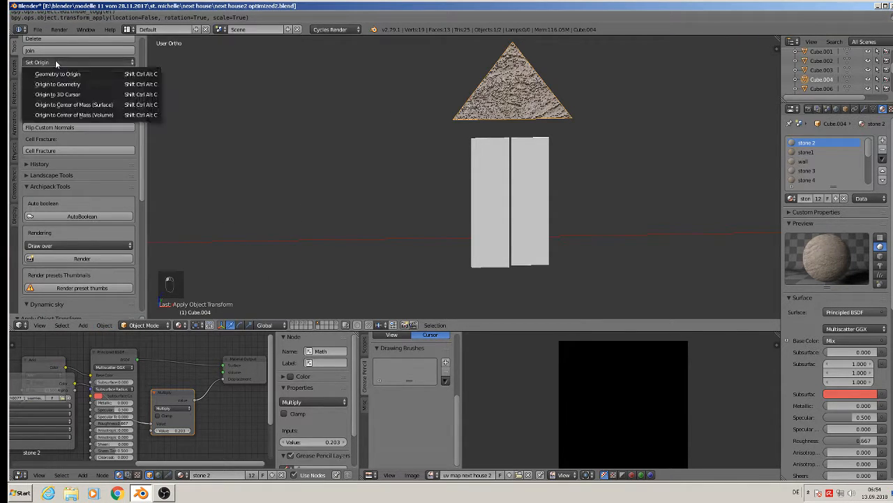
pyautogui.click(76, 84)
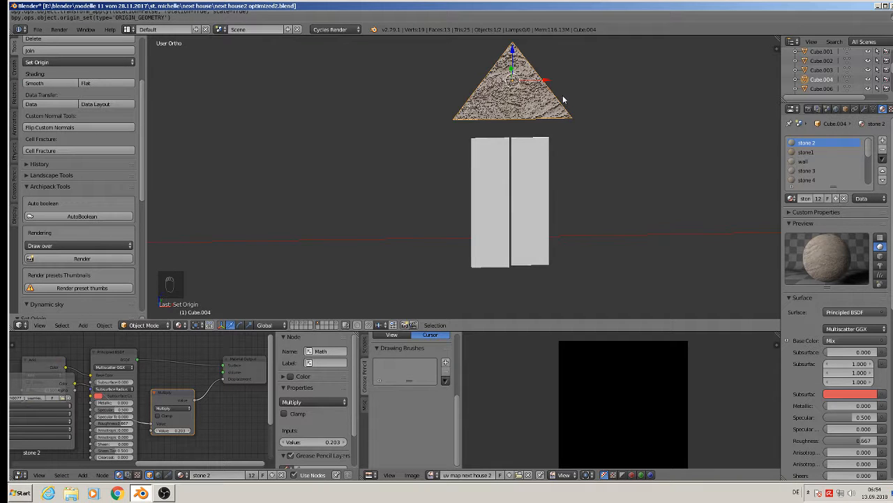
# Step: Move the gable triangle to layer 4 and join it to the house
pyautogui.press('m')
pyautogui.click(658, 116)
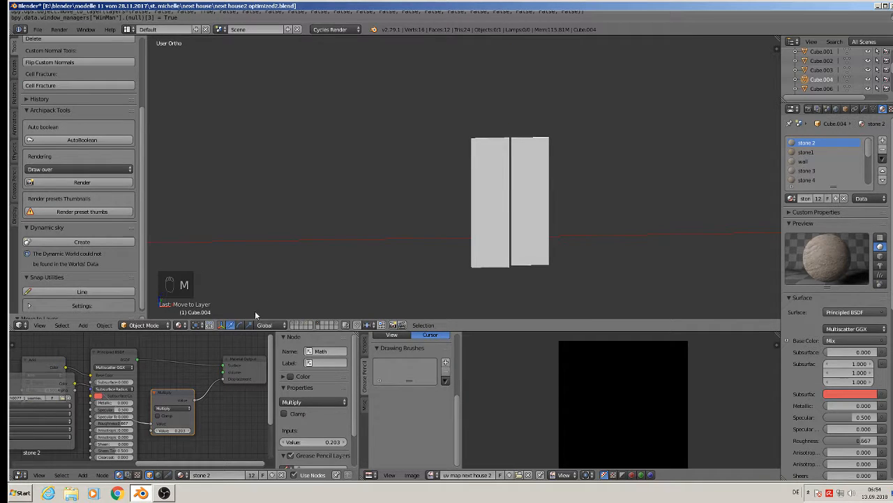
pyautogui.click(306, 323)
pyautogui.keyDown('shift'); pyautogui.rightClick(338, 133); pyautogui.keyUp('shift')
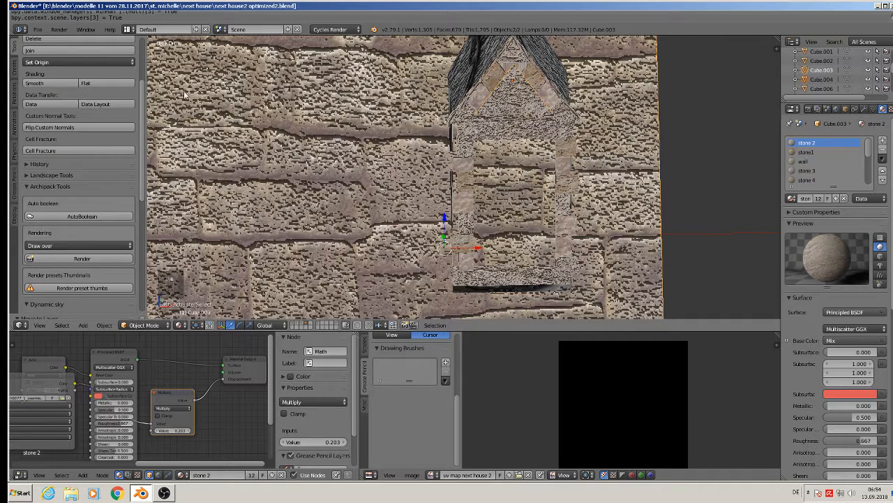
pyautogui.click(58, 51)
# Step: Inspect the optimized house with its joined dormer window and compare it with the original model on layer 1
pyautogui.scroll(-6, 397, 143)
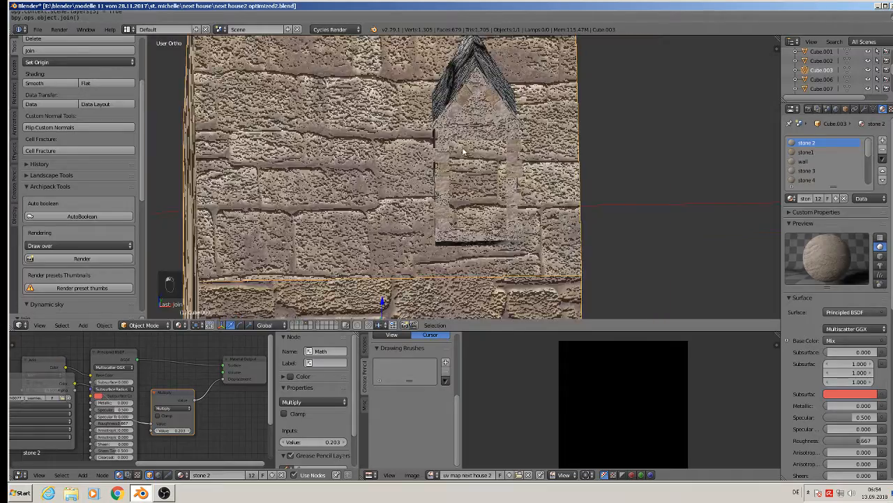
pyautogui.moveTo(398, 140); pyautogui.dragTo(451, 120, button='middle')
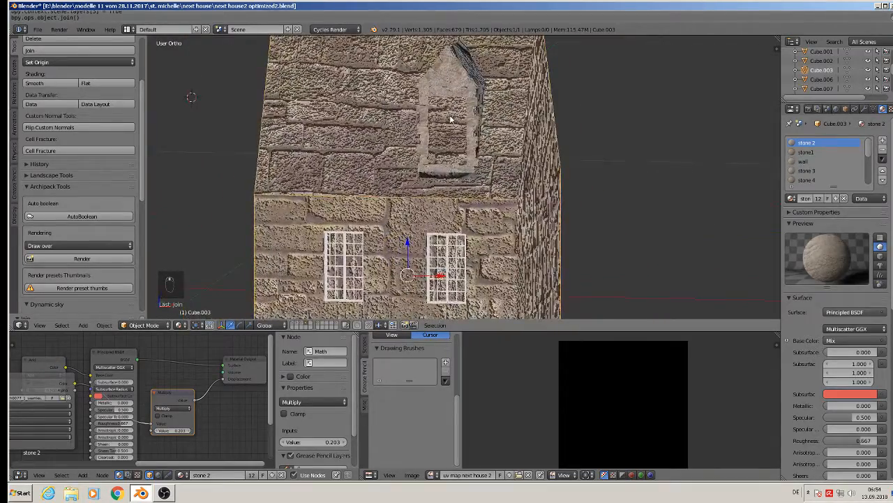
pyautogui.scroll(-3, 450, 120)
pyautogui.scroll(1, 451, 122)
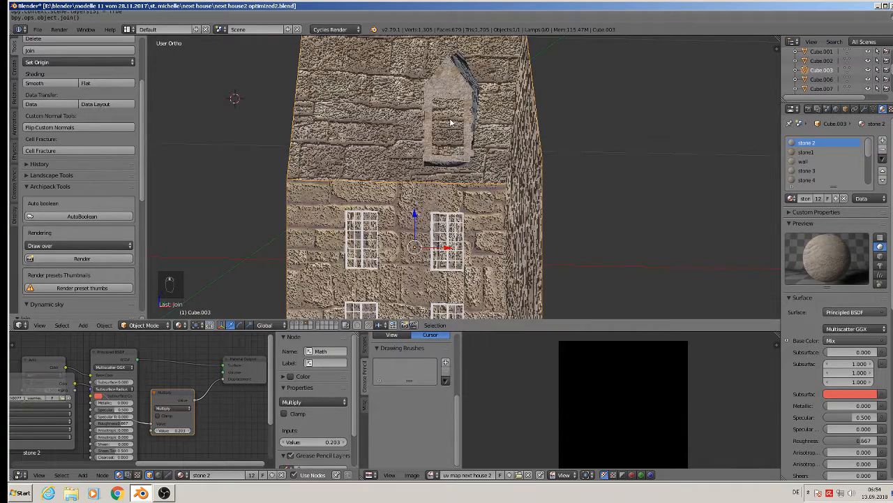
pyautogui.scroll(-3, 445, 132)
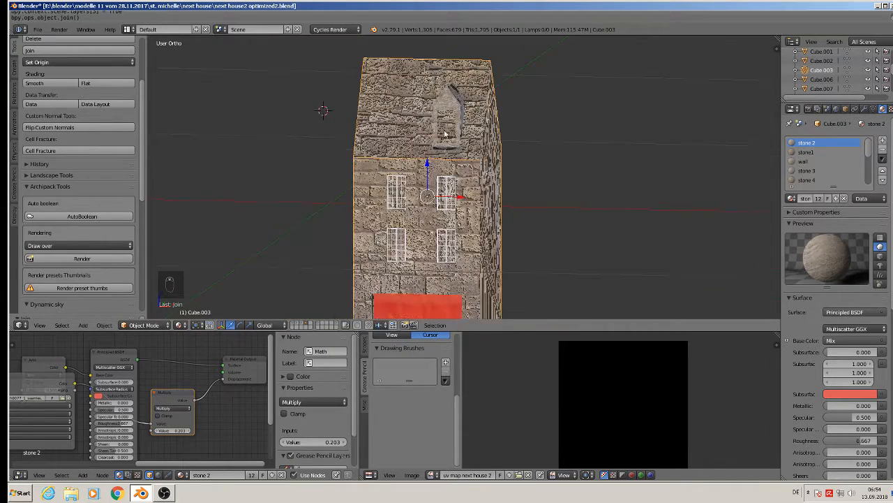
pyautogui.click(294, 325)
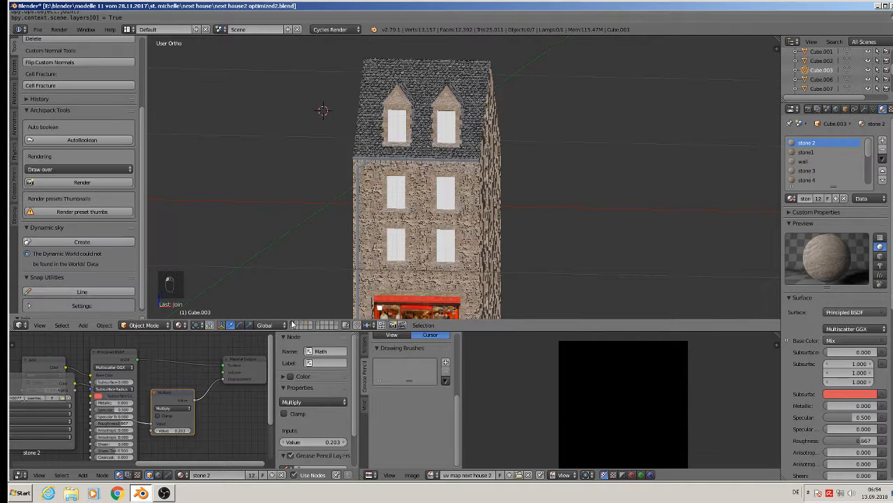
pyautogui.scroll(4, 450, 157)
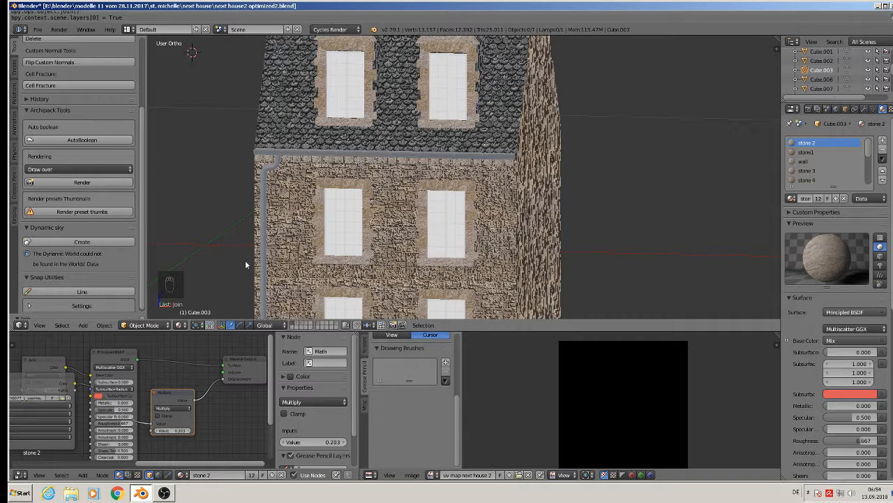
# Step: Try to select the linked geometry of one window frame within the joined house mesh on layer 4
pyautogui.click(307, 325)
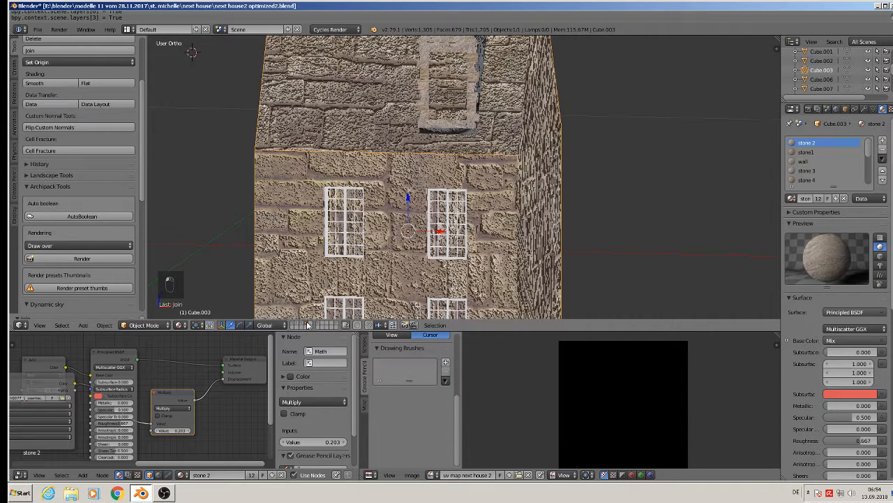
pyautogui.rightClick(450, 218)
pyautogui.press('Tab')
pyautogui.press('a')
pyautogui.press('a')
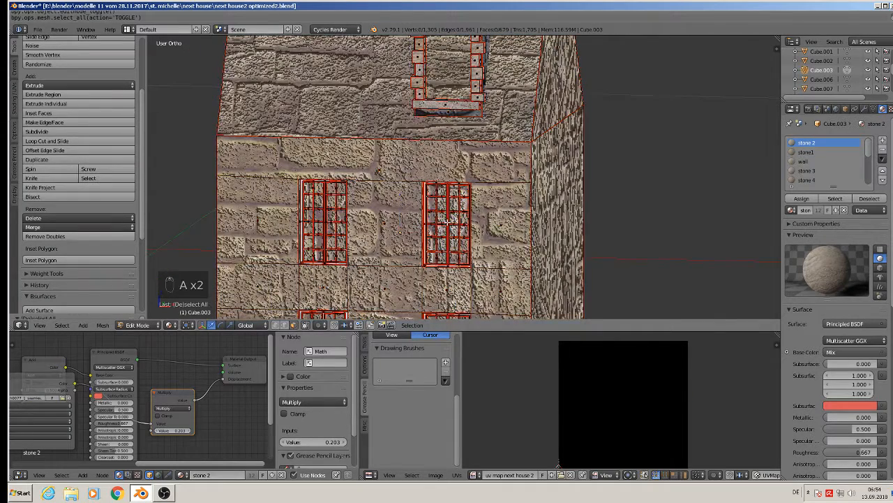
pyautogui.press('l')
pyautogui.press('l')
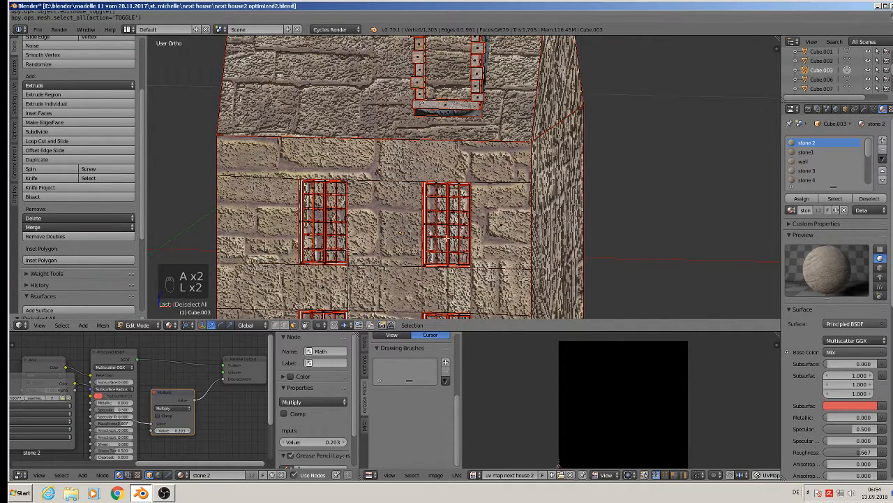
pyautogui.press('l')
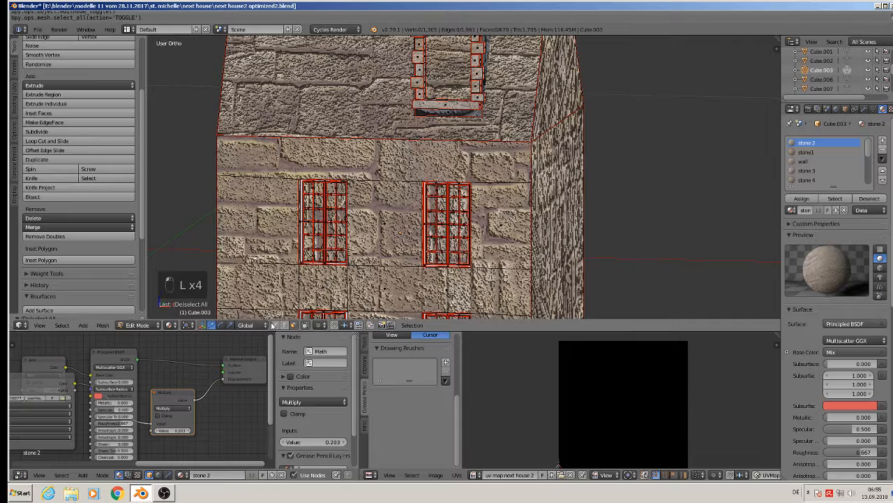
pyautogui.press('l')
pyautogui.press('l')
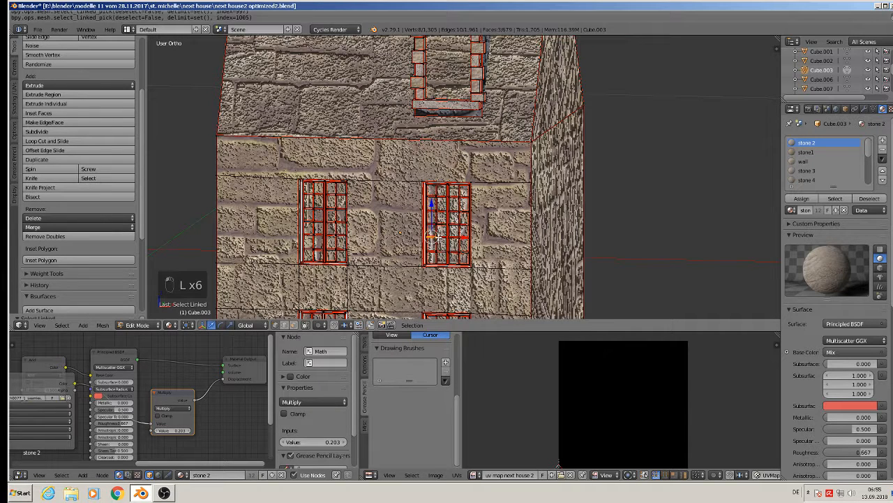
pyautogui.press('l')
pyautogui.press('l')
pyautogui.press('a')
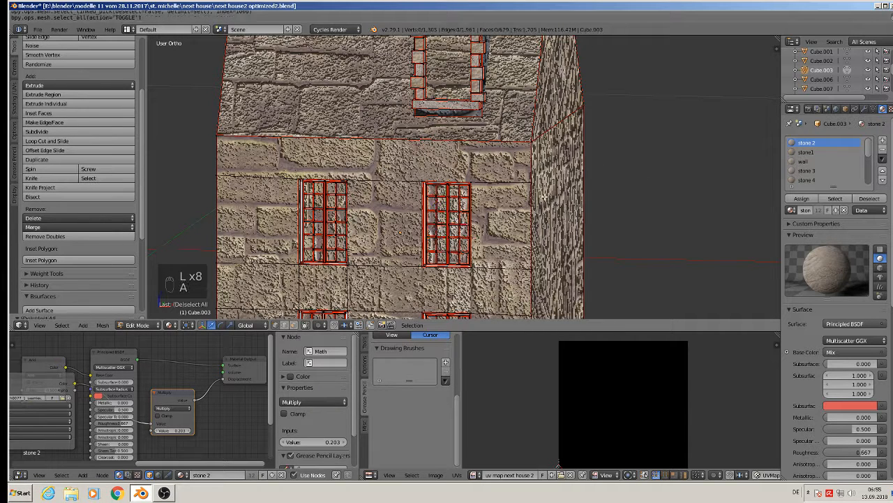
pyautogui.press('Tab')
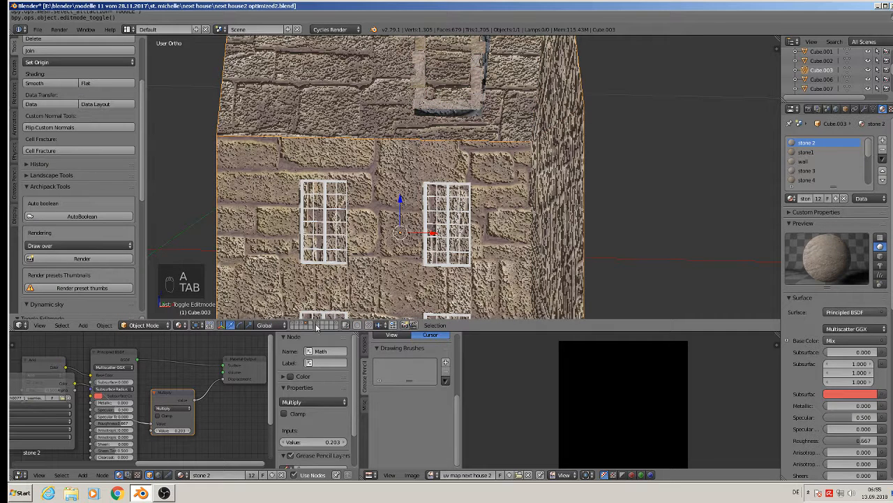
# Step: Duplicate the white window frame on layer 10, move the copy to layer 4 and show that layer
pyautogui.click(334, 324)
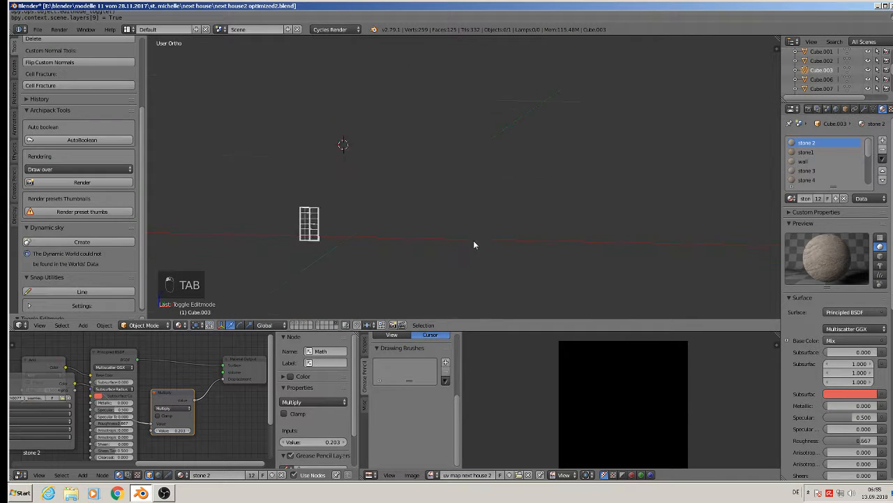
pyautogui.rightClick(327, 224)
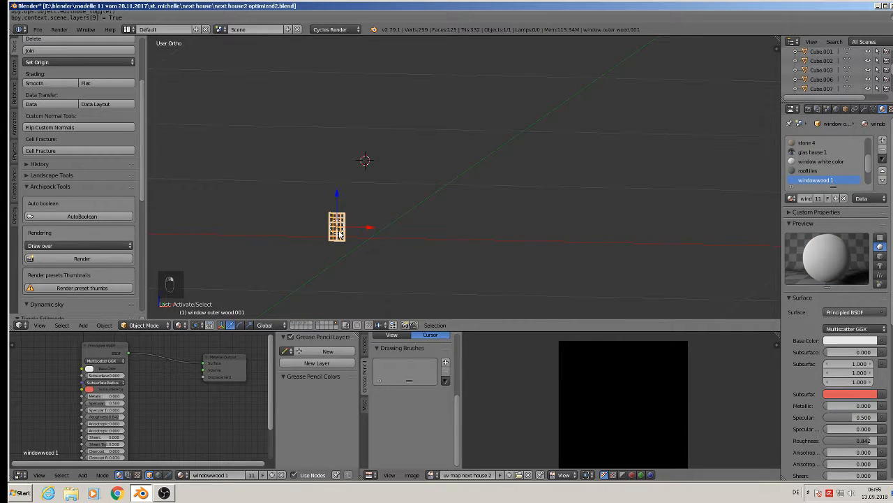
pyautogui.hotkey('shift', 'd')
pyautogui.press('m')
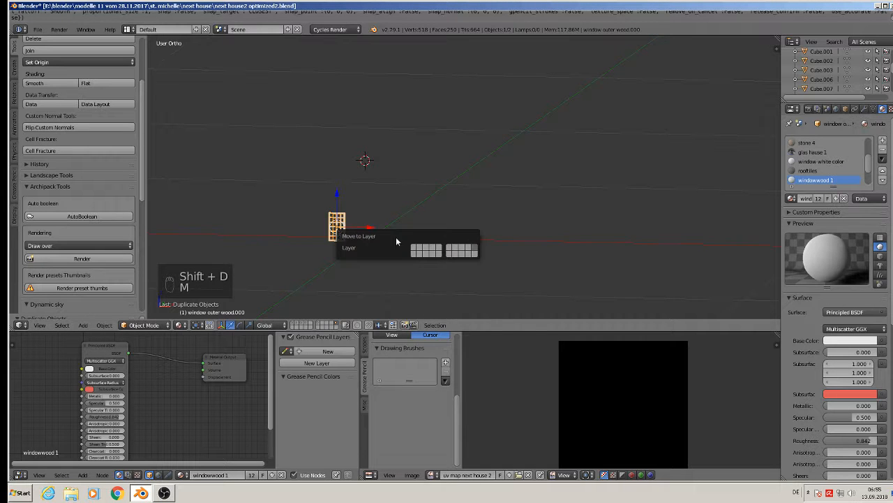
pyautogui.click(427, 247)
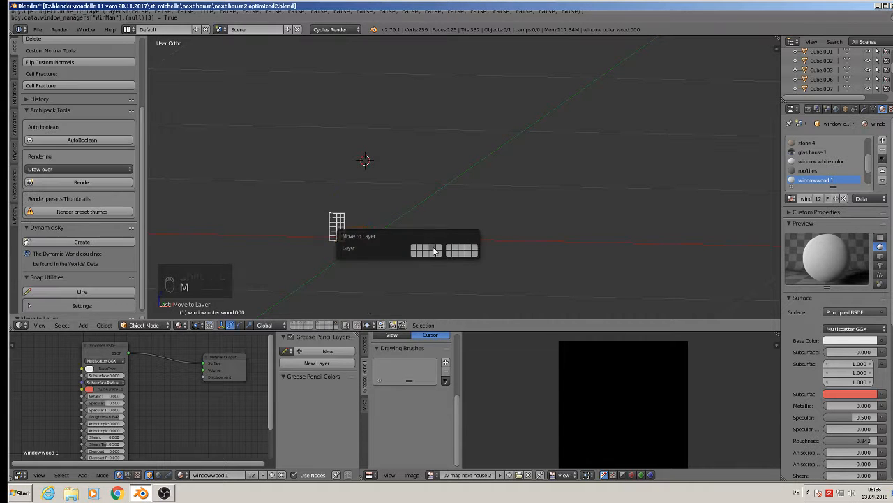
pyautogui.click(303, 323)
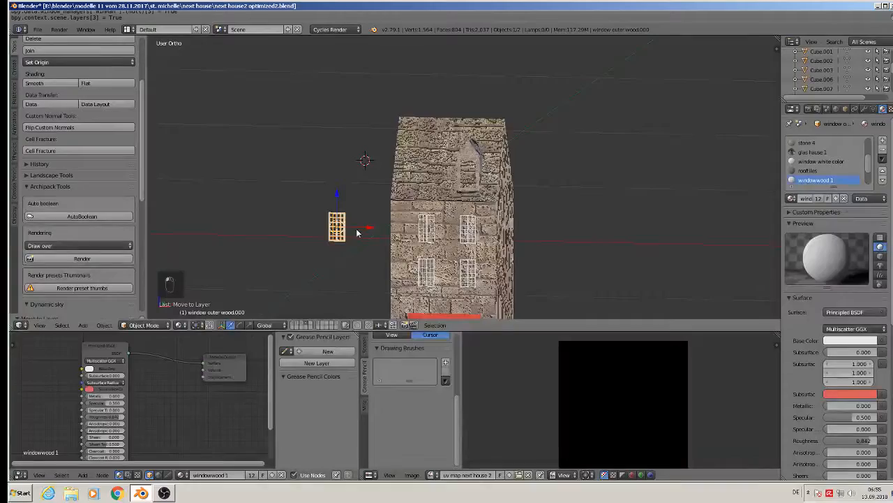
# Step: Move the window frame copy about 0.316 along X and 0.127 along Z to the roof dormer
pyautogui.press('g')
pyautogui.click(498, 229)
pyautogui.press('g')
pyautogui.press('z')
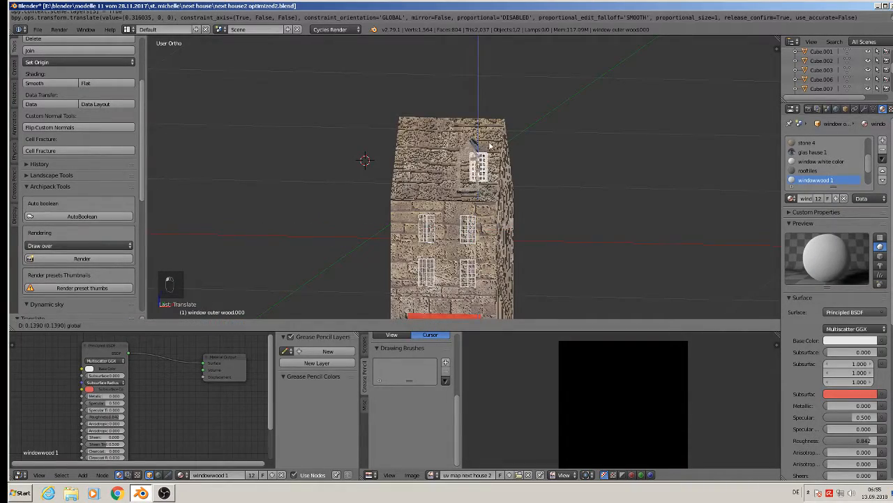
pyautogui.click(483, 162)
# Step: Center the window frame in the dormer's stone surround with a shift of about -0.024 along X and a small Z adjustment, and deselect it
pyautogui.scroll(4, 483, 162)
pyautogui.scroll(3, 483, 162)
pyautogui.press('g')
pyautogui.press('x')
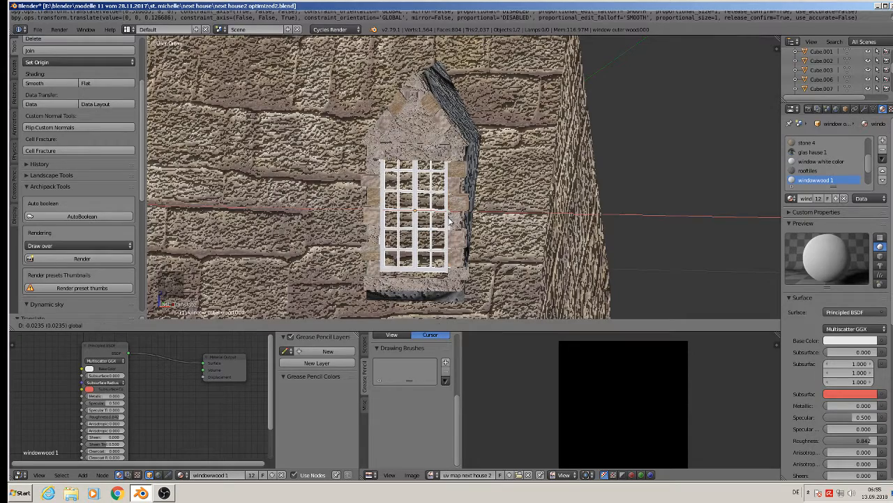
pyautogui.click(450, 222)
pyautogui.press('g')
pyautogui.press('z')
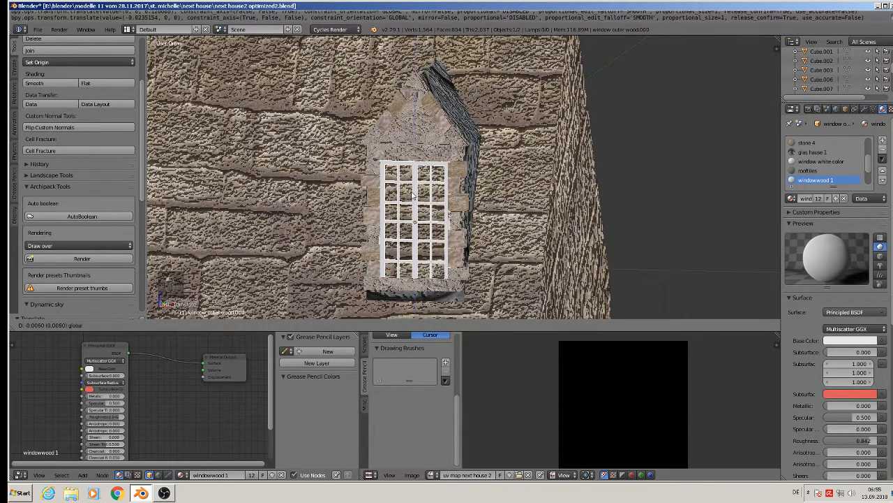
pyautogui.click(413, 195)
pyautogui.scroll(-3, 413, 192)
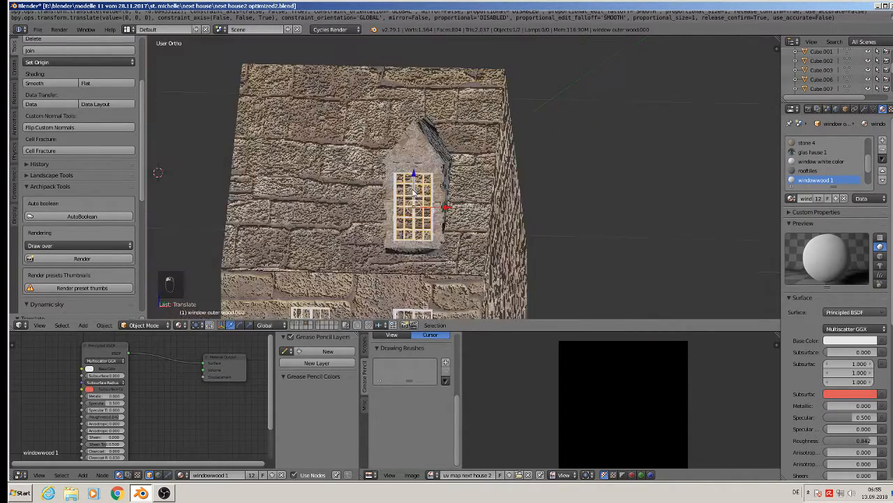
pyautogui.press('a')
pyautogui.scroll(-3, 415, 194)
pyautogui.keyDown('shift'); pyautogui.moveTo(442, 212); pyautogui.dragTo(412, 169, button='middle'); pyautogui.keyUp('shift')
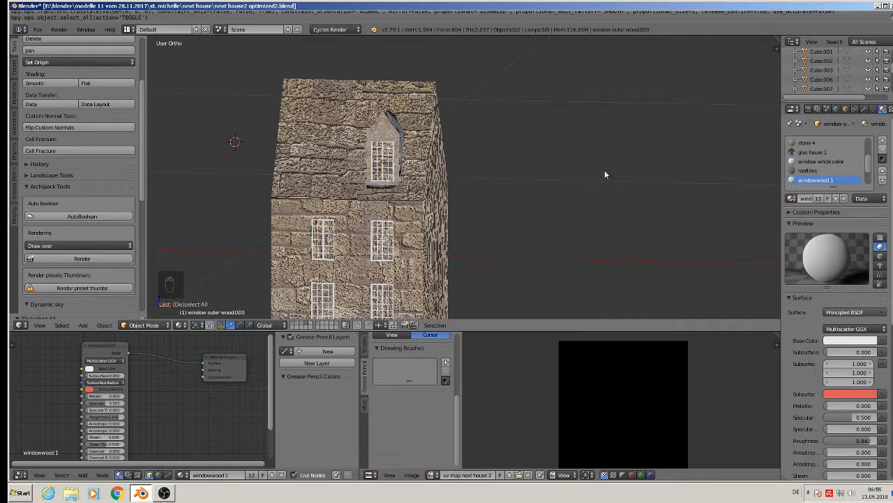
# Step: Select the two-pane window object on layer 6 and open its mesh for editing
pyautogui.click(319, 325)
pyautogui.scroll(5, 389, 177)
pyautogui.rightClick(348, 133)
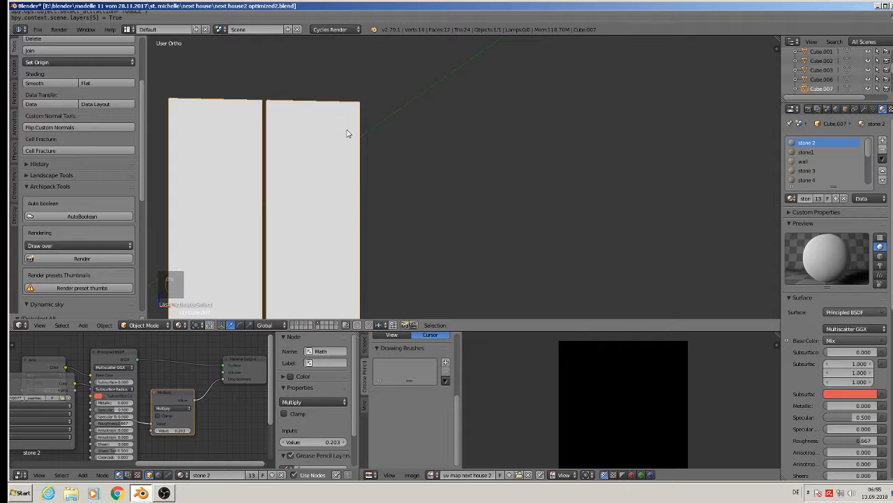
pyautogui.moveTo(348, 132); pyautogui.dragTo(337, 186, button='middle')
pyautogui.press('Tab')
pyautogui.press('Tab')
pyautogui.press('Tab')
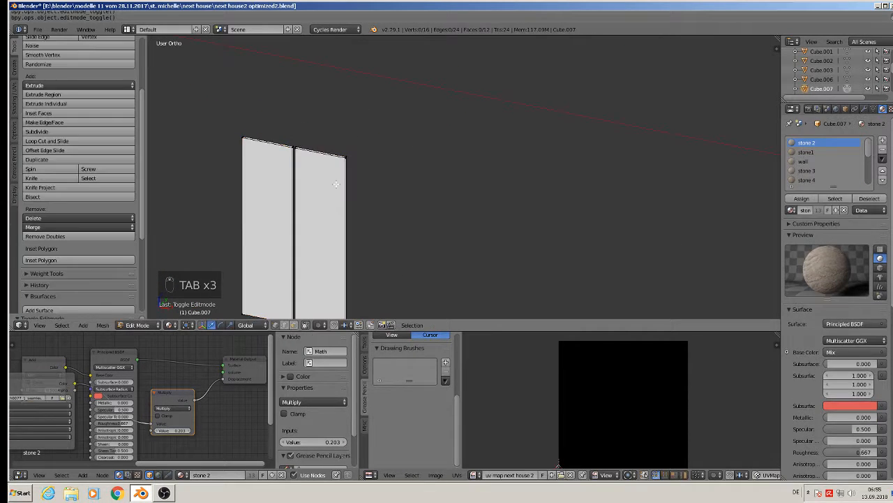
# Step: Select the whole mesh of both window panes, unwrap it and return to Object Mode
pyautogui.press('a')
pyautogui.press('a')
pyautogui.press('a')
pyautogui.press('a')
pyautogui.press('a')
pyautogui.press('a')
pyautogui.press('a')
pyautogui.press('u')
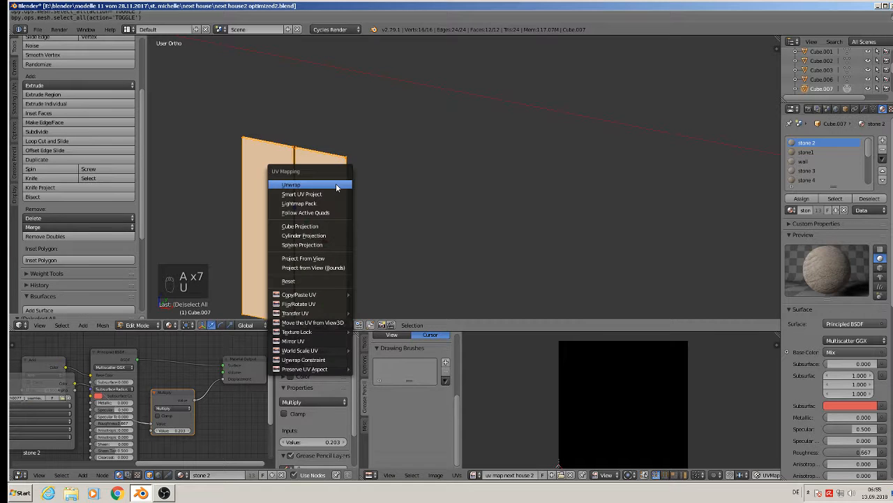
pyautogui.click(335, 184)
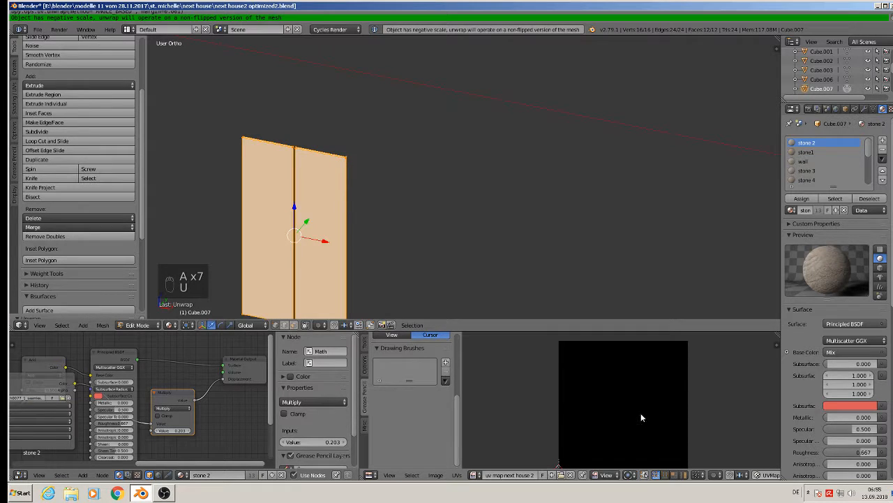
pyautogui.scroll(-5, 634, 405)
pyautogui.scroll(5, 634, 405)
pyautogui.press('Tab')
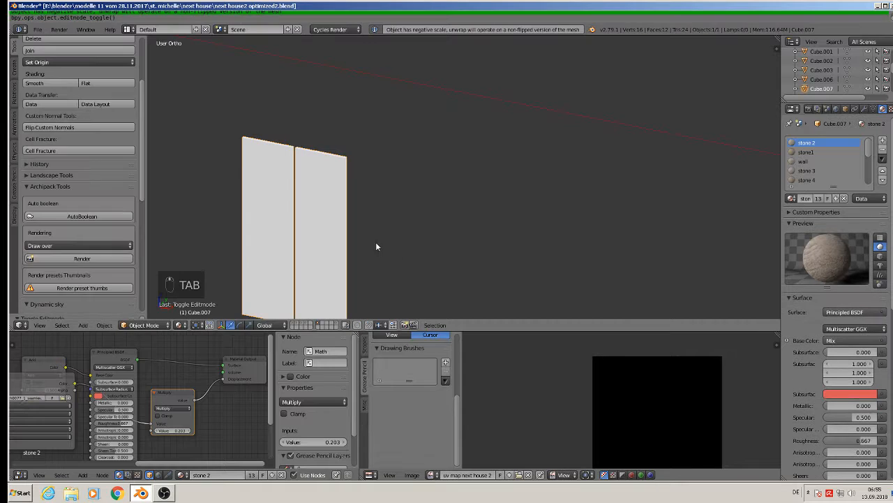
# Step: Apply rotation and scale to the window pane object
pyautogui.click(104, 326)
pyautogui.moveTo(124, 256)
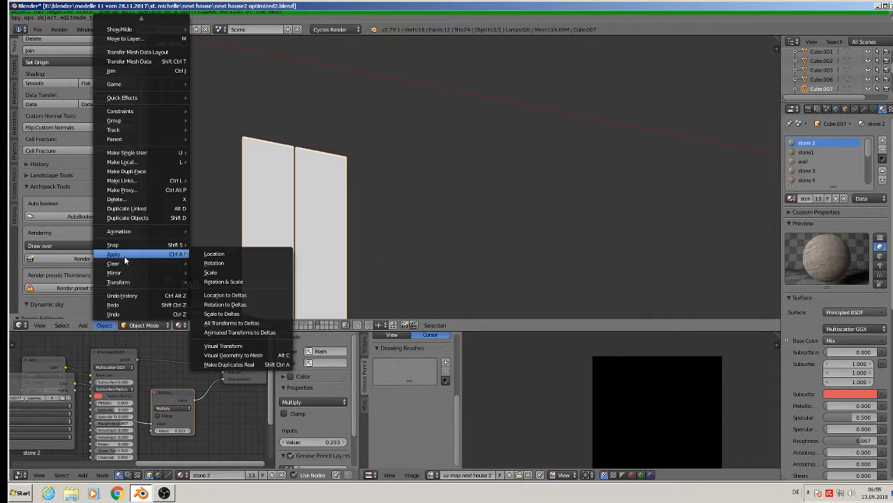
pyautogui.click(240, 282)
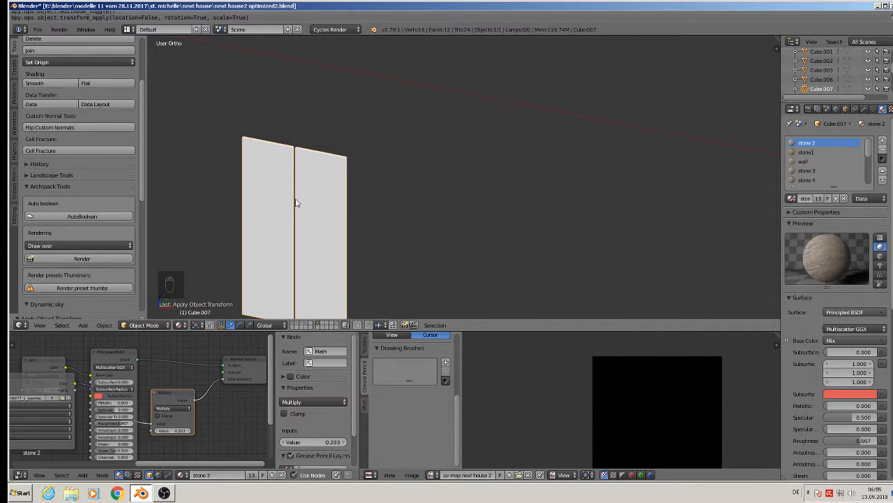
# Step: Unwrap the pane mesh again with its applied scale and check the layout in the UV editor
pyautogui.press('Tab')
pyautogui.press('u')
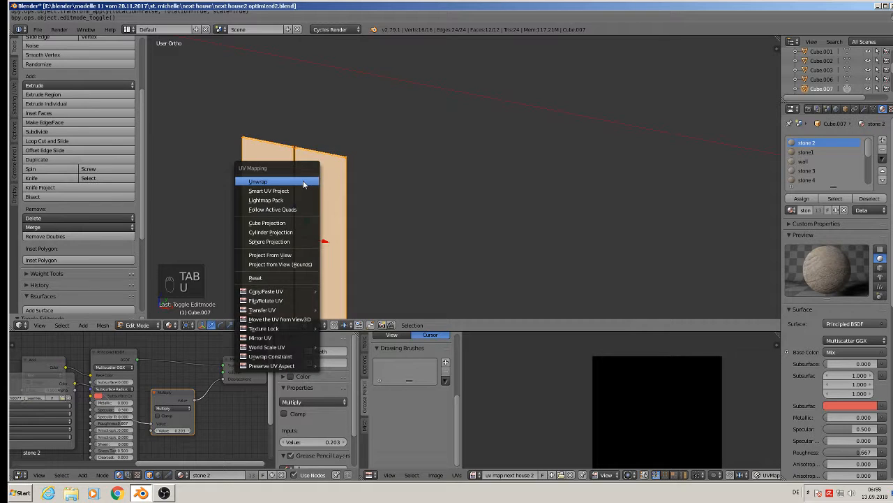
pyautogui.click(303, 180)
pyautogui.scroll(-3, 698, 394)
pyautogui.scroll(-4, 692, 392)
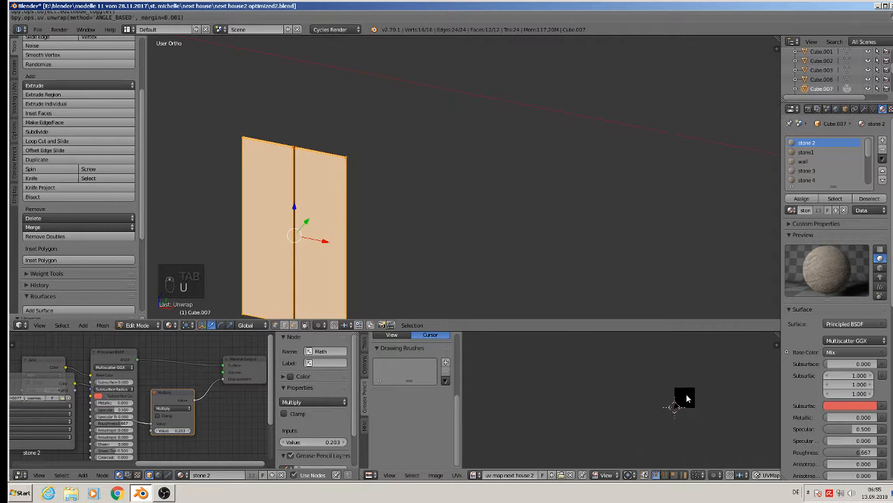
pyautogui.scroll(4, 682, 398)
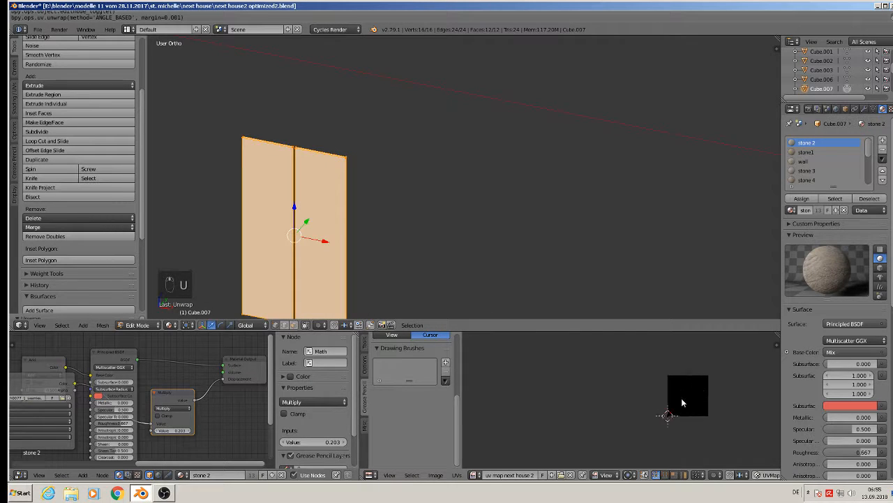
# Step: Unlink the image from the UV editor and try to scale up the panes' UV layout
pyautogui.click(571, 475)
pyautogui.scroll(3, 676, 419)
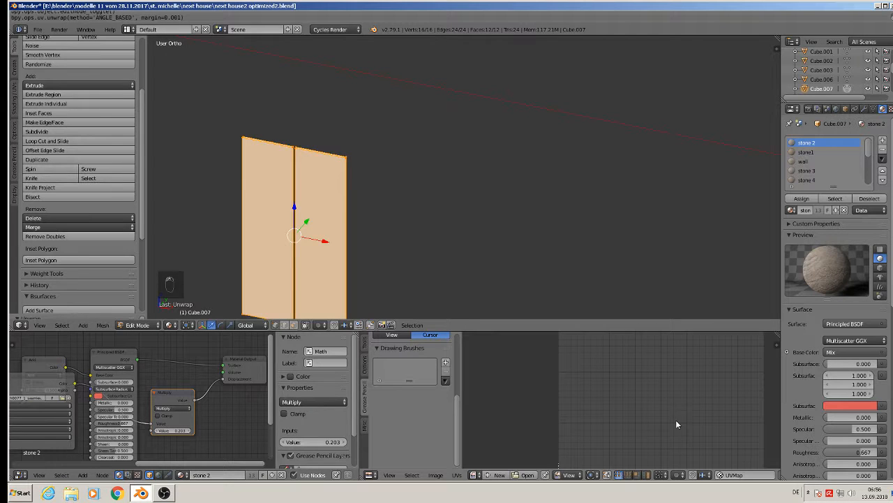
pyautogui.scroll(-3, 637, 413)
pyautogui.press('a')
pyautogui.scroll(3, 616, 425)
pyautogui.scroll(-4, 616, 425)
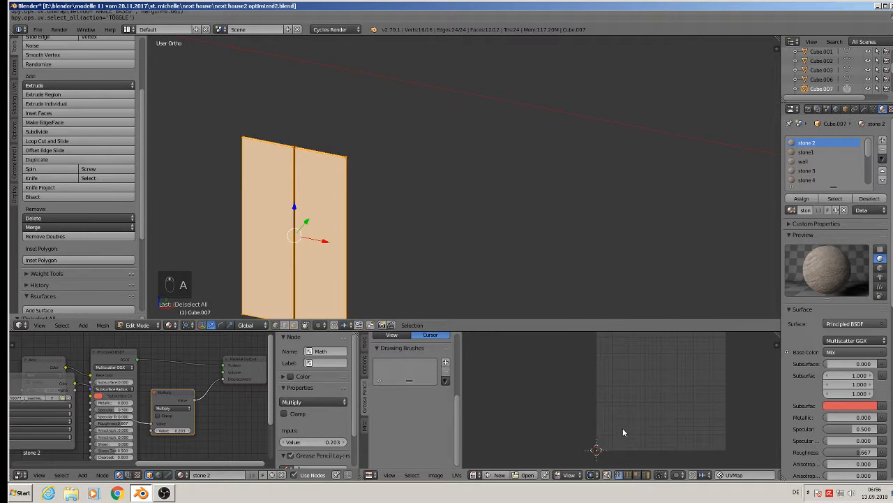
pyautogui.press('s')
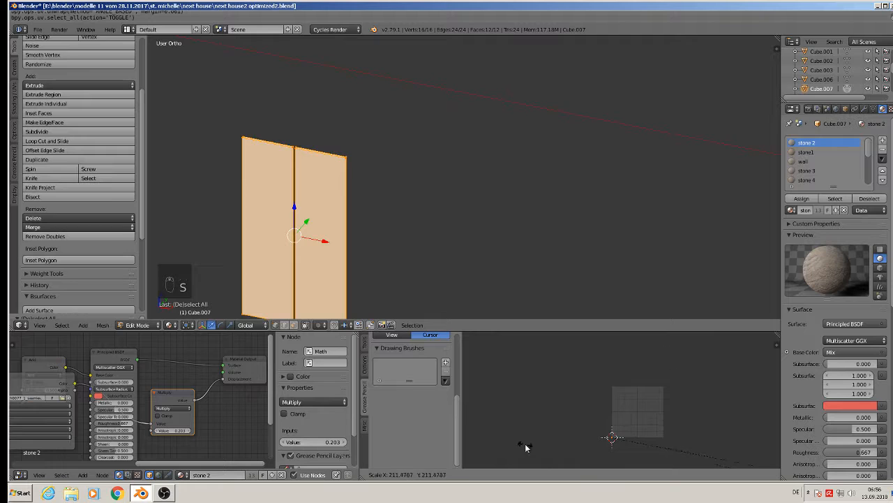
pyautogui.click(637, 445)
# Step: Examine the panes' geometry in wireframe from several angles, and return to Object Mode with Material shading
pyautogui.press('z')
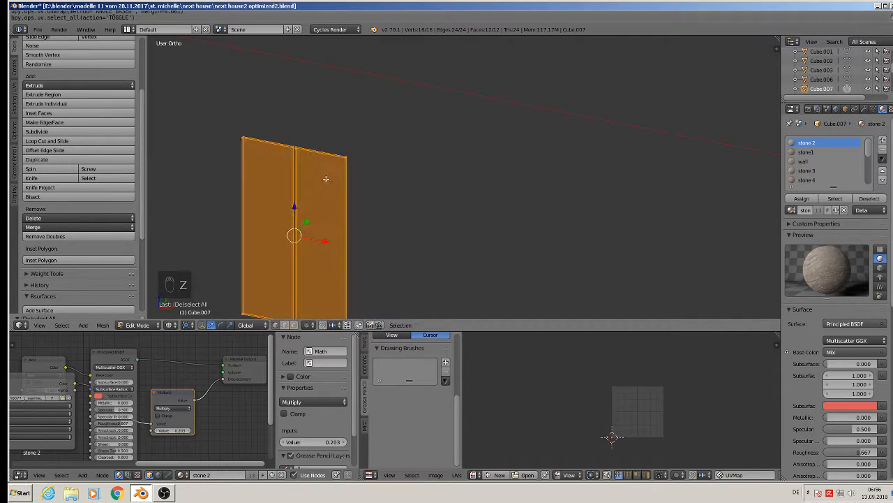
pyautogui.moveTo(252, 64); pyautogui.dragTo(429, 230, button='middle')
pyautogui.scroll(-6, 429, 231)
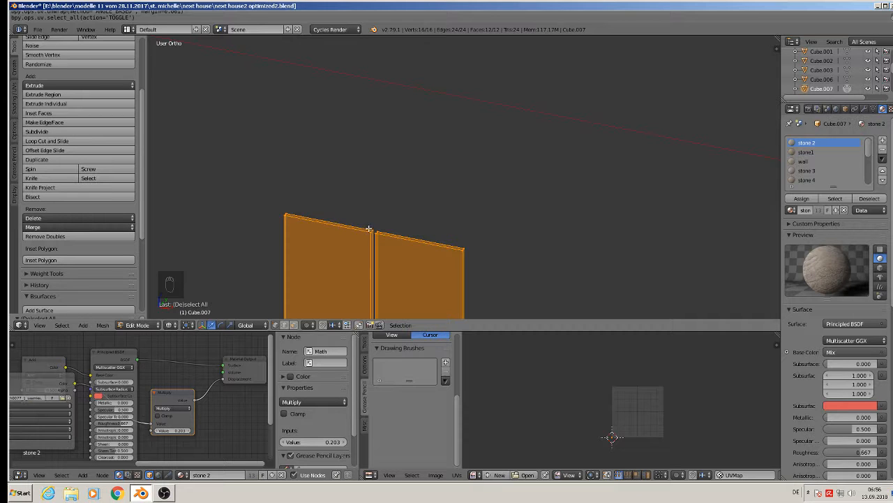
pyautogui.moveTo(287, 248); pyautogui.dragTo(343, 244, button='middle')
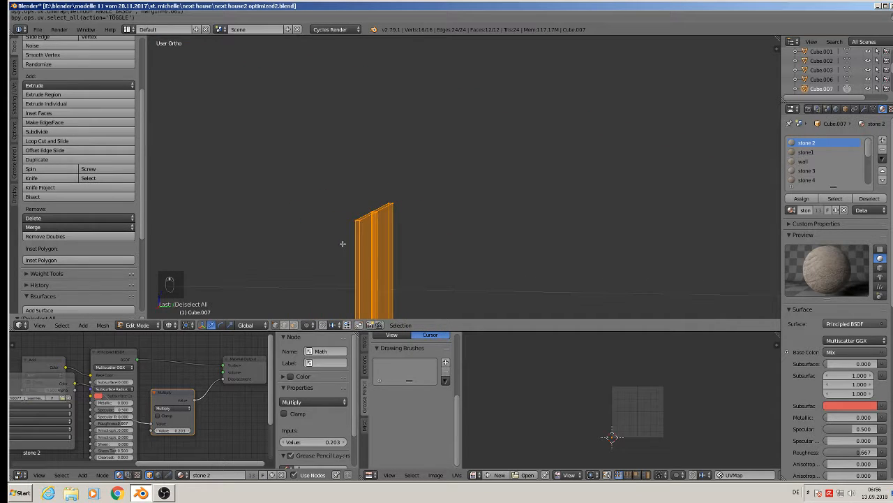
pyautogui.press('Tab')
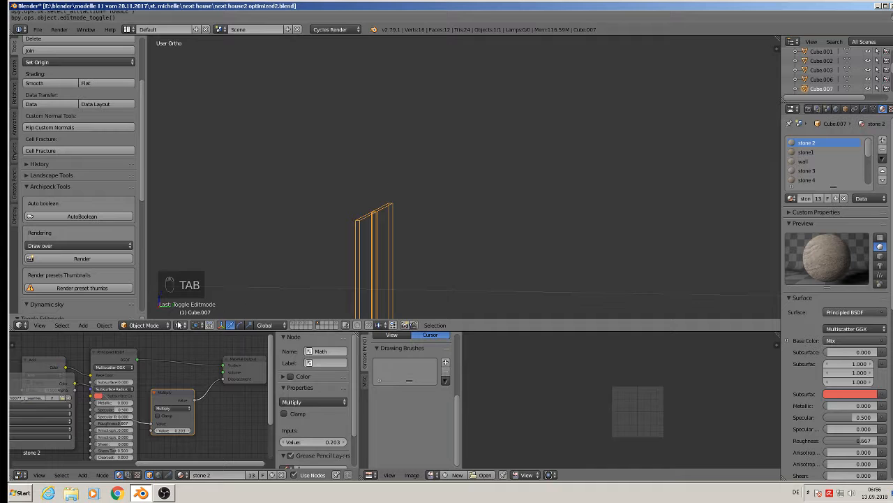
pyautogui.click(181, 324)
pyautogui.click(206, 272)
pyautogui.moveTo(273, 257); pyautogui.dragTo(391, 111, button='middle')
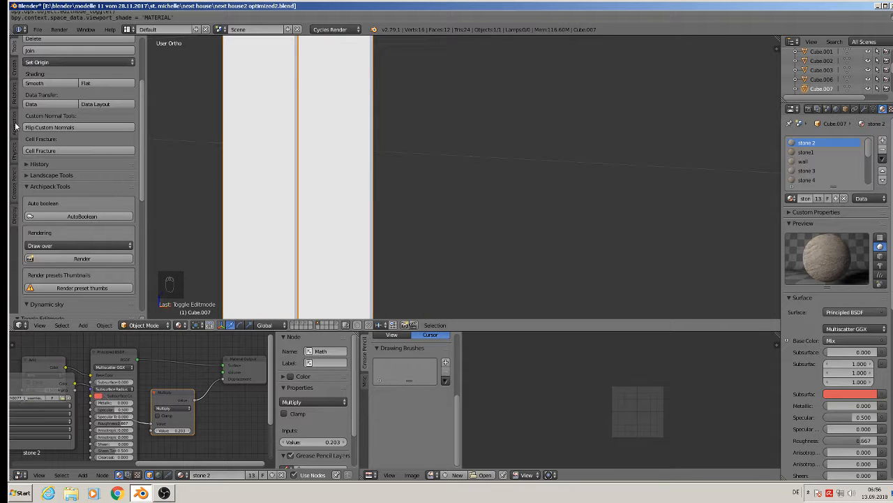
# Step: Mark seams on all edges of the window panes and unwrap their UVs
pyautogui.press('\\')
pyautogui.press('Tab')
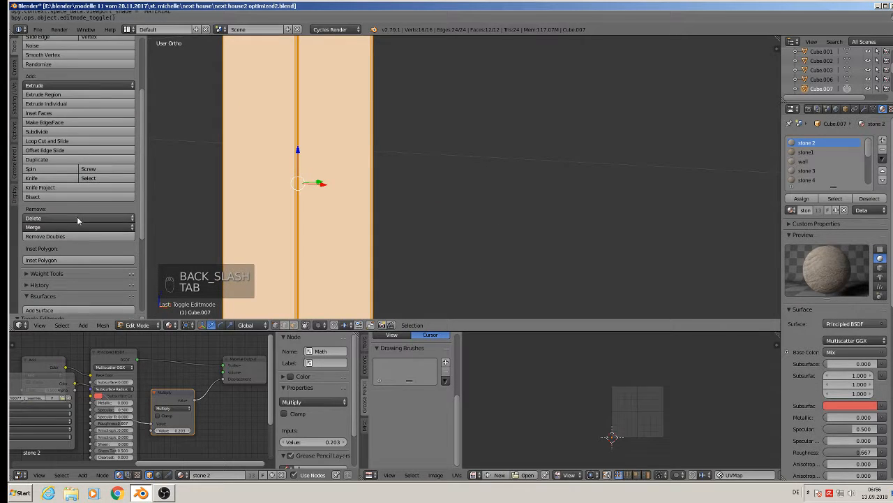
pyautogui.click(13, 102)
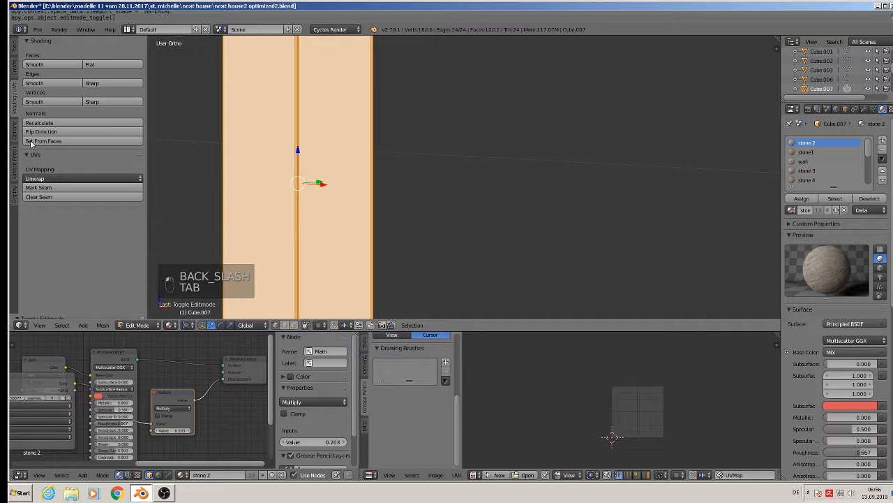
pyautogui.click(56, 187)
pyautogui.press('u')
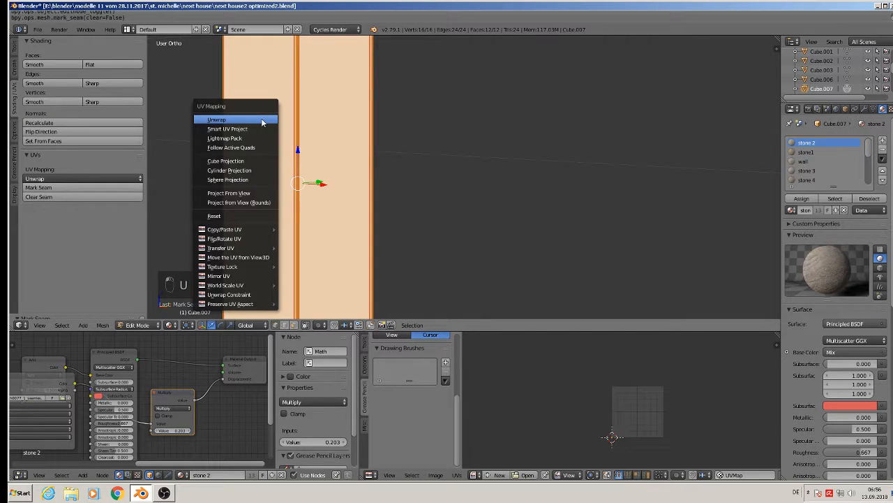
pyautogui.click(262, 119)
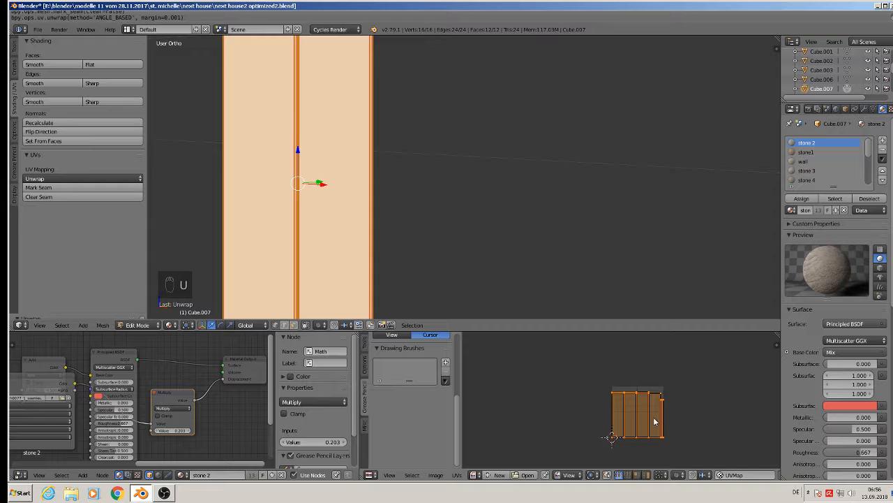
pyautogui.press('Tab')
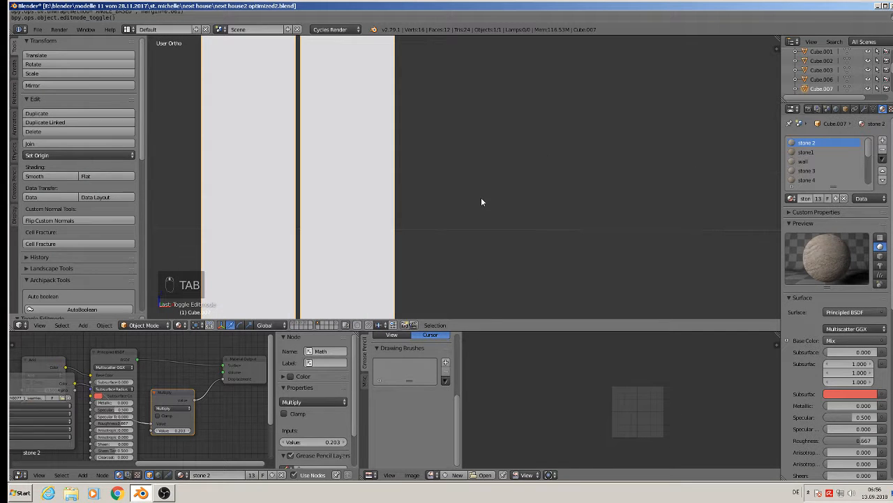
# Step: Move the panes object to layer 4 and show that layer with the house
pyautogui.rightClick(337, 174)
pyautogui.press('m')
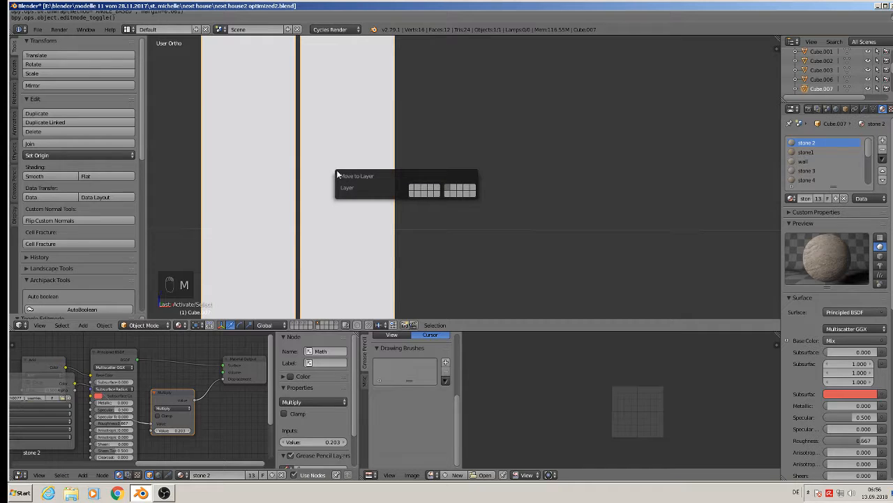
pyautogui.click(430, 189)
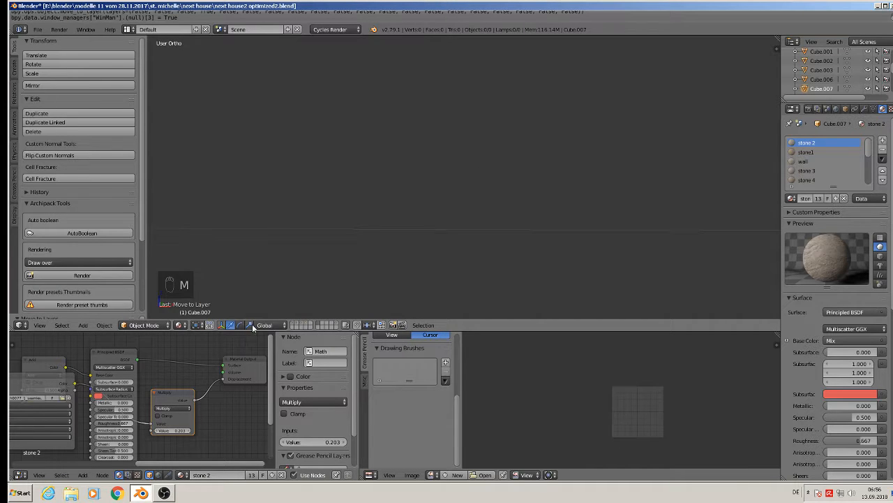
pyautogui.click(308, 322)
pyautogui.scroll(-3, 357, 230)
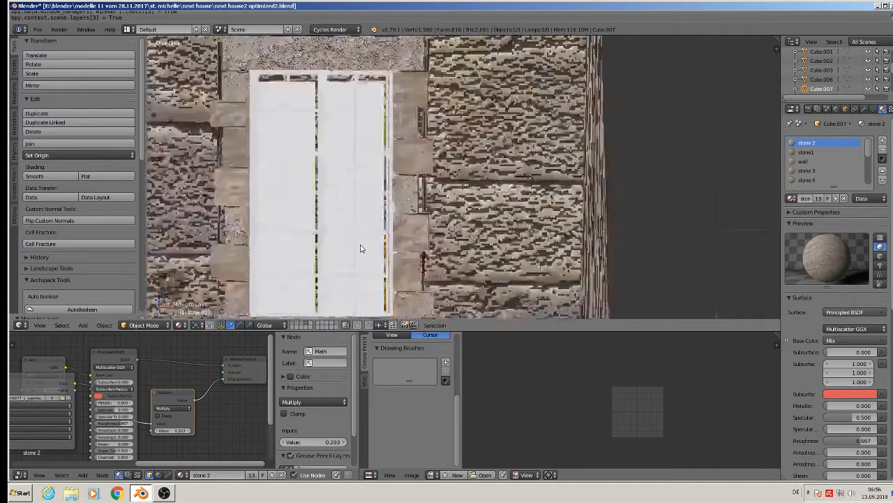
# Step: Set the panes' origin to their geometry
pyautogui.scroll(3, 351, 187)
pyautogui.moveTo(363, 182); pyautogui.dragTo(344, 153, button='middle')
pyautogui.click(341, 160)
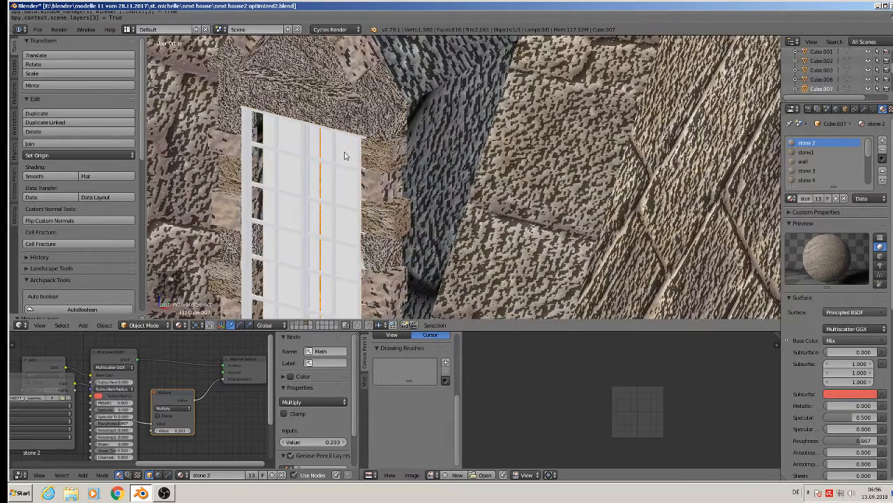
pyautogui.scroll(-6, 326, 232)
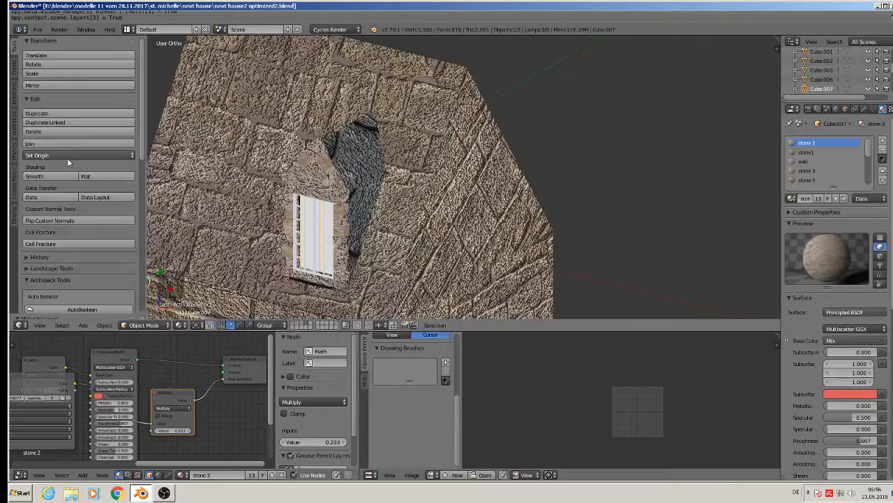
pyautogui.click(67, 155)
pyautogui.click(98, 178)
pyautogui.scroll(3, 412, 238)
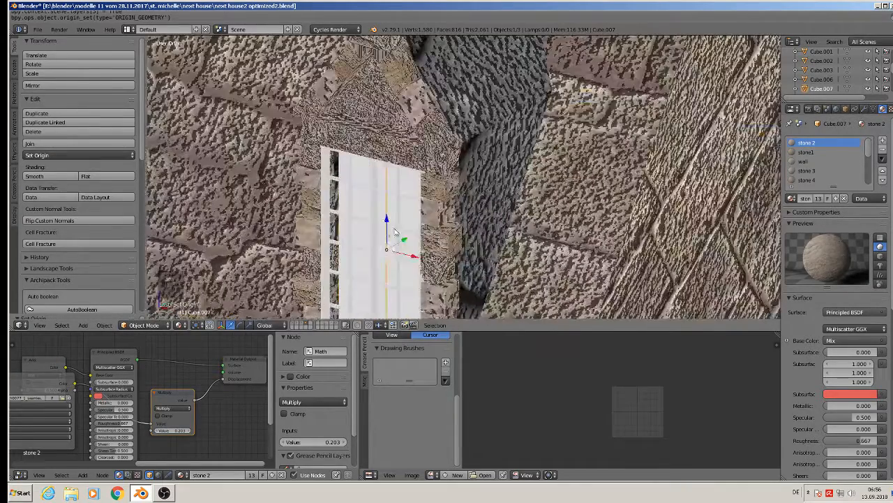
# Step: Move the panes about 0.009 in negative Y and raise them about 0.002 along Z to fit the dormer's window frame
pyautogui.press('g')
pyautogui.press('y')
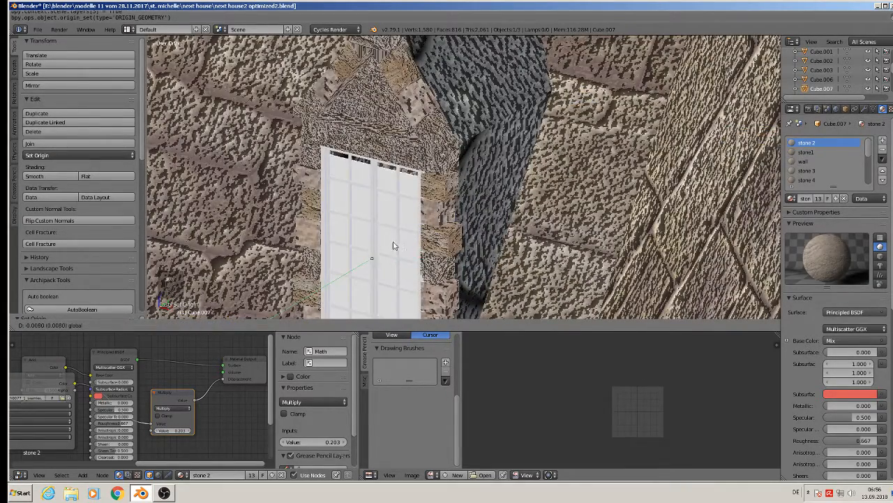
pyautogui.click(393, 247)
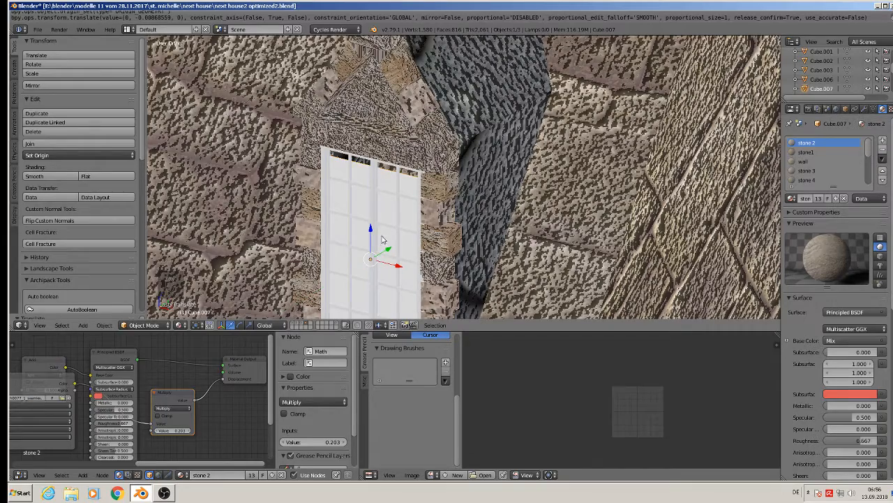
pyautogui.press('g')
pyautogui.press('y')
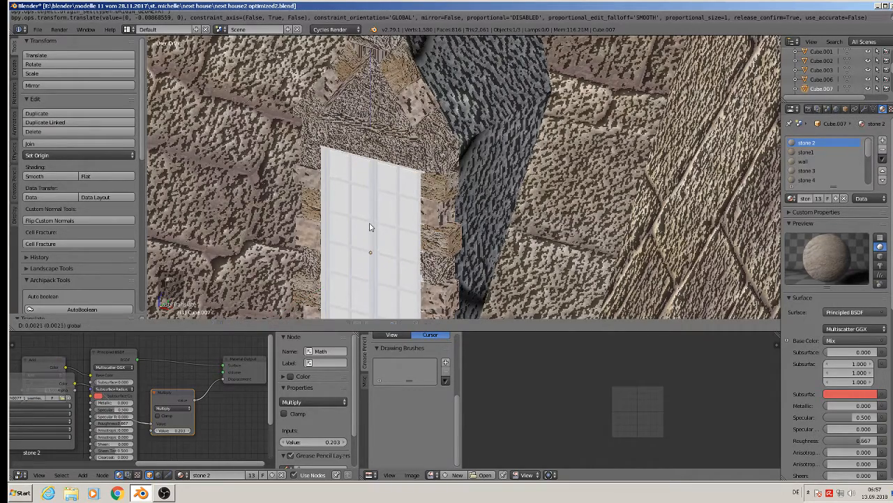
pyautogui.moveTo(370, 224); pyautogui.dragTo(371, 223)
# Step: Shift the panes about 0.0015 along X to align them within the window frame
pyautogui.scroll(-4, 371, 224)
pyautogui.moveTo(381, 226); pyautogui.dragTo(405, 228, button='middle')
pyautogui.scroll(2, 405, 229)
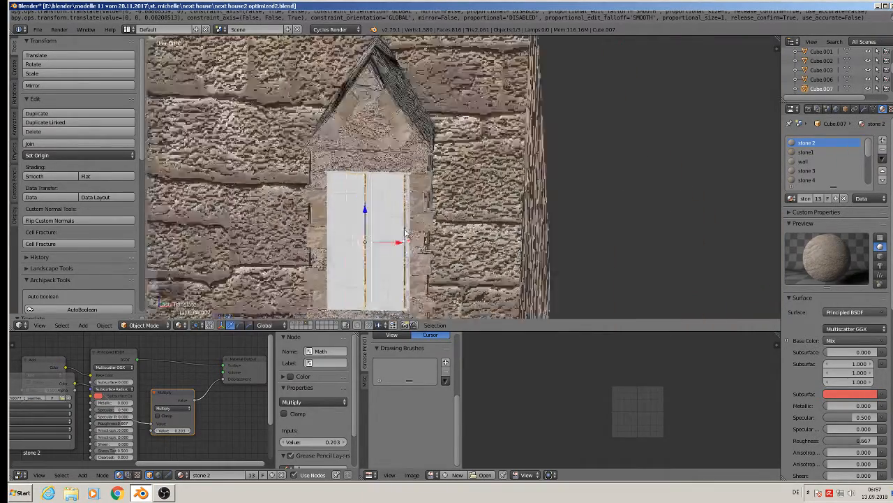
pyautogui.scroll(2, 405, 234)
pyautogui.press('g')
pyautogui.press('x')
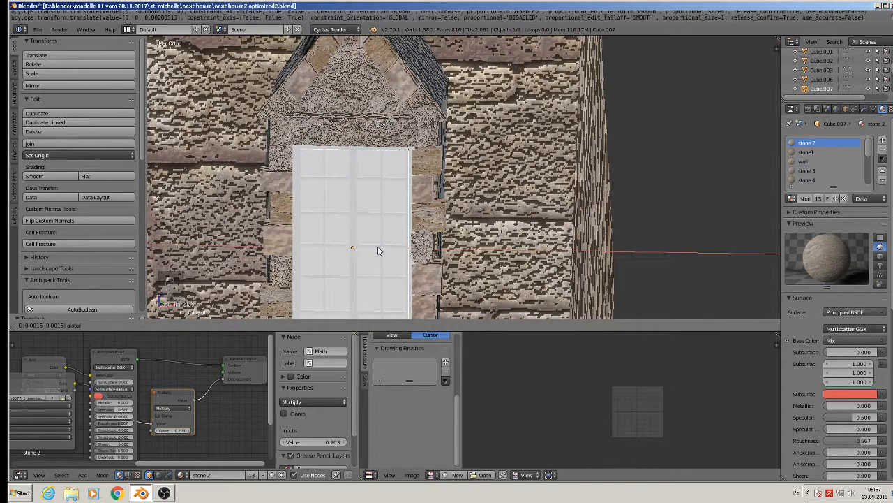
pyautogui.click(378, 250)
pyautogui.moveTo(499, 181); pyautogui.dragTo(628, 175, button='middle')
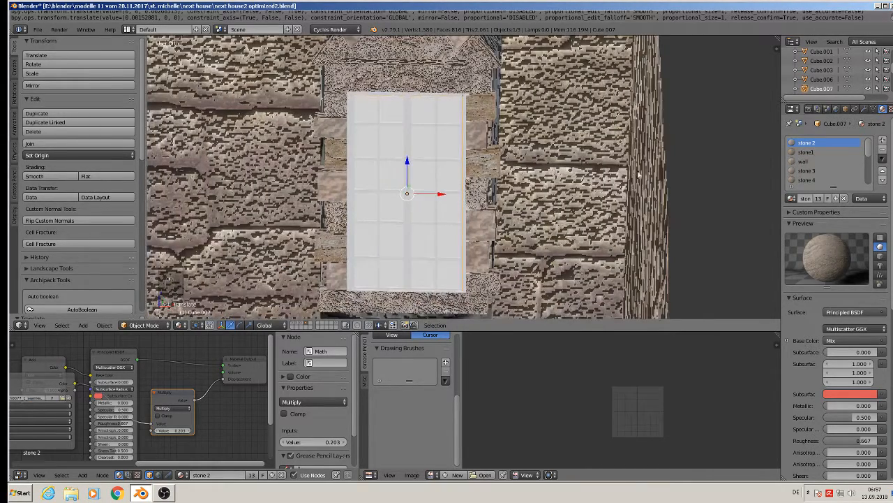
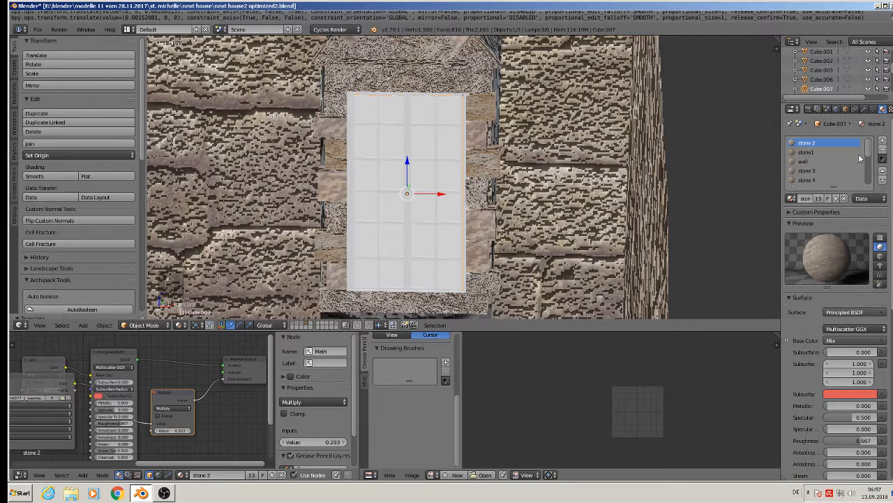
# Step: Assign the "glas house 1" material to all pane faces
pyautogui.moveTo(869, 152); pyautogui.dragTo(862, 170)
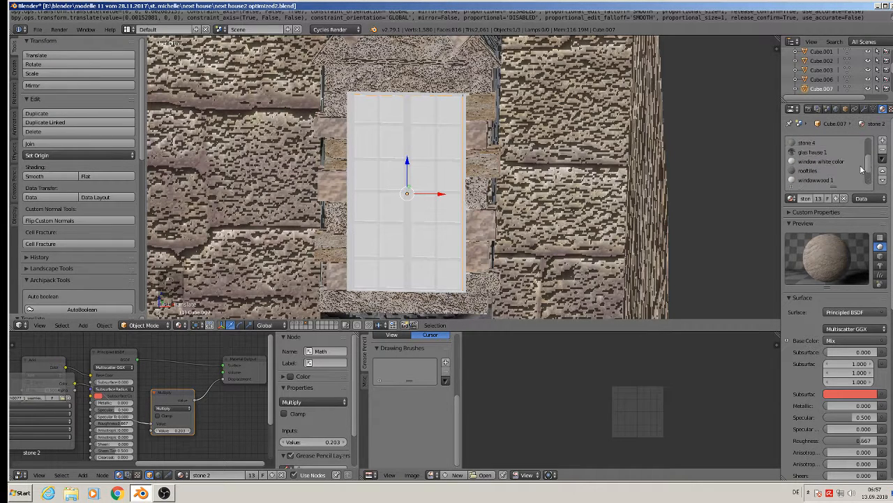
pyautogui.press('Tab')
pyautogui.click(809, 153)
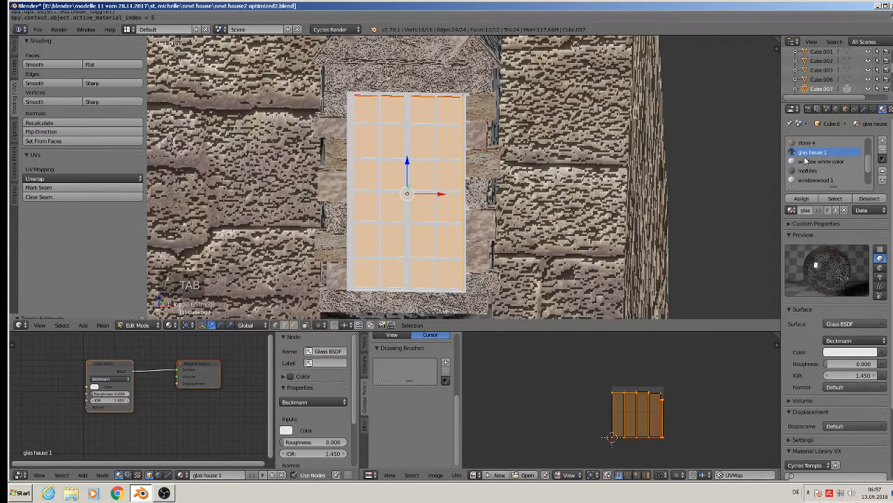
pyautogui.click(800, 199)
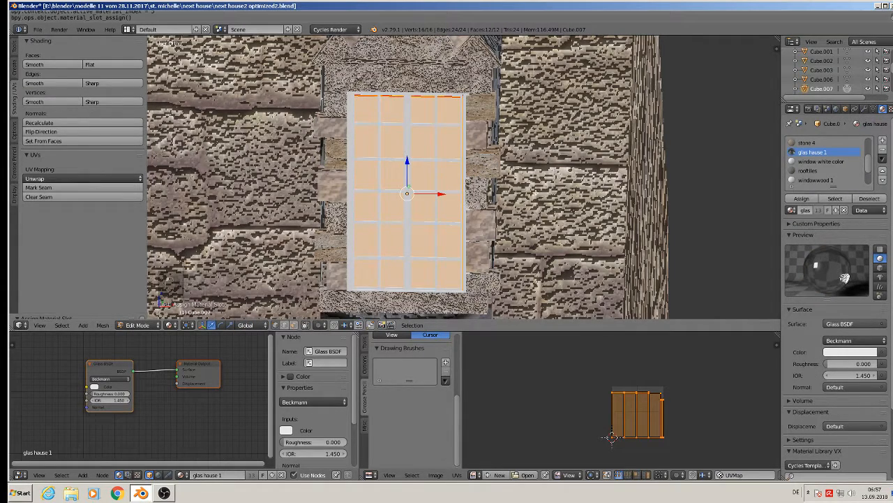
pyautogui.press('Tab')
# Step: Join the glass panes with the house object
pyautogui.keyDown('shift'); pyautogui.rightClick(256, 163); pyautogui.keyUp('shift')
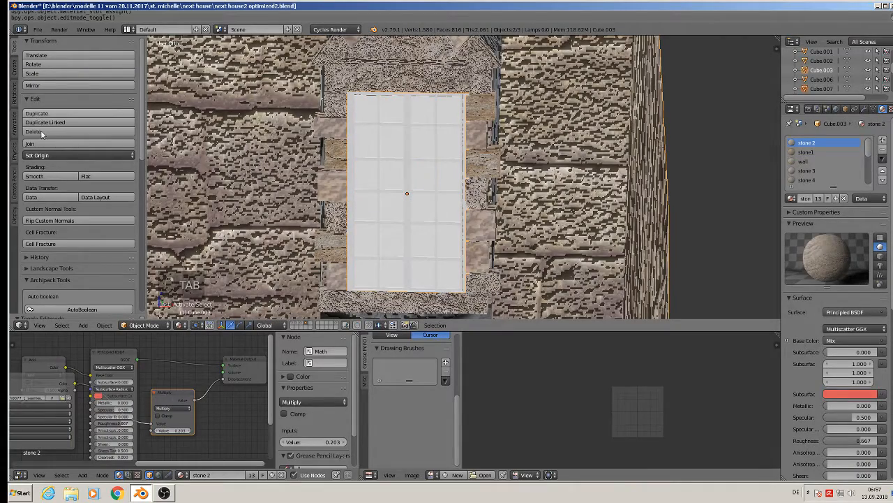
pyautogui.click(67, 143)
pyautogui.scroll(-8, 370, 196)
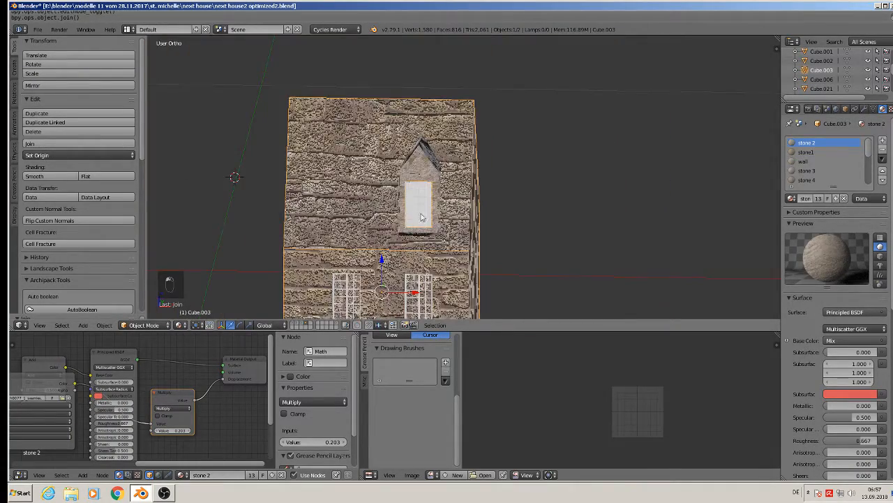
pyautogui.moveTo(427, 216); pyautogui.dragTo(401, 174, button='middle')
pyautogui.scroll(3, 424, 189)
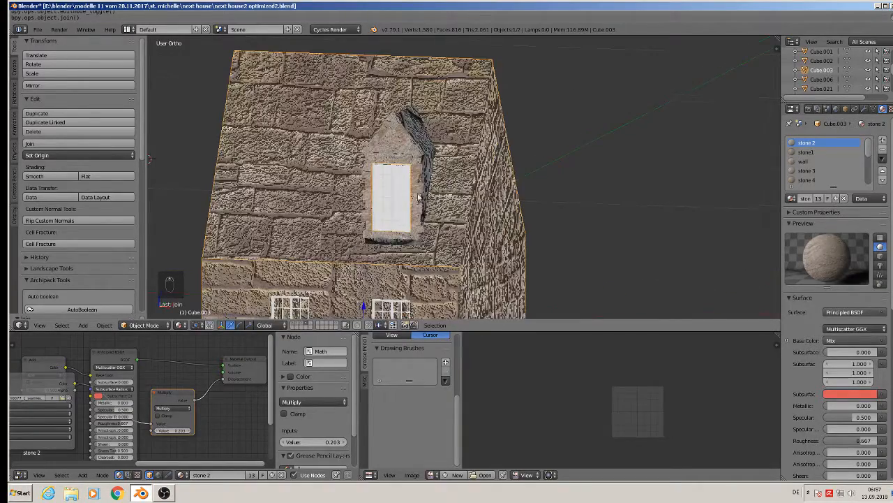
# Step: Clear the house mesh selection in Edit Mode and try to box-select the whole dormer from the front view
pyautogui.press('Tab')
pyautogui.moveTo(419, 206)
pyautogui.mouseDown(button='middle')
pyautogui.moveTo(436, 219)
pyautogui.moveTo(426, 217)
pyautogui.mouseUp(button='middle')
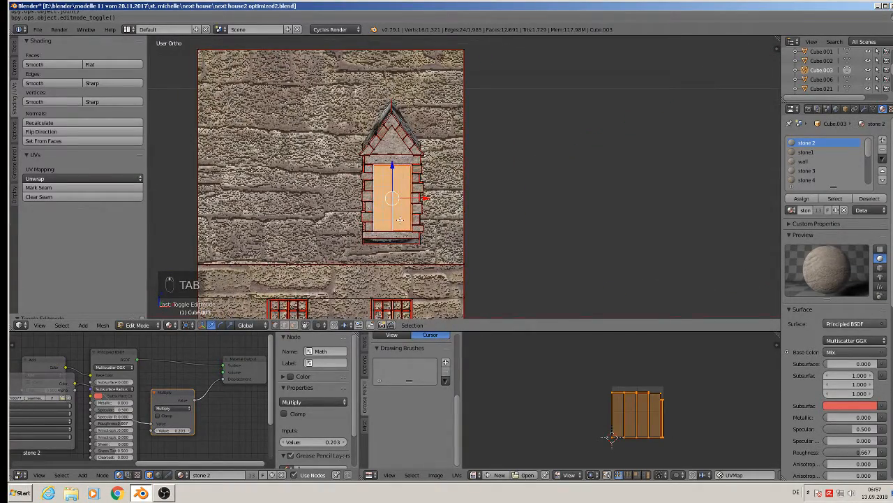
pyautogui.press('a')
pyautogui.press('a')
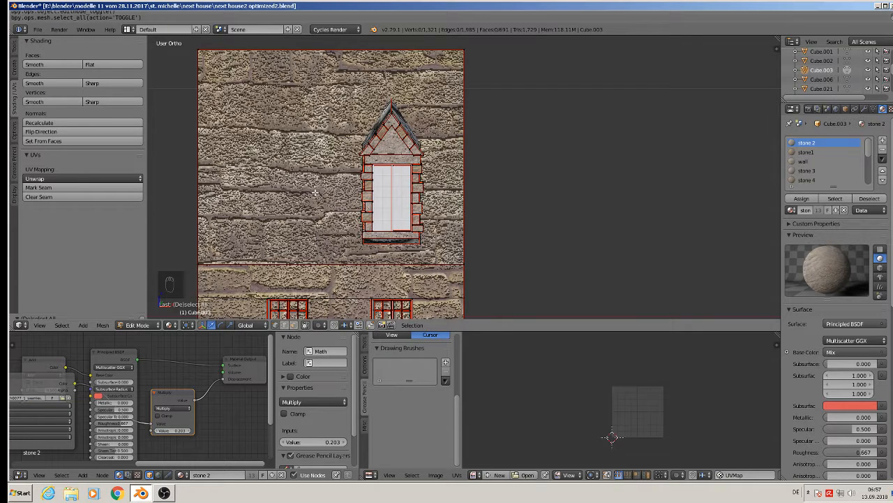
pyautogui.press('KP_1')
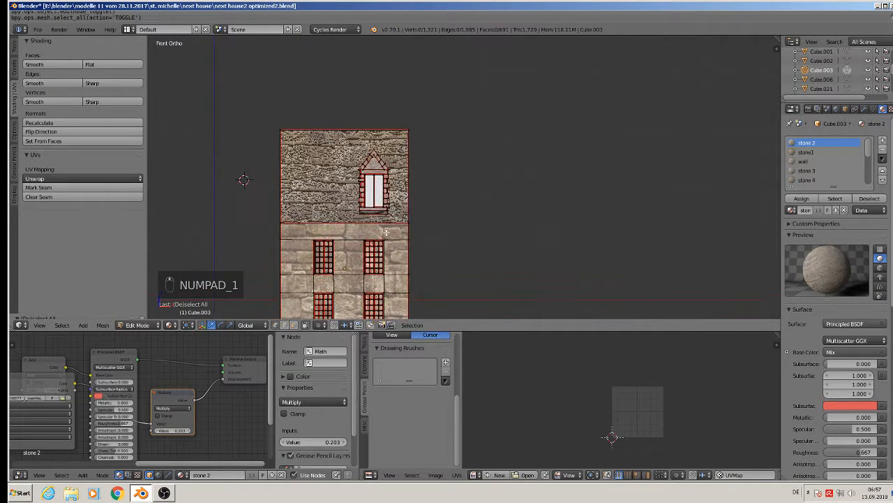
pyautogui.scroll(4, 383, 229)
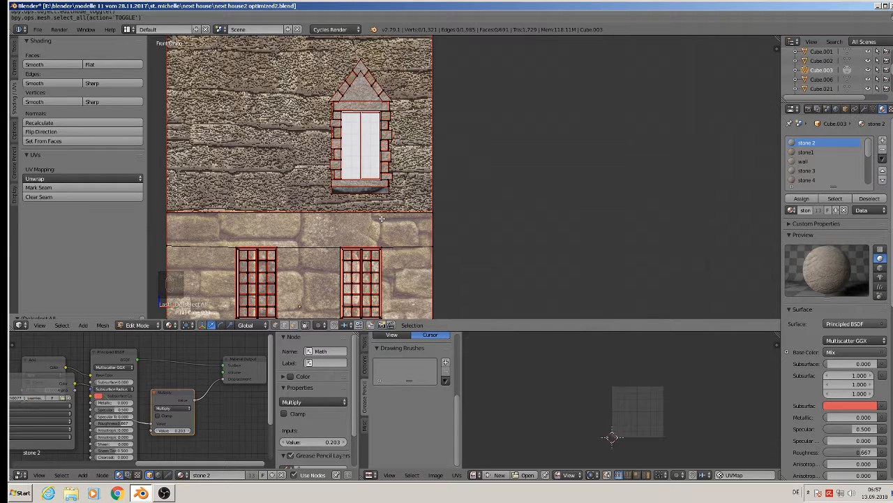
pyautogui.press('b')
pyautogui.moveTo(318, 50); pyautogui.dragTo(316, 52)
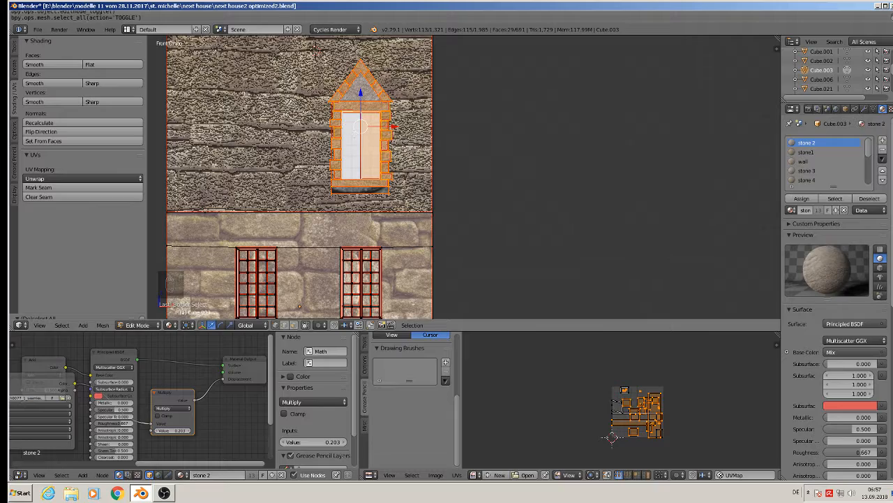
# Step: Turn off limiting the selection to visible geometry and reselect the whole dormer, including hidden parts, from the front view
pyautogui.moveTo(400, 169); pyautogui.dragTo(319, 312, button='middle')
pyautogui.click(312, 325)
pyautogui.moveTo(393, 187); pyautogui.dragTo(405, 186, button='middle')
pyautogui.press('a')
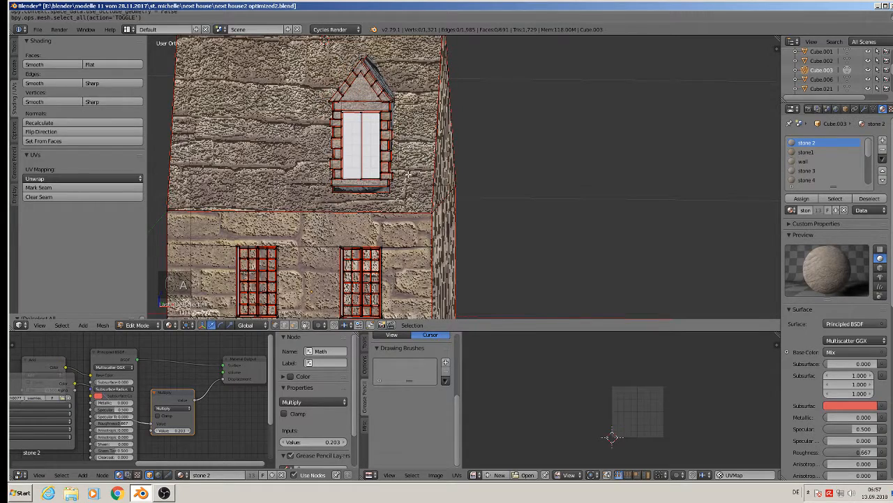
pyautogui.press('KP_1')
pyautogui.keyDown('shift'); pyautogui.moveTo(467, 70); pyautogui.dragTo(442, 190, button='middle'); pyautogui.keyUp('shift')
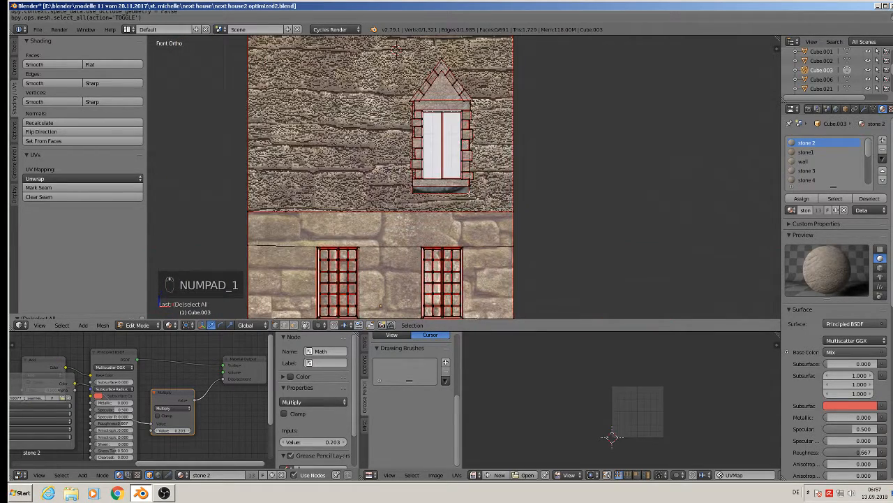
pyautogui.press('b')
pyautogui.moveTo(480, 201); pyautogui.dragTo(380, 41)
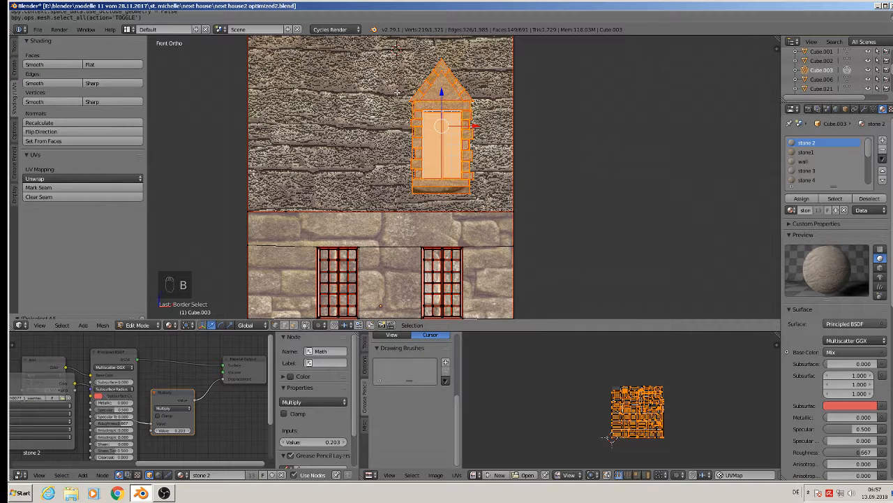
# Step: Duplicate the selected dormer geometry in place and separate the copy into its own object
pyautogui.hotkey('shift', 'd')
pyautogui.press('p')
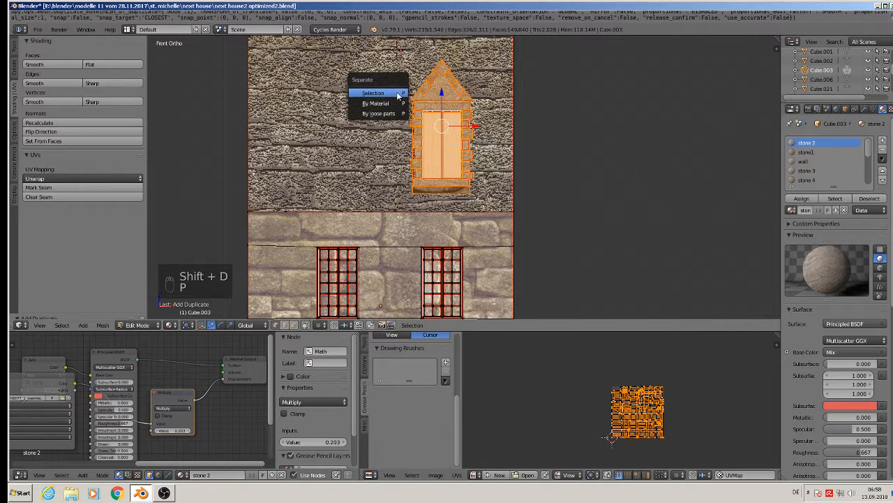
pyautogui.click(398, 92)
pyautogui.press('Tab')
# Step: Select the separated dormer copy in Object Mode and set its origin to its geometry
pyautogui.rightClick(440, 106)
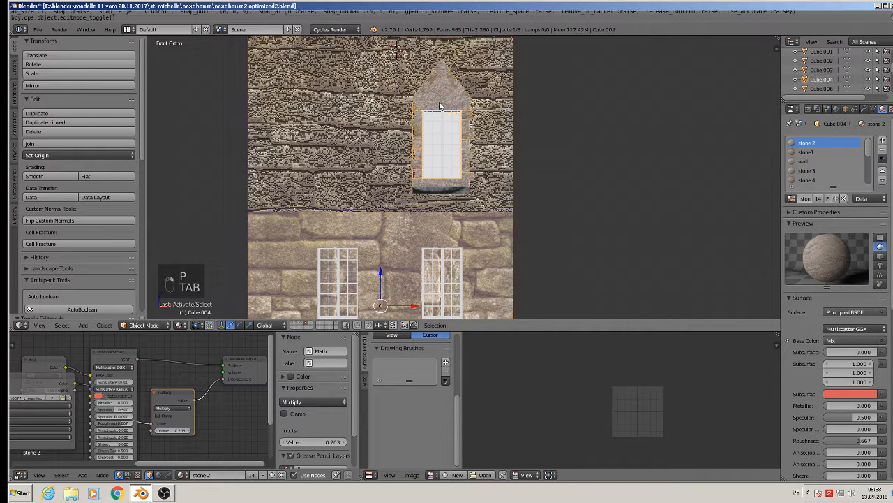
pyautogui.click(55, 155)
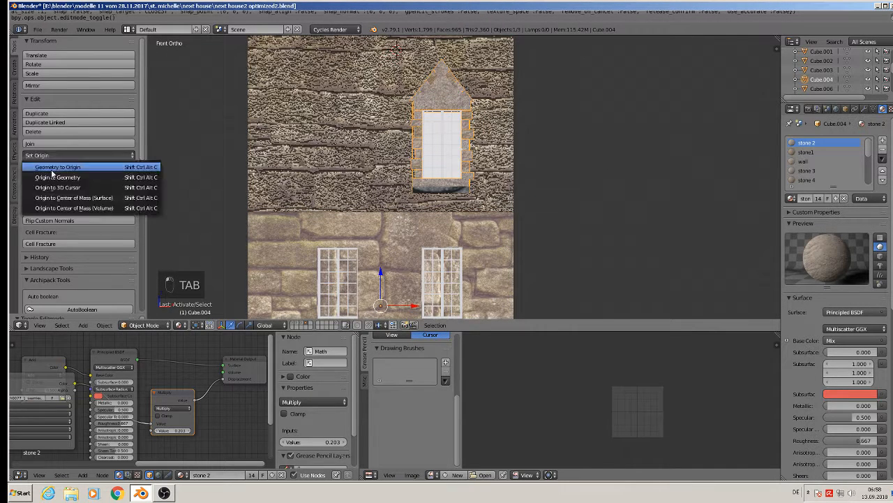
pyautogui.click(55, 180)
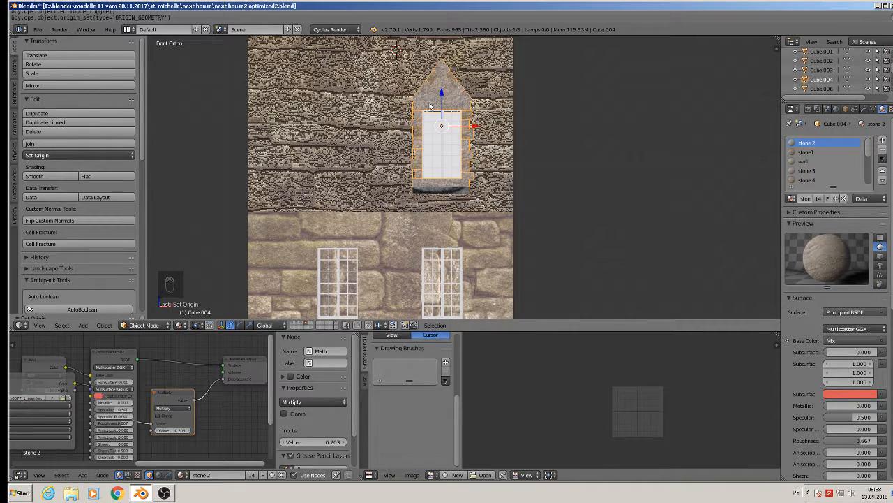
# Step: Send the dormer copy to the first layer with the detailed house and shift it about -0.092 along X onto the left dormer
pyautogui.press('m')
pyautogui.click(504, 123)
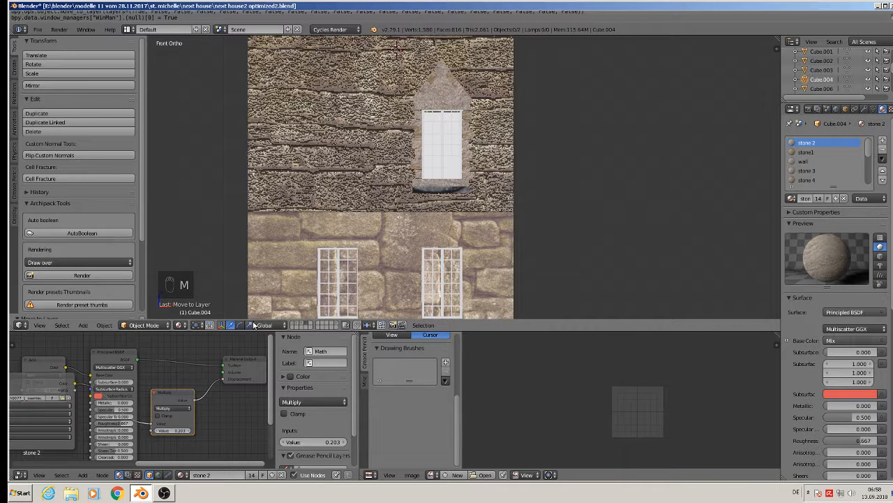
pyautogui.click(294, 325)
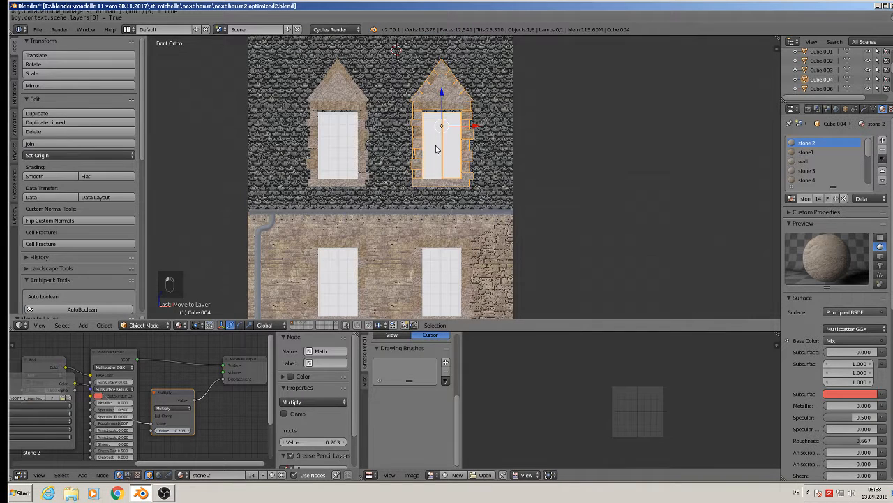
pyautogui.press('g')
pyautogui.press('x')
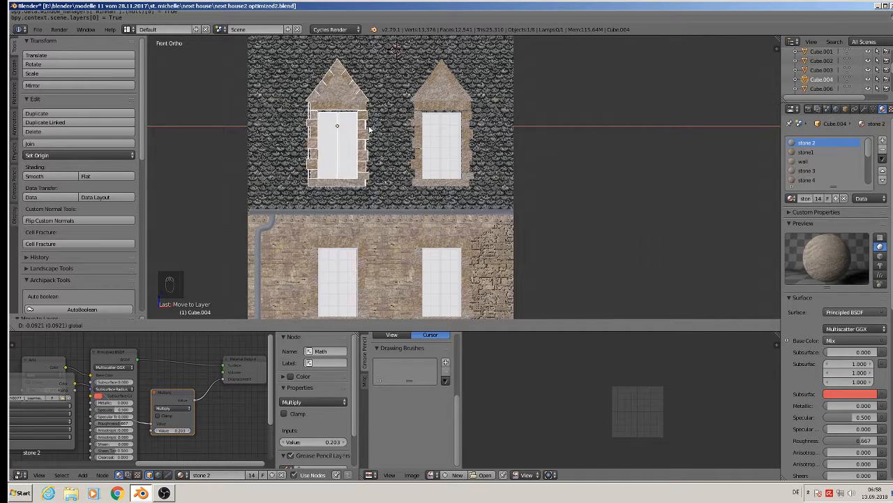
pyautogui.click(370, 130)
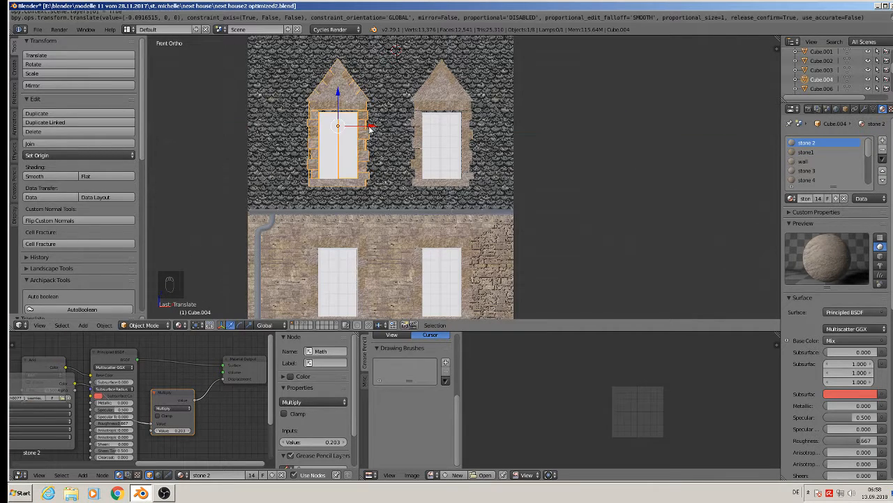
# Step: Move the aligned dormer copy back to the fourth layer and show that layer
pyautogui.press('m')
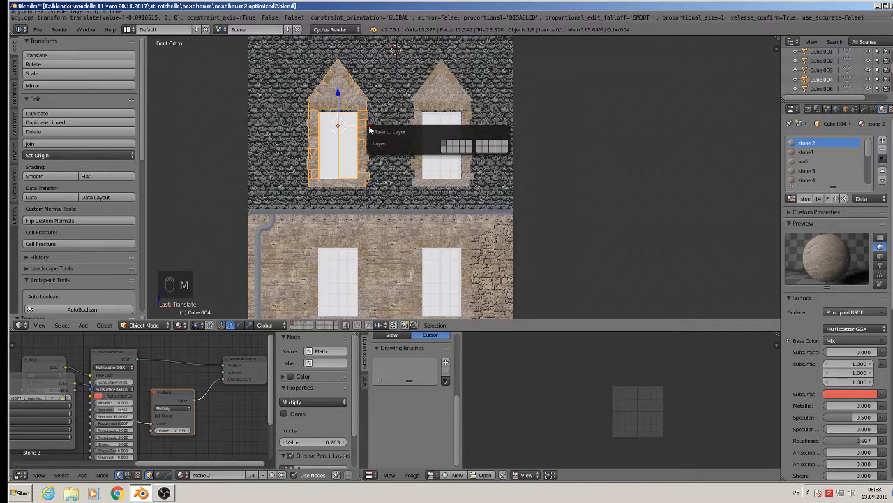
pyautogui.click(461, 146)
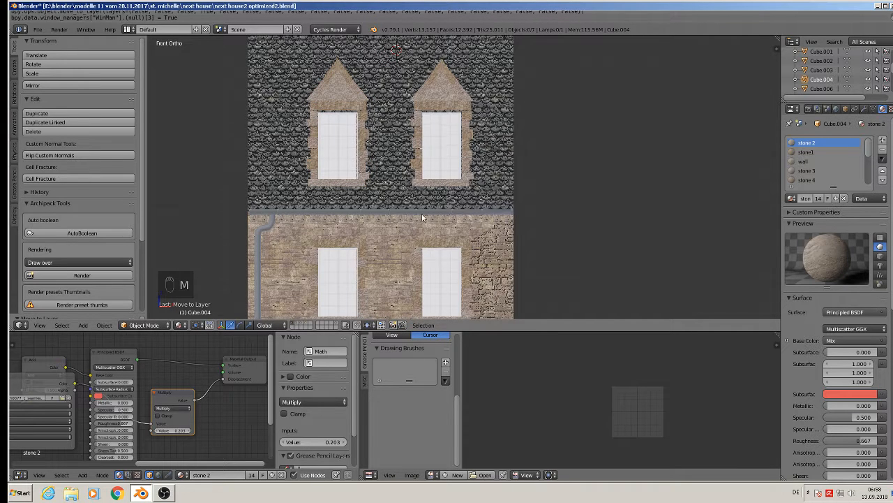
pyautogui.click(308, 326)
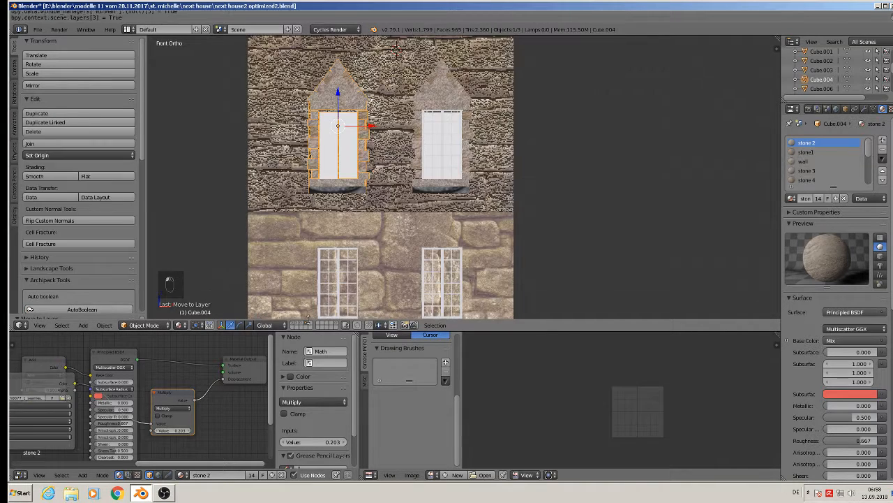
# Step: Join the dormer copy with the low-poly house and clear the object selection
pyautogui.scroll(-4, 327, 274)
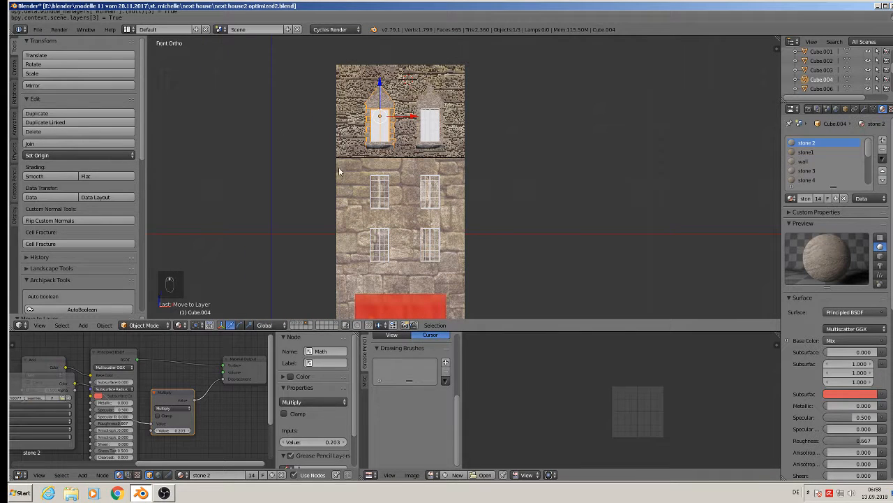
pyautogui.keyDown('shift'); pyautogui.rightClick(355, 149); pyautogui.keyUp('shift')
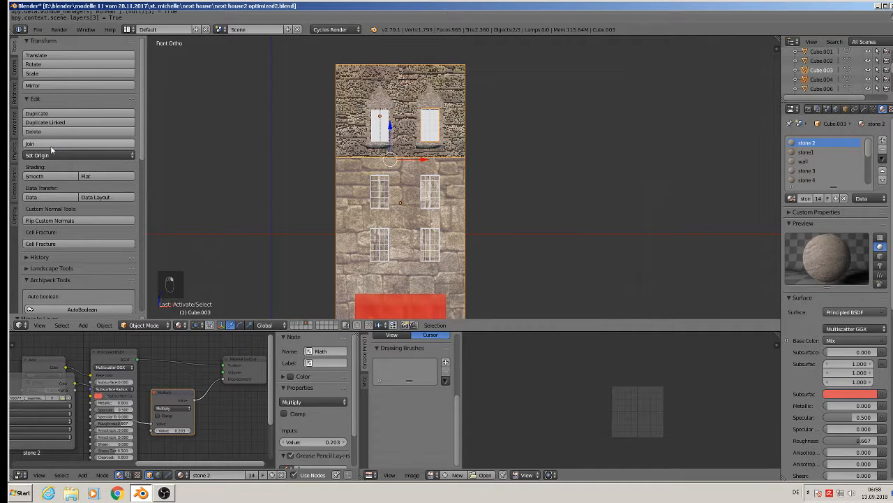
pyautogui.click(50, 145)
pyautogui.press('a')
# Step: Duplicate the right dormer's window frame about -0.092 along X into the left dormer and join the copy with the house
pyautogui.scroll(6, 377, 143)
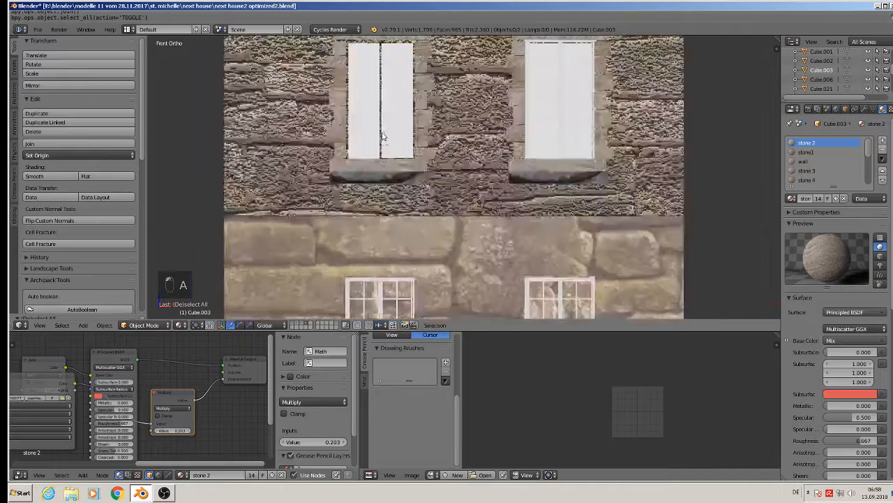
pyautogui.moveTo(379, 150); pyautogui.dragTo(405, 150, button='middle')
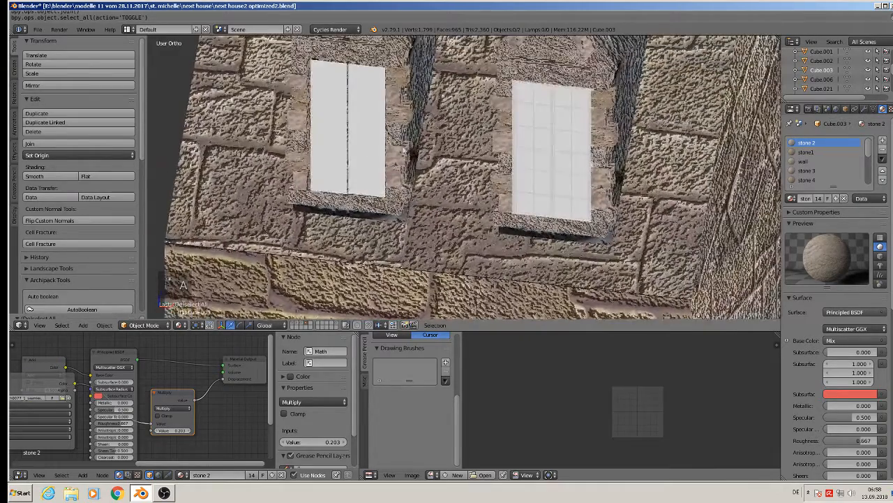
pyautogui.rightClick(522, 115)
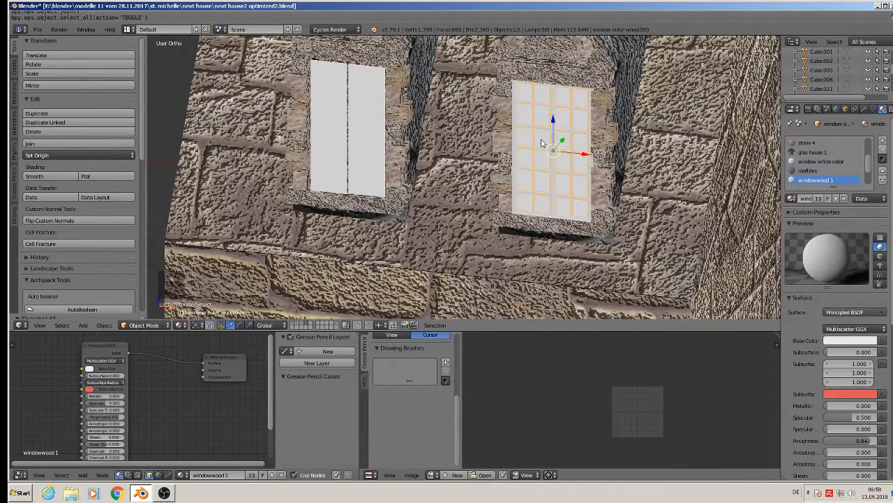
pyautogui.hotkey('shift', 'd')
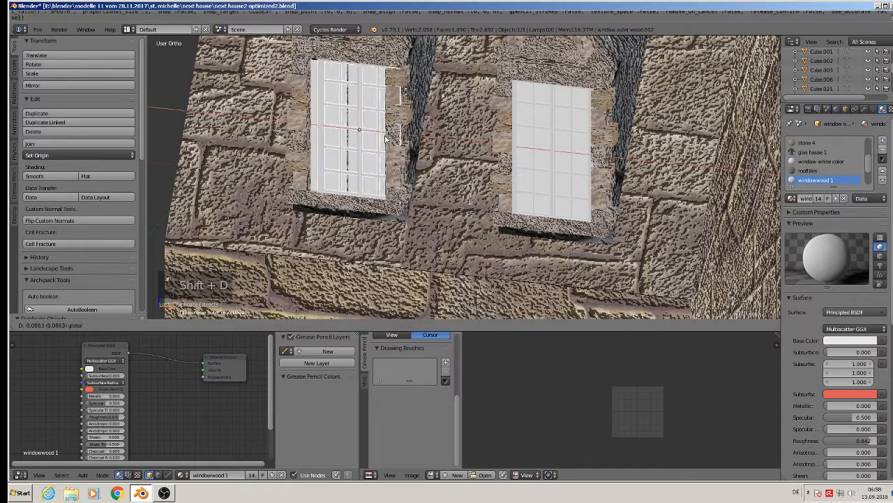
pyautogui.click(379, 129)
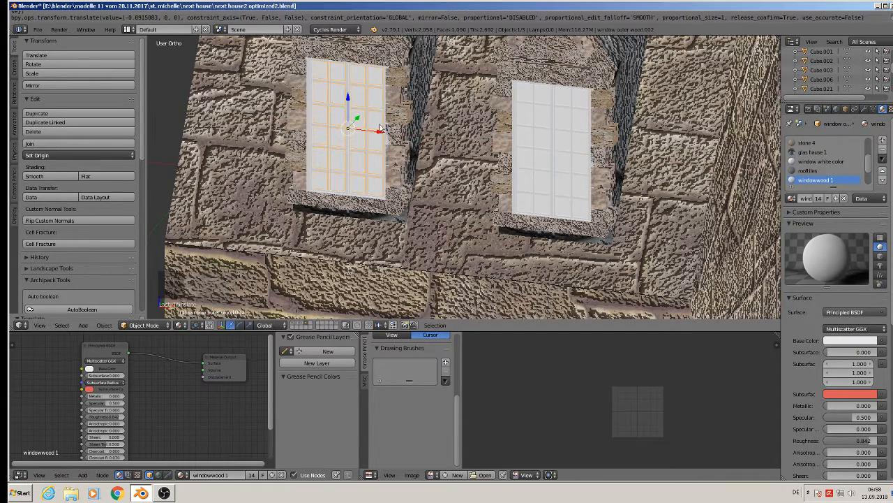
pyautogui.rightClick(379, 68)
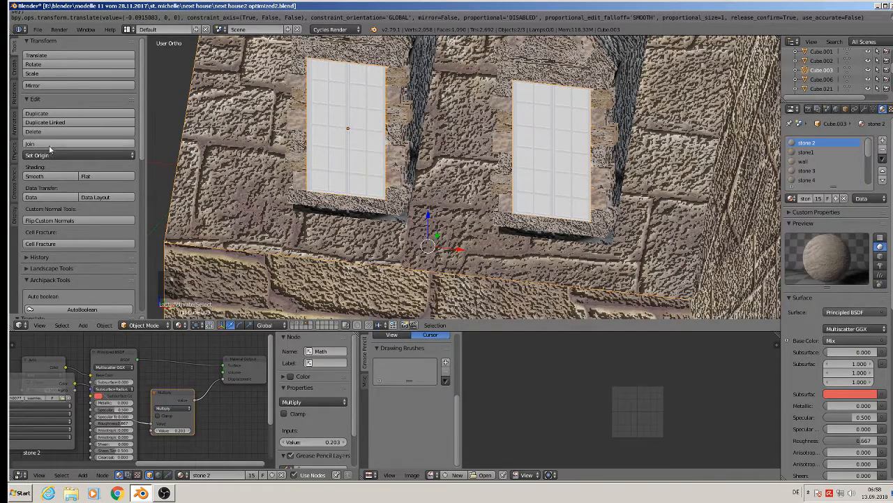
pyautogui.click(51, 145)
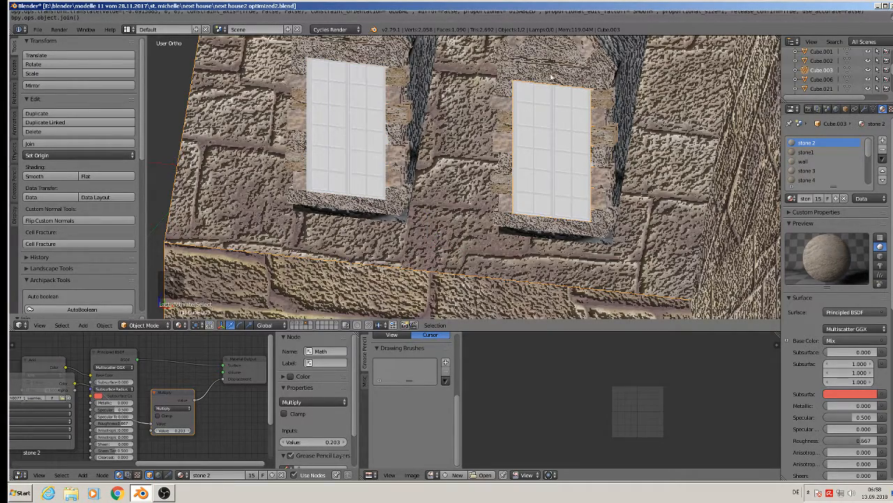
# Step: Move the house about -0.114 along X to check which parts are attached, and undo the move
pyautogui.scroll(-6, 563, 165)
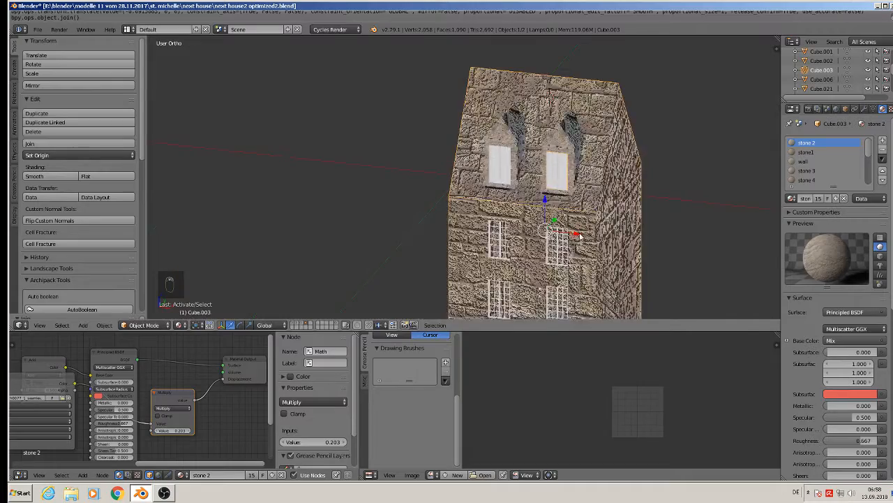
pyautogui.moveTo(577, 236); pyautogui.dragTo(510, 199)
pyautogui.scroll(2, 516, 182)
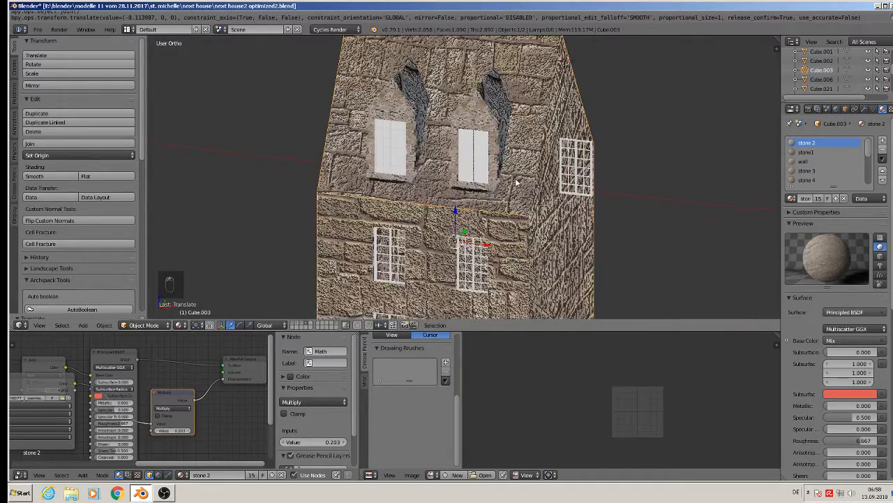
pyautogui.hotkey('ctrl', 'z')
# Step: Join the right dormer's window frame with the house and save the file
pyautogui.scroll(3, 572, 165)
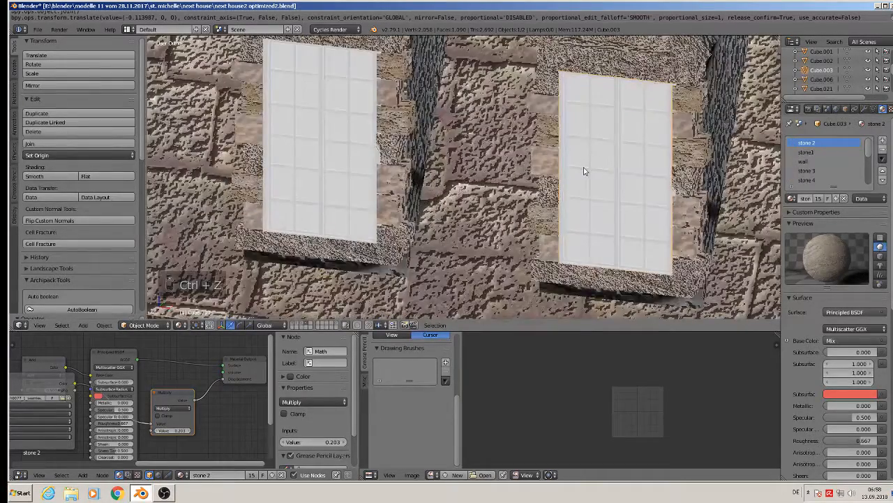
pyautogui.keyDown('shift'); pyautogui.rightClick(510, 149); pyautogui.keyUp('shift')
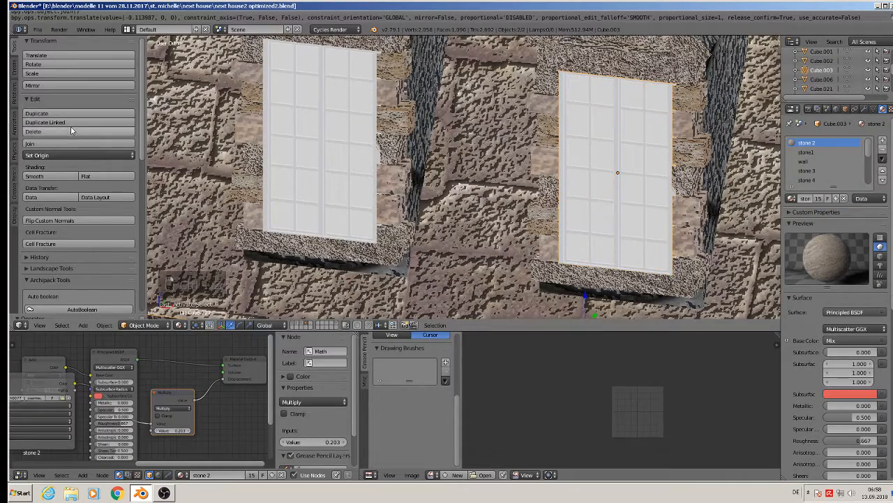
pyautogui.click(50, 143)
pyautogui.scroll(-8, 442, 151)
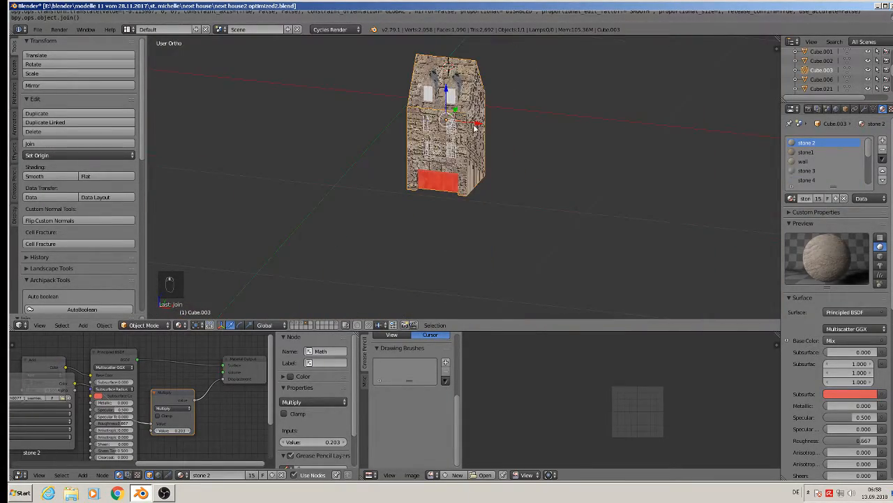
pyautogui.click(37, 29)
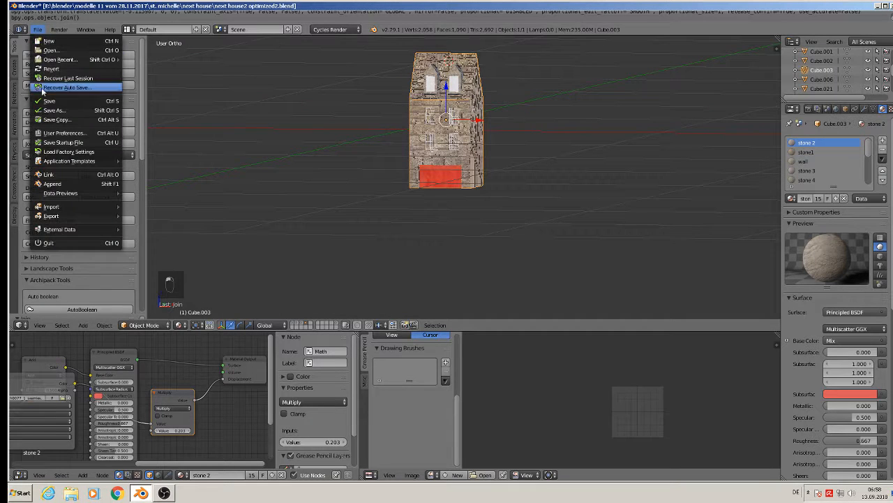
pyautogui.click(48, 102)
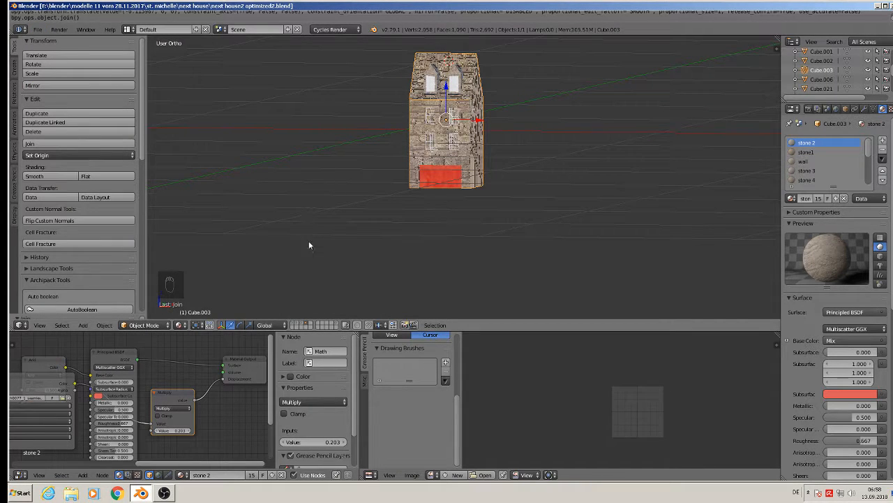
# Step: Examine the facade and windows of the detailed house on the first layer and return to the fourth layer
pyautogui.scroll(4, 424, 183)
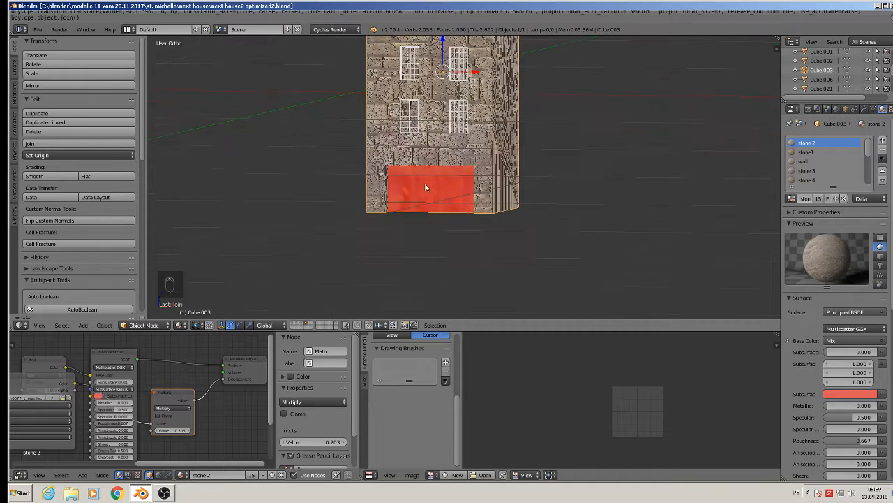
pyautogui.click(293, 326)
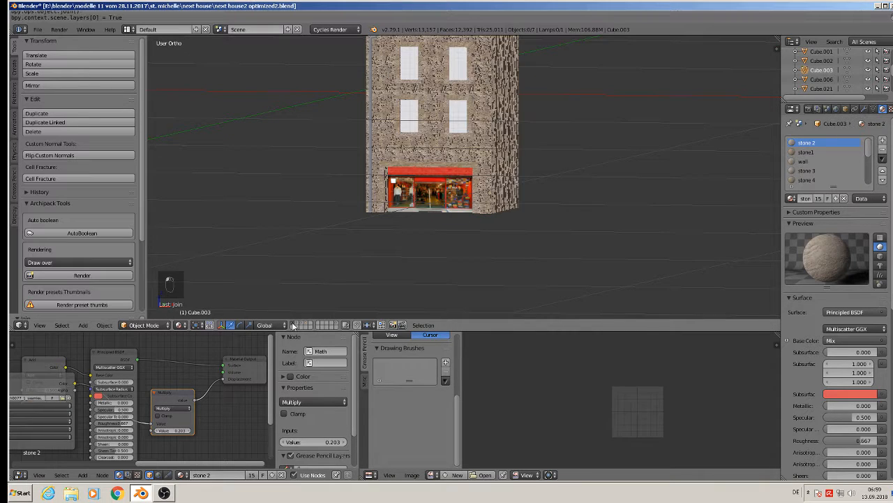
pyautogui.keyDown('shift'); pyautogui.moveTo(381, 195); pyautogui.dragTo(335, 282, button='middle'); pyautogui.keyUp('shift')
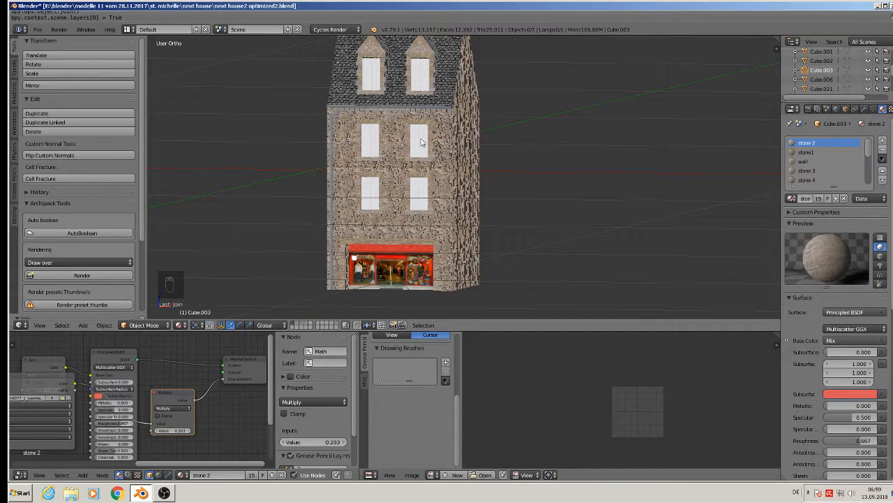
pyautogui.scroll(7, 422, 159)
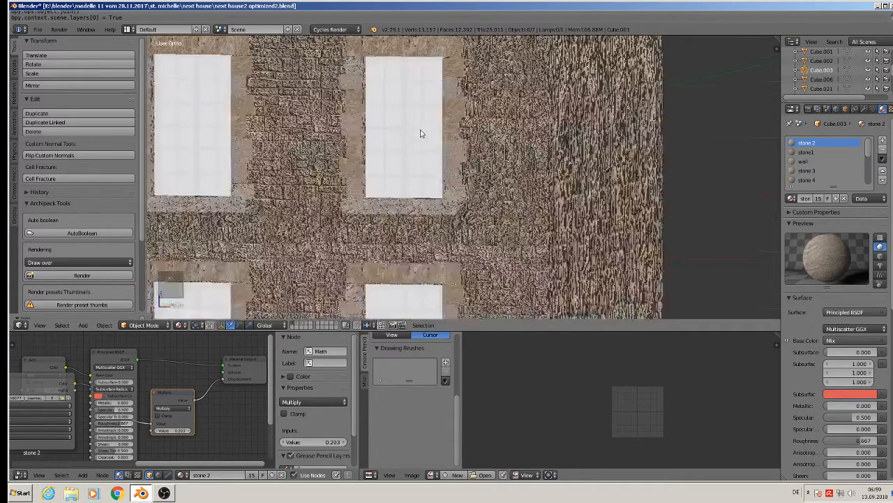
pyautogui.scroll(-8, 421, 133)
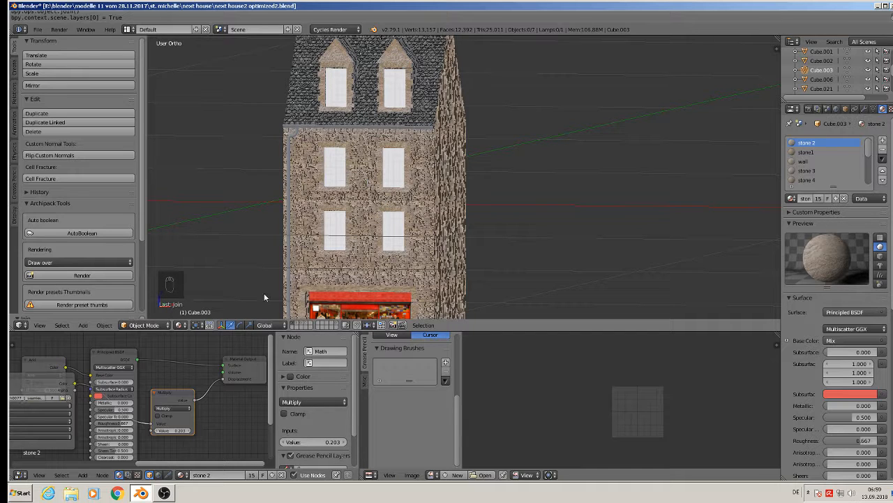
pyautogui.click(307, 326)
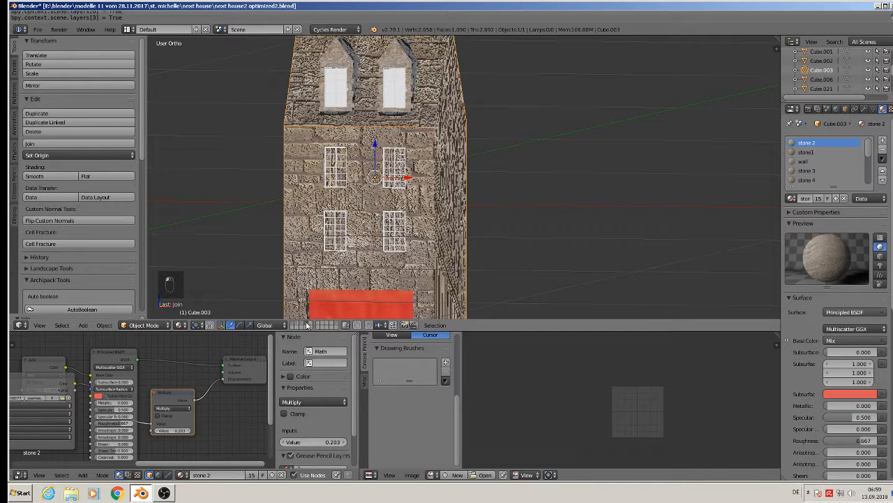
# Step: Open the house mesh for editing, deselect everything and limit selection to visible geometry
pyautogui.scroll(3, 360, 123)
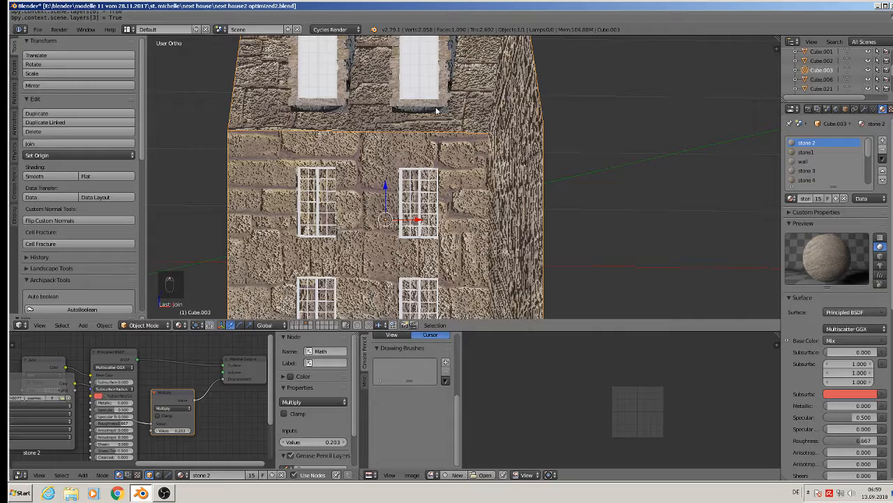
pyautogui.keyDown('shift'); pyautogui.moveTo(435, 109); pyautogui.dragTo(436, 151, button='middle'); pyautogui.keyUp('shift')
pyautogui.scroll(4, 435, 151)
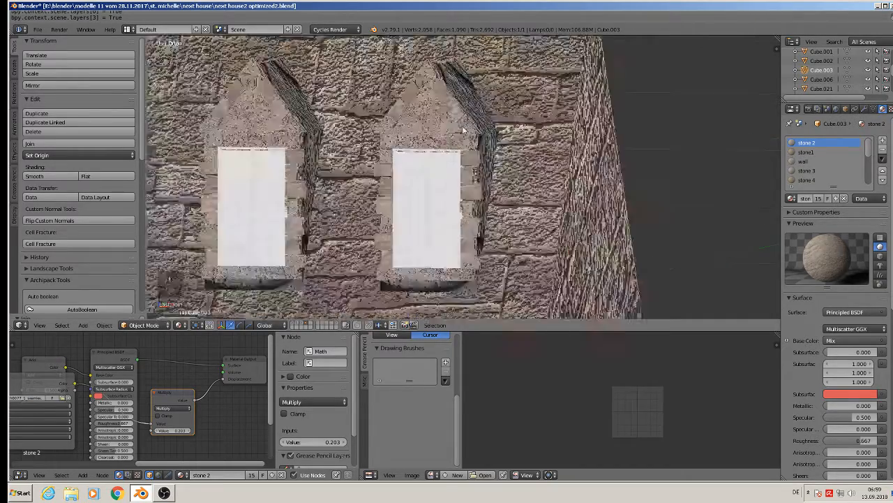
pyautogui.press('Tab')
pyautogui.scroll(2, 436, 151)
pyautogui.press('a')
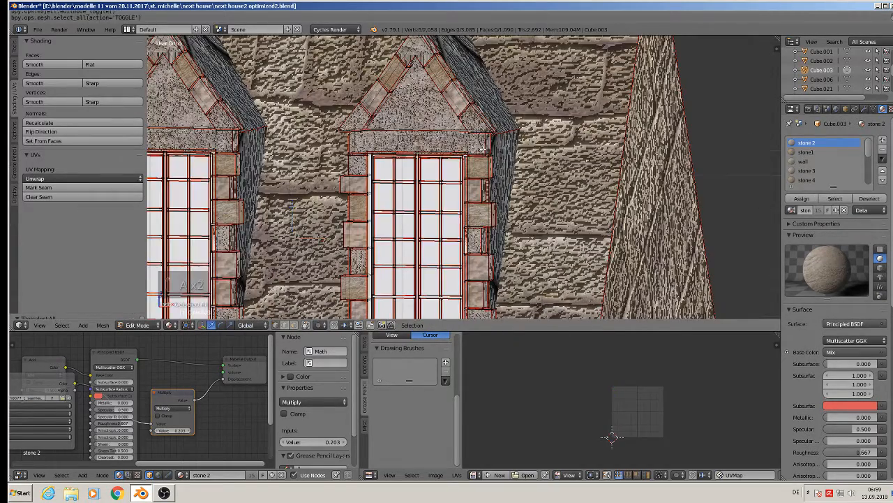
pyautogui.click(305, 325)
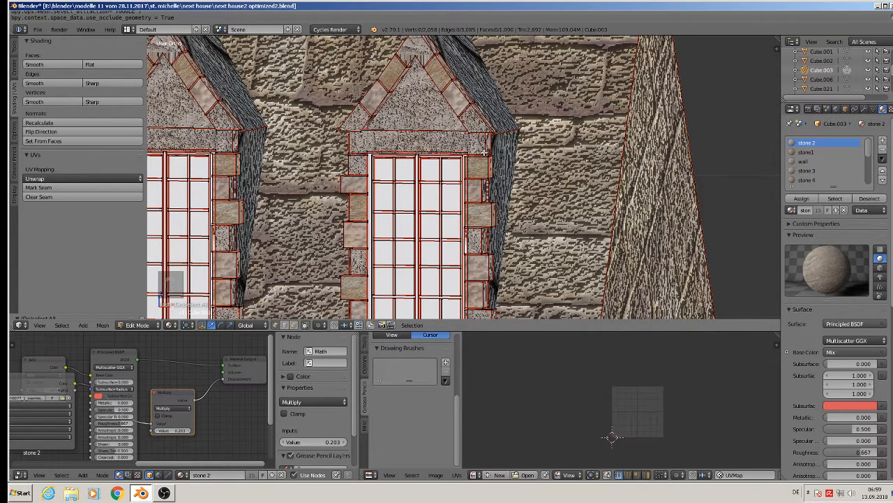
# Step: Select the linked lintel, right-side stones and bottom sill stone around the right dormer's window
pyautogui.press('l')
pyautogui.press('l')
pyautogui.press('l')
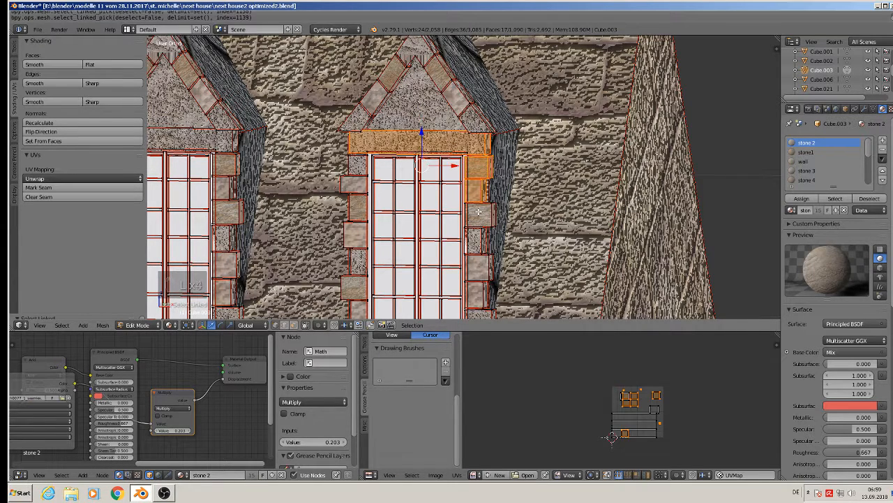
pyautogui.press('l')
pyautogui.press('l')
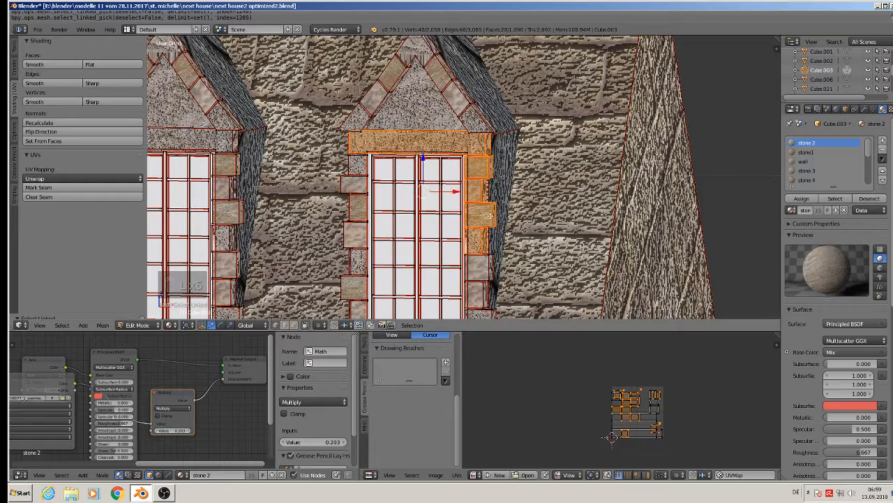
pyautogui.press('l')
pyautogui.press('l')
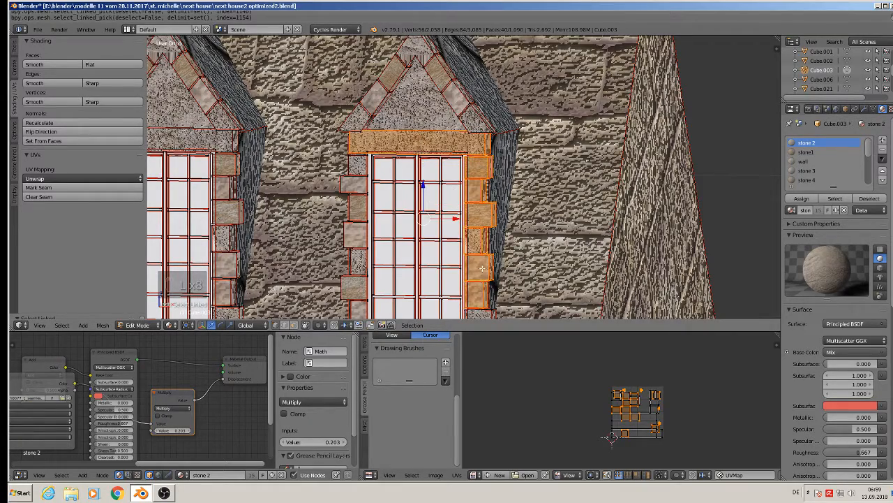
pyautogui.keyDown('shift'); pyautogui.scroll(-3, 481, 268); pyautogui.keyUp('shift')
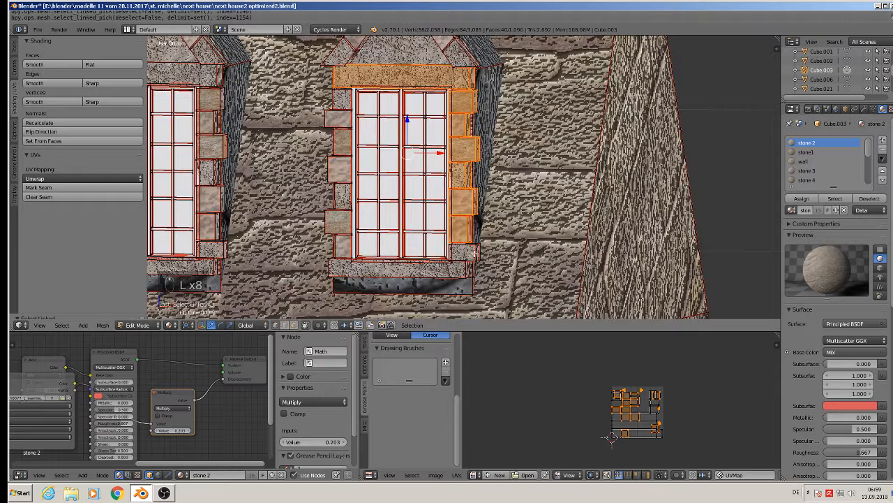
pyautogui.press('l')
pyautogui.press('l')
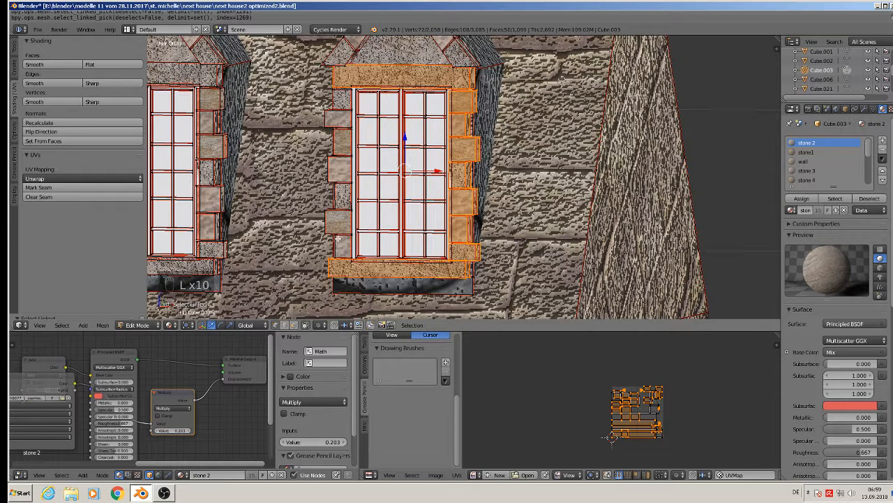
# Step: Add the linked stones along the left side of the right dormer's window to the selection
pyautogui.press('l')
pyautogui.press('l')
pyautogui.press('l')
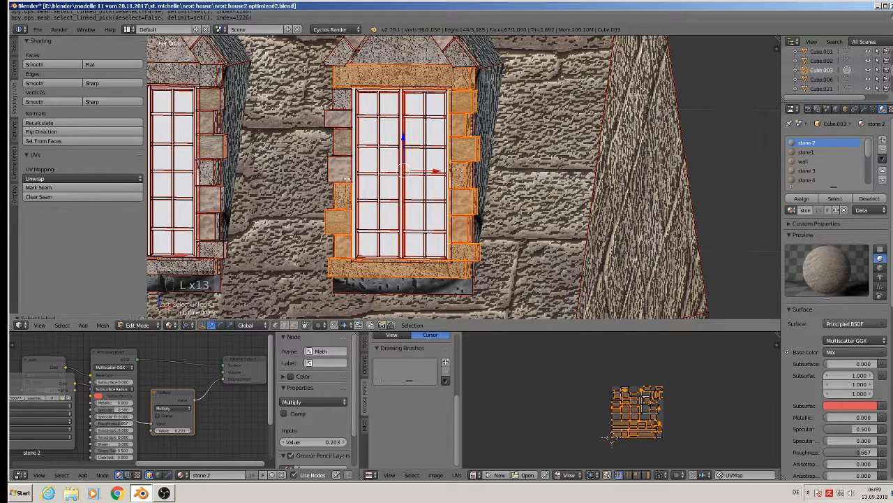
pyautogui.press('l')
pyautogui.press('l')
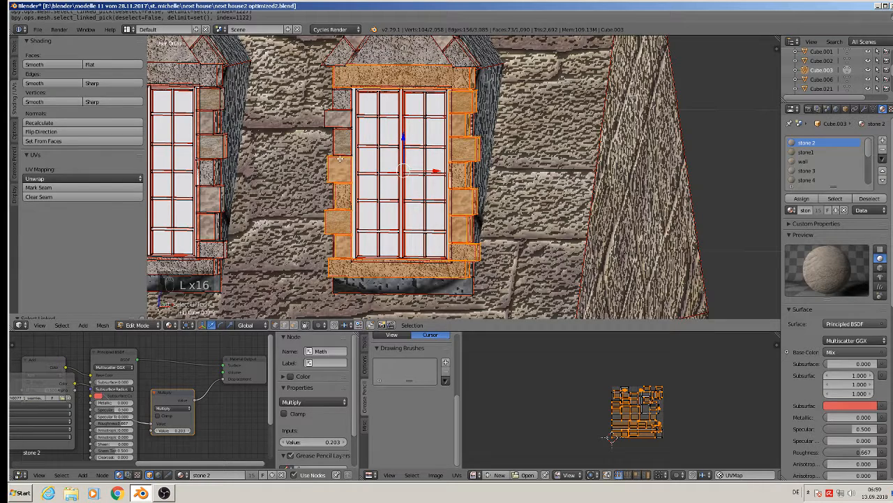
pyautogui.press('l')
pyautogui.press('l')
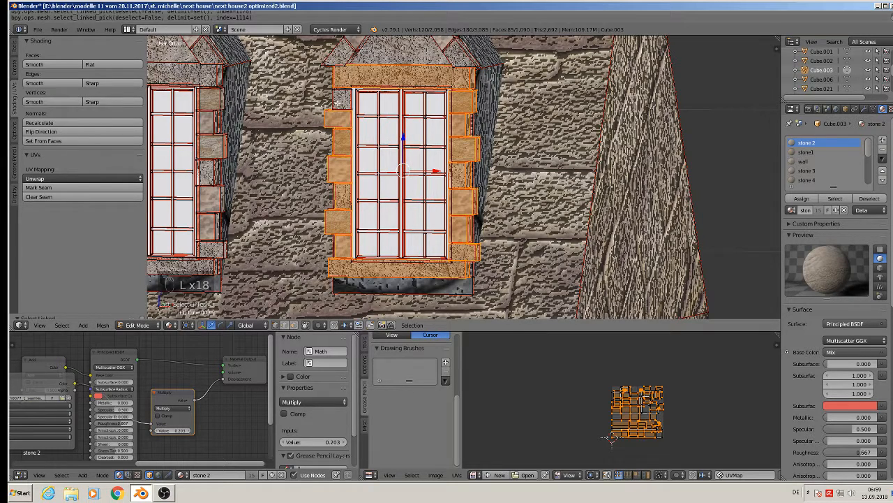
pyautogui.press('l')
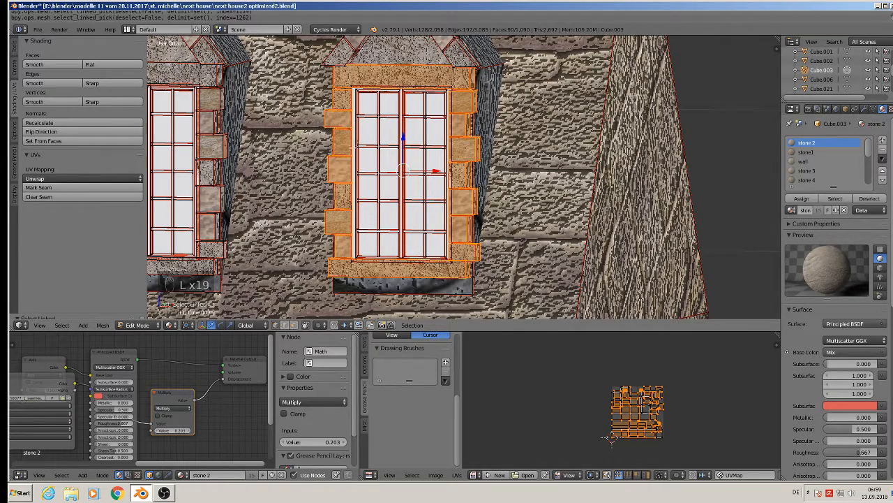
# Step: Duplicate the selected window surround stones in place, separate the copy into its own object and return to Object Mode
pyautogui.moveTo(402, 169); pyautogui.dragTo(360, 168, button='middle')
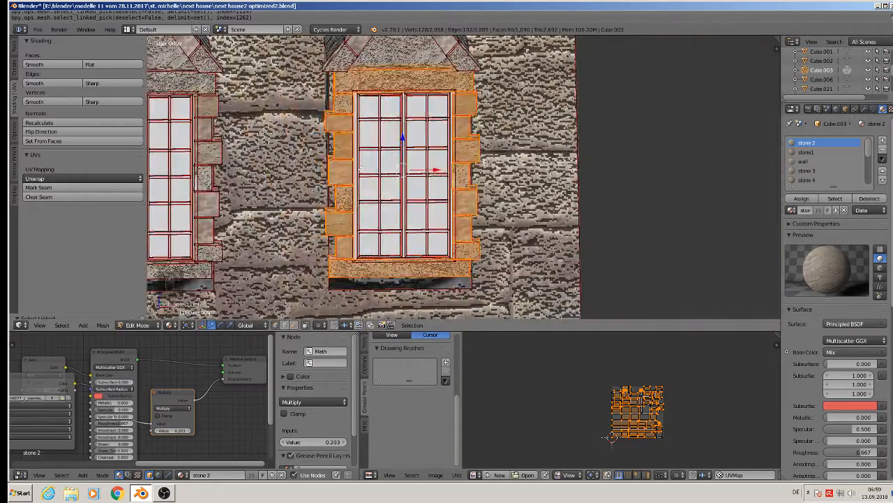
pyautogui.hotkey('shift', 'd')
pyautogui.press('p')
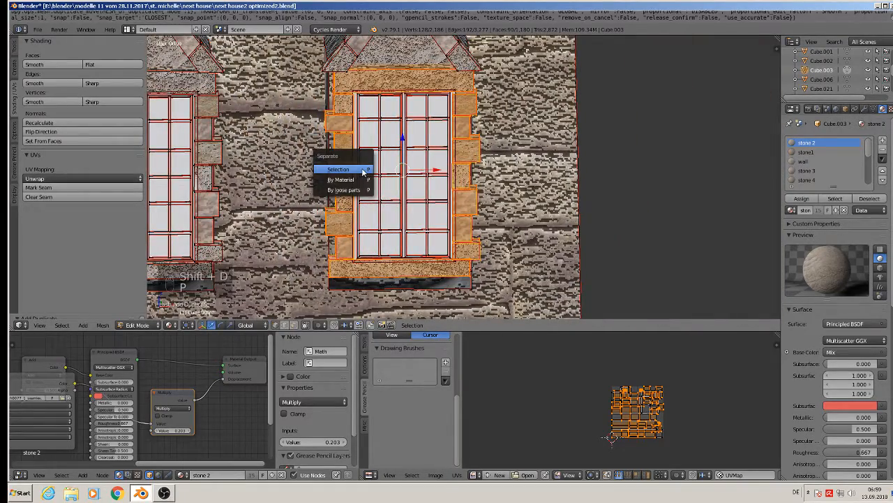
pyautogui.click(362, 168)
pyautogui.press('Tab')
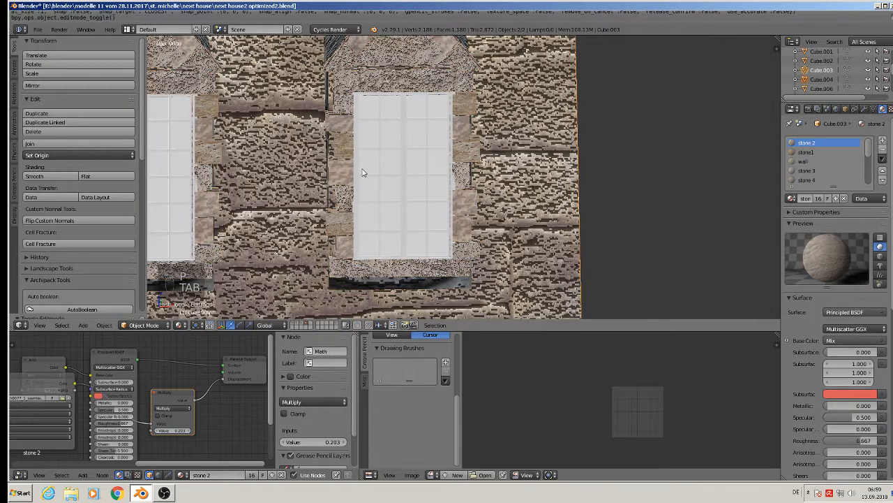
# Step: Select the separated stone window surround and set its origin to its geometry
pyautogui.rightClick(345, 171)
pyautogui.scroll(-3, 345, 172)
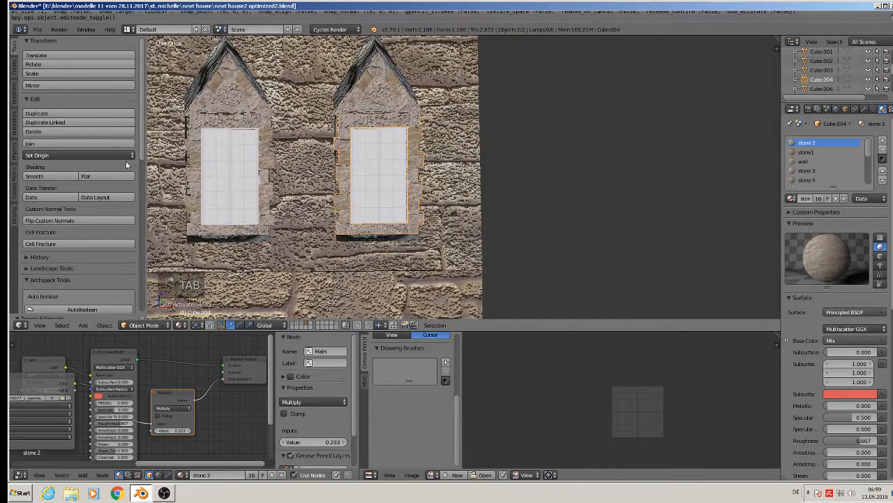
pyautogui.click(67, 155)
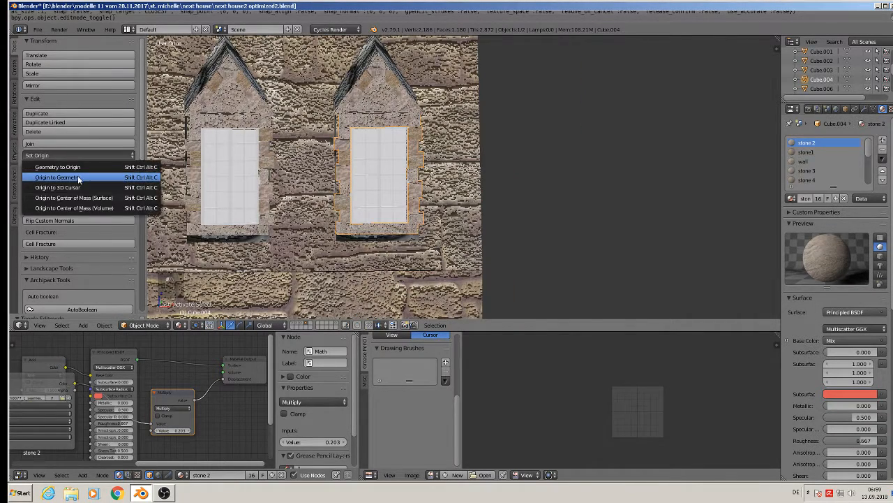
pyautogui.click(79, 176)
# Step: Move the stone window surround to the first layer and display that layer
pyautogui.press('m')
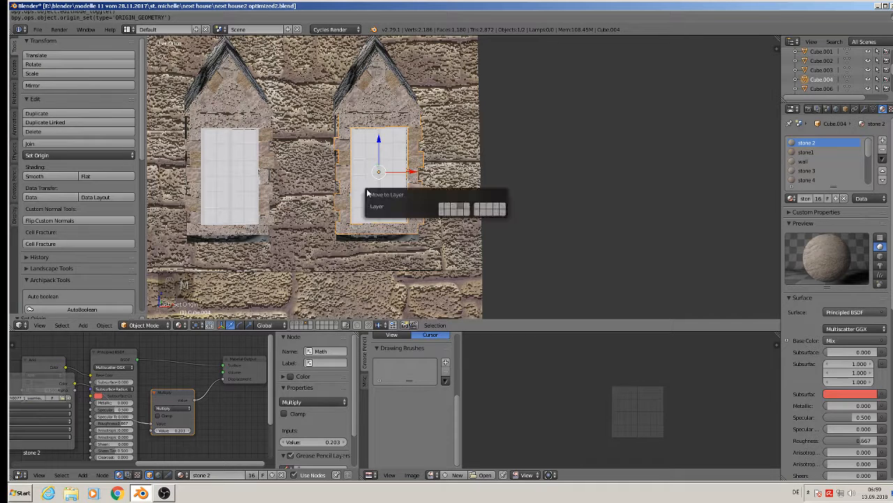
pyautogui.click(442, 207)
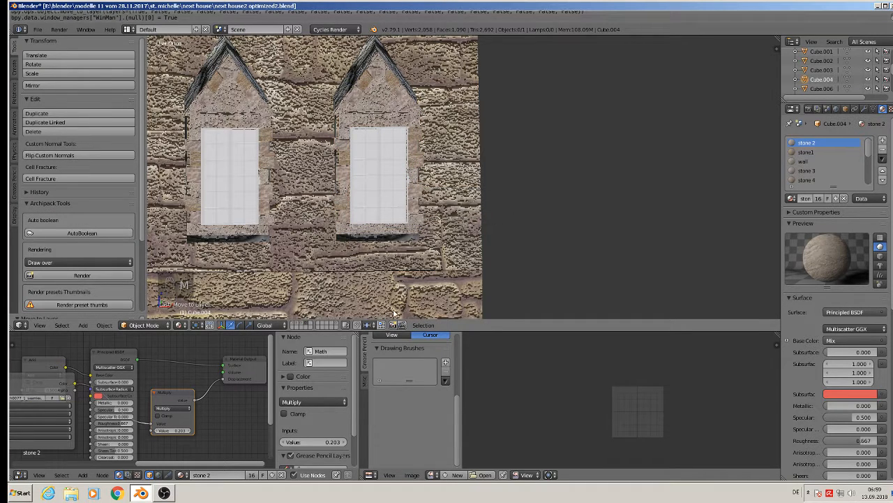
pyautogui.click(295, 322)
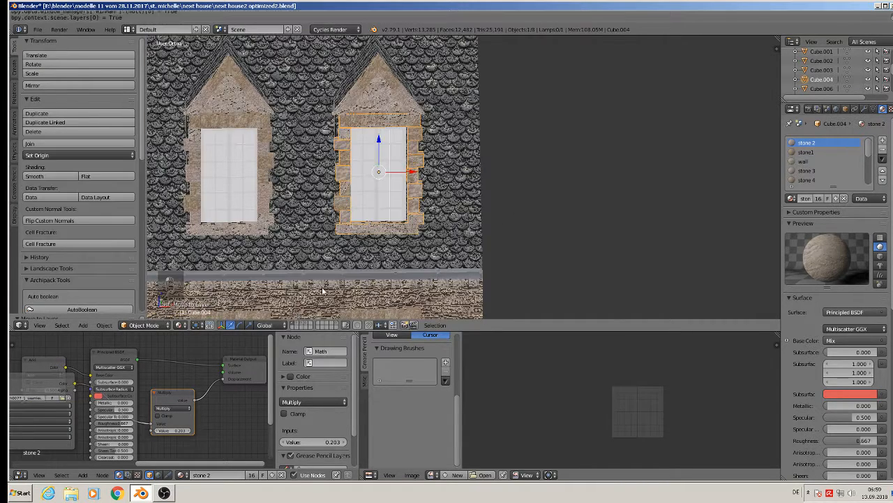
# Step: In front view, lower the stone surround about 0.122 along Z onto the facade's upper right window, then raise it about 0.0007
pyautogui.scroll(-5, 354, 239)
pyautogui.press('KP_1')
pyautogui.scroll(3, 383, 230)
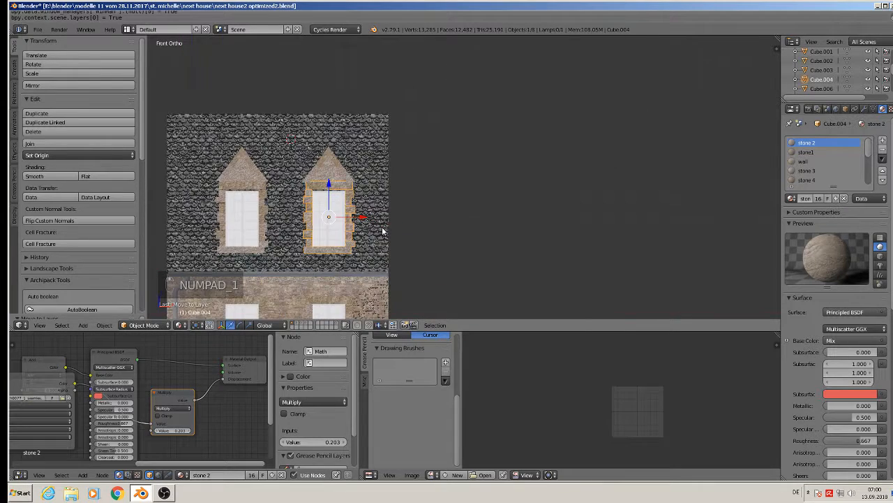
pyautogui.keyDown('shift'); pyautogui.moveTo(382, 230); pyautogui.dragTo(485, 132, button='middle'); pyautogui.keyUp('shift')
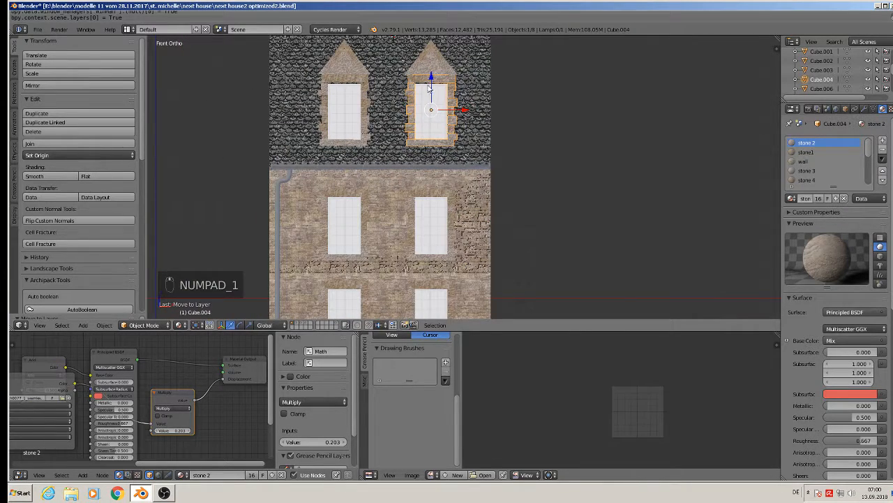
pyautogui.press('g')
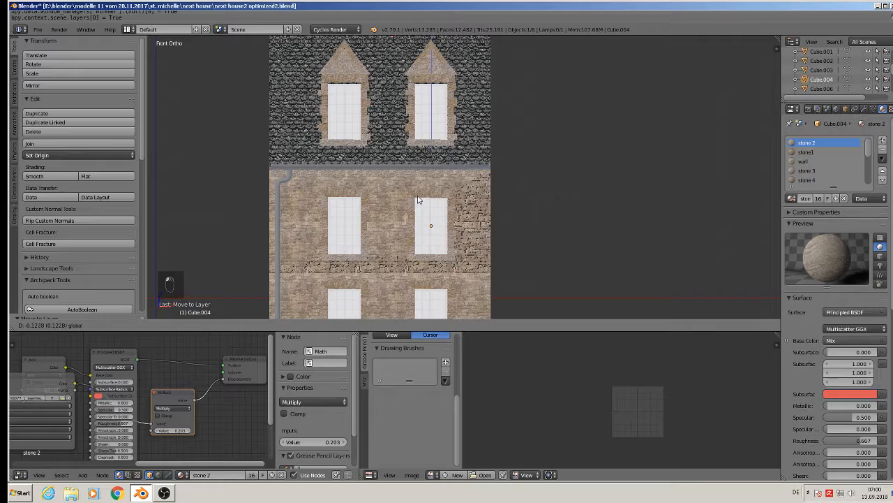
pyautogui.click(417, 198)
pyautogui.scroll(7, 419, 201)
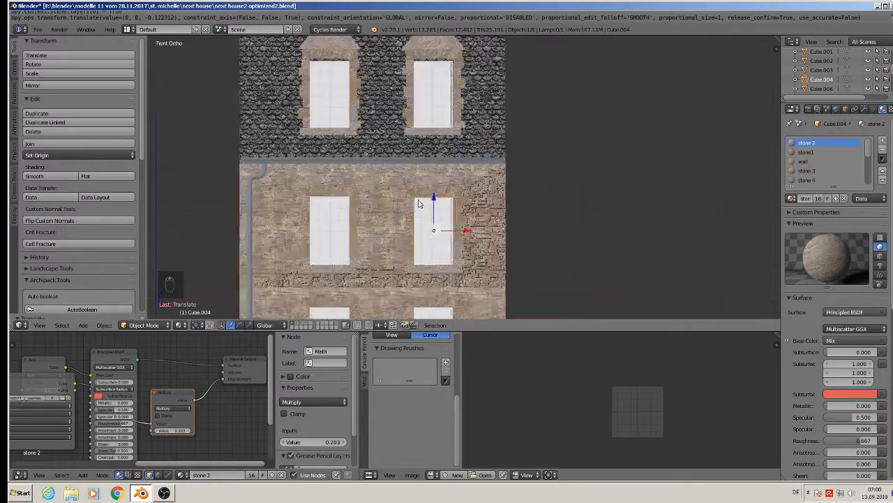
pyautogui.press('g')
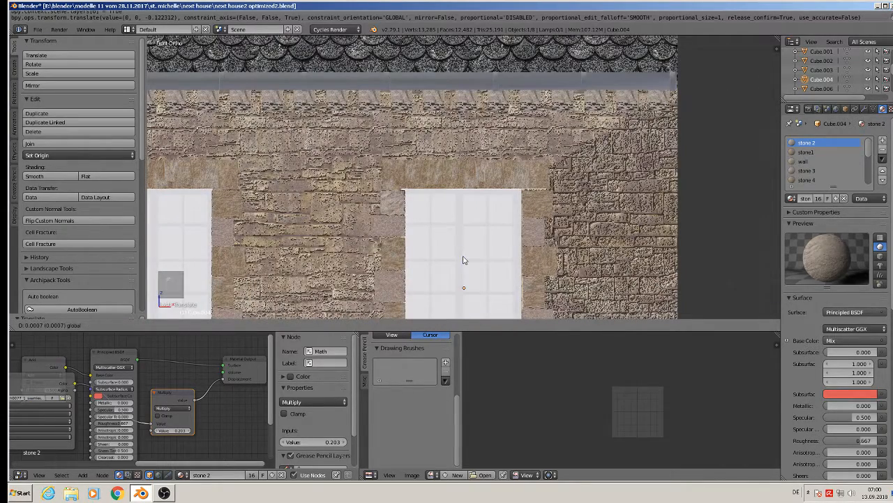
pyautogui.click(464, 259)
pyautogui.scroll(-4, 464, 259)
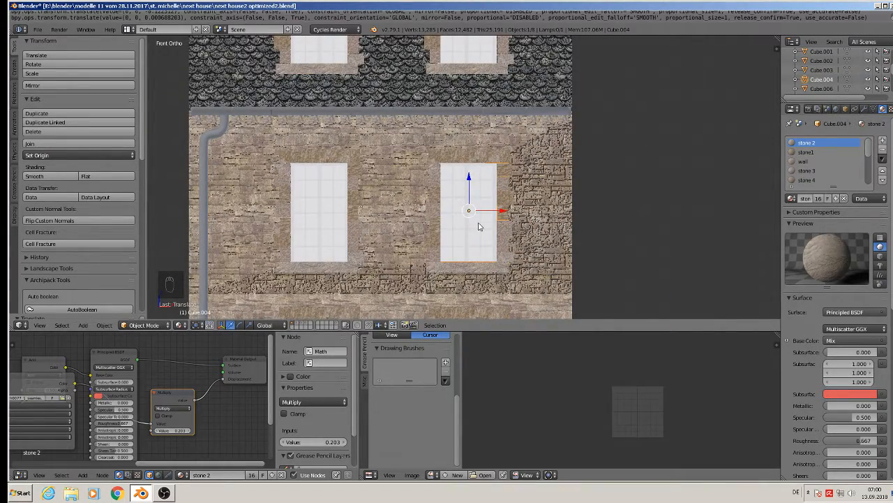
# Step: Duplicate the stone surround and move the copy about -0.092 along X onto the upper left window
pyautogui.hotkey('shift', 'd')
pyautogui.rightClick(497, 213)
pyautogui.press('g')
pyautogui.press('x')
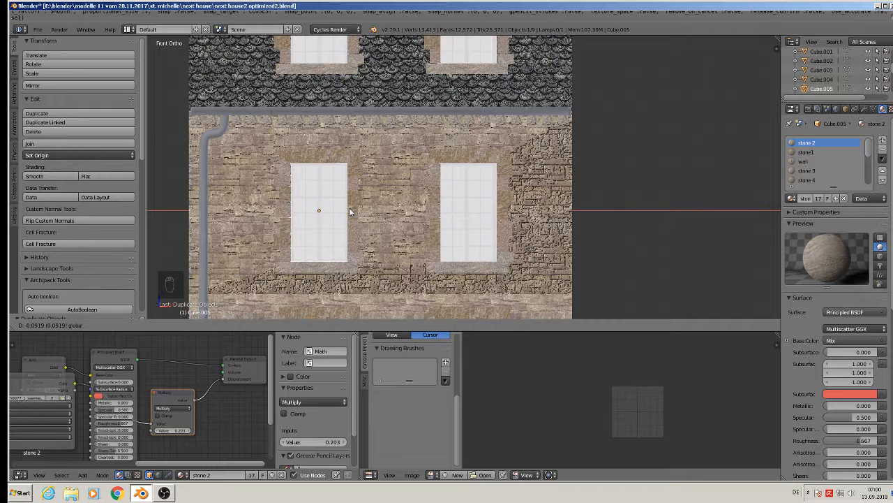
pyautogui.click(350, 212)
# Step: Duplicate the upper left window's surround and move the copy about -0.096 along Z onto the window below
pyautogui.keyDown('shift'); pyautogui.moveTo(350, 212); pyautogui.dragTo(391, 148, button='middle'); pyautogui.keyUp('shift')
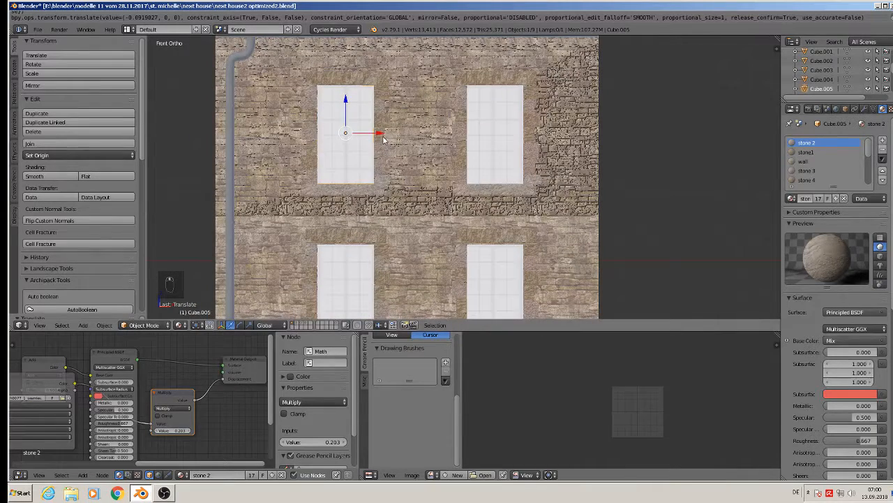
pyautogui.hotkey('shift', 'd')
pyautogui.rightClick(382, 140)
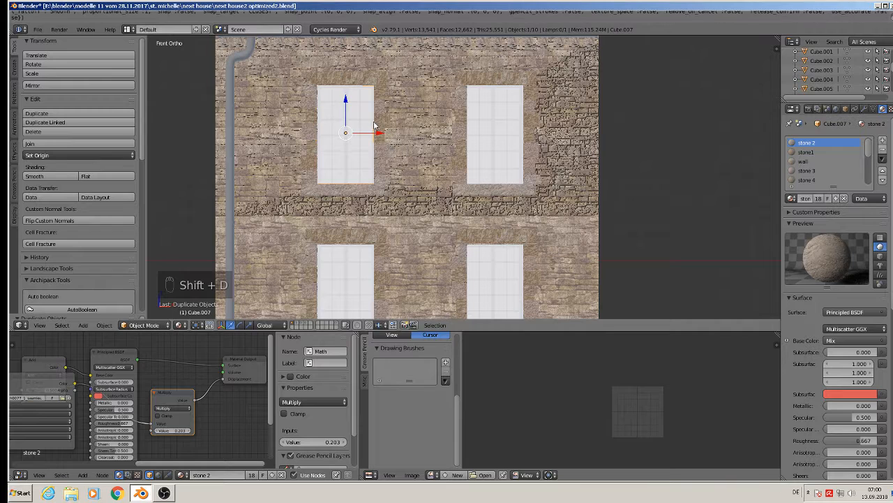
pyautogui.click(338, 106)
pyautogui.moveTo(344, 103); pyautogui.dragTo(343, 261)
pyautogui.keyDown('shift'); pyautogui.moveTo(350, 259); pyautogui.dragTo(321, 180, button='middle'); pyautogui.keyUp('shift')
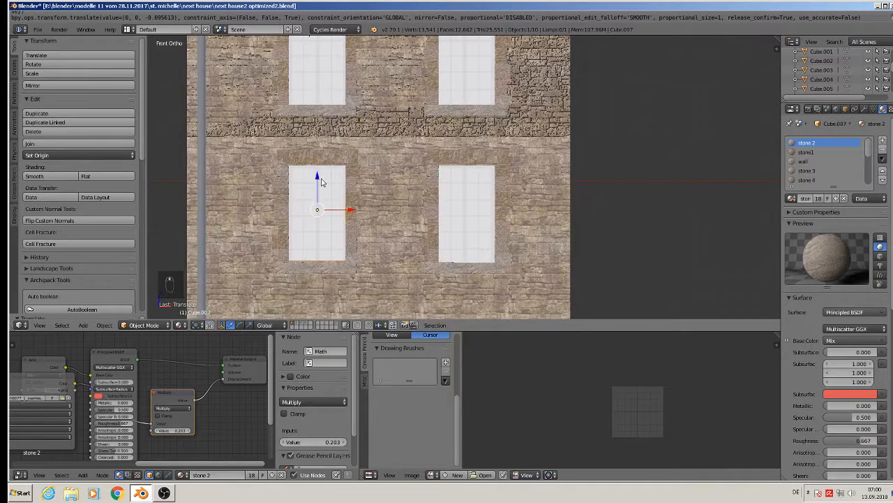
# Step: Duplicate the lower left window's surround about 0.092 along X onto the lower right window
pyautogui.hotkey('shift', 'd')
pyautogui.press('x')
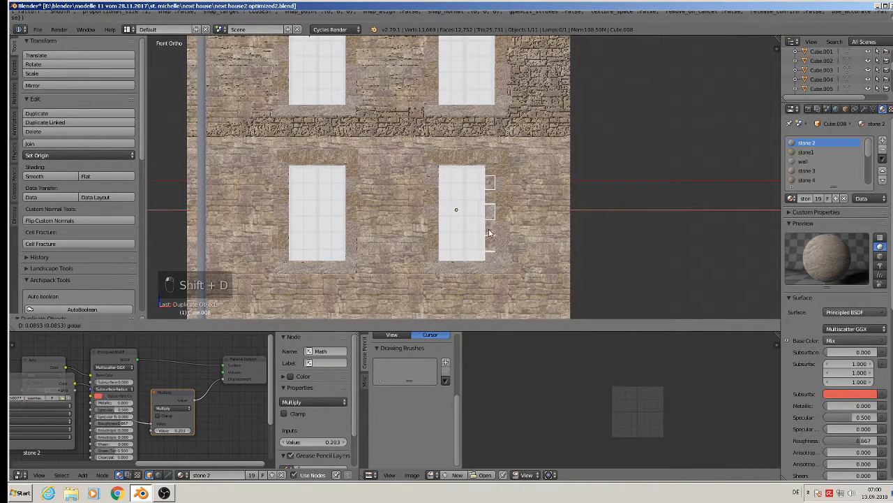
pyautogui.click(503, 232)
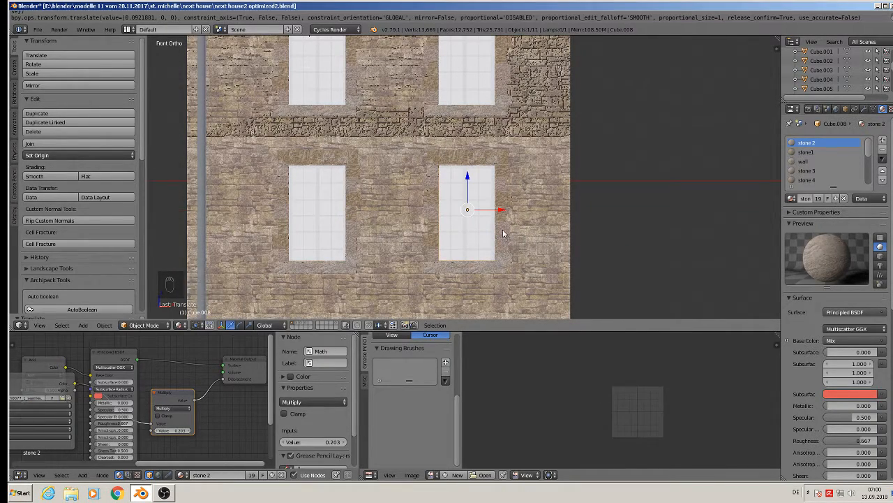
# Step: Move the stone surrounds of the two lower windows to the fourth layer
pyautogui.press('m')
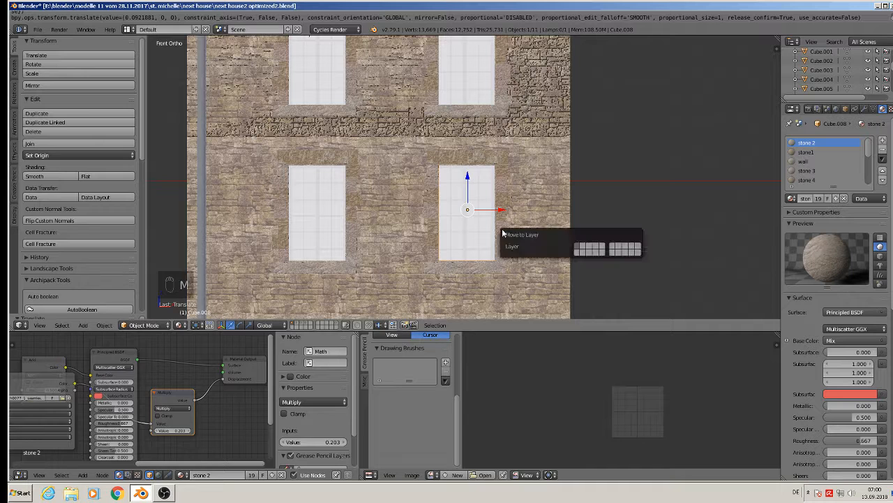
pyautogui.click(586, 248)
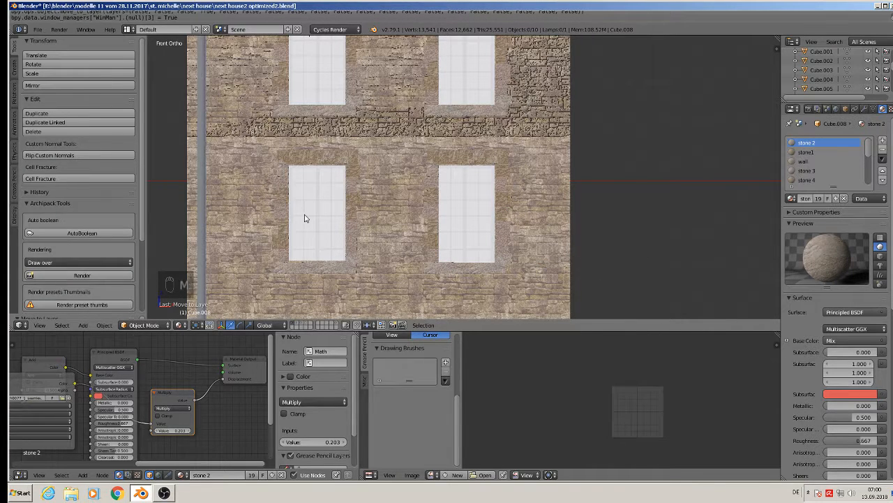
pyautogui.rightClick(304, 219)
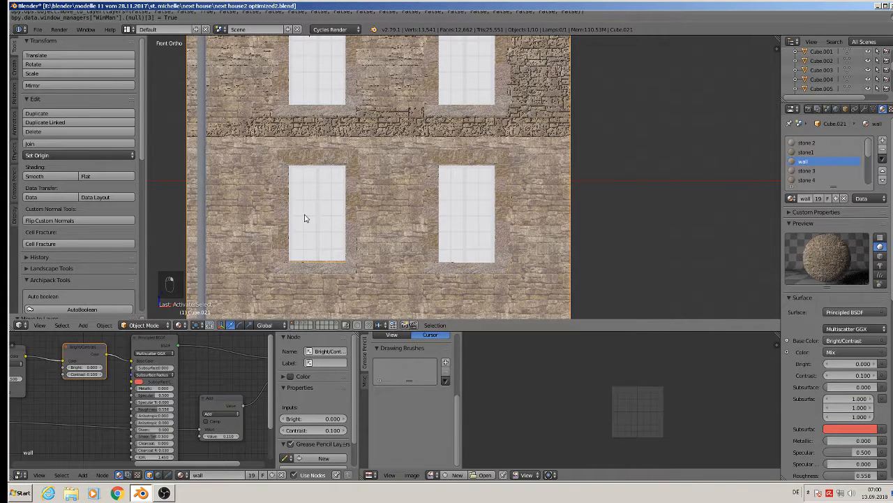
pyautogui.rightClick(302, 168)
pyautogui.press('m')
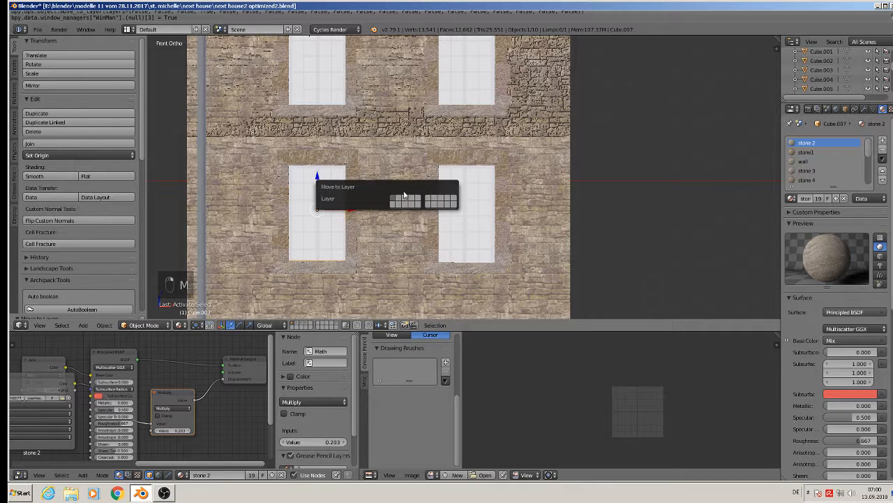
pyautogui.click(413, 201)
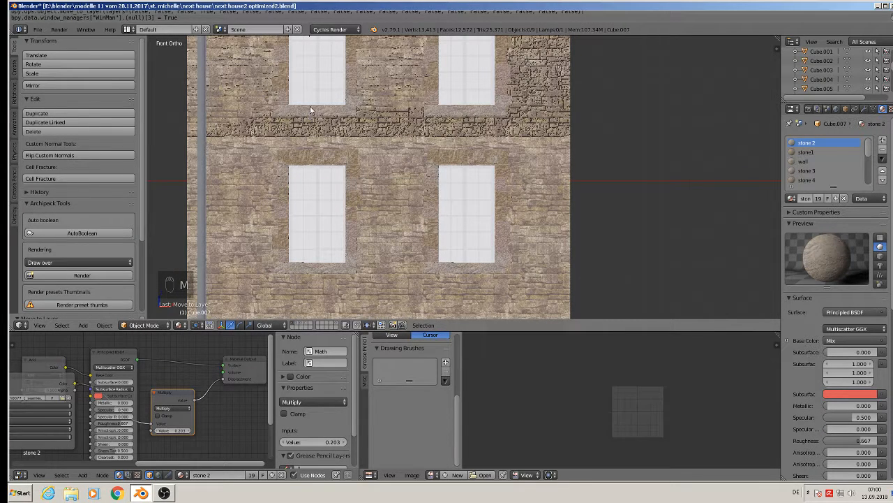
# Step: Move the stone surrounds of the two upper windows to the fourth layer
pyautogui.rightClick(310, 106)
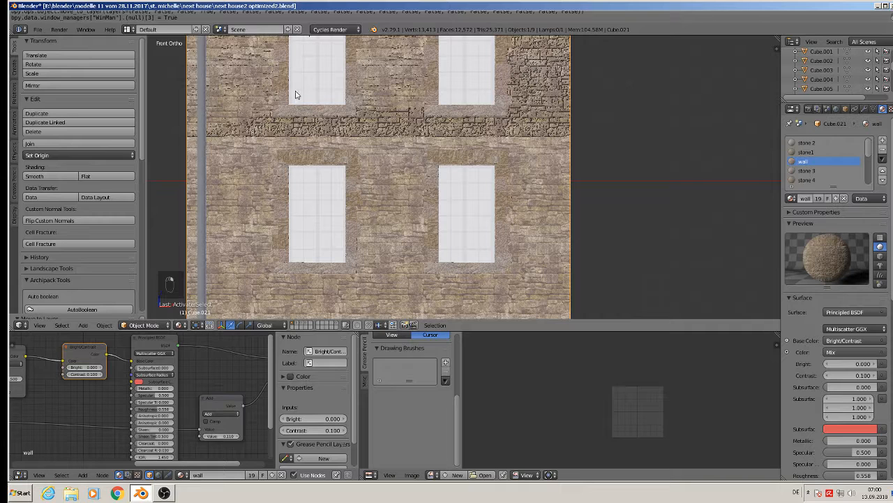
pyautogui.rightClick(295, 93)
pyautogui.press('m')
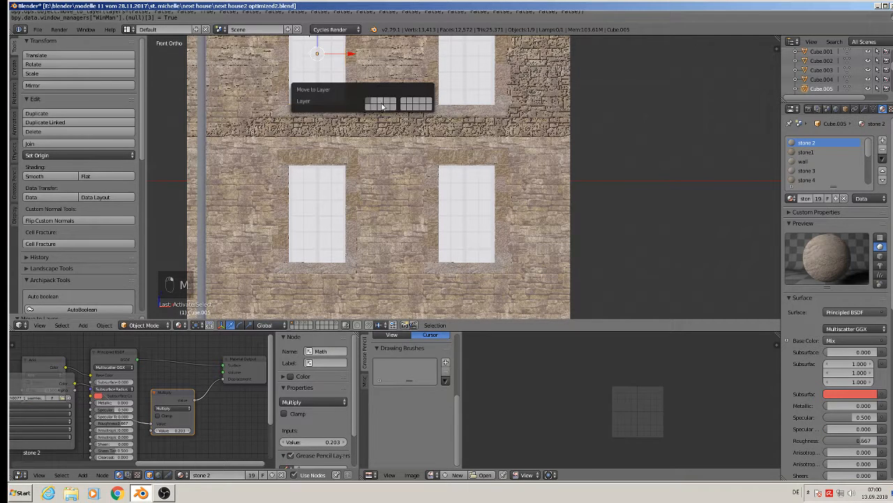
pyautogui.click(429, 100)
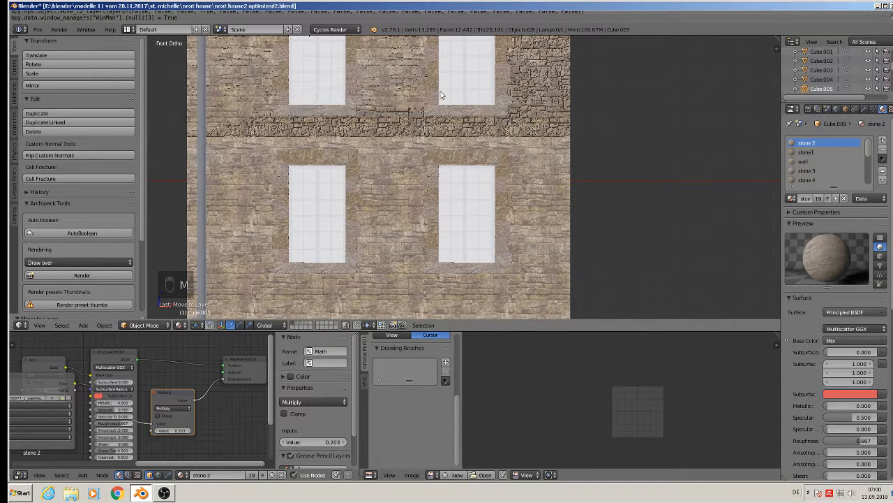
pyautogui.rightClick(447, 96)
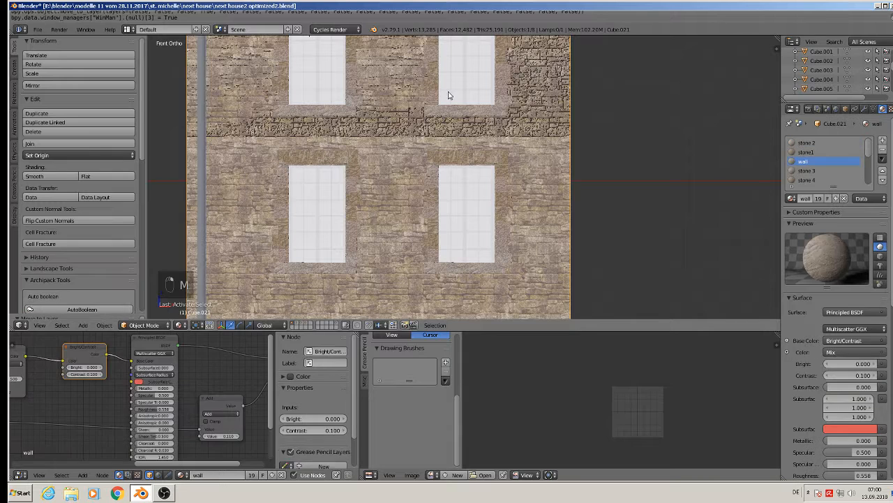
pyautogui.rightClick(491, 72)
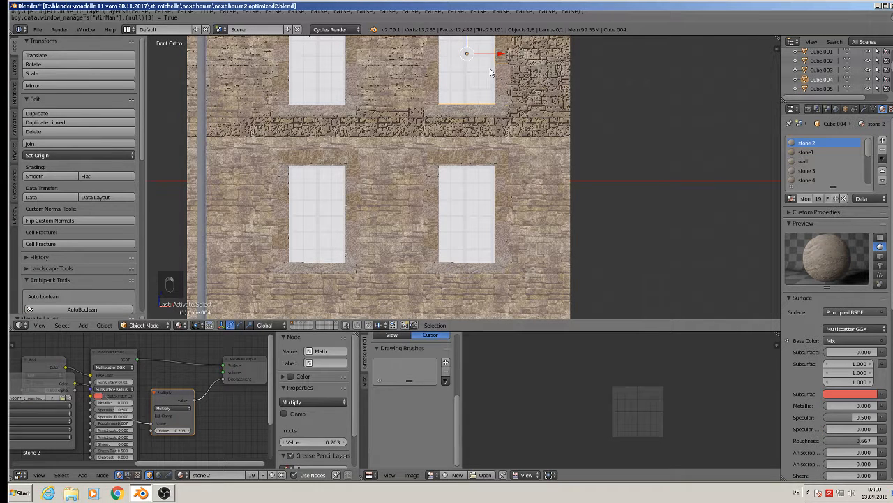
pyautogui.press('m')
pyautogui.click(581, 89)
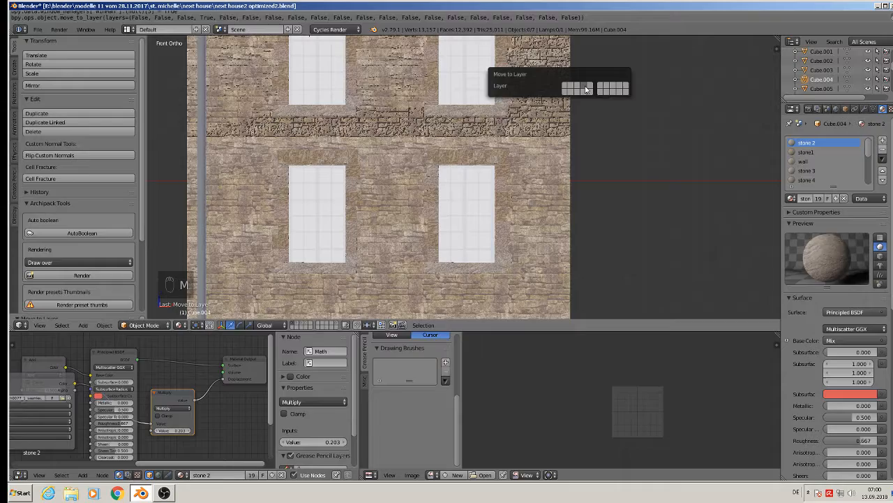
# Step: Show the fourth layer and move both upper window surrounds about -0.005 along Y, out of the wall
pyautogui.click(305, 326)
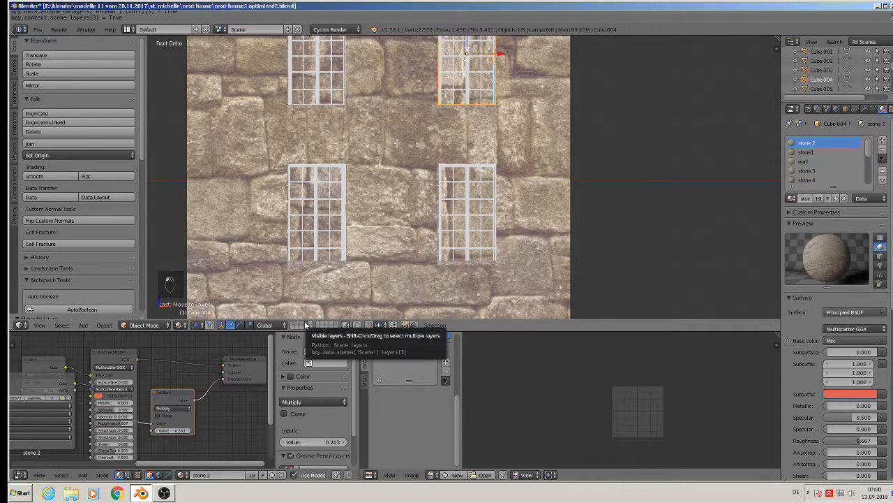
pyautogui.scroll(-4, 373, 172)
pyautogui.moveTo(378, 169); pyautogui.dragTo(307, 190, button='middle')
pyautogui.scroll(3, 366, 115)
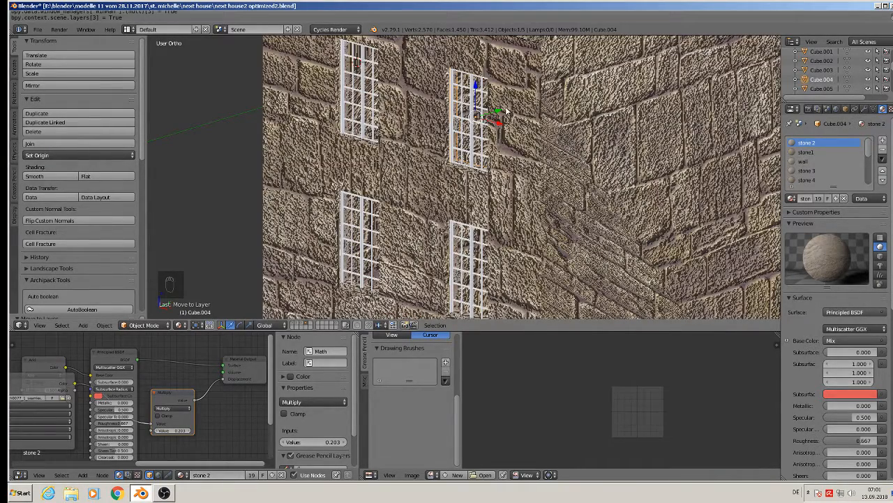
pyautogui.moveTo(497, 111); pyautogui.dragTo(493, 113)
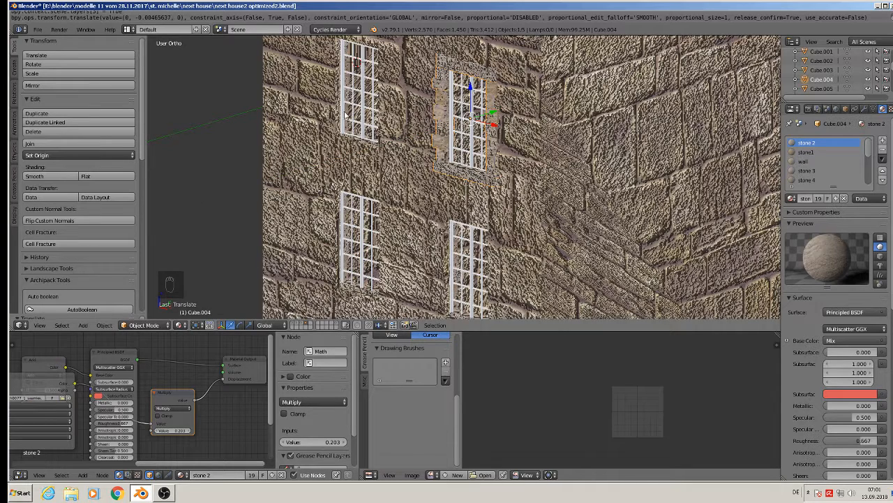
pyautogui.rightClick(385, 79)
pyautogui.moveTo(382, 82); pyautogui.dragTo(381, 83)
pyautogui.click(381, 83)
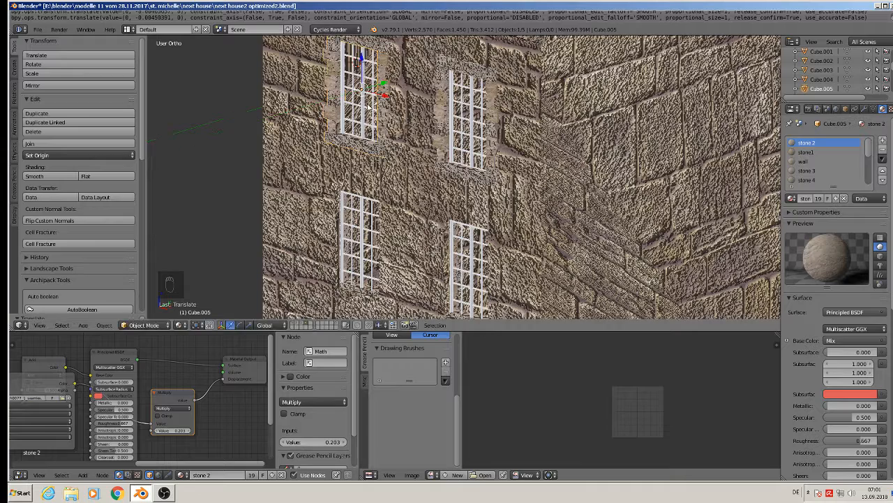
# Step: Move both lower window surrounds along Y, about -0.0044 and -0.0047, so they stand out from the wall
pyautogui.rightClick(345, 221)
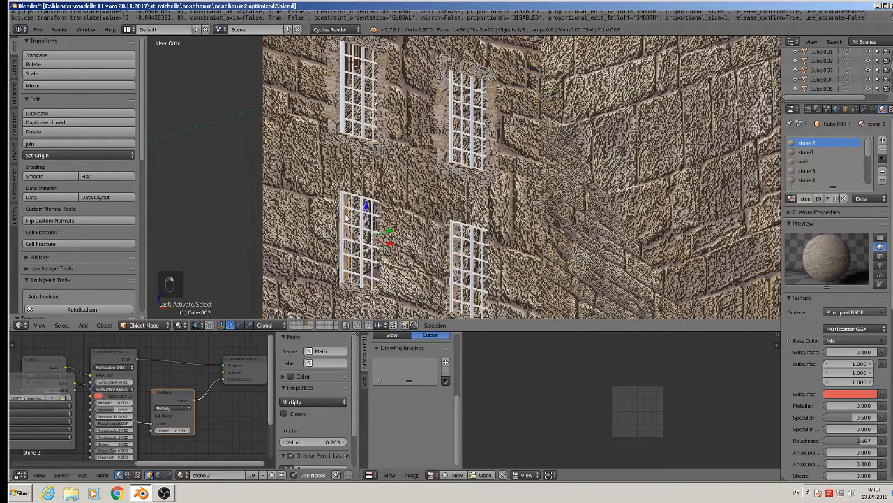
pyautogui.hotkey('shift', 'd')
pyautogui.press('y')
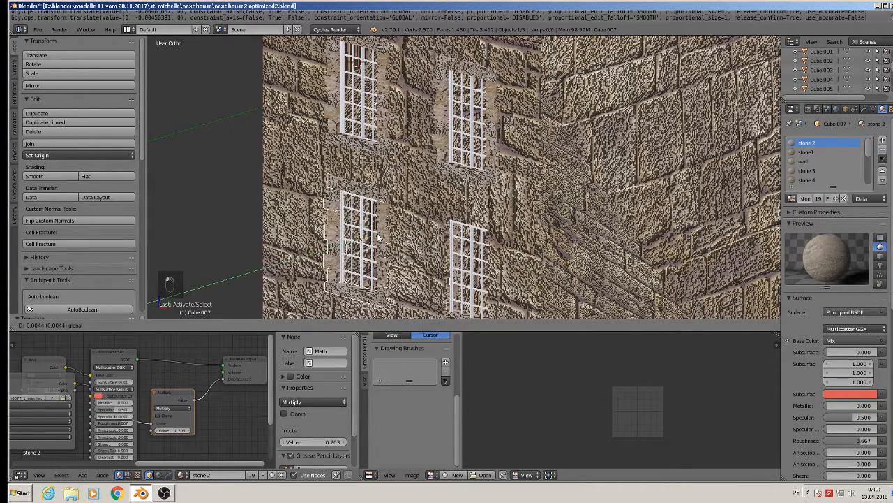
pyautogui.rightClick(379, 237)
pyautogui.rightClick(458, 265)
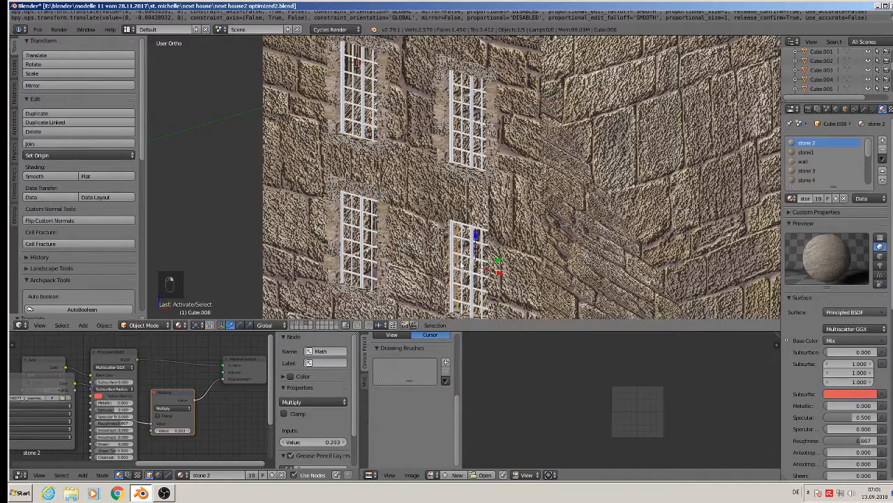
pyautogui.hotkey('shift', 'd')
pyautogui.press('y')
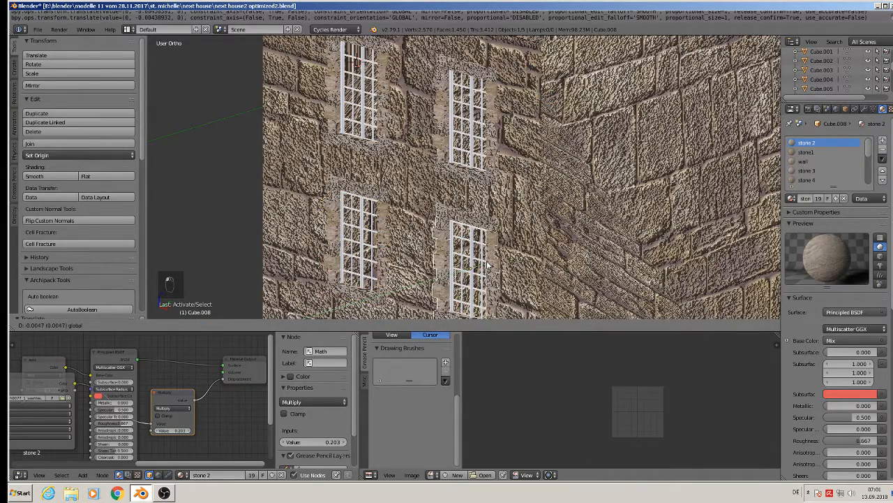
pyautogui.click(486, 265)
# Step: Join the four stone window surrounds together and merge them with the house body into one object
pyautogui.scroll(-4, 504, 124)
pyautogui.scroll(4, 504, 125)
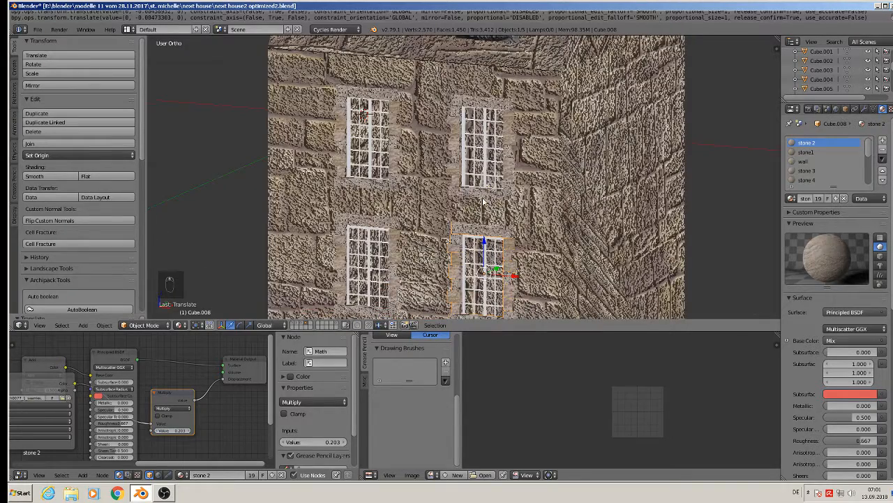
pyautogui.keyDown('shift'); pyautogui.click(486, 201); pyautogui.keyUp('shift')
pyautogui.keyDown('shift'); pyautogui.click(374, 185); pyautogui.keyUp('shift')
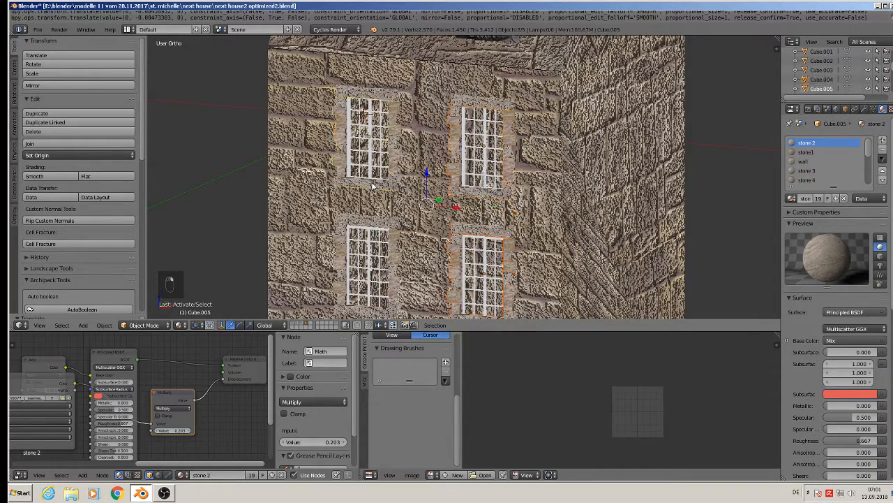
pyautogui.keyDown('shift'); pyautogui.click(376, 231); pyautogui.keyUp('shift')
pyautogui.click(53, 132)
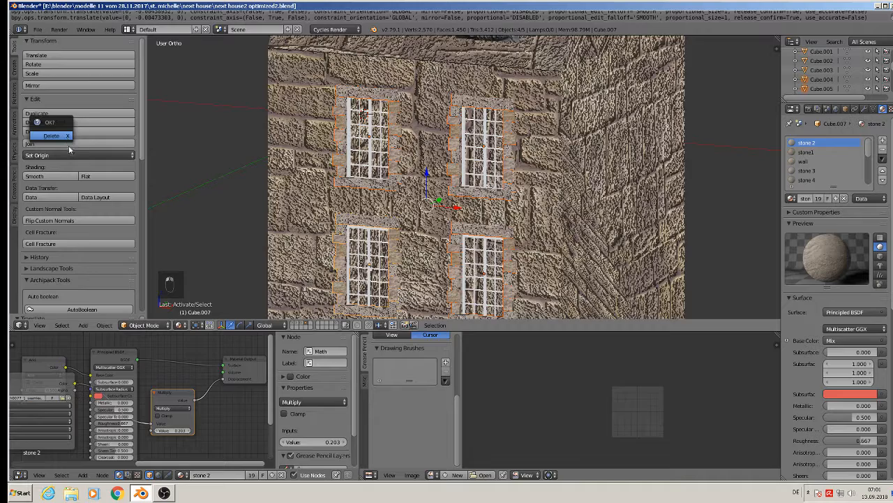
pyautogui.click(300, 161)
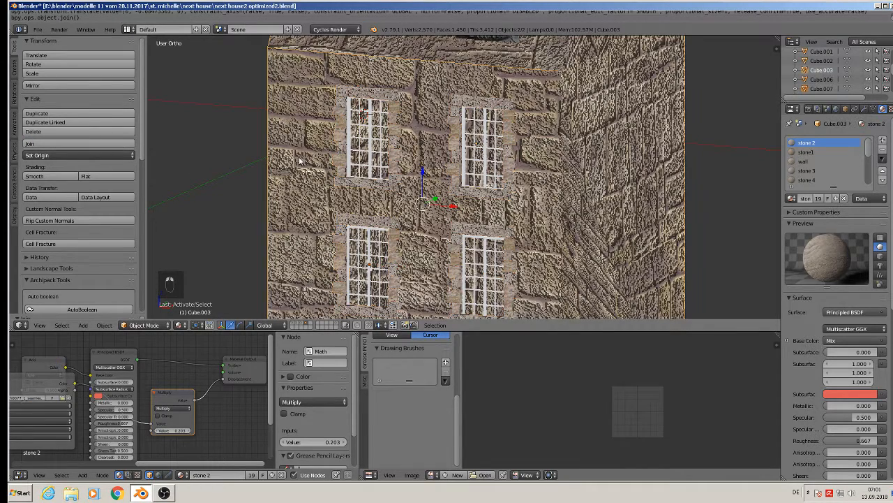
pyautogui.click(87, 143)
# Step: Select all geometry of the joined house in Edit Mode and examine its UV layout
pyautogui.scroll(-5, 411, 191)
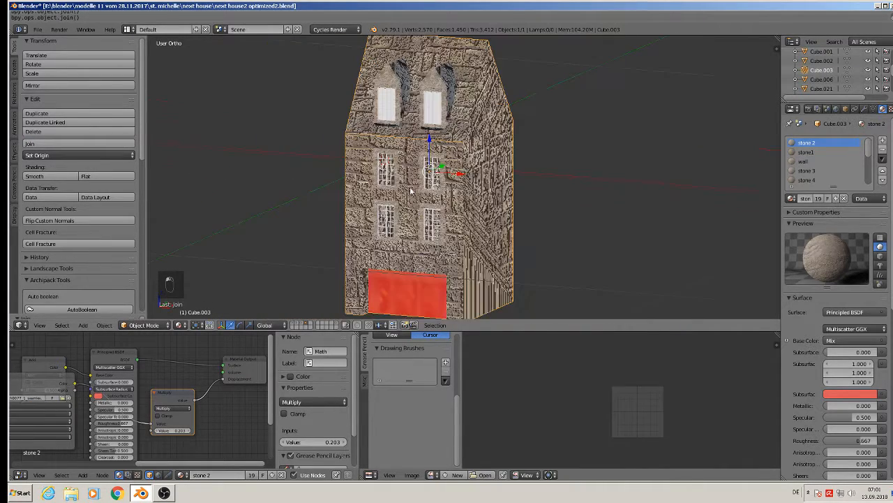
pyautogui.moveTo(430, 190); pyautogui.dragTo(474, 192, button='middle')
pyautogui.press('Tab')
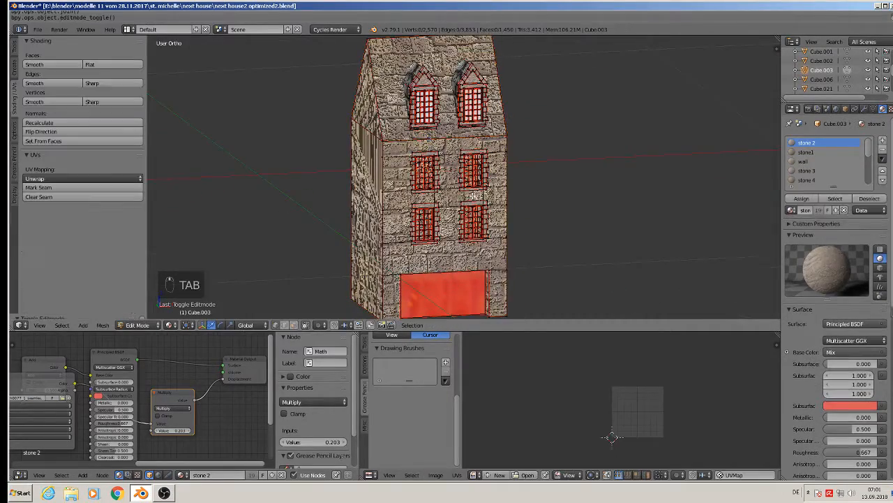
pyautogui.scroll(2, 466, 198)
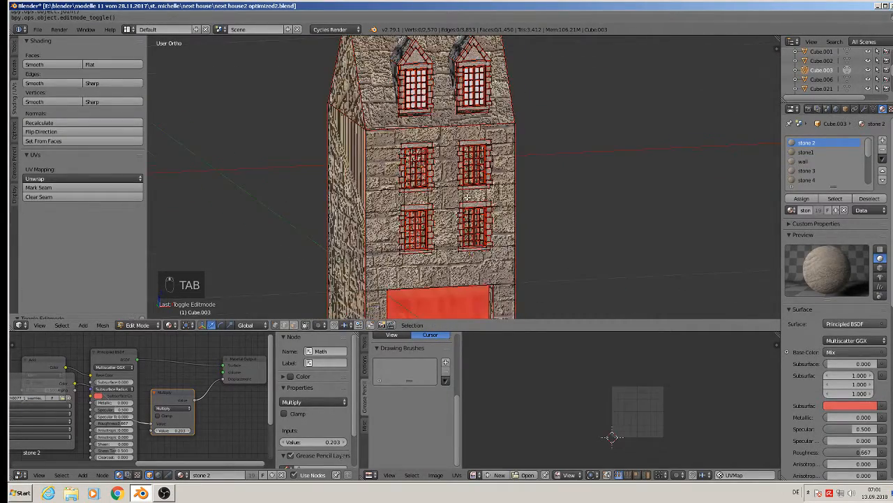
pyautogui.press('a')
pyautogui.press('a')
pyautogui.scroll(5, 667, 419)
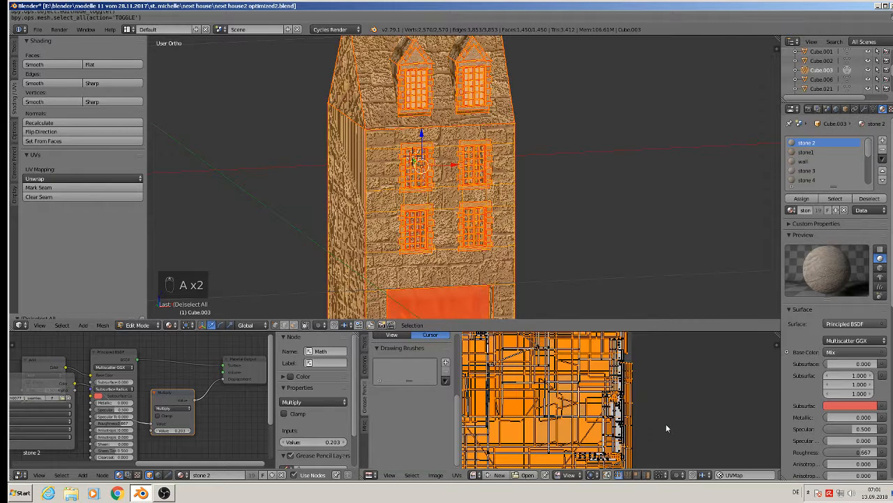
pyautogui.scroll(3, 586, 417)
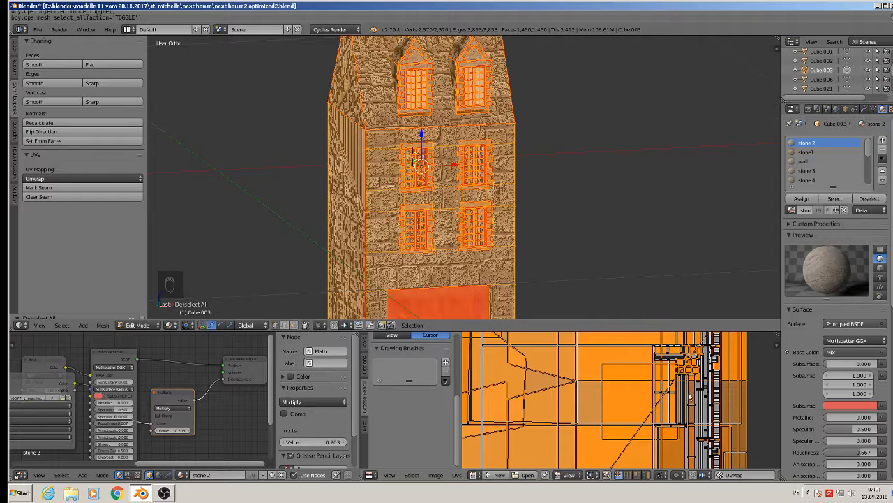
pyautogui.keyDown('shift'); pyautogui.moveTo(544, 194); pyautogui.dragTo(578, 127, button='middle'); pyautogui.keyUp('shift')
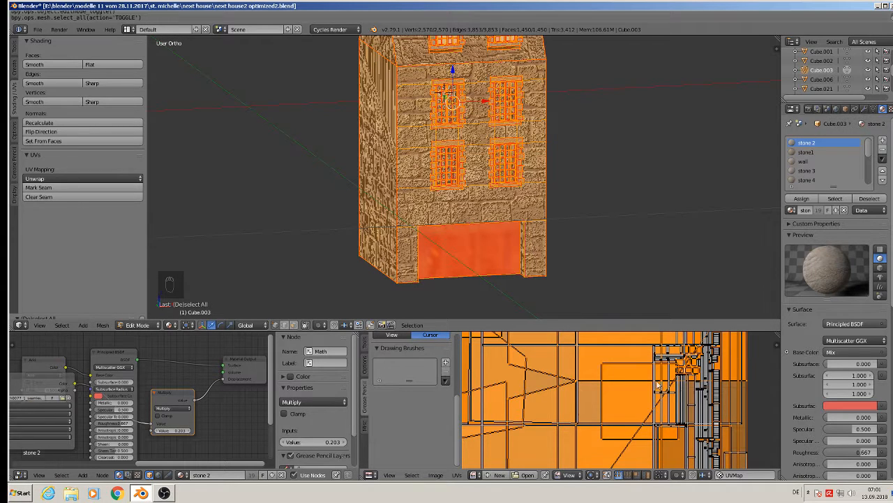
pyautogui.scroll(-3, 644, 403)
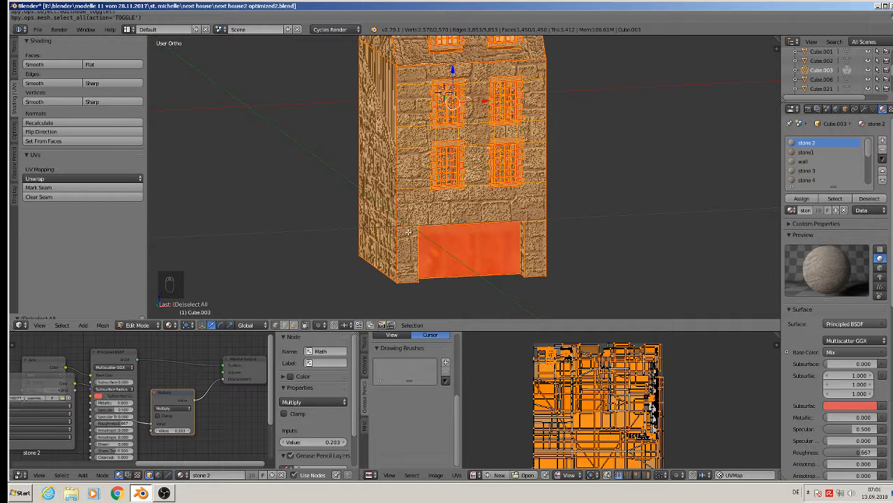
# Step: In Object Mode, apply the house's rotation and scale and set its origin to its geometry
pyautogui.press('Tab')
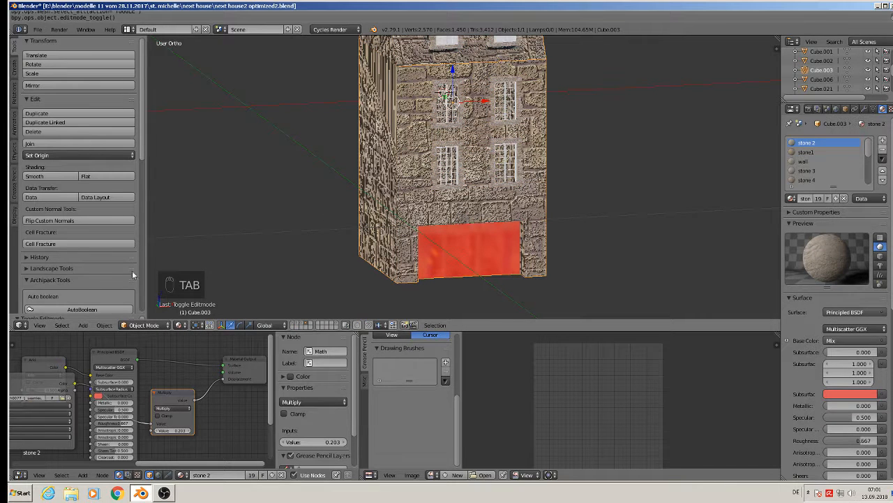
pyautogui.click(104, 325)
pyautogui.moveTo(132, 255)
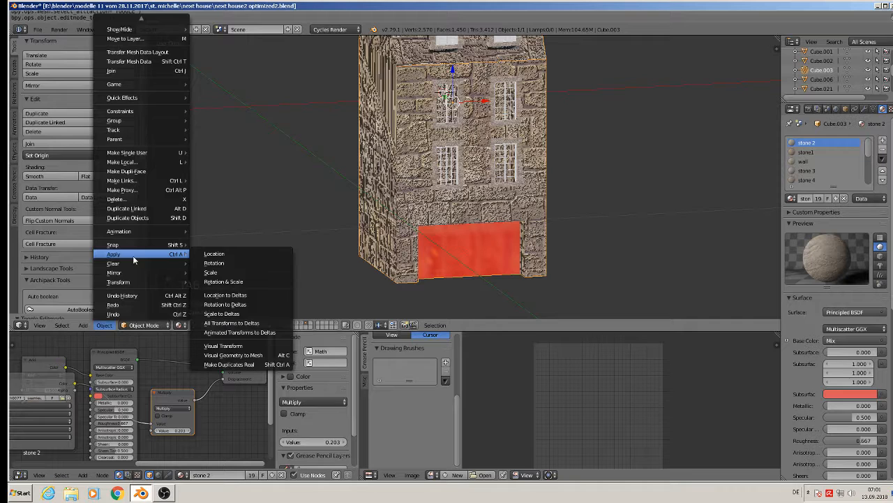
pyautogui.click(221, 283)
pyautogui.click(77, 155)
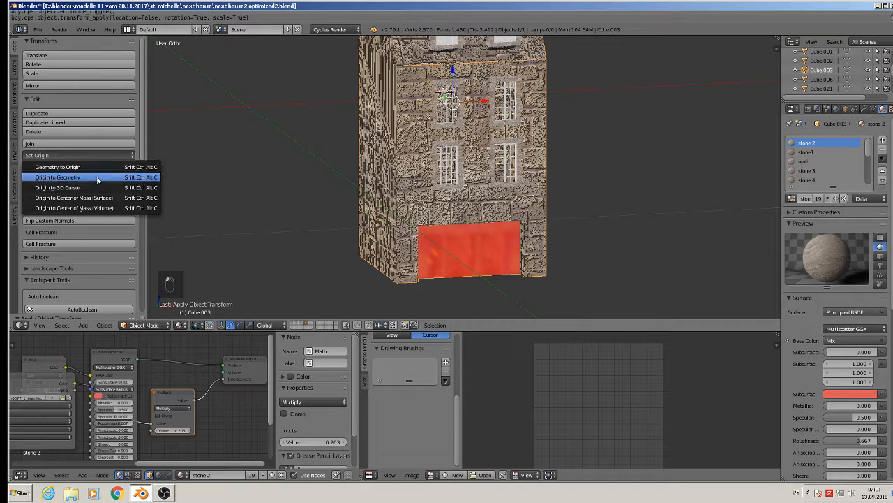
pyautogui.click(91, 176)
# Step: Unwrap the UVs of the whole selected house mesh with the angle-based method in Edit Mode
pyautogui.press('Tab')
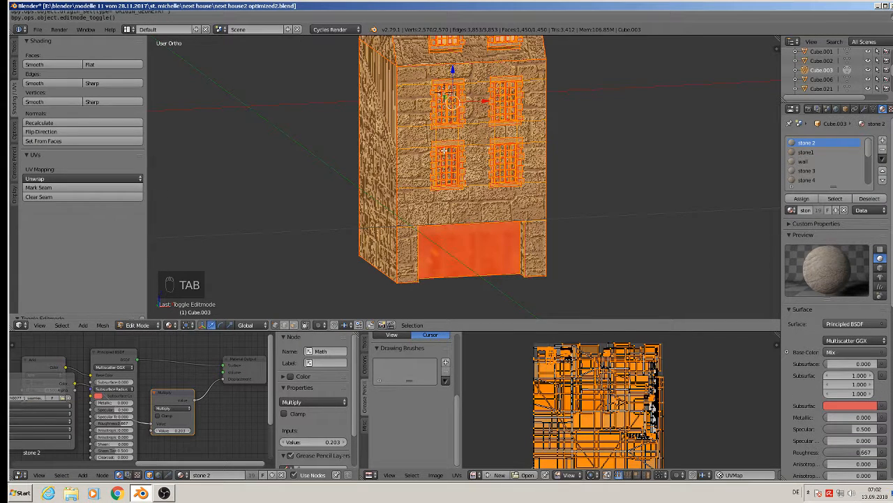
pyautogui.press('u')
pyautogui.click(444, 150)
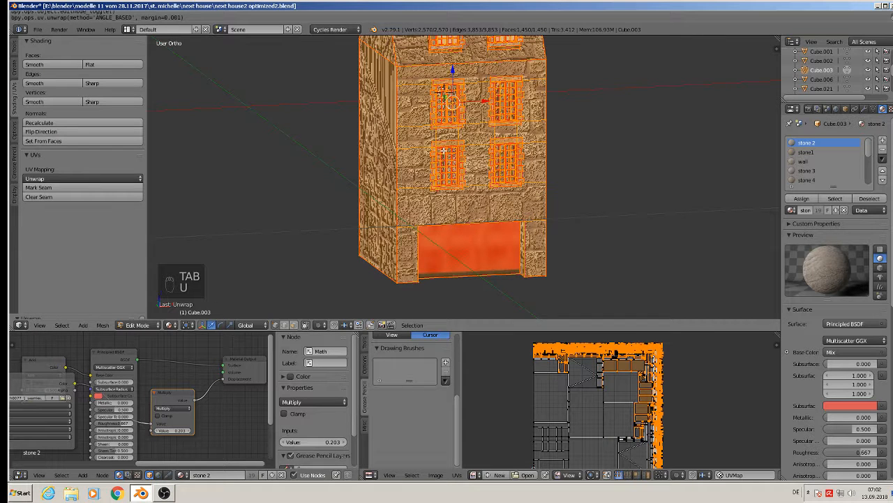
# Step: Deselect the UV islands and examine the newly unwrapped layout of the house mesh up close
pyautogui.scroll(3, 680, 378)
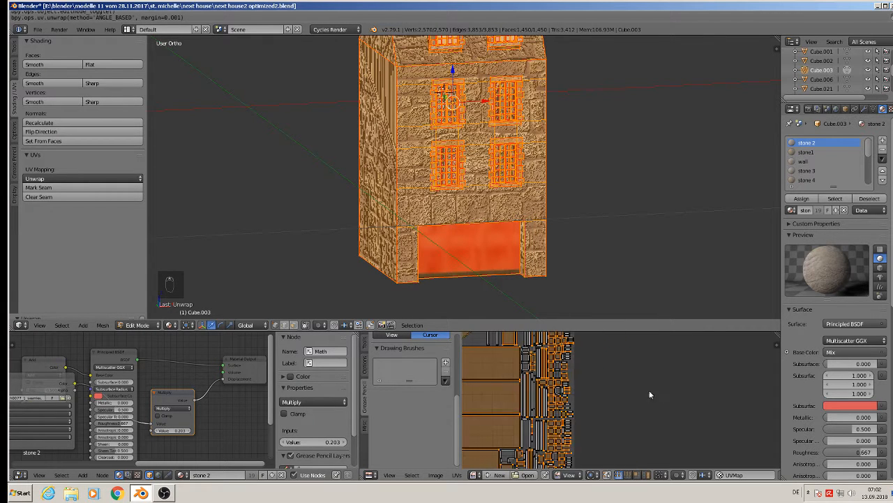
pyautogui.press('a')
pyautogui.scroll(4, 567, 394)
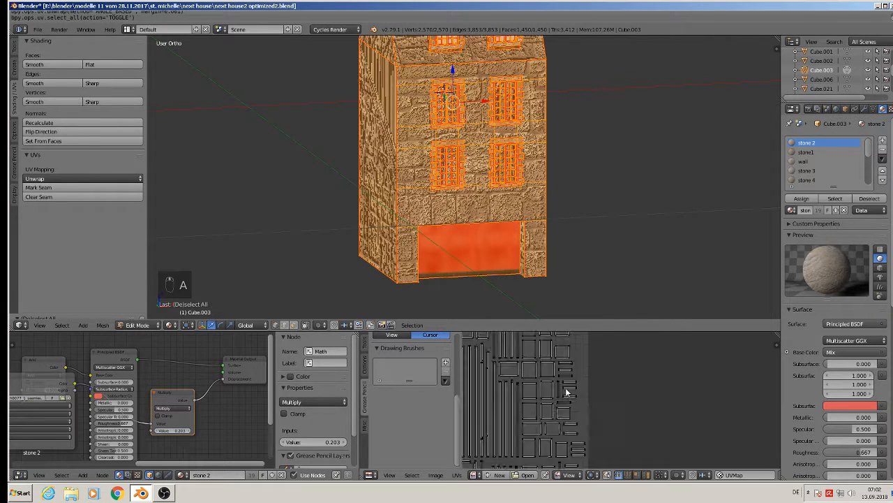
pyautogui.scroll(3, 688, 408)
pyautogui.moveTo(688, 409); pyautogui.dragTo(709, 421, button='middle')
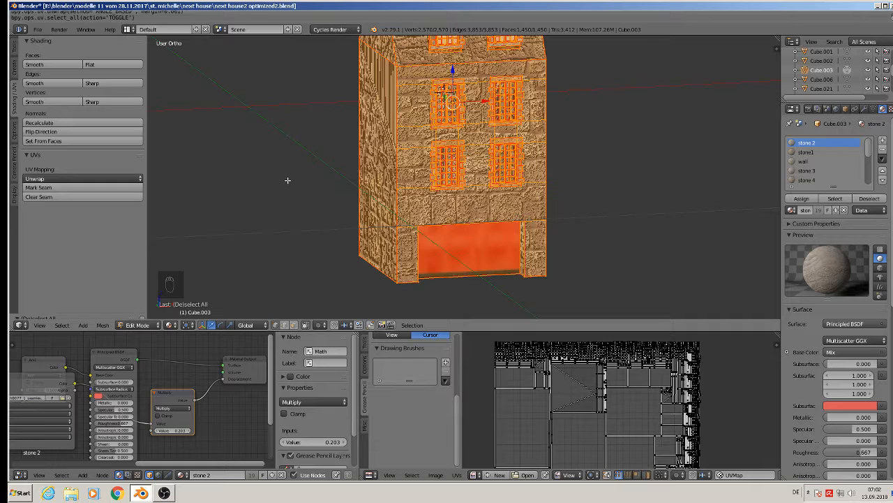
# Step: Recalculate the normals of the whole house mesh and remove its doubled vertices
pyautogui.click(52, 123)
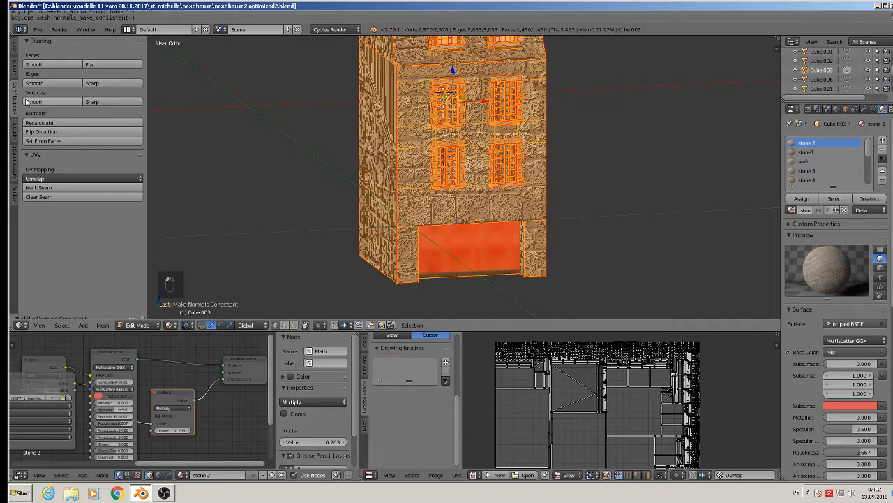
pyautogui.click(15, 53)
pyautogui.scroll(-5, 64, 217)
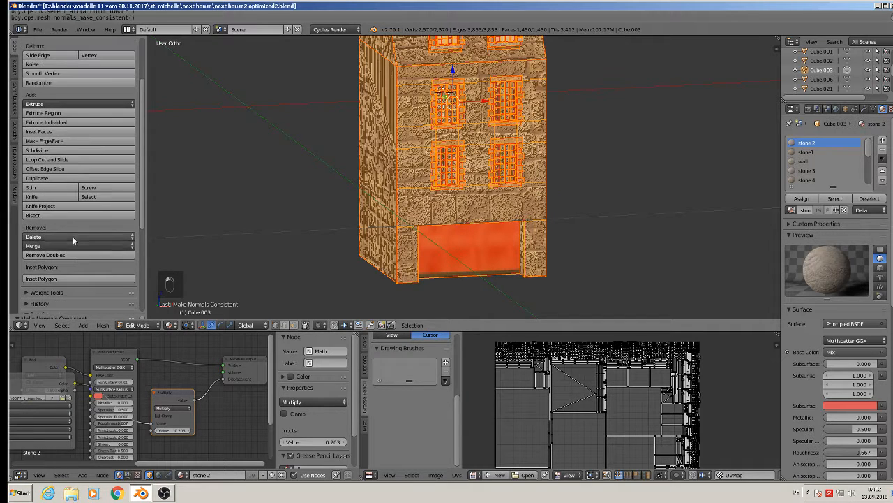
pyautogui.click(70, 257)
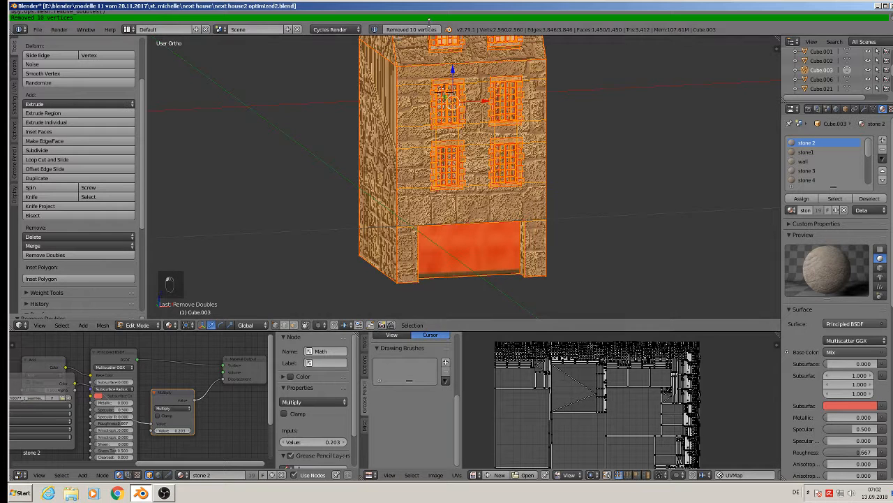
# Step: Clean up the house mesh by deleting loose geometry, and return to Object Mode
pyautogui.click(103, 325)
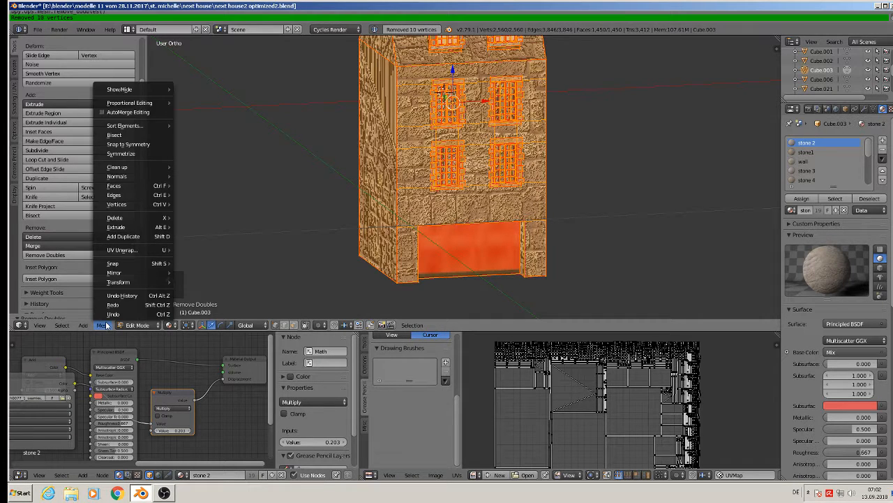
pyautogui.moveTo(157, 166)
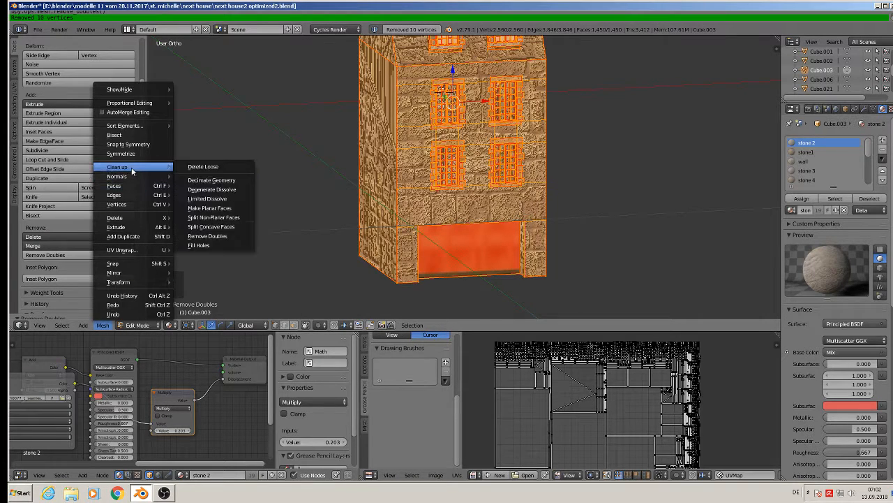
pyautogui.click(210, 167)
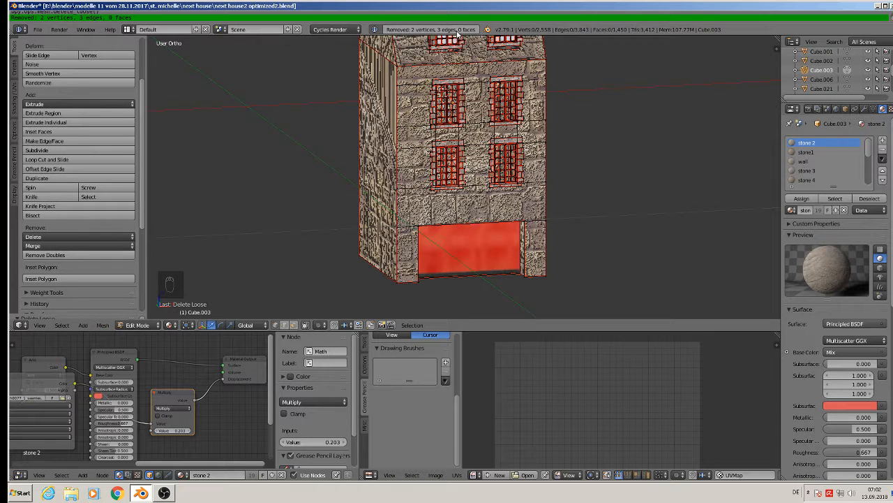
pyautogui.press('Tab')
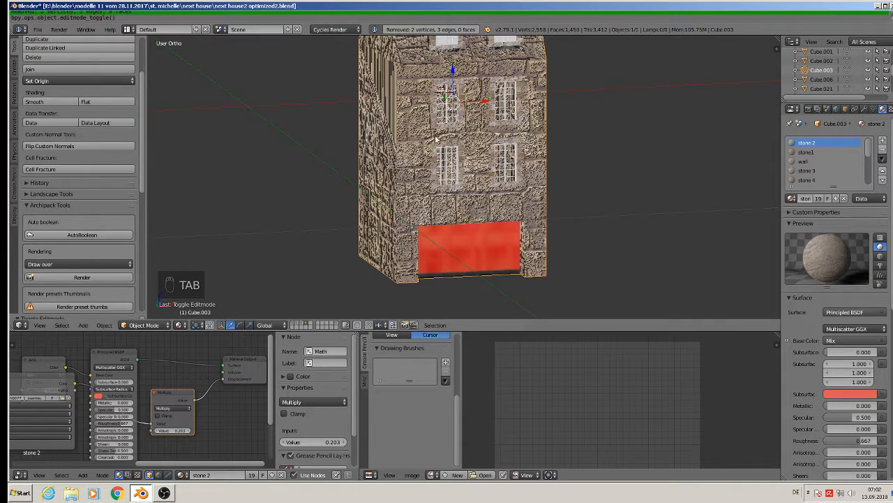
# Step: Save the scene as a new version named next house2 optimized3.blend
pyautogui.click(37, 29)
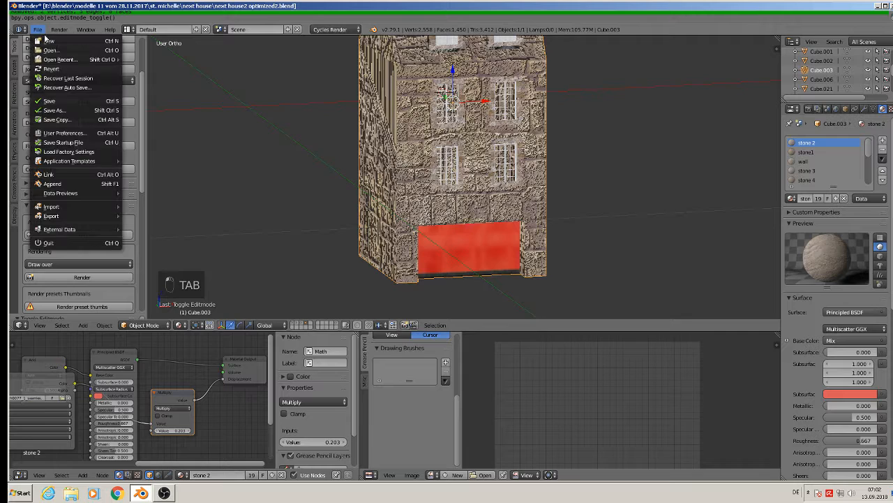
pyautogui.click(82, 110)
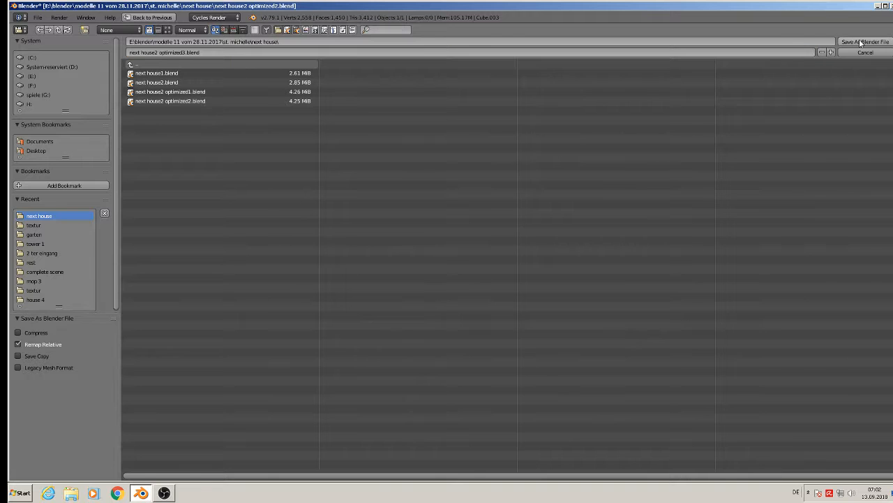
pyautogui.click(863, 42)
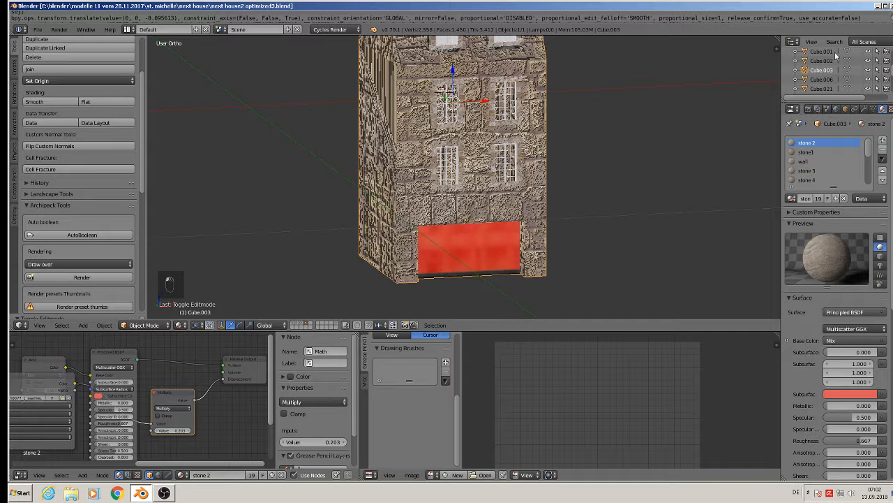
# Step: Show the second layer and delete all its leftover objects: the stone arch, the white window boxes and the separate white panel
pyautogui.click(292, 323)
pyautogui.scroll(-2, 401, 190)
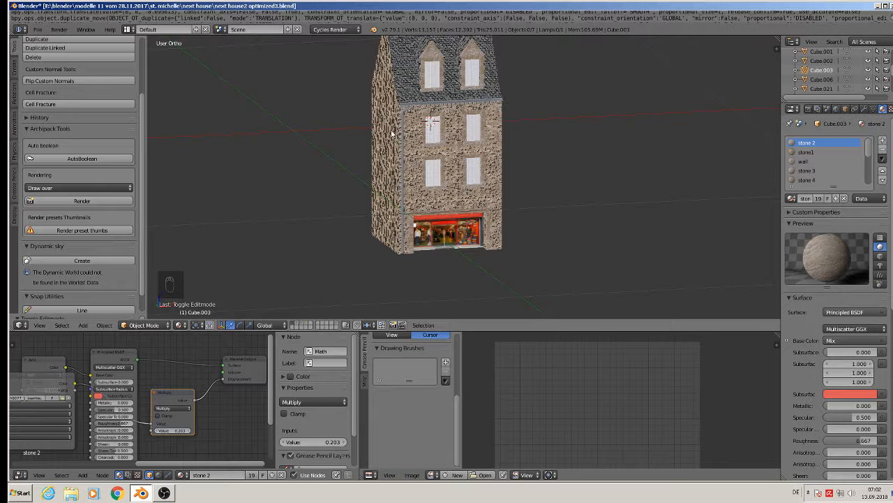
pyautogui.click(297, 325)
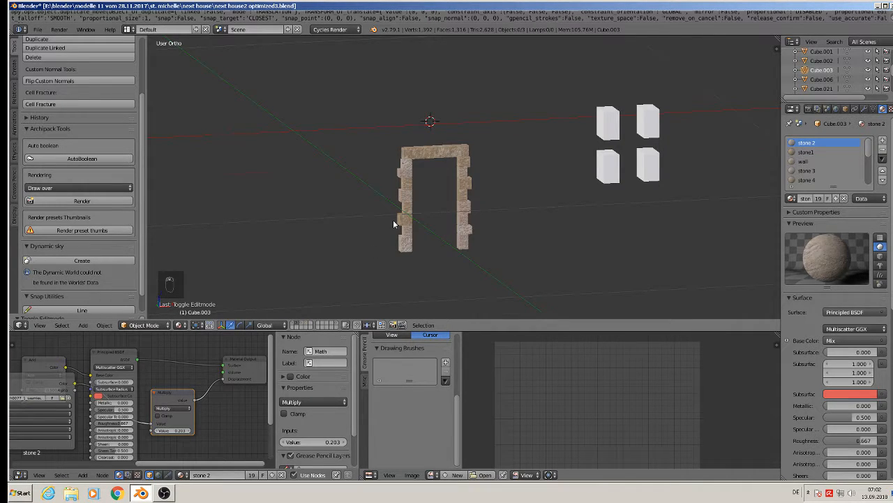
pyautogui.scroll(-5, 393, 224)
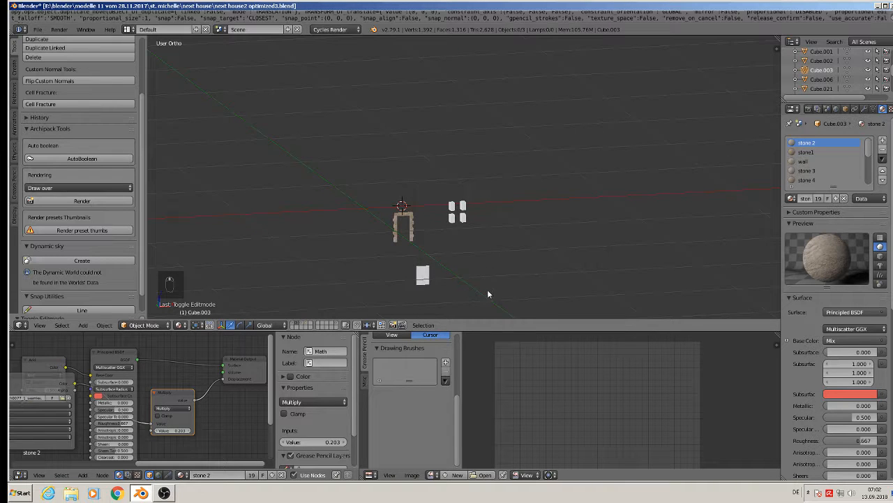
pyautogui.press('b')
pyautogui.moveTo(515, 308); pyautogui.dragTo(254, 127)
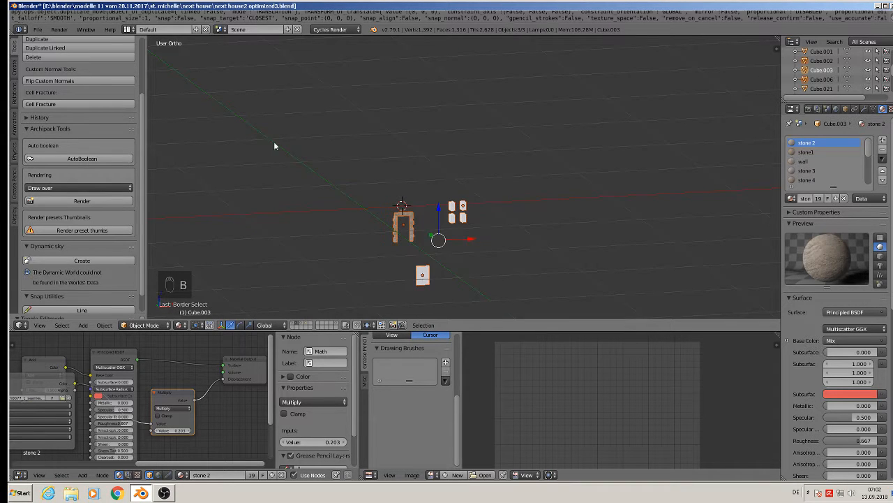
pyautogui.press('x')
pyautogui.click(277, 145)
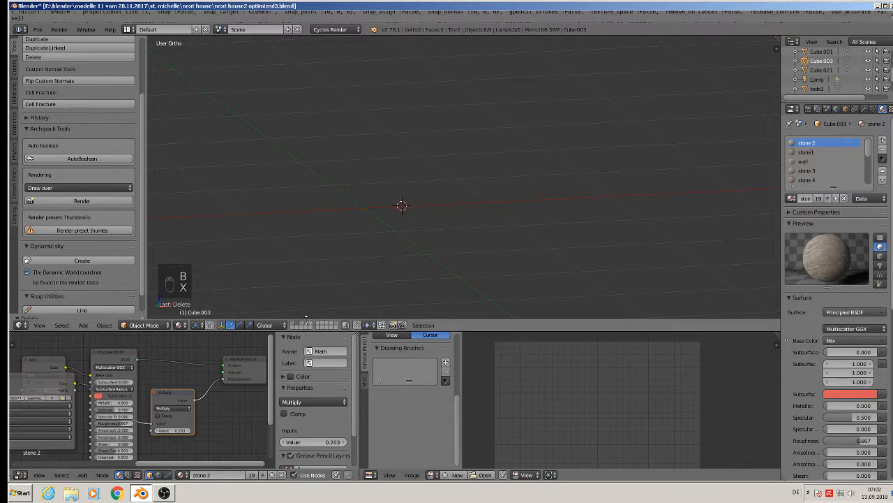
# Step: Show the third layer and open its combined dormer, window and gutter object in Edit Mode, with face selection reaching through hidden geometry
pyautogui.hotkey('ctrl', 'z')
pyautogui.scroll(4, 370, 262)
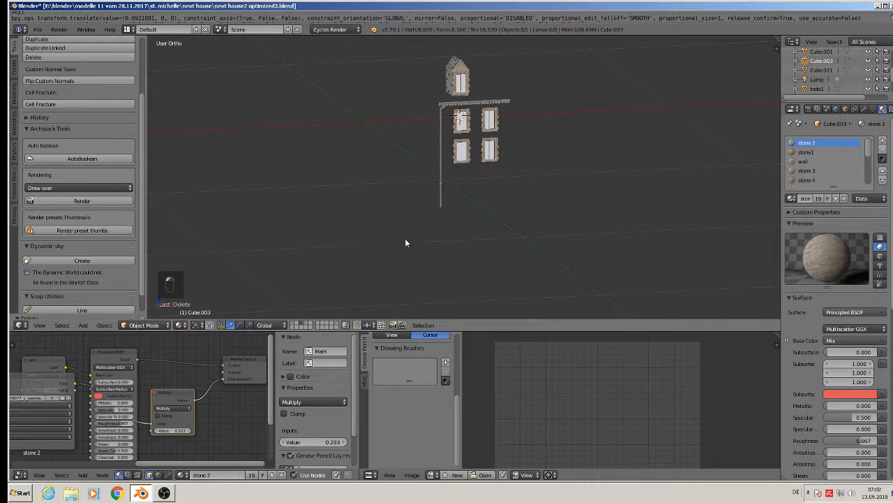
pyautogui.scroll(4, 463, 123)
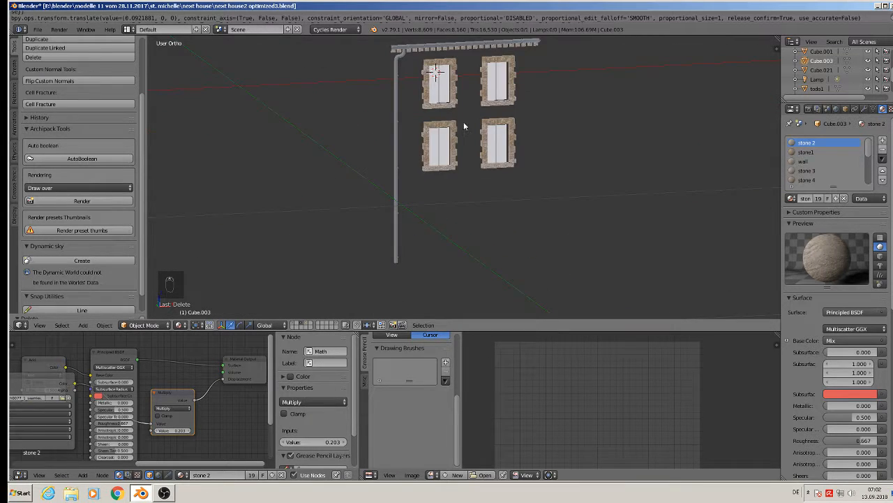
pyautogui.rightClick(427, 153)
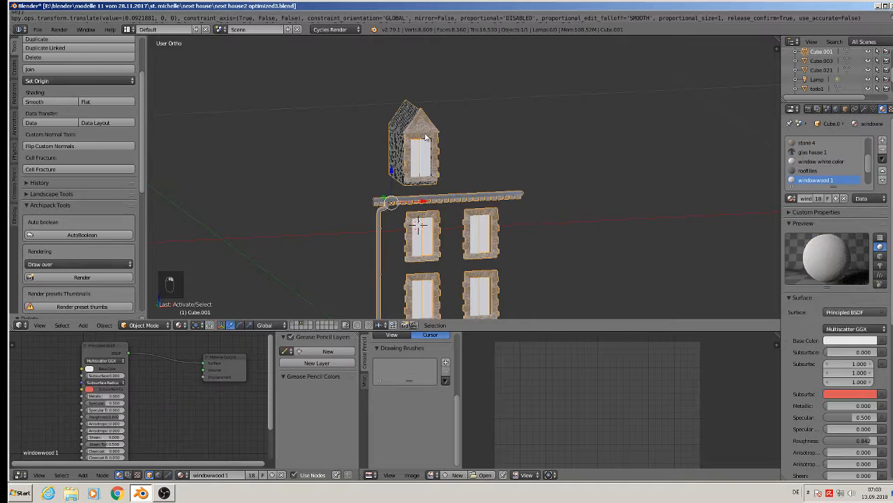
pyautogui.press('Tab')
pyautogui.moveTo(454, 165); pyautogui.dragTo(429, 169, button='middle')
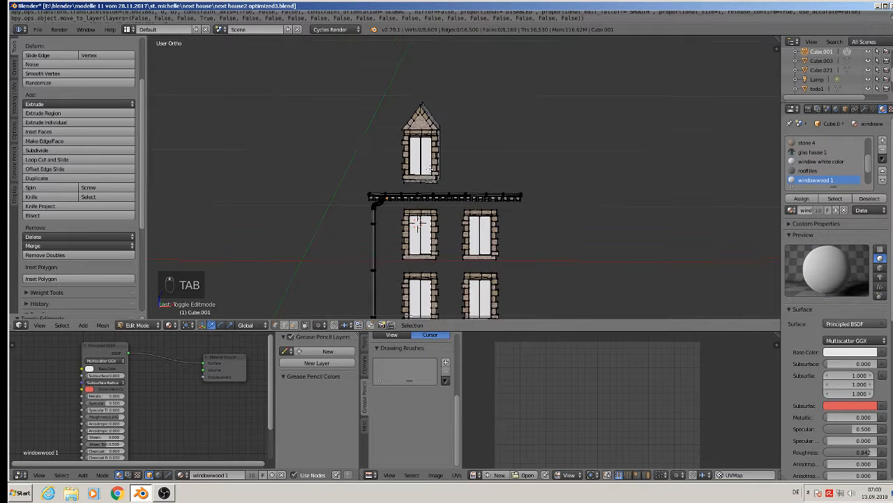
pyautogui.click(306, 325)
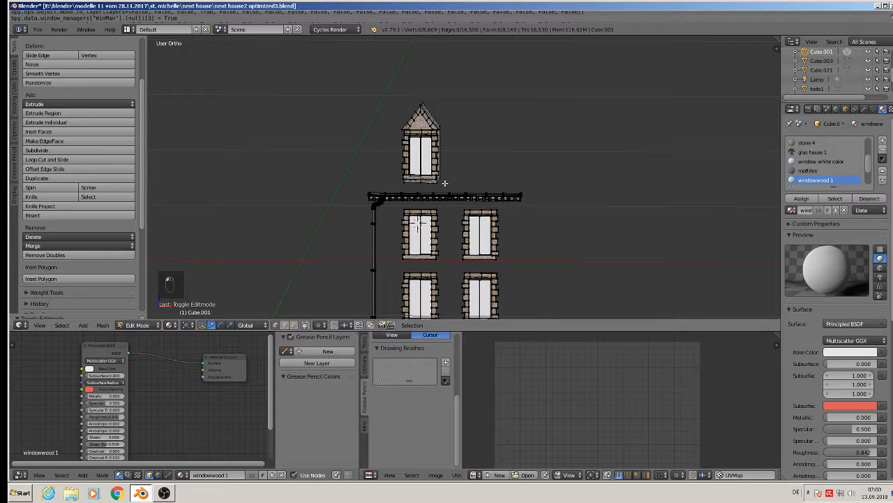
pyautogui.click(295, 326)
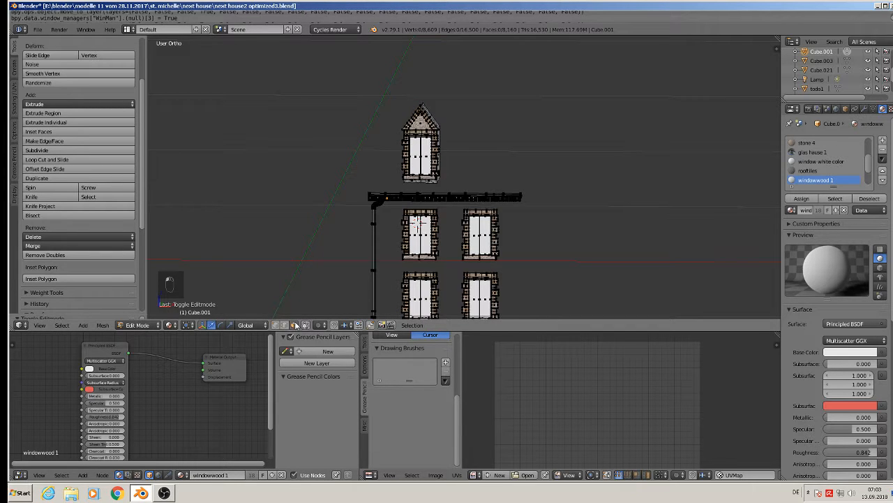
# Step: Delete the vertices of the dormer and of the four windows with their stone surrounds from the gutter object
pyautogui.press('b')
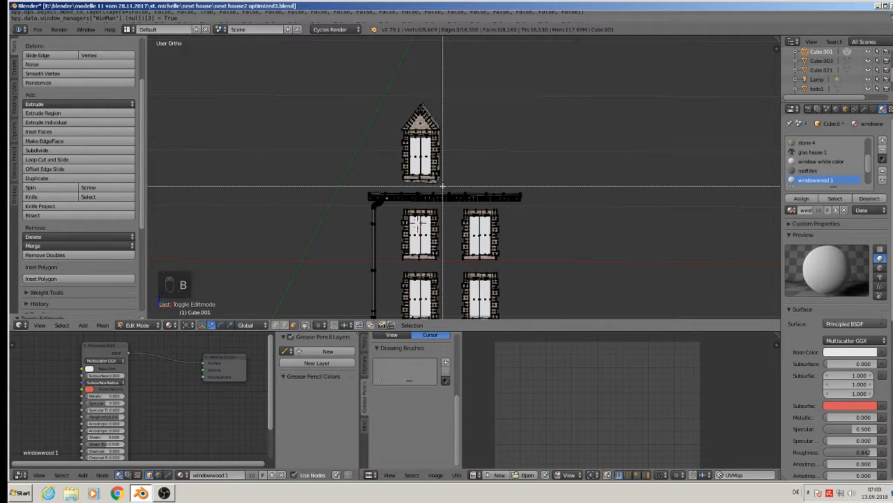
pyautogui.moveTo(448, 190); pyautogui.dragTo(357, 68)
pyautogui.press('x')
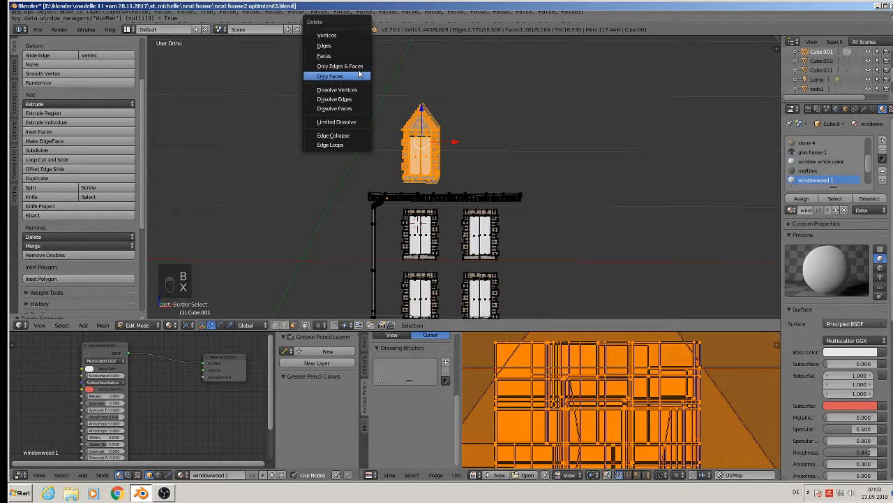
pyautogui.click(351, 35)
pyautogui.keyDown('shift'); pyautogui.scroll(-5, 559, 73); pyautogui.keyUp('shift')
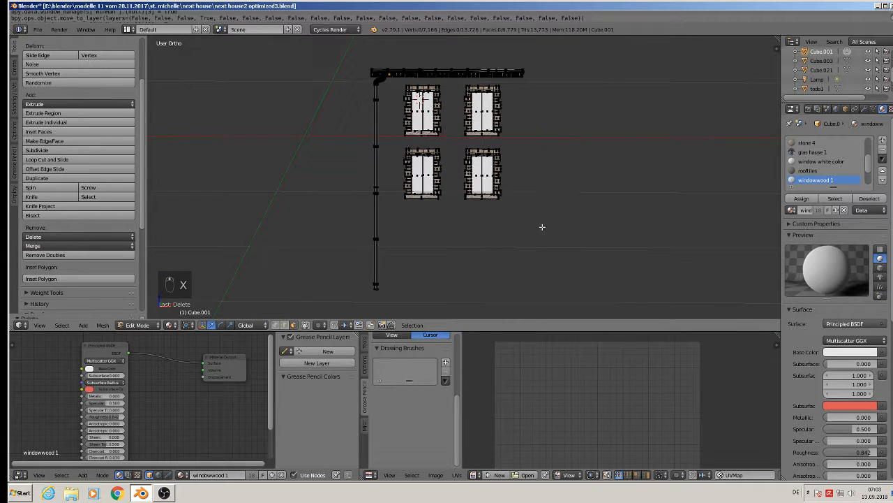
pyautogui.press('b')
pyautogui.moveTo(540, 231); pyautogui.dragTo(386, 80)
pyautogui.press('x')
pyautogui.click(377, 78)
# Step: Separate the linked geometry of the curved downpipe from the gutter into its own object and select that pipe in Object Mode
pyautogui.scroll(5, 394, 84)
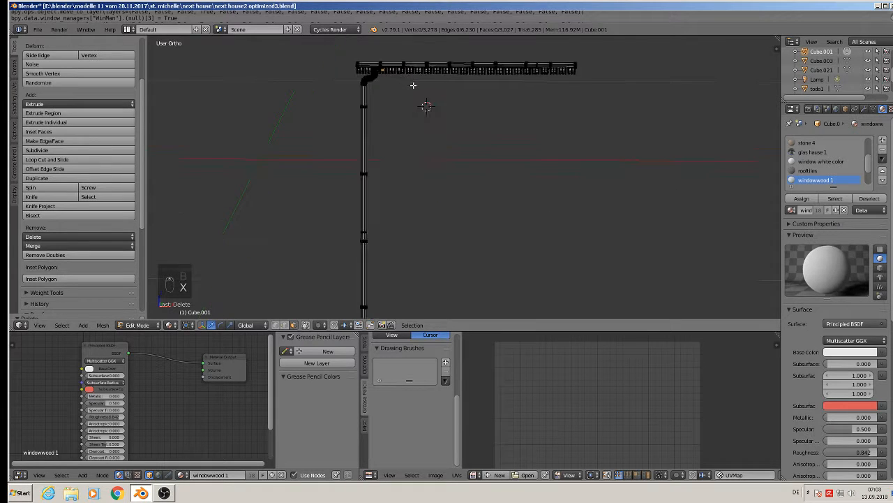
pyautogui.keyDown('shift'); pyautogui.moveTo(325, 79); pyautogui.dragTo(429, 192, button='middle'); pyautogui.keyUp('shift')
pyautogui.scroll(4, 368, 138)
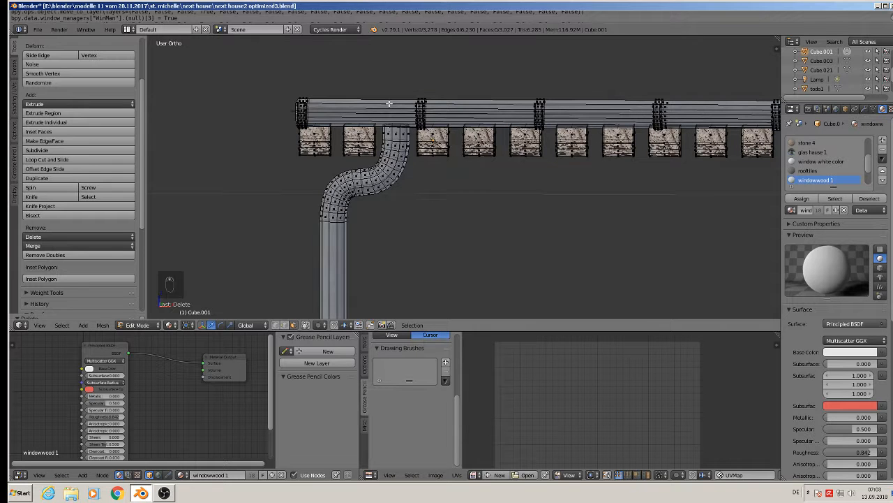
pyautogui.press('l')
pyautogui.scroll(-8, 413, 194)
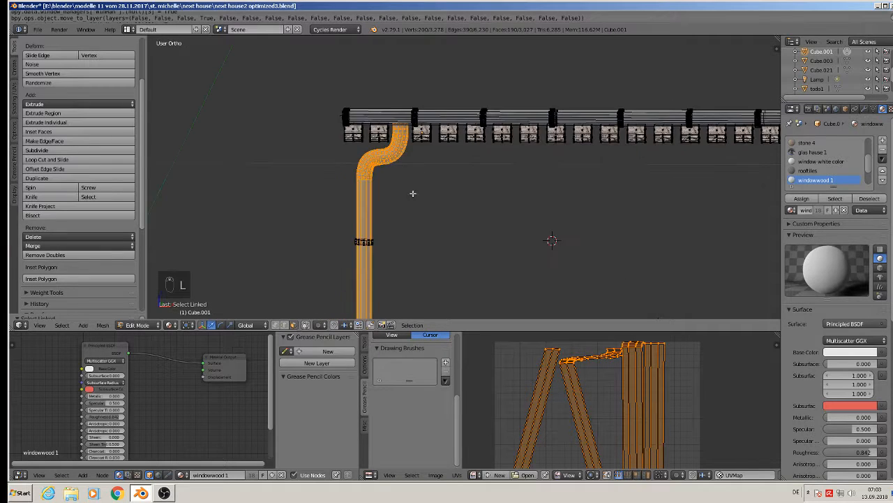
pyautogui.scroll(2, 414, 232)
pyautogui.scroll(3, 414, 236)
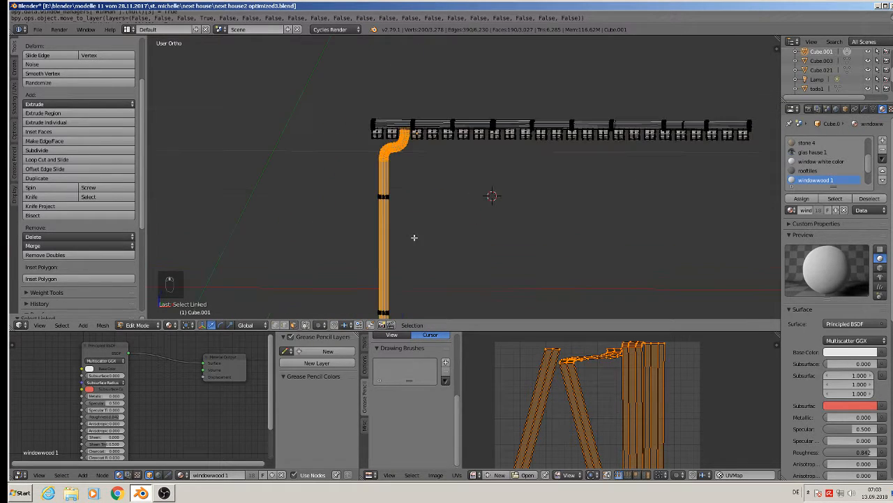
pyautogui.scroll(-4, 411, 235)
pyautogui.keyDown('shift'); pyautogui.moveTo(471, 266); pyautogui.dragTo(292, 168, button='middle'); pyautogui.keyUp('shift')
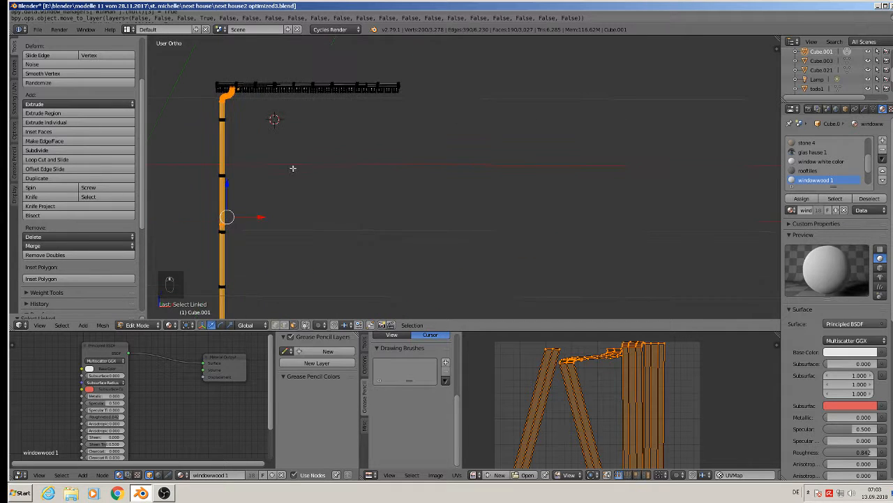
pyautogui.press('p')
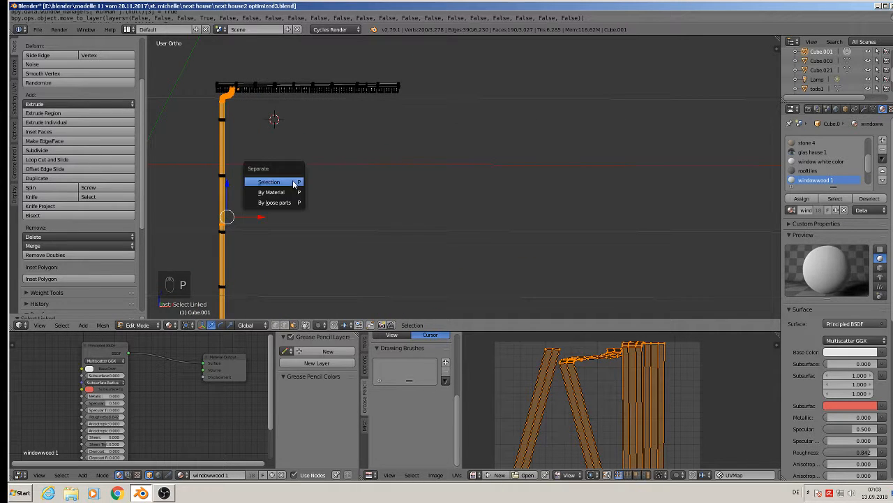
pyautogui.click(269, 181)
pyautogui.press('Tab')
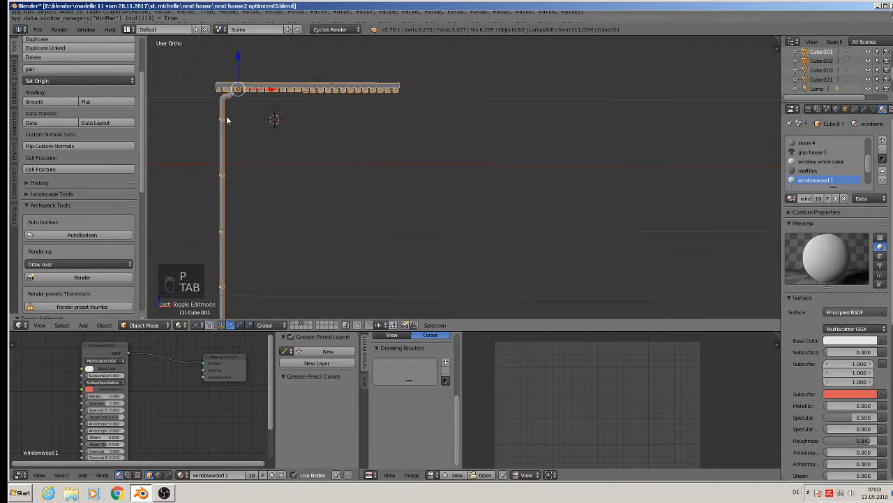
pyautogui.rightClick(223, 112)
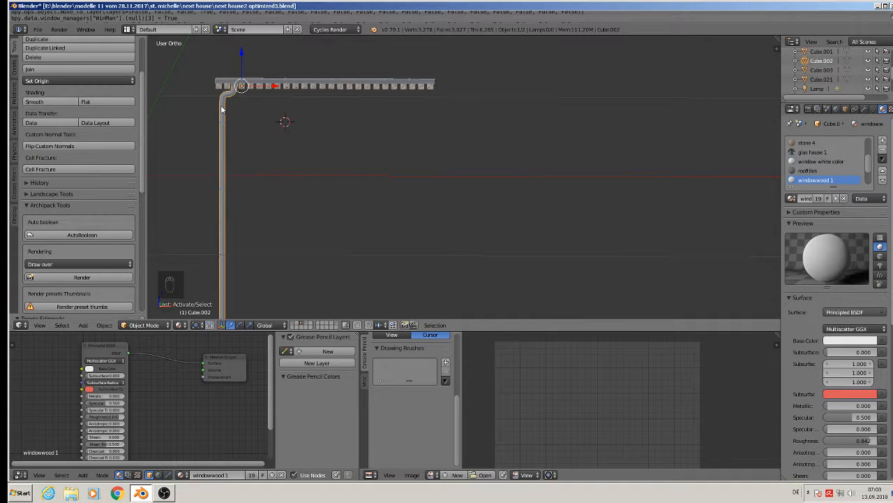
# Step: Move the separated downpipe to a layer of its own and show only that layer
pyautogui.press('m')
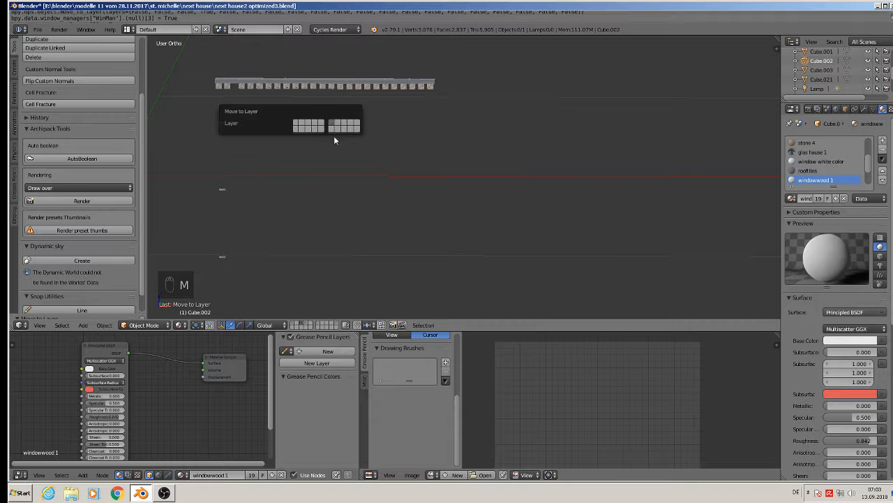
pyautogui.click(335, 130)
pyautogui.scroll(13, 225, 63)
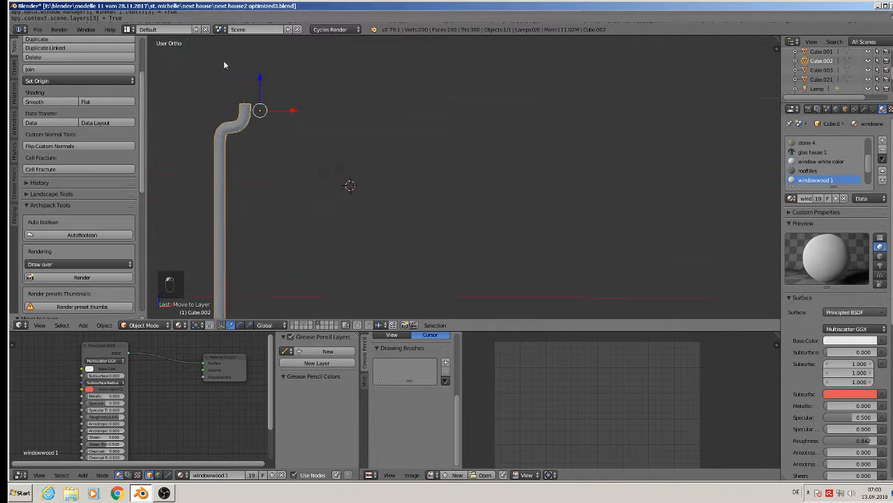
# Step: Open the downpipe in Edit Mode and select all of its geometry
pyautogui.press('Tab')
pyautogui.keyDown('shift'); pyautogui.moveTo(332, 172); pyautogui.dragTo(484, 149, button='middle'); pyautogui.keyUp('shift')
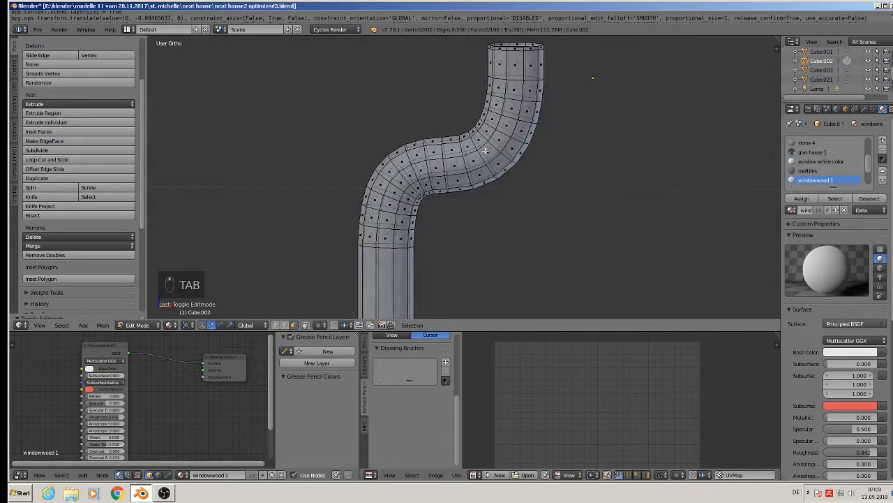
pyautogui.press('a')
pyautogui.press('a')
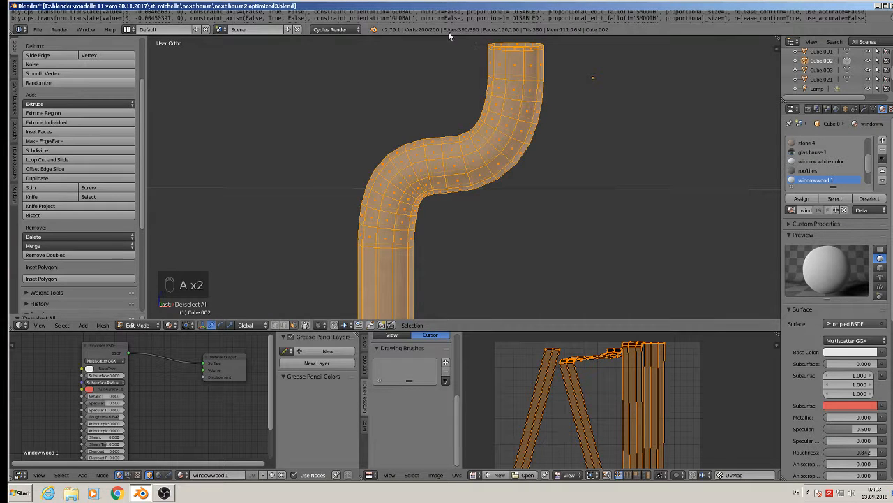
# Step: Enlarge the 3D view over the node and UV editors and examine the pipe's mesh along its length
pyautogui.scroll(-4, 493, 124)
pyautogui.scroll(-8, 493, 125)
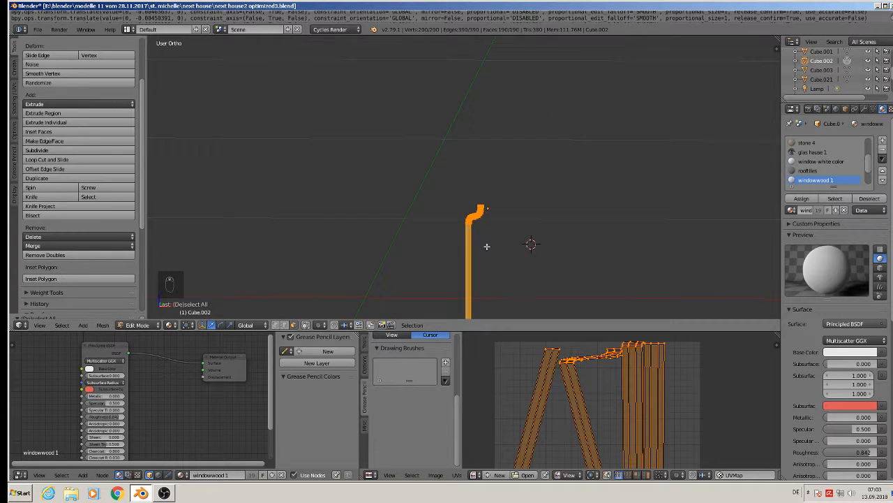
pyautogui.keyDown('shift'); pyautogui.moveTo(497, 251); pyautogui.dragTo(399, 79, button='middle'); pyautogui.keyUp('shift')
pyautogui.scroll(-3, 393, 101)
pyautogui.scroll(8, 389, 155)
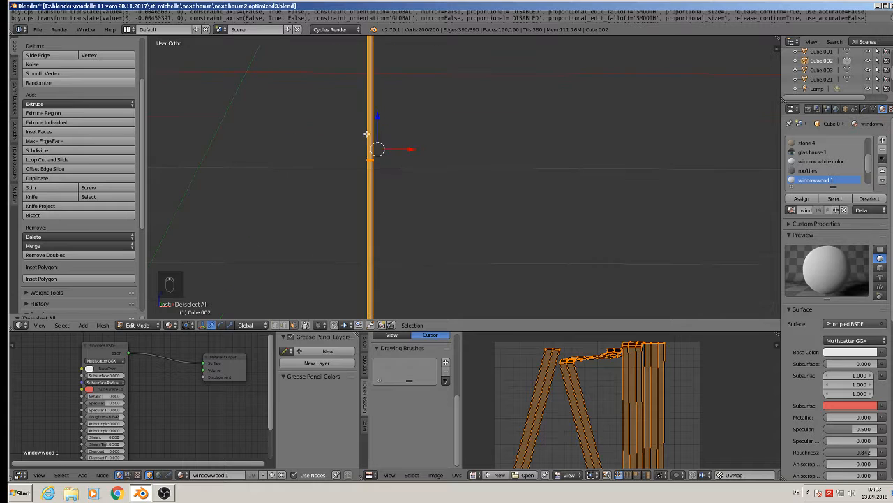
pyautogui.scroll(2, 360, 122)
pyautogui.keyDown('shift'); pyautogui.moveTo(361, 118); pyautogui.dragTo(343, 200, button='middle'); pyautogui.keyUp('shift')
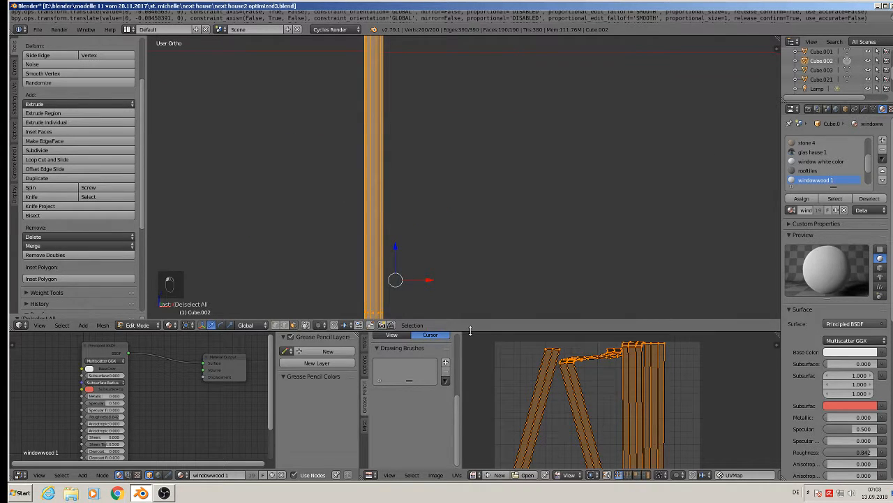
pyautogui.moveTo(468, 328); pyautogui.dragTo(475, 455)
pyautogui.scroll(-3, 329, 161)
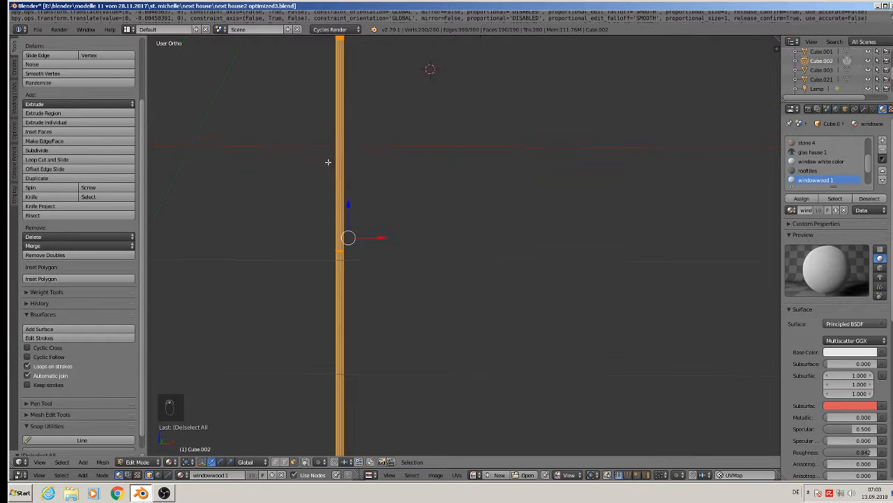
pyautogui.moveTo(339, 138); pyautogui.dragTo(418, 101, button='middle')
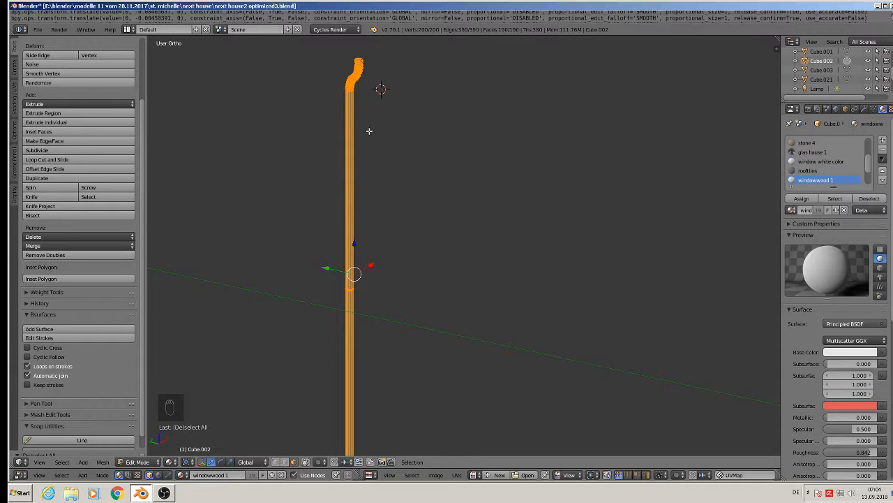
pyautogui.scroll(5, 359, 112)
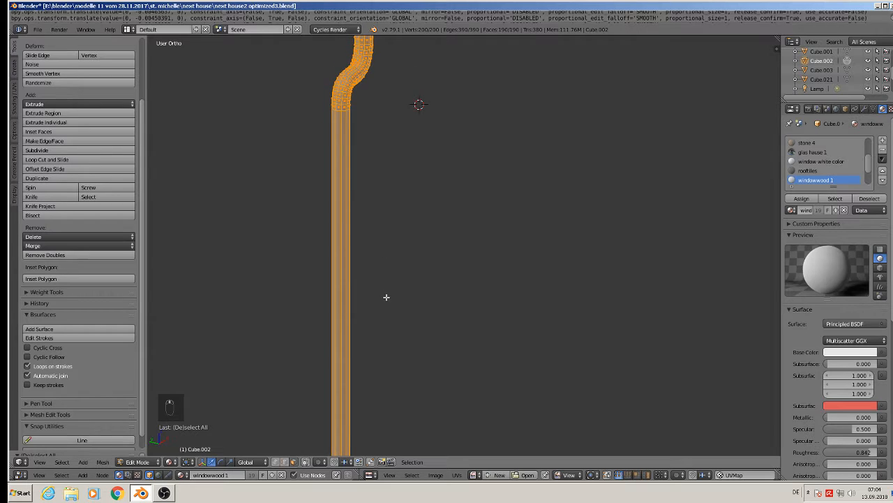
pyautogui.scroll(3, 332, 123)
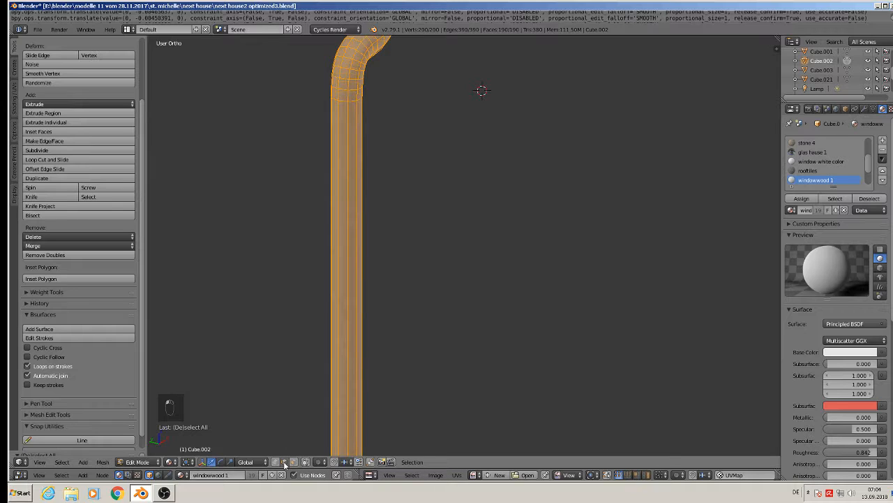
# Step: Try to thin out the pipe by selecting every other lengthwise edge loop around it and deleting those edges
pyautogui.keyDown('alt'); pyautogui.rightClick(351, 250); pyautogui.keyUp('alt')
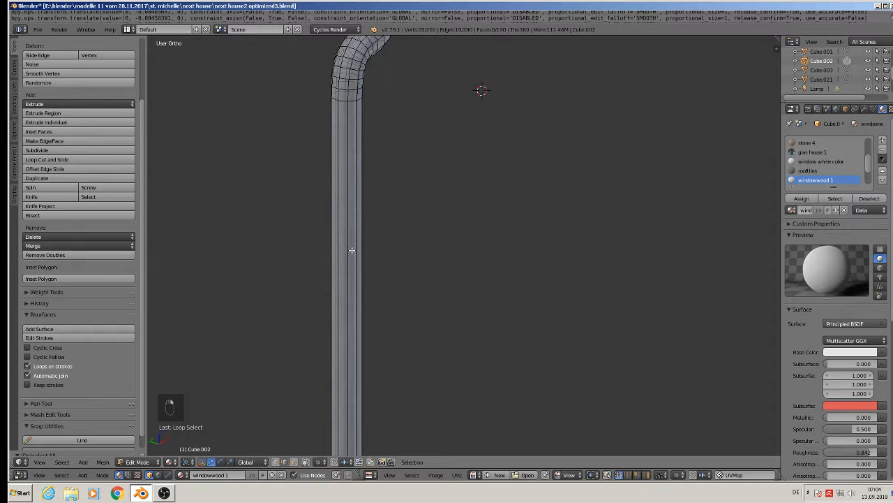
pyautogui.moveTo(363, 229); pyautogui.dragTo(291, 286, button='middle')
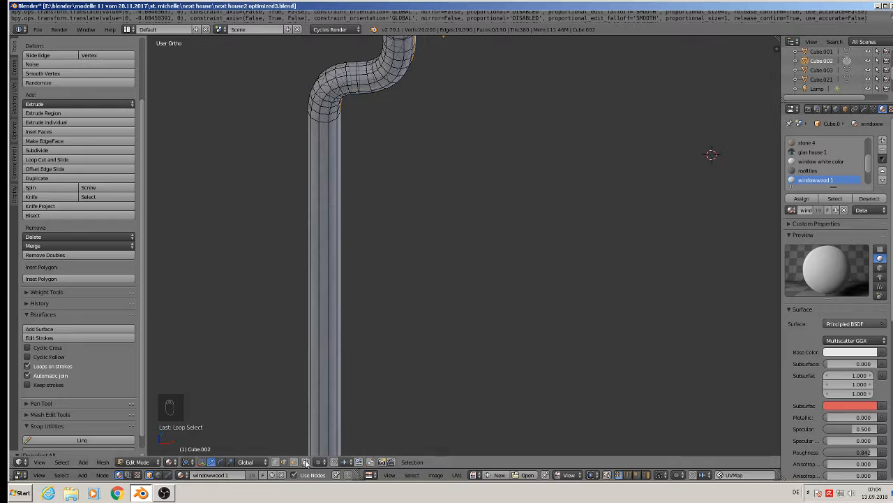
pyautogui.moveTo(369, 266); pyautogui.dragTo(386, 184, button='middle')
pyautogui.moveTo(320, 186); pyautogui.dragTo(454, 188, button='middle')
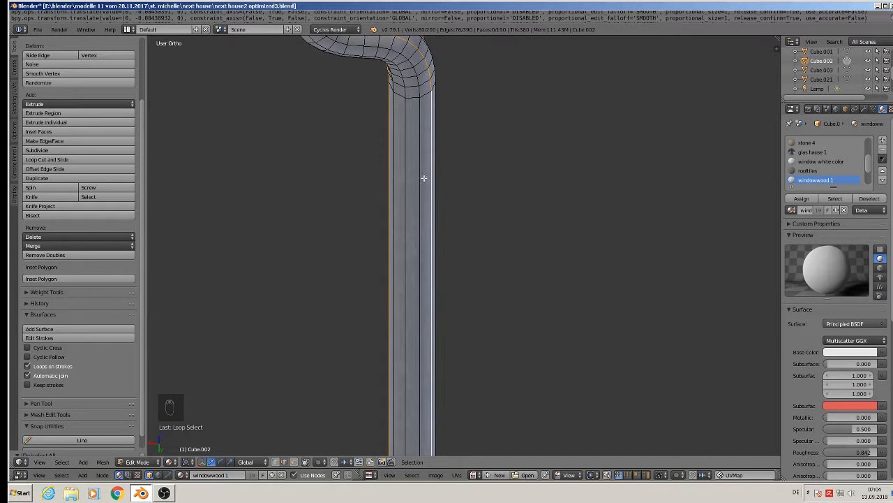
pyautogui.keyDown('alt'); pyautogui.keyDown('shift'); pyautogui.rightClick(405, 161); pyautogui.keyUp('shift'); pyautogui.keyUp('alt')
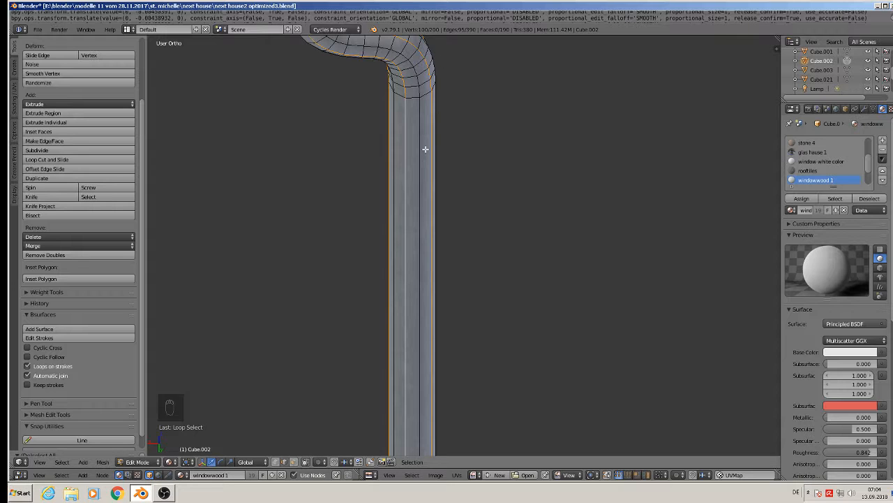
pyautogui.press('x')
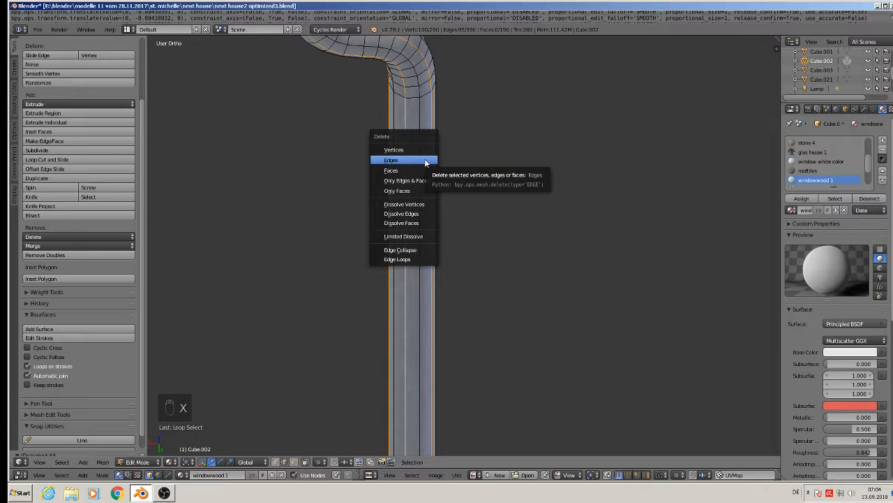
pyautogui.click(424, 161)
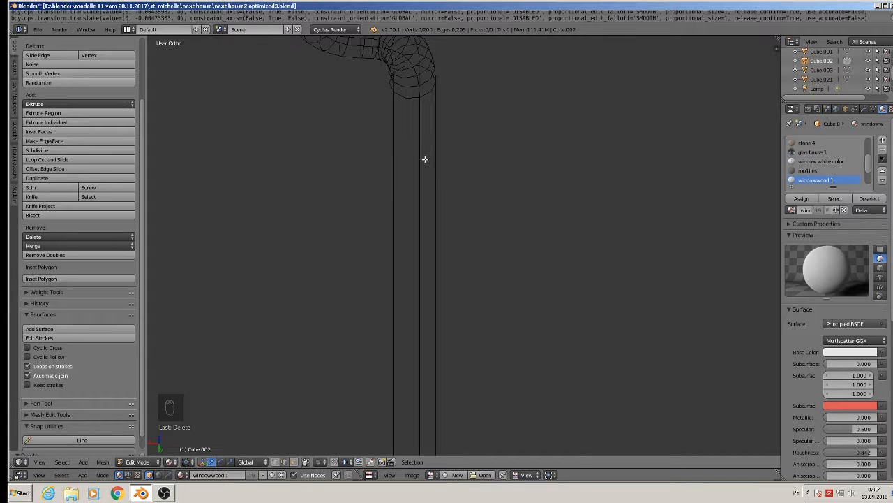
# Step: Examine the pipe's remaining geometry from several sides in Object Mode and Edit Mode, with all of it selected
pyautogui.scroll(-3, 425, 159)
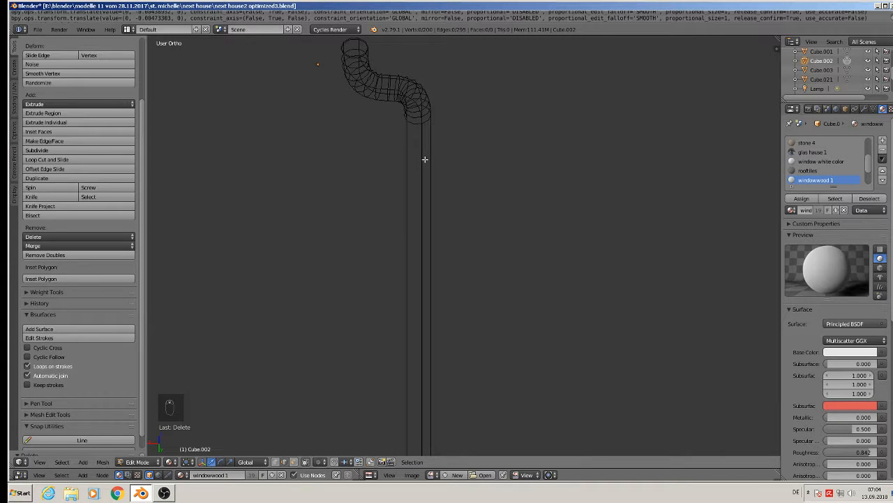
pyautogui.moveTo(424, 159)
pyautogui.mouseDown(button='middle')
pyautogui.moveTo(349, 163)
pyautogui.moveTo(313, 144)
pyautogui.moveTo(423, 175)
pyautogui.mouseUp(button='middle')
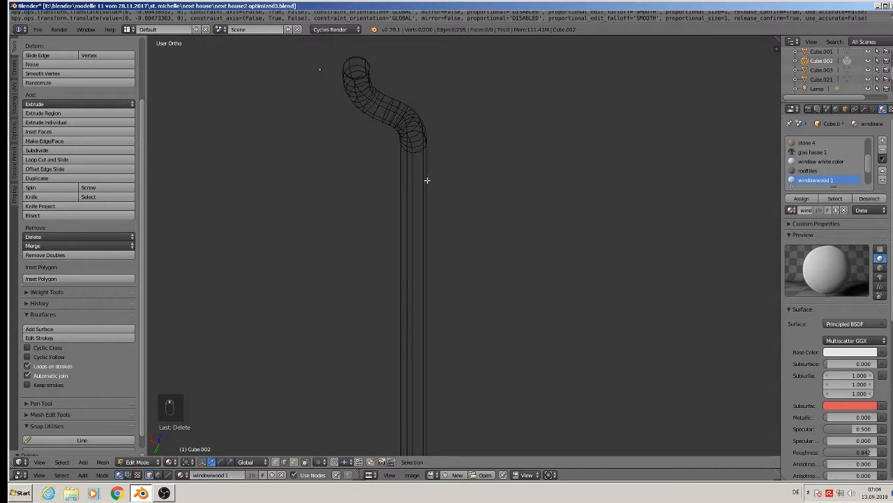
pyautogui.press('Tab')
pyautogui.press('a')
pyautogui.press('a')
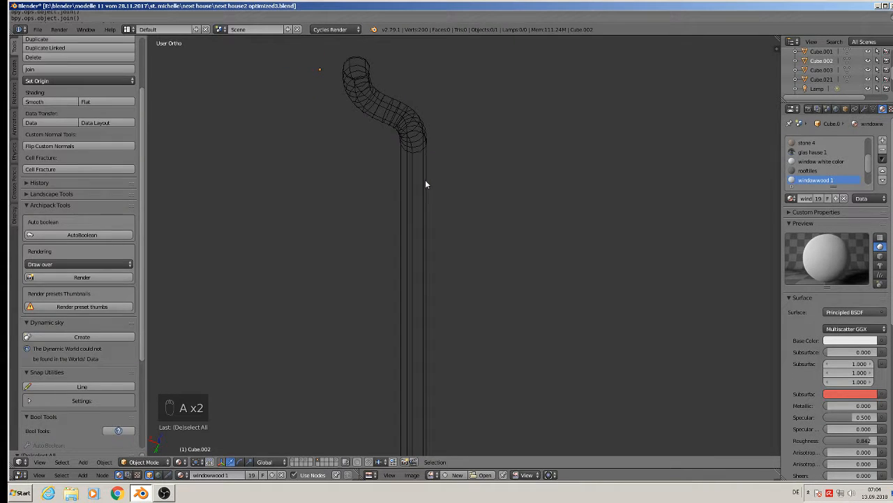
pyautogui.press('Tab')
pyautogui.press('a')
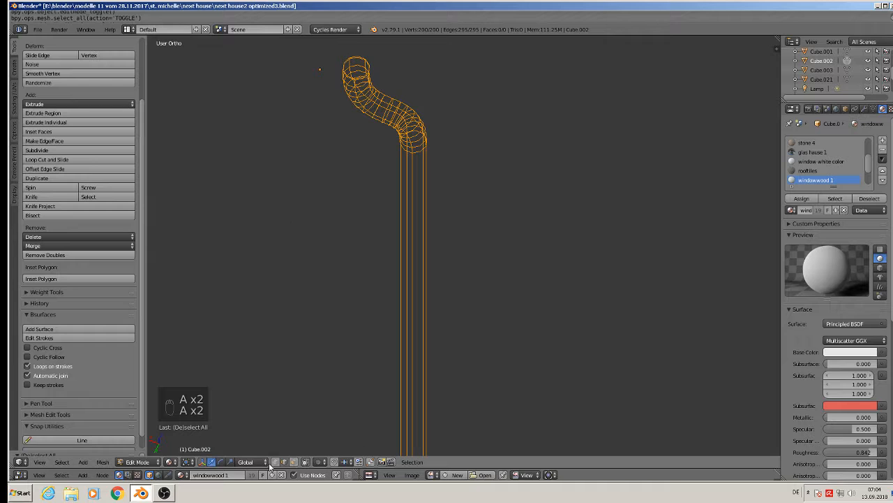
pyautogui.moveTo(342, 290); pyautogui.dragTo(309, 266, button='middle')
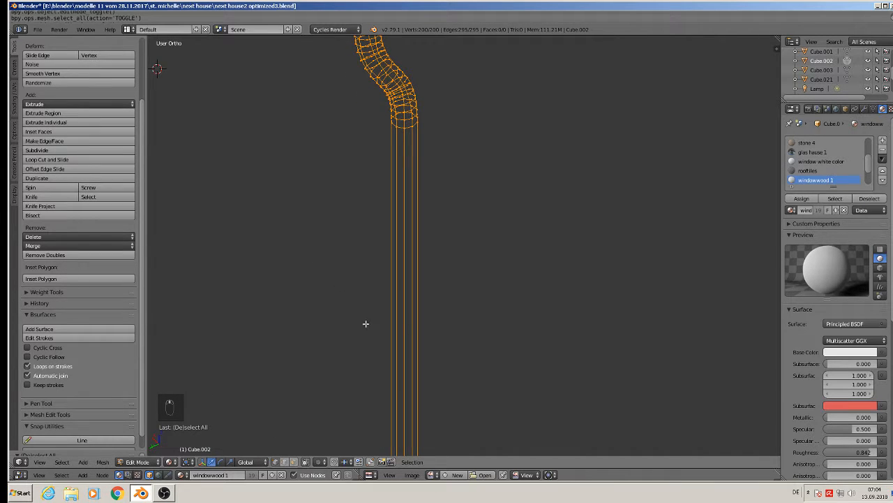
pyautogui.moveTo(365, 323); pyautogui.dragTo(277, 299, button='middle')
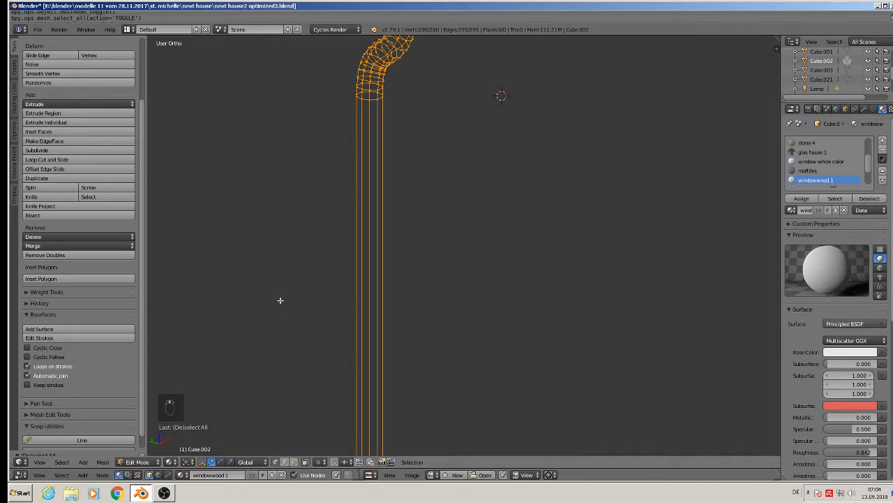
# Step: Undo the deletion of the pipe's lengthwise edges
pyautogui.hotkey('ctrl', 'z')
pyautogui.hotkey('ctrl', 'z')
pyautogui.hotkey('ctrl', 'z')
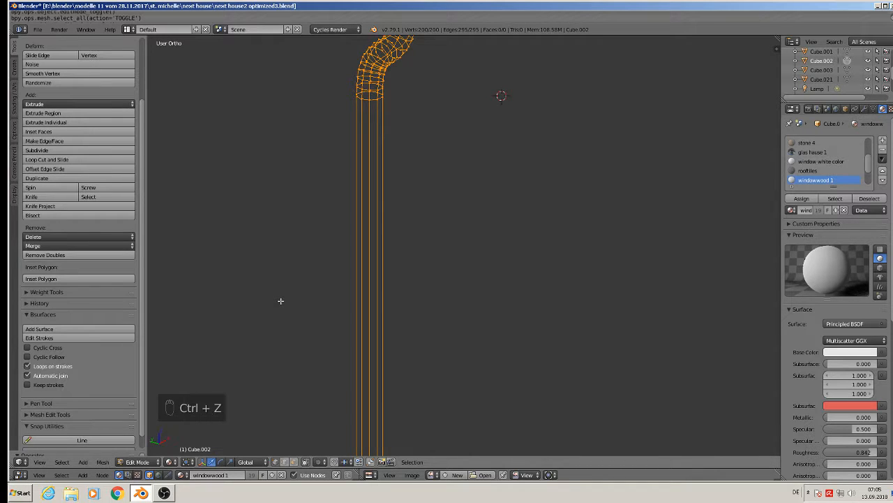
pyautogui.hotkey('ctrl', 'z')
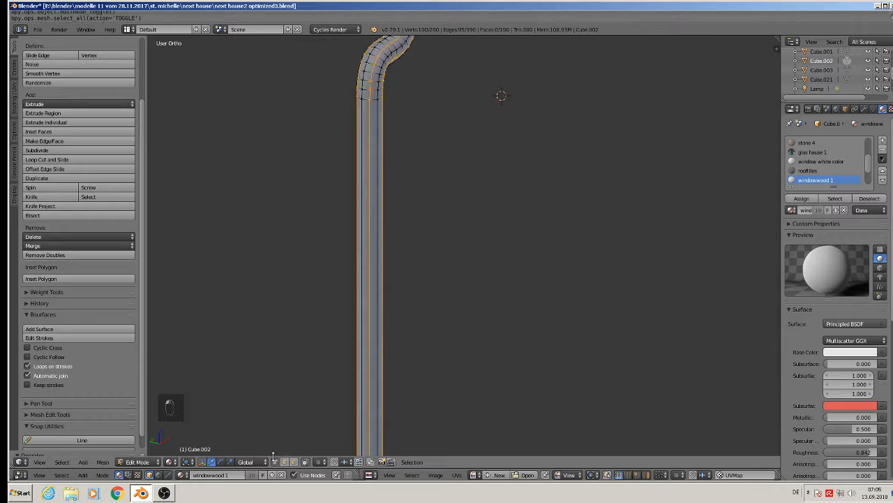
# Step: Select one lengthwise edge loop in the middle of the pipe's visible side and remove it with Dissolve Edges
pyautogui.press('a')
pyautogui.press('a')
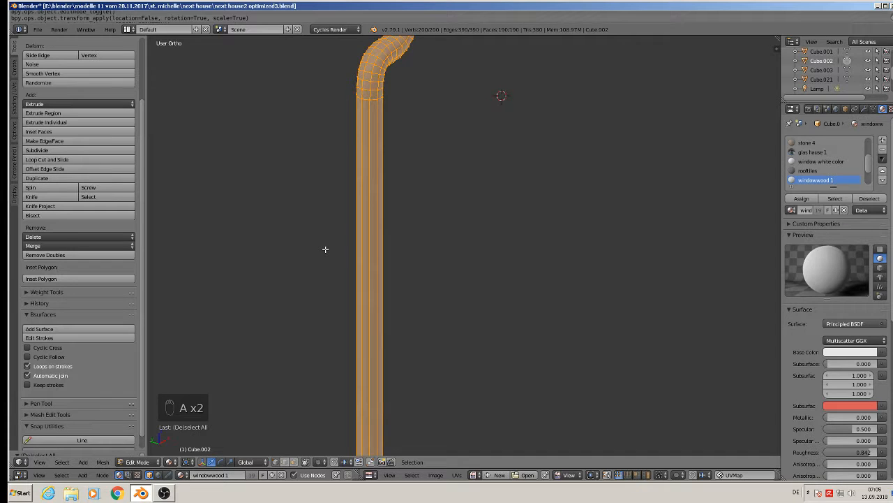
pyautogui.keyDown('alt'); pyautogui.rightClick(372, 151); pyautogui.keyUp('alt')
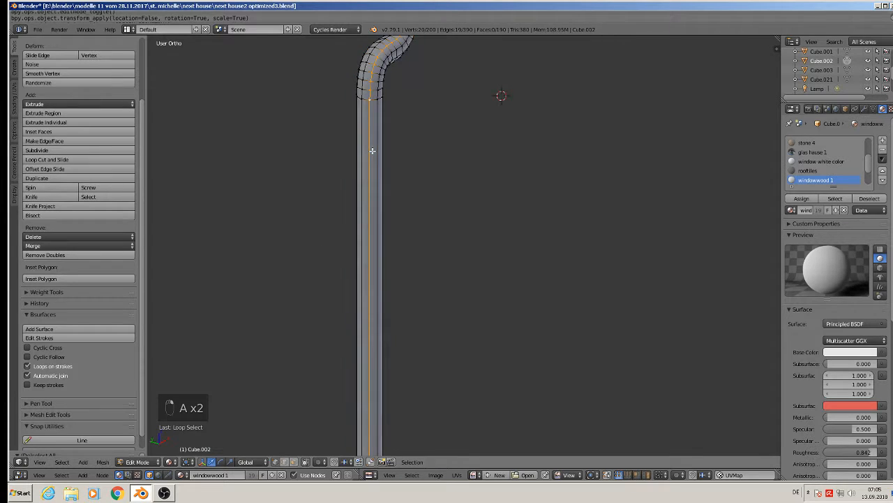
pyautogui.press('a')
pyautogui.press('a')
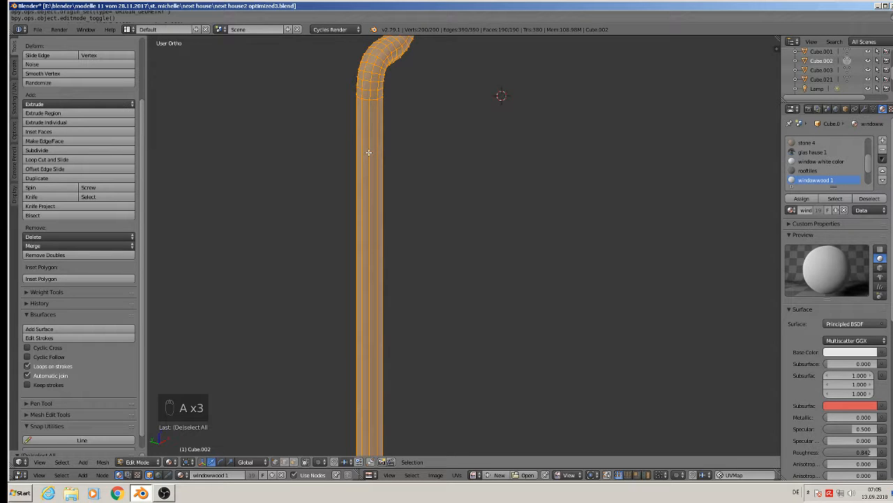
pyautogui.keyDown('alt'); pyautogui.rightClick(369, 152); pyautogui.keyUp('alt')
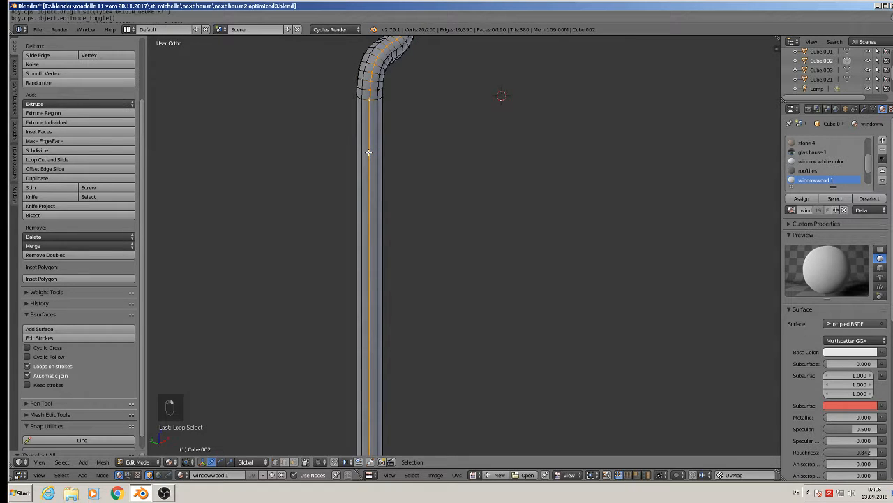
pyautogui.press('x')
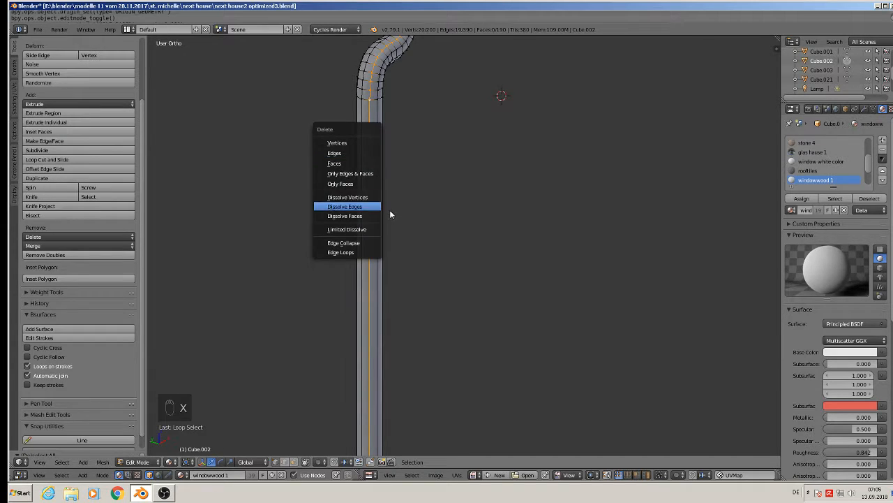
pyautogui.scroll(-3, 449, 127)
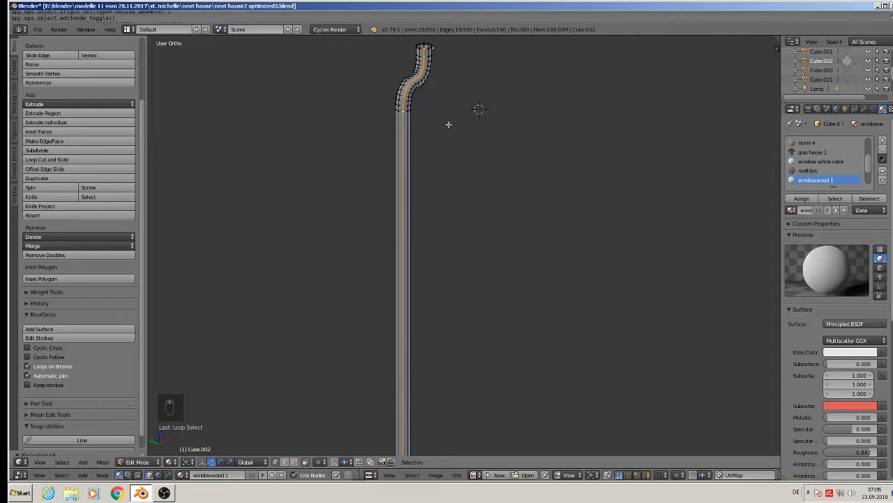
pyautogui.scroll(2, 449, 123)
pyautogui.press('x')
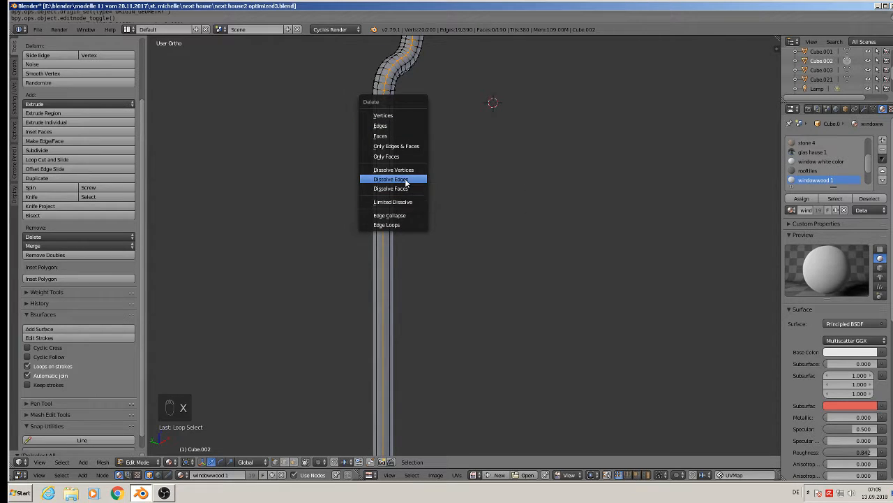
pyautogui.click(406, 181)
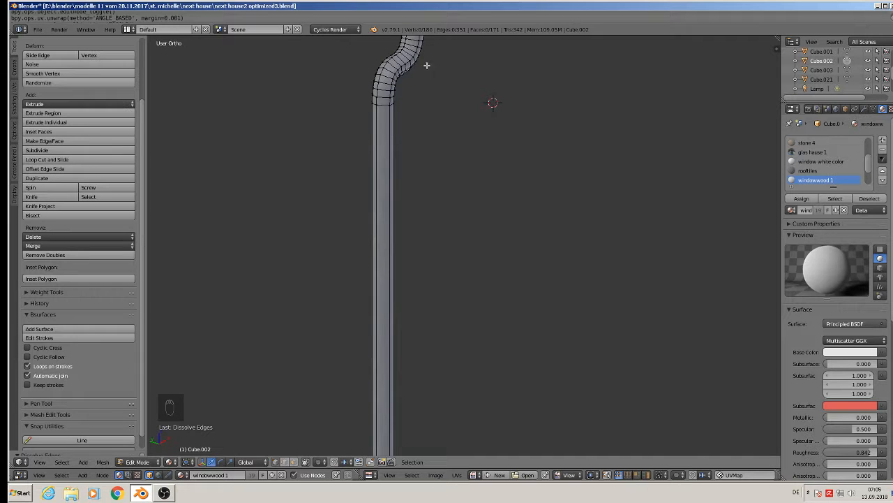
# Step: Select four more alternate lengthwise edge loops around the pipe and remove them with Dissolve Edges
pyautogui.scroll(3, 442, 144)
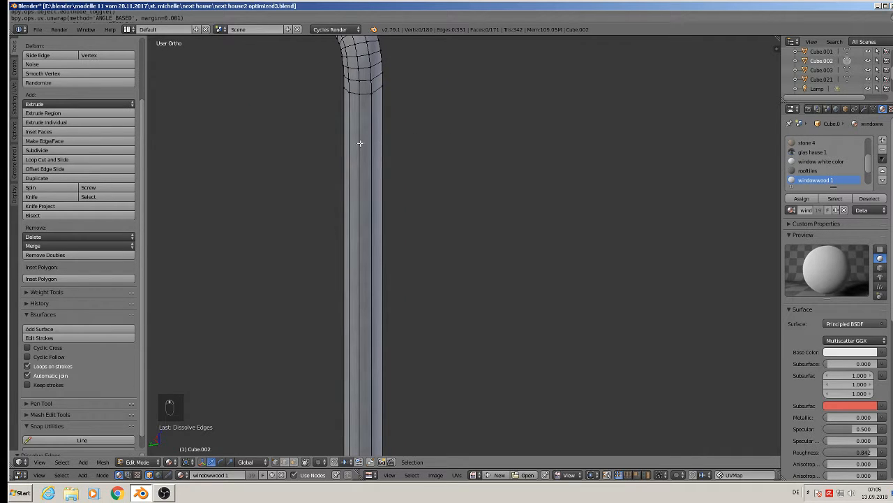
pyautogui.moveTo(359, 143); pyautogui.dragTo(428, 152, button='middle')
pyautogui.keyDown('alt'); pyautogui.click(405, 153); pyautogui.keyUp('alt')
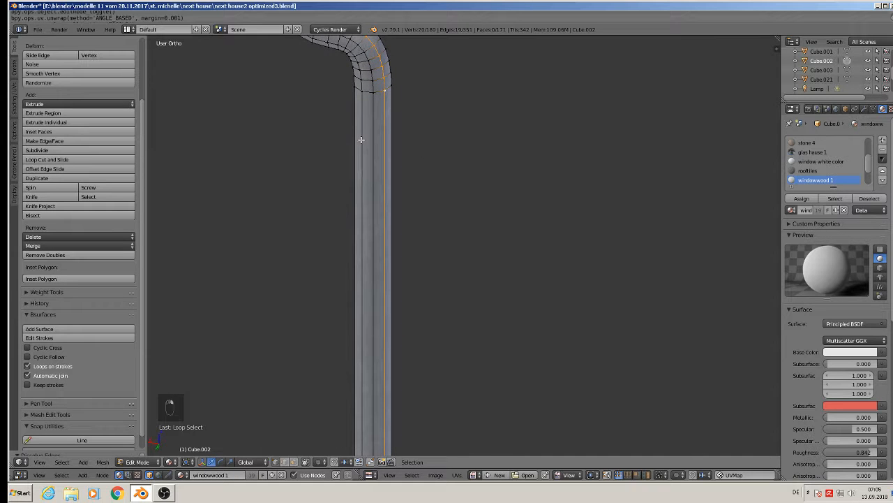
pyautogui.keyDown('alt'); pyautogui.click(361, 140); pyautogui.keyUp('alt')
pyautogui.keyDown('alt'); pyautogui.keyDown('shift'); pyautogui.click(383, 139); pyautogui.keyUp('shift'); pyautogui.keyUp('alt')
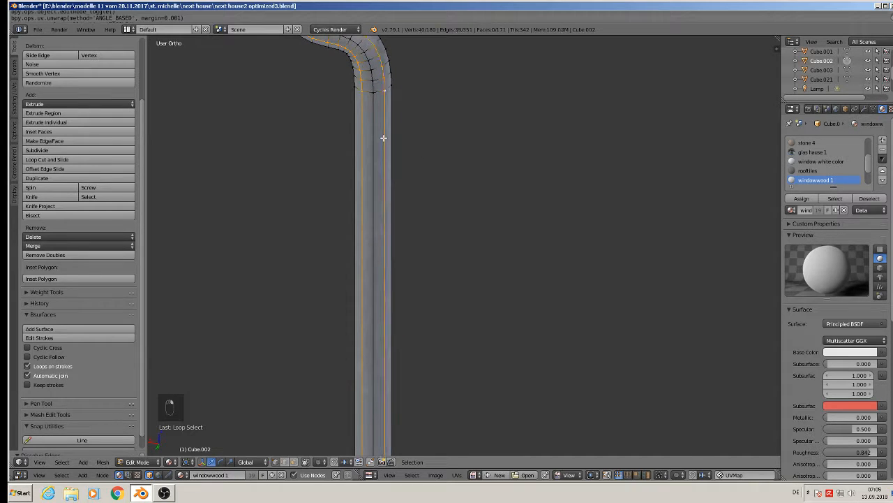
pyautogui.moveTo(370, 143); pyautogui.dragTo(425, 123, button='middle')
pyautogui.keyDown('alt'); pyautogui.keyDown('shift'); pyautogui.click(333, 131); pyautogui.keyUp('shift'); pyautogui.keyUp('alt')
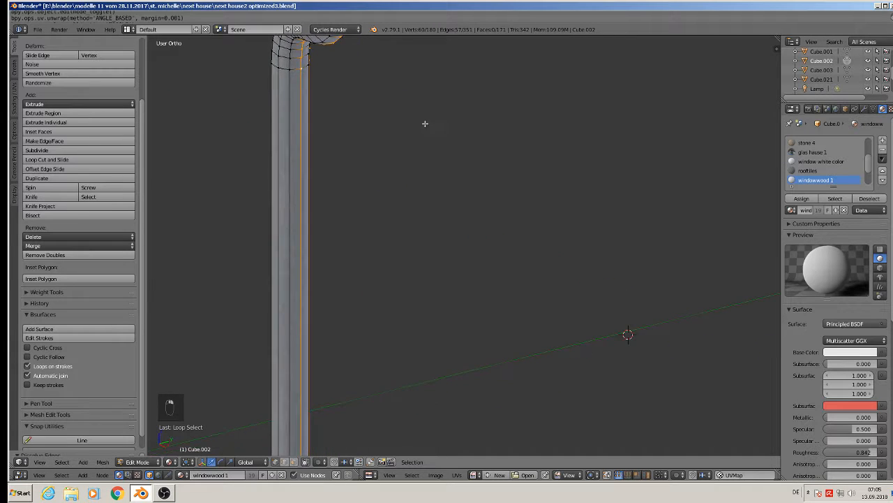
pyautogui.keyDown('alt'); pyautogui.keyDown('shift'); pyautogui.click(280, 125); pyautogui.keyUp('shift'); pyautogui.keyUp('alt')
pyautogui.press('x')
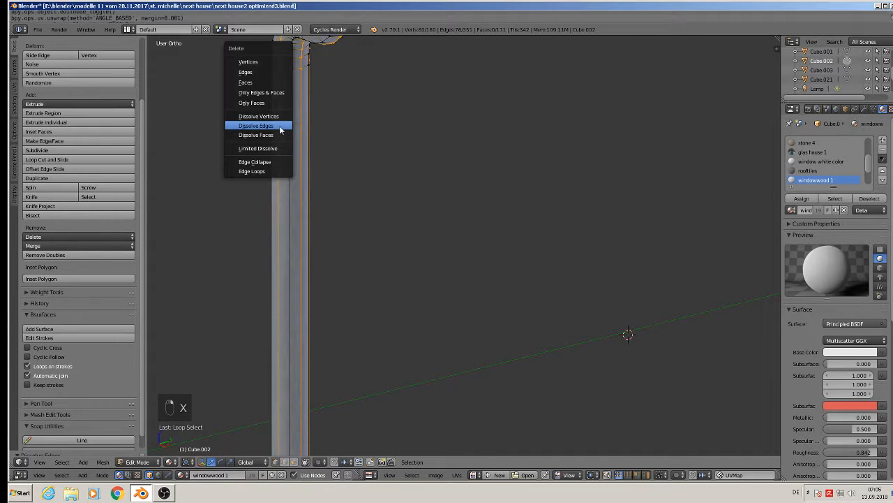
pyautogui.click(279, 125)
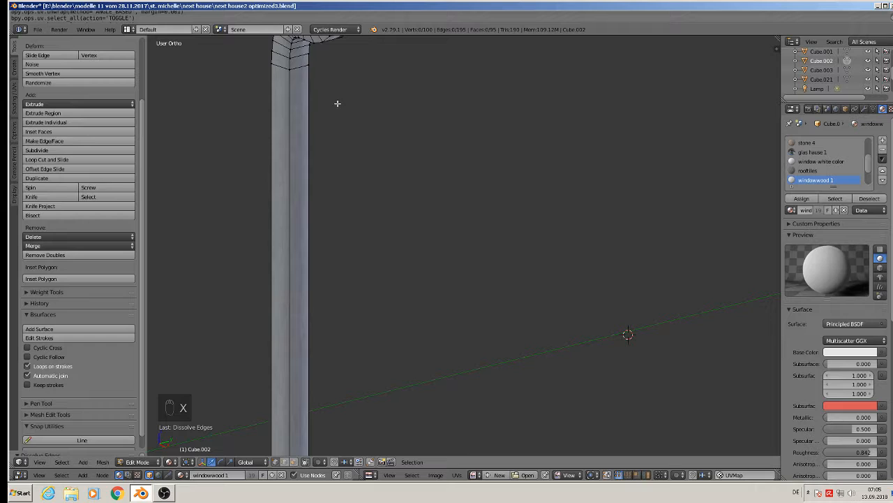
# Step: Inspect the simplified pipe from several sides in Edit Mode and Object Mode, checking the bend and the straight section
pyautogui.moveTo(337, 103); pyautogui.dragTo(572, 77, button='middle')
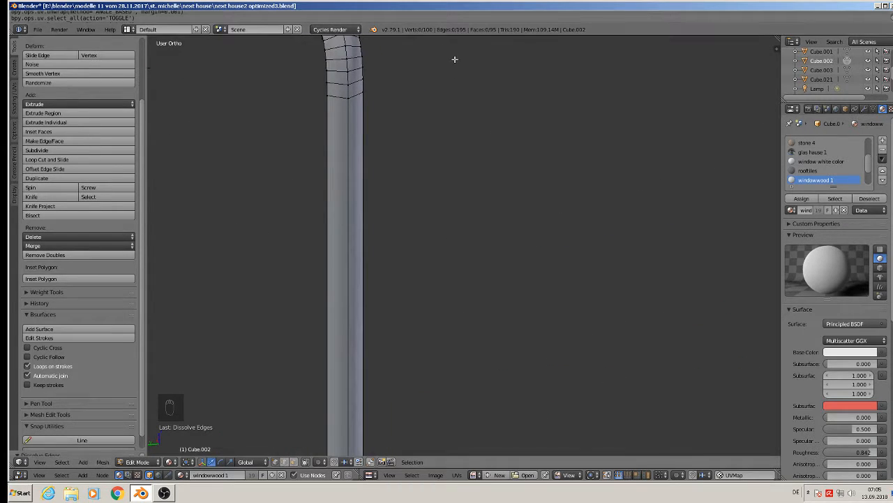
pyautogui.scroll(-3, 441, 146)
pyautogui.moveTo(440, 146); pyautogui.dragTo(518, 135, button='middle')
pyautogui.press('Tab')
pyautogui.scroll(3, 496, 171)
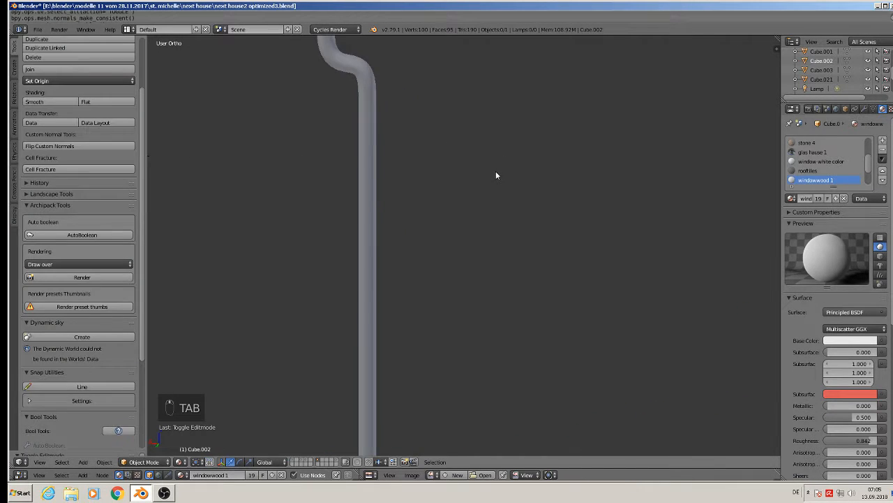
pyautogui.moveTo(496, 171)
pyautogui.mouseDown(button='middle')
pyautogui.moveTo(309, 179)
pyautogui.moveTo(338, 187)
pyautogui.moveTo(496, 173)
pyautogui.mouseUp(button='middle')
pyautogui.scroll(-3, 496, 181)
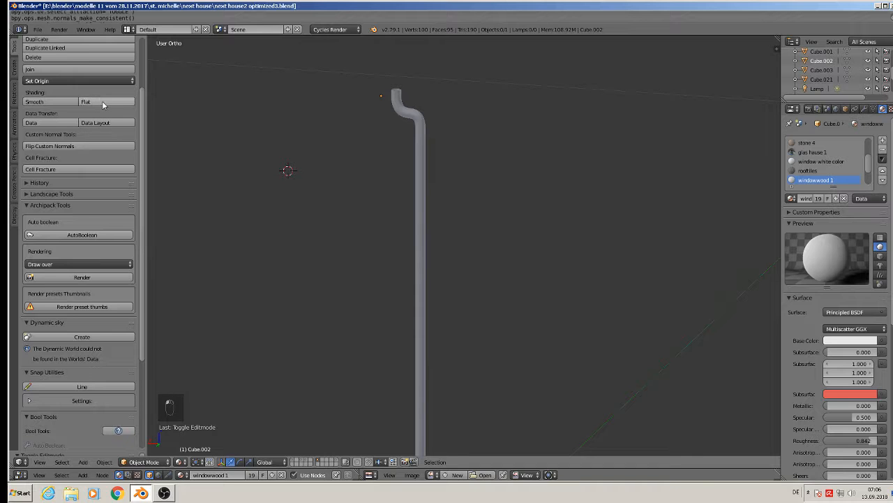
# Step: Select the pipe and compare flat shading with smooth shading on it, ending with smooth shading
pyautogui.scroll(4, 391, 136)
pyautogui.rightClick(517, 75)
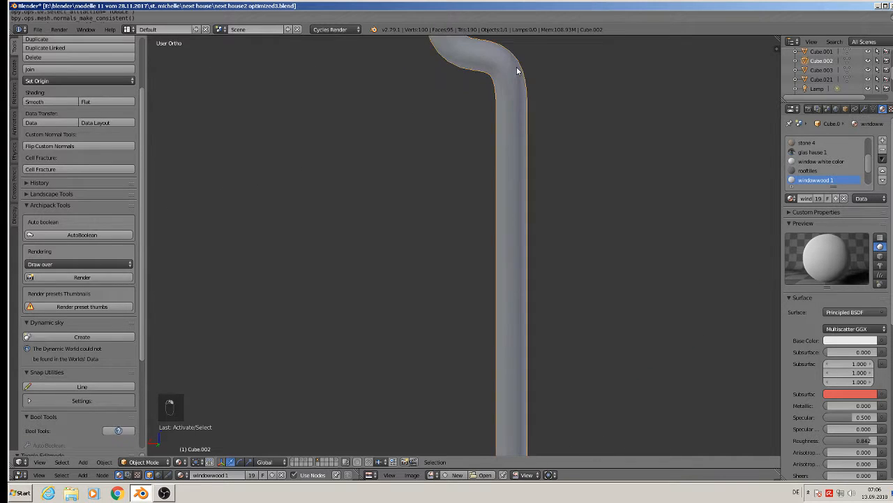
pyautogui.click(111, 101)
pyautogui.moveTo(450, 137)
pyautogui.mouseDown(button='middle')
pyautogui.moveTo(416, 155)
pyautogui.moveTo(381, 158)
pyautogui.moveTo(286, 145)
pyautogui.mouseUp(button='middle')
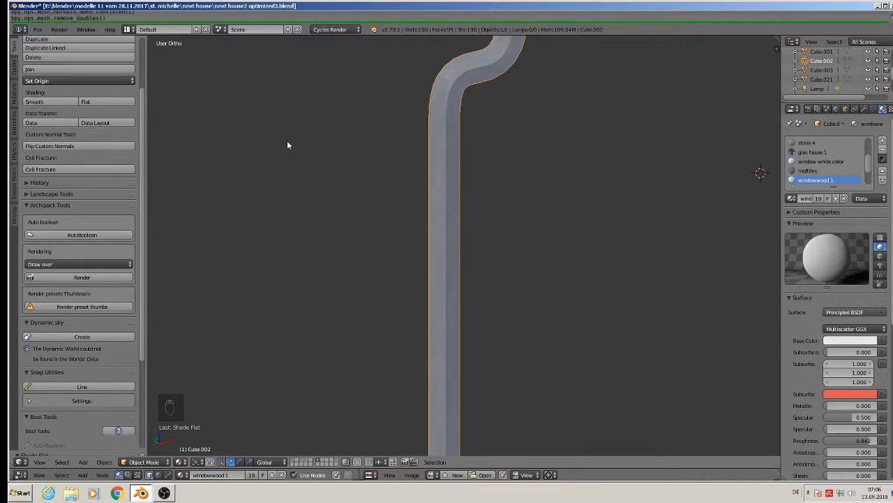
pyautogui.click(35, 101)
pyautogui.scroll(-4, 395, 221)
pyautogui.moveTo(395, 220); pyautogui.dragTo(549, 215, button='middle')
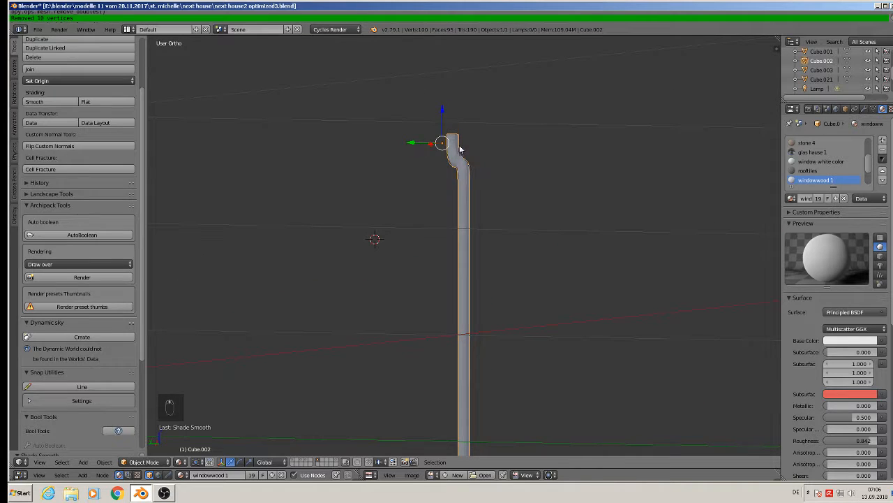
# Step: Select the edge loop around the pipe's upper rim in Edit Mode and mark it as a seam
pyautogui.press('Tab')
pyautogui.scroll(5, 456, 139)
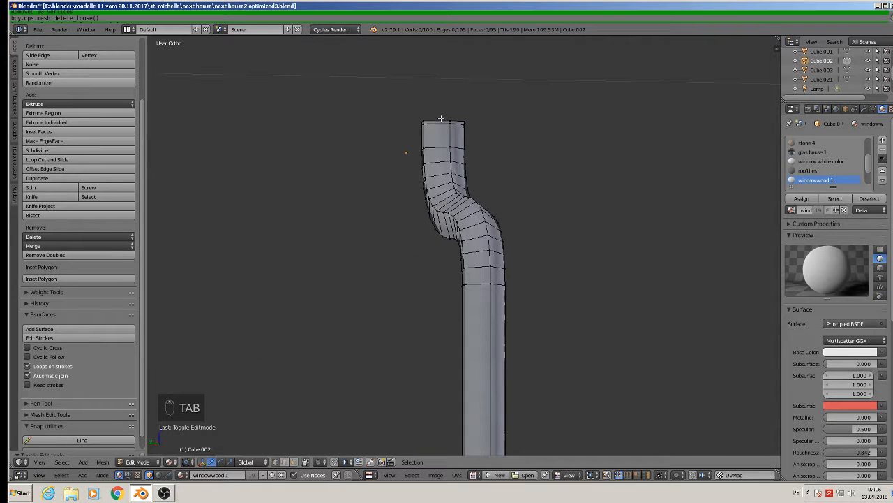
pyautogui.keyDown('alt'); pyautogui.rightClick(441, 120); pyautogui.keyUp('alt')
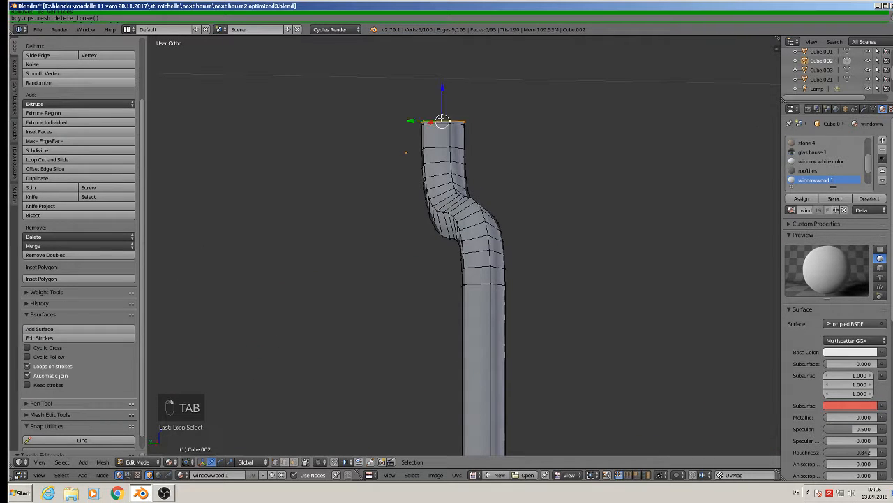
pyautogui.click(14, 110)
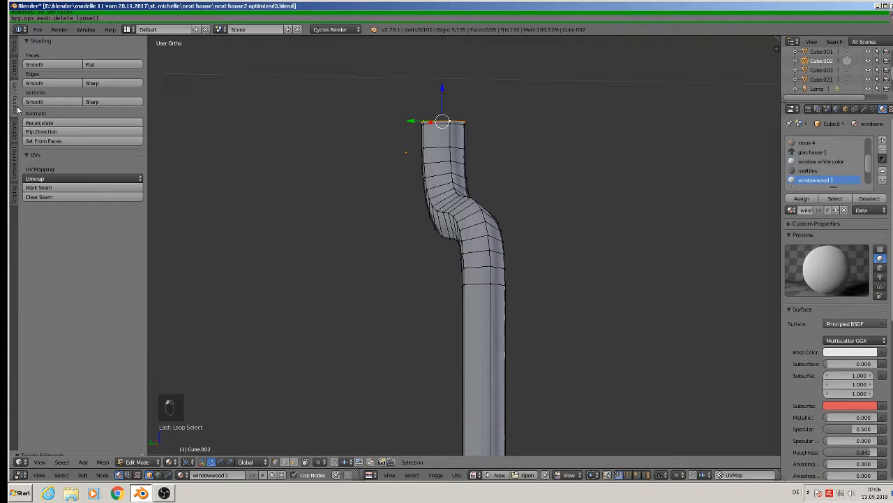
pyautogui.click(54, 185)
# Step: Select one edge loop running along the full length of the pipe and mark it as a seam
pyautogui.moveTo(447, 293); pyautogui.dragTo(392, 2, button='middle')
pyautogui.scroll(2, 391, 16)
pyautogui.moveTo(447, 105); pyautogui.dragTo(407, 122, button='middle')
pyautogui.scroll(4, 406, 122)
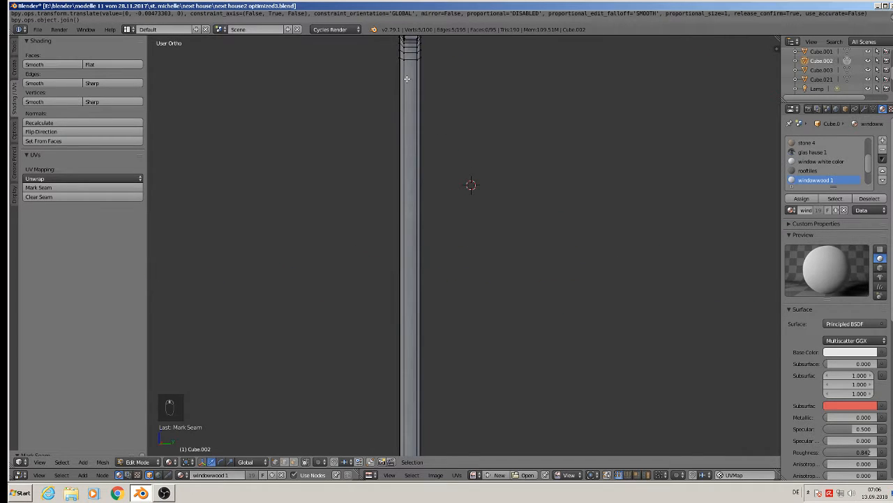
pyautogui.keyDown('alt'); pyautogui.rightClick(406, 79); pyautogui.keyUp('alt')
pyautogui.scroll(-3, 410, 91)
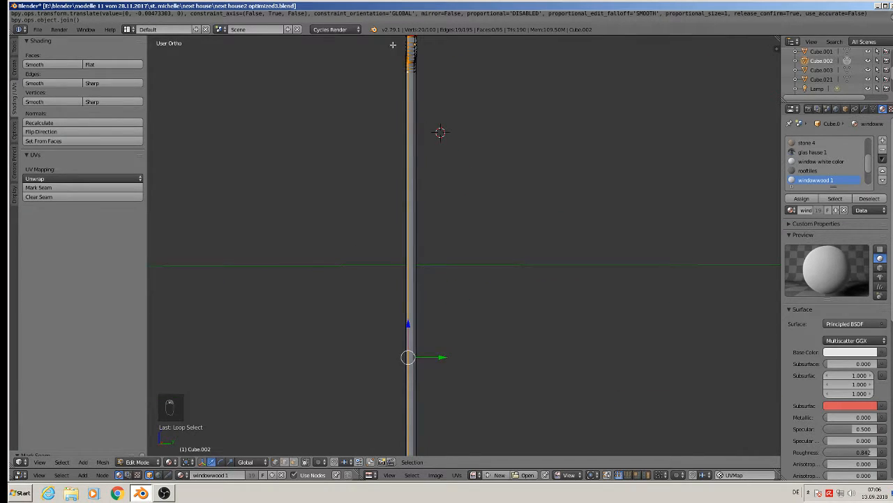
pyautogui.scroll(5, 393, 45)
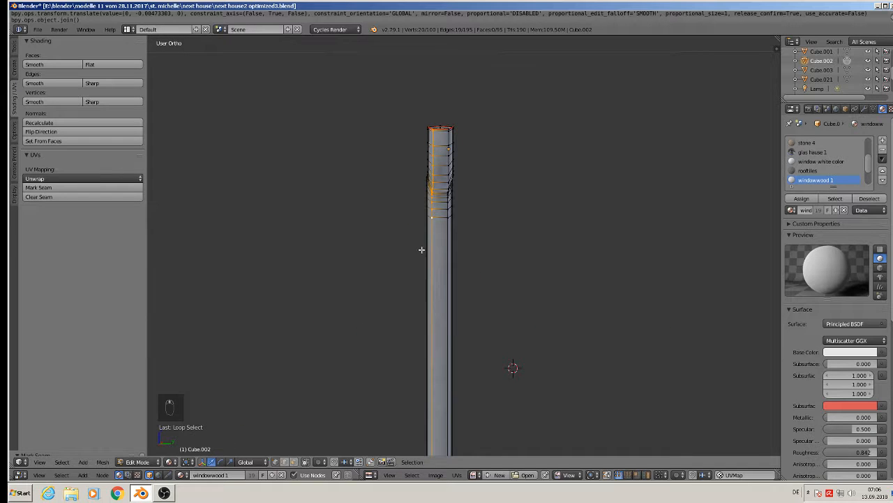
pyautogui.click(67, 187)
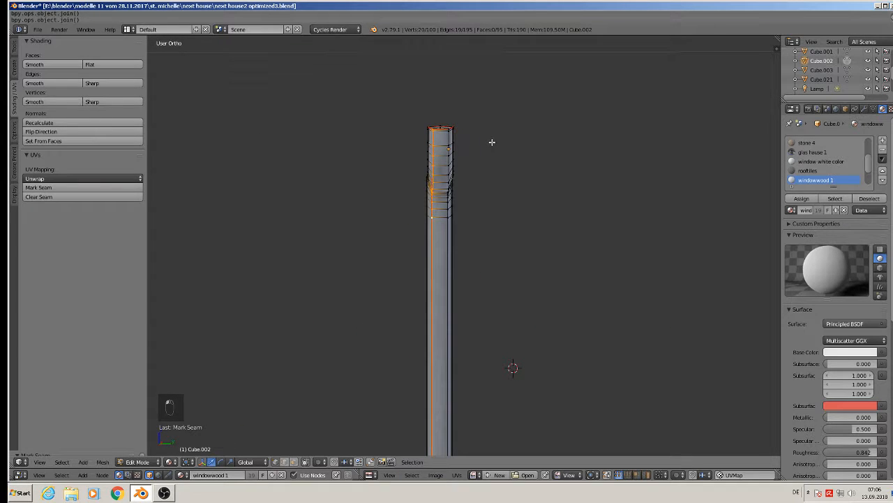
# Step: Apply the pipe's rotation and scale in Object Mode and set its origin to the geometry
pyautogui.press('a')
pyautogui.press('Tab')
pyautogui.moveTo(514, 192); pyautogui.dragTo(384, 211, button='middle')
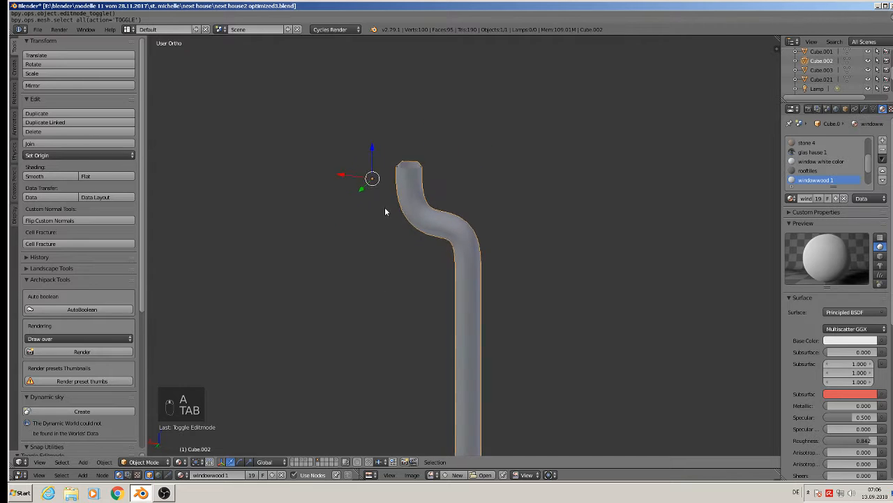
pyautogui.click(104, 461)
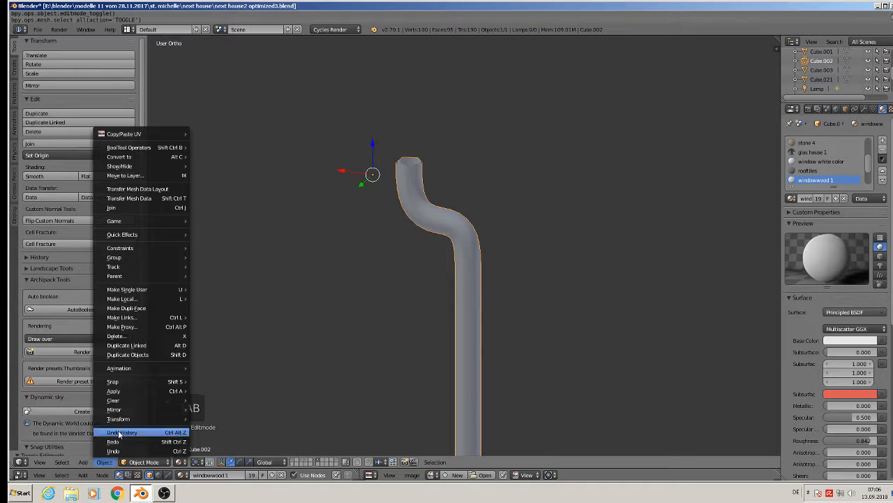
pyautogui.moveTo(114, 391)
pyautogui.click(273, 310)
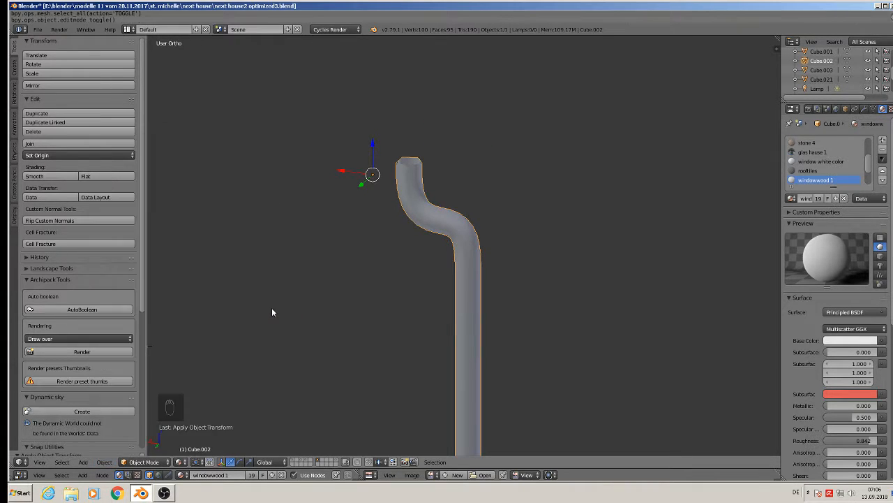
pyautogui.click(61, 155)
pyautogui.click(58, 178)
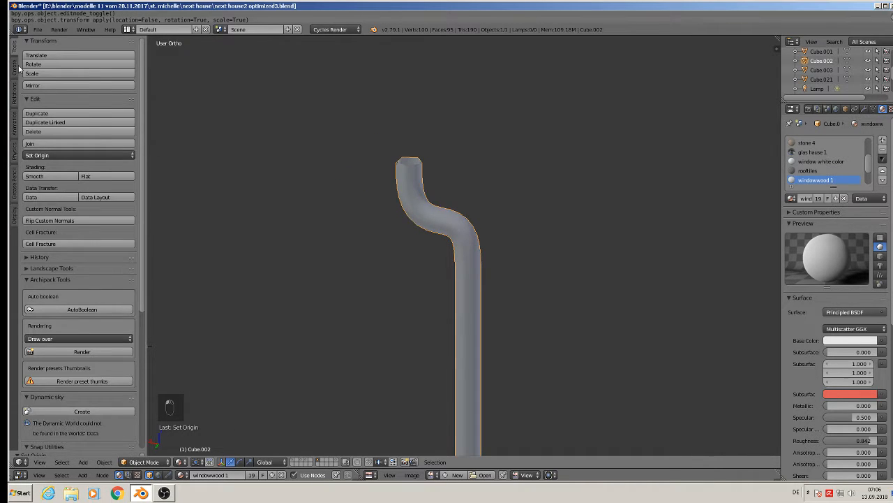
# Step: Collapse the Archipack Tools section among the object tools
pyautogui.click(14, 68)
pyautogui.click(15, 55)
pyautogui.scroll(-4, 97, 229)
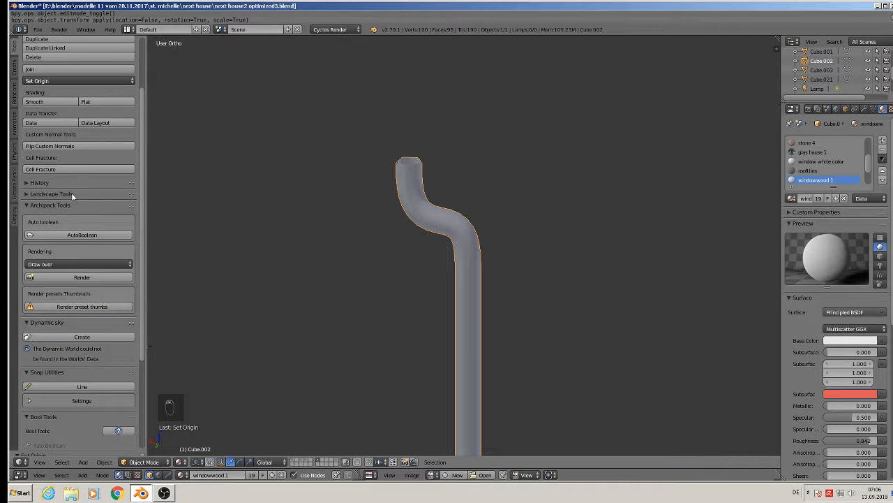
pyautogui.scroll(-6, 71, 193)
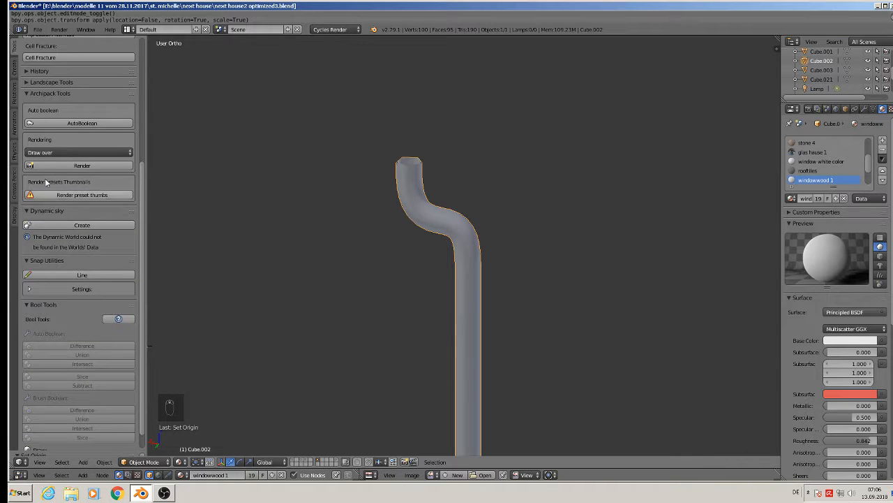
pyautogui.click(26, 94)
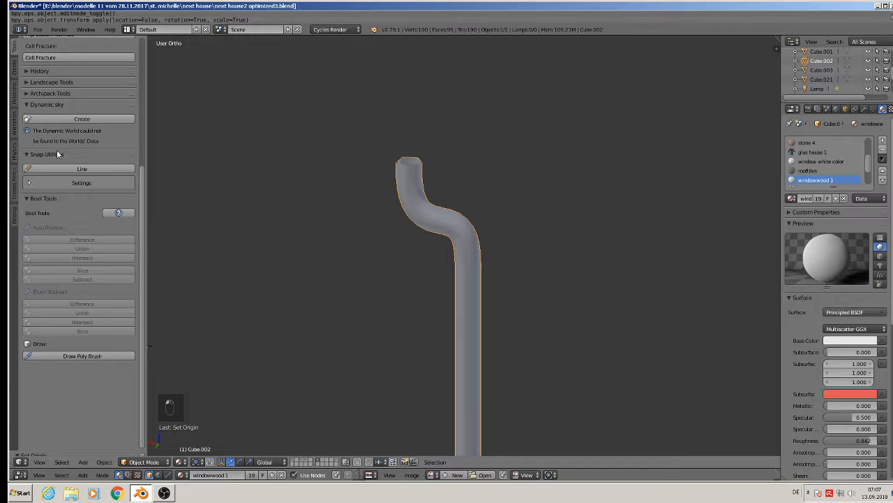
pyautogui.scroll(6, 60, 155)
# Step: Select the pipe's entire mesh in Edit Mode and run Remove Doubles on it
pyautogui.press('Tab')
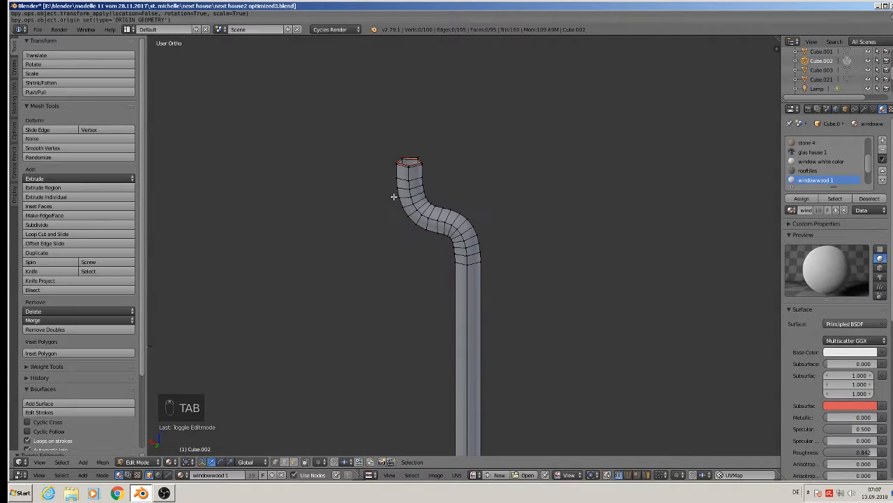
pyautogui.press('a')
pyautogui.press('a')
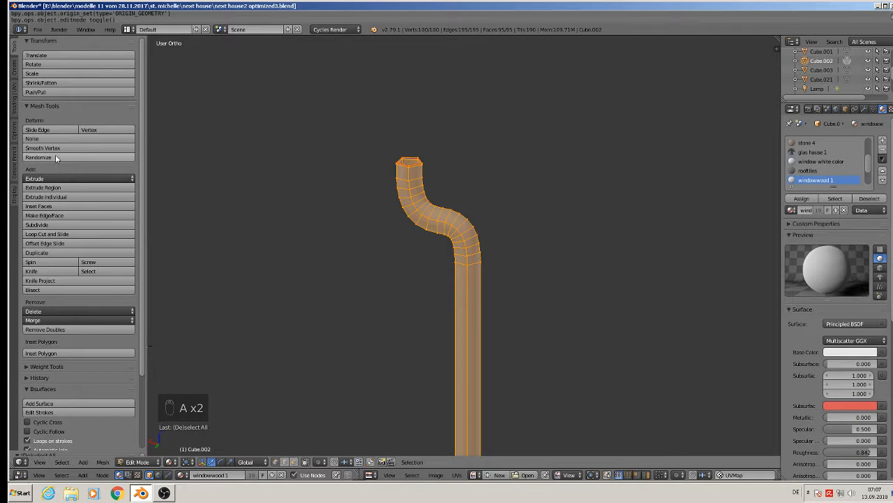
pyautogui.scroll(-1, 88, 253)
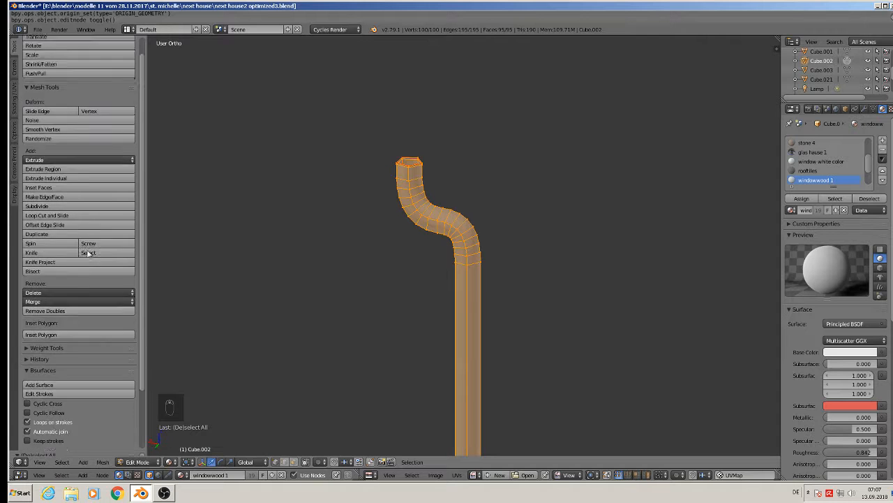
pyautogui.scroll(-3, 88, 253)
pyautogui.click(78, 255)
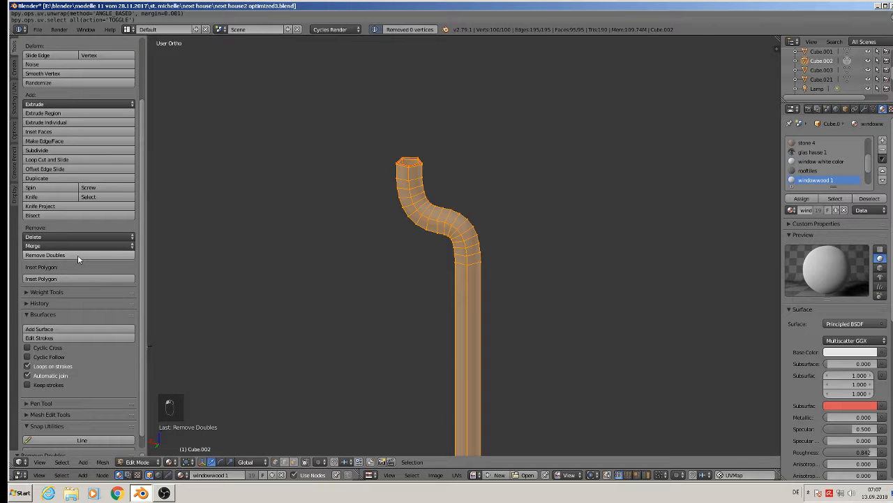
# Step: Recalculate the pipe's normals and run Remove Doubles on the selected mesh once more
pyautogui.scroll(-1, 77, 260)
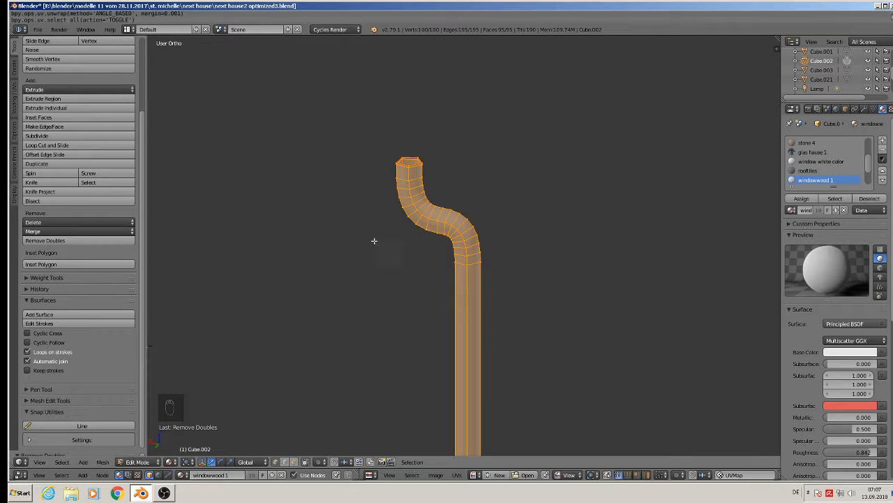
pyautogui.hotkey('ctrl', 'n')
pyautogui.click(63, 242)
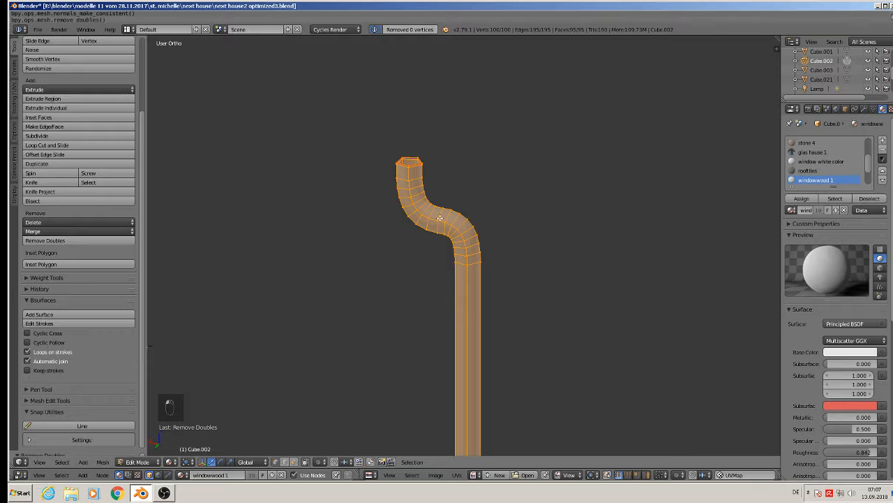
# Step: Unwrap the whole pipe along its seams and enlarge the UV editor area to show the UV layout
pyautogui.press('u')
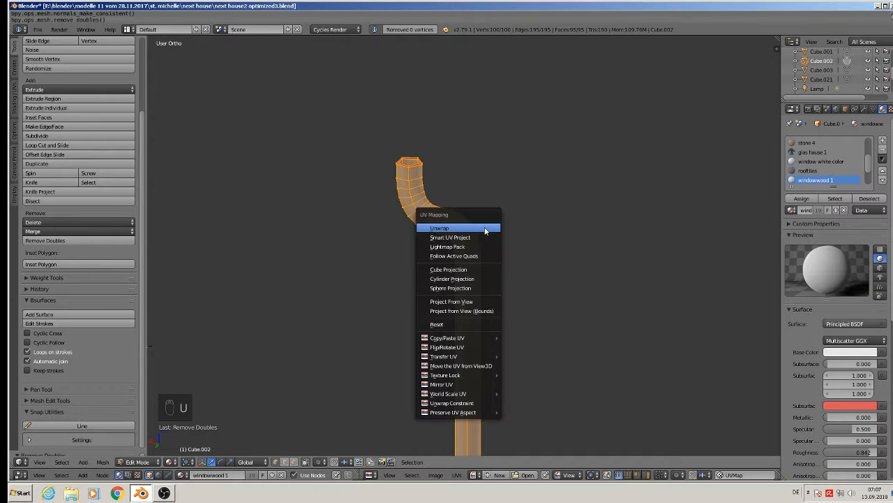
pyautogui.click(484, 228)
pyautogui.press('Tab')
pyautogui.press('Tab')
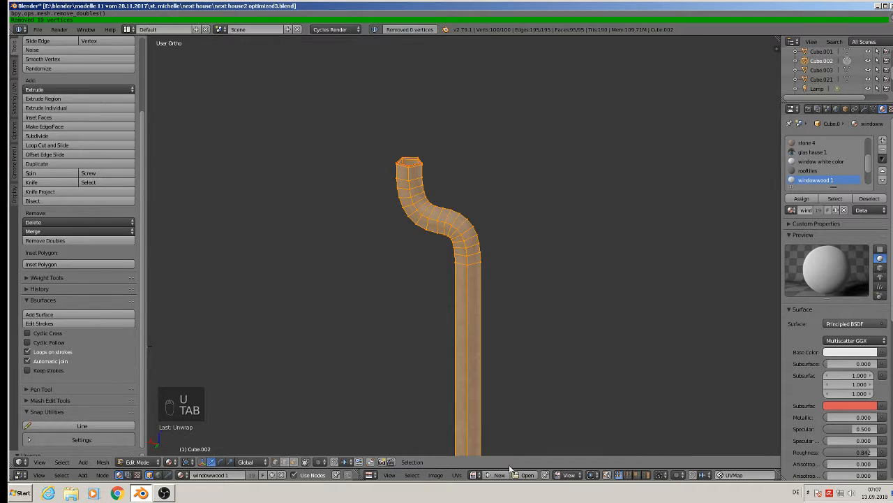
pyautogui.moveTo(508, 468); pyautogui.dragTo(485, 213)
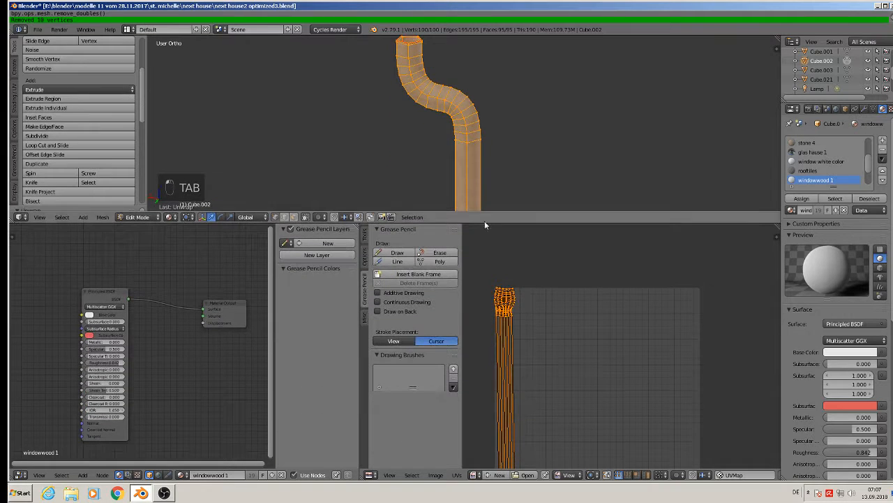
# Step: Deselect the pipe's UVs and examine the unwrapped layout up close
pyautogui.press('Tab')
pyautogui.press('Tab')
pyautogui.press('a')
pyautogui.scroll(5, 517, 324)
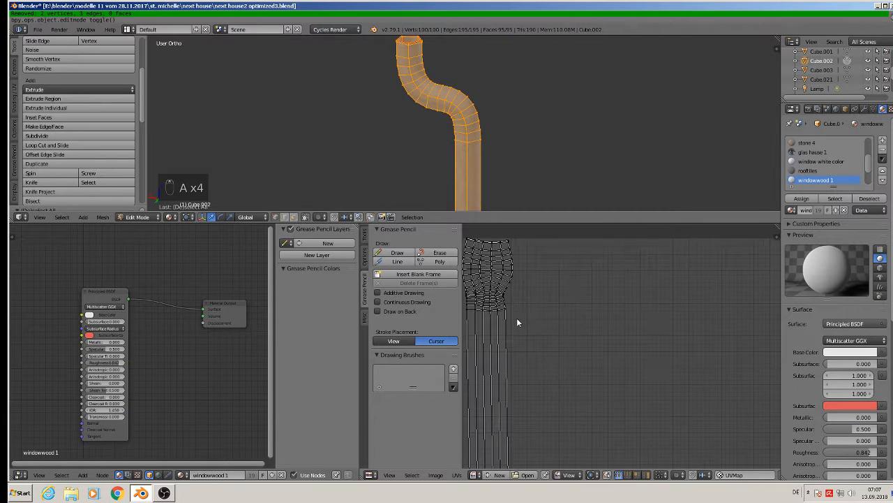
pyautogui.scroll(-3, 515, 320)
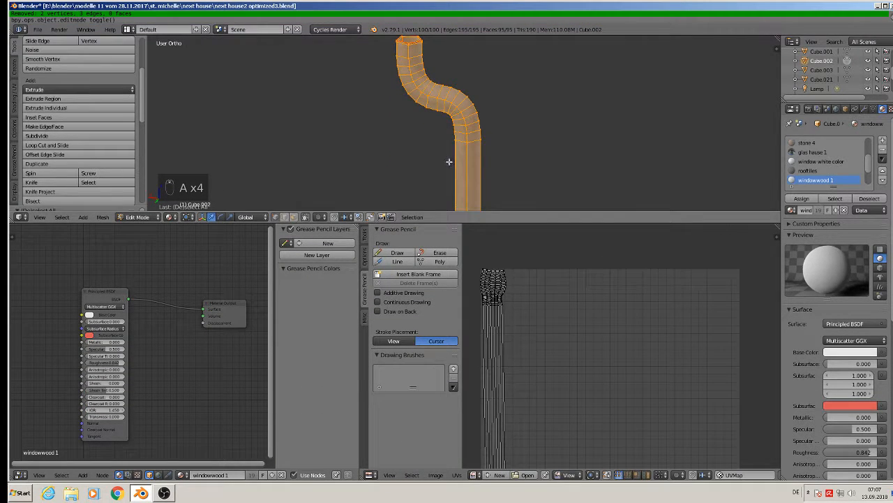
# Step: Apply the pipe's rotation and scale, and unwrap its whole mesh again along the seams
pyautogui.press('Tab')
pyautogui.click(104, 217)
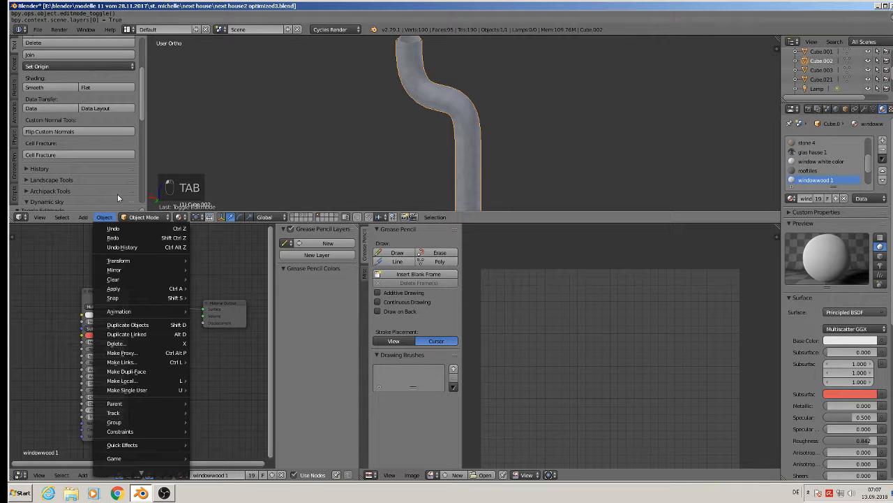
pyautogui.moveTo(126, 288)
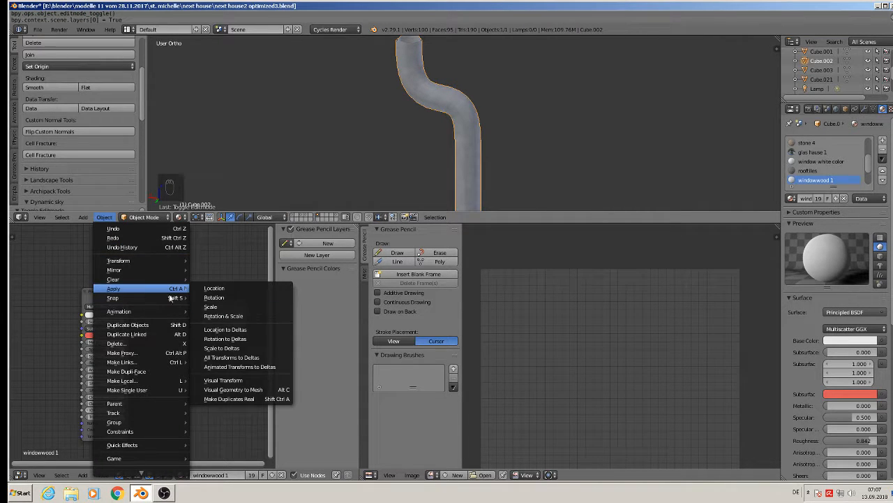
pyautogui.click(231, 316)
pyautogui.press('Tab')
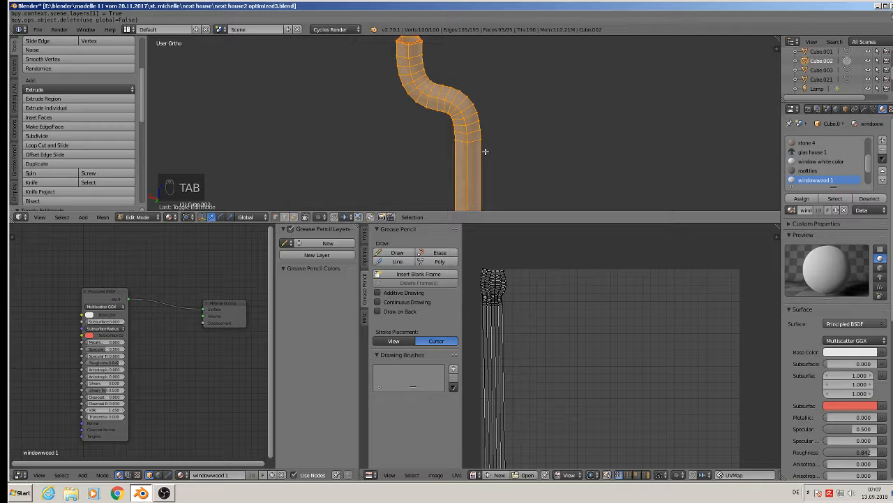
pyautogui.press('u')
pyautogui.click(485, 150)
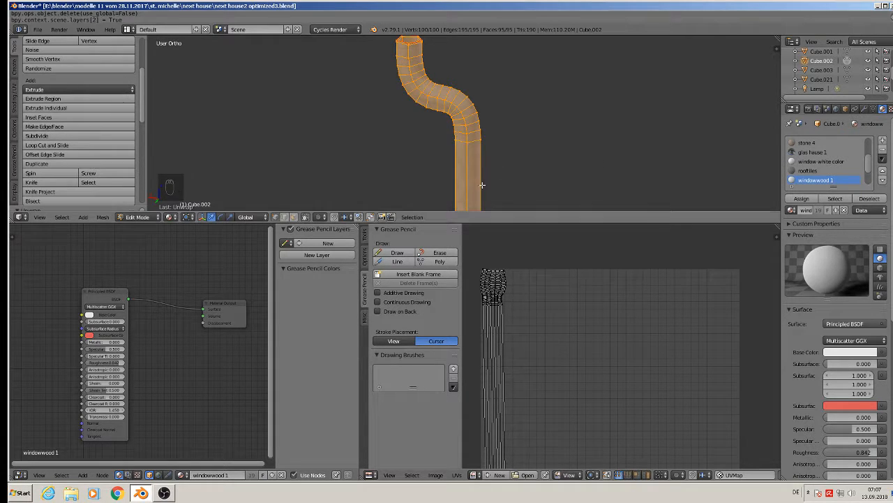
# Step: Examine the pipe's bends, inner faces and seam edges from several angles, and return to Object Mode
pyautogui.moveTo(500, 148); pyautogui.dragTo(430, 69, button='middle')
pyautogui.scroll(6, 430, 69)
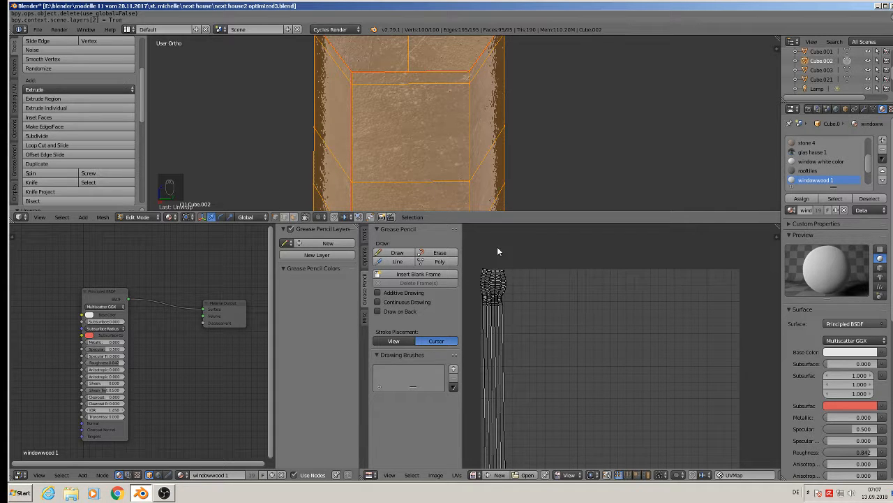
pyautogui.scroll(-7, 501, 172)
pyautogui.scroll(5, 501, 172)
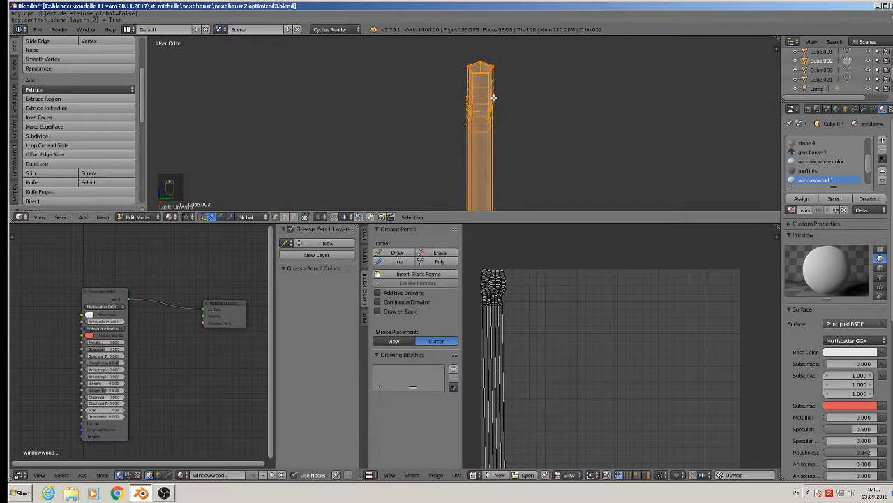
pyautogui.moveTo(485, 113)
pyautogui.mouseDown(button='middle')
pyautogui.moveTo(542, 116)
pyautogui.moveTo(554, 46)
pyautogui.moveTo(570, 89)
pyautogui.moveTo(572, 81)
pyautogui.mouseUp(button='middle')
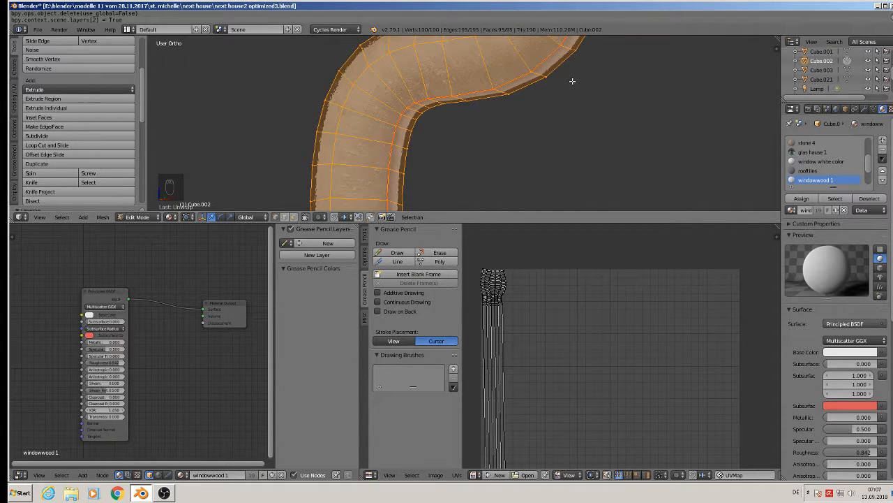
pyautogui.scroll(-5, 558, 112)
pyautogui.moveTo(546, 142)
pyautogui.mouseDown(button='middle')
pyautogui.moveTo(443, 165)
pyautogui.moveTo(340, 159)
pyautogui.moveTo(385, 160)
pyautogui.mouseUp(button='middle')
pyautogui.press('Tab')
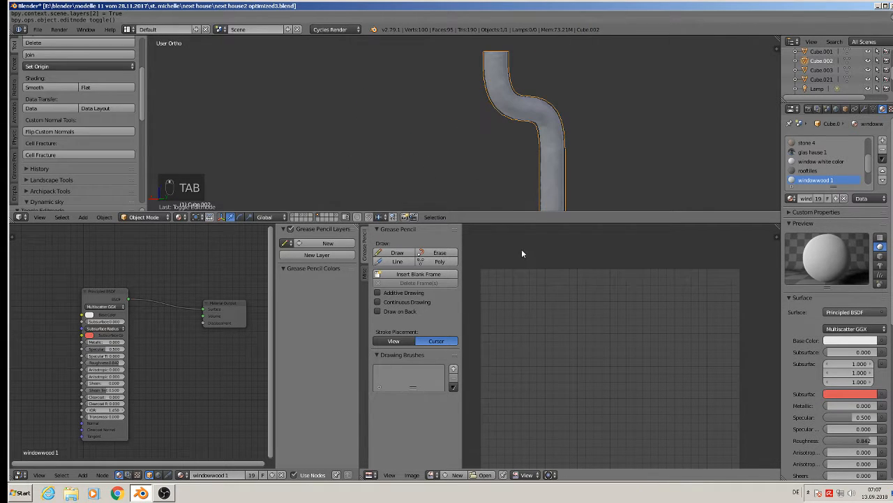
# Step: Enlarge the 3D view over the node and UV editors to show the full length of the pipe
pyautogui.moveTo(535, 224); pyautogui.dragTo(538, 466)
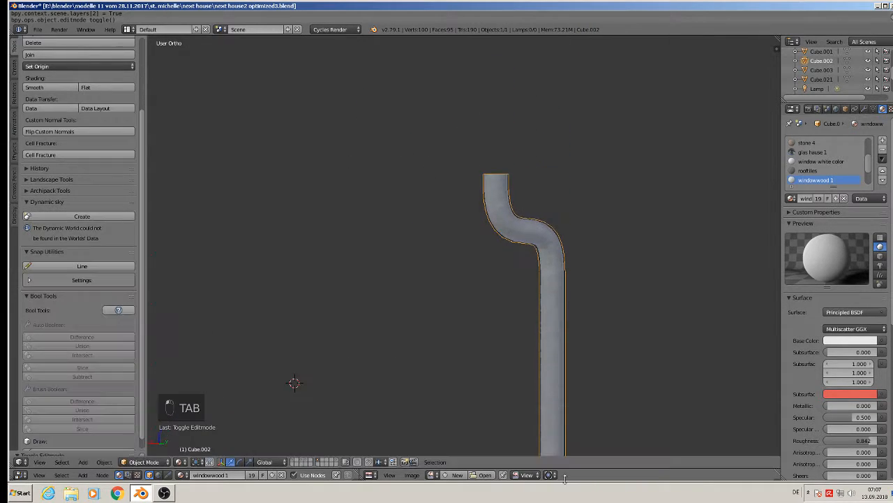
pyautogui.scroll(-7, 581, 363)
pyautogui.keyDown('shift'); pyautogui.moveTo(573, 337); pyautogui.dragTo(439, 129, button='middle'); pyautogui.keyUp('shift')
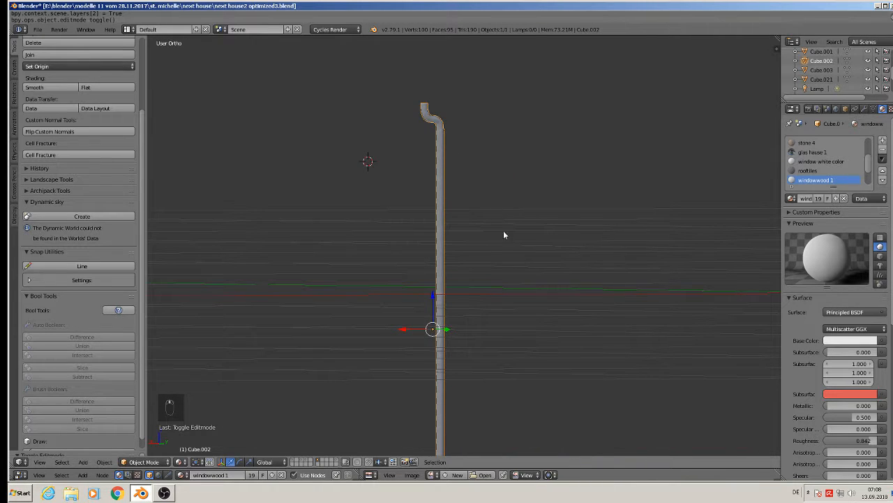
pyautogui.keyDown('shift'); pyautogui.moveTo(526, 295); pyautogui.dragTo(466, 226, button='middle'); pyautogui.keyUp('shift')
pyautogui.scroll(-4, 466, 231)
pyautogui.scroll(2, 469, 242)
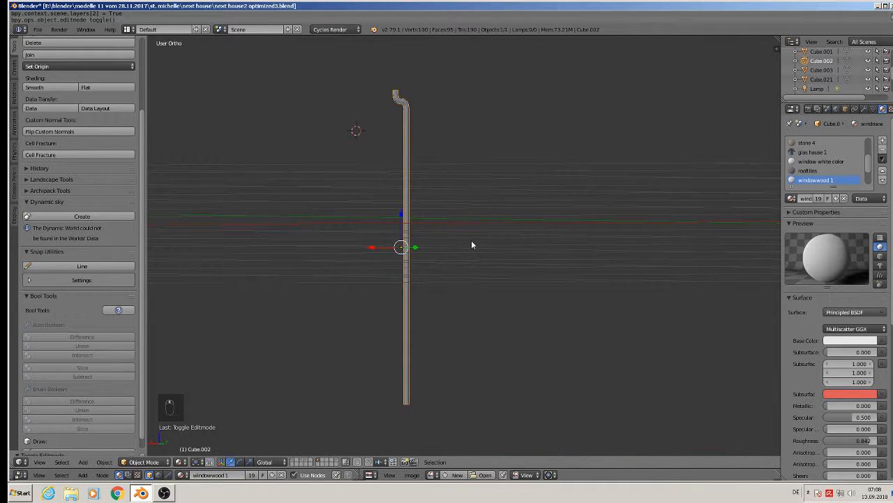
# Step: Move the pipe to the layer holding the house walls and display that layer
pyautogui.press('m')
pyautogui.click(566, 260)
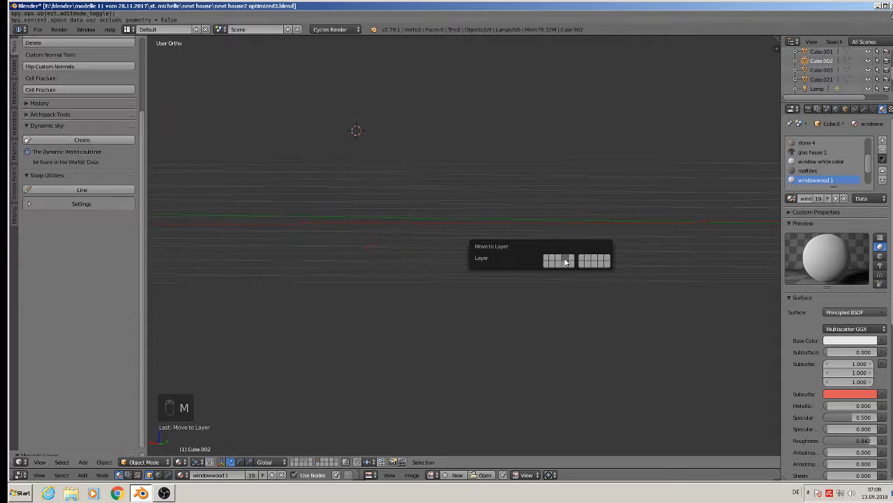
pyautogui.click(306, 462)
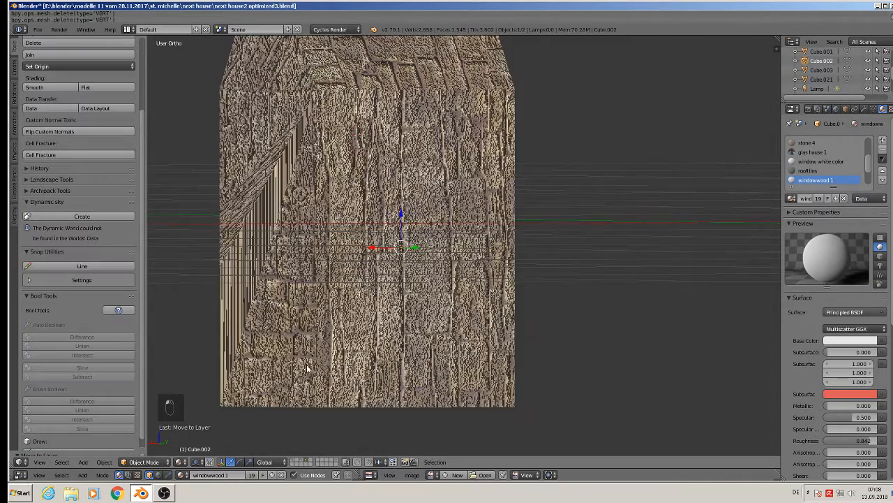
# Step: Join the pipe into the stone house object and save the file
pyautogui.moveTo(337, 215); pyautogui.dragTo(482, 257, button='middle')
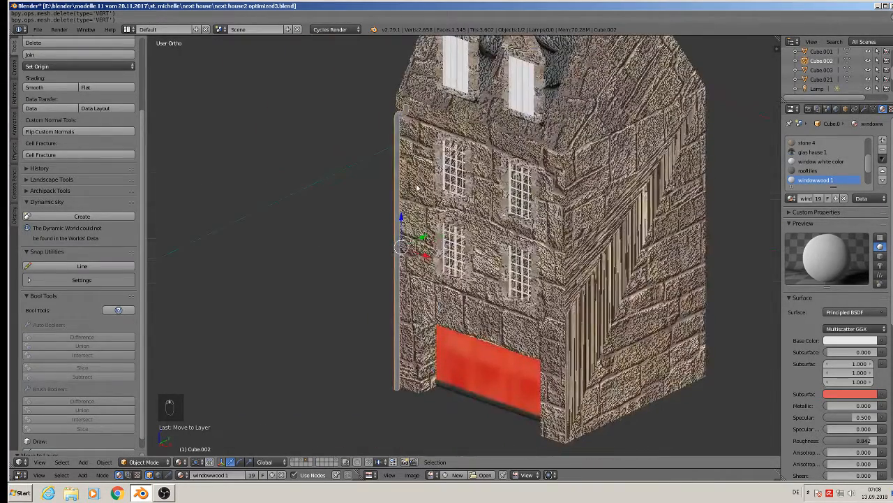
pyautogui.rightClick(483, 255)
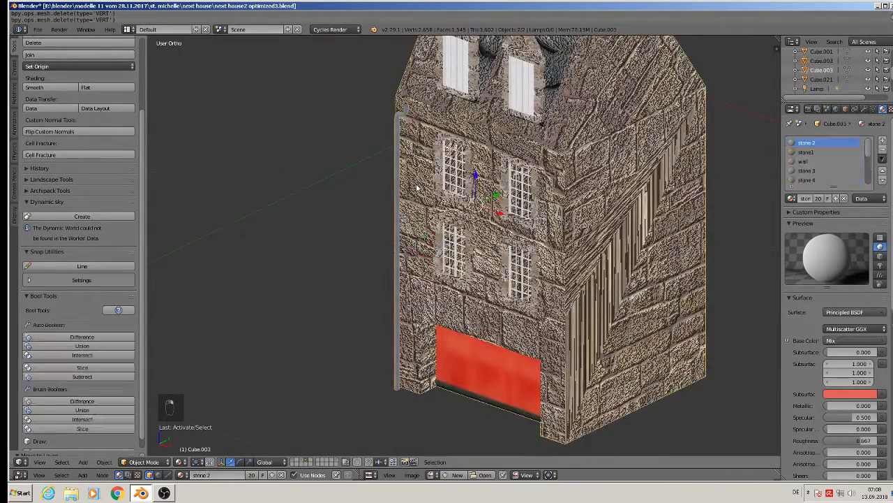
pyautogui.click(45, 55)
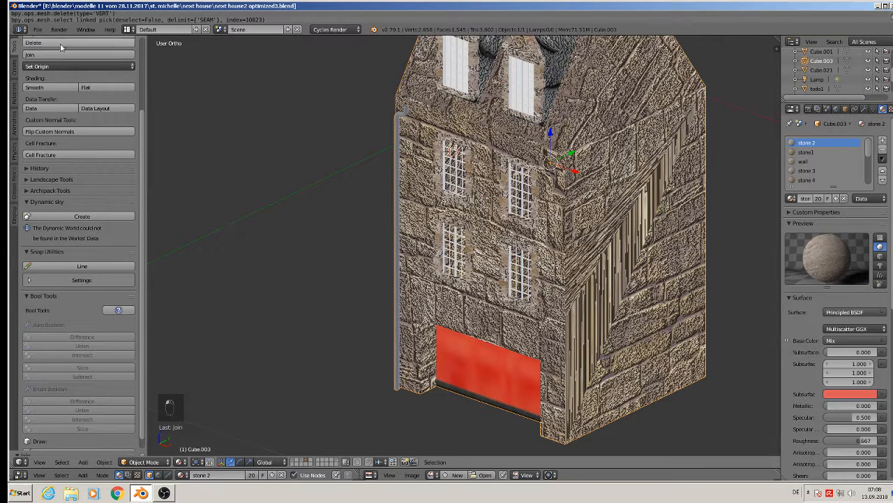
pyautogui.click(37, 30)
pyautogui.click(79, 103)
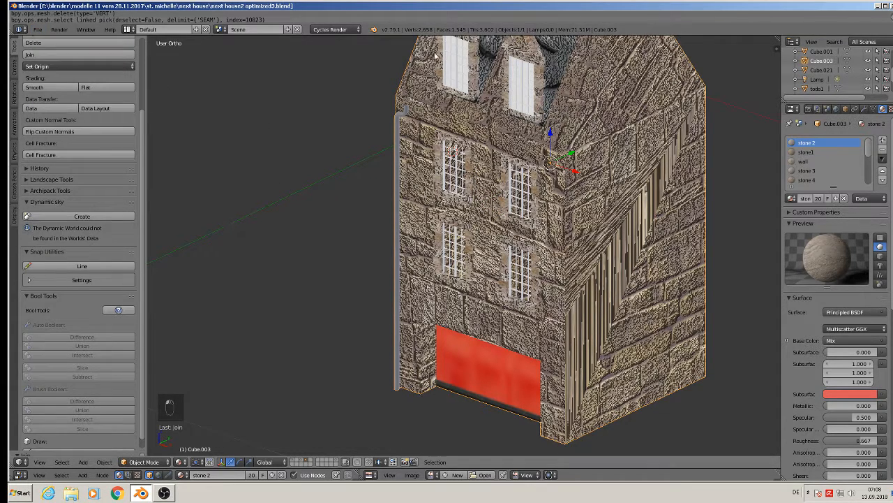
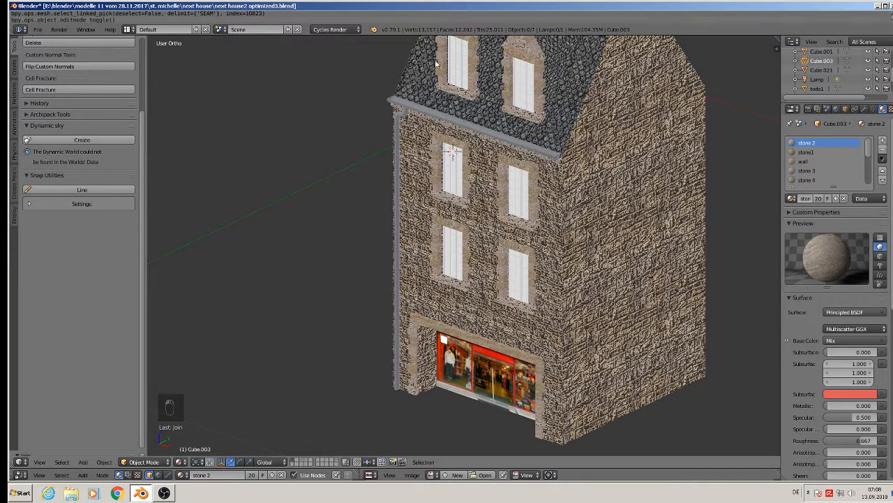
# Step: Display the layer holding the roof gutter and clamp rings, and open their shared object in Edit Mode
pyautogui.click(306, 462)
pyautogui.scroll(4, 430, 128)
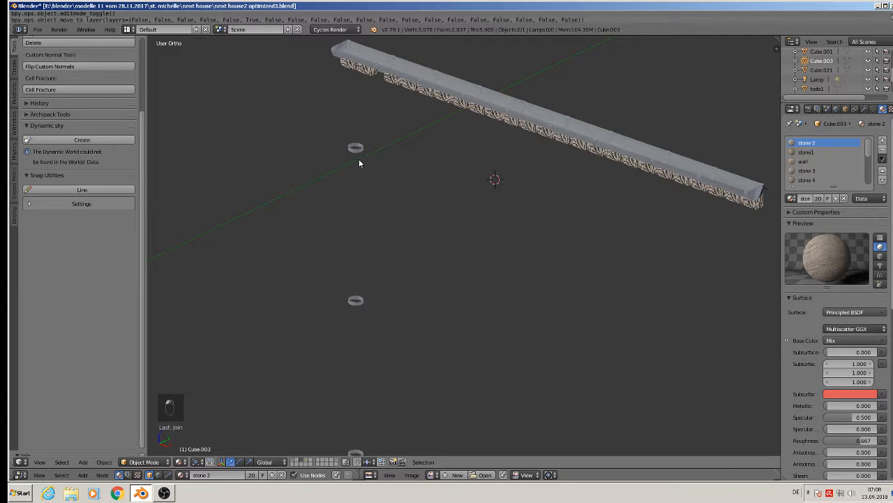
pyautogui.rightClick(356, 149)
pyautogui.scroll(4, 360, 150)
pyautogui.scroll(-4, 373, 136)
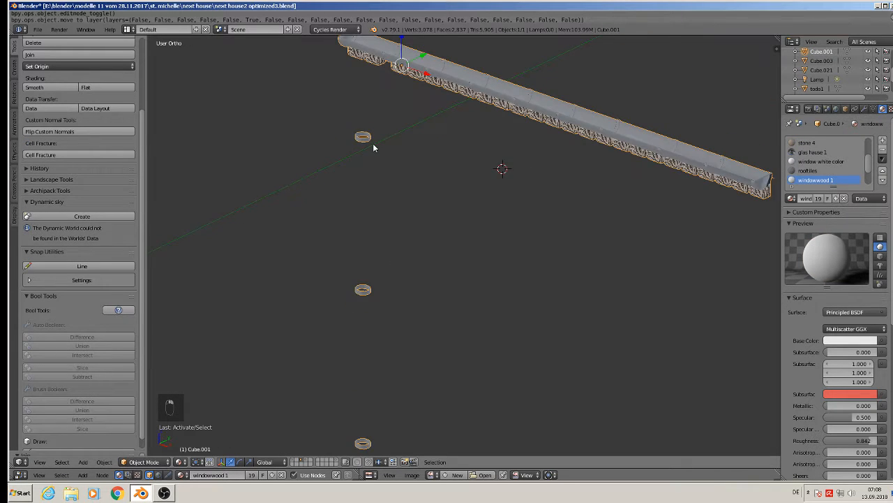
pyautogui.moveTo(373, 146); pyautogui.dragTo(442, 165, button='middle')
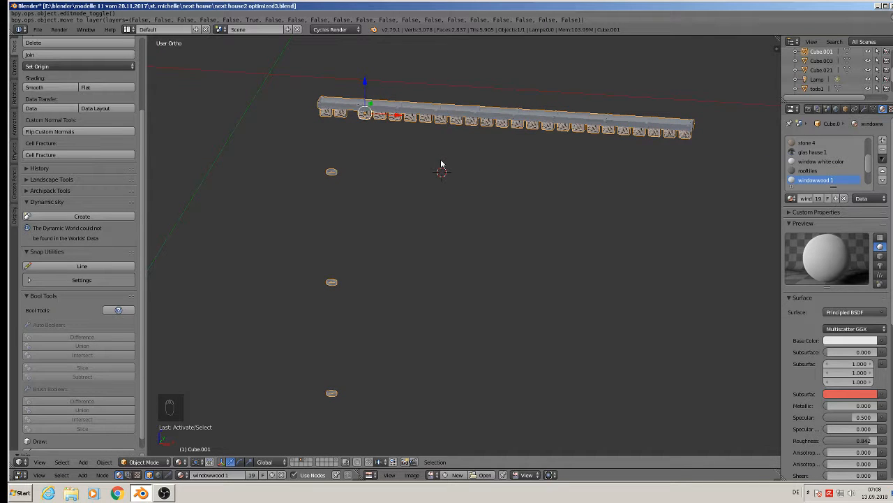
pyautogui.press('Tab')
pyautogui.moveTo(441, 164); pyautogui.dragTo(455, 132, button='middle')
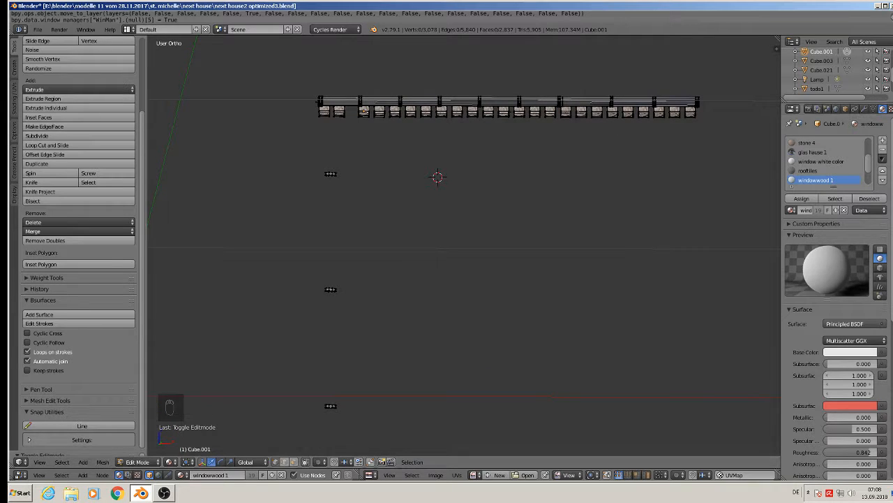
# Step: Select all faces that use the metal material and separate them into their own object
pyautogui.click(293, 461)
pyautogui.rightClick(396, 98)
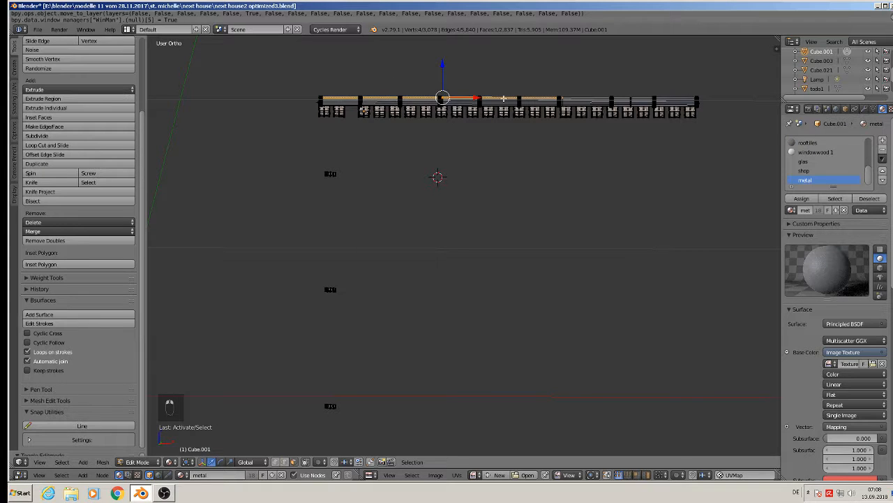
pyautogui.click(835, 199)
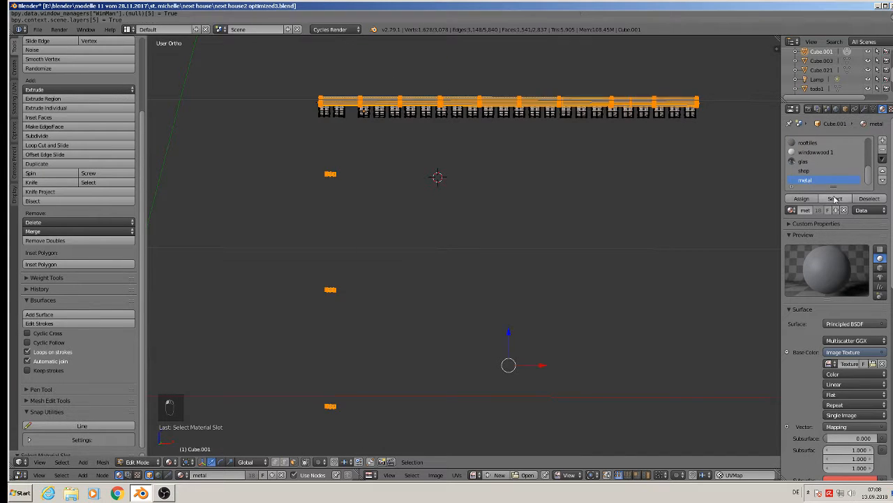
pyautogui.press('p')
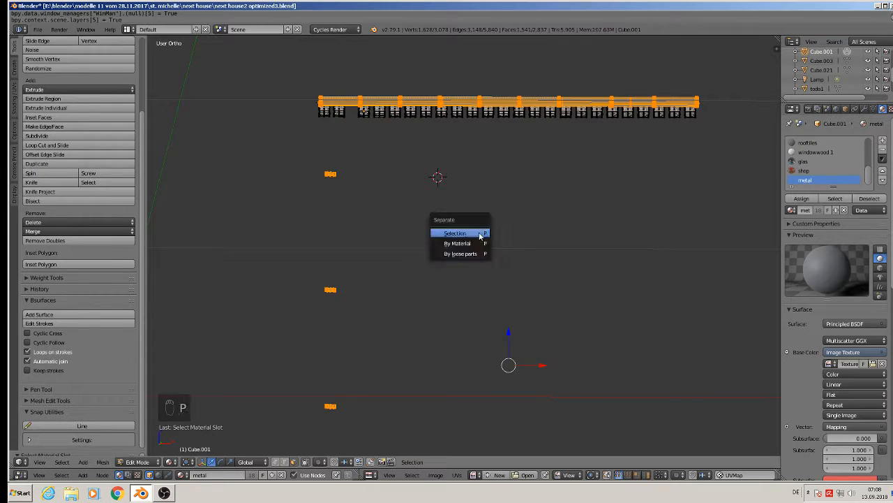
pyautogui.click(479, 234)
pyautogui.press('Tab')
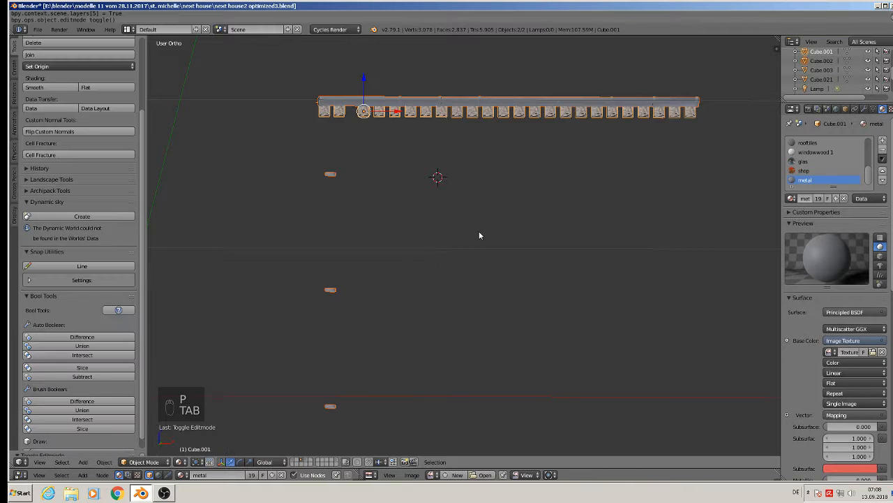
# Step: Move the separated metal gutter and clamp rings to another layer and display only that layer
pyautogui.rightClick(404, 100)
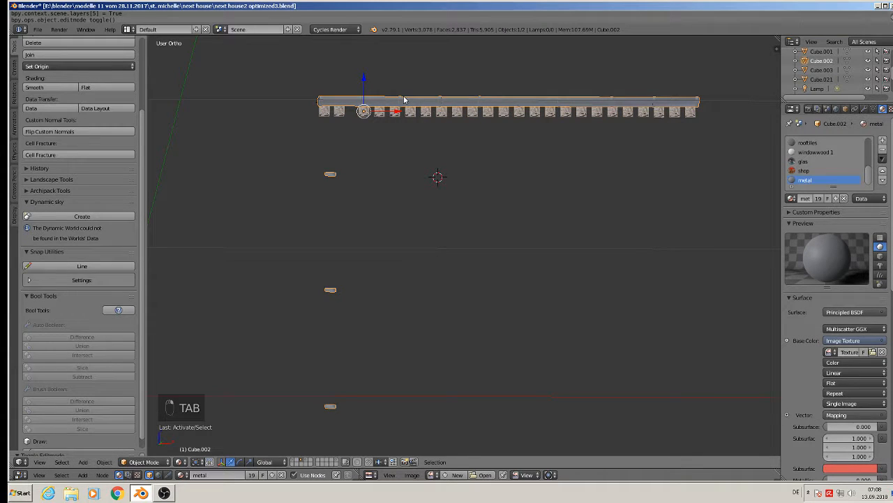
pyautogui.press('m')
pyautogui.click(517, 116)
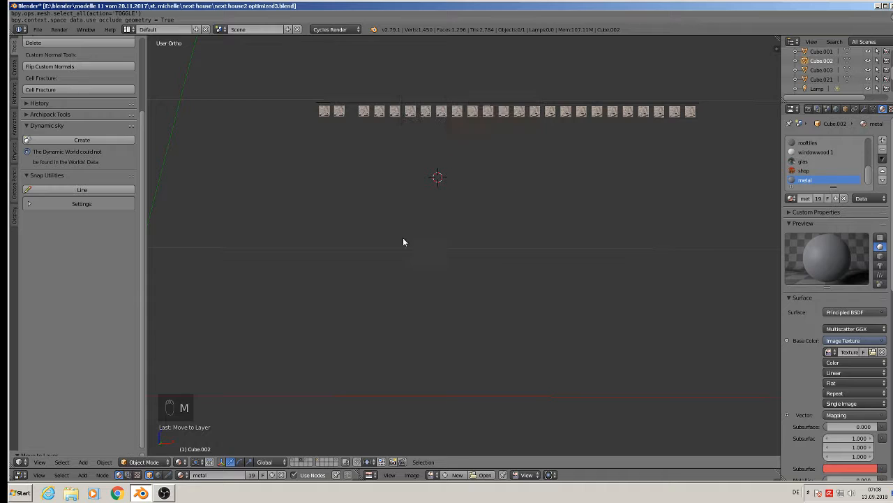
pyautogui.click(318, 462)
pyautogui.scroll(2, 436, 115)
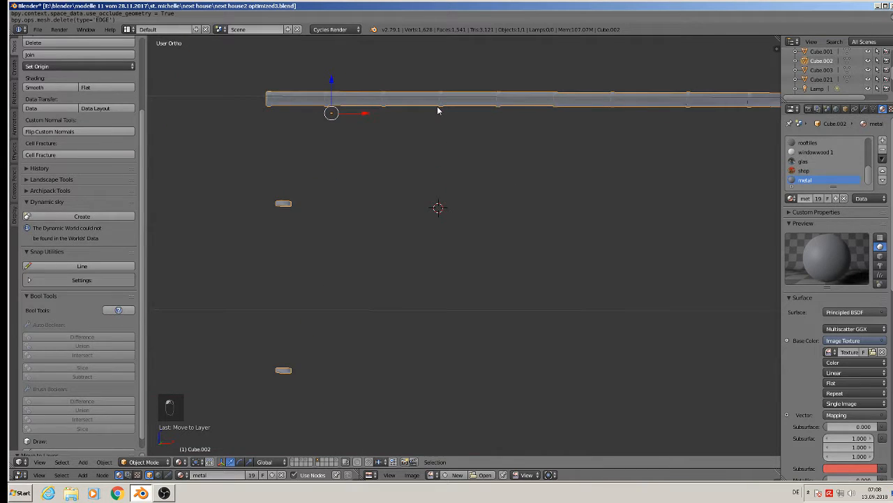
# Step: In Edit Mode, dissolve the upper and lower bevel edge loops of the uppermost clamp ring below the gutter
pyautogui.press('Tab')
pyautogui.moveTo(413, 111); pyautogui.dragTo(401, 149, button='middle')
pyautogui.scroll(6, 401, 150)
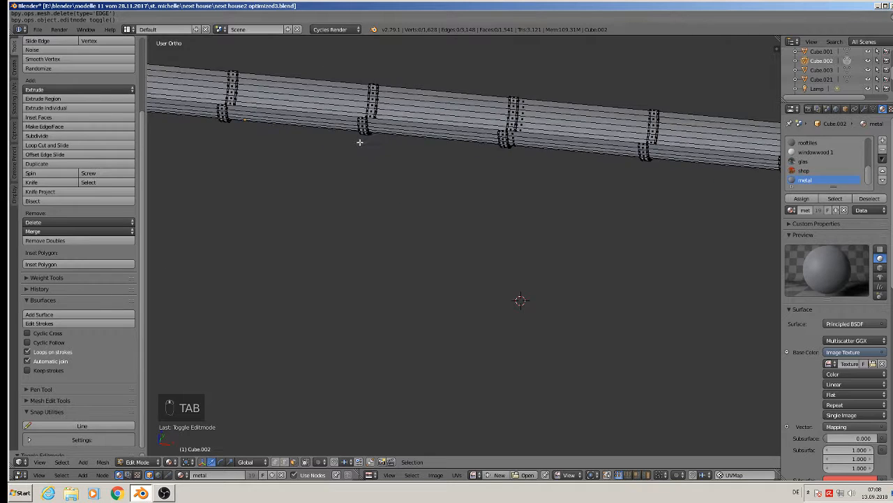
pyautogui.scroll(-1, 443, 171)
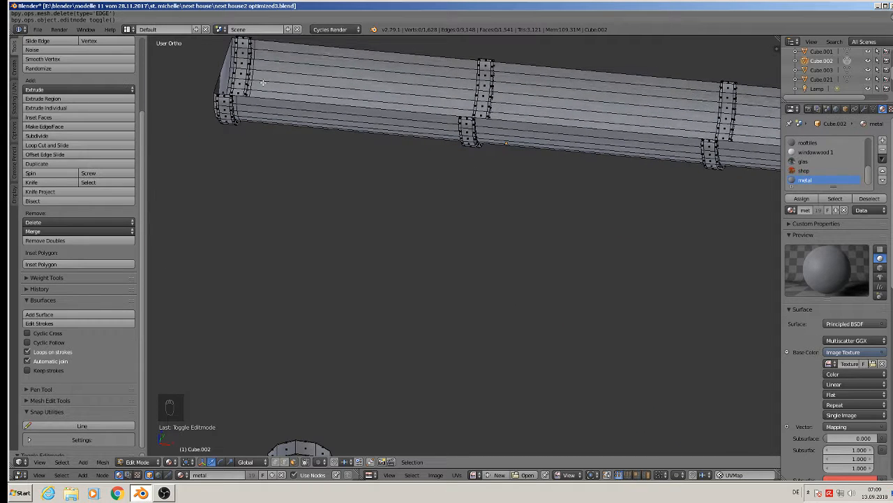
pyautogui.scroll(-3, 290, 135)
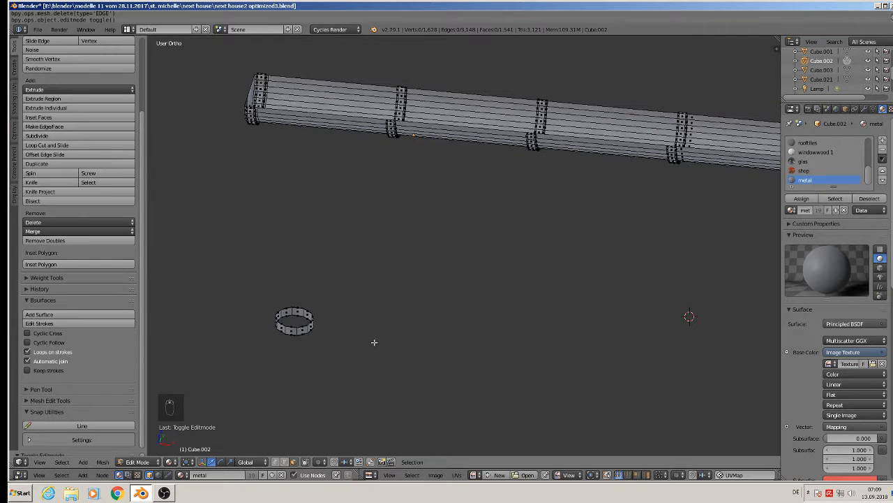
pyautogui.scroll(10, 293, 328)
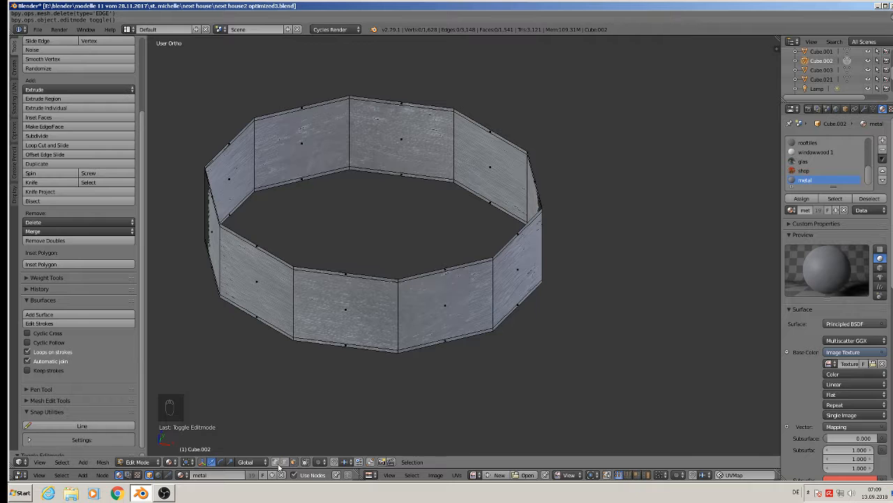
pyautogui.scroll(4, 356, 350)
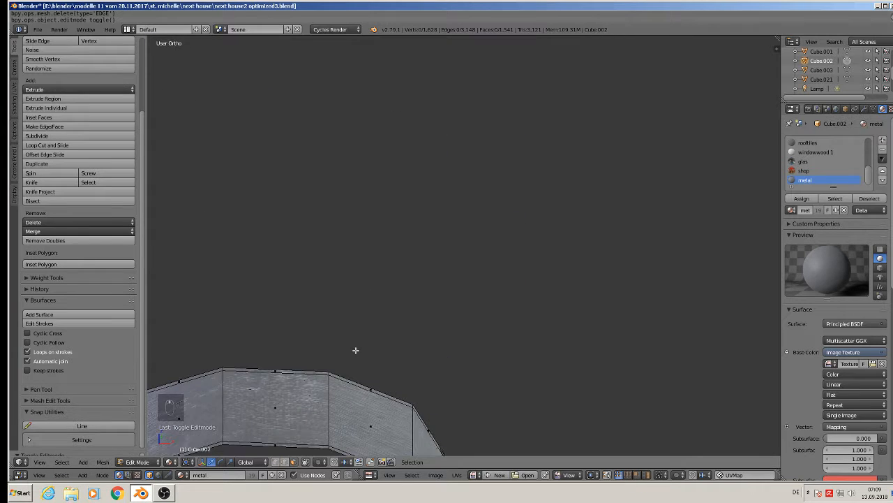
pyautogui.scroll(-6, 356, 349)
pyautogui.keyDown('shift'); pyautogui.moveTo(358, 349); pyautogui.dragTo(403, 216, button='middle'); pyautogui.keyUp('shift')
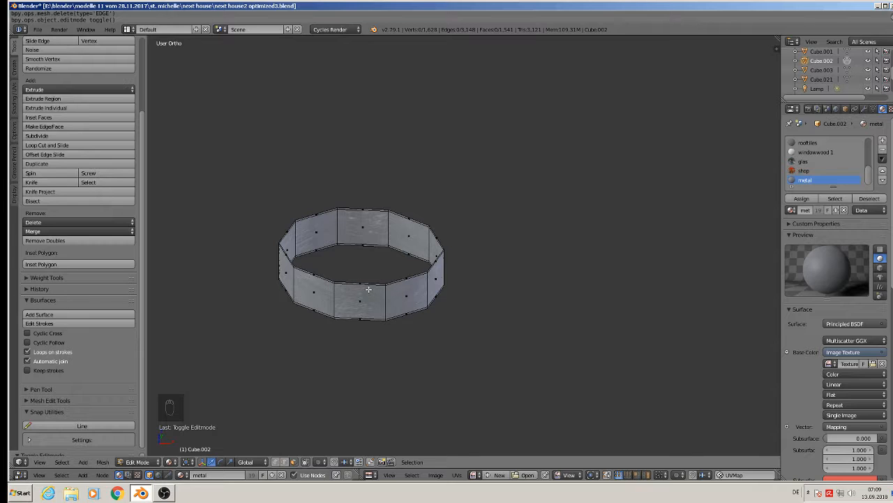
pyautogui.click(284, 464)
pyautogui.keyDown('alt'); pyautogui.rightClick(358, 282); pyautogui.keyUp('alt')
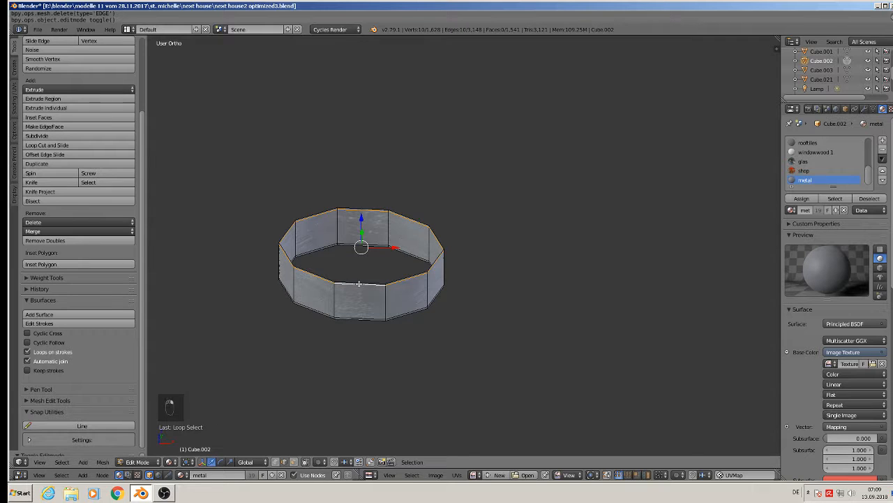
pyautogui.press('x')
pyautogui.click(359, 285)
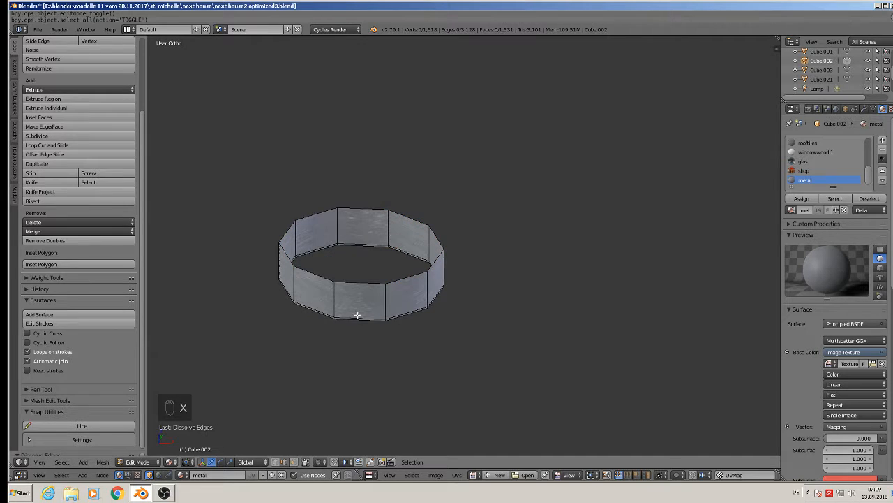
pyautogui.press('x')
pyautogui.click(342, 313)
pyautogui.scroll(2, 339, 313)
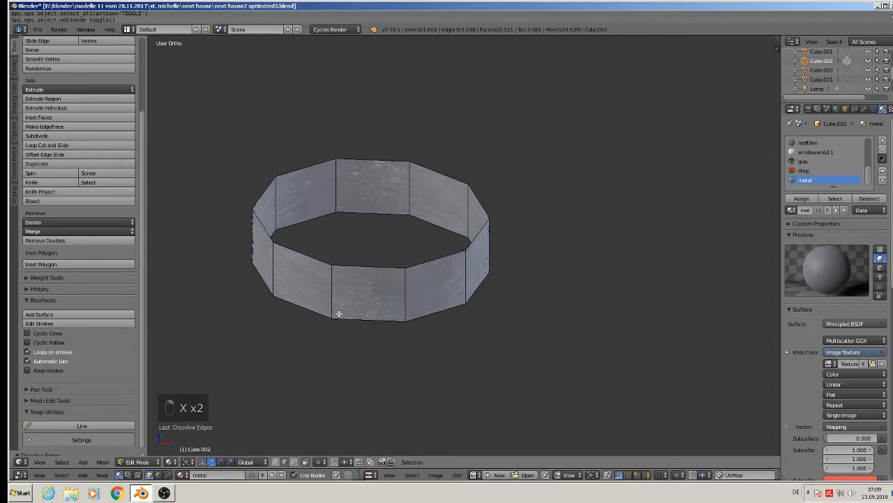
# Step: Try thinning a selection of the whole mesh with Checker Deselect, and clear the selection
pyautogui.rightClick(333, 292)
pyautogui.press('a')
pyautogui.press('a')
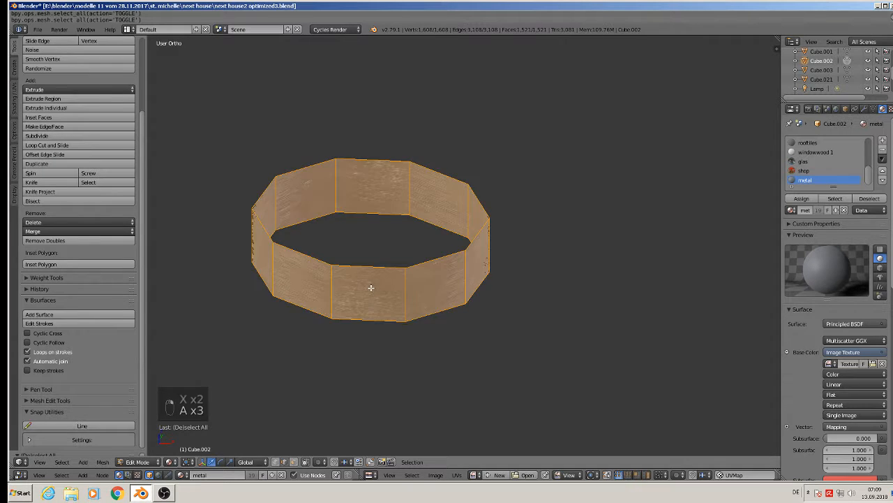
pyautogui.click(62, 463)
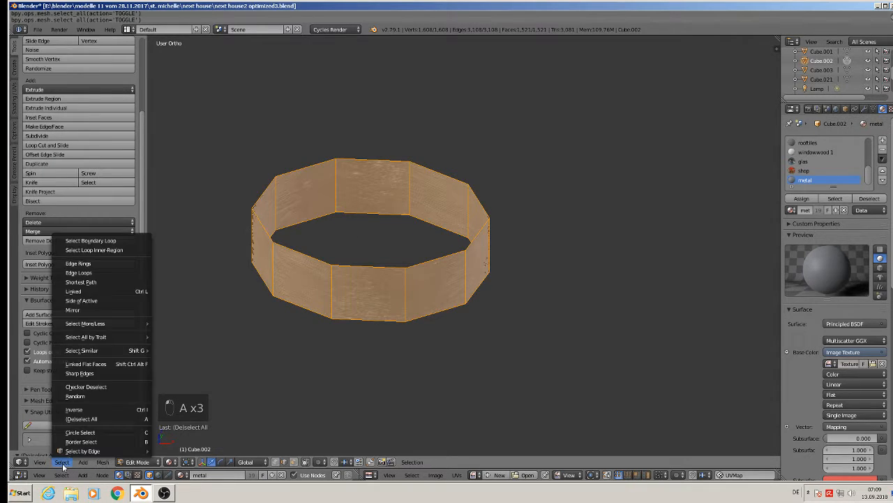
pyautogui.click(103, 388)
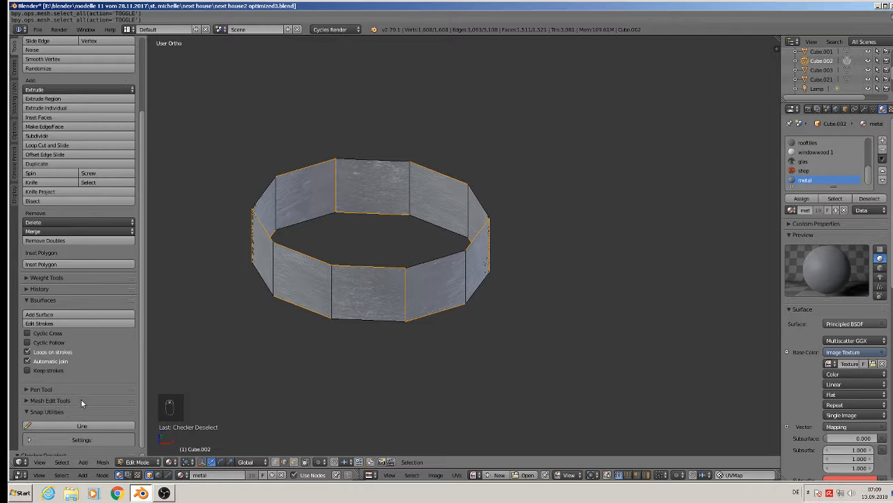
pyautogui.click(65, 453)
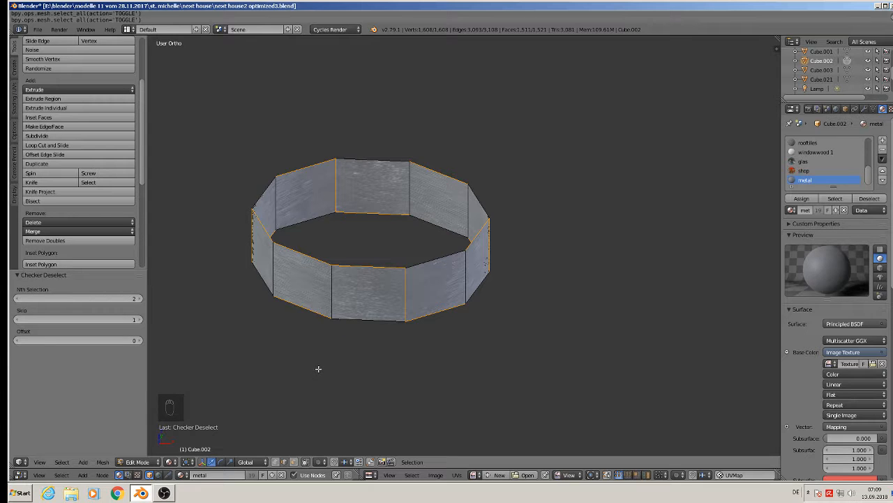
pyautogui.moveTo(325, 357); pyautogui.dragTo(321, 326, button='middle')
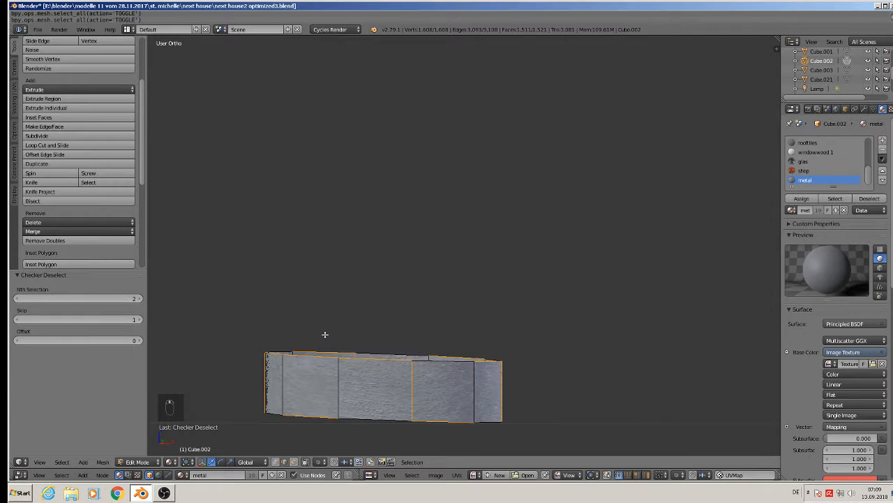
pyautogui.press('a')
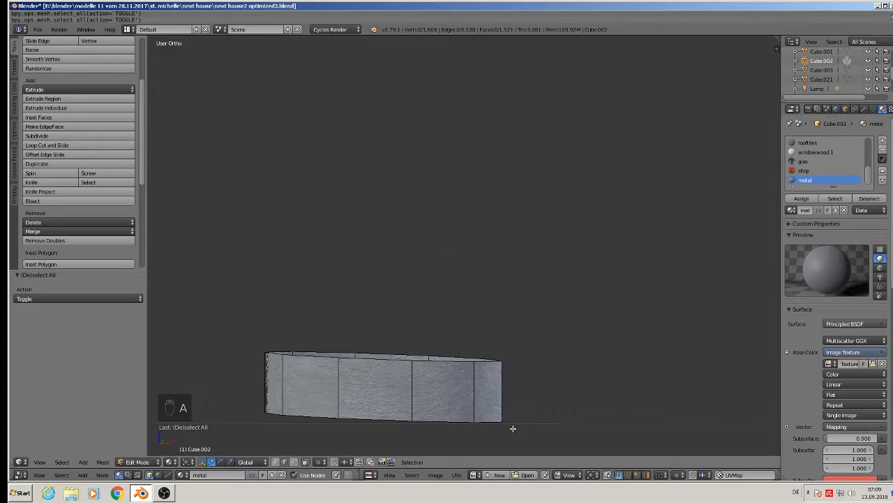
# Step: Dissolve every second vertical edge of the uppermost clamp ring, using Circle Select through the mesh and Checker Deselect
pyautogui.press('KP_1')
pyautogui.scroll(-2, 632, 377)
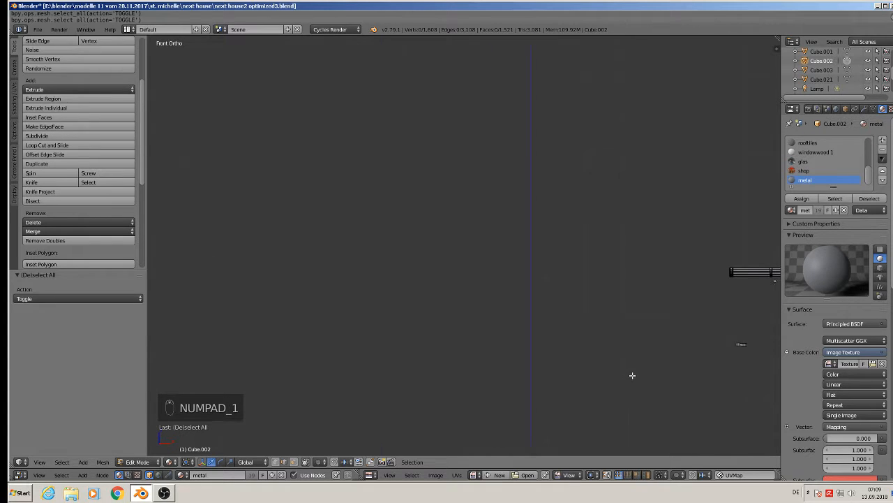
pyautogui.keyDown('shift'); pyautogui.moveTo(633, 375); pyautogui.dragTo(425, 286, button='middle'); pyautogui.keyUp('shift')
pyautogui.scroll(10, 496, 314)
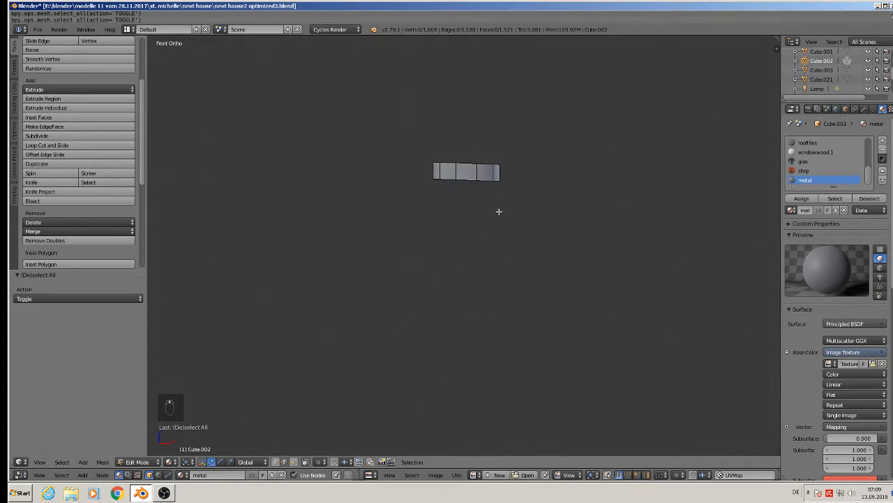
pyautogui.scroll(-2, 472, 211)
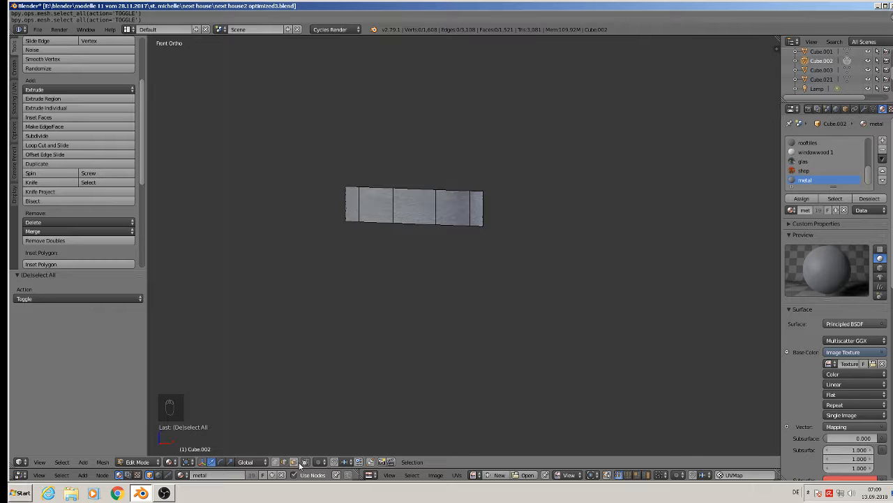
pyautogui.press('c')
pyautogui.moveTo(503, 207); pyautogui.dragTo(342, 201)
pyautogui.rightClick(337, 200)
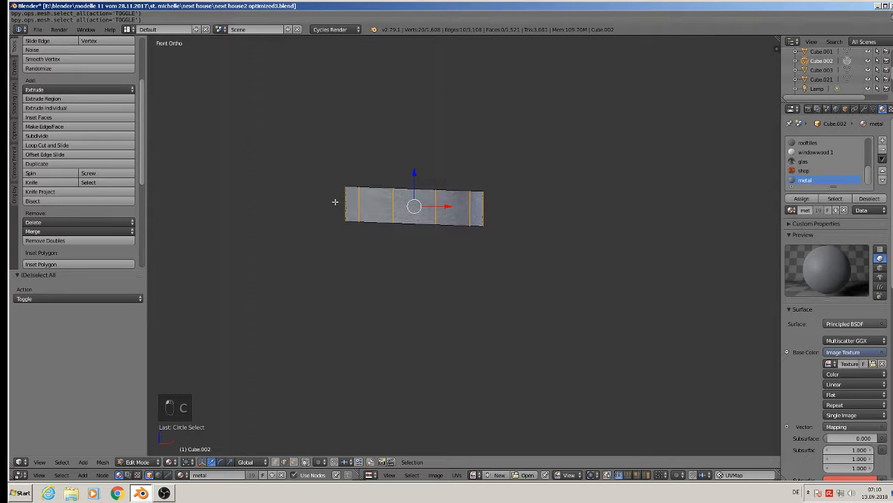
pyautogui.moveTo(337, 200); pyautogui.dragTo(377, 236, button='middle')
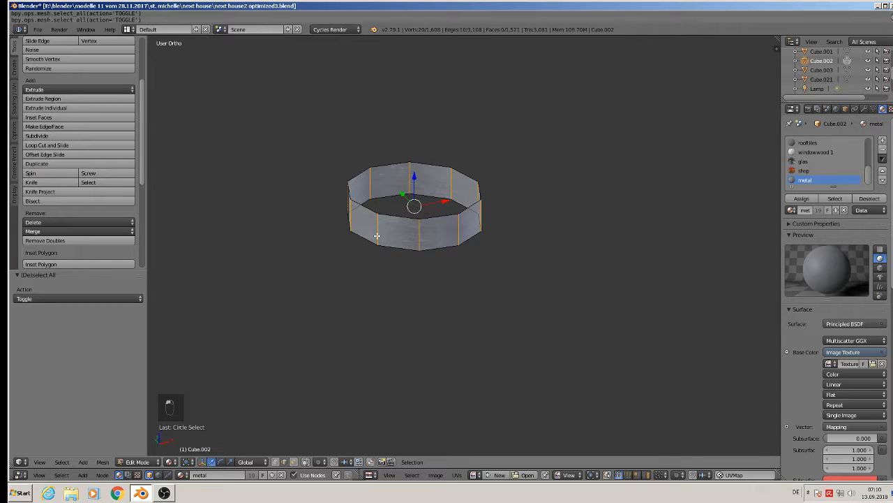
pyautogui.click(62, 461)
pyautogui.click(82, 387)
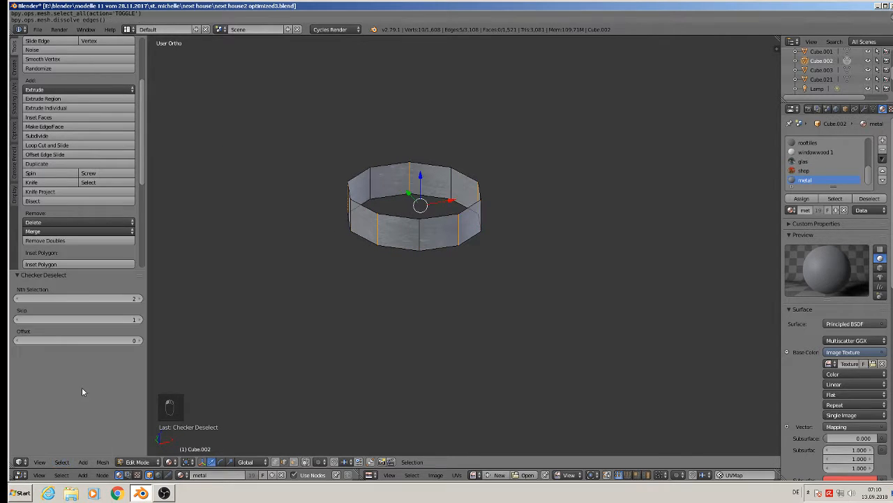
pyautogui.press('x')
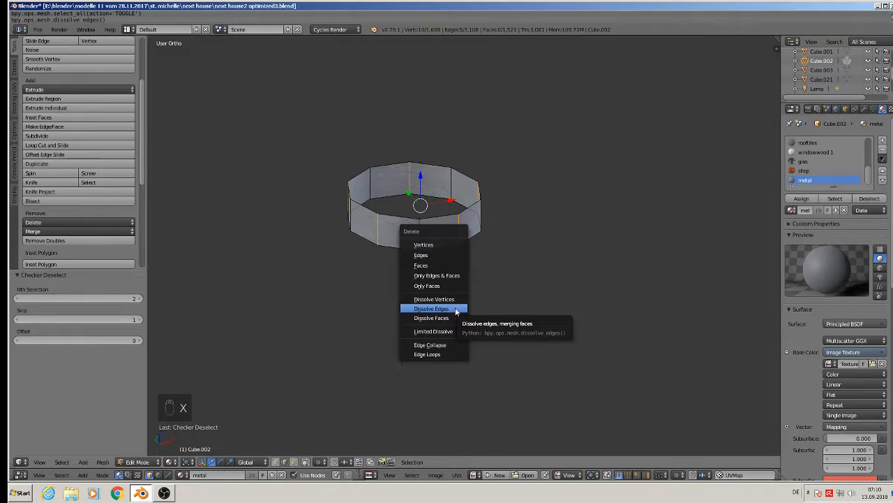
pyautogui.click(456, 309)
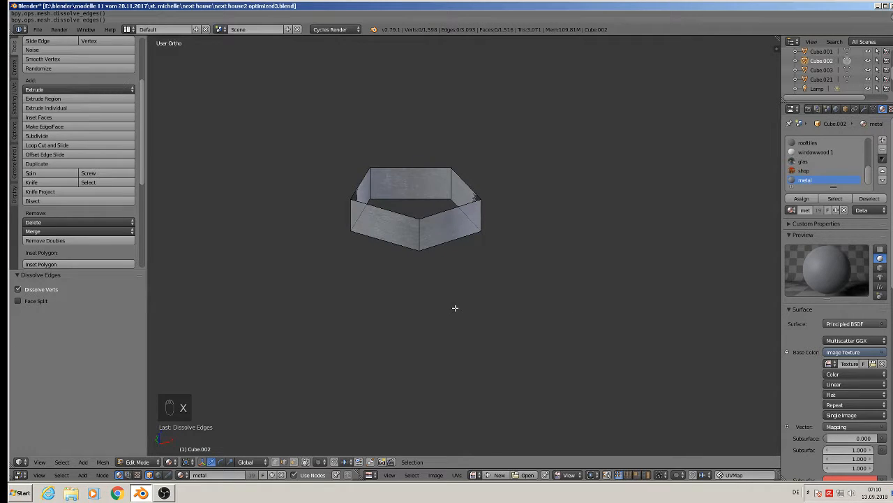
pyautogui.moveTo(481, 270); pyautogui.dragTo(428, 249, button='middle')
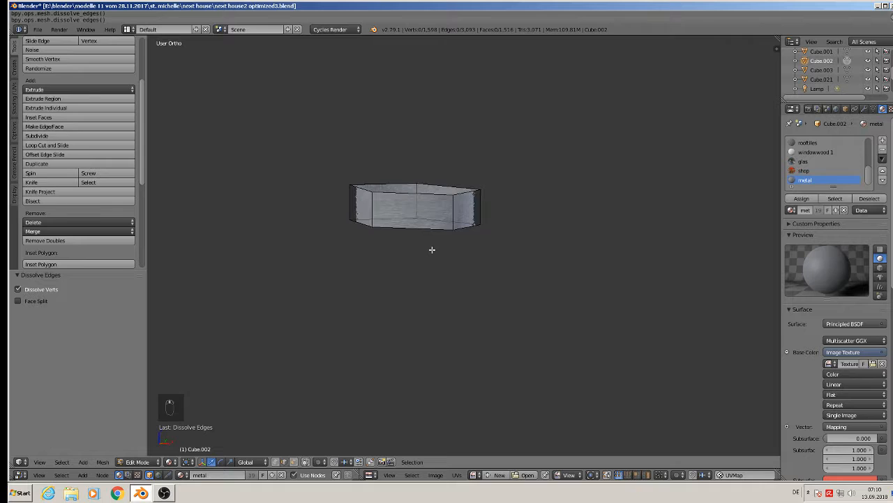
# Step: Dissolve the upper and lower bevel edge loops of the second clamp ring from the top
pyautogui.press('Tab')
pyautogui.scroll(-4, 446, 272)
pyautogui.moveTo(449, 292); pyautogui.dragTo(411, 293, button='middle')
pyautogui.press('Tab')
pyautogui.scroll(5, 412, 293)
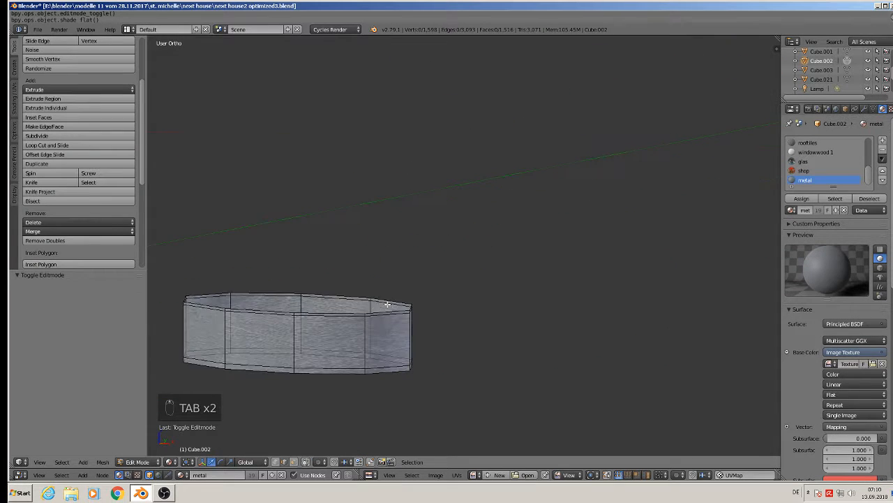
pyautogui.keyDown('alt'); pyautogui.click(319, 313); pyautogui.keyUp('alt')
pyautogui.keyDown('alt'); pyautogui.click(322, 342); pyautogui.keyUp('alt')
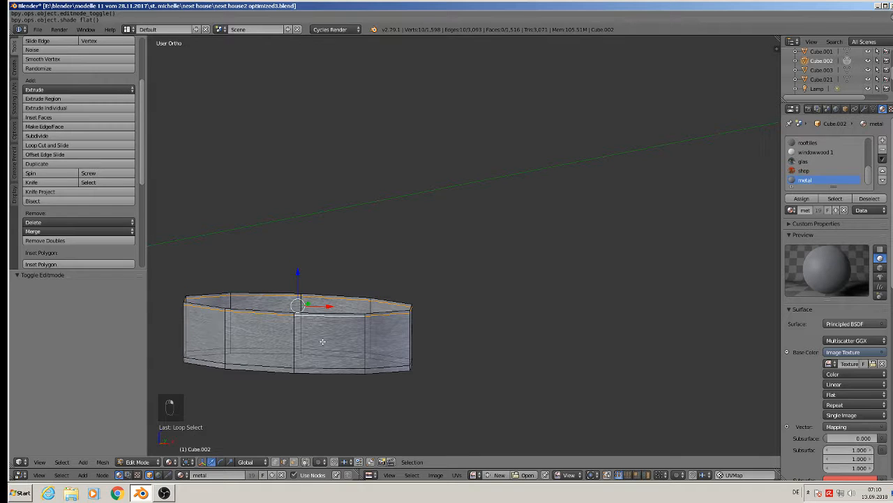
pyautogui.press('x')
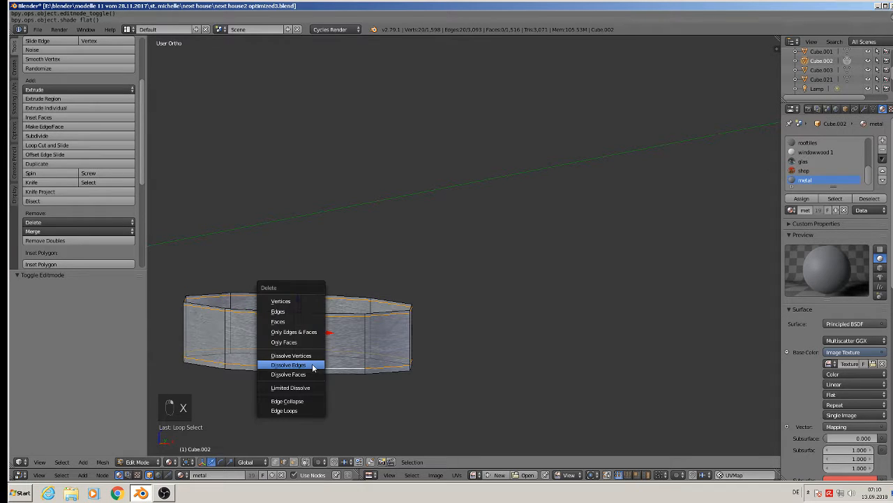
pyautogui.click(312, 363)
# Step: Dissolve the upper and lower bevel edge loops of the third clamp ring from the top
pyautogui.scroll(-2, 357, 393)
pyautogui.keyDown('shift'); pyautogui.moveTo(357, 393); pyautogui.dragTo(474, 83, button='middle'); pyautogui.keyUp('shift')
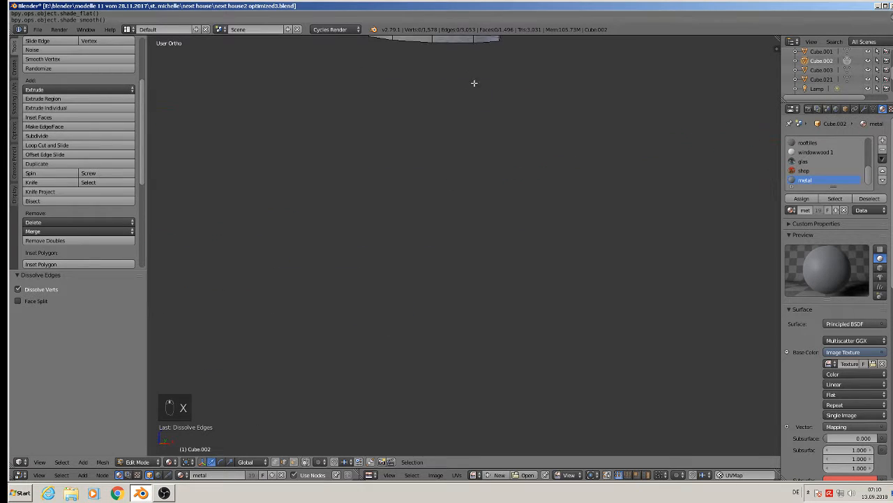
pyautogui.scroll(-9, 471, 143)
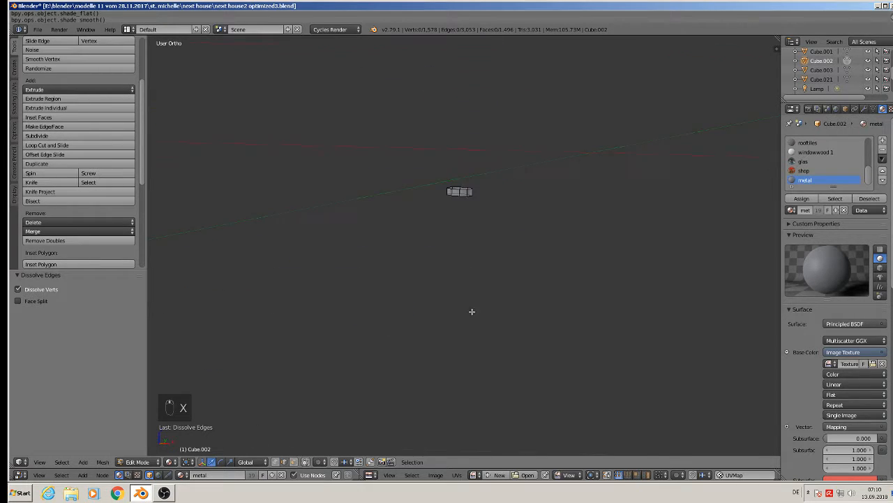
pyautogui.keyDown('shift'); pyautogui.moveTo(491, 359); pyautogui.dragTo(485, 149, button='middle'); pyautogui.keyUp('shift')
pyautogui.scroll(8, 483, 218)
pyautogui.scroll(4, 442, 304)
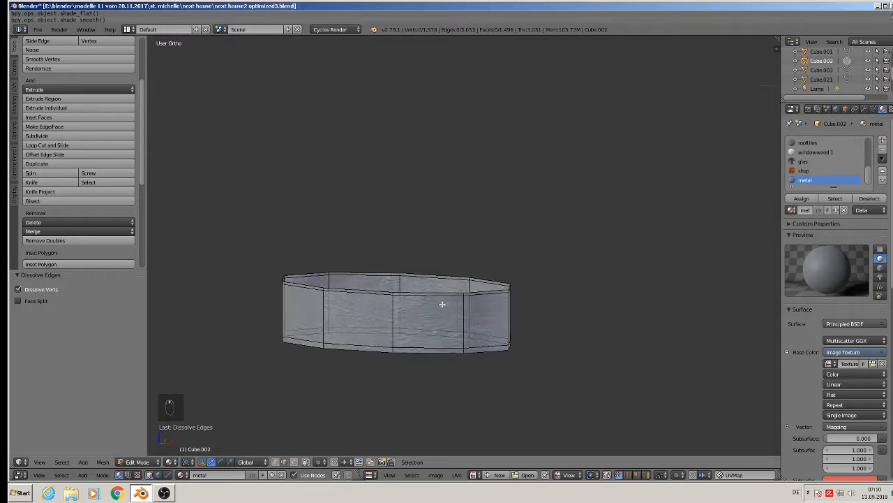
pyautogui.keyDown('alt'); pyautogui.rightClick(426, 296); pyautogui.keyUp('alt')
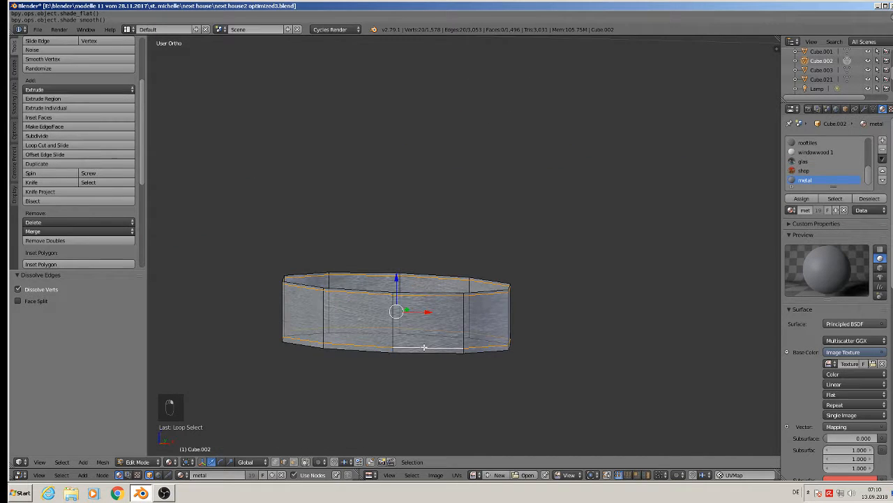
pyautogui.press('x')
pyautogui.click(428, 344)
# Step: Dissolve the upper and lower bevel edge loops of the fourth clamp ring from the top
pyautogui.scroll(-8, 428, 344)
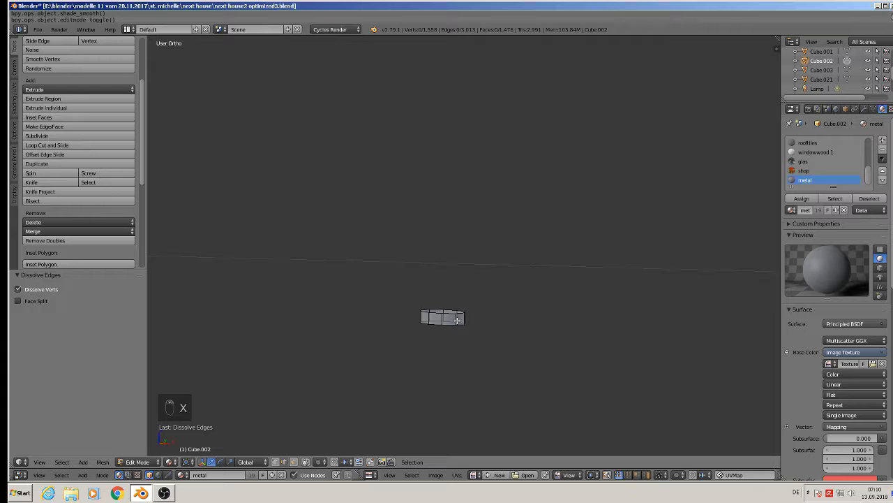
pyautogui.moveTo(457, 320); pyautogui.dragTo(418, 263, button='middle')
pyautogui.scroll(4, 387, 313)
pyautogui.scroll(2, 339, 316)
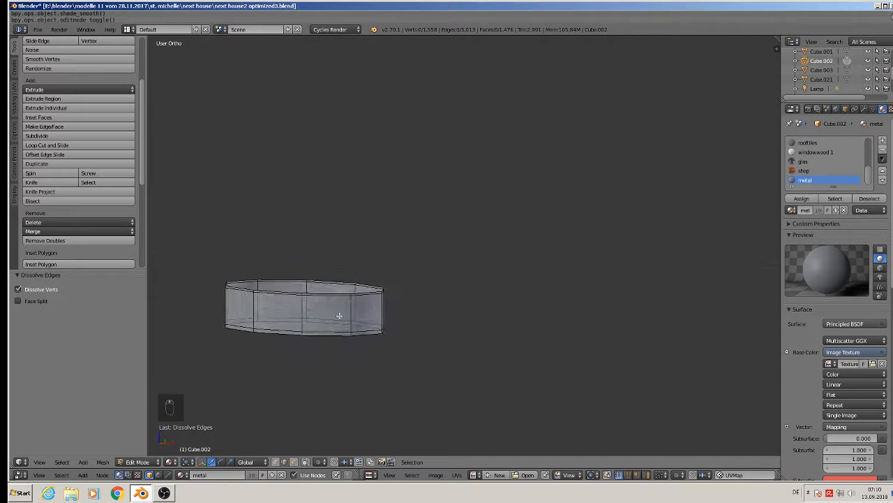
pyautogui.keyDown('alt'); pyautogui.rightClick(326, 301); pyautogui.keyUp('alt')
pyautogui.keyDown('alt'); pyautogui.keyDown('shift'); pyautogui.rightClick(324, 329); pyautogui.keyUp('shift'); pyautogui.keyUp('alt')
pyautogui.press('x')
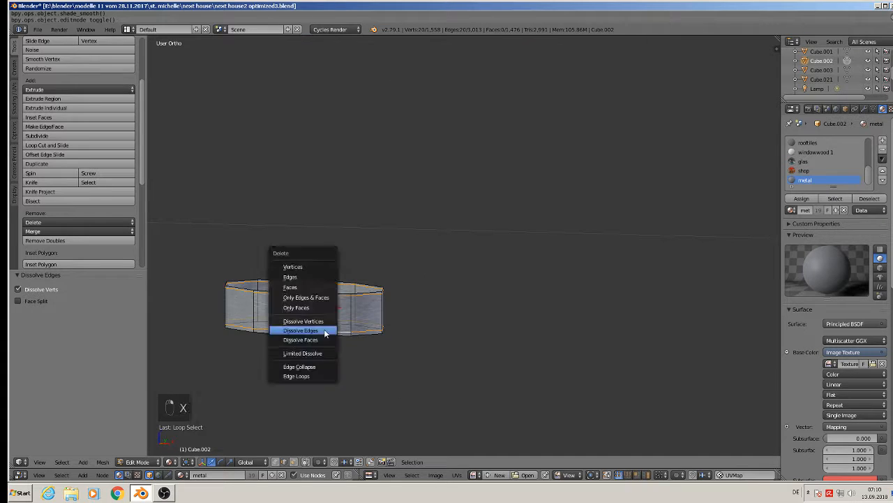
pyautogui.click(325, 330)
pyautogui.scroll(-10, 325, 329)
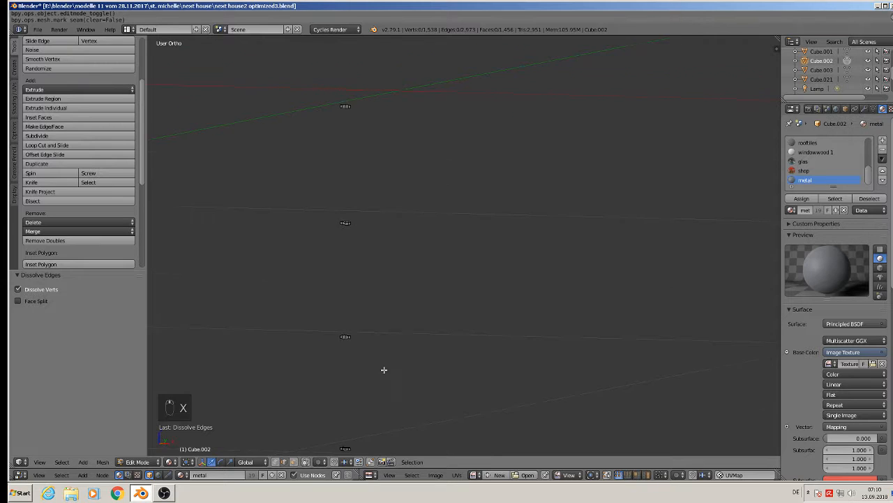
# Step: Dissolve the upper and lower bevel edge loops of the lowest clamp ring
pyautogui.scroll(10, 339, 269)
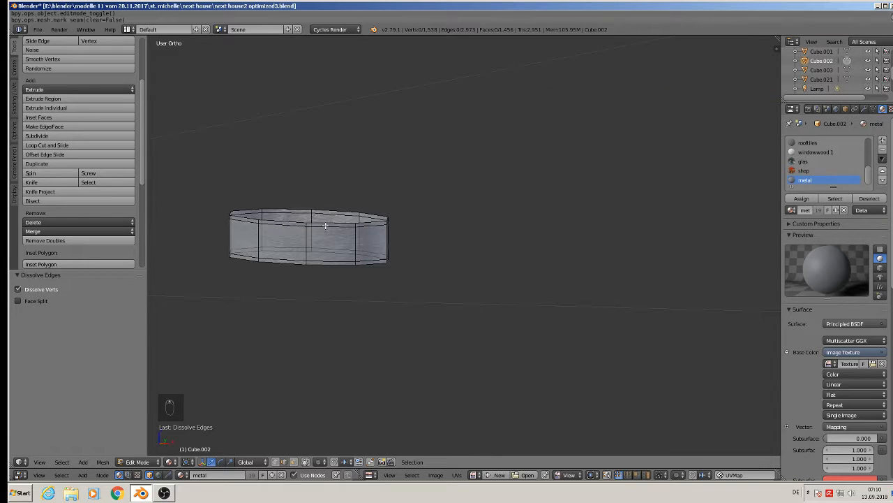
pyautogui.keyDown('alt'); pyautogui.rightClick(325, 225); pyautogui.keyUp('alt')
pyautogui.press('x')
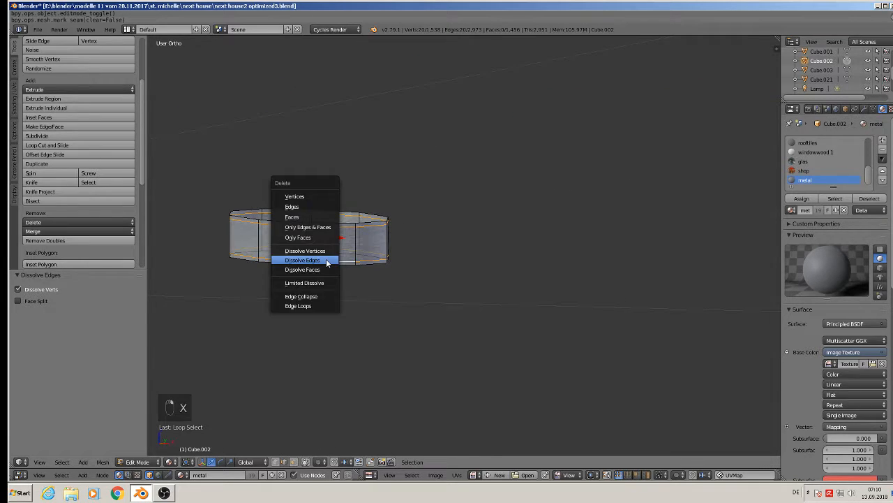
pyautogui.click(326, 260)
# Step: Dissolve every second vertical edge of the second clamp ring from the top, using Circle Select and Checker Deselect
pyautogui.scroll(-3, 338, 263)
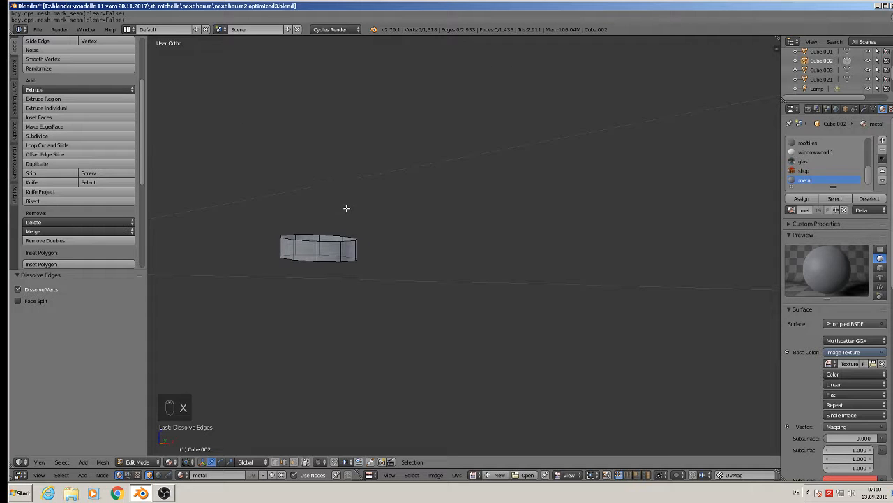
pyautogui.scroll(3, 328, 260)
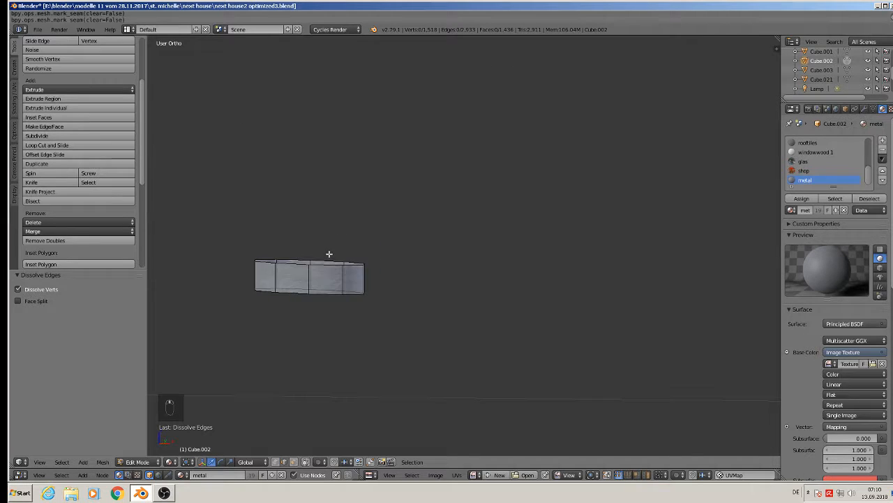
pyautogui.moveTo(329, 254); pyautogui.dragTo(332, 252, button='middle')
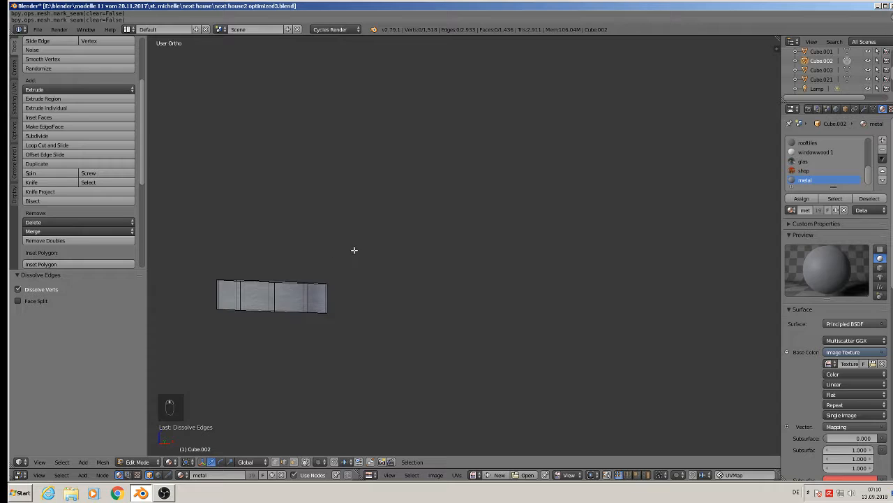
pyautogui.press('KP_1')
pyautogui.scroll(-8, 359, 250)
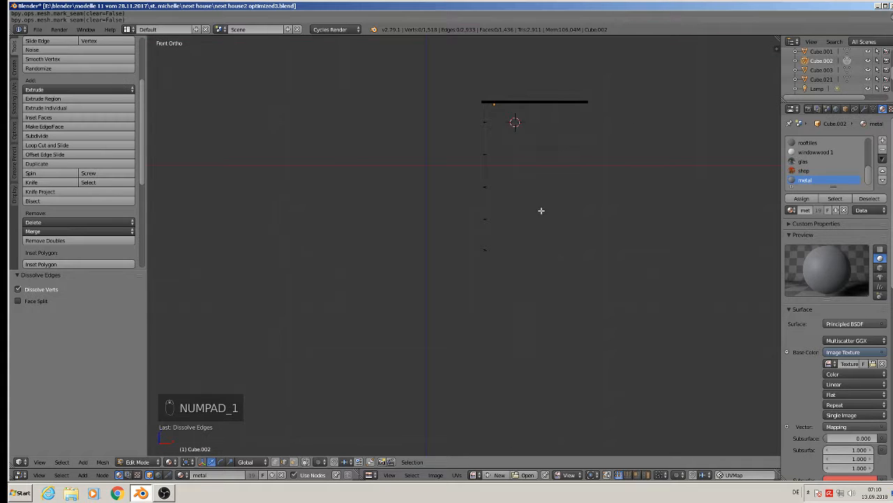
pyautogui.scroll(4, 398, 195)
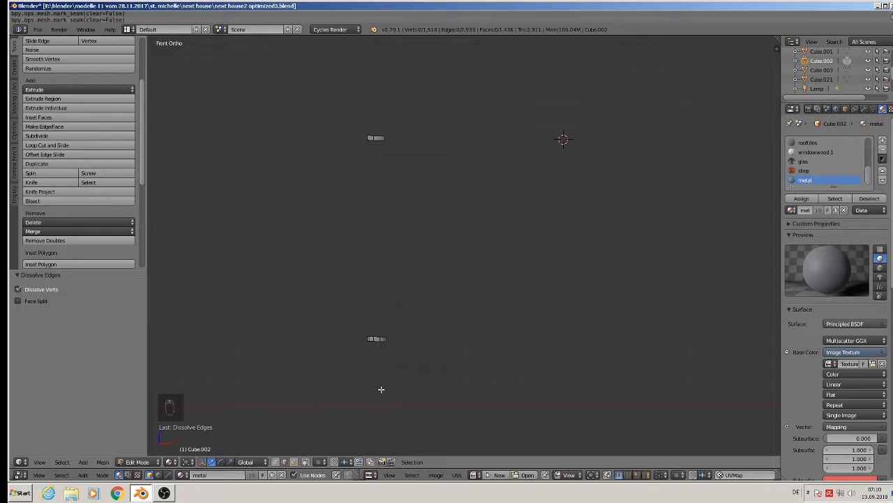
pyautogui.moveTo(389, 362); pyautogui.dragTo(352, 308, button='middle')
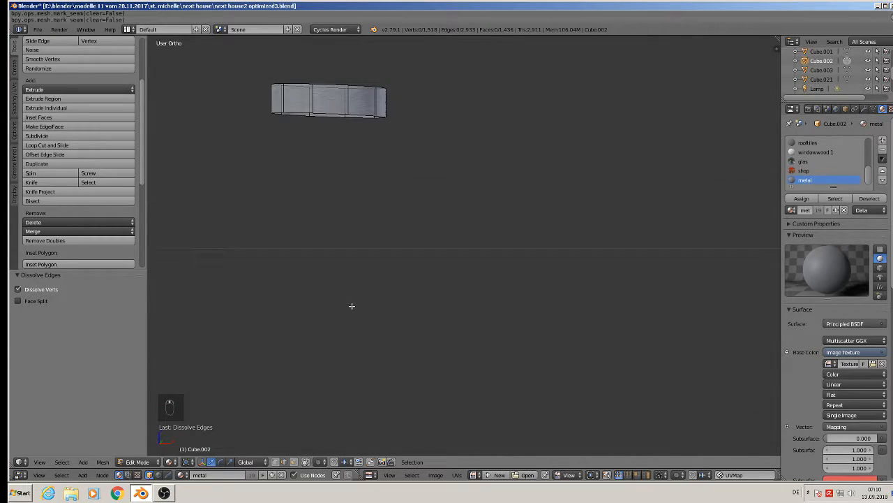
pyautogui.press('c')
pyautogui.moveTo(398, 104); pyautogui.dragTo(252, 93)
pyautogui.rightClick(238, 130)
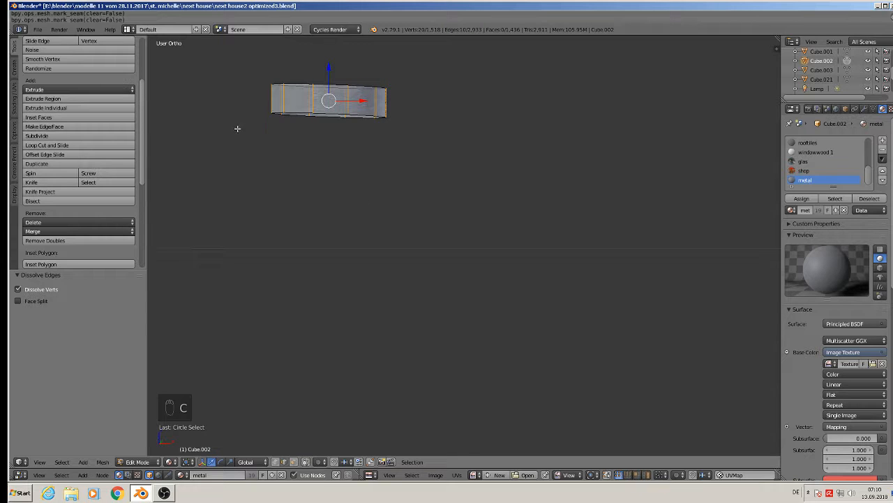
pyautogui.click(59, 464)
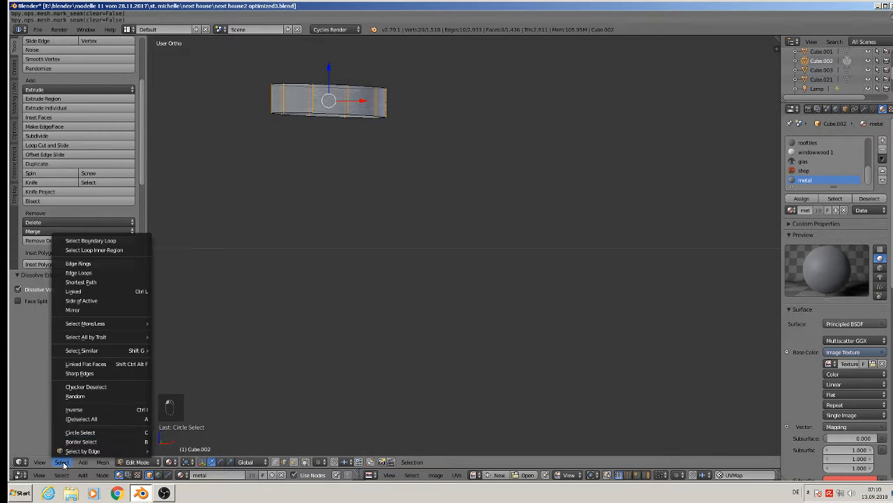
pyautogui.click(94, 386)
pyautogui.press('x')
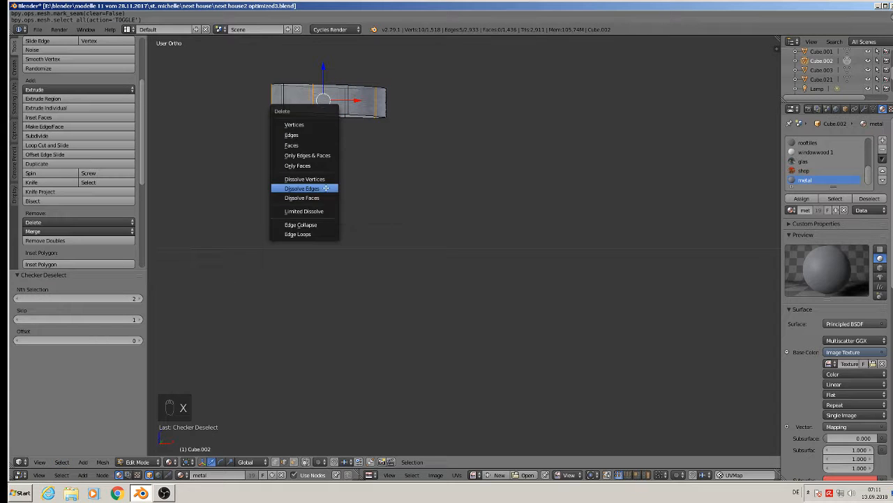
pyautogui.click(326, 189)
# Step: Dissolve every second vertical edge of the third clamp ring from the top, using Circle Select and Checker Deselect
pyautogui.scroll(-5, 363, 239)
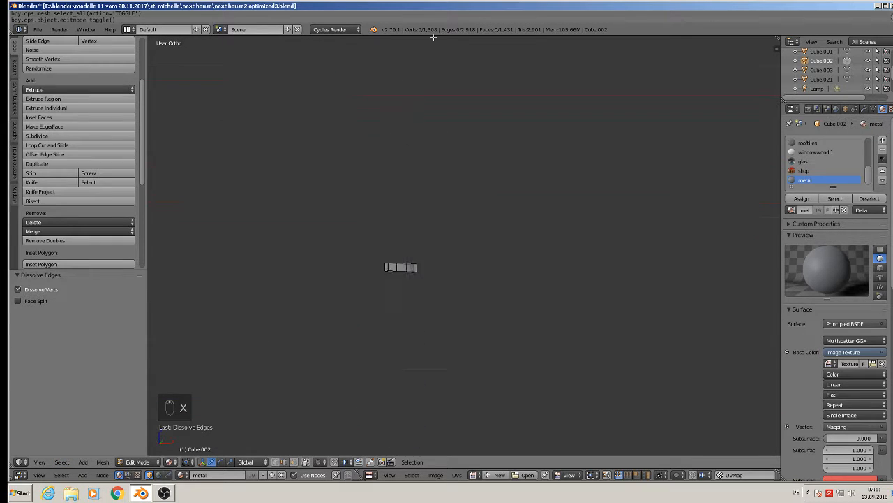
pyautogui.scroll(5, 433, 231)
pyautogui.press('x')
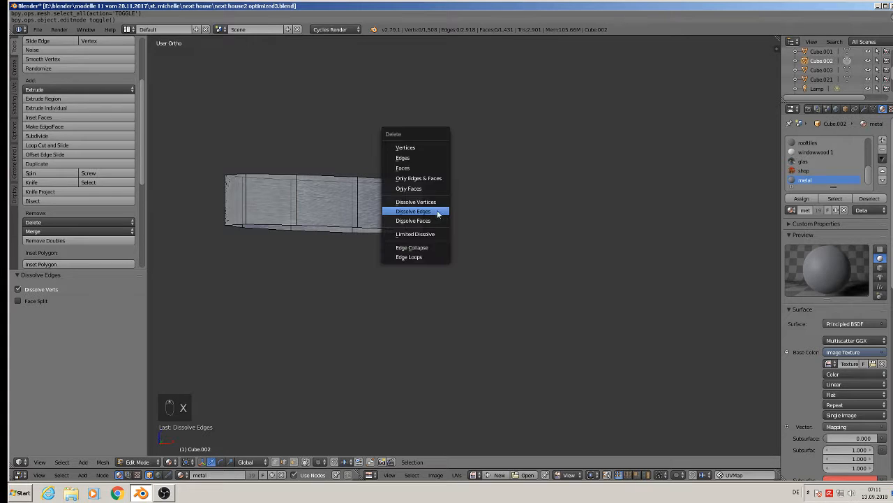
pyautogui.press('c')
pyautogui.moveTo(439, 205); pyautogui.dragTo(217, 204)
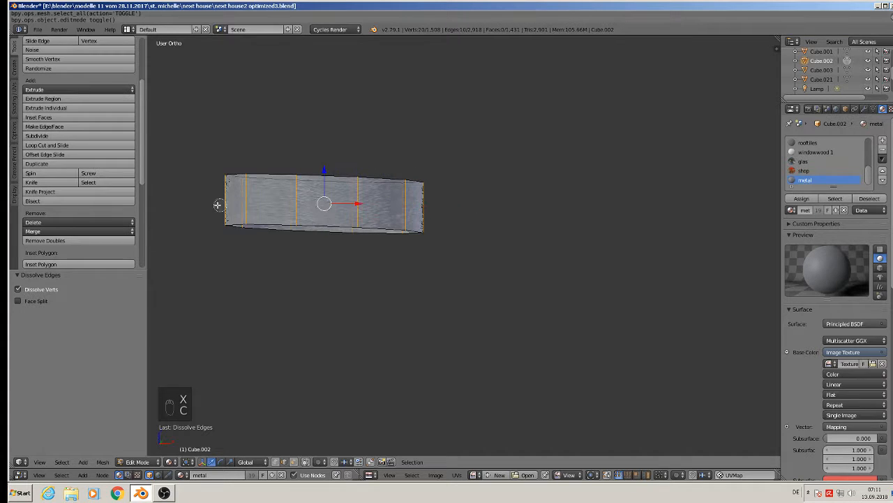
pyautogui.rightClick(217, 204)
pyautogui.click(61, 461)
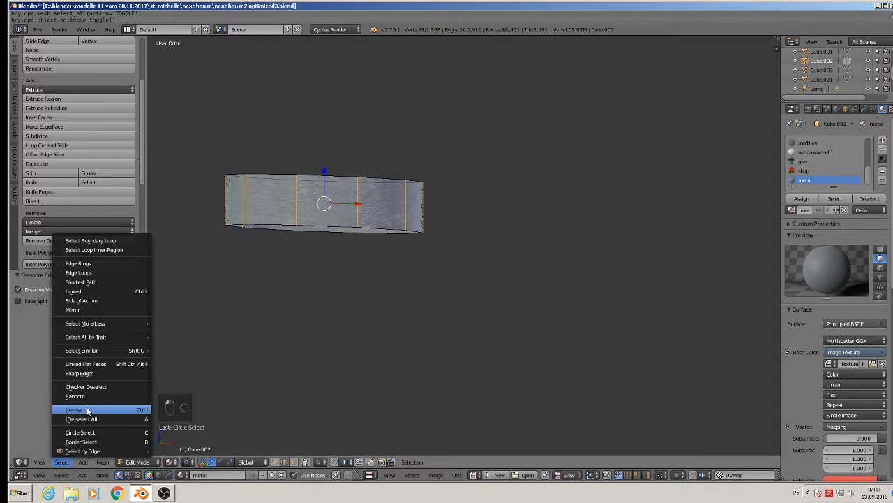
pyautogui.click(87, 410)
pyautogui.press('x')
pyautogui.click(307, 332)
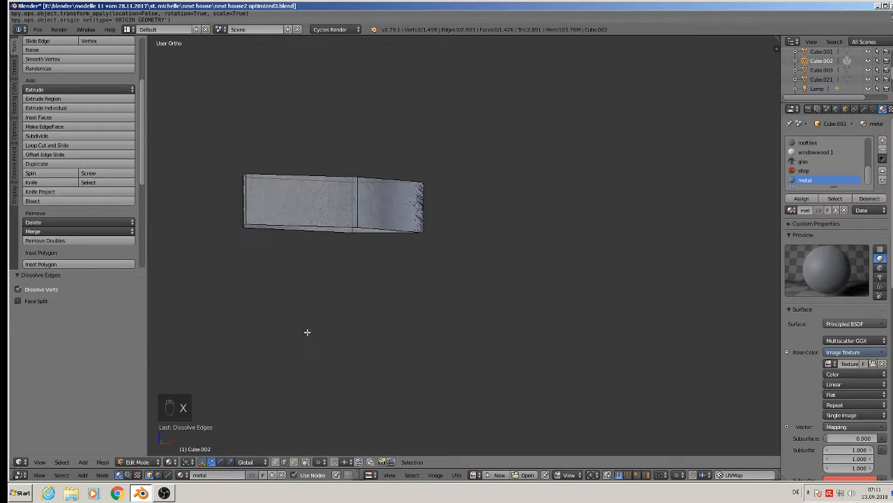
# Step: Clear the selection and dissolve every second vertical edge of the fourth clamp ring from the top, using Circle Select and Checker Deselect
pyautogui.scroll(-5, 393, 347)
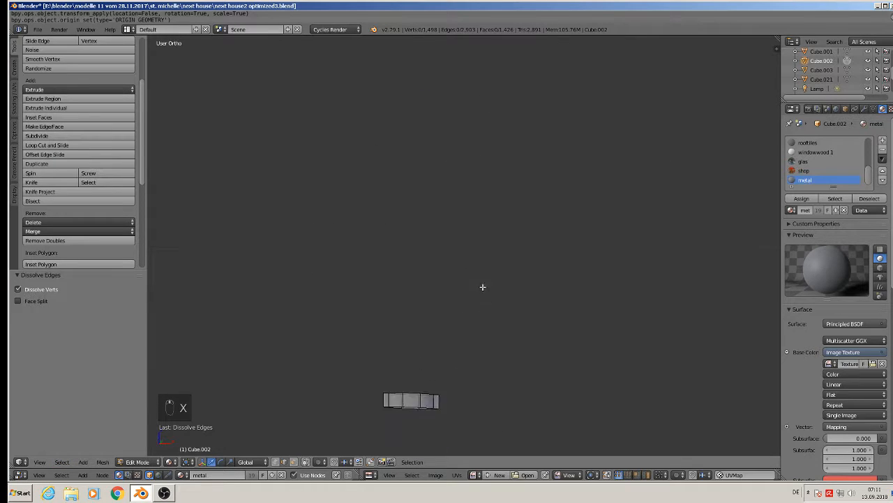
pyautogui.keyDown('shift'); pyautogui.moveTo(482, 287); pyautogui.dragTo(467, 182, button='middle'); pyautogui.keyUp('shift')
pyautogui.scroll(3, 430, 253)
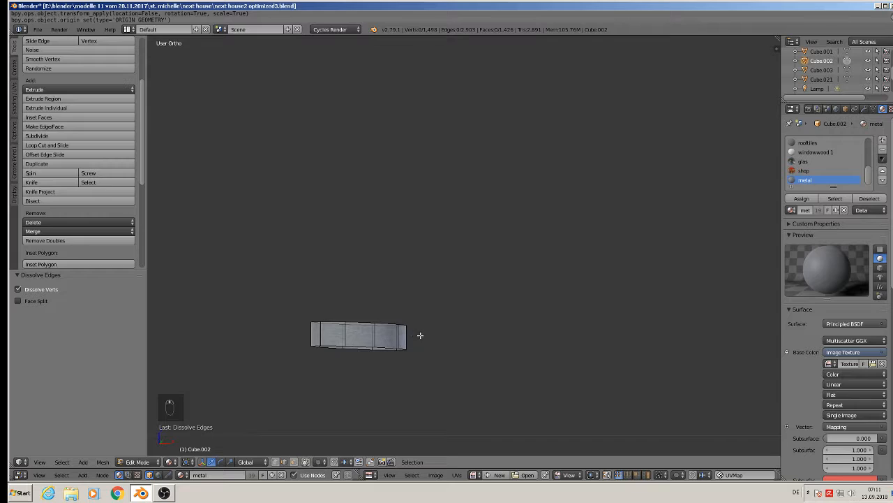
pyautogui.press('a')
pyautogui.press('a')
pyautogui.press('c')
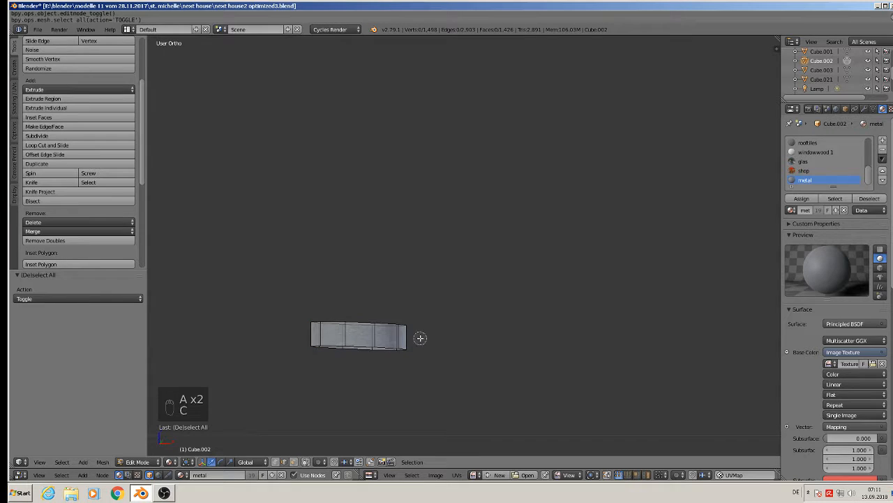
pyautogui.moveTo(421, 337); pyautogui.dragTo(307, 335)
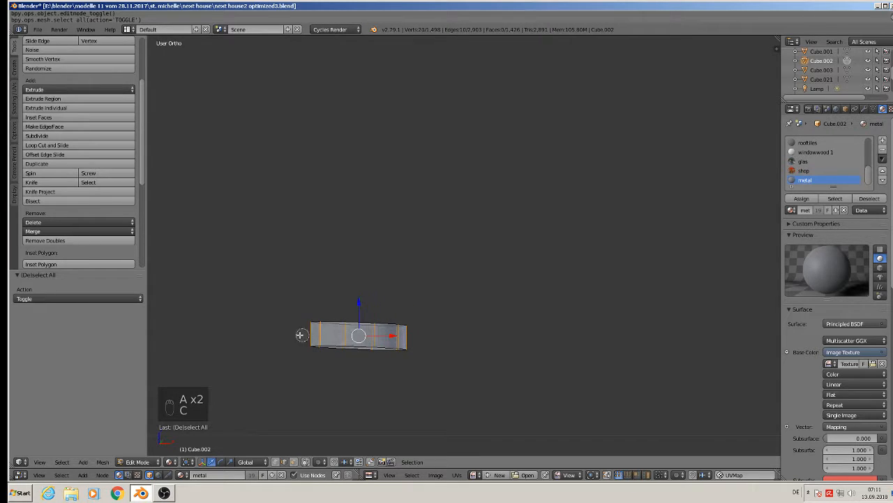
pyautogui.rightClick(296, 335)
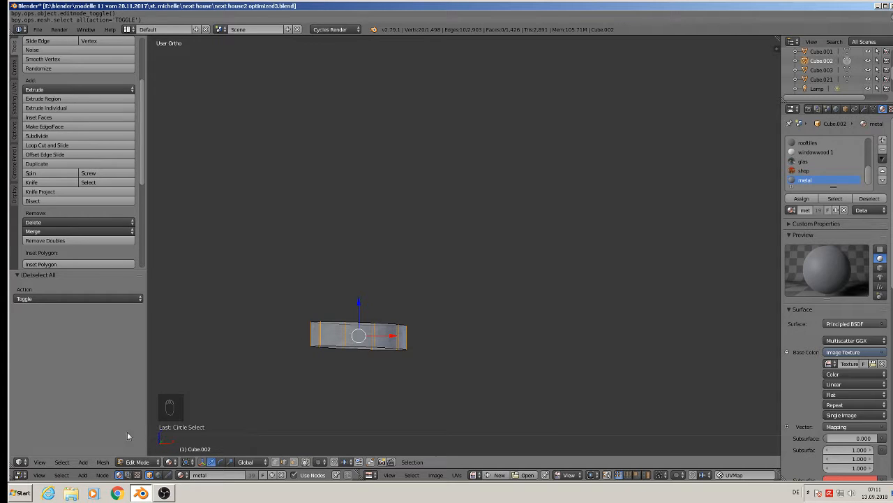
pyautogui.click(62, 462)
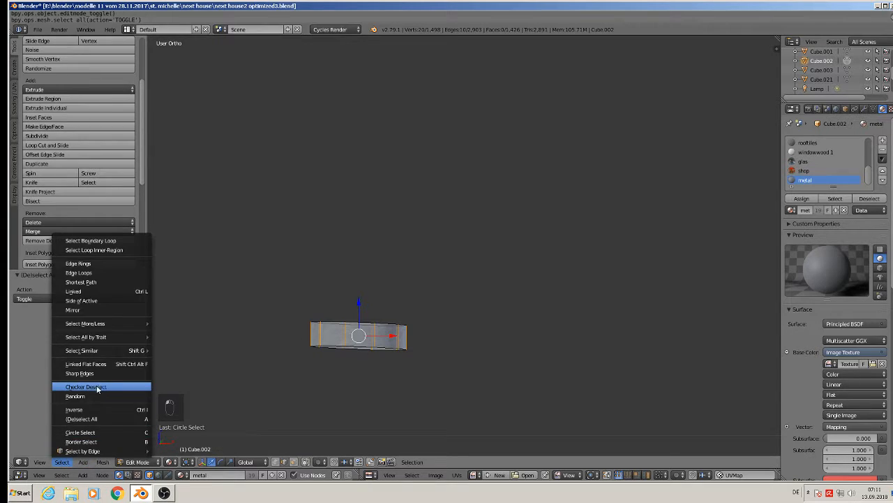
pyautogui.click(99, 388)
pyautogui.press('x')
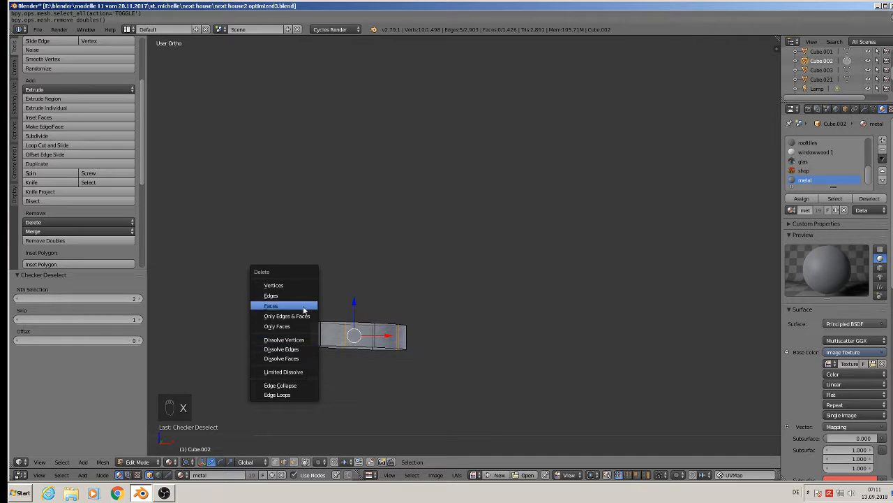
pyautogui.click(294, 348)
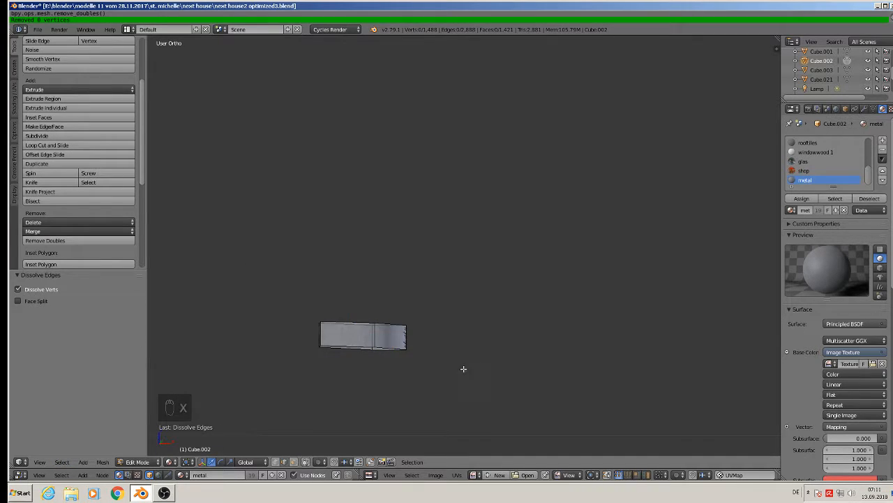
# Step: Dissolve every second vertical edge of the lowest clamp ring, using Circle Select and Checker Deselect
pyautogui.moveTo(464, 369); pyautogui.dragTo(402, 356, button='middle')
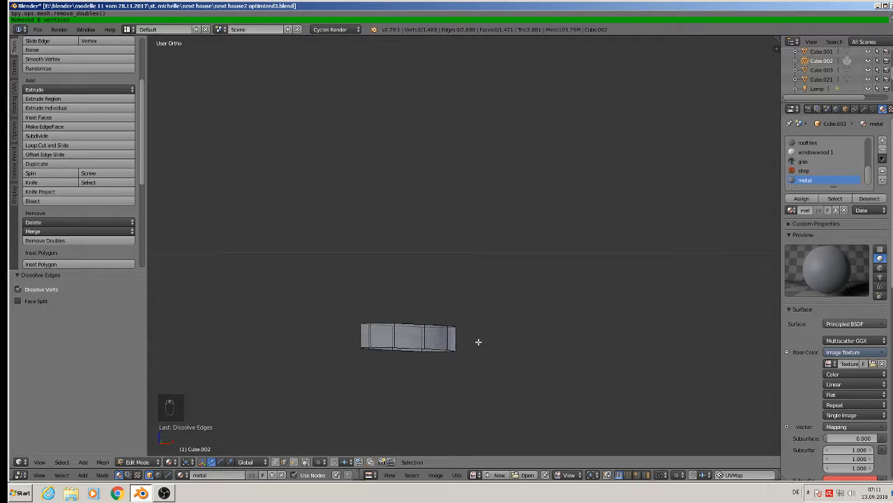
pyautogui.press('c')
pyautogui.moveTo(475, 340); pyautogui.dragTo(337, 338)
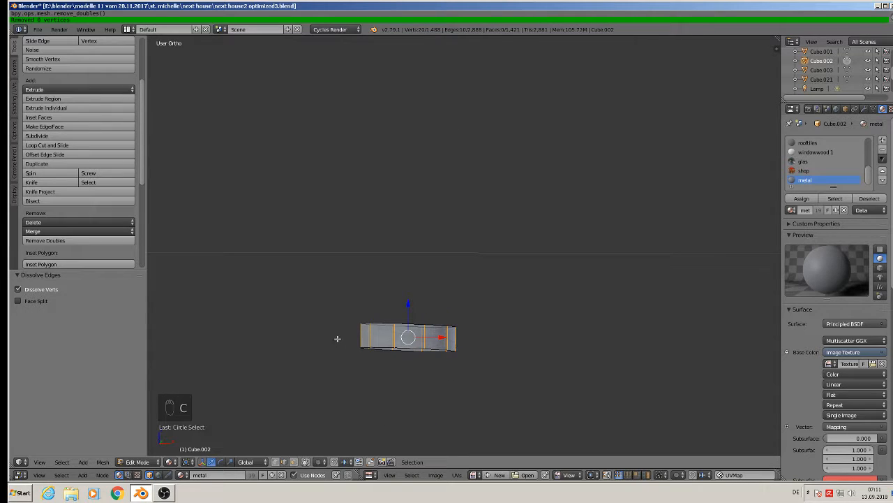
pyautogui.click(57, 461)
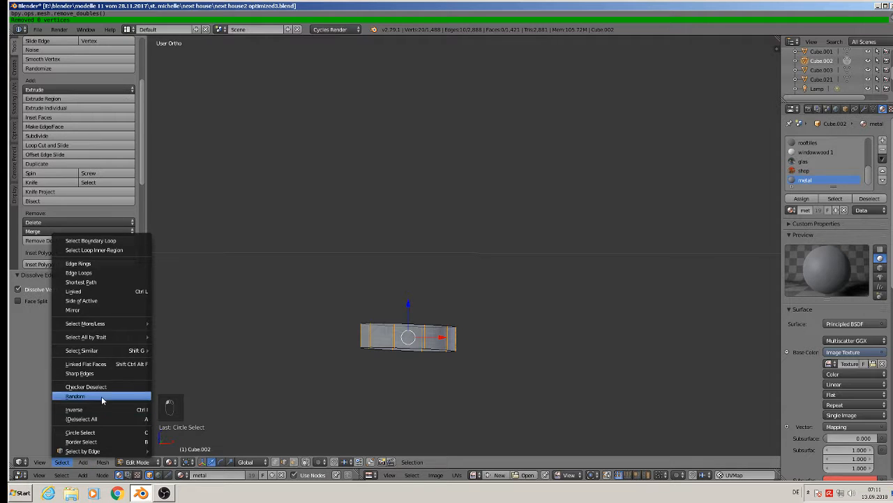
pyautogui.click(61, 461)
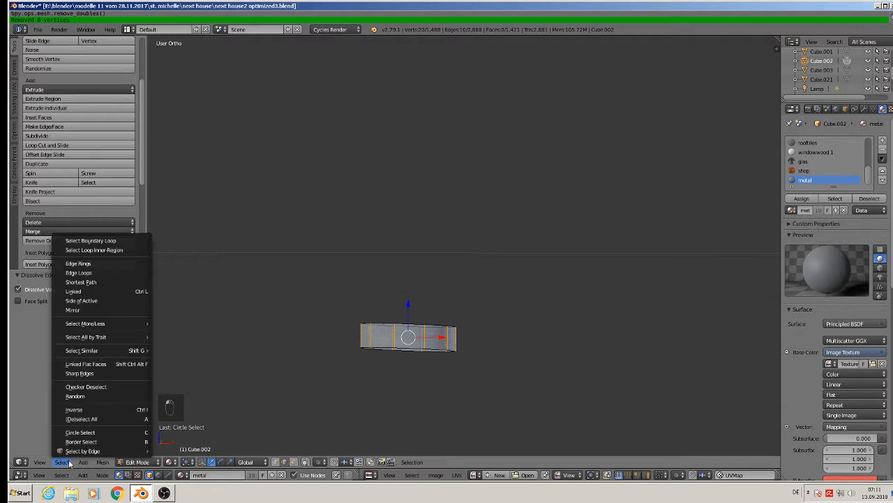
pyautogui.press('x')
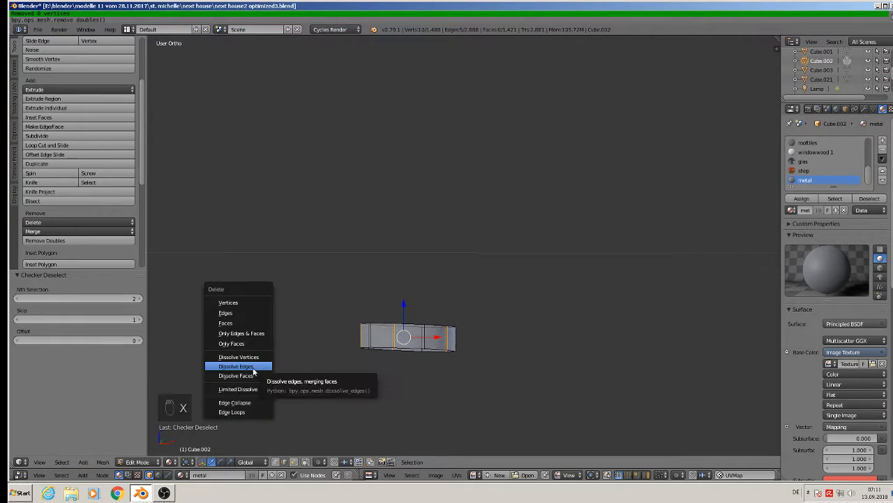
pyautogui.click(255, 367)
# Step: Save the house model under its existing file name
pyautogui.scroll(-8, 574, 403)
pyautogui.keyDown('shift'); pyautogui.moveTo(595, 415); pyautogui.dragTo(356, 370, button='middle'); pyautogui.keyUp('shift')
pyautogui.scroll(-3, 316, 142)
pyautogui.keyDown('shift'); pyautogui.moveTo(361, 178); pyautogui.dragTo(333, 333, button='middle'); pyautogui.keyUp('shift')
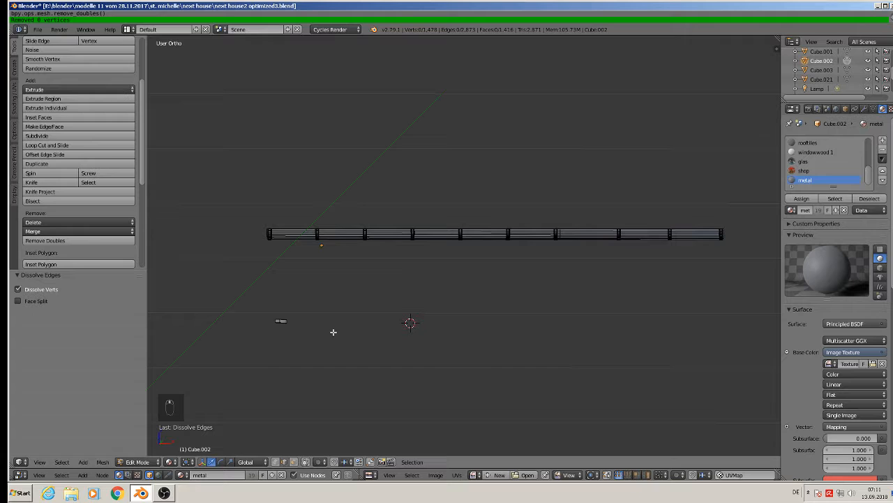
pyautogui.click(37, 30)
pyautogui.click(56, 102)
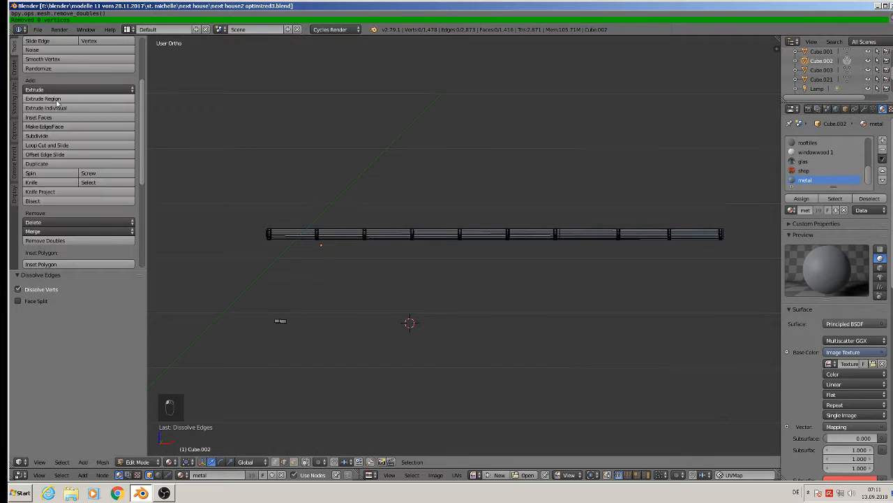
# Step: Examine the simplified downpipe clamp rings and the edge density of the horizontal gutter above them
pyautogui.scroll(1, 371, 237)
pyautogui.scroll(2, 307, 281)
pyautogui.keyDown('shift'); pyautogui.moveTo(283, 272); pyautogui.dragTo(539, 322, button='middle'); pyautogui.keyUp('shift')
pyautogui.keyDown('shift'); pyautogui.moveTo(405, 335); pyautogui.dragTo(390, 227, button='middle'); pyautogui.keyUp('shift')
pyautogui.scroll(-4, 412, 293)
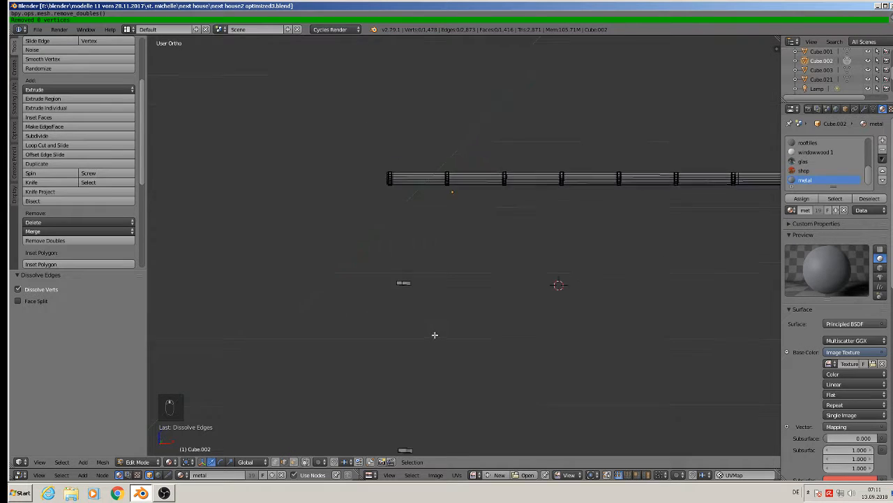
pyautogui.keyDown('shift'); pyautogui.moveTo(435, 333); pyautogui.dragTo(354, 165, button='middle'); pyautogui.keyUp('shift')
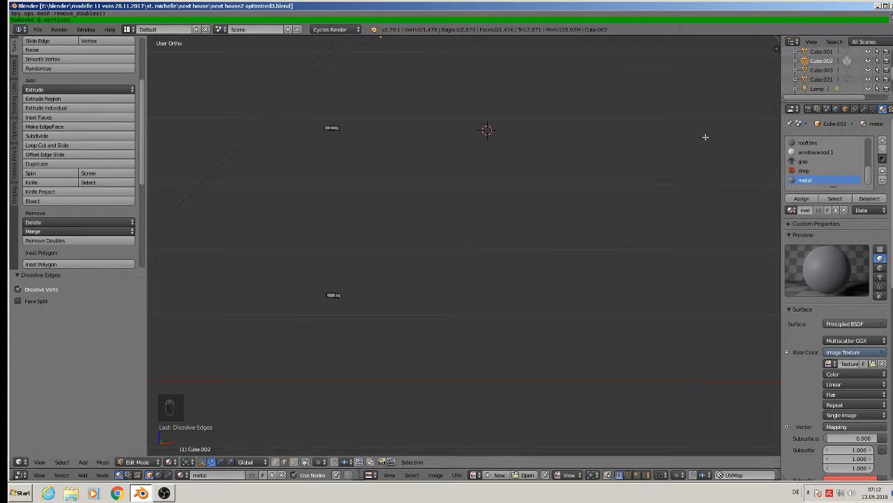
pyautogui.moveTo(372, 183); pyautogui.dragTo(365, 167, button='middle')
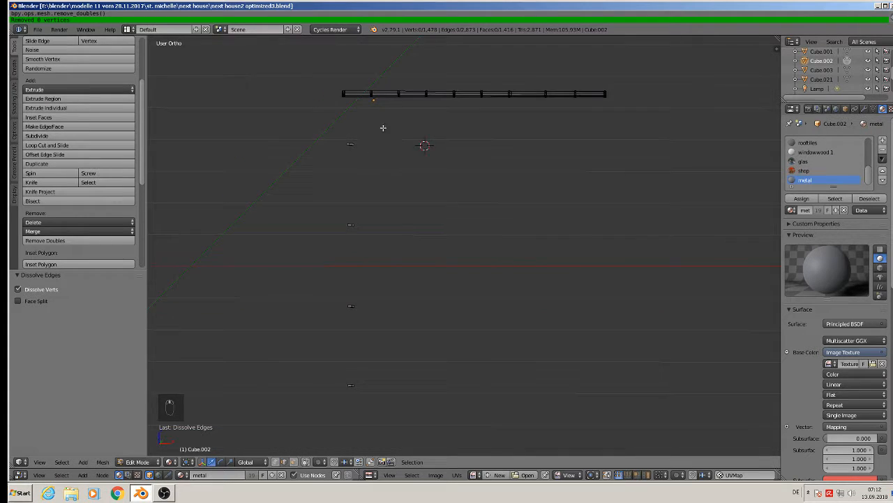
pyautogui.scroll(4, 382, 128)
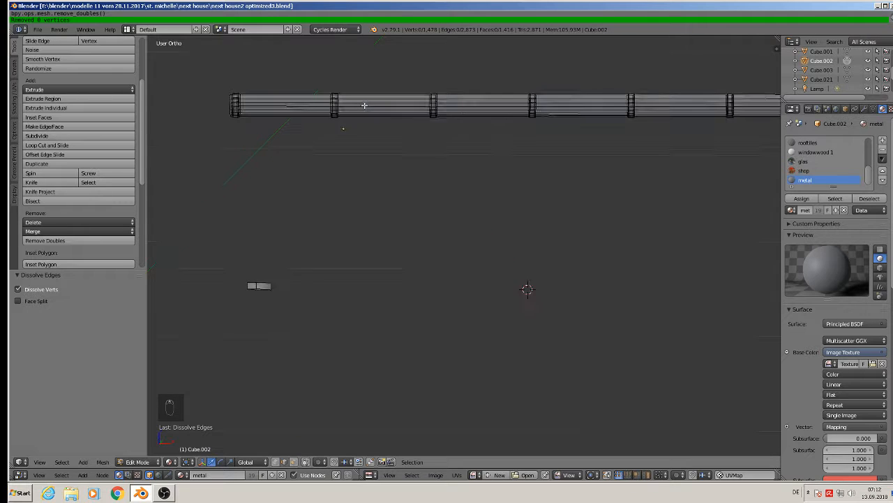
# Step: Limit selection to visible geometry for work on the gutter's end bracket
pyautogui.scroll(2, 363, 105)
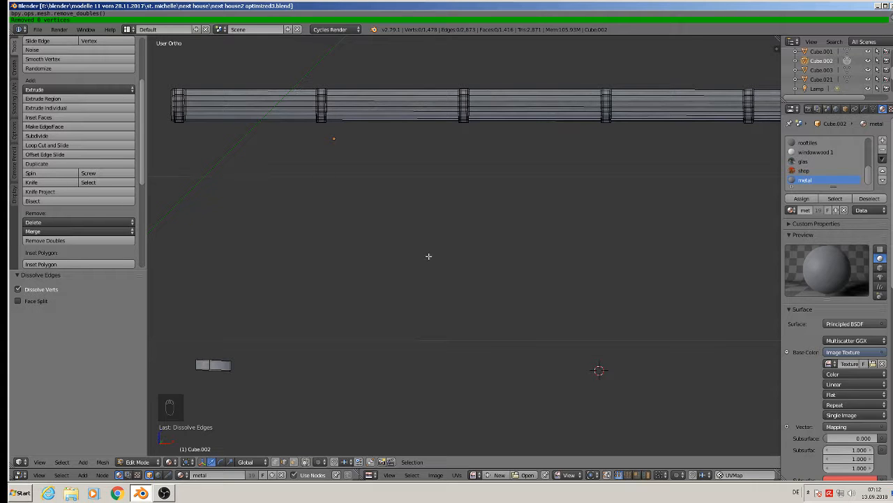
pyautogui.scroll(3, 312, 209)
pyautogui.scroll(-3, 395, 188)
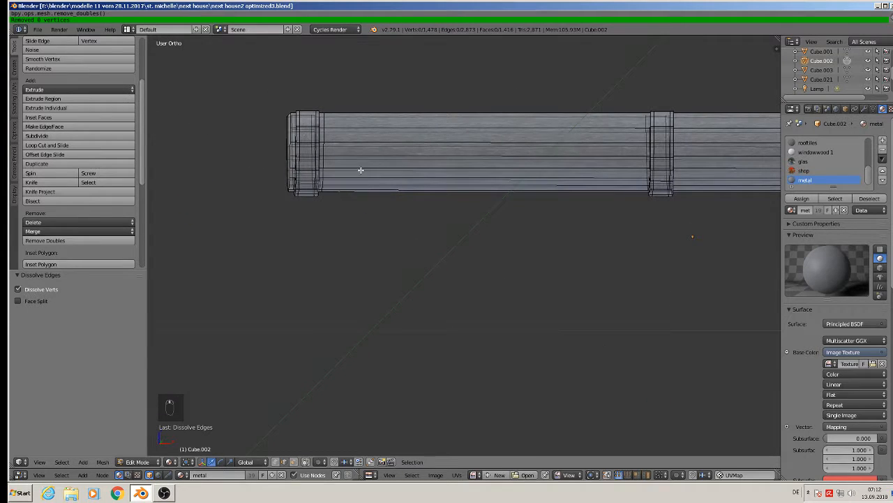
pyautogui.click(308, 463)
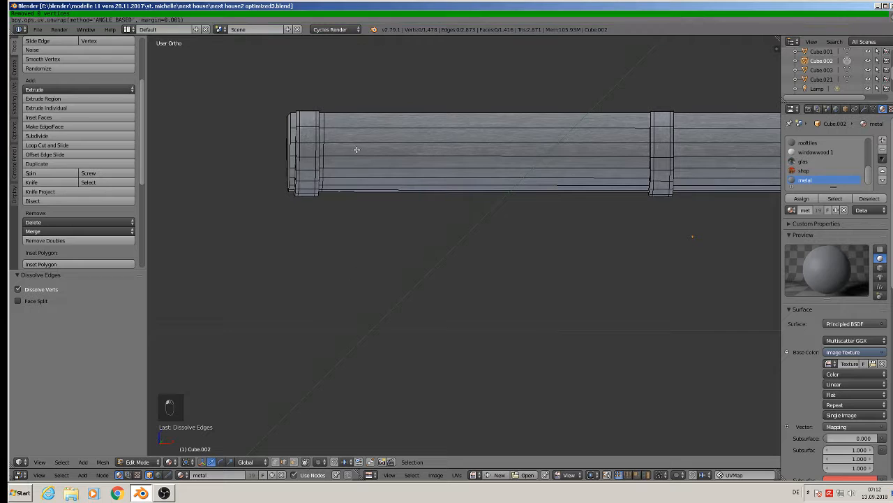
pyautogui.moveTo(343, 162); pyautogui.dragTo(340, 186, button='middle')
pyautogui.scroll(1, 342, 203)
pyautogui.moveTo(355, 230); pyautogui.dragTo(415, 241, button='middle')
pyautogui.scroll(1, 419, 237)
pyautogui.scroll(1, 441, 223)
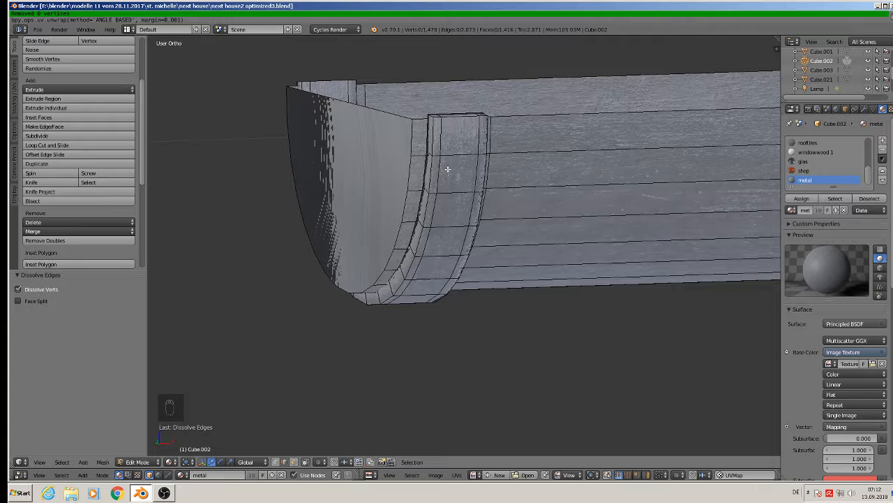
# Step: Dissolve the two inner edge loops running around the gutter's end bracket, close to its front and back rims
pyautogui.keyDown('alt'); pyautogui.rightClick(434, 147); pyautogui.keyUp('alt')
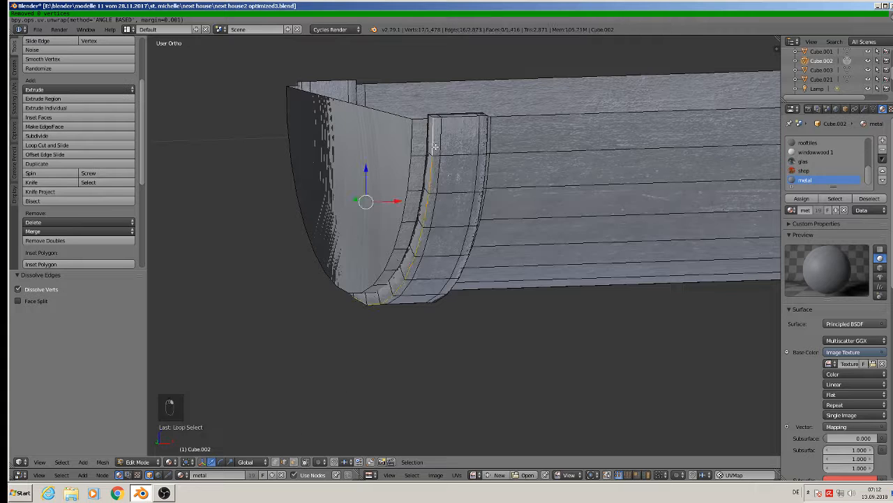
pyautogui.keyDown('alt'); pyautogui.keyDown('shift'); pyautogui.rightClick(487, 145); pyautogui.keyUp('shift'); pyautogui.keyUp('alt')
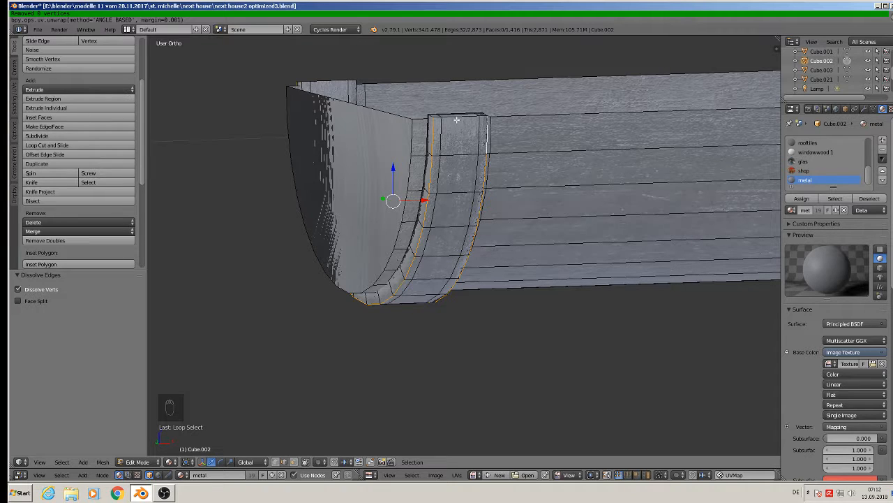
pyautogui.keyDown('alt'); pyautogui.rightClick(441, 142); pyautogui.keyUp('alt')
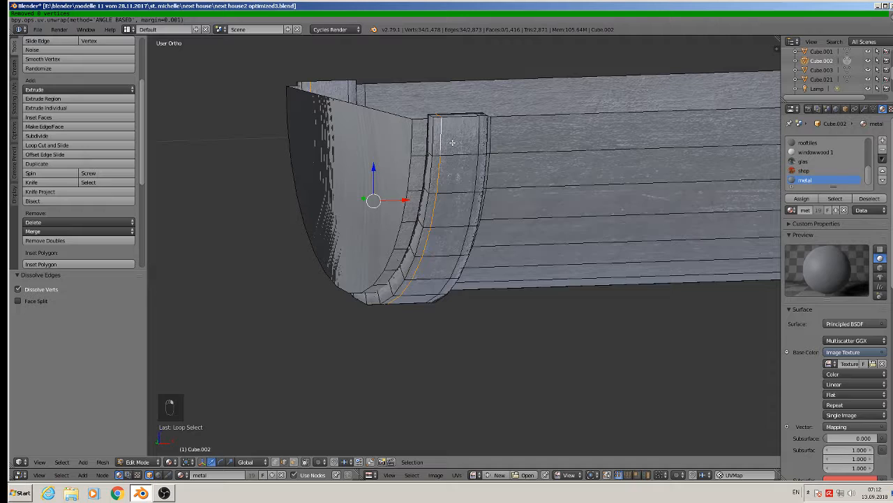
pyautogui.press('x')
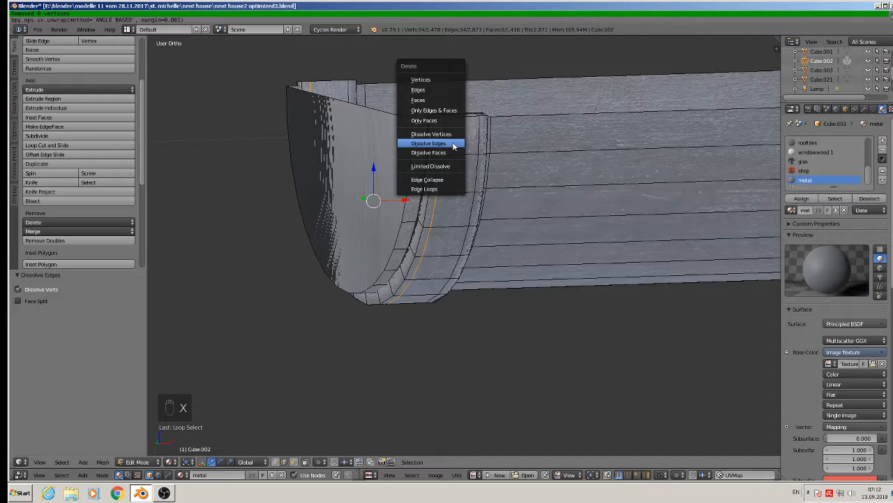
pyautogui.click(453, 143)
pyautogui.keyDown('alt'); pyautogui.rightClick(479, 145); pyautogui.keyUp('alt')
pyautogui.press('x')
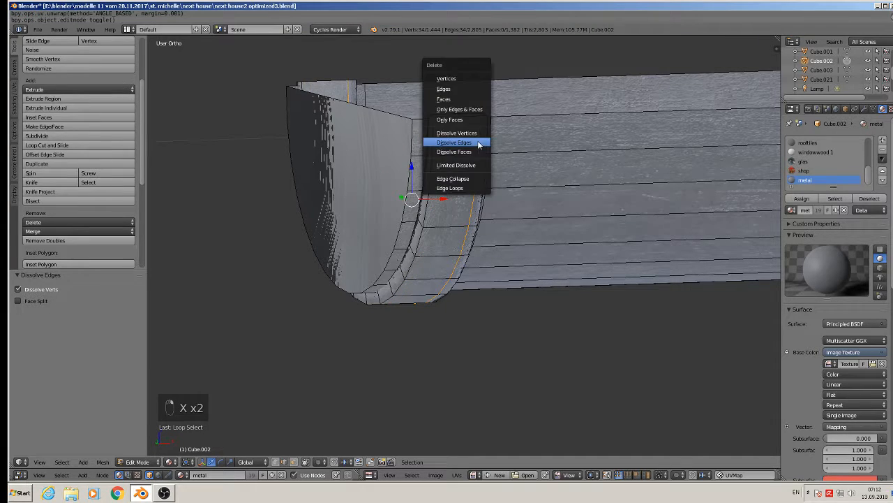
pyautogui.click(479, 144)
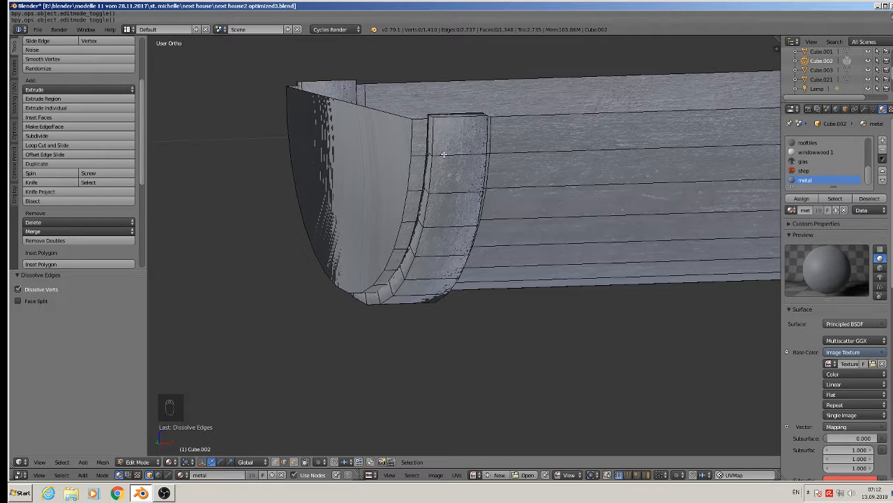
# Step: Dissolve the edge loop running around the gutter right beside its end bracket
pyautogui.moveTo(423, 197); pyautogui.dragTo(565, 309, button='middle')
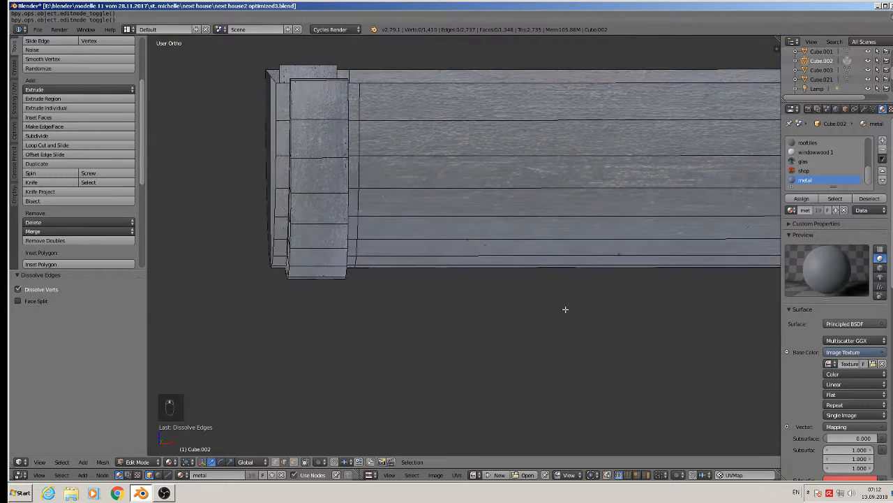
pyautogui.keyDown('alt'); pyautogui.rightClick(361, 105); pyautogui.keyUp('alt')
pyautogui.press('x')
pyautogui.click(360, 104)
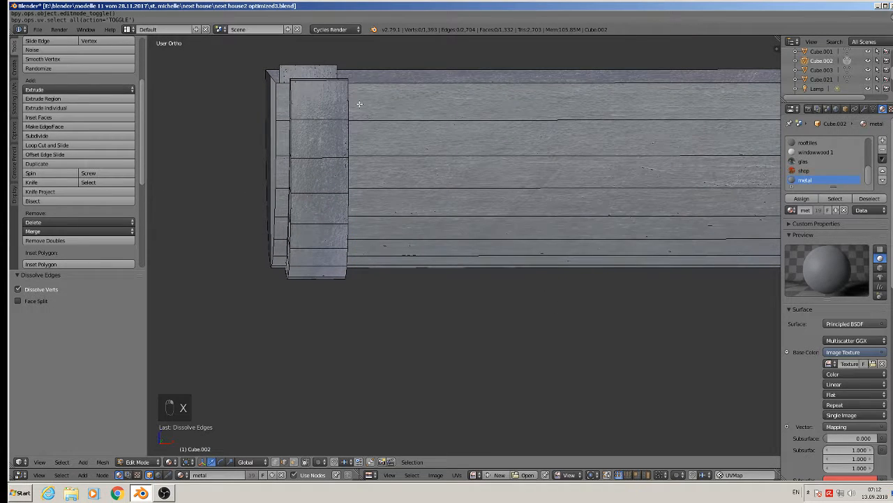
# Step: Make occluded geometry selectable and dissolve every second lengthwise edge of the gutter, using Circle Select and Checker Deselect
pyautogui.moveTo(348, 159)
pyautogui.mouseDown(button='middle')
pyautogui.moveTo(356, 168)
pyautogui.moveTo(341, 163)
pyautogui.moveTo(354, 149)
pyautogui.mouseUp(button='middle')
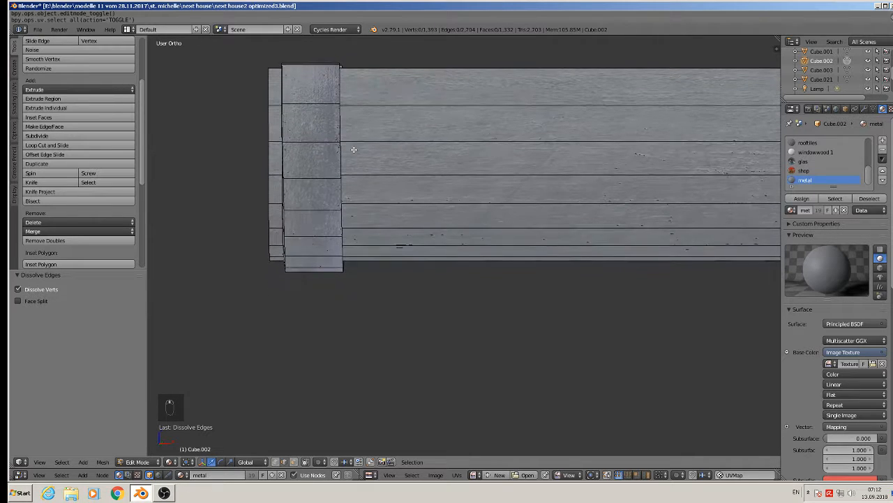
pyautogui.click(305, 462)
pyautogui.press('c')
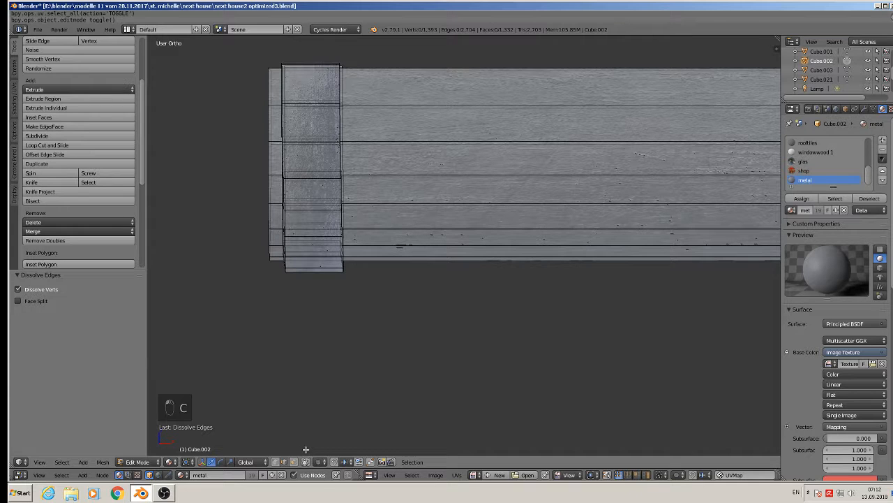
pyautogui.press('c')
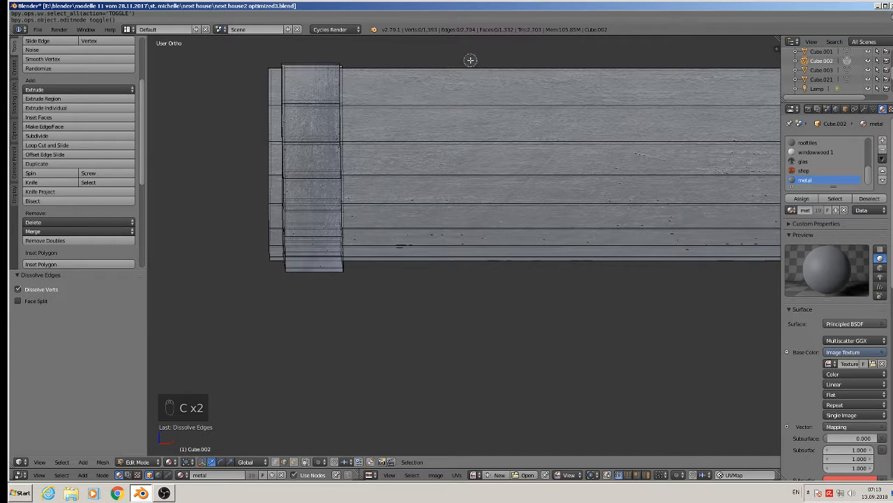
pyautogui.moveTo(470, 60); pyautogui.dragTo(500, 259)
pyautogui.rightClick(503, 281)
pyautogui.moveTo(503, 282); pyautogui.dragTo(600, 275, button='middle')
pyautogui.moveTo(607, 234); pyautogui.dragTo(476, 187, button='middle')
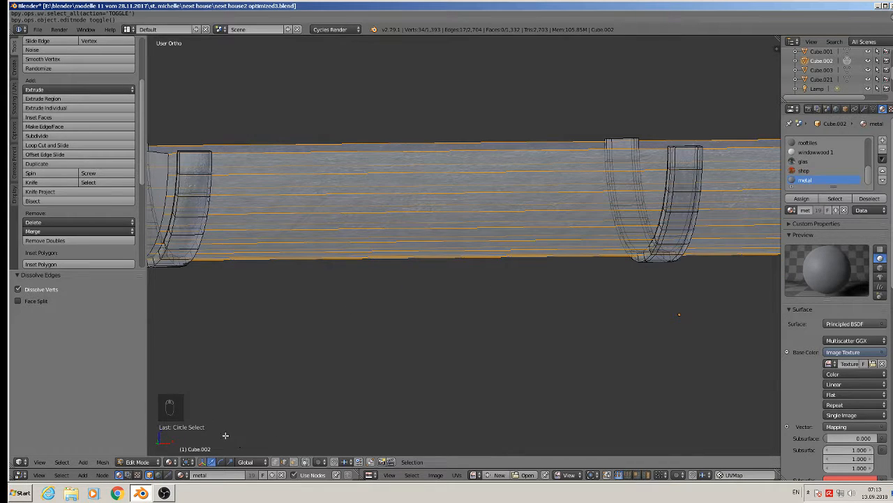
pyautogui.click(61, 461)
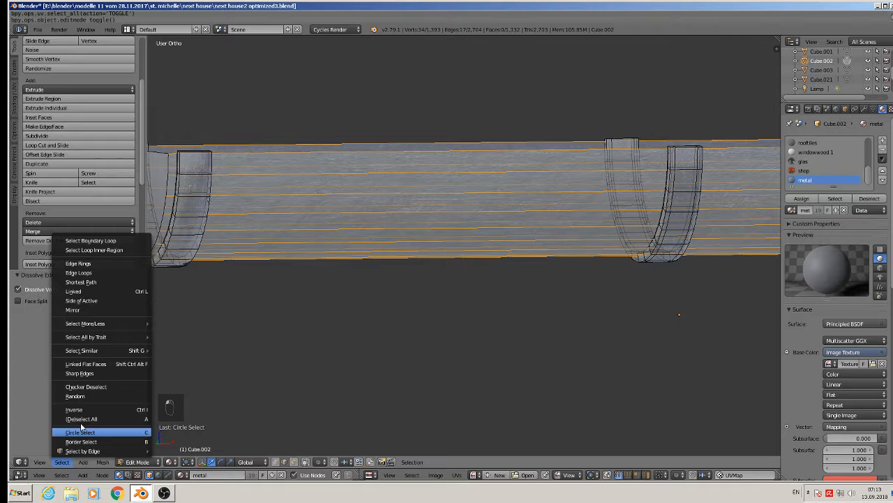
pyautogui.click(85, 387)
pyautogui.press('x')
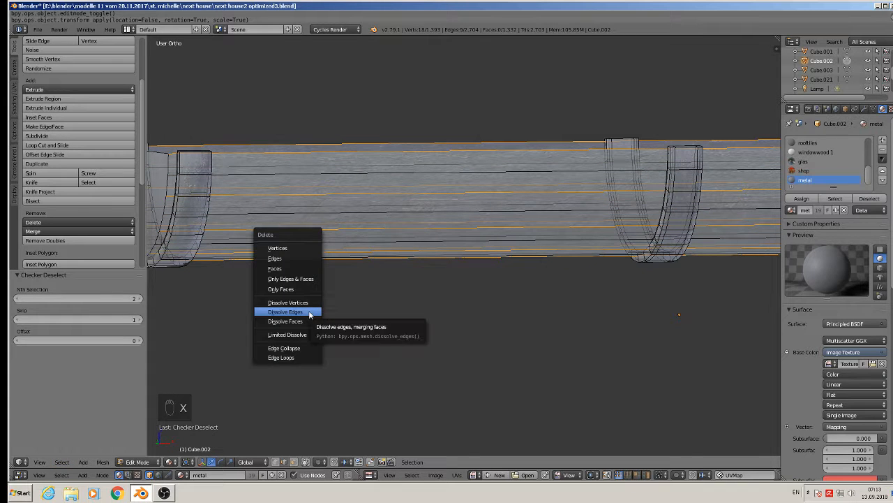
pyautogui.click(309, 311)
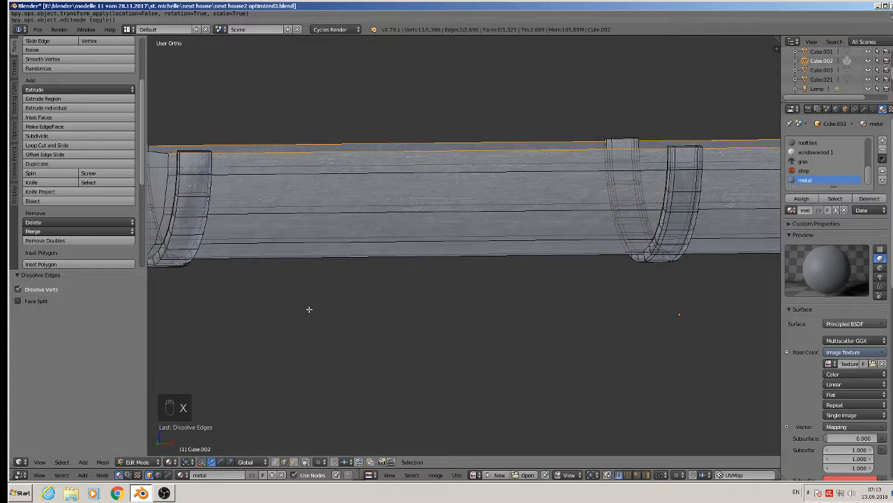
# Step: Examine the simplified gutter in Object Mode and its remaining edges around the end bracket in Edit Mode
pyautogui.press('Tab')
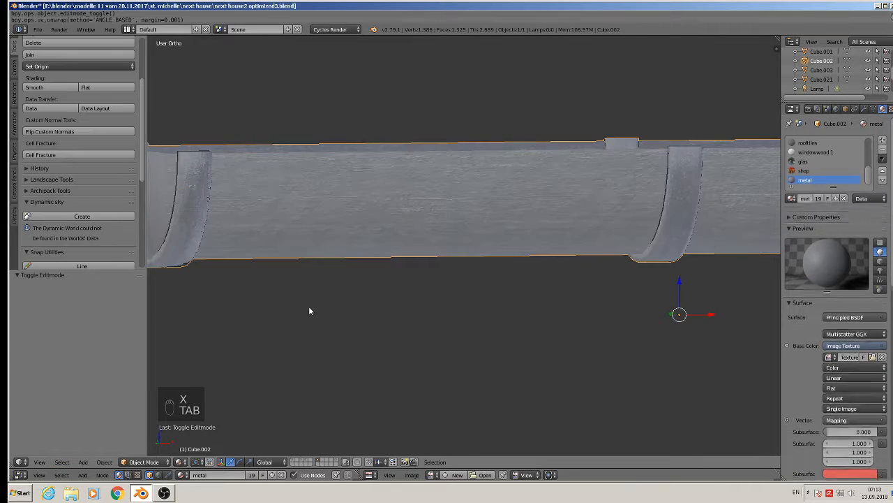
pyautogui.moveTo(312, 305); pyautogui.dragTo(594, 201, button='middle')
pyautogui.press('Tab')
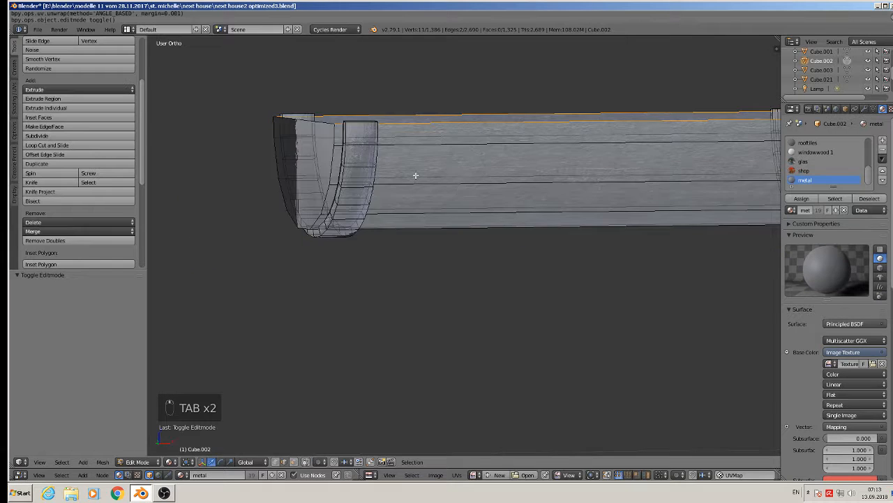
pyautogui.scroll(4, 415, 176)
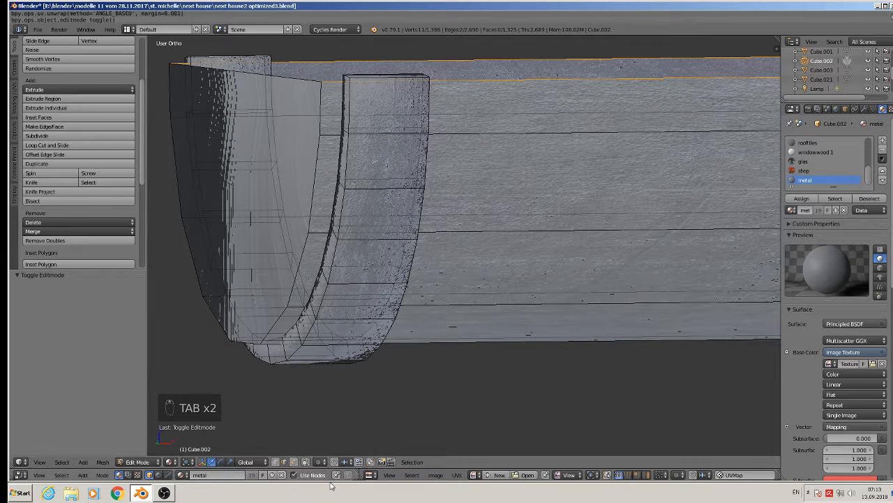
pyautogui.click(305, 463)
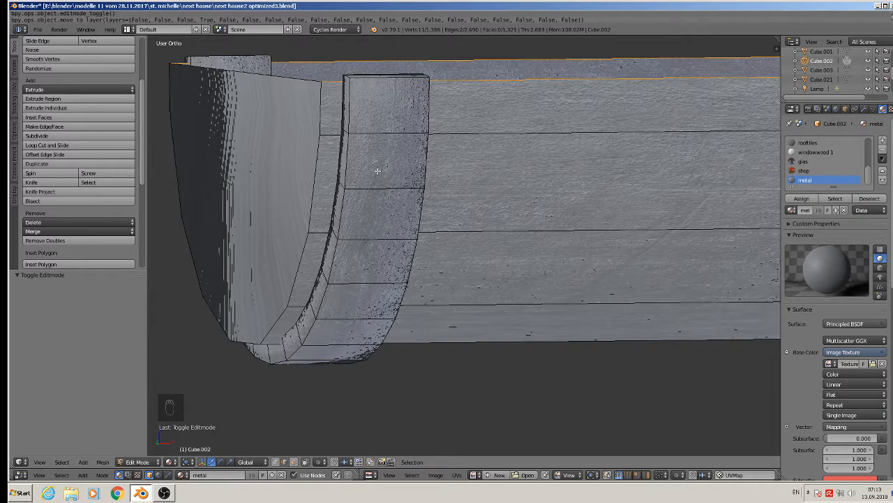
pyautogui.keyDown('ctrl'); pyautogui.scroll(-5, 377, 171); pyautogui.keyUp('ctrl')
pyautogui.keyDown('ctrl'); pyautogui.scroll(7, 358, 175); pyautogui.keyUp('ctrl')
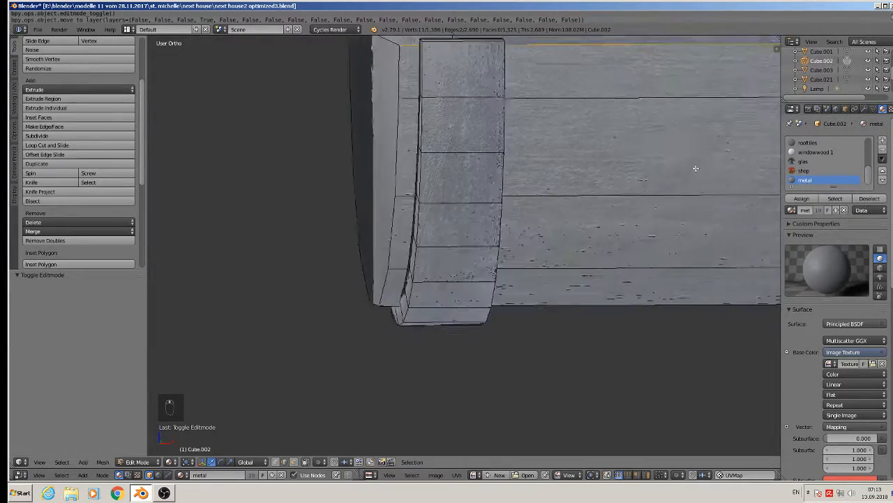
pyautogui.keyDown('ctrl'); pyautogui.scroll(-3, 688, 165); pyautogui.keyUp('ctrl')
pyautogui.keyDown('shift'); pyautogui.scroll(3, 623, 291); pyautogui.keyUp('shift')
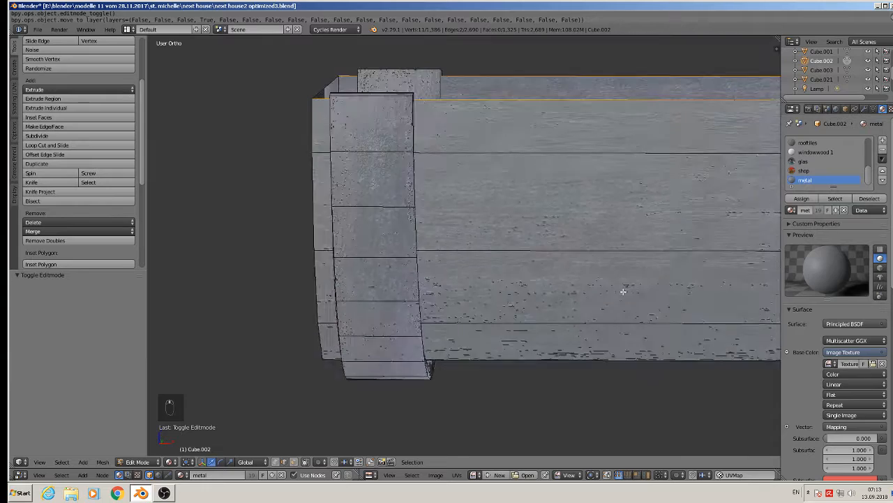
pyautogui.keyDown('shift'); pyautogui.scroll(2, 623, 291); pyautogui.keyUp('shift')
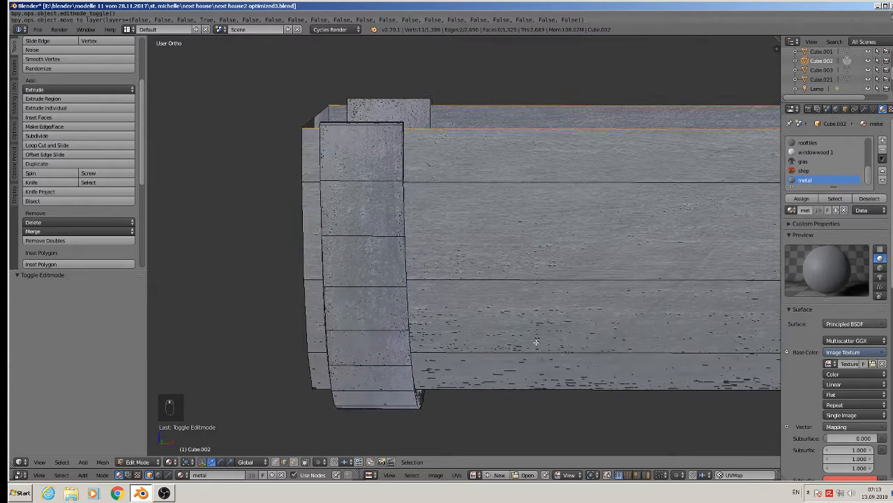
# Step: Try to select every second cross edge of the end bracket through occluded geometry, using Circle Select and Checker Deselect
pyautogui.click(306, 462)
pyautogui.keyDown('ctrl'); pyautogui.scroll(2, 444, 356); pyautogui.keyUp('ctrl')
pyautogui.keyDown('shift'); pyautogui.scroll(2, 443, 356); pyautogui.keyUp('shift')
pyautogui.moveTo(444, 356); pyautogui.dragTo(441, 354, button='middle')
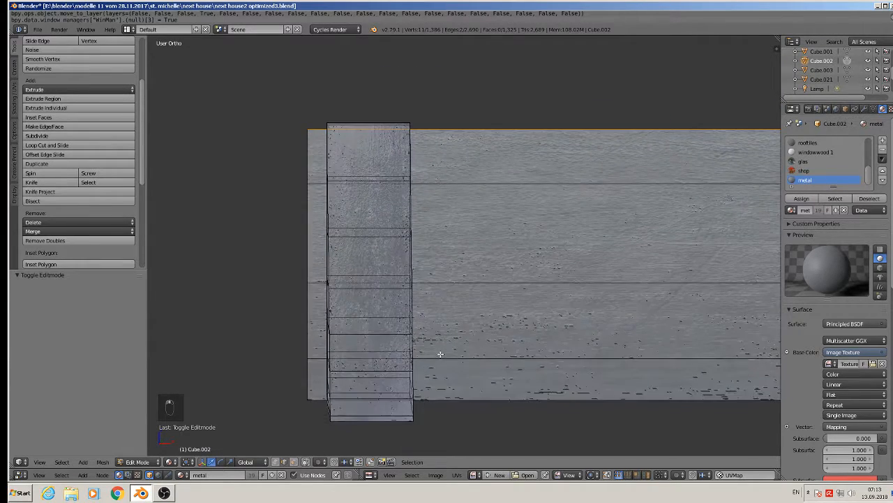
pyautogui.scroll(-1, 441, 354)
pyautogui.press('a')
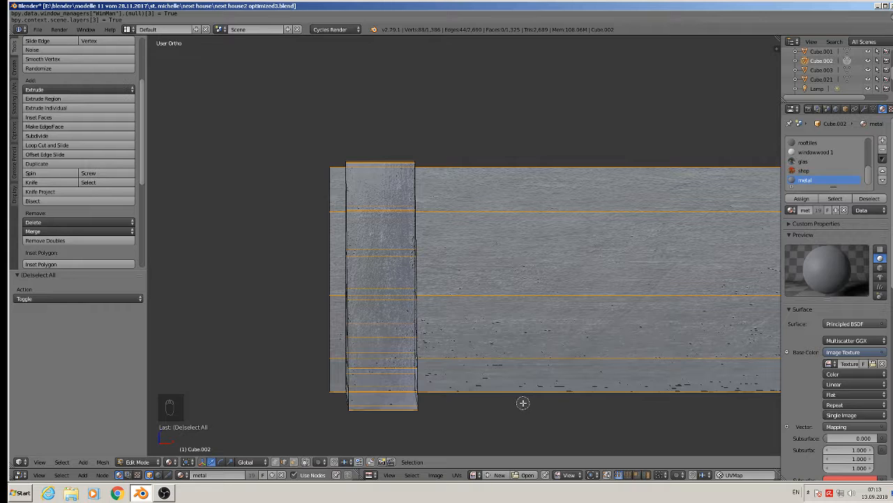
pyautogui.moveTo(522, 402); pyautogui.dragTo(509, 157, button='middle')
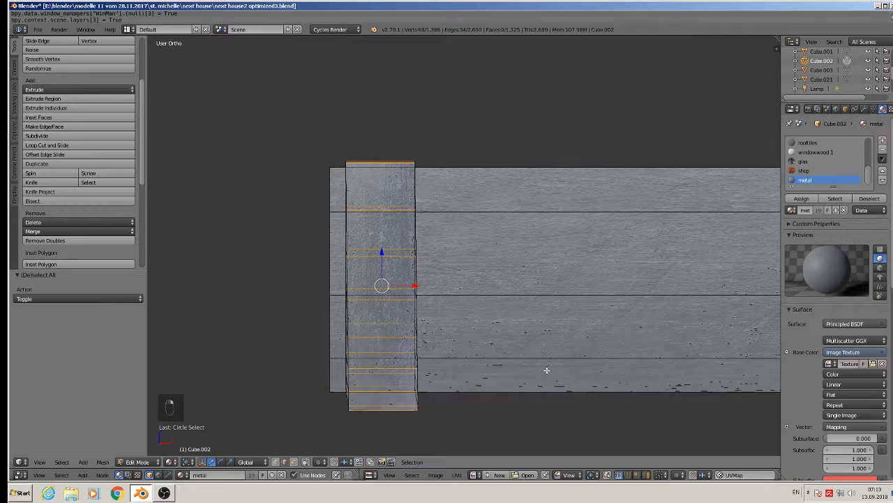
pyautogui.scroll(-4, 548, 372)
pyautogui.moveTo(589, 379)
pyautogui.keyDown('shift'); pyautogui.mouseDown(button='middle')
pyautogui.moveTo(351, 175)
pyautogui.moveTo(380, 201)
pyautogui.moveTo(482, 236)
pyautogui.mouseUp(button='middle'); pyautogui.keyUp('shift')
pyautogui.scroll(8, 380, 200)
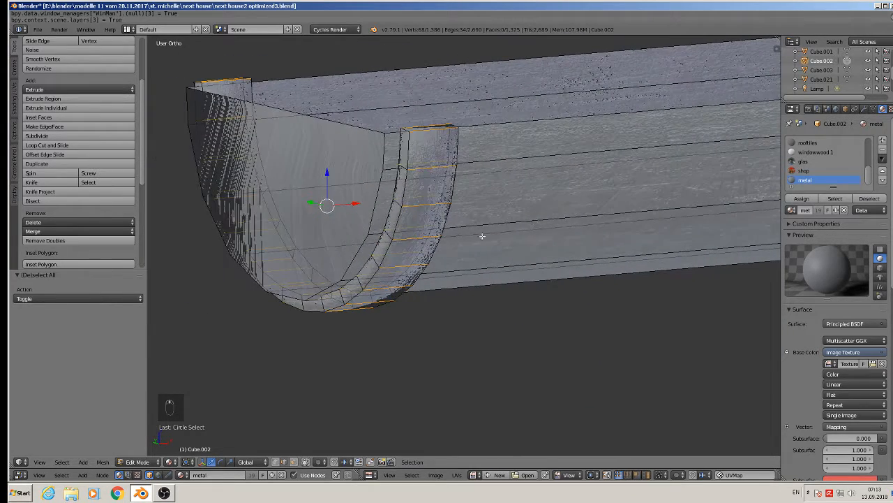
pyautogui.click(61, 462)
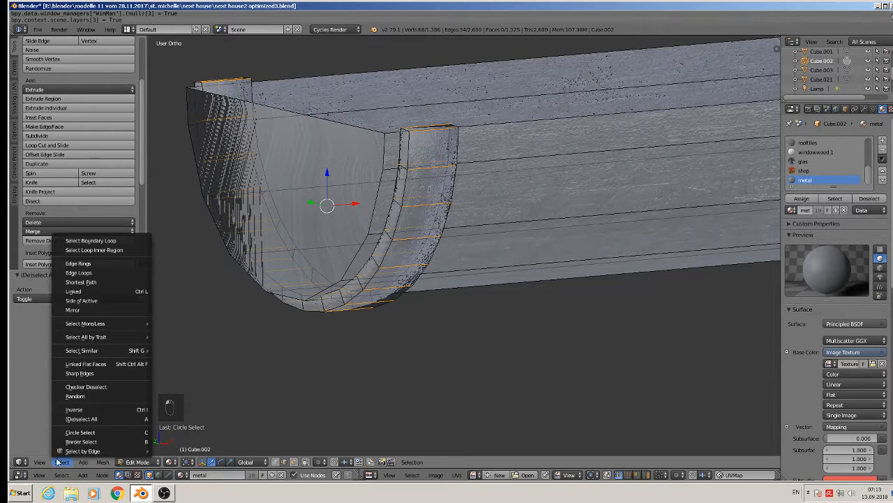
pyautogui.click(97, 386)
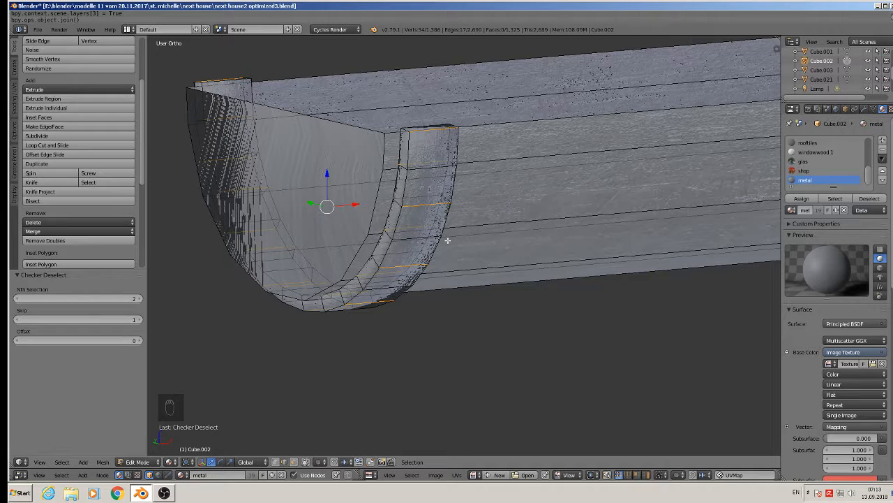
pyautogui.scroll(2, 430, 176)
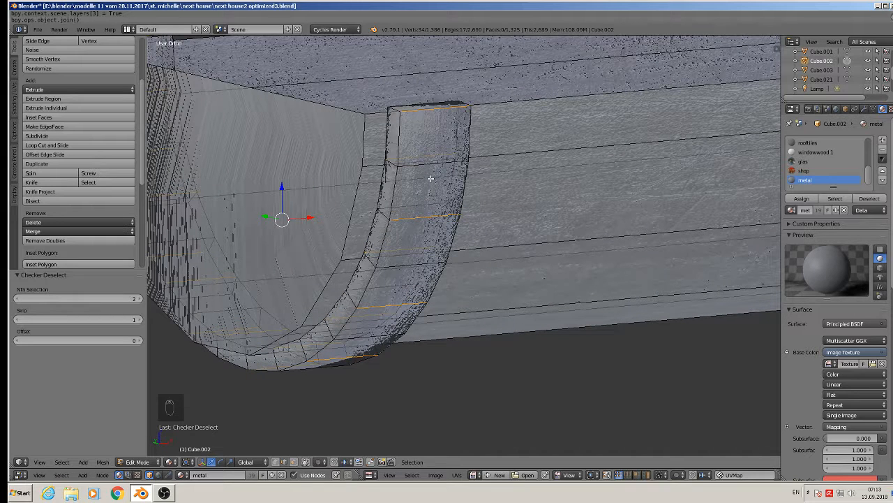
pyautogui.keyDown('shift'); pyautogui.rightClick(404, 103); pyautogui.keyUp('shift')
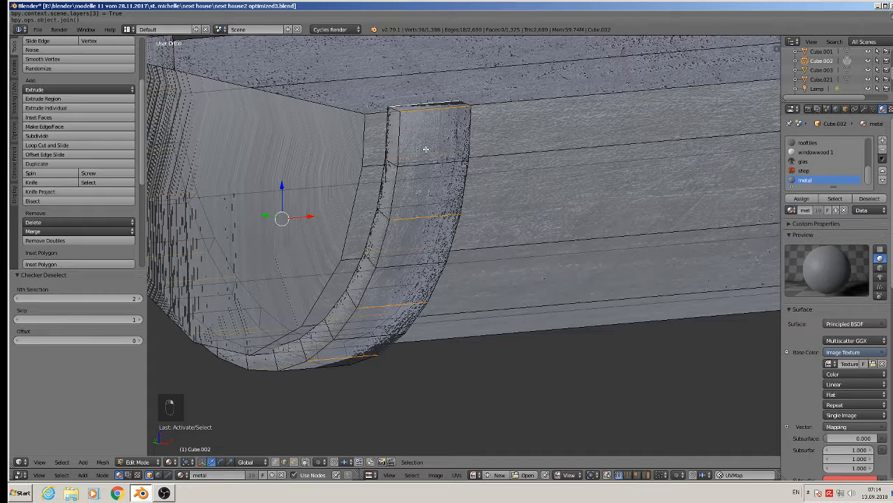
pyautogui.keyDown('shift'); pyautogui.rightClick(405, 205); pyautogui.keyUp('shift')
# Step: Limit selection to visible geometry and dissolve every second cross edge loop around the gutter's end bracket
pyautogui.keyDown('alt'); pyautogui.rightClick(410, 165); pyautogui.keyUp('alt')
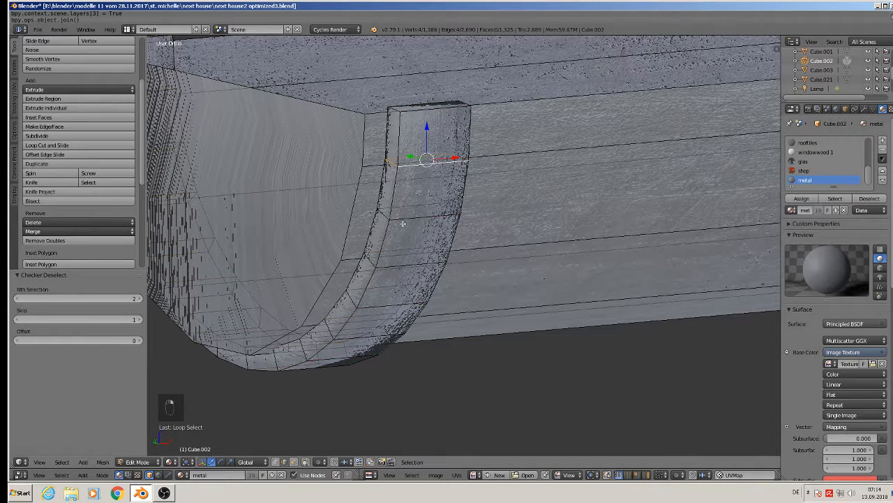
pyautogui.keyDown('alt'); pyautogui.keyDown('shift'); pyautogui.rightClick(386, 272); pyautogui.keyUp('shift'); pyautogui.keyUp('alt')
pyautogui.moveTo(387, 274); pyautogui.dragTo(417, 271, button='middle')
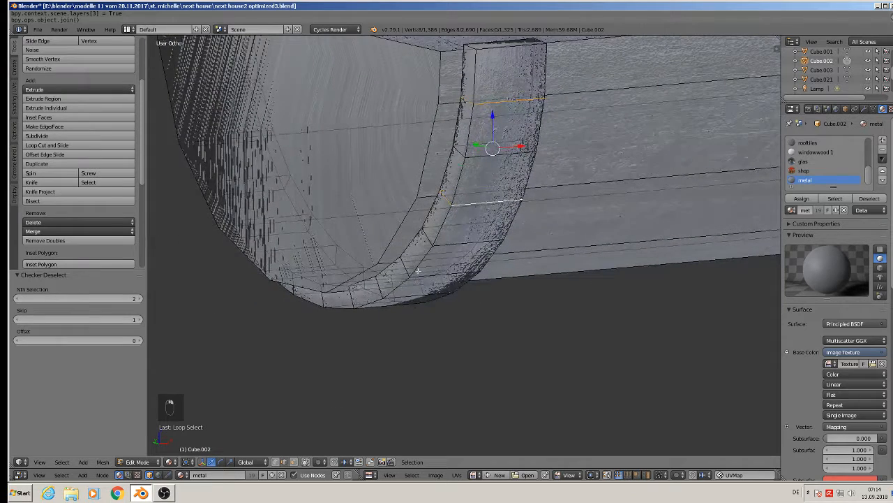
pyautogui.keyDown('alt'); pyautogui.keyDown('shift'); pyautogui.rightClick(421, 277); pyautogui.keyUp('shift'); pyautogui.keyUp('alt')
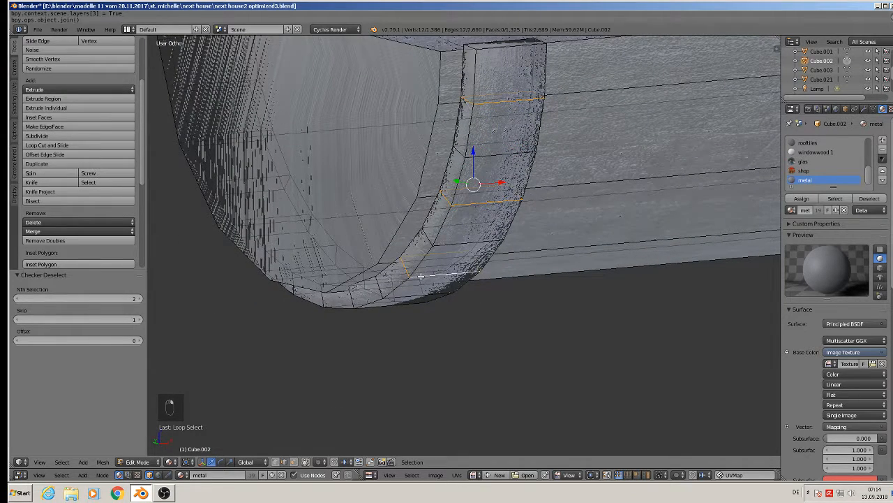
pyautogui.click(305, 462)
pyautogui.moveTo(382, 375); pyautogui.dragTo(376, 325, button='middle')
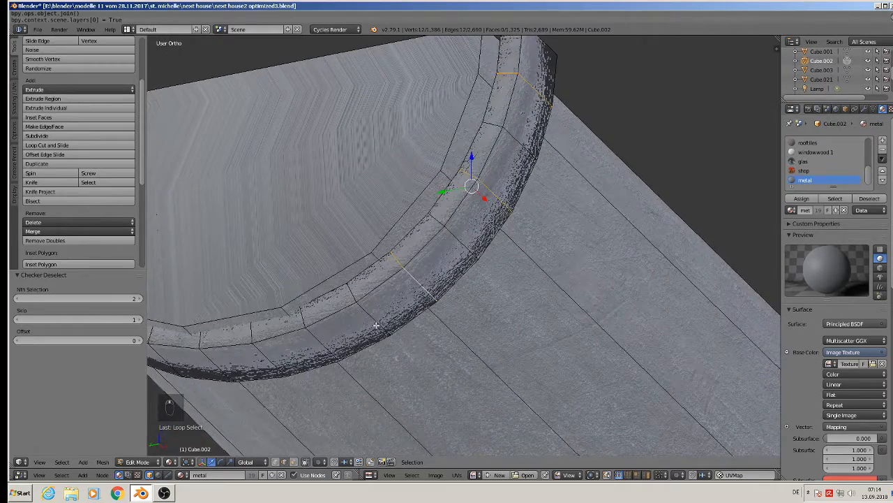
pyautogui.keyDown('alt'); pyautogui.keyDown('shift'); pyautogui.rightClick(309, 340); pyautogui.keyUp('shift'); pyautogui.keyUp('alt')
pyautogui.moveTo(311, 338); pyautogui.dragTo(222, 240, button='middle')
pyautogui.keyDown('alt'); pyautogui.keyDown('shift'); pyautogui.rightClick(328, 312); pyautogui.keyUp('shift'); pyautogui.keyUp('alt')
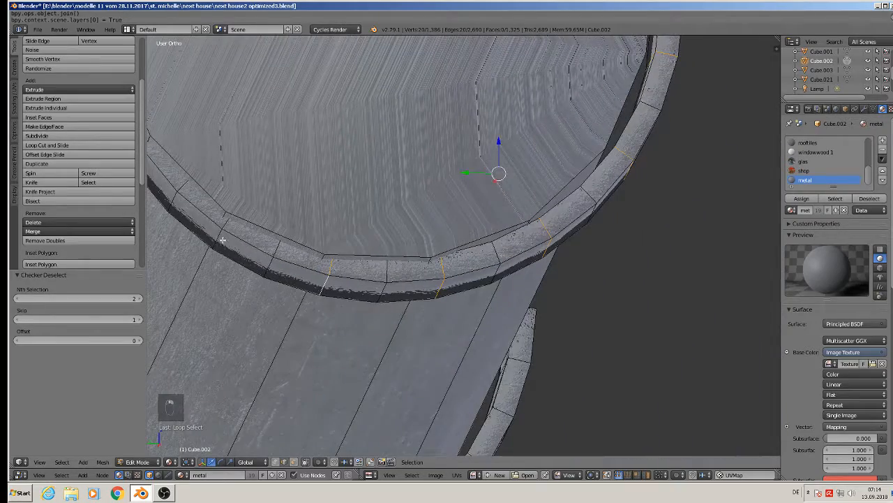
pyautogui.moveTo(202, 161); pyautogui.dragTo(354, 208, button='middle')
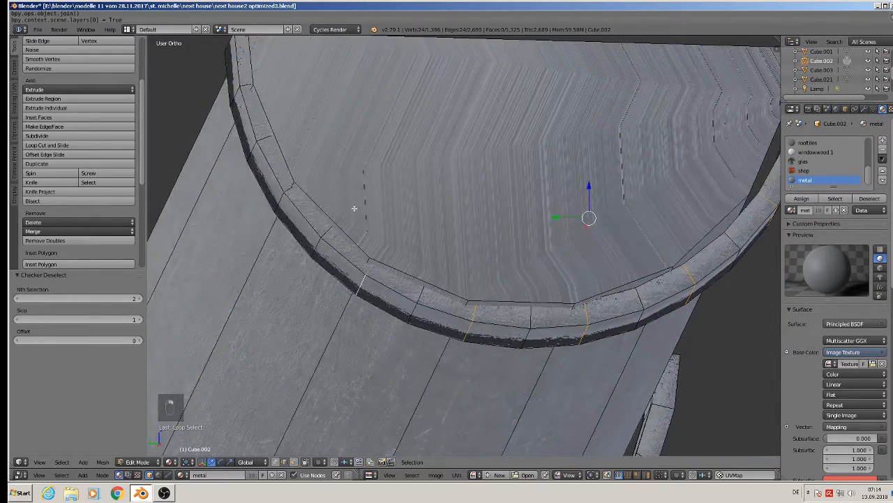
pyautogui.keyDown('alt'); pyautogui.keyDown('shift'); pyautogui.rightClick(282, 195); pyautogui.keyUp('shift'); pyautogui.keyUp('alt')
pyautogui.moveTo(266, 176); pyautogui.dragTo(269, 155, button='middle')
pyautogui.keyDown('alt'); pyautogui.keyDown('shift'); pyautogui.rightClick(272, 150); pyautogui.keyUp('shift'); pyautogui.keyUp('alt')
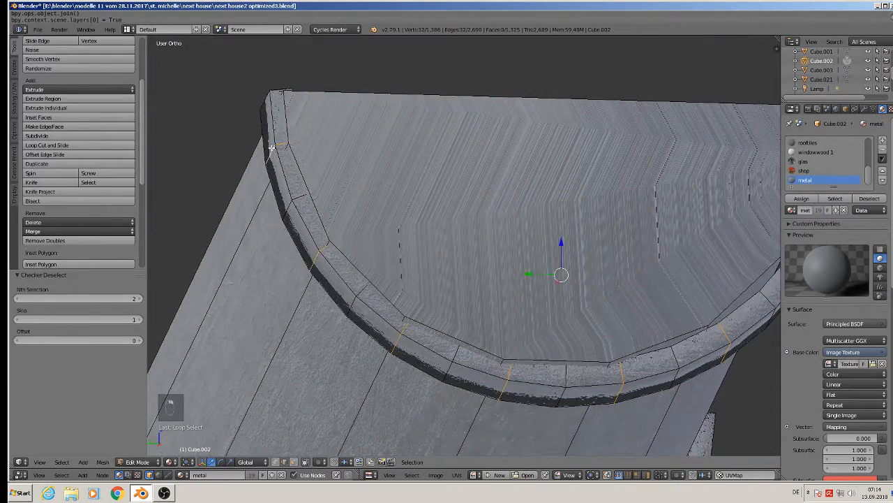
pyautogui.press('x')
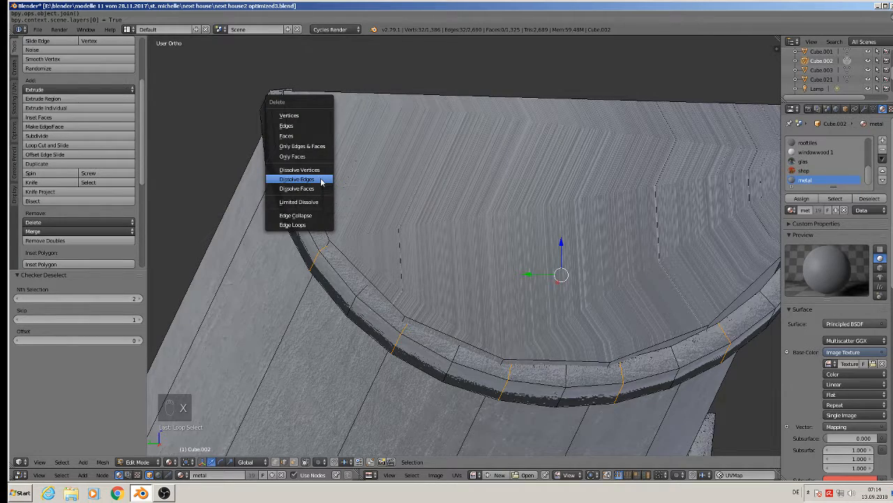
pyautogui.click(325, 181)
# Step: Make occluded geometry selectable and dissolve every second remaining lengthwise gutter edge, using Circle Select and Checker Deselect
pyautogui.scroll(-3, 343, 187)
pyautogui.moveTo(342, 187); pyautogui.dragTo(356, 361, button='middle')
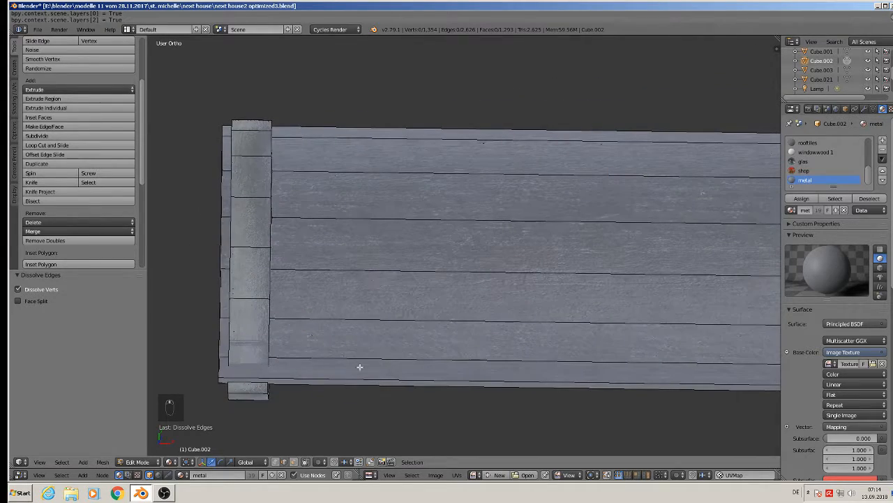
pyautogui.moveTo(391, 166); pyautogui.dragTo(420, 223, button='middle')
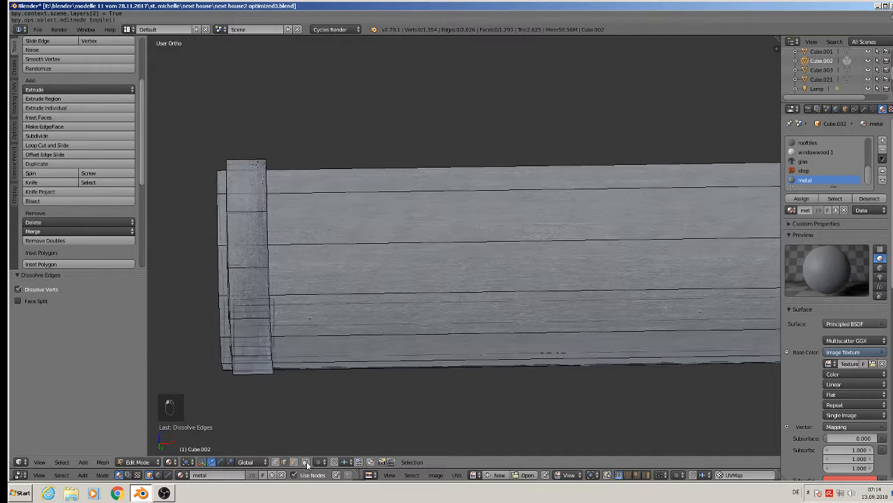
pyautogui.press('c')
pyautogui.moveTo(374, 171)
pyautogui.mouseDown()
pyautogui.moveTo(415, 307)
pyautogui.moveTo(431, 404)
pyautogui.mouseUp()
pyautogui.rightClick(431, 404)
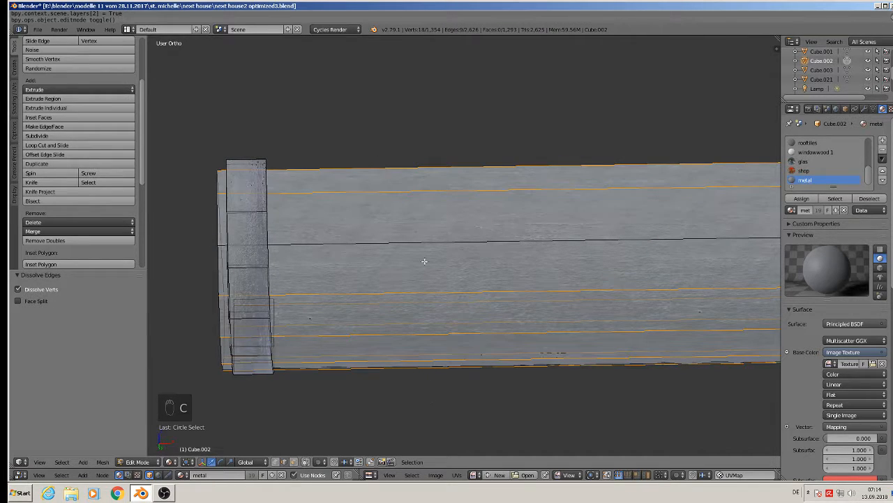
pyautogui.press('c')
pyautogui.click(417, 240)
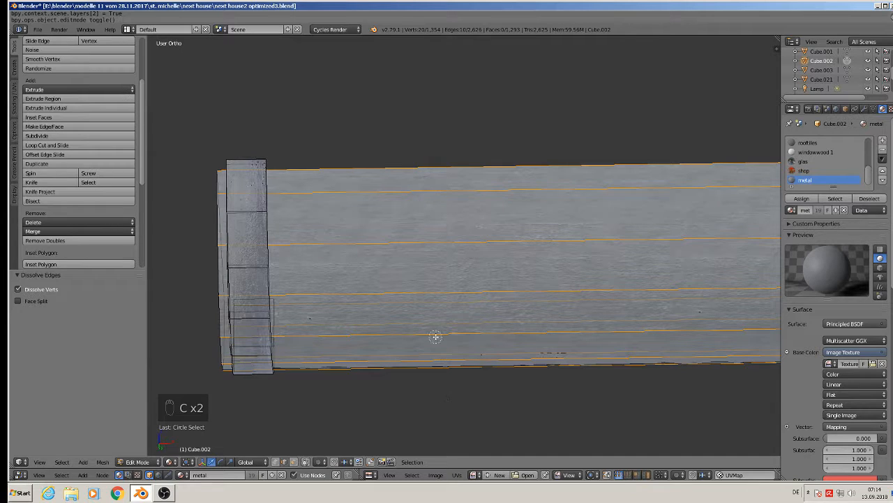
pyautogui.press('c')
pyautogui.click(62, 462)
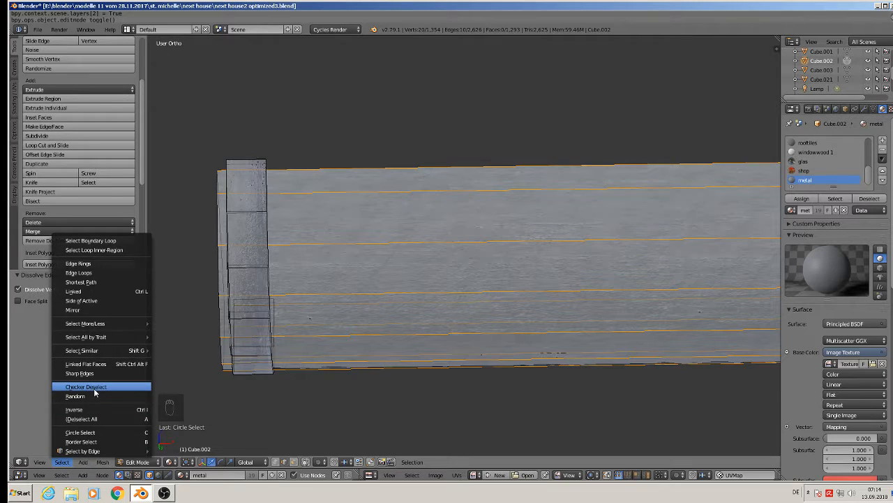
pyautogui.click(95, 388)
pyautogui.press('x')
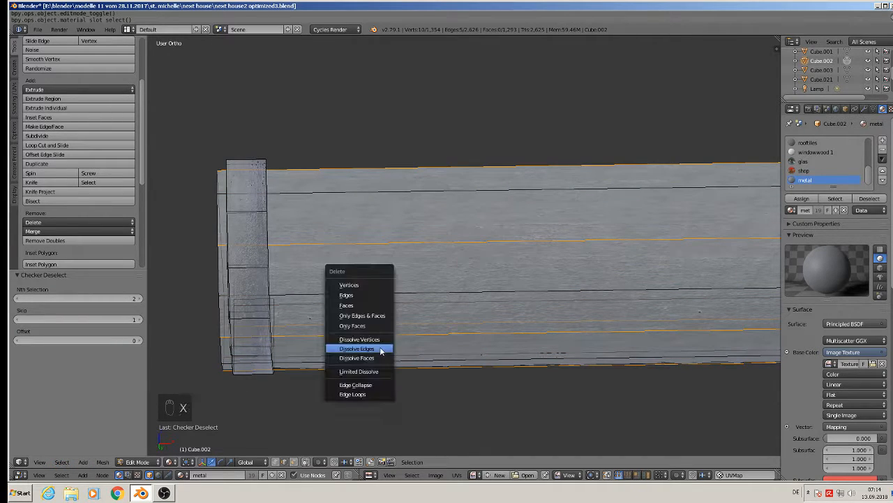
pyautogui.click(381, 346)
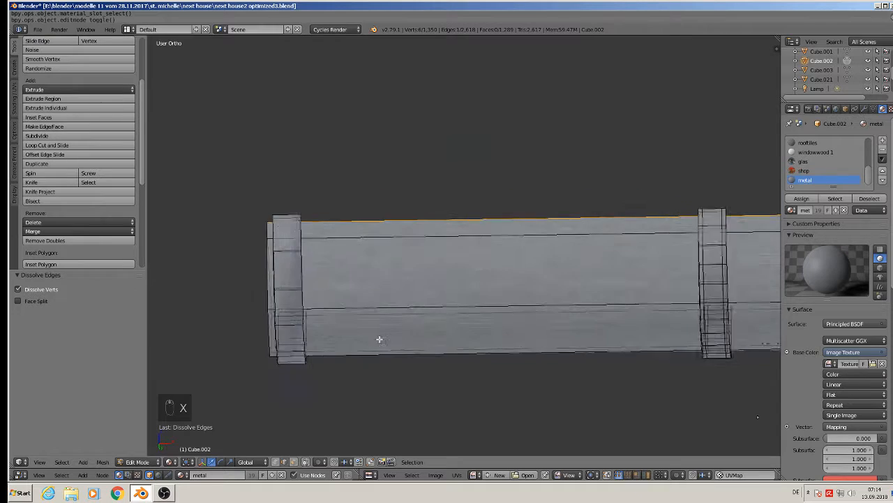
# Step: Examine the further simplified gutter and its end bracket from several angles in Object Mode and Edit Mode
pyautogui.moveTo(379, 339); pyautogui.dragTo(417, 347, button='middle')
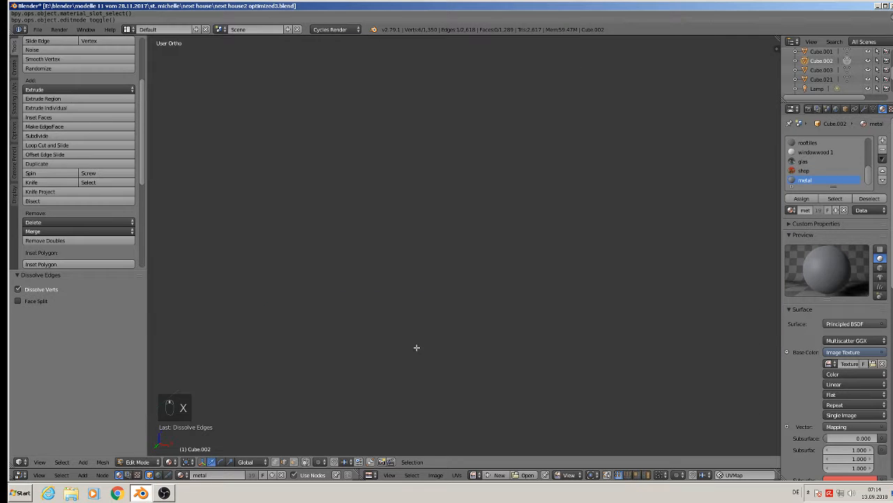
pyautogui.keyDown('shift'); pyautogui.moveTo(457, 111); pyautogui.dragTo(404, 375, button='middle'); pyautogui.keyUp('shift')
pyautogui.rightClick(439, 267)
pyautogui.moveTo(439, 269); pyautogui.dragTo(481, 303, button='middle')
pyautogui.press('Tab')
pyautogui.press('Tab')
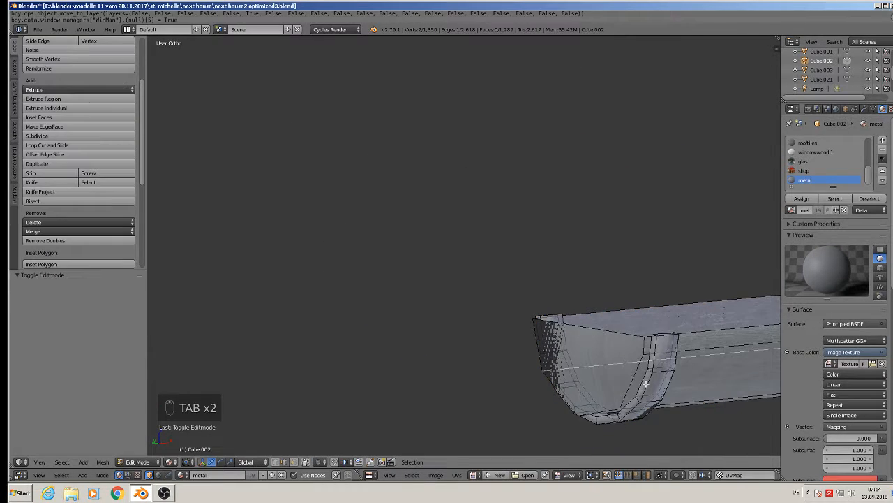
pyautogui.press('Tab')
pyautogui.moveTo(647, 356); pyautogui.dragTo(612, 389, button='middle')
pyautogui.press('Tab')
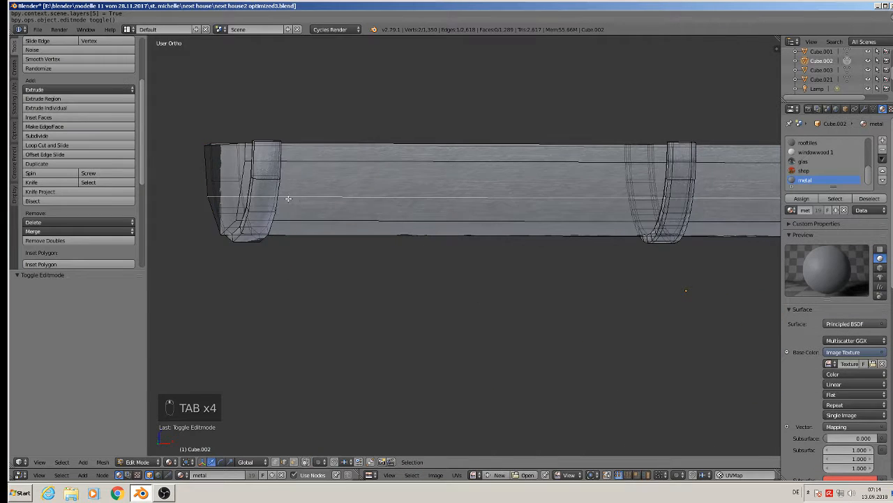
pyautogui.keyDown('shift'); pyautogui.moveTo(288, 199); pyautogui.dragTo(479, 265, button='middle'); pyautogui.keyUp('shift')
pyautogui.scroll(5, 477, 269)
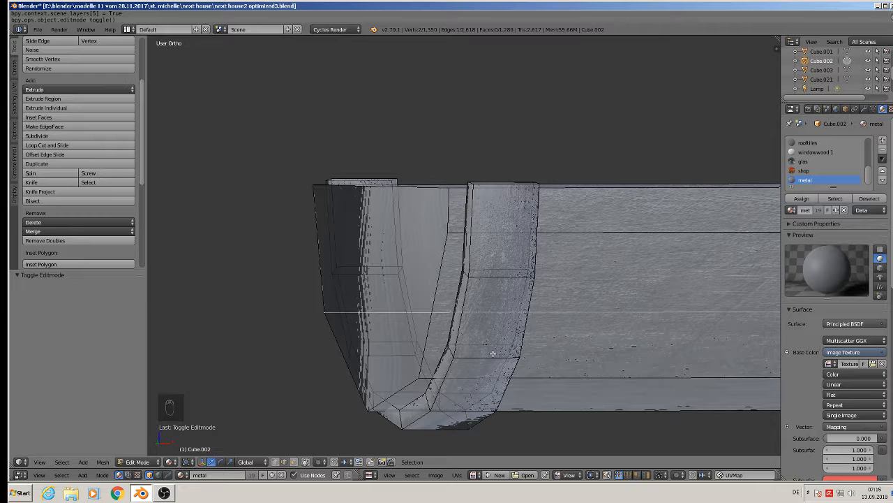
pyautogui.moveTo(488, 339); pyautogui.dragTo(489, 319, button='middle')
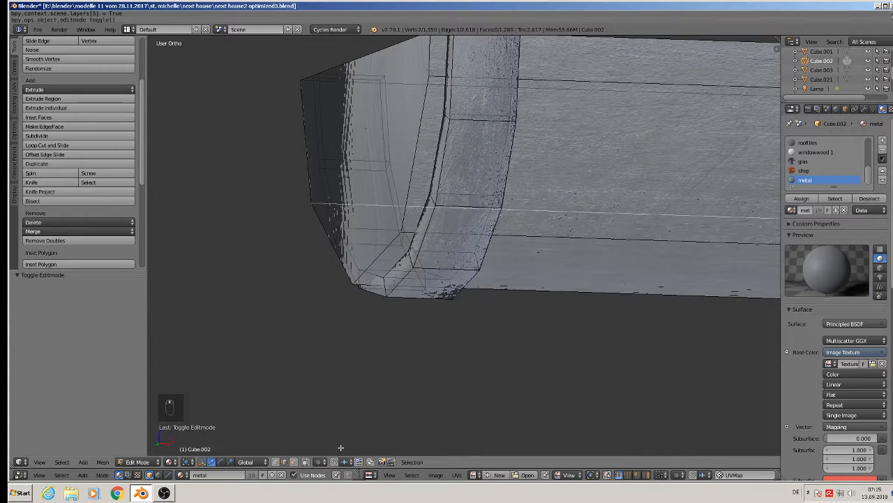
# Step: Limit selection to visible geometry again and dissolve alternate remaining cross edge loops of the end bracket
pyautogui.press('x')
pyautogui.click(462, 131)
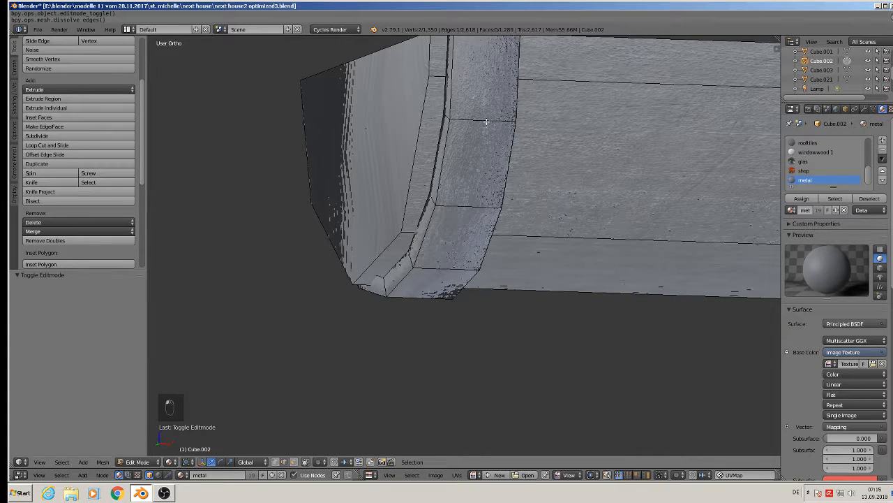
pyautogui.keyDown('alt'); pyautogui.rightClick(485, 121); pyautogui.keyUp('alt')
pyautogui.moveTo(485, 122); pyautogui.dragTo(372, 287, button='middle')
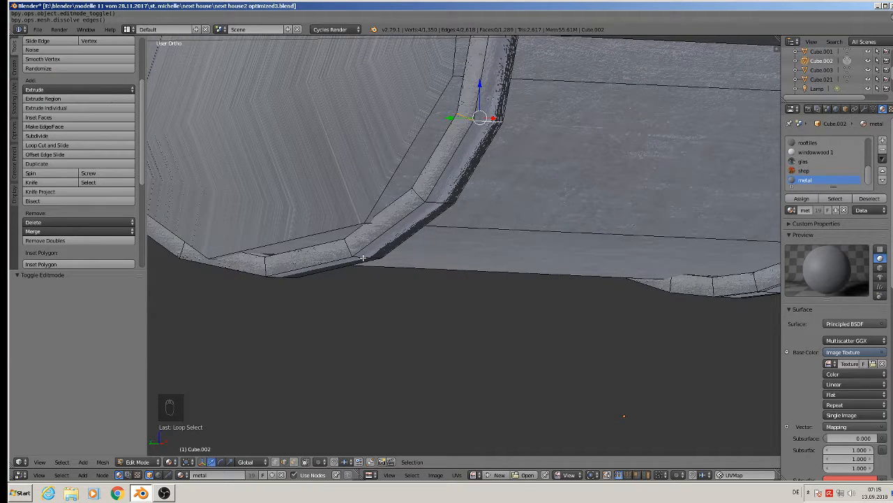
pyautogui.keyDown('alt'); pyautogui.keyDown('shift'); pyautogui.rightClick(363, 258); pyautogui.keyUp('shift'); pyautogui.keyUp('alt')
pyautogui.moveTo(309, 241); pyautogui.dragTo(208, 131, button='middle')
pyautogui.keyDown('alt'); pyautogui.keyDown('shift'); pyautogui.rightClick(218, 225); pyautogui.keyUp('shift'); pyautogui.keyUp('alt')
pyautogui.keyDown('alt'); pyautogui.keyDown('shift'); pyautogui.rightClick(208, 132); pyautogui.keyUp('shift'); pyautogui.keyUp('alt')
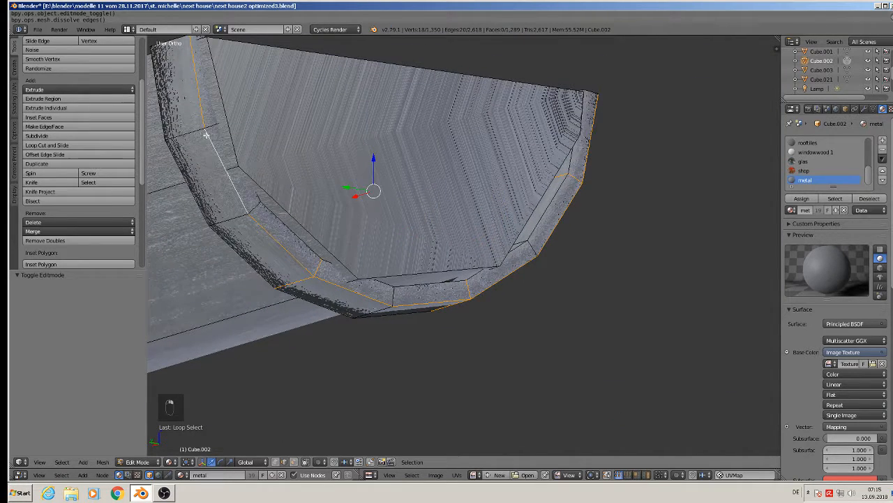
pyautogui.keyDown('alt'); pyautogui.keyDown('shift'); pyautogui.rightClick(206, 134); pyautogui.keyUp('shift'); pyautogui.keyUp('alt')
pyautogui.press('x')
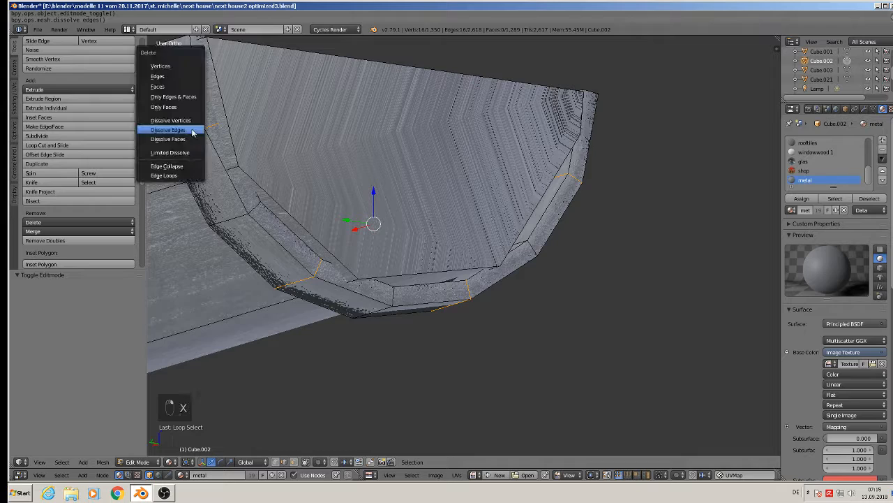
pyautogui.click(191, 130)
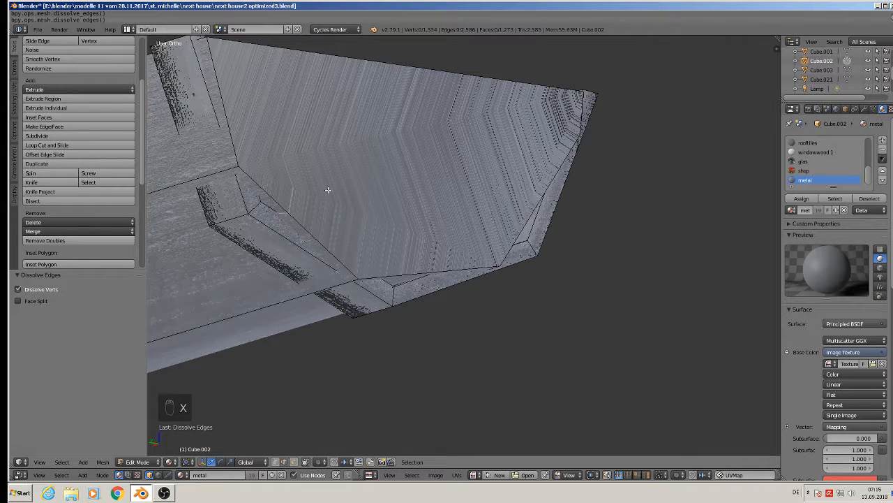
# Step: Examine the end bracket's reduced shape against the gutter and the neighbouring brackets, in both Object Mode and Edit Mode
pyautogui.scroll(-3, 335, 196)
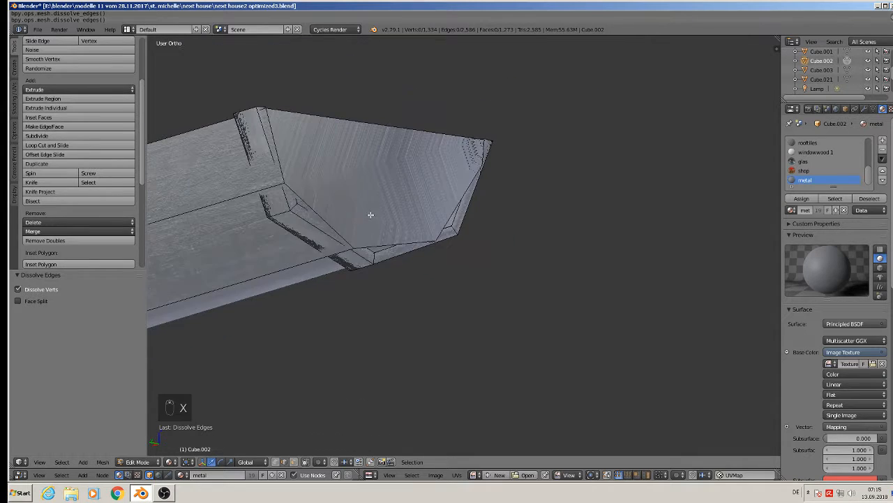
pyautogui.press('Tab')
pyautogui.press('Tab')
pyautogui.moveTo(447, 226)
pyautogui.mouseDown(button='middle')
pyautogui.moveTo(389, 243)
pyautogui.moveTo(447, 239)
pyautogui.mouseUp(button='middle')
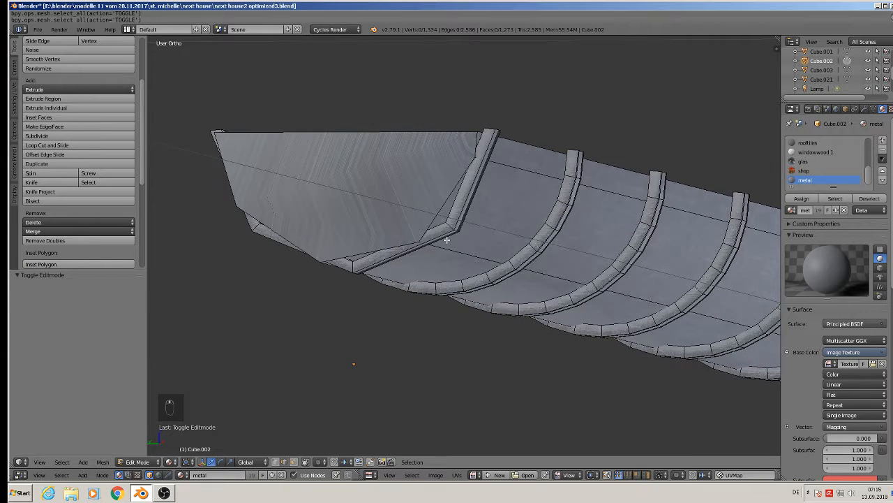
pyautogui.scroll(3, 447, 239)
pyautogui.moveTo(455, 236); pyautogui.dragTo(361, 268, button='middle')
pyautogui.press('Tab')
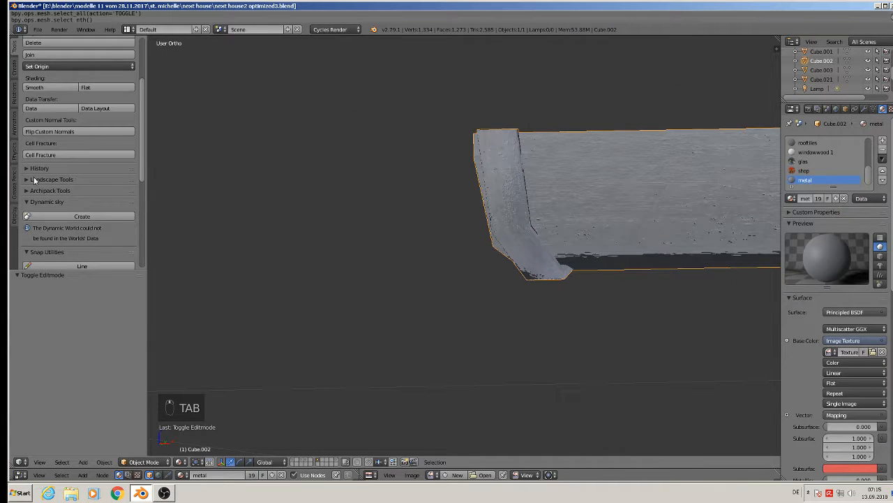
# Step: Apply smooth shading to the rain gutter object
pyautogui.click(34, 87)
pyautogui.moveTo(614, 233); pyautogui.dragTo(348, 160, button='middle')
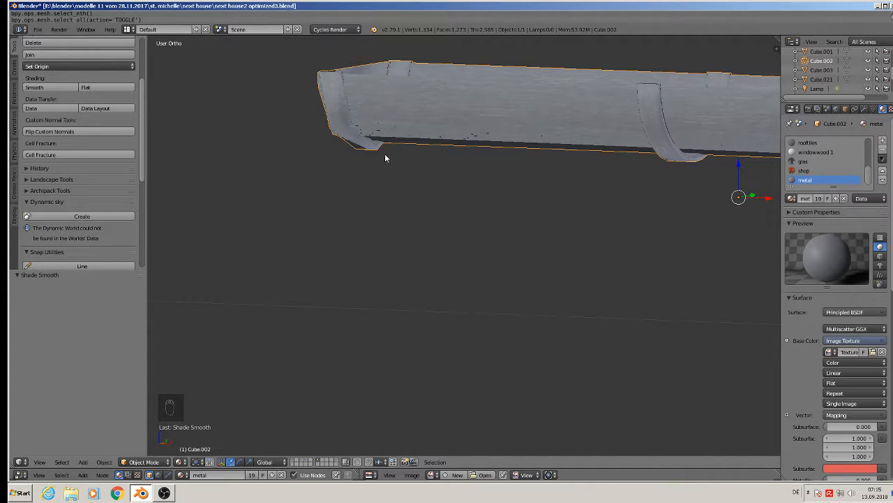
pyautogui.moveTo(385, 158); pyautogui.dragTo(428, 97, button='middle')
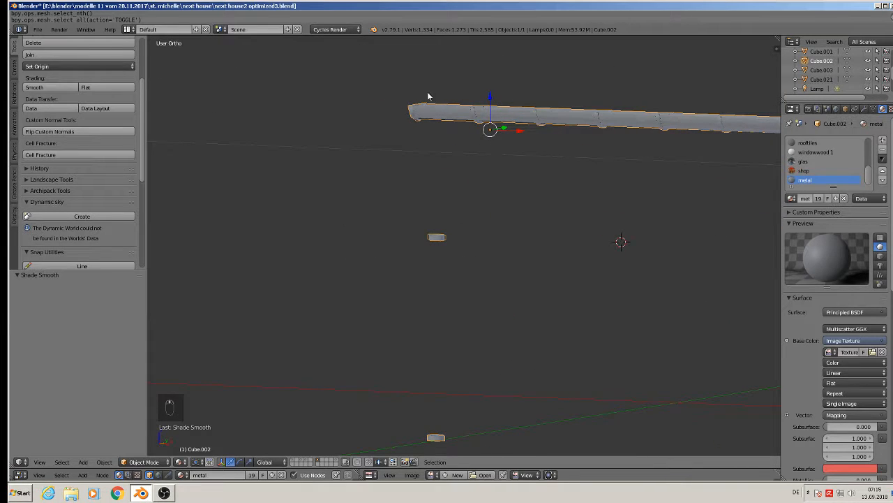
pyautogui.scroll(4, 490, 125)
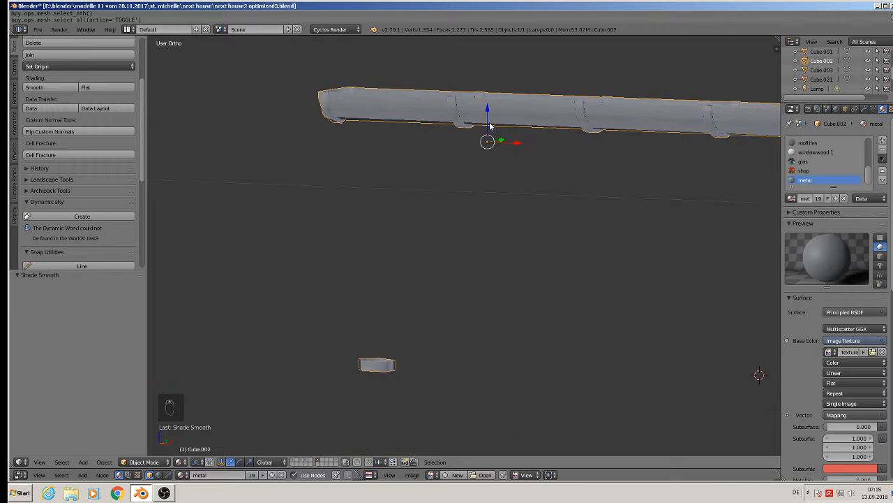
# Step: Duplicate the simplified bracket at the gutter's end in front view and move the copy about 0.024 along X onto the second bracket
pyautogui.press('KP_1')
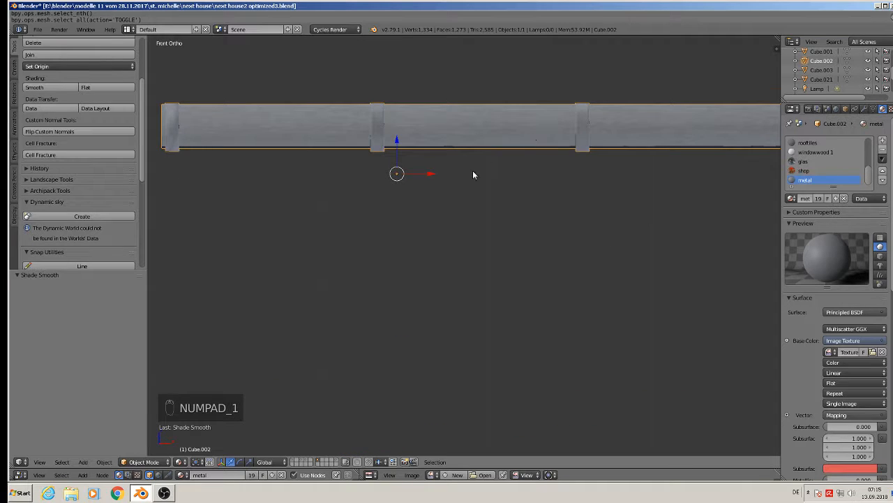
pyautogui.press('Tab')
pyautogui.scroll(2, 193, 133)
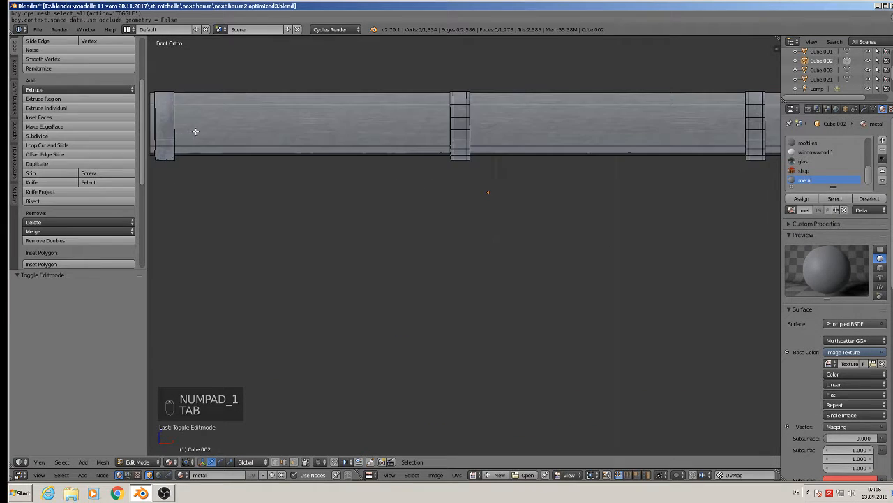
pyautogui.keyDown('shift'); pyautogui.moveTo(195, 133); pyautogui.dragTo(297, 126, button='middle'); pyautogui.keyUp('shift')
pyautogui.press('l')
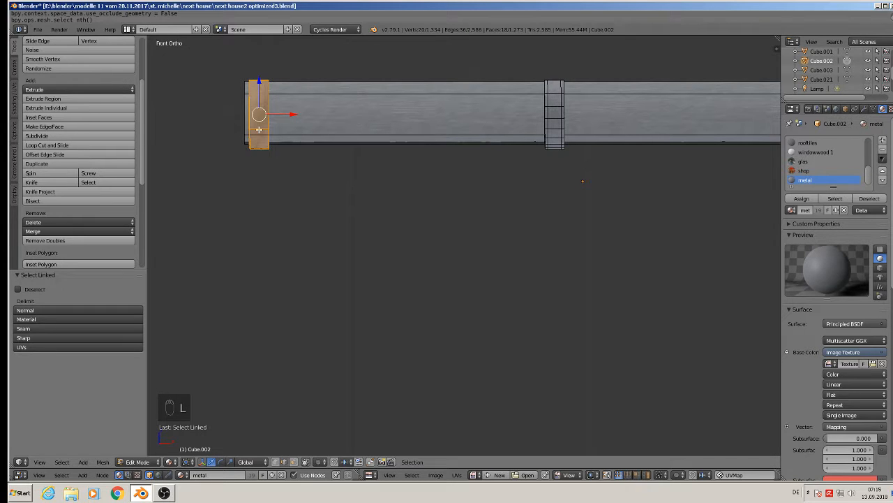
pyautogui.hotkey('shift', 'd')
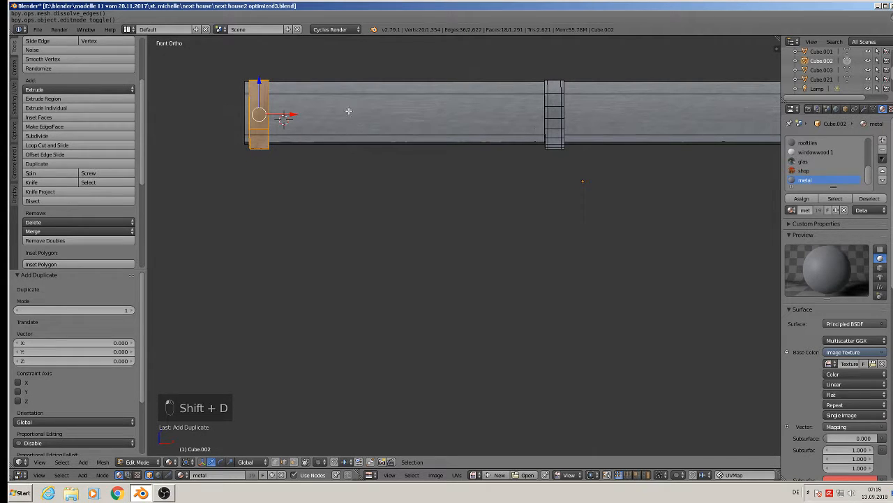
pyautogui.moveTo(286, 118); pyautogui.dragTo(584, 116)
# Step: Select the original dense bracket at the second position as linked geometry and delete its vertices, keeping the simplified copy
pyautogui.moveTo(584, 115); pyautogui.dragTo(627, 140, button='middle')
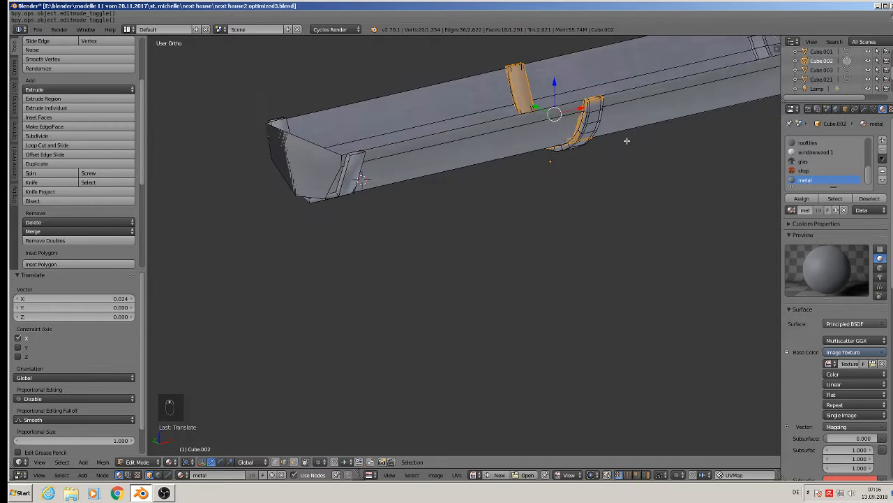
pyautogui.scroll(3, 607, 138)
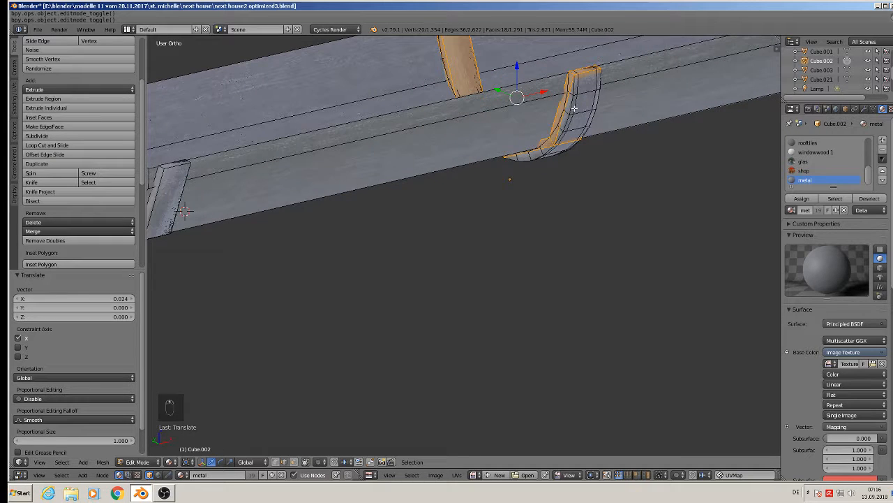
pyautogui.press('l')
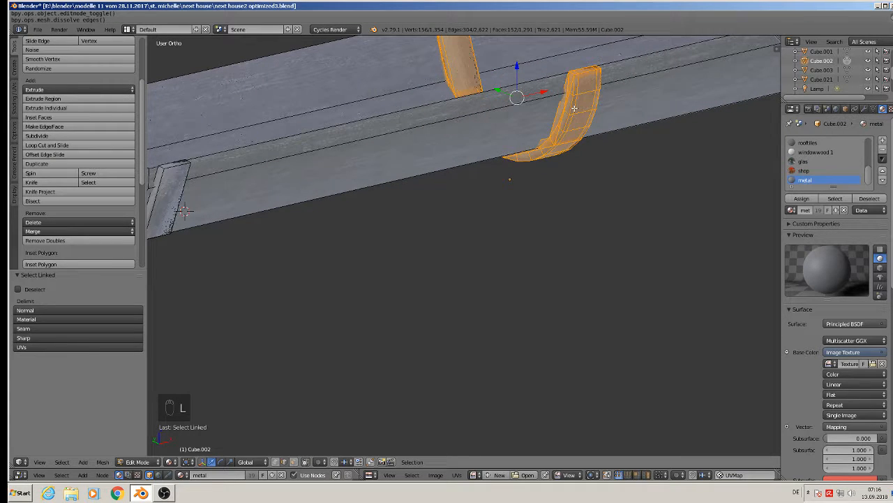
pyautogui.press('a')
pyautogui.press('l')
pyautogui.press('x')
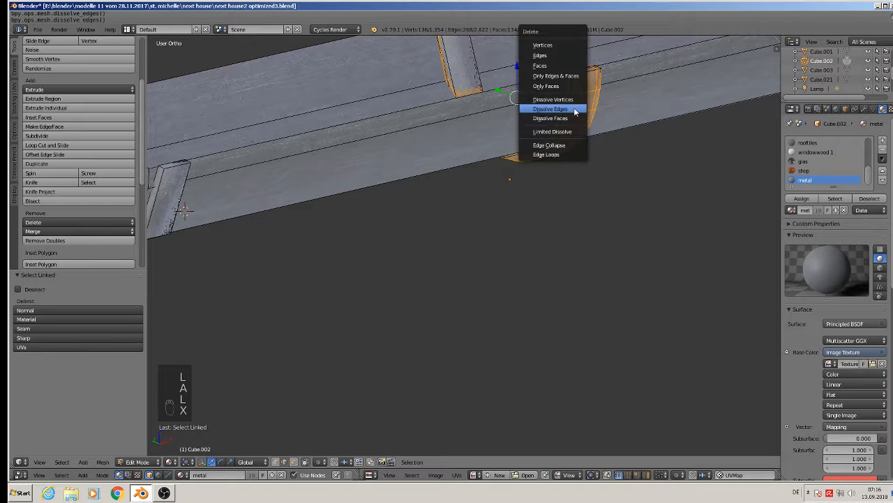
pyautogui.click(562, 45)
pyautogui.scroll(-5, 588, 123)
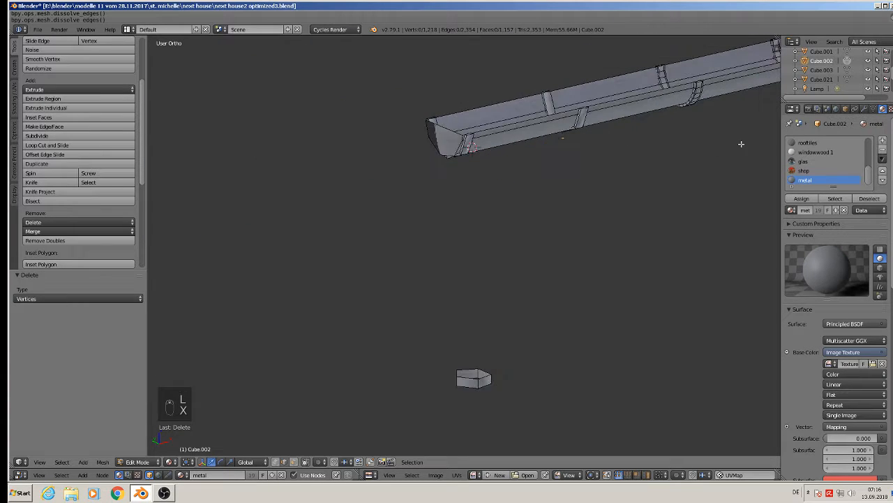
# Step: Duplicate the simplified second bracket and move the copy about 0.025 along X to align with the third bracket
pyautogui.moveTo(742, 144); pyautogui.dragTo(561, 222, button='middle')
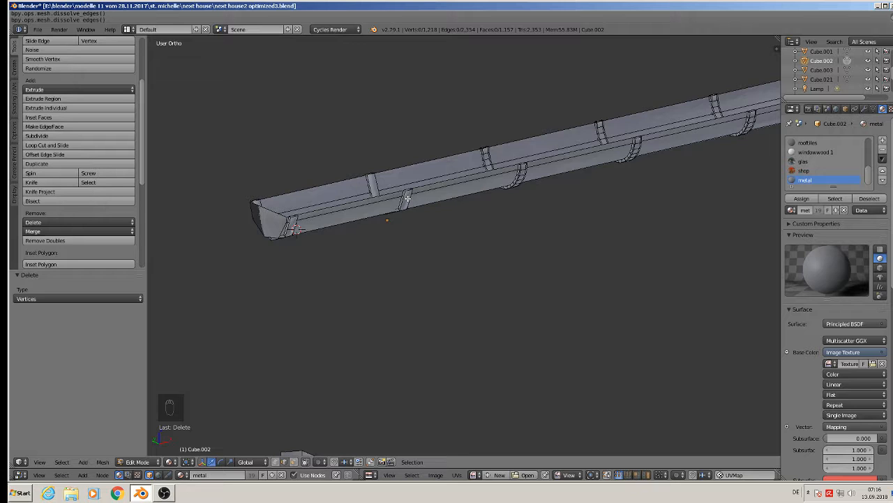
pyautogui.press('l')
pyautogui.hotkey('shift', 'd')
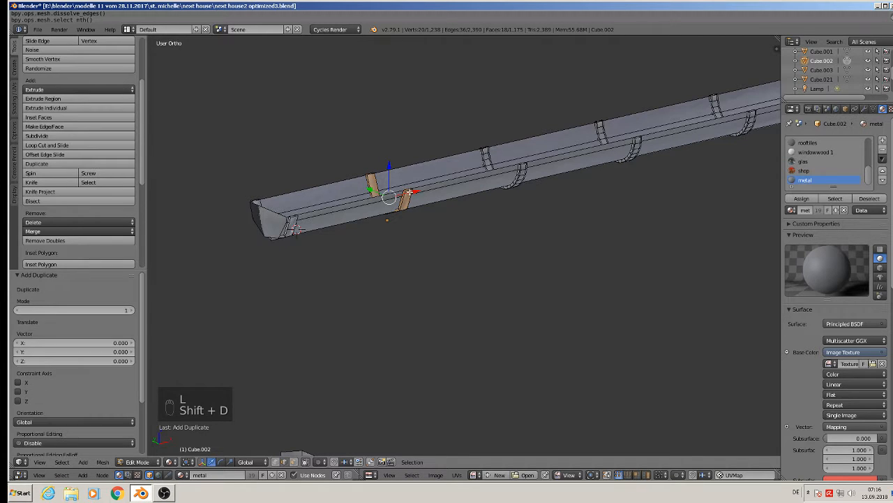
pyautogui.press('x')
pyautogui.click(494, 183)
pyautogui.press('KP_1')
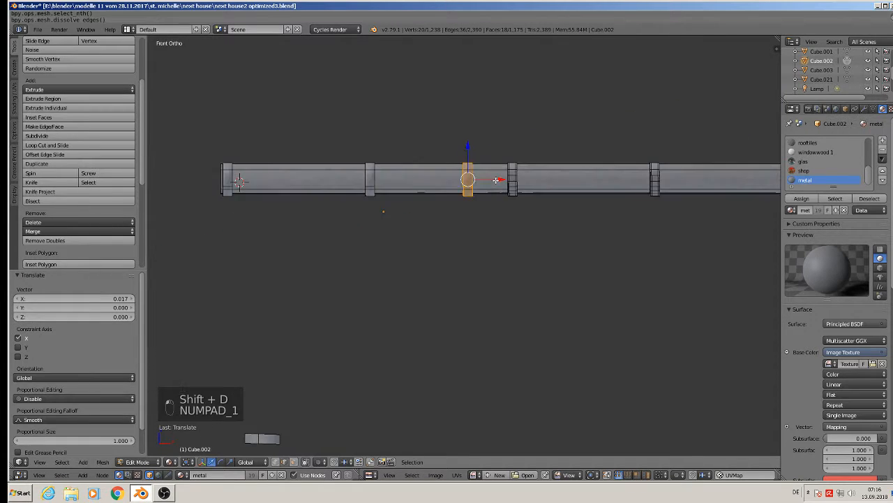
pyautogui.press('g')
pyautogui.press('x')
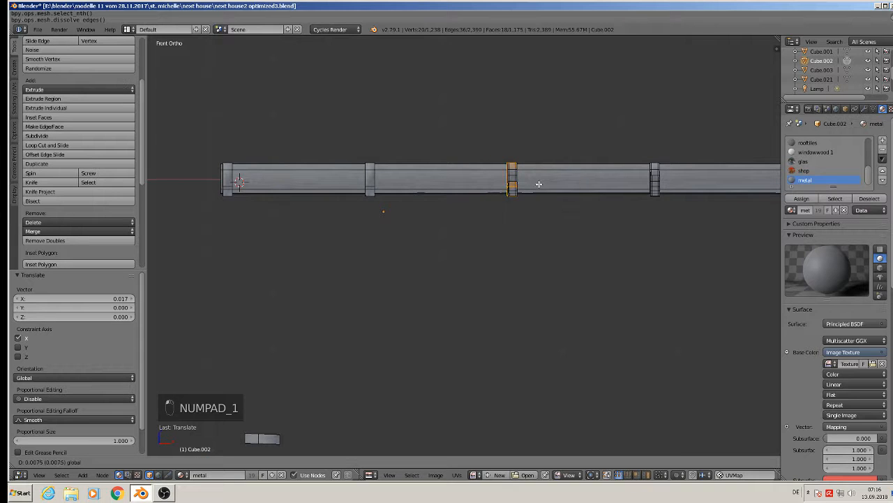
pyautogui.click(539, 183)
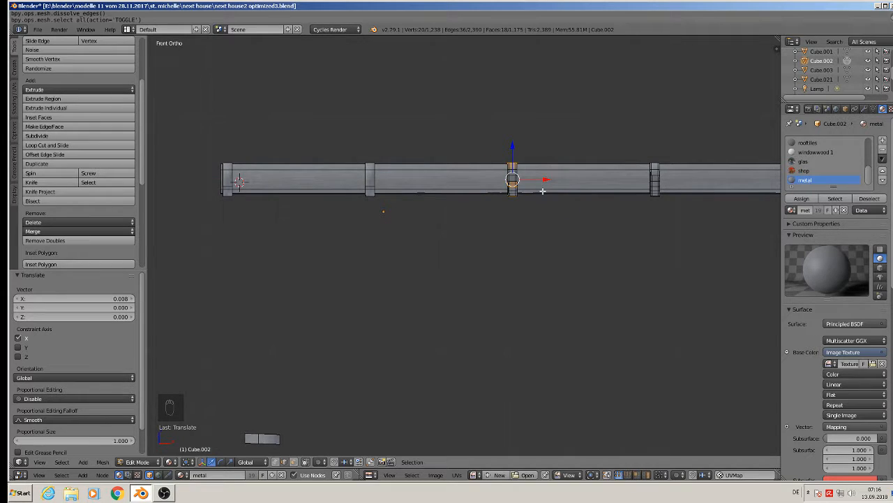
# Step: Duplicate the simplified bracket twice along X, about 0.024 each time, placing copies on the fourth and fifth brackets
pyautogui.keyDown('shift'); pyautogui.moveTo(542, 190); pyautogui.dragTo(329, 216, button='middle'); pyautogui.keyUp('shift')
pyautogui.hotkey('shift', 'd')
pyautogui.rightClick(329, 217)
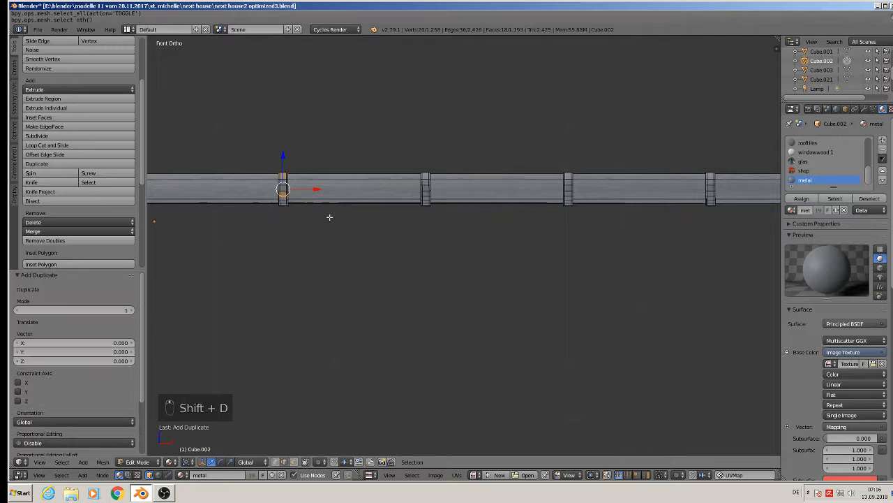
pyautogui.press('g')
pyautogui.press('x')
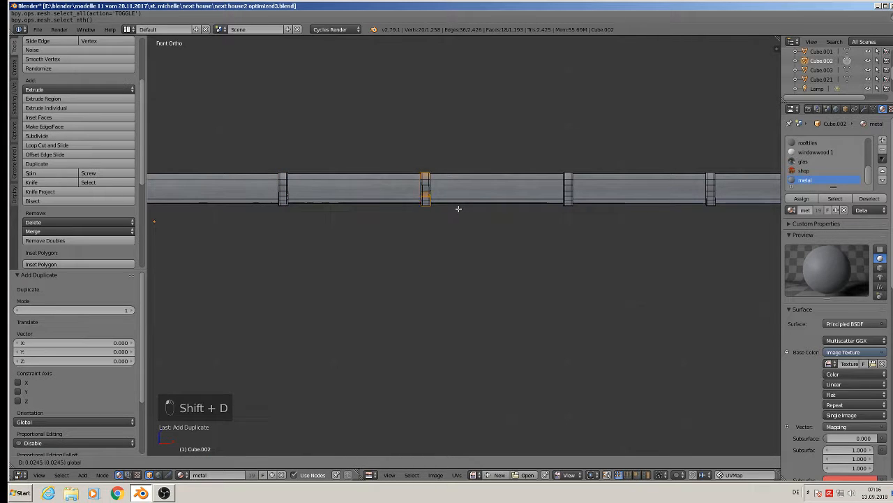
pyautogui.click(459, 208)
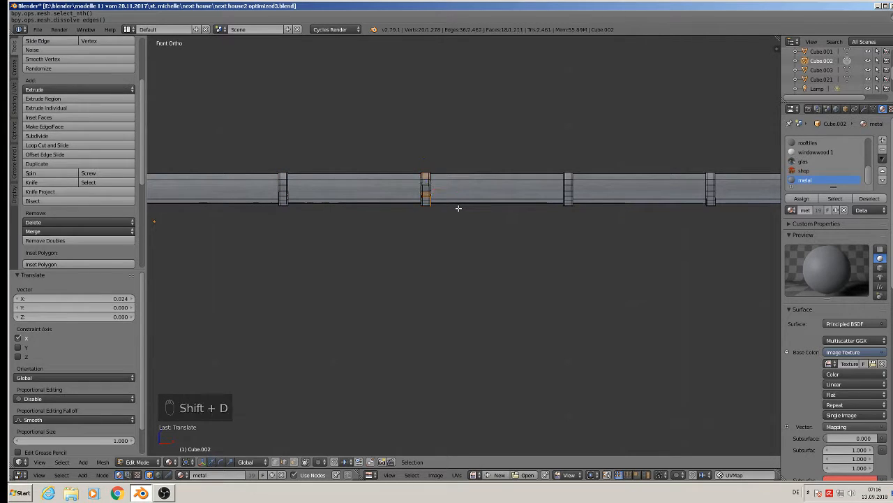
pyautogui.hotkey('shift', 'd')
pyautogui.press('x')
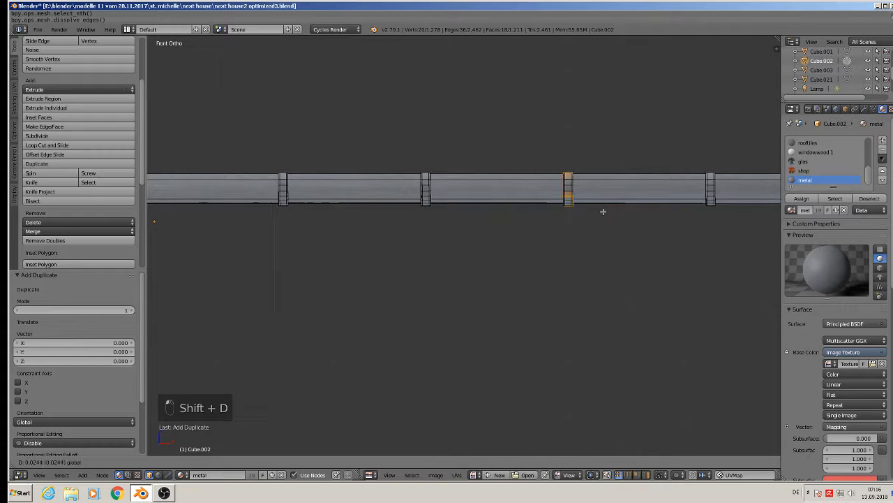
pyautogui.click(607, 212)
# Step: Add two more bracket copies along X, spaced about 0.024 apart, onto the sixth and seventh brackets
pyautogui.keyDown('shift'); pyautogui.moveTo(613, 213); pyautogui.dragTo(319, 179, button='middle'); pyautogui.keyUp('shift')
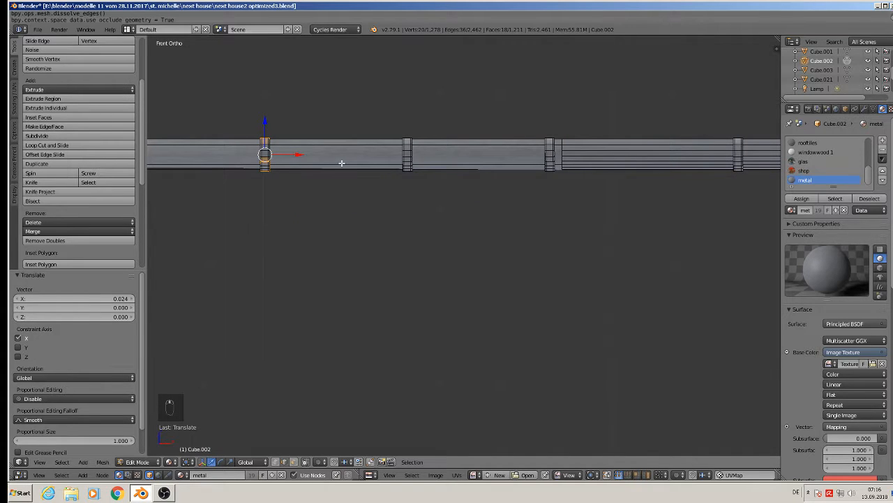
pyautogui.hotkey('shift', 'd')
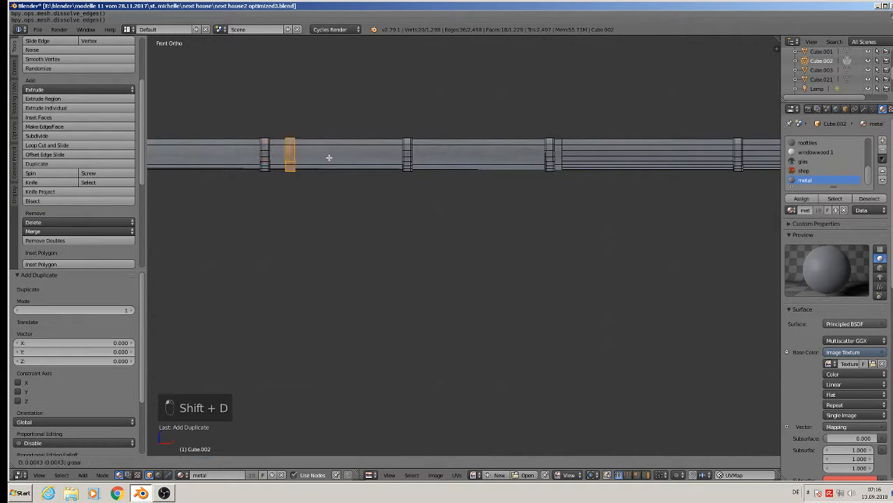
pyautogui.click(439, 171)
pyautogui.hotkey('shift', 'd')
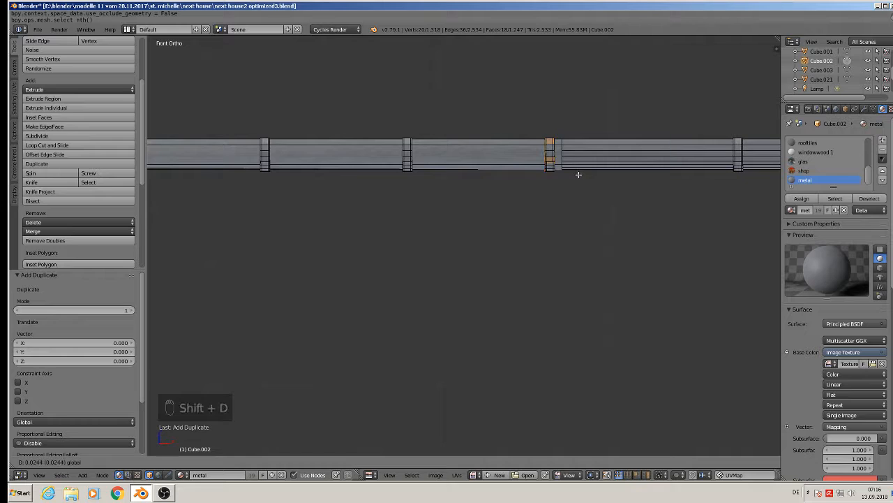
pyautogui.click(578, 174)
# Step: Duplicate the simplified bracket and move the copy about 0.032 along X onto the eighth bracket
pyautogui.keyDown('shift'); pyautogui.moveTo(580, 175); pyautogui.dragTo(366, 187, button='middle'); pyautogui.keyUp('shift')
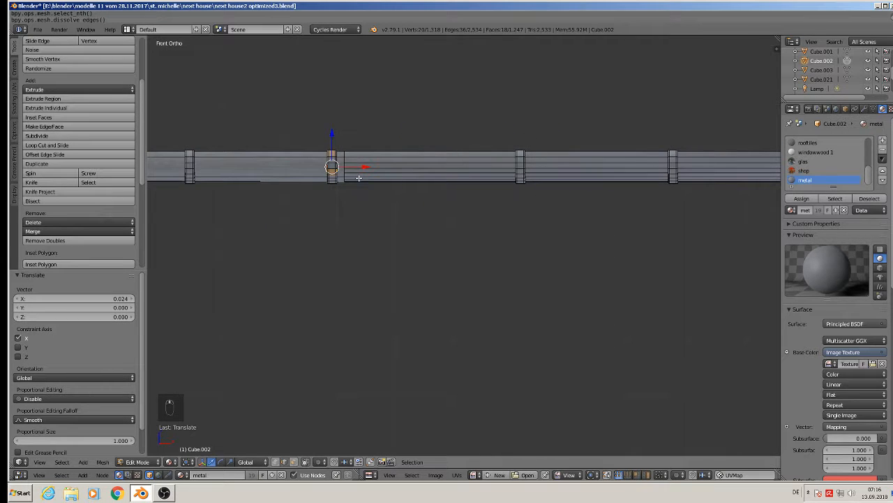
pyautogui.hotkey('shift', 'd')
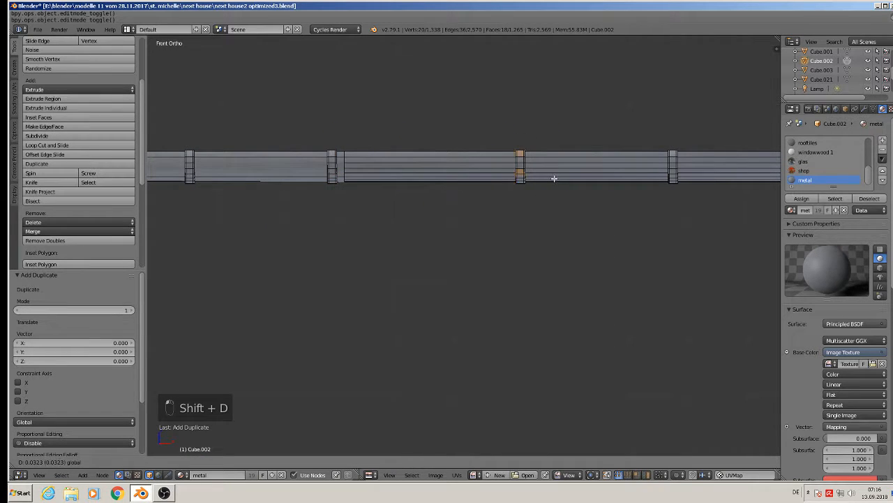
pyautogui.click(554, 178)
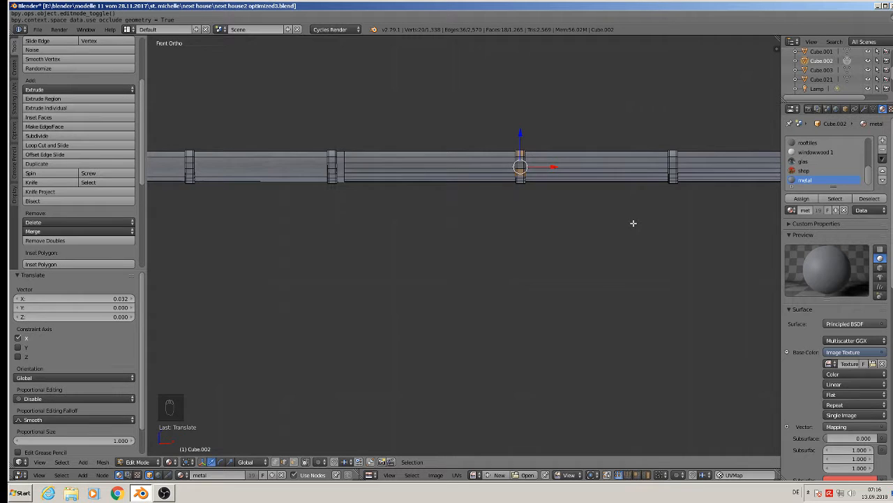
# Step: Duplicate the simplified bracket twice more, about 0.026 along X each time, onto the ninth bracket and the last one at the gutter's far end
pyautogui.keyDown('shift'); pyautogui.moveTo(632, 221); pyautogui.dragTo(439, 234, button='middle'); pyautogui.keyUp('shift')
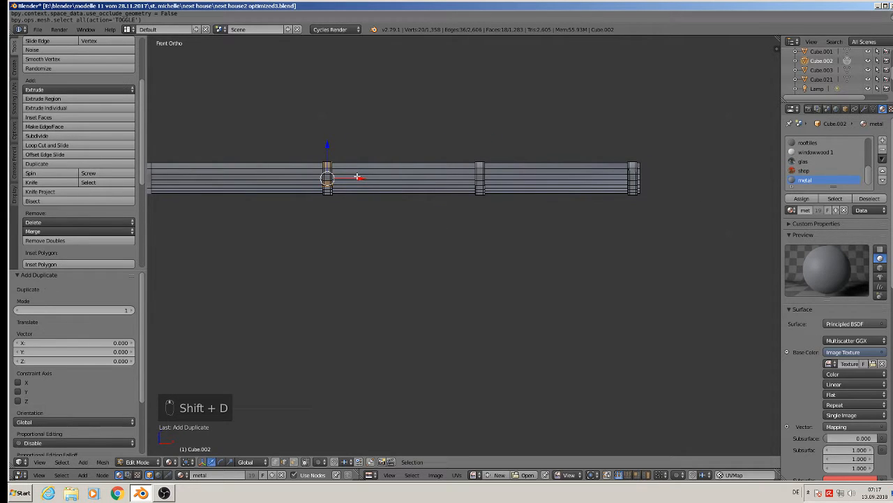
pyautogui.press('x')
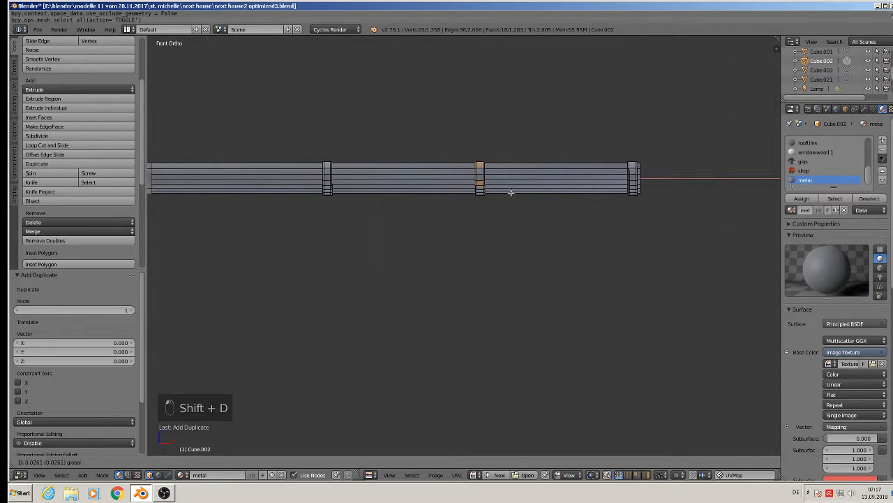
pyautogui.click(511, 193)
pyautogui.hotkey('shift', 'd')
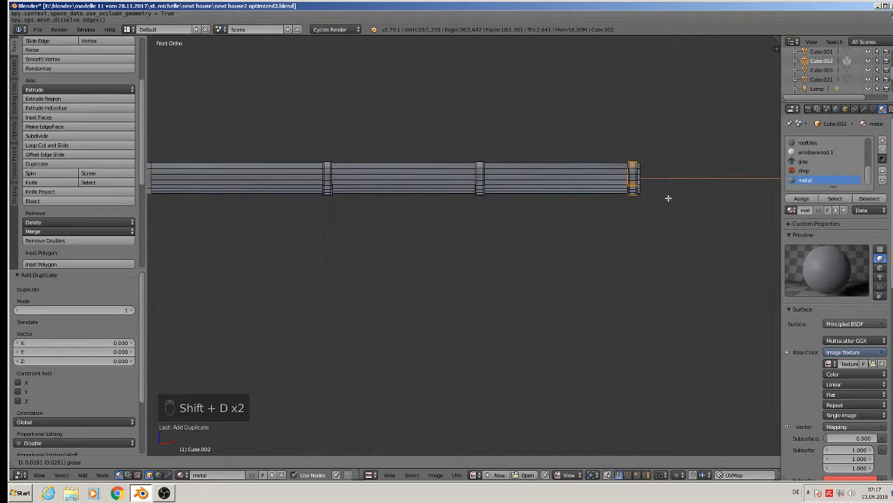
pyautogui.click(668, 198)
# Step: Deselect everything, then select the old dense bracket at the third position as linked geometry and delete its vertices
pyautogui.moveTo(467, 193); pyautogui.dragTo(645, 128, button='middle')
pyautogui.scroll(4, 640, 108)
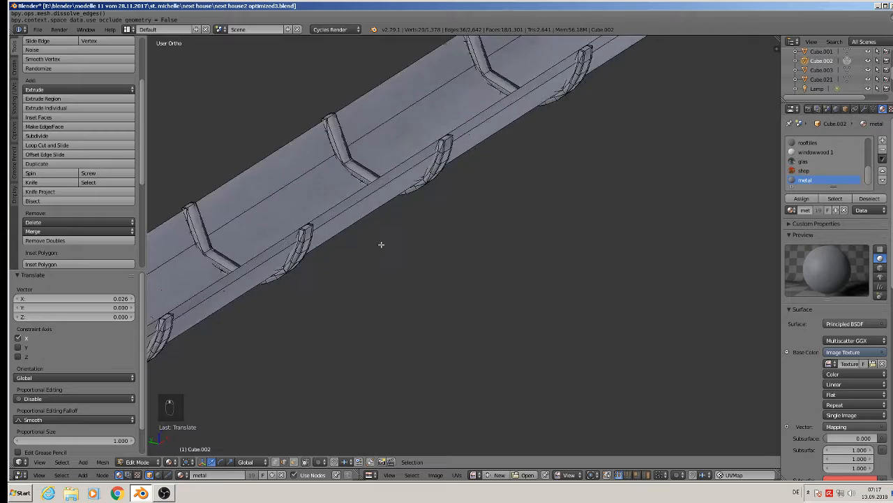
pyautogui.moveTo(381, 244); pyautogui.dragTo(547, 242, button='middle')
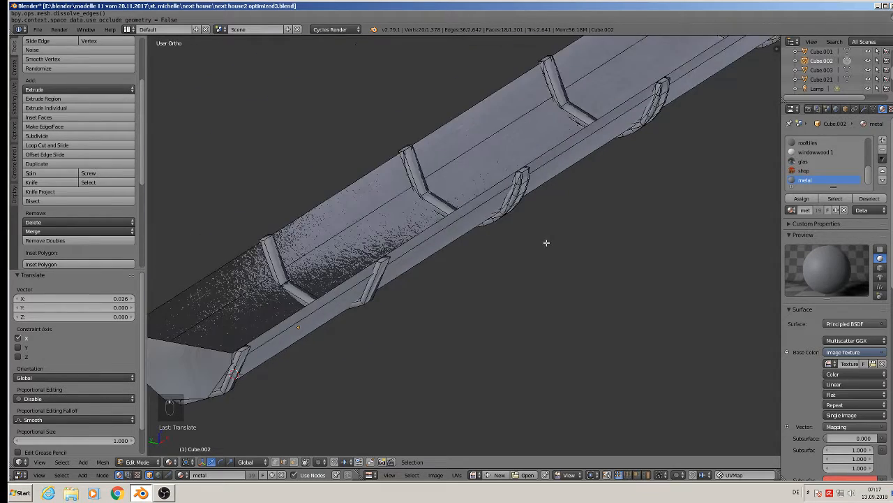
pyautogui.scroll(3, 546, 242)
pyautogui.press('a')
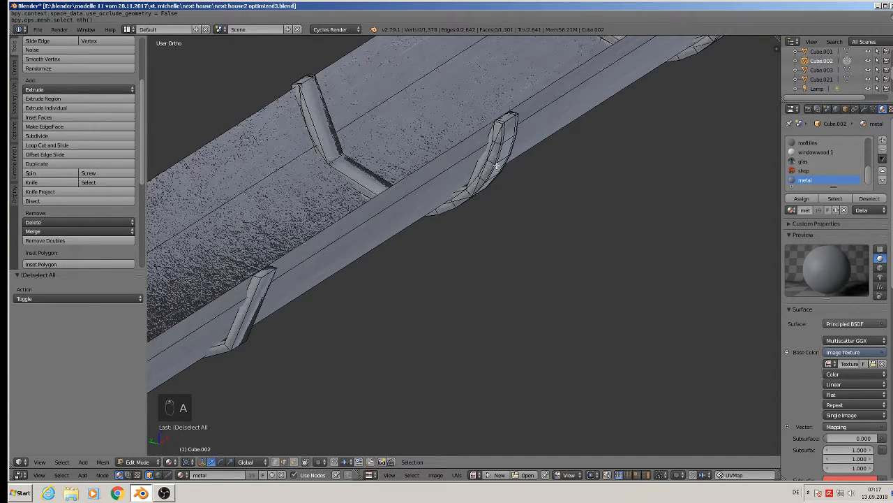
pyautogui.press('l')
pyautogui.press('x')
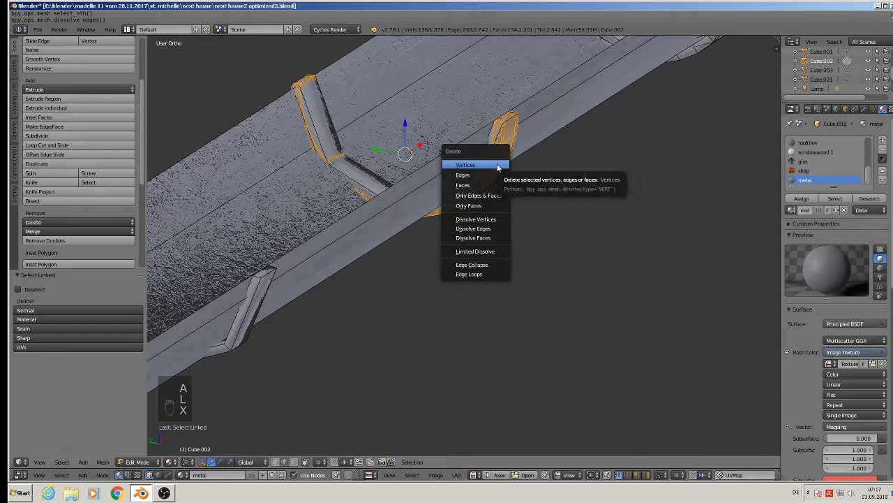
pyautogui.click(498, 167)
pyautogui.moveTo(564, 148); pyautogui.dragTo(293, 239, button='middle')
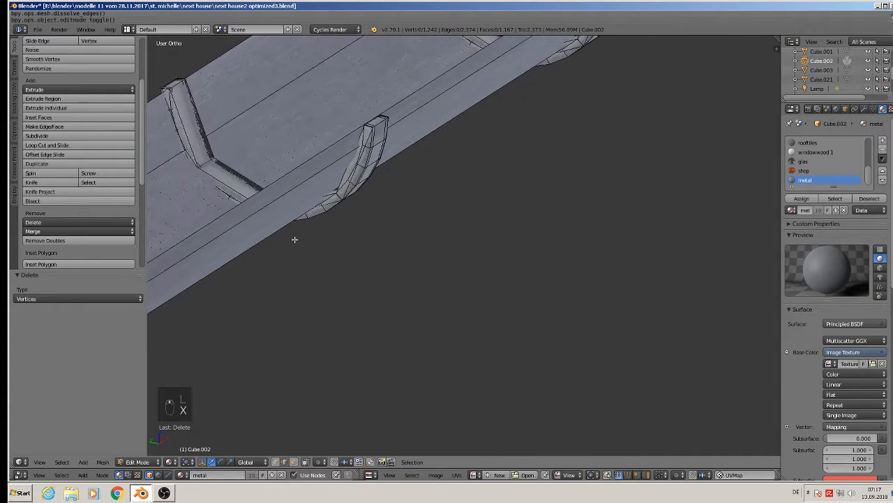
# Step: Delete the vertices of the old dense brackets at the fourth and fifth positions, selecting each as linked geometry
pyautogui.press('l')
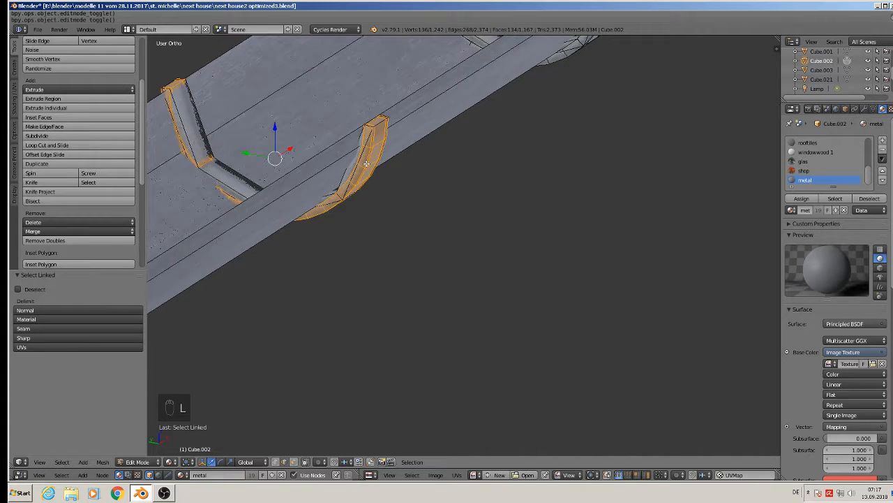
pyautogui.press('x')
pyautogui.click(367, 166)
pyautogui.moveTo(287, 256); pyautogui.dragTo(256, 280, button='middle')
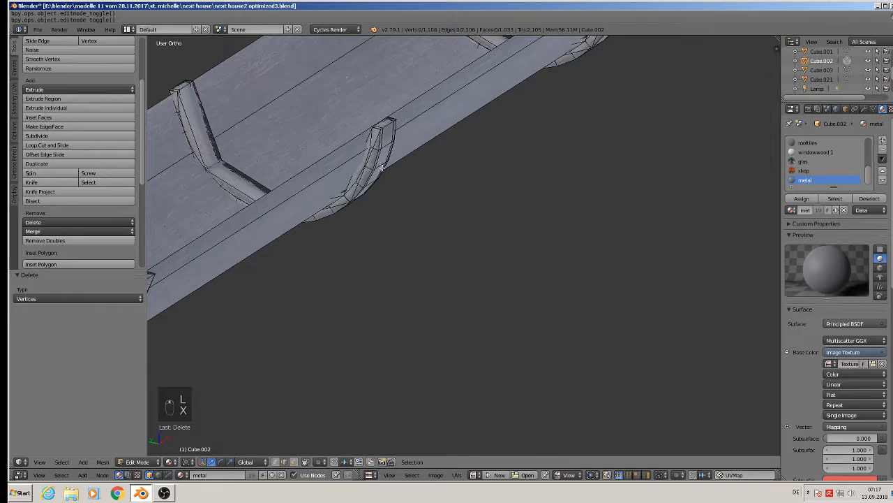
pyautogui.press('l')
pyautogui.press('x')
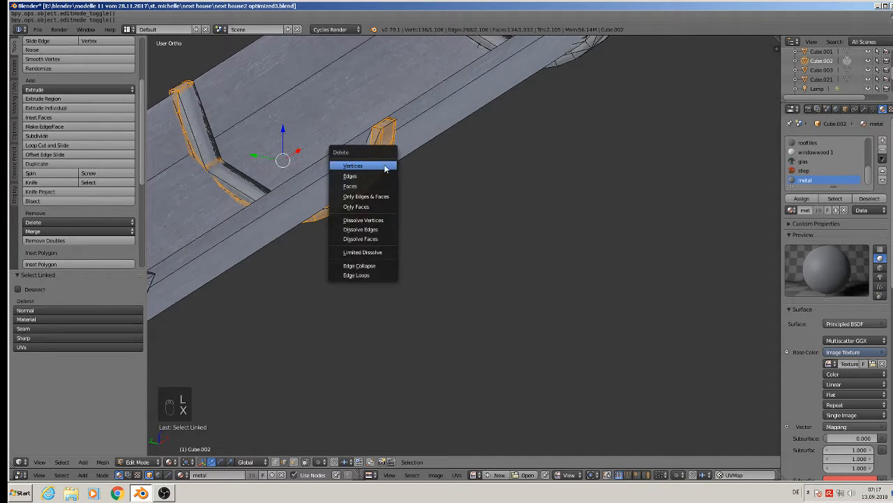
pyautogui.click(384, 164)
# Step: Remove the dense brackets at the sixth and seventh positions by selecting their linked geometry and deleting the vertices
pyautogui.moveTo(383, 165); pyautogui.dragTo(252, 251, button='middle')
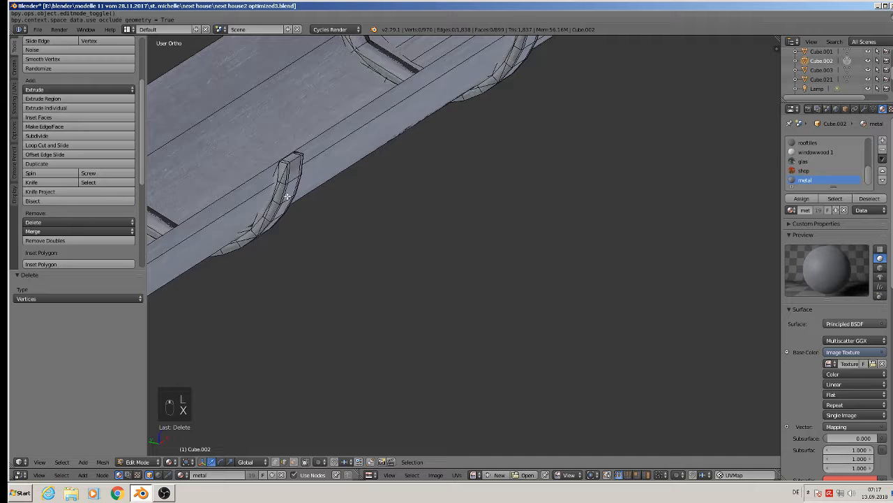
pyautogui.press('l')
pyautogui.press('x')
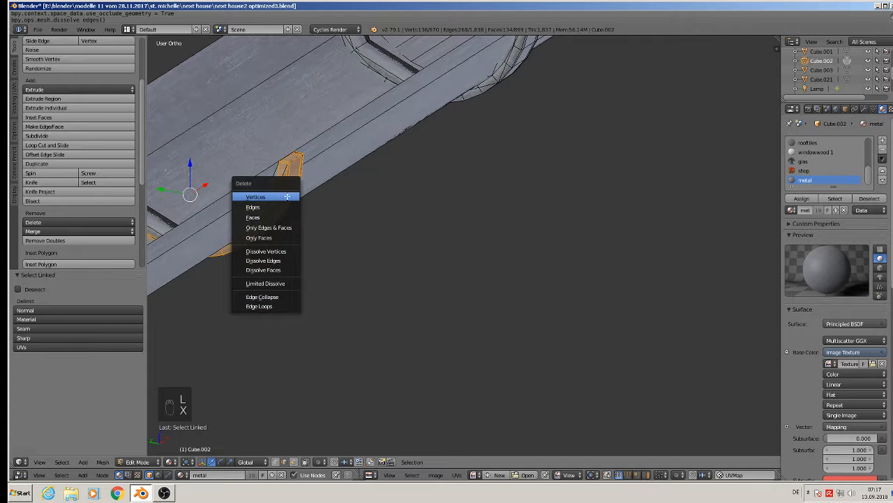
pyautogui.click(287, 196)
pyautogui.moveTo(489, 135); pyautogui.dragTo(289, 329, button='middle')
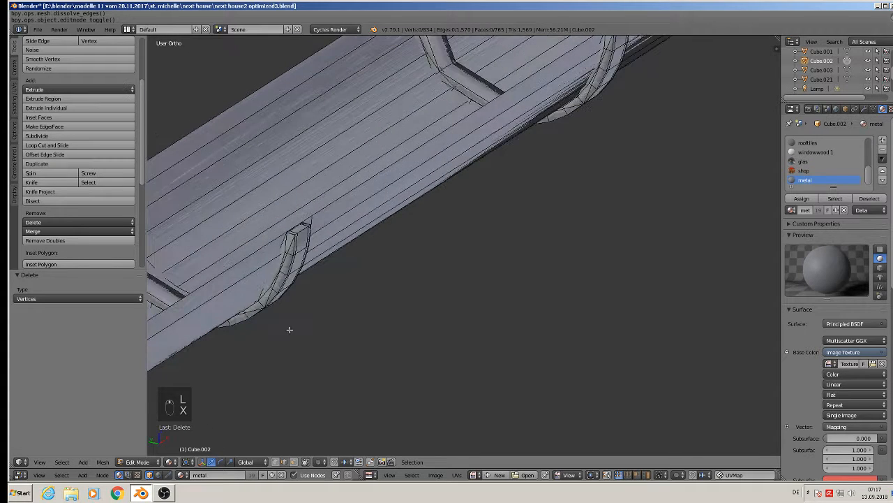
pyautogui.press('l')
pyautogui.press('x')
pyautogui.click(287, 278)
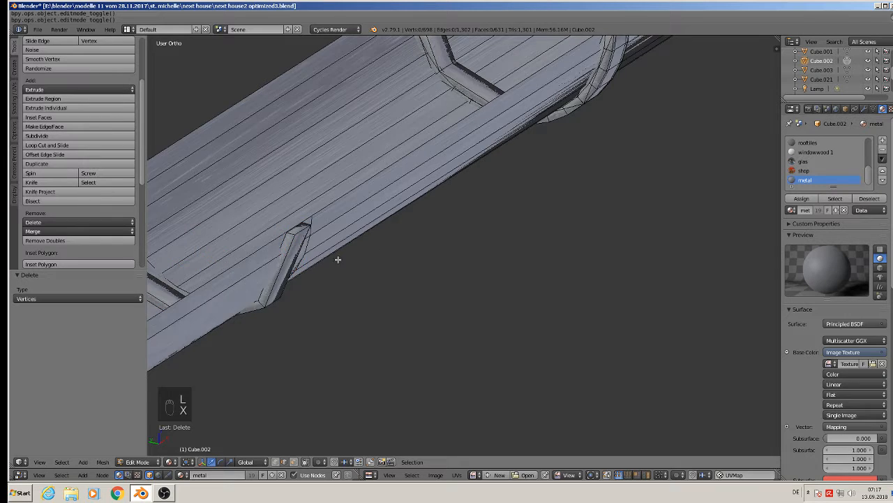
# Step: Select the linked geometry of the dense brackets at the eighth and ninth positions in turn and delete their vertices
pyautogui.moveTo(338, 259); pyautogui.dragTo(409, 273, button='middle')
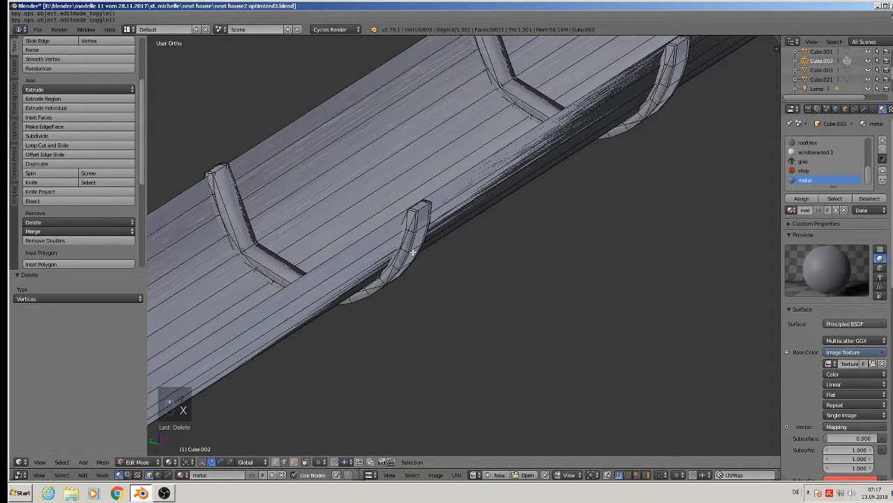
pyautogui.press('l')
pyautogui.press('x')
pyautogui.click(413, 253)
pyautogui.moveTo(517, 215); pyautogui.dragTo(309, 367, button='middle')
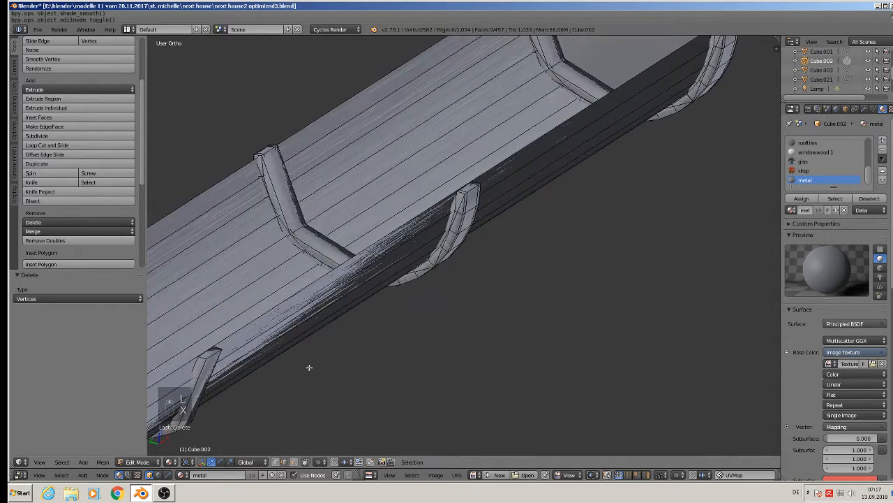
pyautogui.press('l')
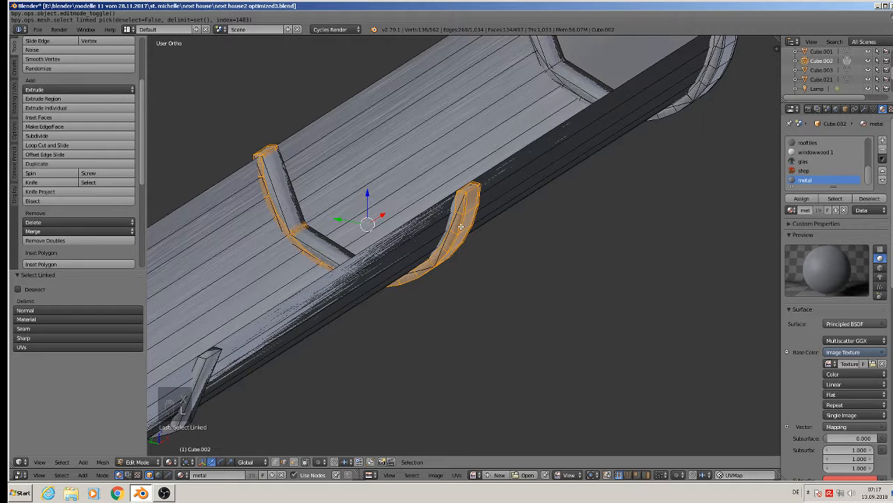
pyautogui.press('x')
pyautogui.click(461, 225)
# Step: Select the last dense bracket at the gutter's far end as linked geometry, exclude the attached end face, and delete the bracket's vertices
pyautogui.moveTo(462, 226); pyautogui.dragTo(478, 263, button='middle')
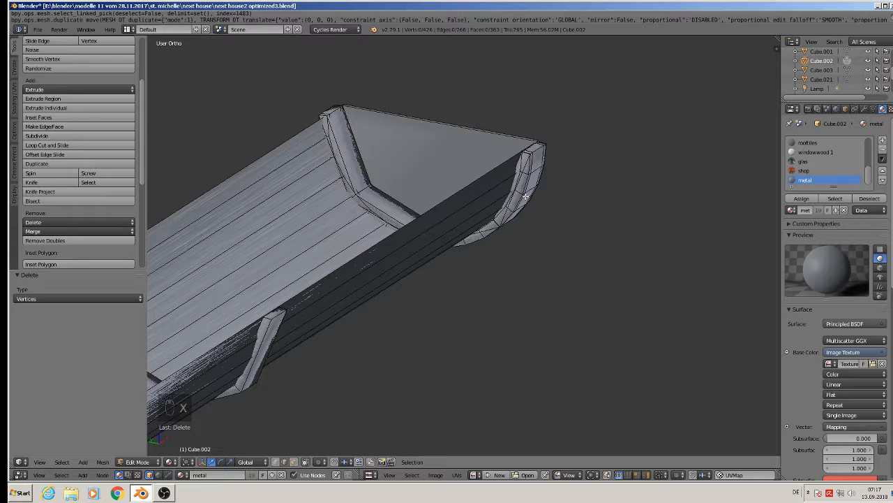
pyautogui.press('l')
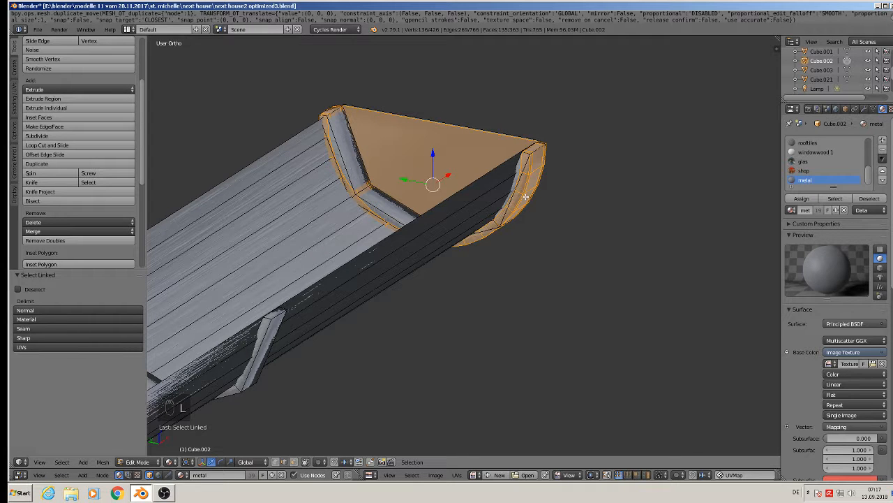
pyautogui.moveTo(523, 197); pyautogui.dragTo(409, 200, button='middle')
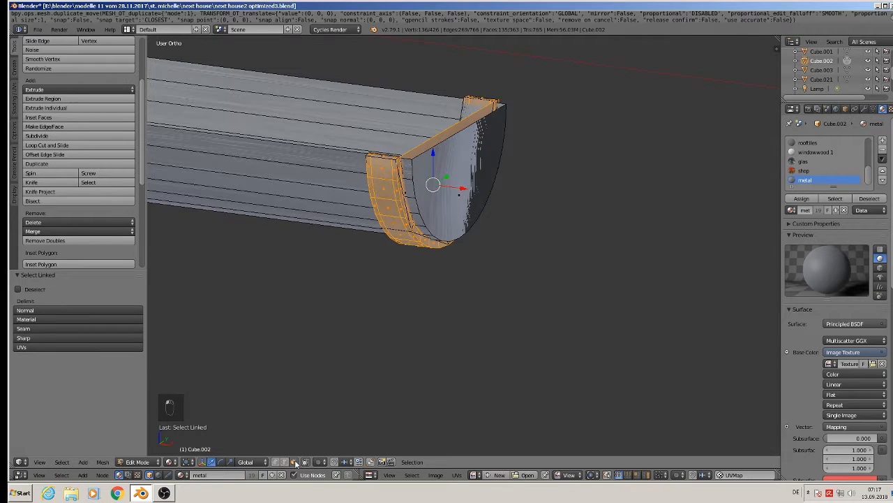
pyautogui.keyDown('shift'); pyautogui.rightClick(457, 124); pyautogui.keyUp('shift')
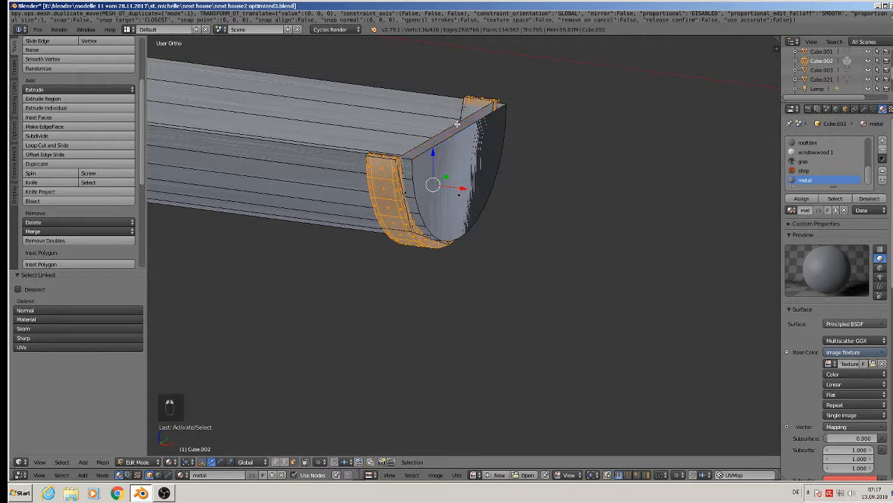
pyautogui.press('x')
pyautogui.click(438, 241)
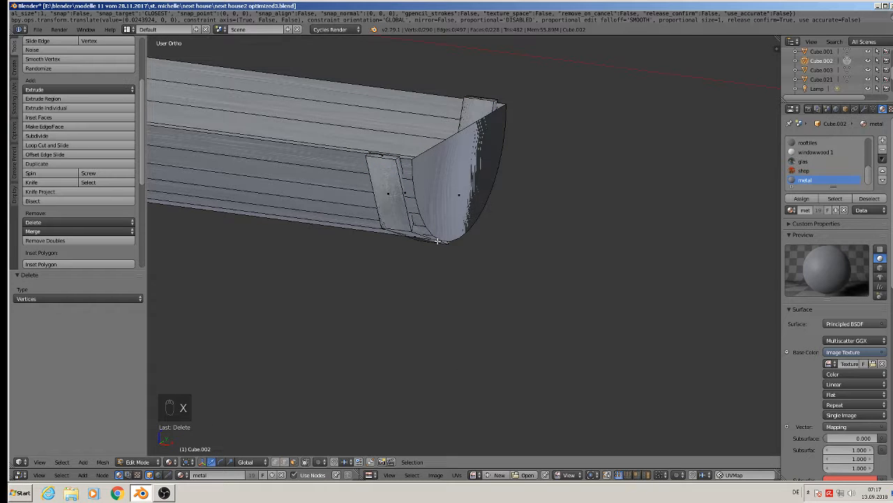
pyautogui.moveTo(437, 241); pyautogui.dragTo(493, 262, button='middle')
pyautogui.scroll(-7, 479, 282)
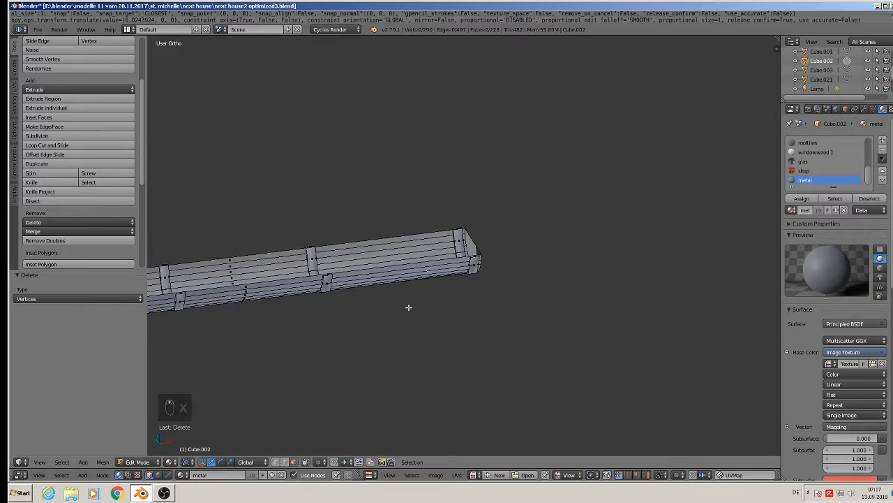
pyautogui.moveTo(409, 307); pyautogui.dragTo(724, 250, button='middle')
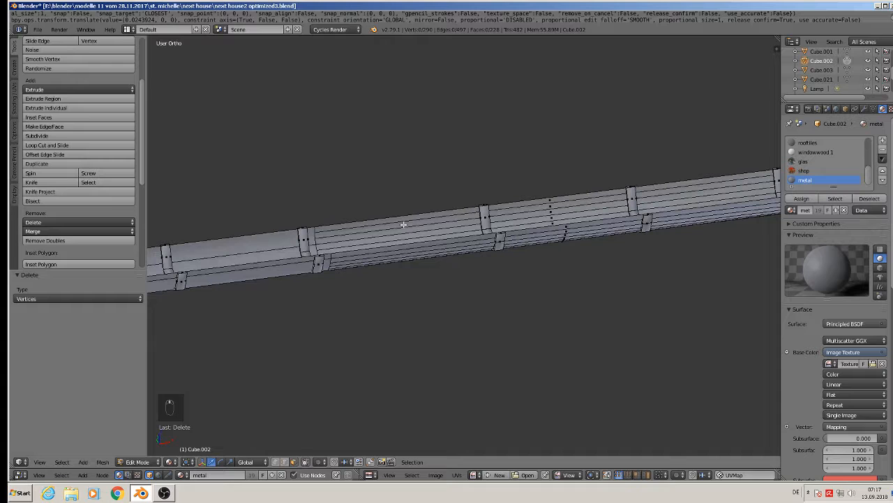
pyautogui.press('Tab')
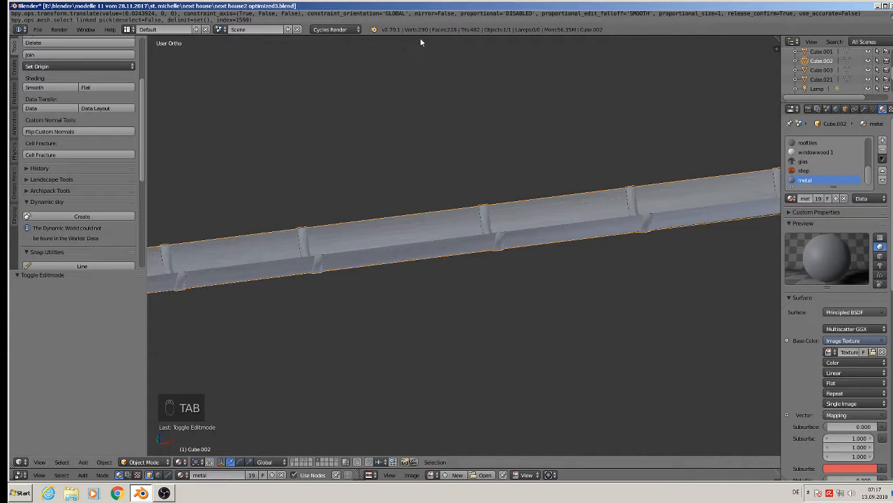
pyautogui.press('Tab')
# Step: Circle-select the gutter's lengthwise edges including hidden ones, thin the selection with Checker Deselect, and dissolve the edges left selected
pyautogui.scroll(2, 414, 287)
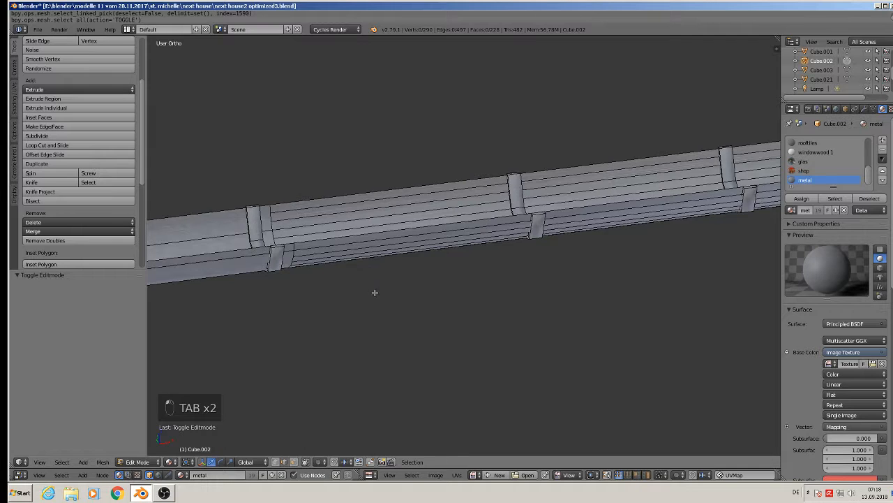
pyautogui.moveTo(373, 293); pyautogui.dragTo(357, 281, button='middle')
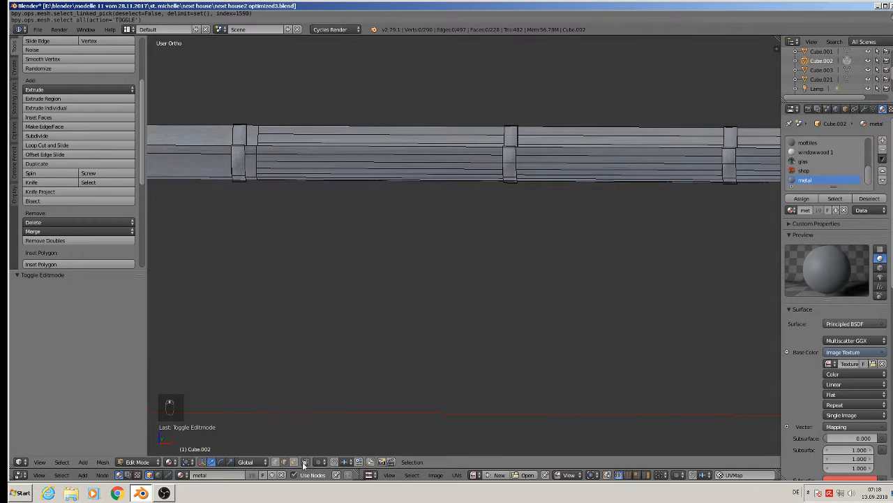
pyautogui.click(305, 464)
pyautogui.press('l')
pyautogui.press('c')
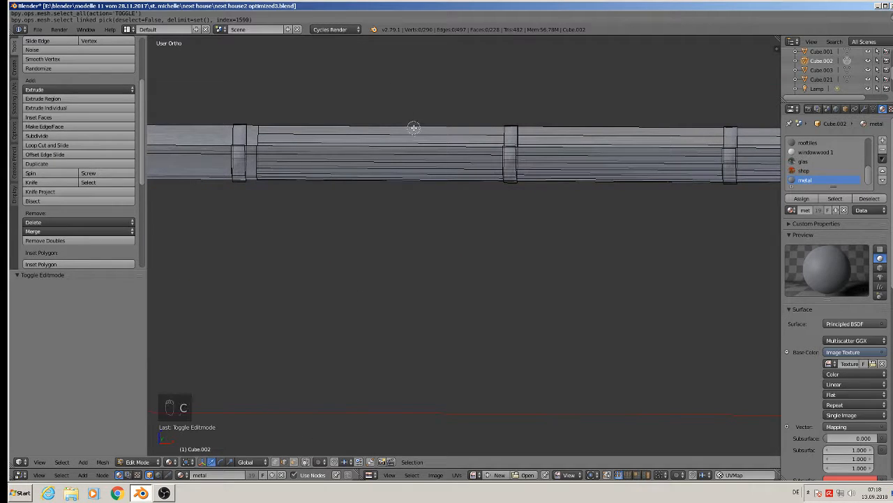
pyautogui.click(413, 129)
pyautogui.rightClick(401, 221)
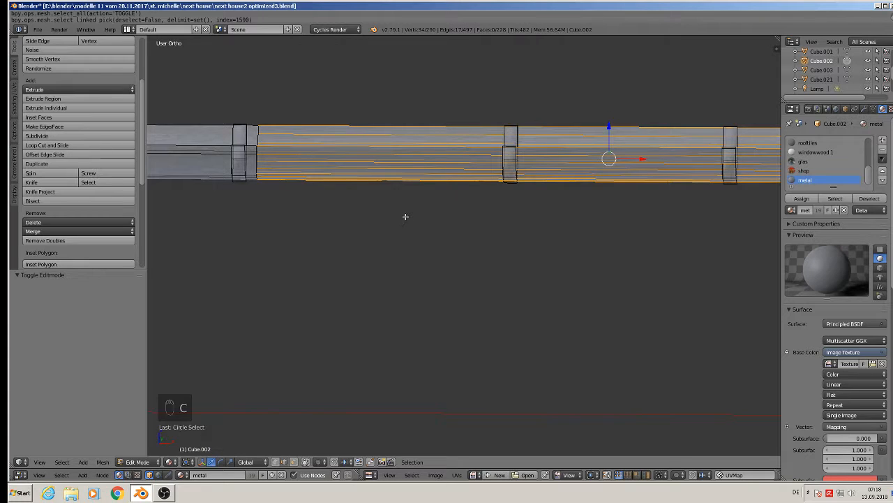
pyautogui.click(59, 462)
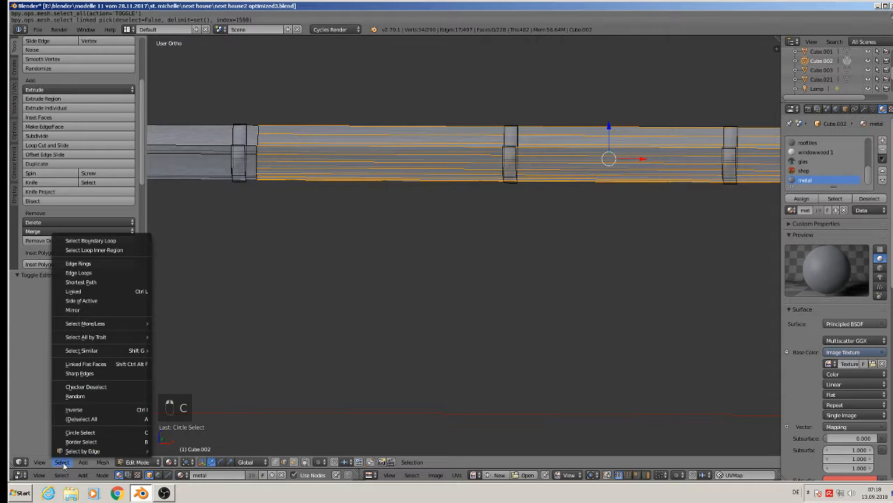
pyautogui.click(93, 387)
pyautogui.press('x')
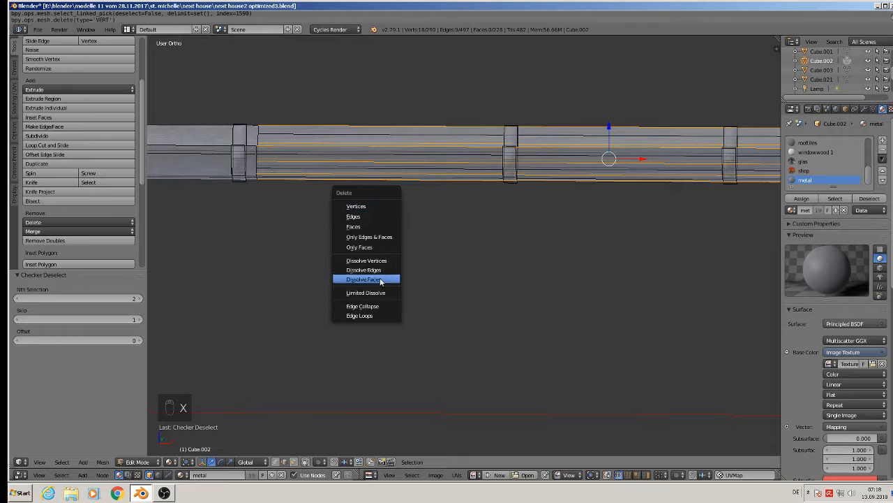
pyautogui.click(380, 267)
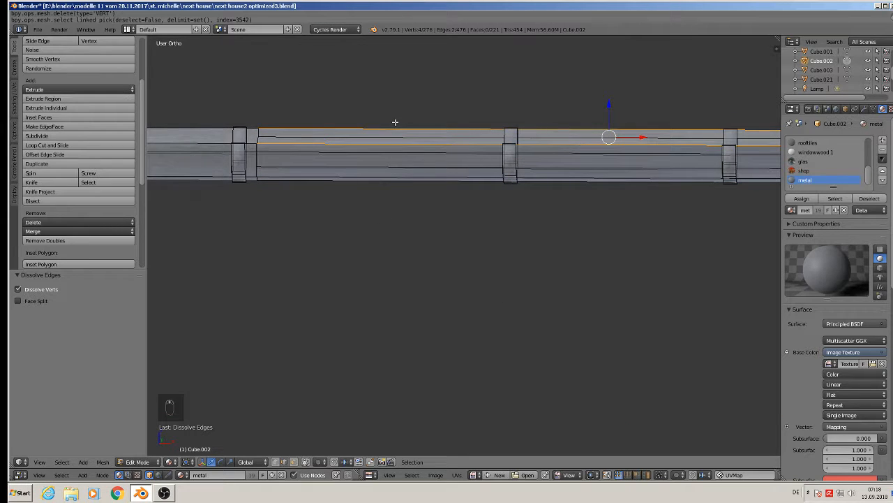
# Step: Circle-select the gutter's remaining lengthwise edges, apply Checker Deselect again, dissolve the selected edges, and return to Object Mode
pyautogui.press('c')
pyautogui.moveTo(395, 123); pyautogui.dragTo(386, 212)
pyautogui.rightClick(387, 212)
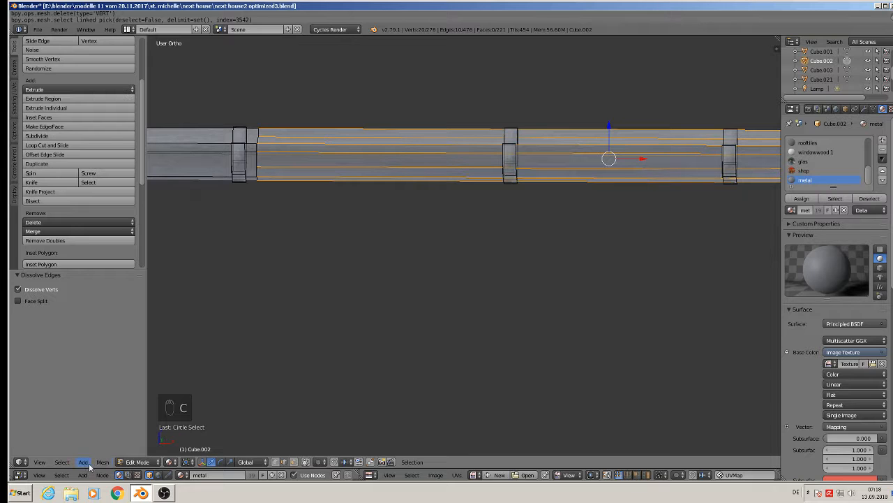
pyautogui.click(62, 462)
pyautogui.click(100, 386)
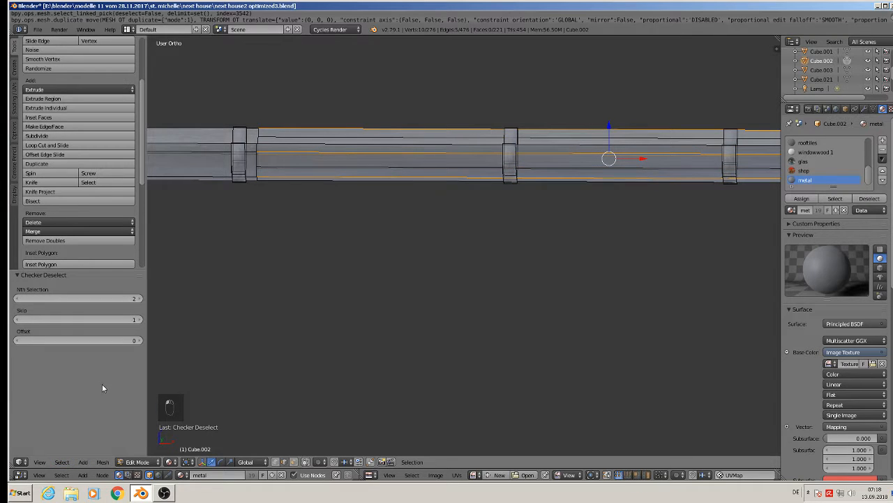
pyautogui.press('x')
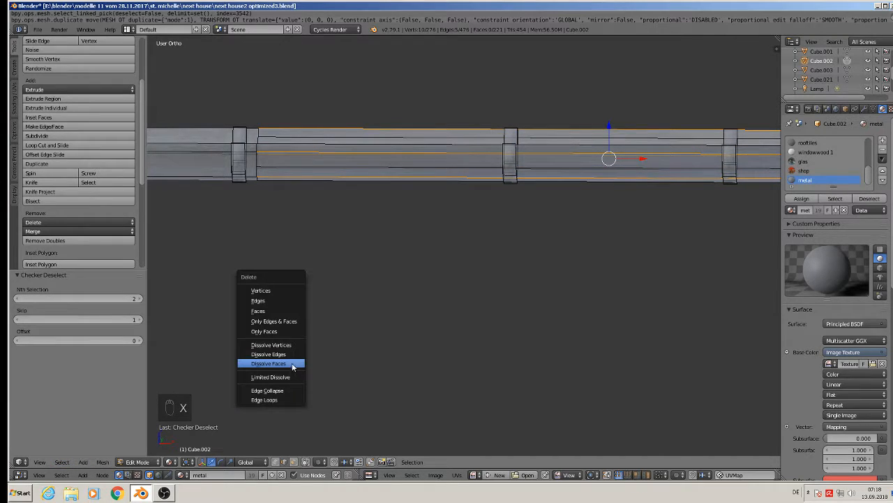
pyautogui.click(294, 352)
pyautogui.scroll(-3, 301, 342)
pyautogui.press('Tab')
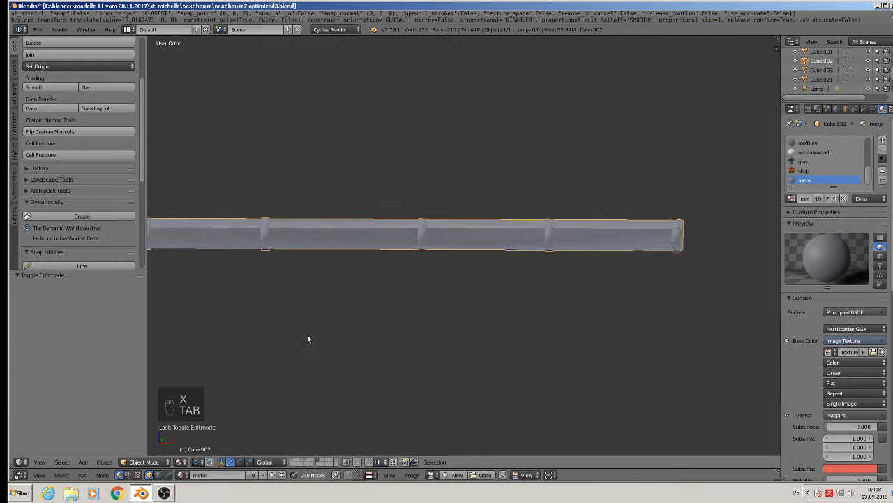
# Step: Save the file under its current name, with the gutter in Object Mode
pyautogui.moveTo(308, 334); pyautogui.dragTo(151, 135, button='middle')
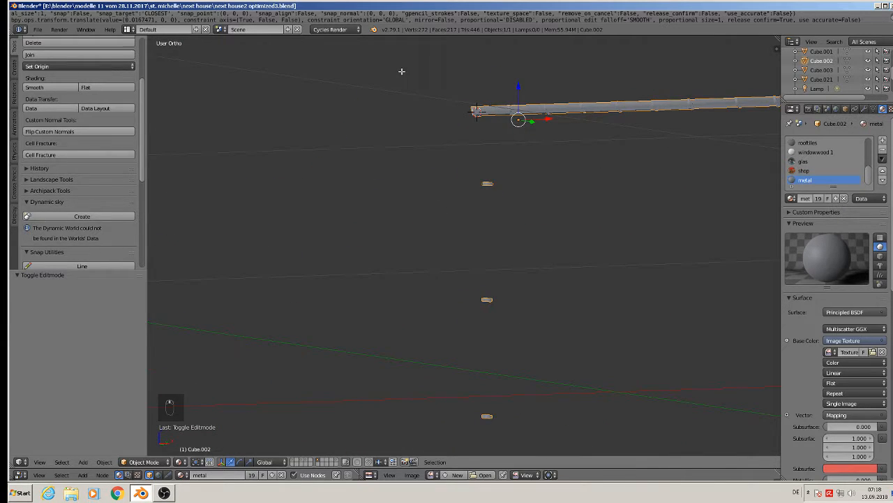
pyautogui.press('Tab')
pyautogui.keyDown('shift'); pyautogui.moveTo(590, 217); pyautogui.dragTo(399, 239, button='middle'); pyautogui.keyUp('shift')
pyautogui.press('Tab')
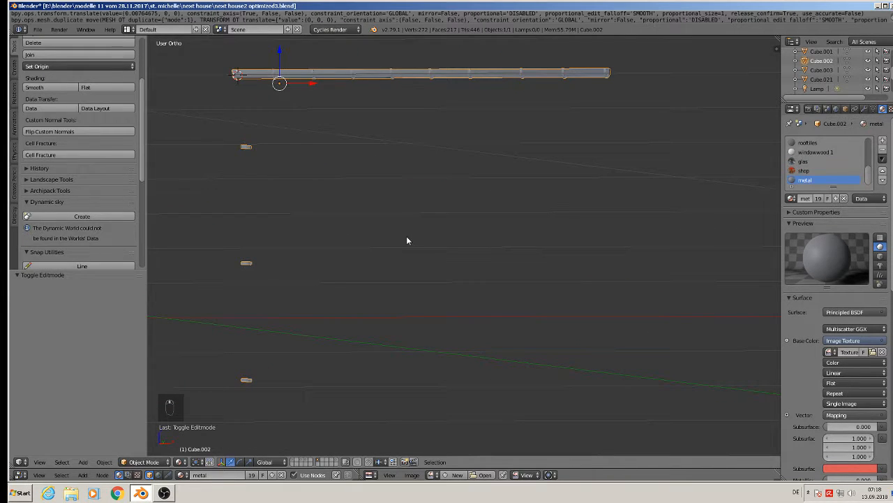
pyautogui.press('m')
pyautogui.click(37, 30)
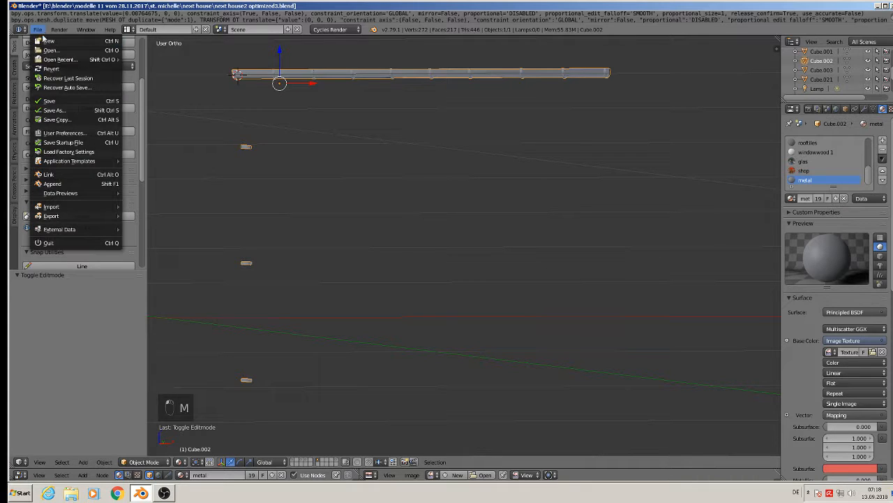
pyautogui.click(48, 101)
# Step: Enter Edit Mode on the gutter object and select the upper and lower edge loops of the topmost pipe ring
pyautogui.moveTo(97, 110); pyautogui.dragTo(258, 169, button='middle')
pyautogui.scroll(6, 291, 161)
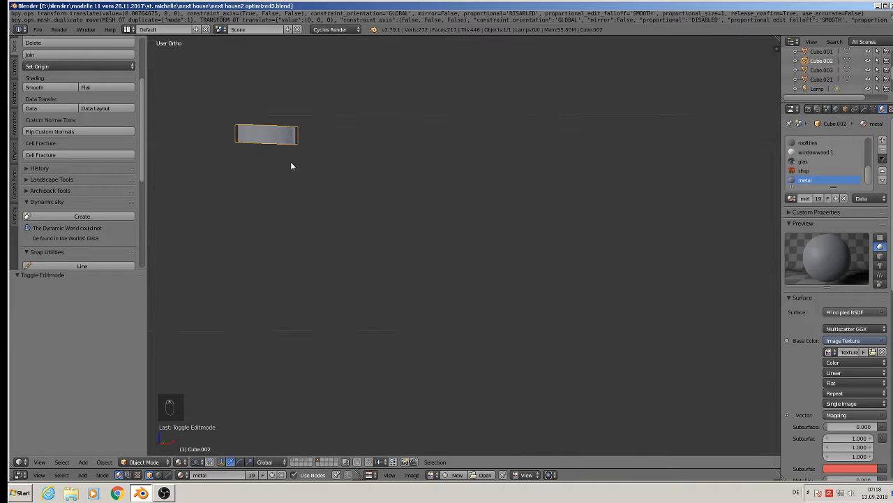
pyautogui.press('Tab')
pyautogui.scroll(-4, 279, 140)
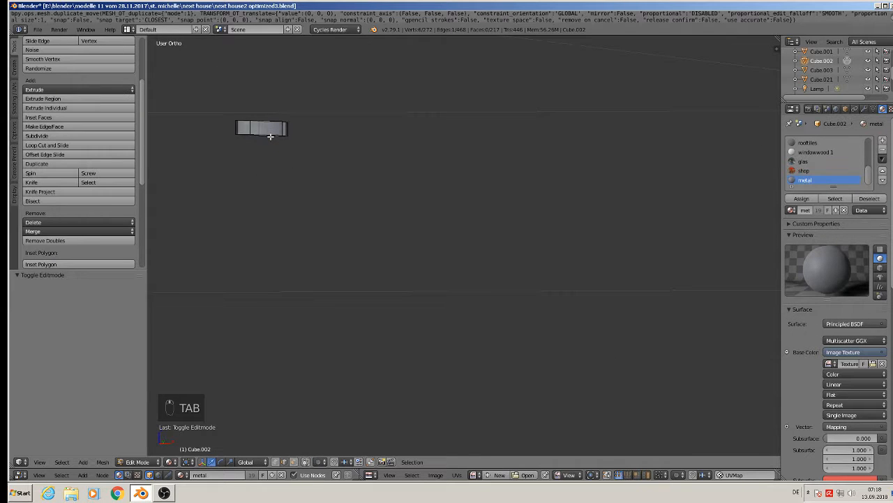
pyautogui.press('a')
pyautogui.press('a')
pyautogui.moveTo(270, 136); pyautogui.dragTo(313, 216, button='middle')
pyautogui.scroll(3, 313, 215)
pyautogui.keyDown('alt'); pyautogui.rightClick(286, 142); pyautogui.keyUp('alt')
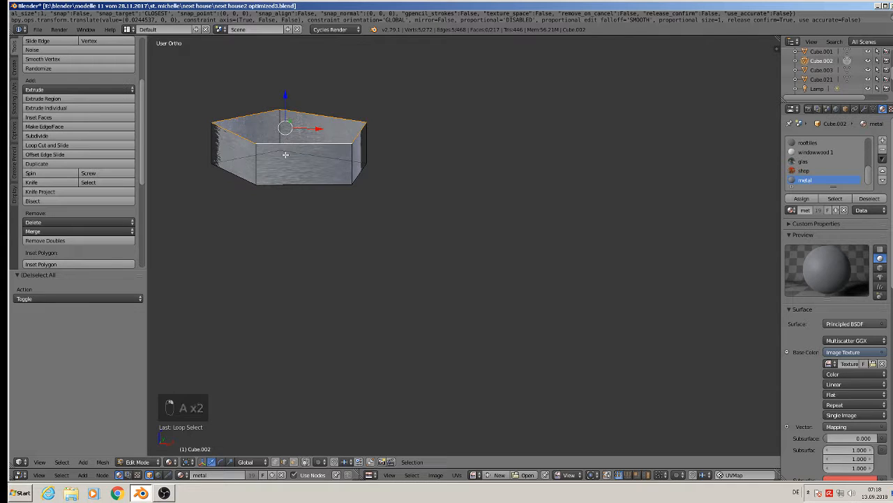
pyautogui.keyDown('alt'); pyautogui.keyDown('shift'); pyautogui.rightClick(279, 186); pyautogui.keyUp('shift'); pyautogui.keyUp('alt')
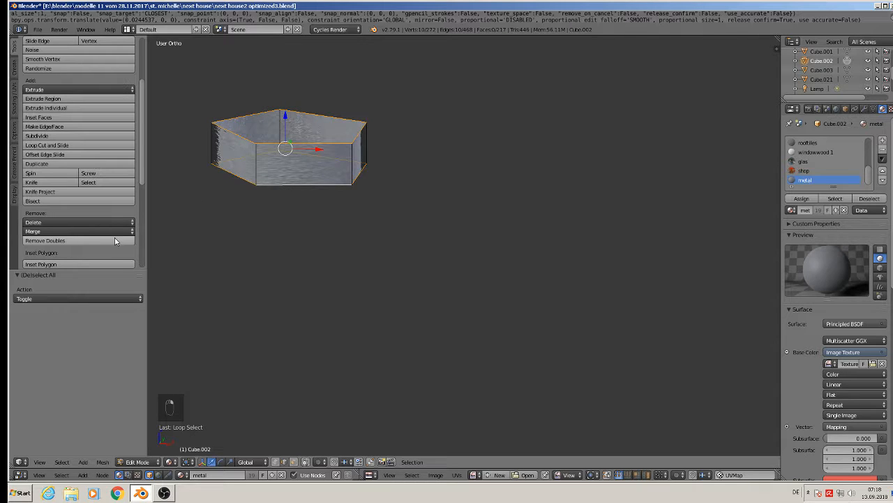
# Step: Add the upper and lower edge loops of the second pipe ring from the top to the selection
pyautogui.scroll(-2, 245, 287)
pyautogui.keyDown('shift'); pyautogui.moveTo(372, 352); pyautogui.dragTo(405, 132, button='middle'); pyautogui.keyUp('shift')
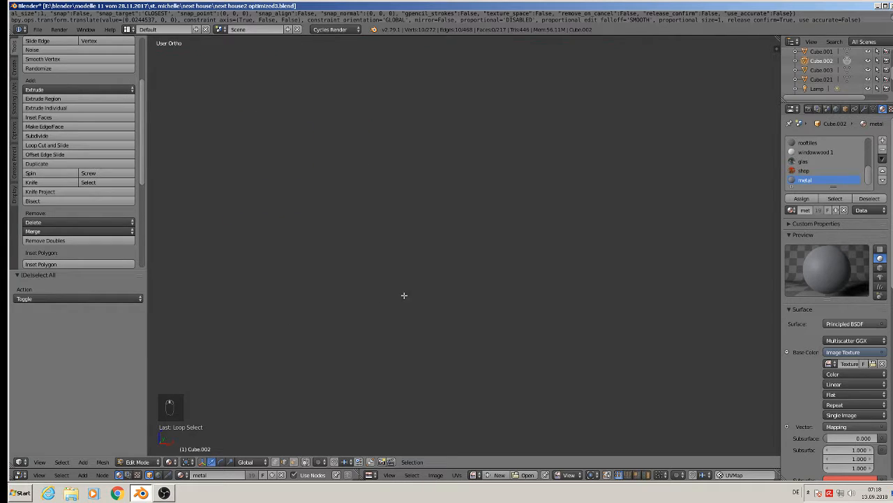
pyautogui.scroll(-4, 401, 342)
pyautogui.keyDown('shift'); pyautogui.moveTo(420, 387); pyautogui.dragTo(413, 105, button='middle'); pyautogui.keyUp('shift')
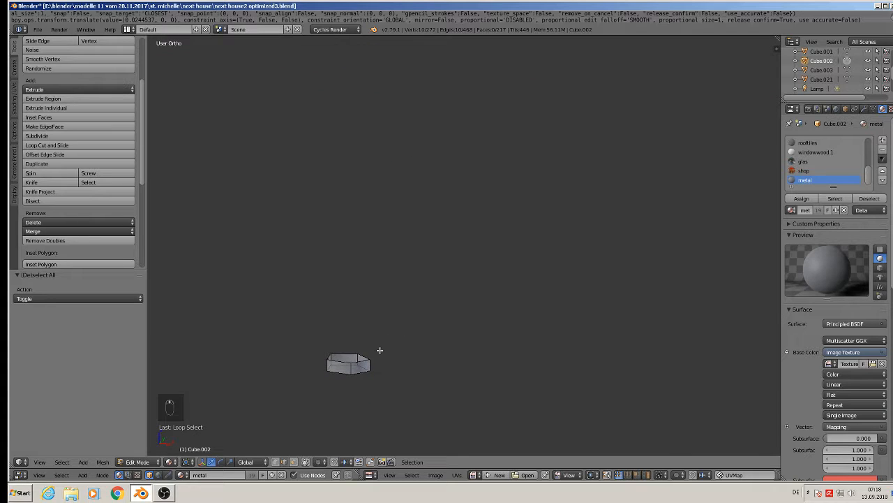
pyautogui.keyDown('alt'); pyautogui.keyDown('shift'); pyautogui.rightClick(356, 361); pyautogui.keyUp('shift'); pyautogui.keyUp('alt')
pyautogui.keyDown('shift'); pyautogui.moveTo(416, 413); pyautogui.dragTo(476, 52, button='middle'); pyautogui.keyUp('shift')
pyautogui.keyDown('shift'); pyautogui.moveTo(461, 425); pyautogui.dragTo(450, 398, button='middle'); pyautogui.keyUp('shift')
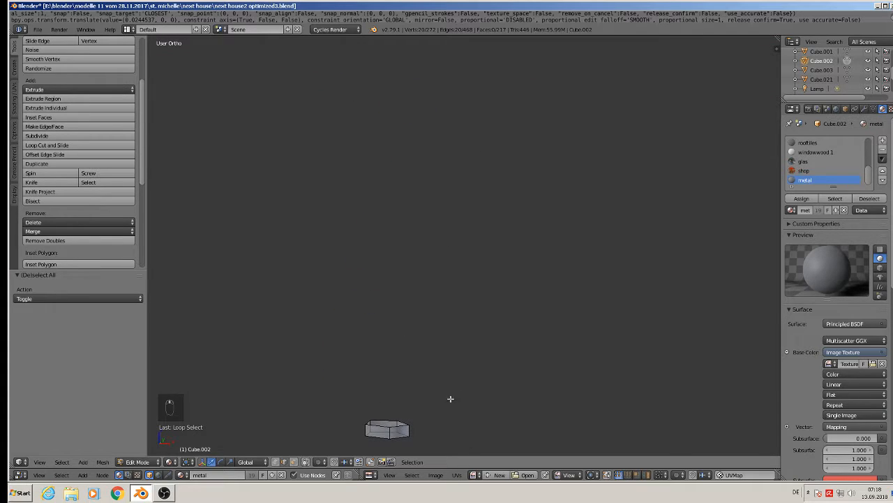
# Step: Extend the selection with the upper and lower edge loops of the remaining three pipe rings
pyautogui.keyDown('alt'); pyautogui.keyDown('shift'); pyautogui.rightClick(386, 421); pyautogui.keyUp('shift'); pyautogui.keyUp('alt')
pyautogui.moveTo(501, 437); pyautogui.dragTo(381, 260, button='middle')
pyautogui.keyDown('alt'); pyautogui.keyDown('shift'); pyautogui.rightClick(367, 248); pyautogui.keyUp('shift'); pyautogui.keyUp('alt')
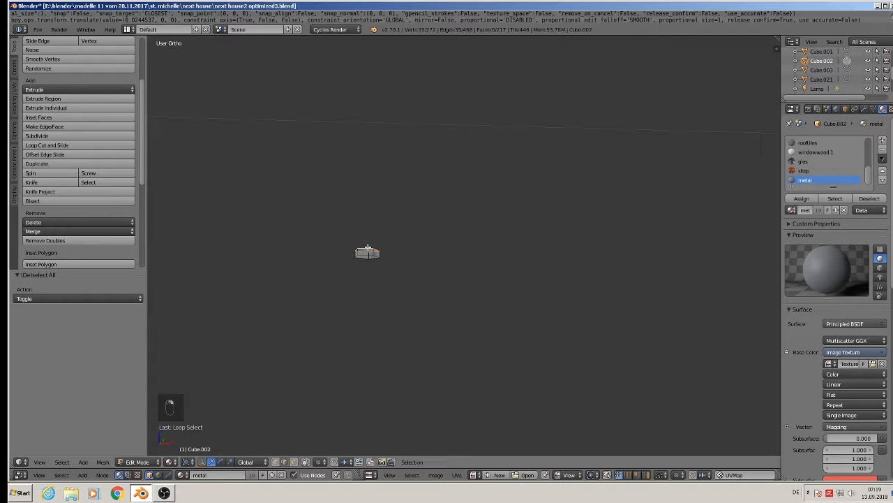
pyautogui.keyDown('alt'); pyautogui.keyDown('shift'); pyautogui.rightClick(378, 262); pyautogui.keyUp('shift'); pyautogui.keyUp('alt')
pyautogui.keyDown('shift'); pyautogui.moveTo(475, 417); pyautogui.dragTo(451, 249, button='middle'); pyautogui.keyUp('shift')
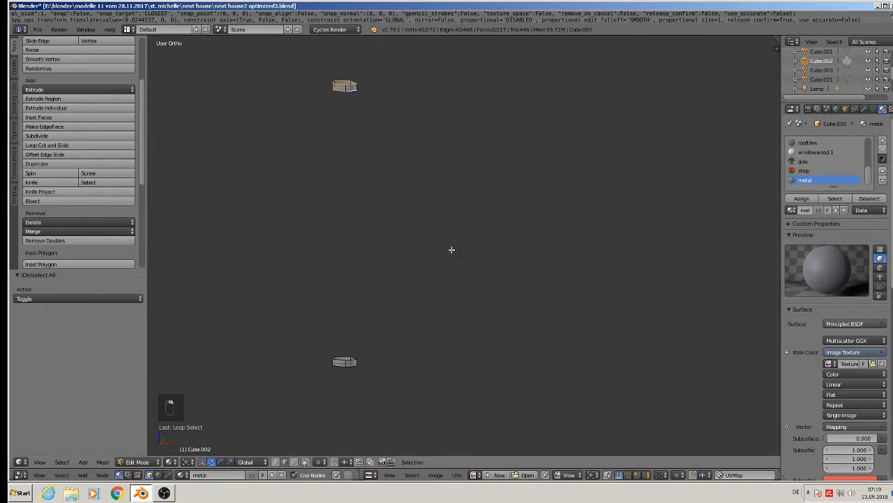
pyautogui.keyDown('alt'); pyautogui.keyDown('shift'); pyautogui.rightClick(347, 353); pyautogui.keyUp('shift'); pyautogui.keyUp('alt')
pyautogui.keyDown('alt'); pyautogui.keyDown('shift'); pyautogui.rightClick(353, 368); pyautogui.keyUp('shift'); pyautogui.keyUp('alt')
# Step: Add one rear vertical edge on each of the two topmost pipe rings to the edge loop selection
pyautogui.scroll(-7, 392, 388)
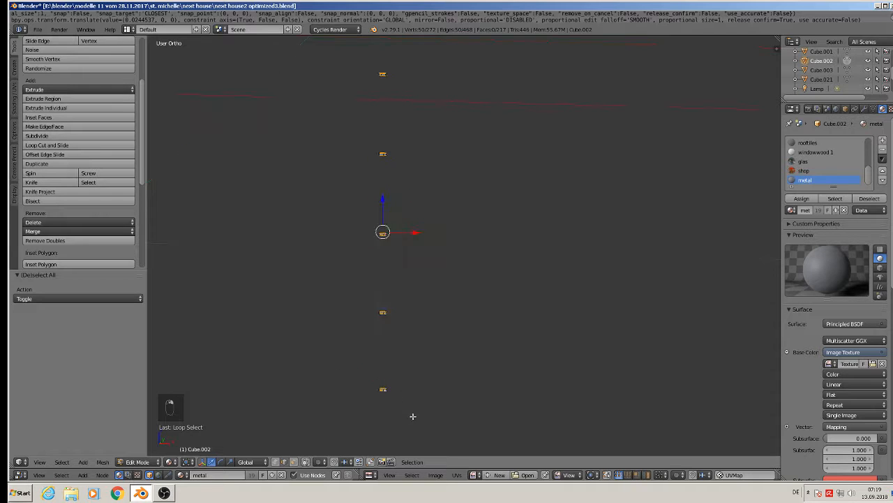
pyautogui.moveTo(412, 416); pyautogui.dragTo(428, 349, button='middle')
pyautogui.scroll(10, 421, 239)
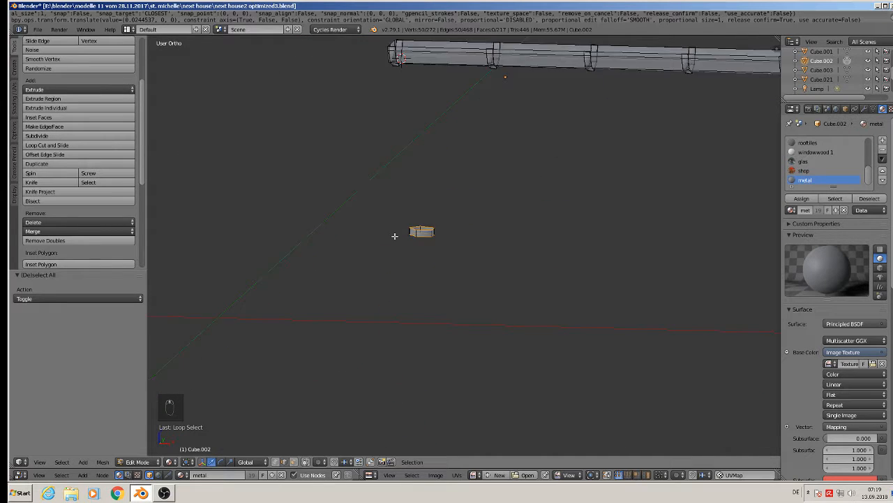
pyautogui.scroll(2, 455, 244)
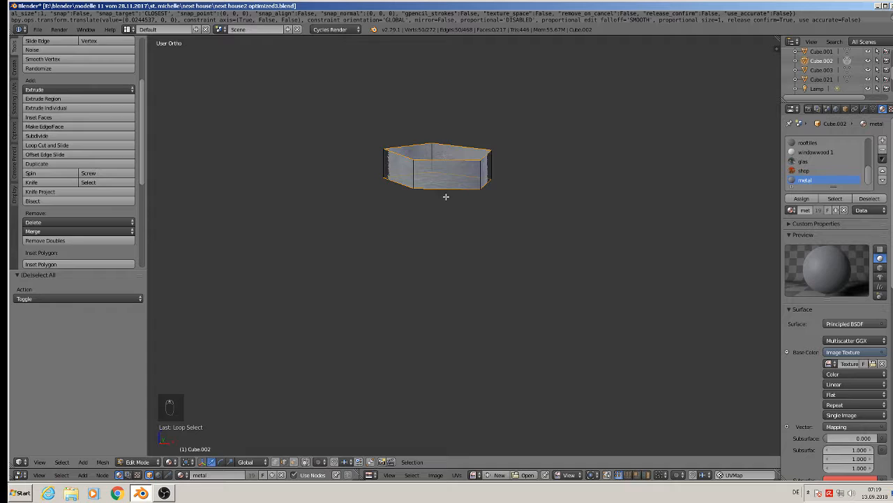
pyautogui.rightClick(431, 150)
pyautogui.scroll(-7, 566, 262)
pyautogui.keyDown('shift'); pyautogui.moveTo(569, 326); pyautogui.dragTo(418, 136, button='middle'); pyautogui.keyUp('shift')
pyautogui.keyDown('shift'); pyautogui.moveTo(422, 395); pyautogui.dragTo(407, 309, button='middle'); pyautogui.keyUp('shift')
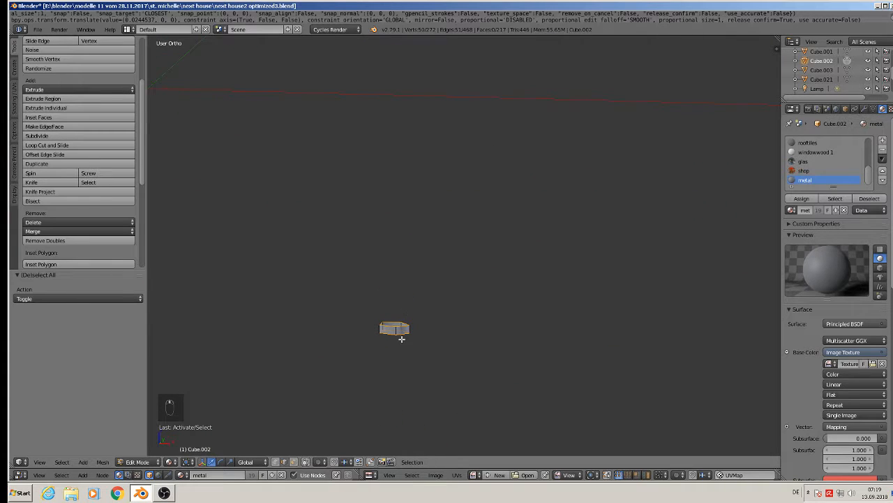
pyautogui.scroll(3, 401, 338)
pyautogui.keyDown('alt'); pyautogui.click(398, 317); pyautogui.keyUp('alt')
pyautogui.scroll(1, 420, 382)
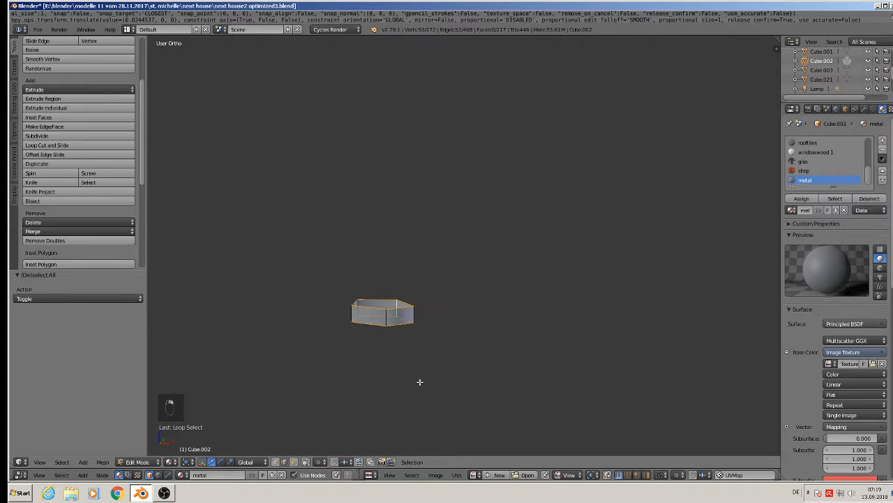
# Step: Add one vertical edge on each of the three lower pipe rings and mark all selected ring edges as seams
pyautogui.scroll(-5, 420, 382)
pyautogui.keyDown('shift'); pyautogui.moveTo(437, 173); pyautogui.dragTo(379, 89, button='middle'); pyautogui.keyUp('shift')
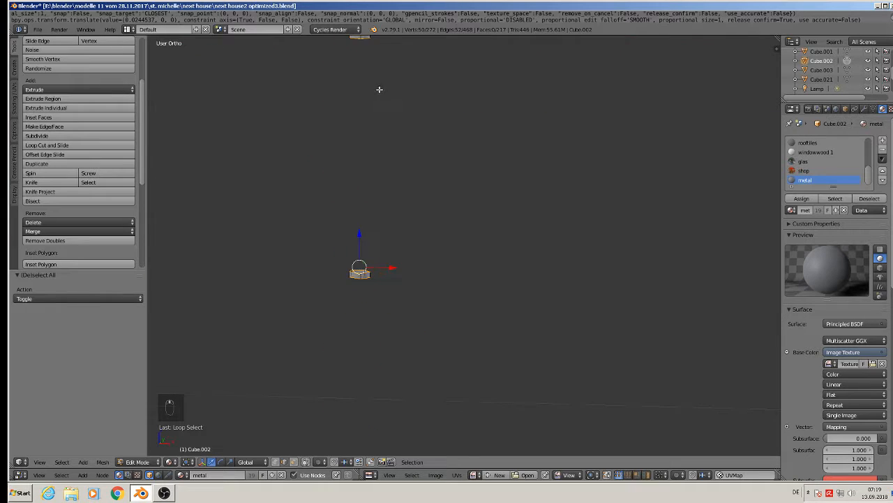
pyautogui.scroll(5, 376, 340)
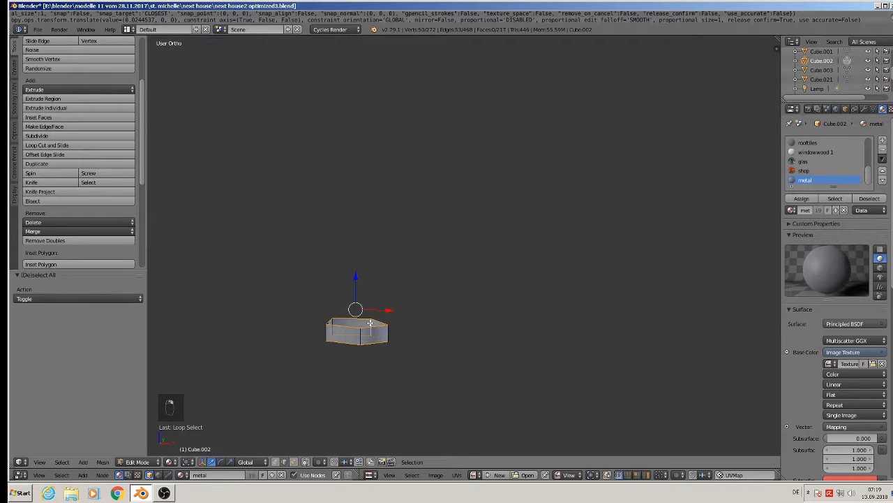
pyautogui.scroll(-7, 391, 355)
pyautogui.keyDown('shift'); pyautogui.moveTo(453, 393); pyautogui.dragTo(333, 273, button='middle'); pyautogui.keyUp('shift')
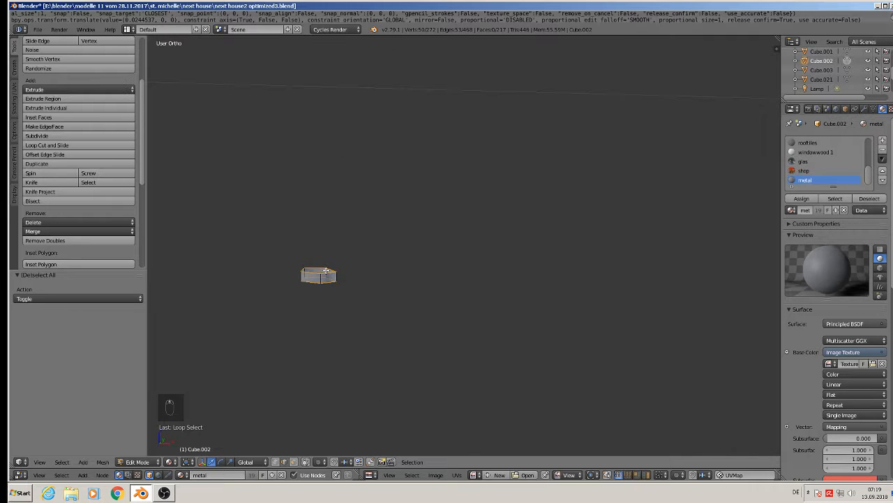
pyautogui.moveTo(379, 342); pyautogui.dragTo(472, 173, button='middle')
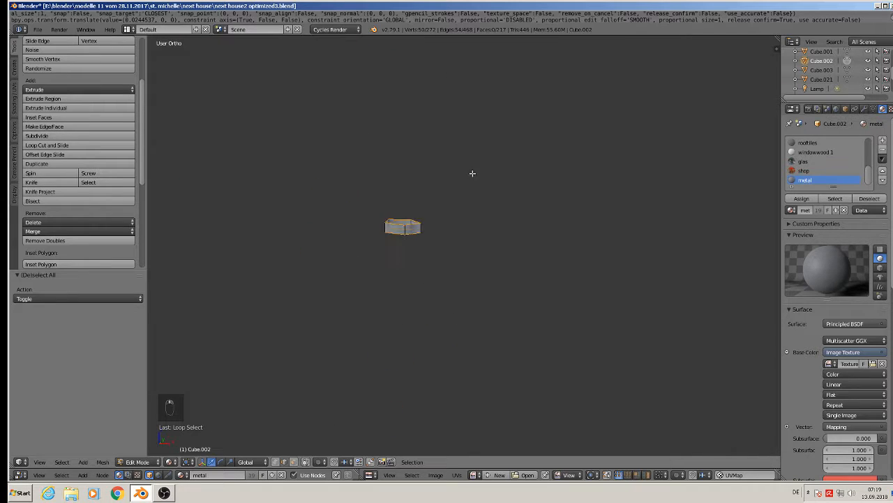
pyautogui.scroll(10, 445, 263)
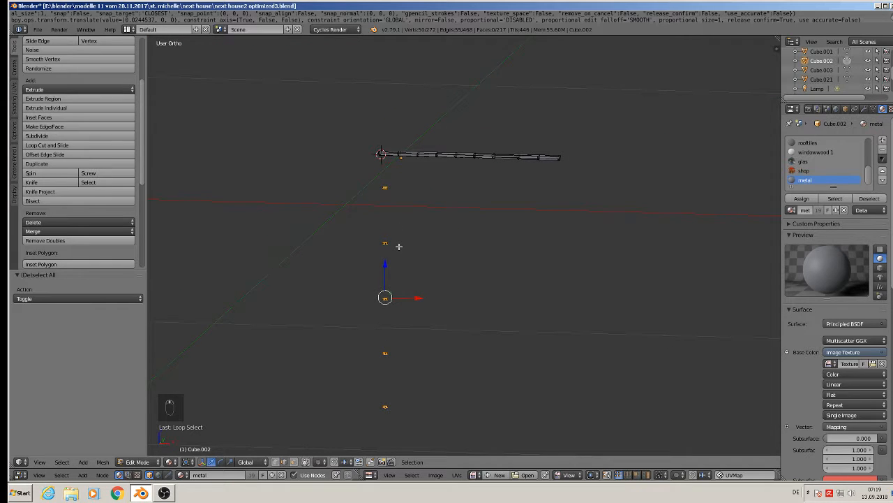
pyautogui.scroll(1, 398, 246)
pyautogui.click(14, 101)
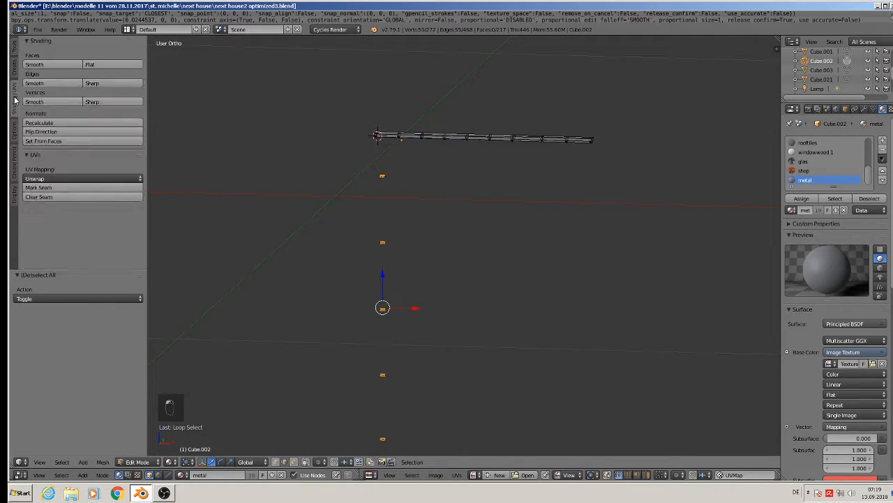
pyautogui.click(39, 187)
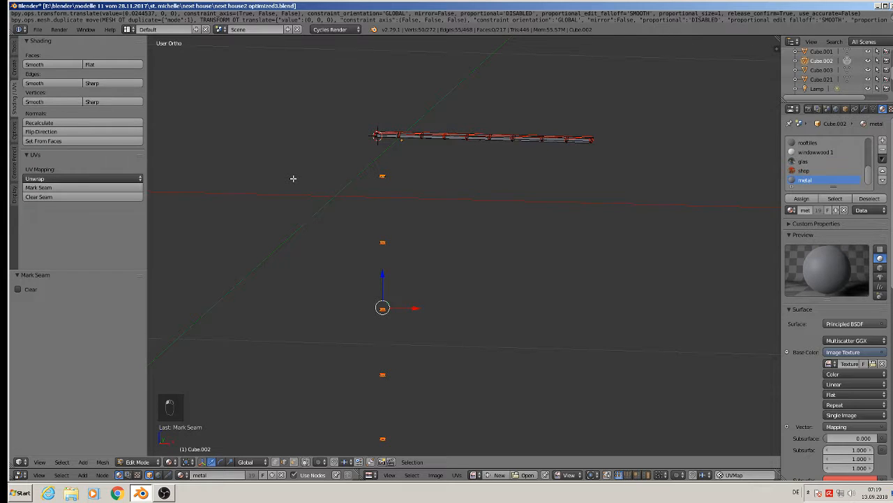
# Step: Select the top edge of the end face at both ends of the gutter and mark these edges as seams
pyautogui.scroll(4, 424, 150)
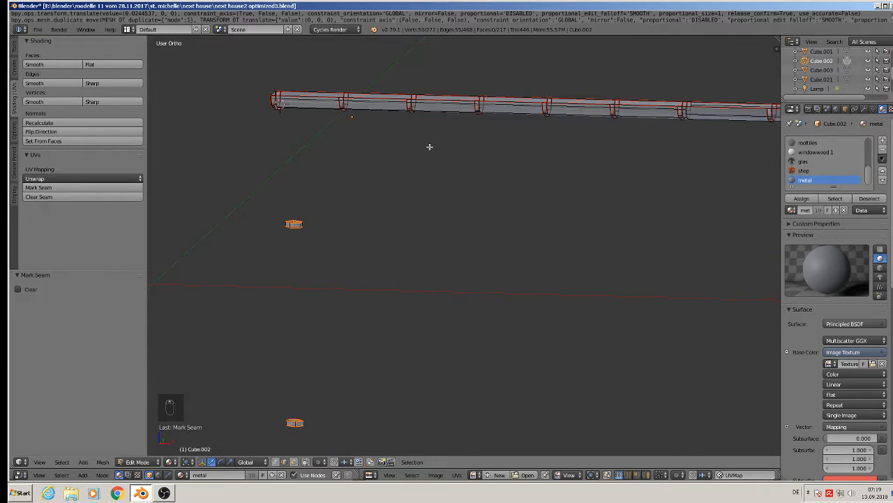
pyautogui.scroll(2, 374, 104)
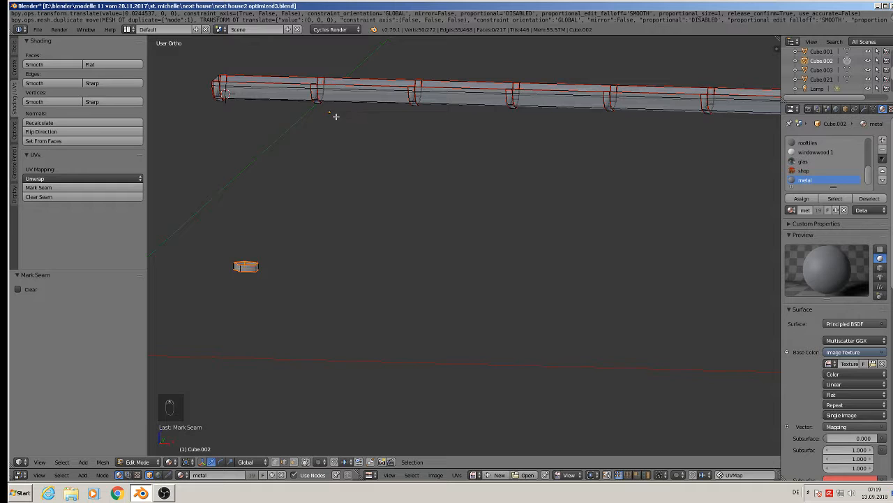
pyautogui.moveTo(325, 110); pyautogui.dragTo(284, 170, button='middle')
pyautogui.scroll(5, 284, 171)
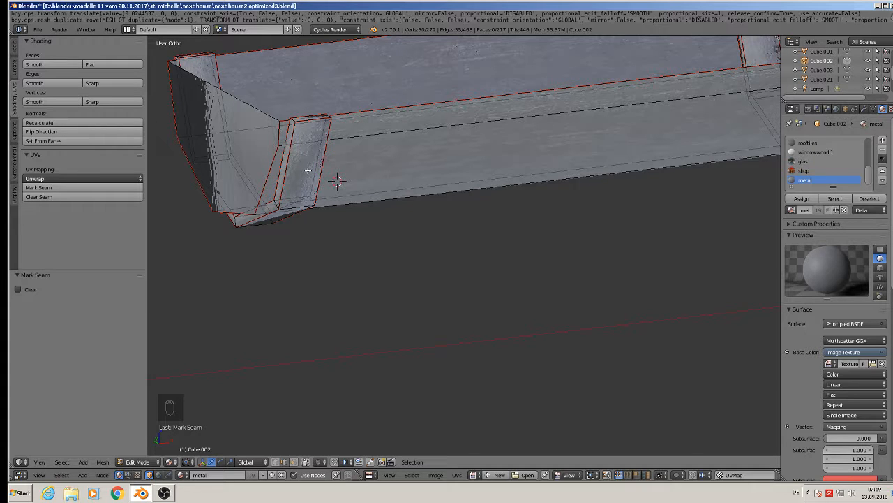
pyautogui.scroll(-4, 308, 170)
pyautogui.rightClick(344, 182)
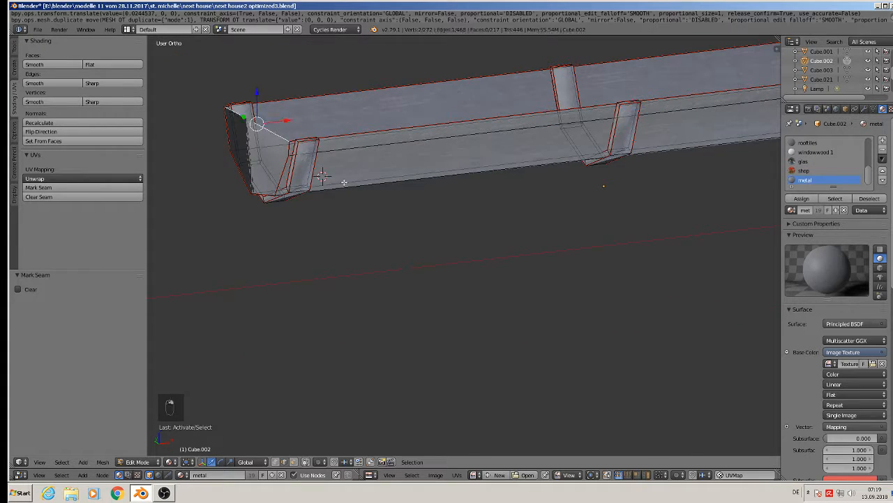
pyautogui.scroll(-3, 543, 225)
pyautogui.moveTo(542, 225); pyautogui.dragTo(544, 249, button='middle')
pyautogui.keyDown('shift'); pyautogui.rightClick(564, 155); pyautogui.keyUp('shift')
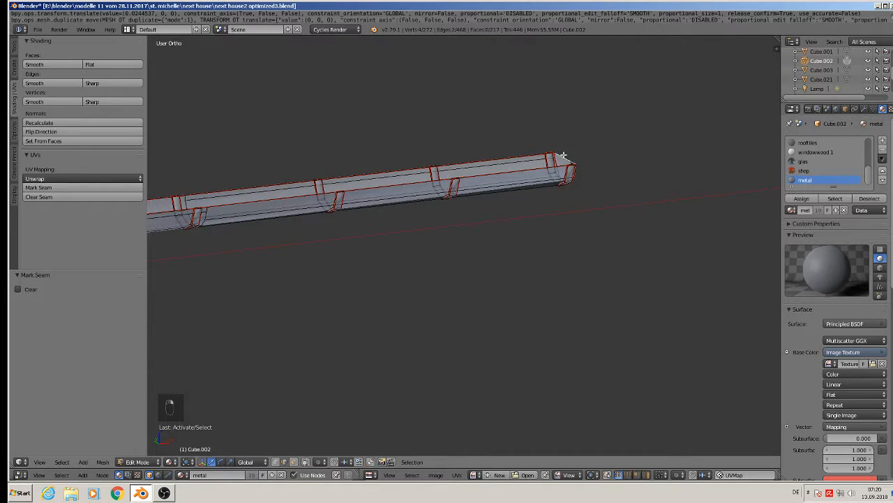
pyautogui.click(63, 187)
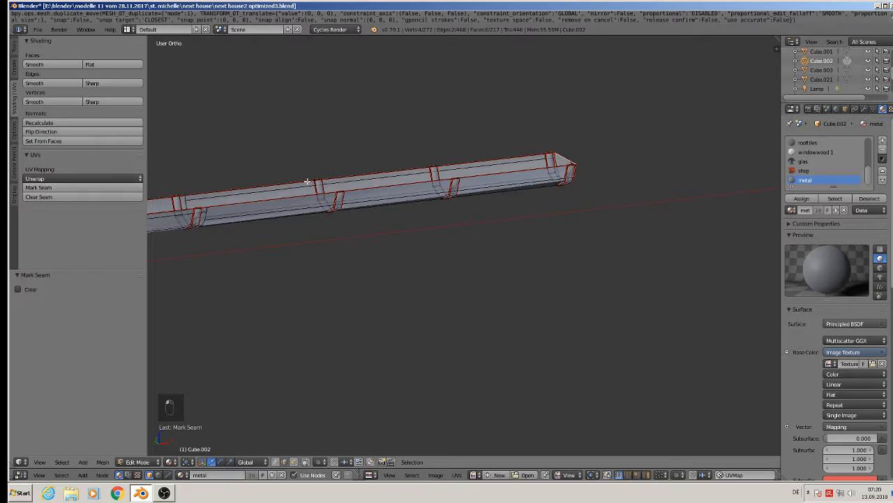
# Step: Select the short corner edge on top of the front arm of the second-to-last bracket at the gutter's far end
pyautogui.moveTo(631, 150); pyautogui.dragTo(385, 183, button='middle')
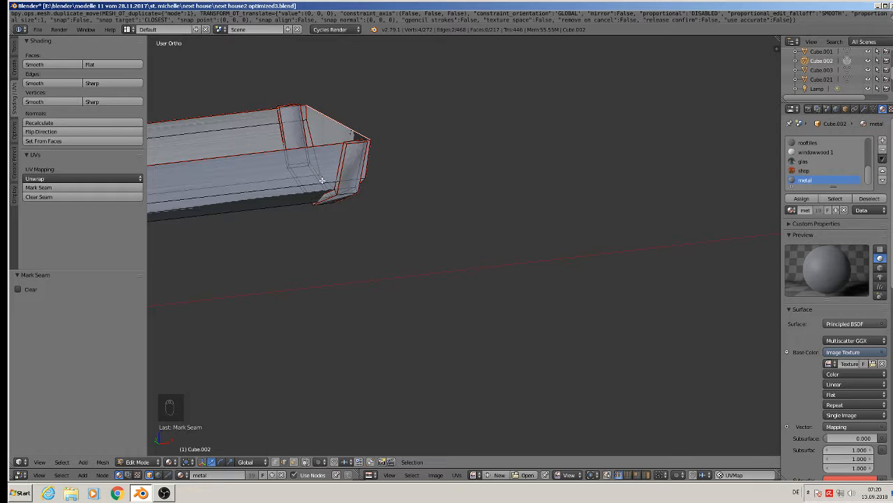
pyautogui.moveTo(322, 180); pyautogui.dragTo(168, 129, button='middle')
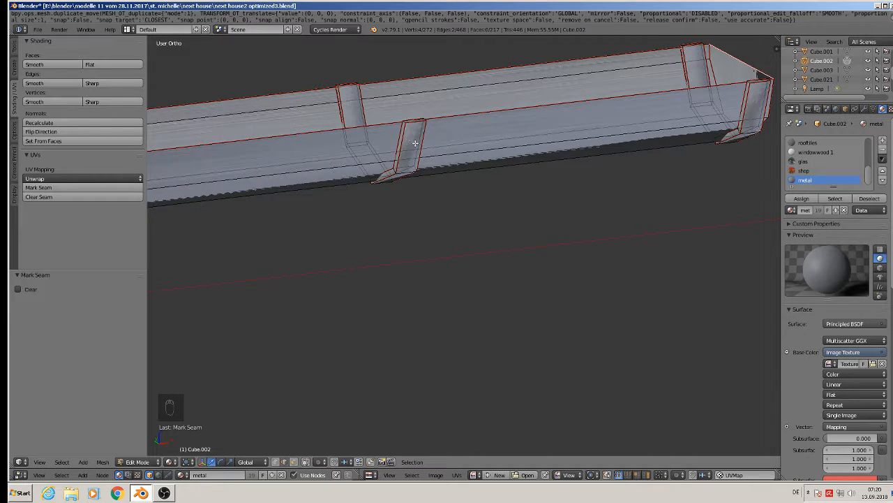
pyautogui.scroll(5, 415, 143)
pyautogui.rightClick(384, 92)
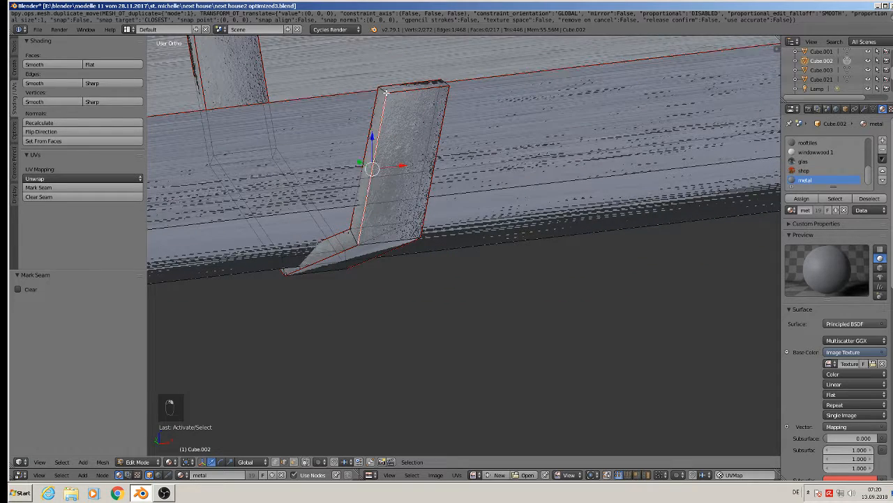
pyautogui.rightClick(383, 91)
pyautogui.rightClick(385, 89)
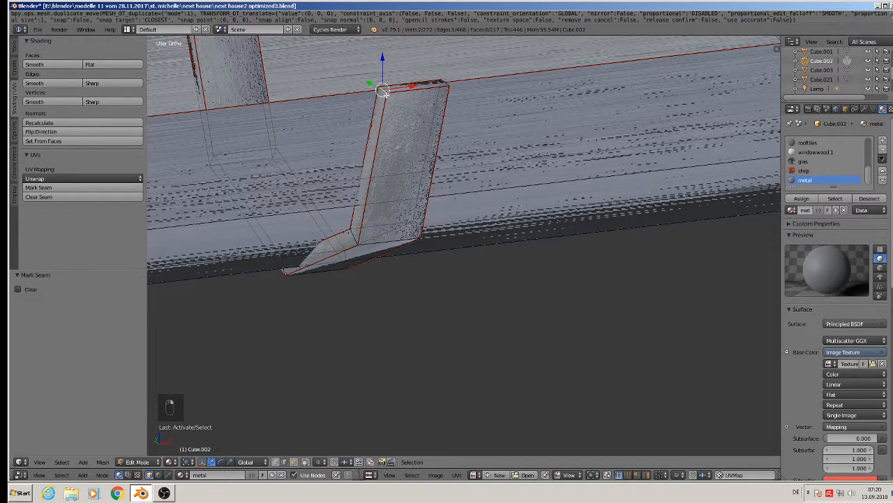
# Step: Add the edges meeting at the top corner of the same bracket's rear arm to the selection and mark them as seams
pyautogui.scroll(-3, 402, 131)
pyautogui.scroll(2, 364, 134)
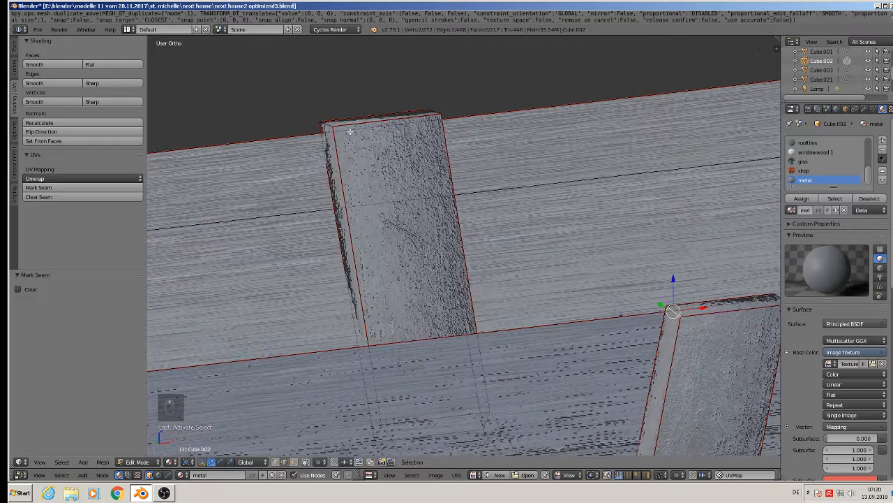
pyautogui.keyDown('shift'); pyautogui.rightClick(330, 127); pyautogui.keyUp('shift')
pyautogui.keyDown('shift'); pyautogui.rightClick(330, 126); pyautogui.keyUp('shift')
pyautogui.keyDown('shift'); pyautogui.rightClick(330, 126); pyautogui.keyUp('shift')
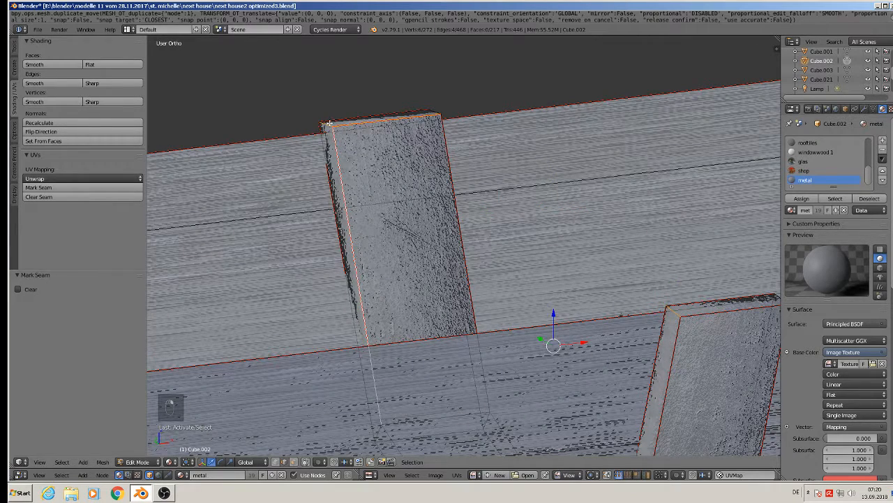
pyautogui.keyDown('shift'); pyautogui.rightClick(328, 124); pyautogui.keyUp('shift')
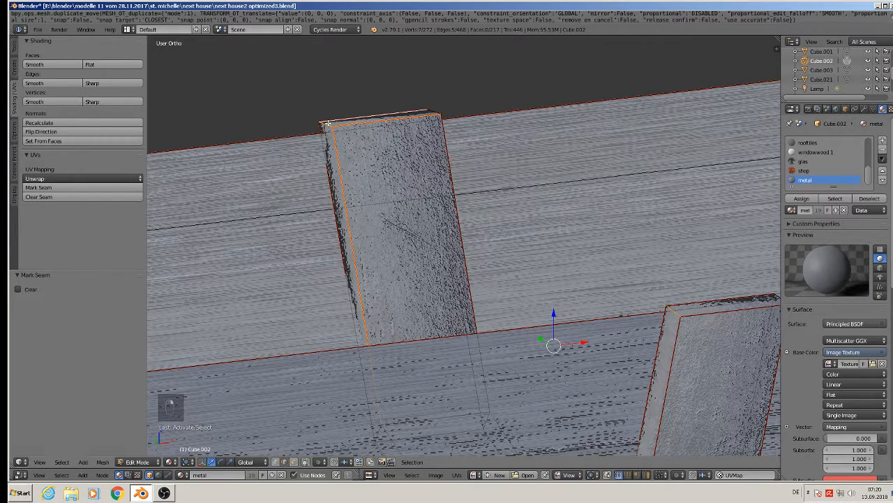
pyautogui.click(62, 187)
pyautogui.scroll(-4, 513, 183)
pyautogui.moveTo(513, 184); pyautogui.dragTo(670, 312, button='middle')
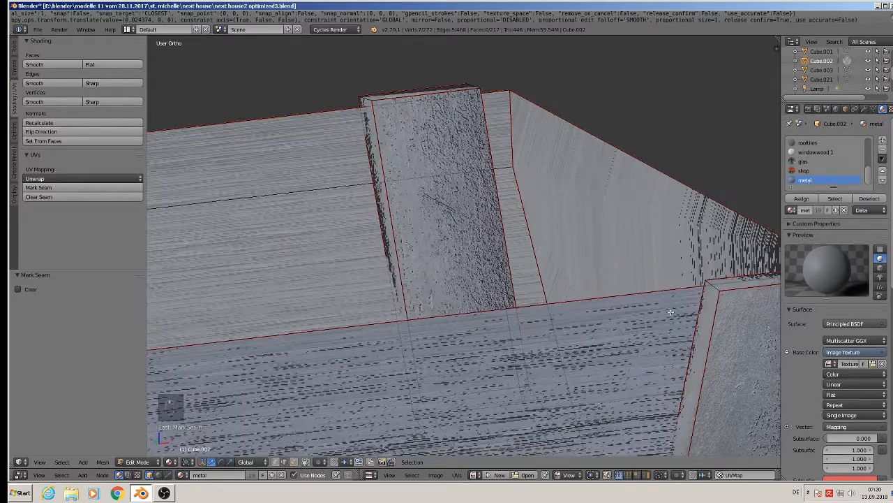
# Step: Select only the short top corner edges on both arms of the bracket beside the gutter's far end face and mark them as seams
pyautogui.rightClick(712, 283)
pyautogui.press('a')
pyautogui.press('a')
pyautogui.press('a')
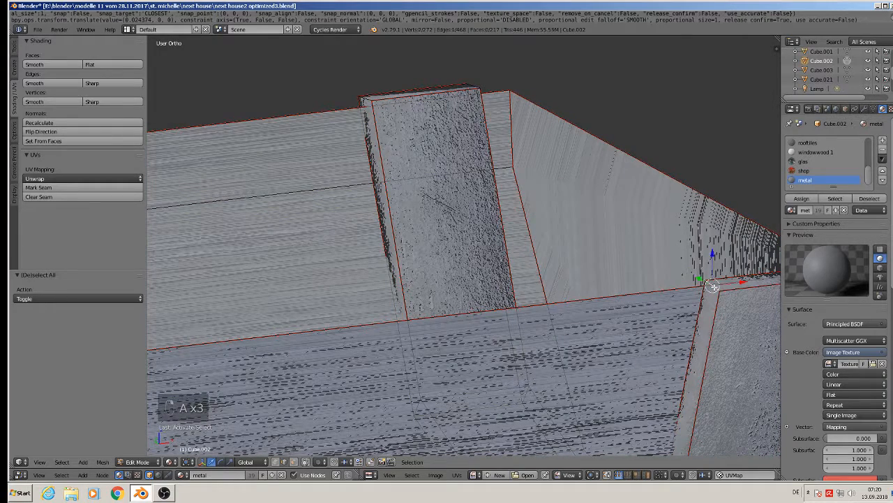
pyautogui.click(538, 191)
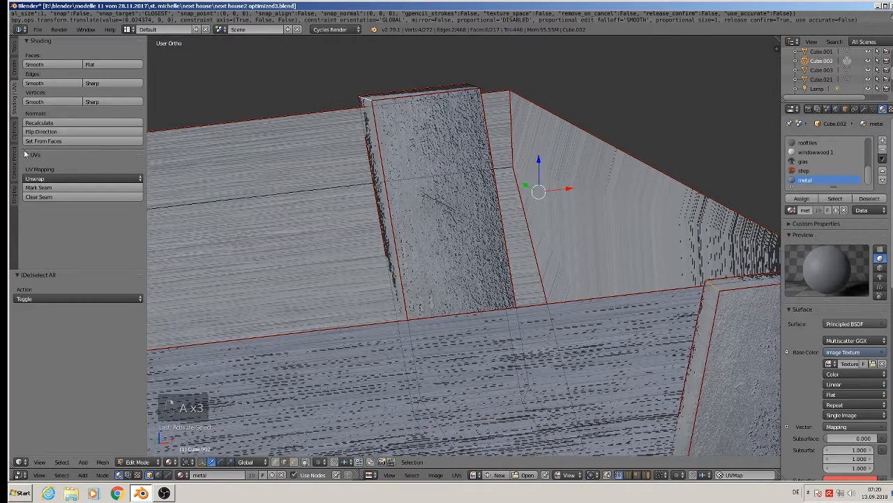
pyautogui.click(35, 188)
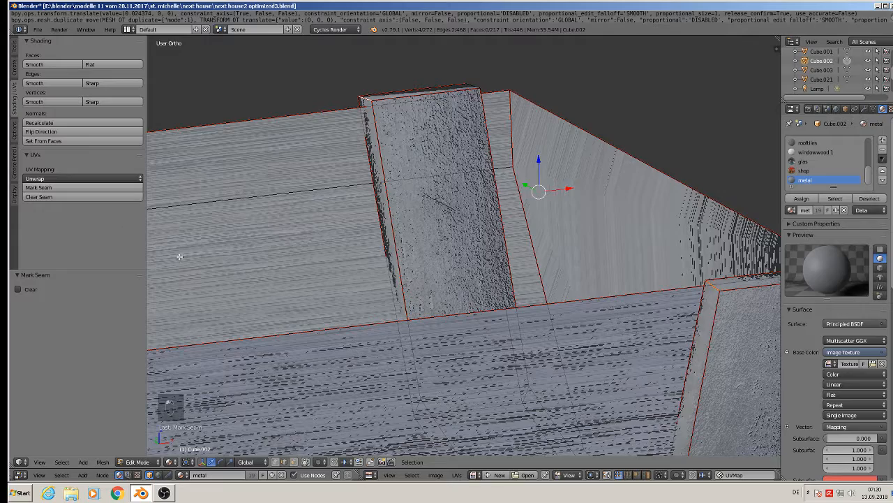
# Step: Mark the short top corner edges on the front and rear arms of the second bracket from the far end as seams
pyautogui.scroll(-3, 201, 264)
pyautogui.keyDown('shift'); pyautogui.moveTo(247, 319); pyautogui.dragTo(686, 181, button='middle'); pyautogui.keyUp('shift')
pyautogui.scroll(-6, 680, 184)
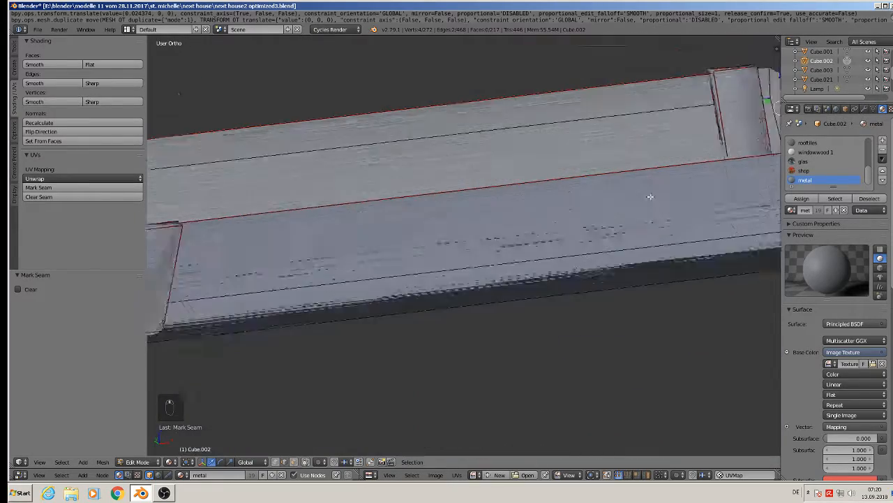
pyautogui.scroll(1, 385, 229)
pyautogui.scroll(4, 331, 221)
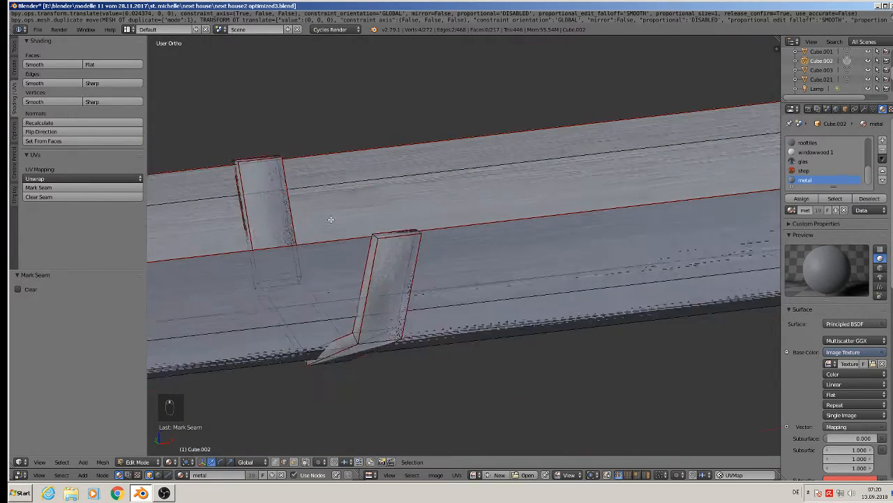
pyautogui.scroll(4, 384, 241)
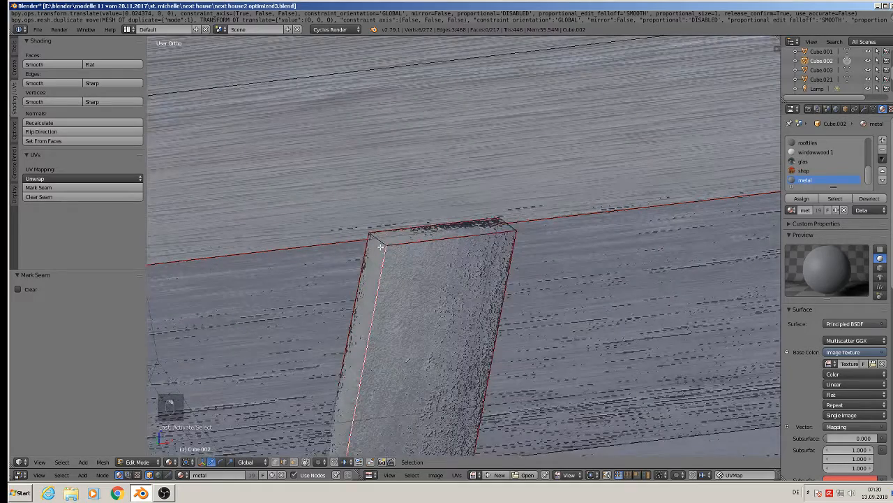
pyautogui.click(382, 251)
pyautogui.click(377, 239)
pyautogui.moveTo(377, 239); pyautogui.dragTo(492, 253, button='middle')
pyautogui.keyDown('shift'); pyautogui.click(377, 178); pyautogui.keyUp('shift')
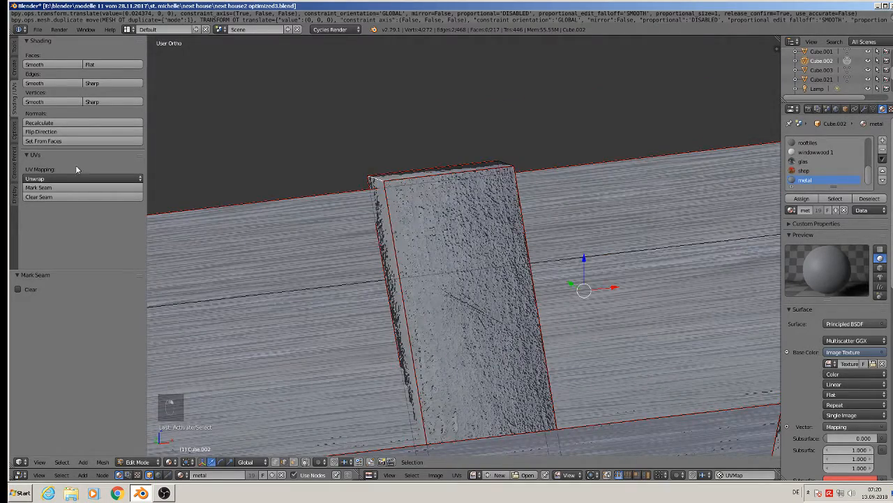
pyautogui.click(59, 187)
# Step: Mark the short top corner edges on both arms of the bracket beside the gutter's vertical joint as seams
pyautogui.scroll(-3, 246, 244)
pyautogui.keyDown('shift'); pyautogui.moveTo(246, 245); pyautogui.dragTo(381, 44, button='middle'); pyautogui.keyUp('shift')
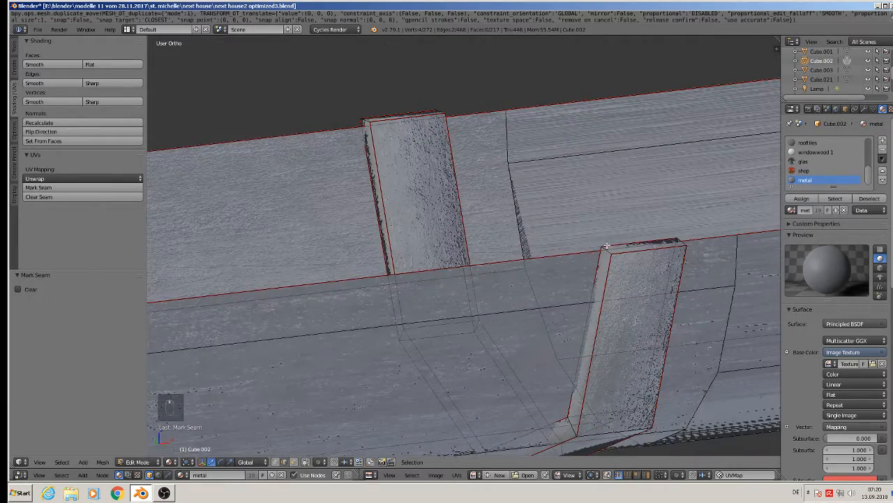
pyautogui.rightClick(607, 246)
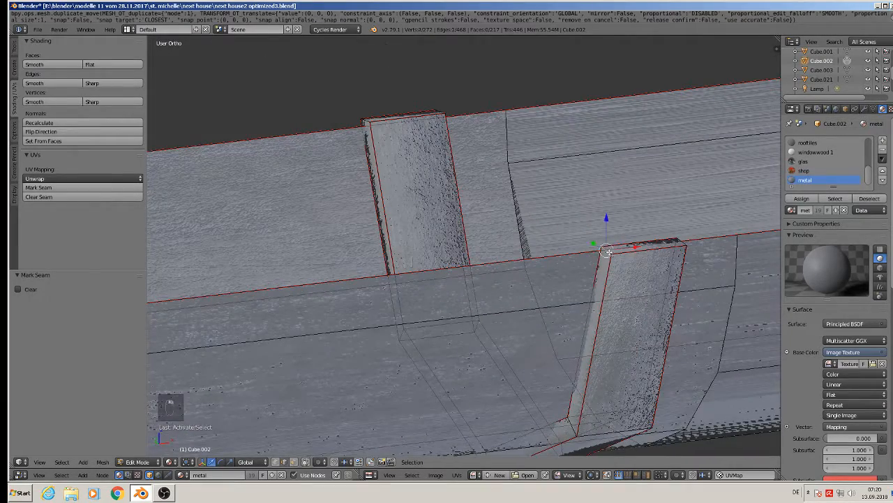
pyautogui.keyDown('shift'); pyautogui.rightClick(366, 122); pyautogui.keyUp('shift')
pyautogui.click(48, 188)
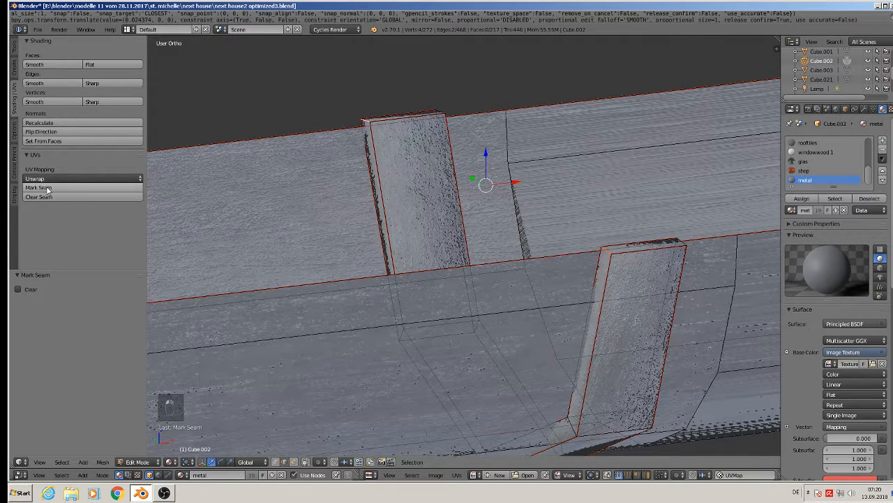
# Step: Mark the short top corner edges on both arms of the first bracket past the joint, toward the near end, as seams
pyautogui.scroll(-5, 221, 289)
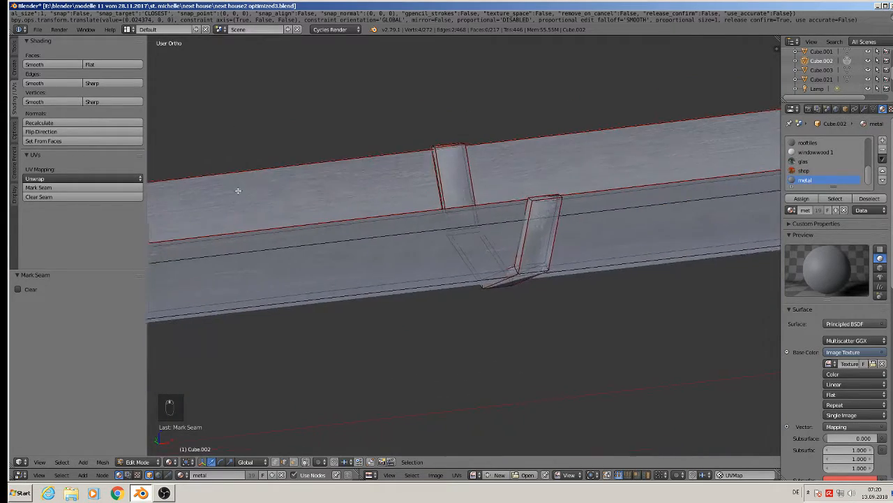
pyautogui.scroll(4, 359, 188)
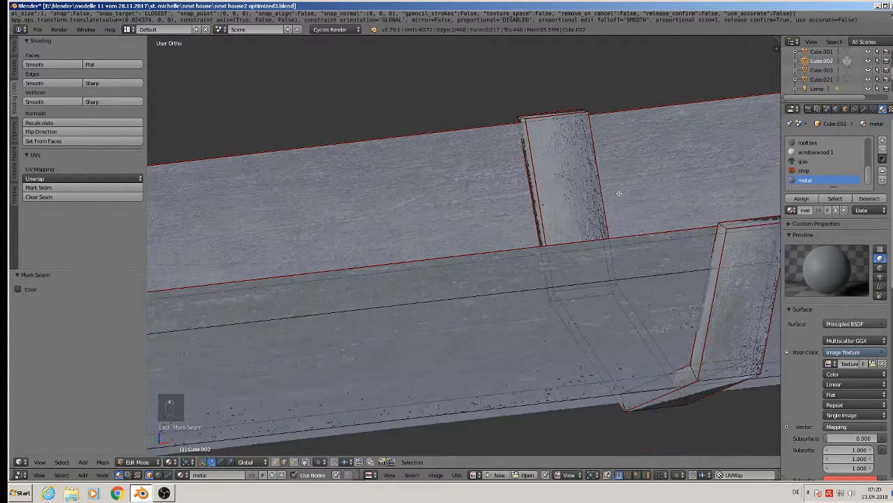
pyautogui.rightClick(723, 224)
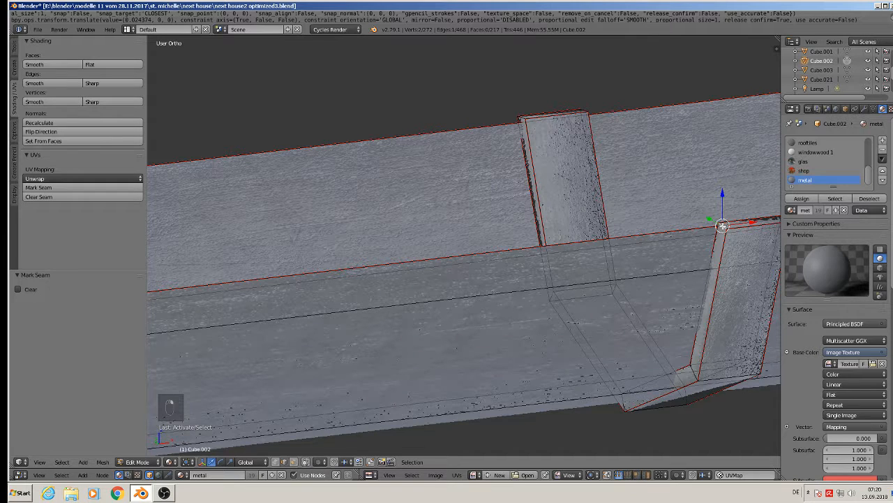
pyautogui.keyDown('shift'); pyautogui.rightClick(522, 119); pyautogui.keyUp('shift')
pyautogui.click(52, 186)
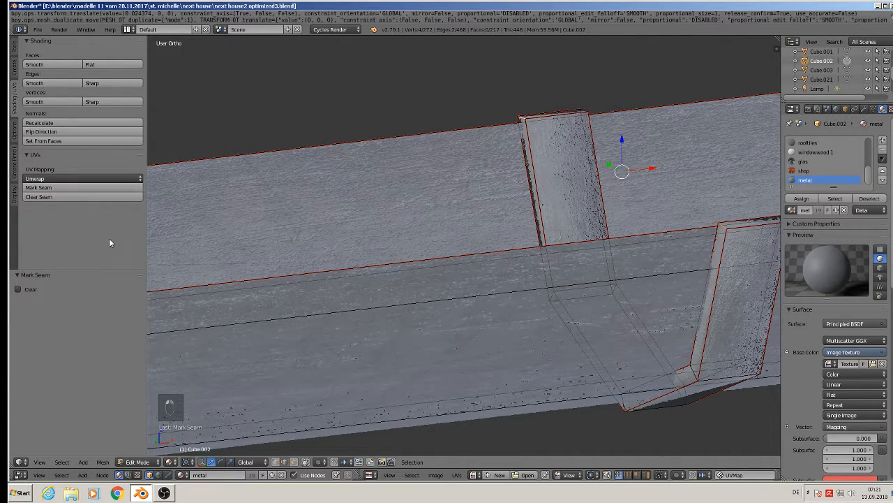
# Step: Mark the short top corner edges on both arms of the fifth bracket from the gutter's near end as seams
pyautogui.scroll(-7, 199, 300)
pyautogui.keyDown('shift'); pyautogui.moveTo(267, 341); pyautogui.dragTo(715, 255, button='middle'); pyautogui.keyUp('shift')
pyautogui.scroll(3, 625, 231)
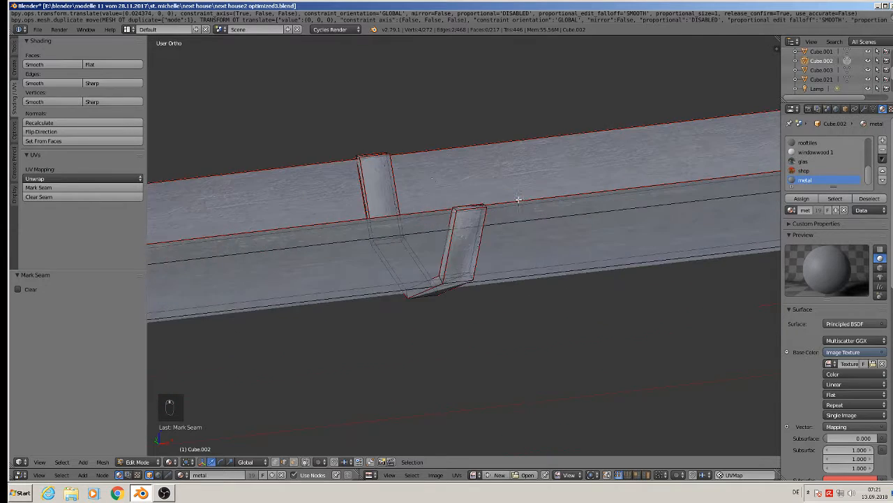
pyautogui.scroll(3, 439, 205)
pyautogui.rightClick(473, 229)
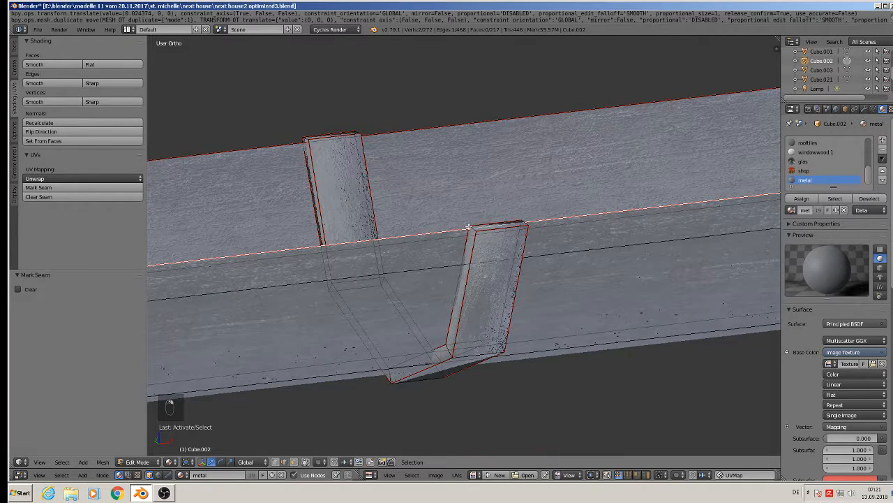
pyautogui.rightClick(473, 229)
pyautogui.keyDown('shift'); pyautogui.rightClick(307, 139); pyautogui.keyUp('shift')
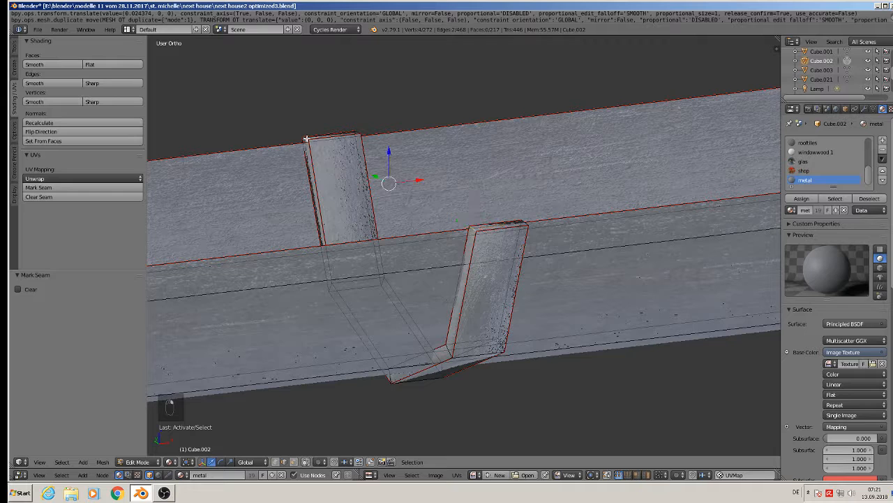
pyautogui.click(48, 187)
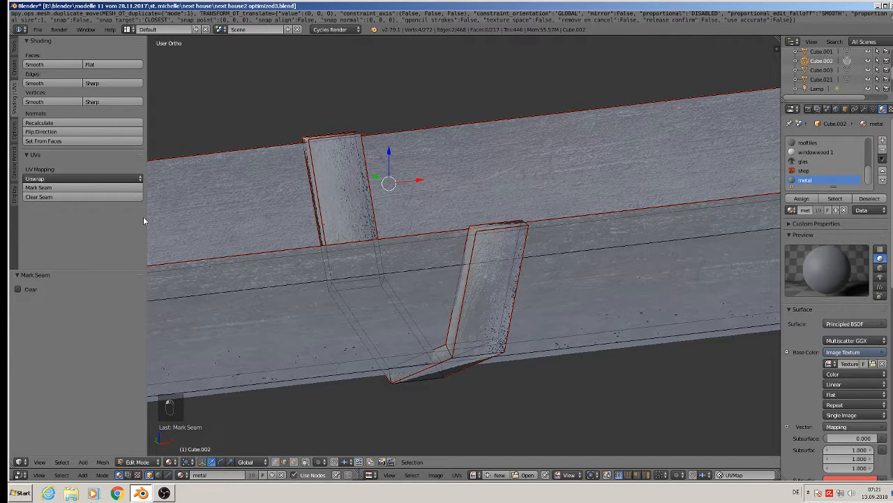
# Step: Mark the short top corner edges on both arms of the fourth bracket from the gutter's near end as seams
pyautogui.scroll(-3, 357, 359)
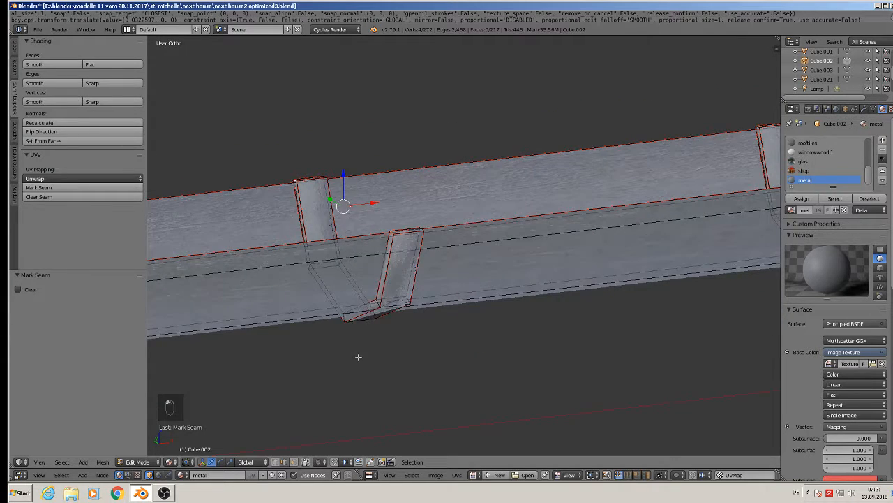
pyautogui.keyDown('shift'); pyautogui.moveTo(356, 359); pyautogui.dragTo(439, 272, button='middle'); pyautogui.keyUp('shift')
pyautogui.scroll(3, 432, 209)
pyautogui.rightClick(415, 179)
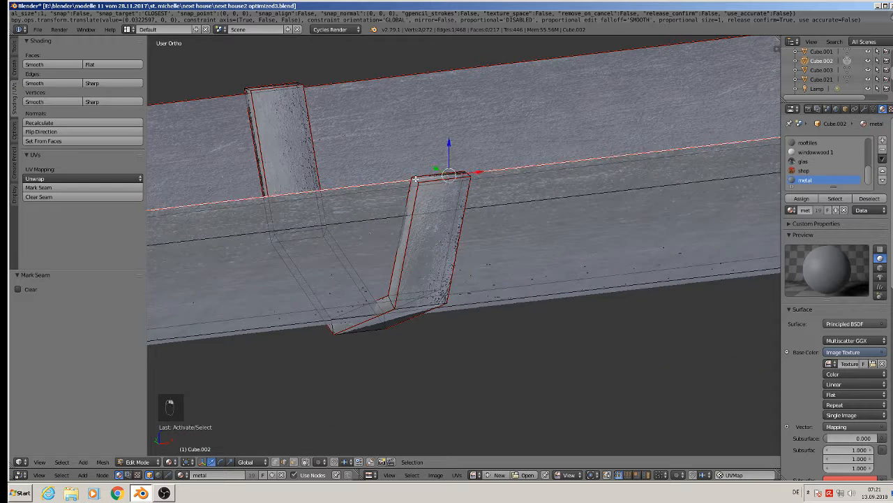
pyautogui.rightClick(416, 180)
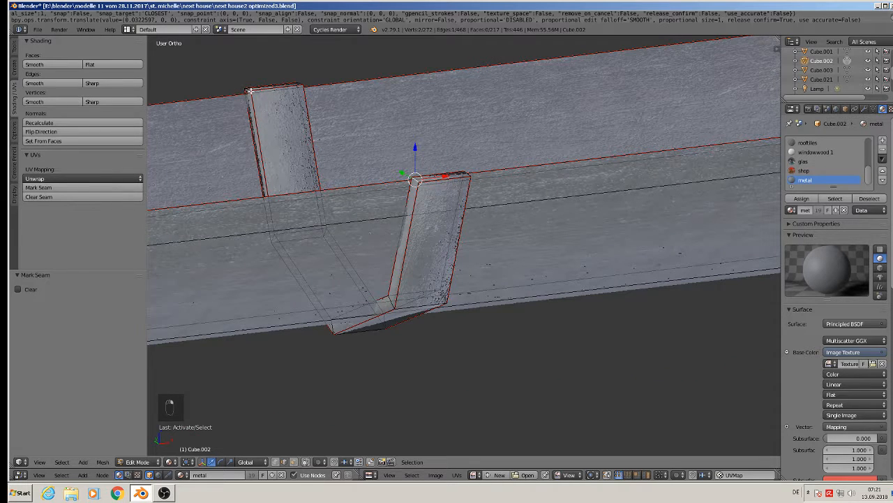
pyautogui.keyDown('shift'); pyautogui.rightClick(249, 91); pyautogui.keyUp('shift')
pyautogui.click(83, 186)
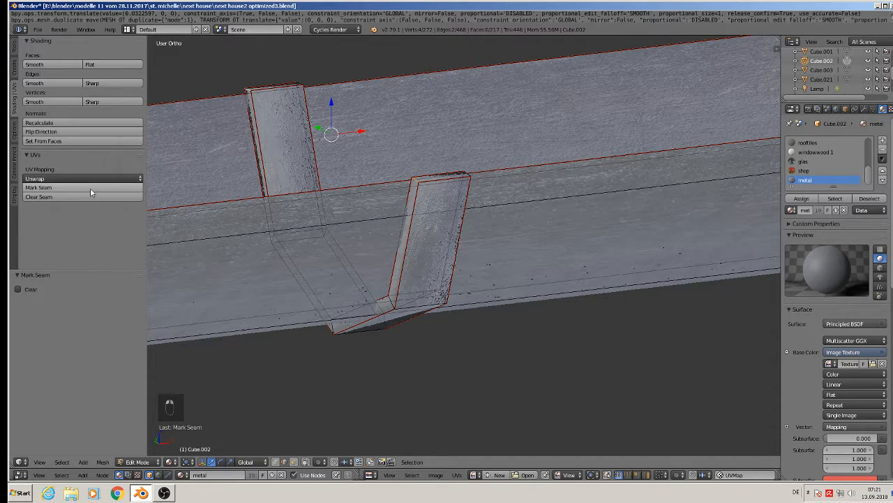
# Step: Mark the short top corner edges on both arms of the third bracket from the gutter's near end as seams
pyautogui.moveTo(290, 252); pyautogui.dragTo(611, 193, button='middle')
pyautogui.scroll(4, 610, 193)
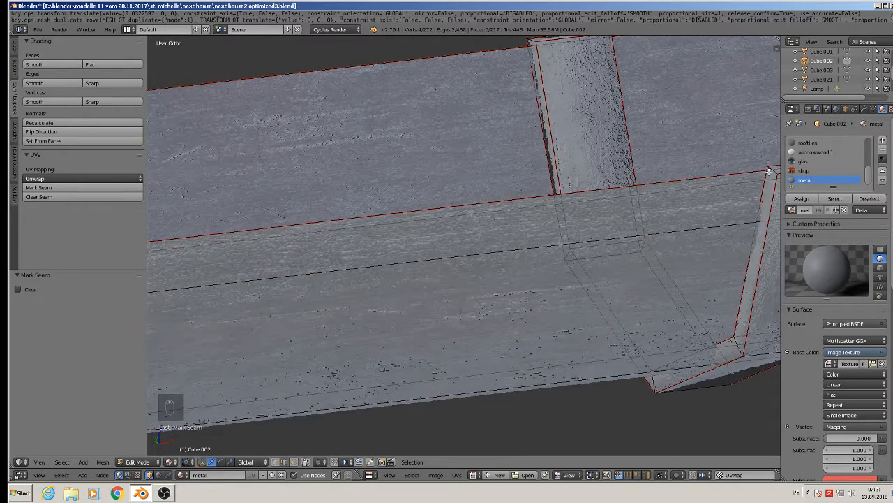
pyautogui.rightClick(773, 170)
pyautogui.moveTo(551, 70); pyautogui.dragTo(507, 54, button='middle')
pyautogui.keyDown('shift'); pyautogui.click(510, 56); pyautogui.keyUp('shift')
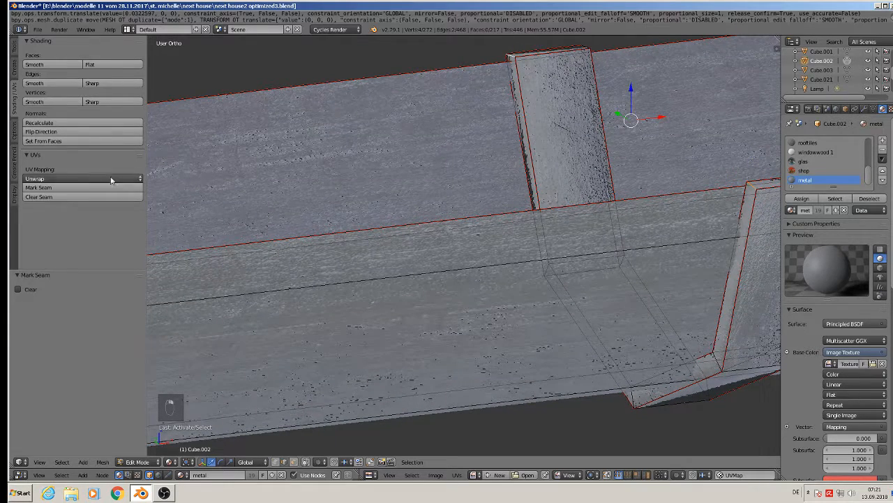
pyautogui.click(78, 187)
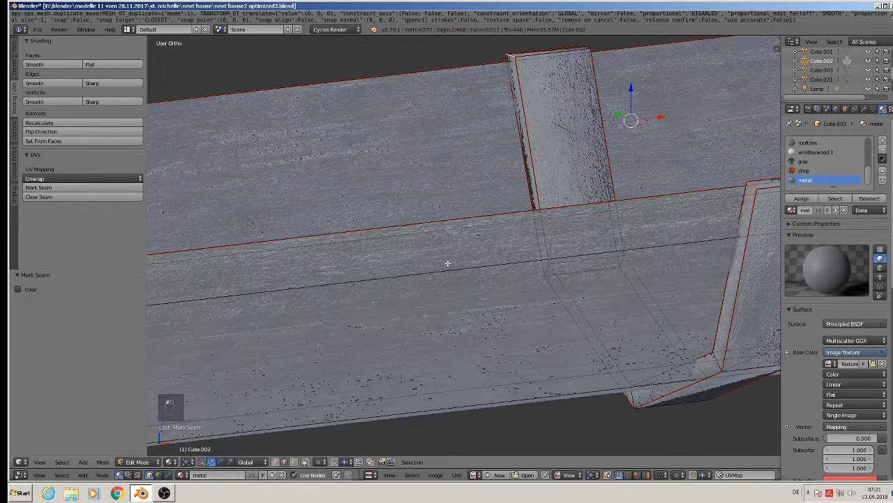
# Step: Clear the selection and mark the short top corner edges on both arms of the second bracket from the near end as seams
pyautogui.press('a')
pyautogui.scroll(-3, 407, 256)
pyautogui.keyDown('shift'); pyautogui.moveTo(407, 255); pyautogui.dragTo(360, 187, button='middle'); pyautogui.keyUp('shift')
pyautogui.scroll(4, 492, 163)
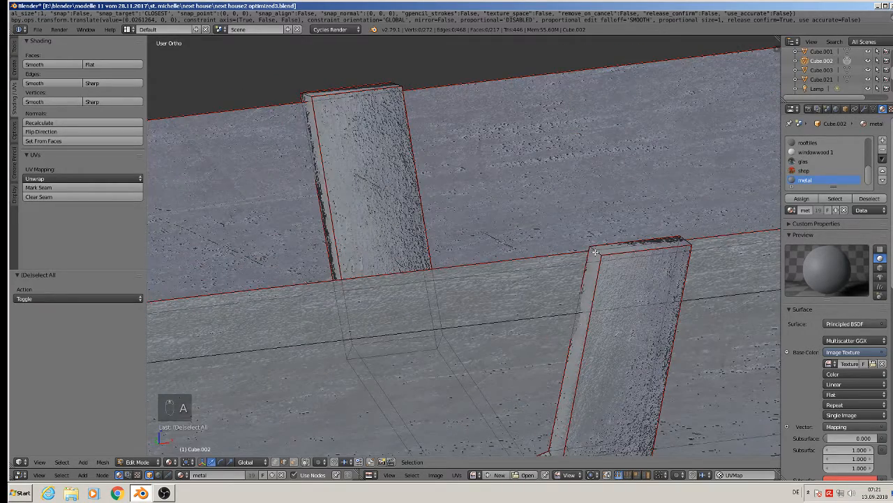
pyautogui.rightClick(595, 252)
pyautogui.keyDown('shift'); pyautogui.rightClick(305, 95); pyautogui.keyUp('shift')
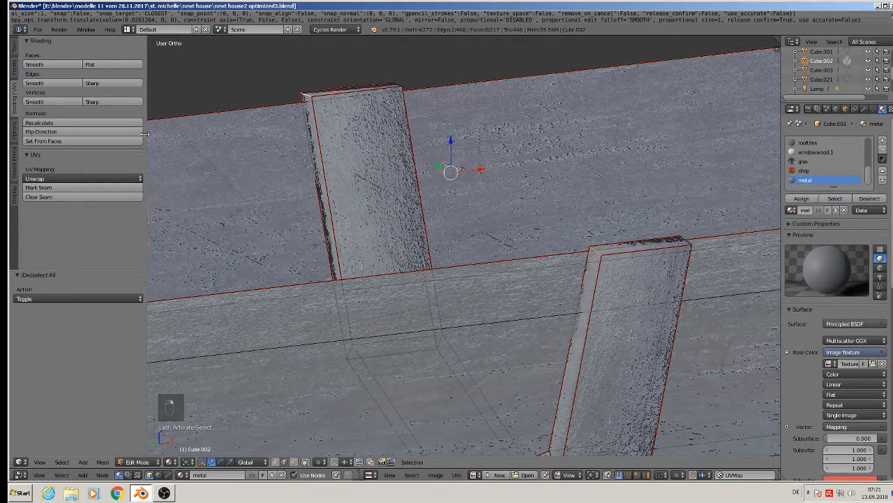
pyautogui.click(41, 189)
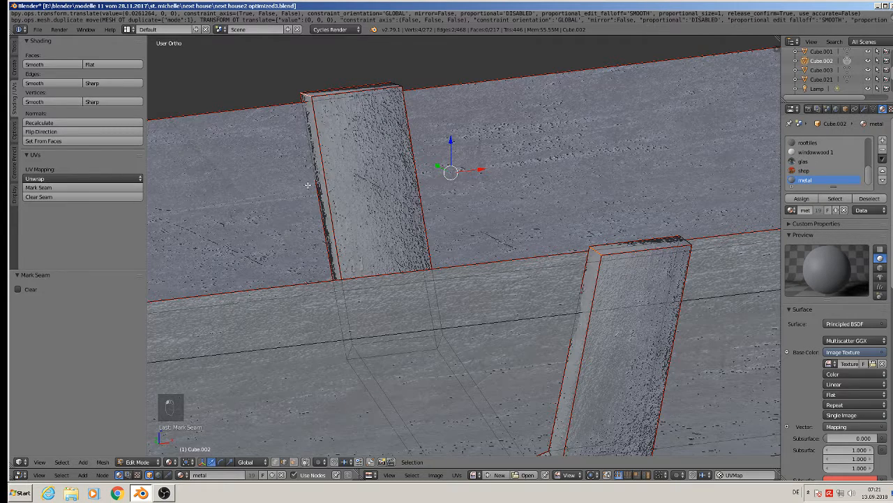
# Step: Clear the selection and mark the short top corner edges on both arms of the bracket at the near end face as seams
pyautogui.scroll(-3, 310, 195)
pyautogui.press('a')
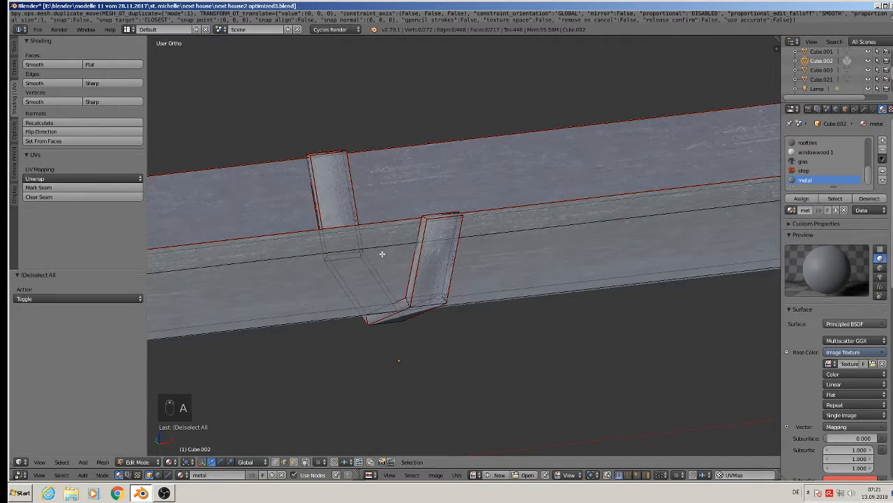
pyautogui.moveTo(183, 150); pyautogui.dragTo(224, 124, button='middle')
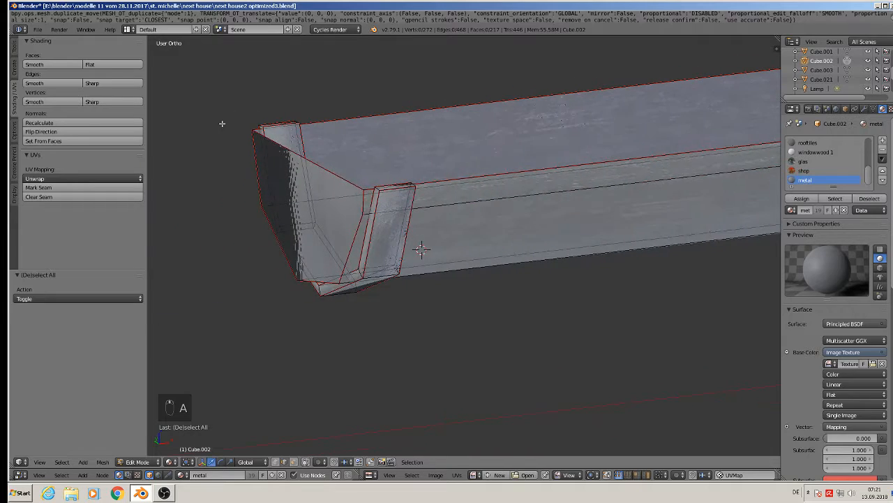
pyautogui.scroll(3, 330, 153)
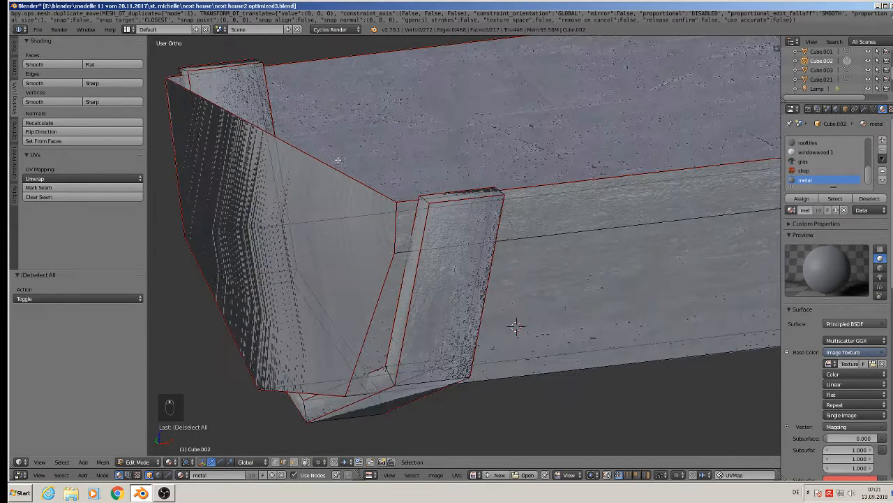
pyautogui.rightClick(423, 199)
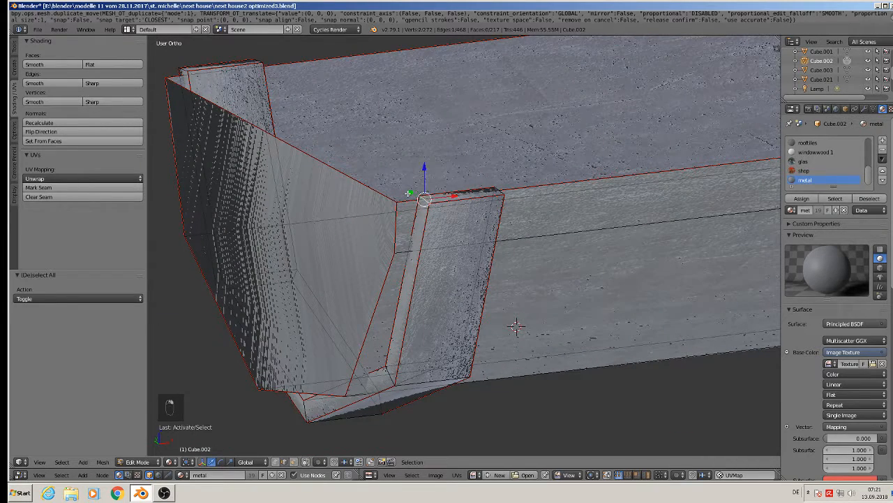
pyautogui.keyDown('shift'); pyautogui.rightClick(184, 71); pyautogui.keyUp('shift')
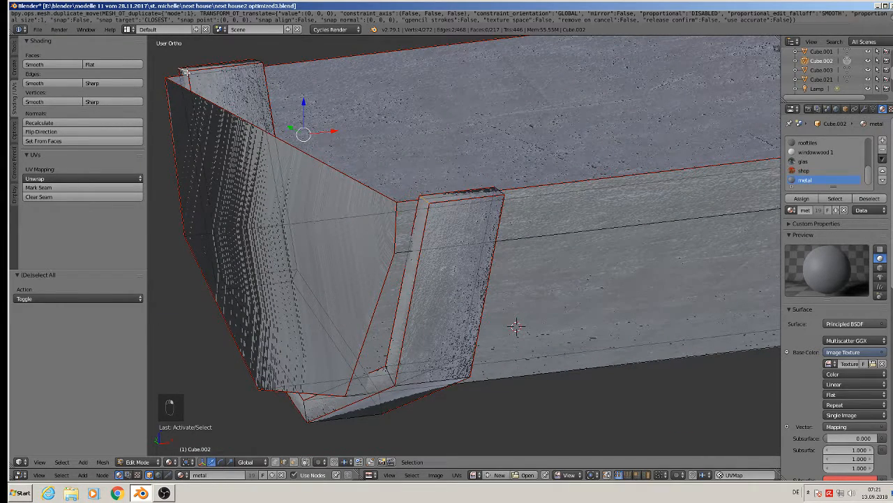
pyautogui.click(38, 187)
# Step: Leave mesh editing and return the gutter to Object Mode
pyautogui.scroll(-3, 463, 224)
pyautogui.press('Tab')
pyautogui.scroll(-6, 530, 200)
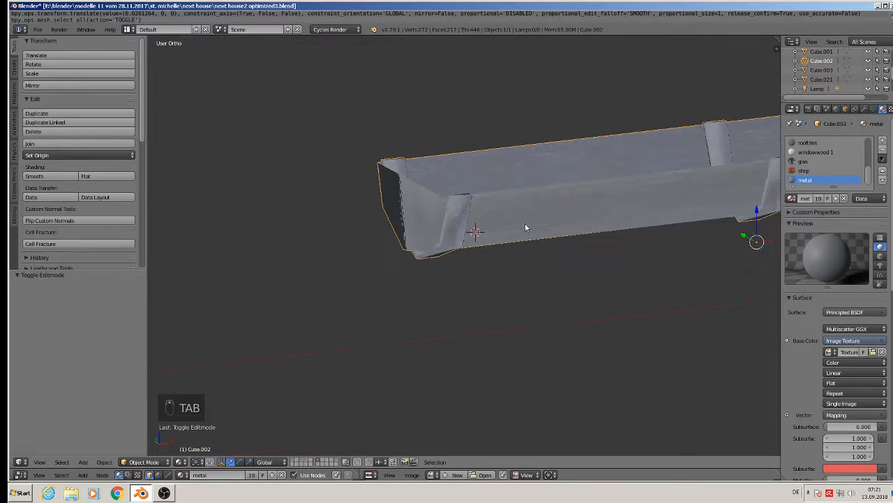
pyautogui.scroll(5, 501, 247)
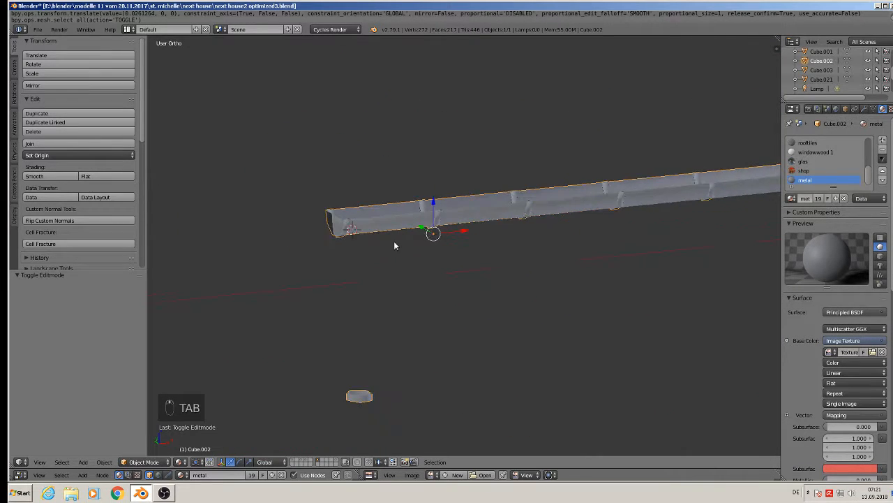
# Step: Look over the marked seams along the whole gutter, its brackets and the pipe rings, with the mesh selection cleared
pyautogui.click(41, 29)
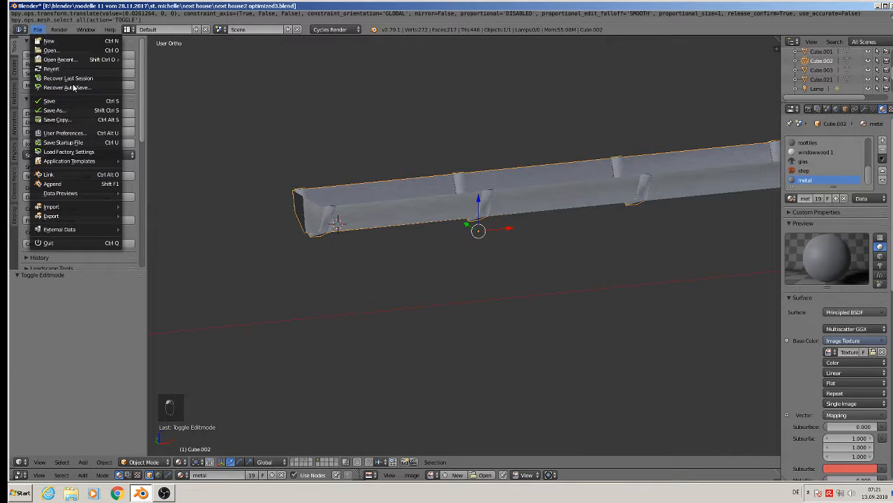
pyautogui.scroll(-8, 415, 235)
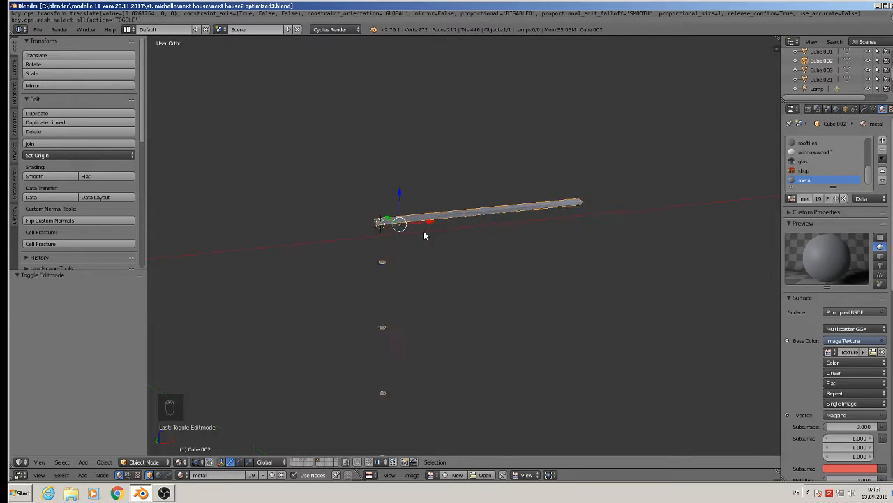
pyautogui.keyDown('shift'); pyautogui.moveTo(412, 245); pyautogui.dragTo(347, 163, button='middle'); pyautogui.keyUp('shift')
pyautogui.press('Tab')
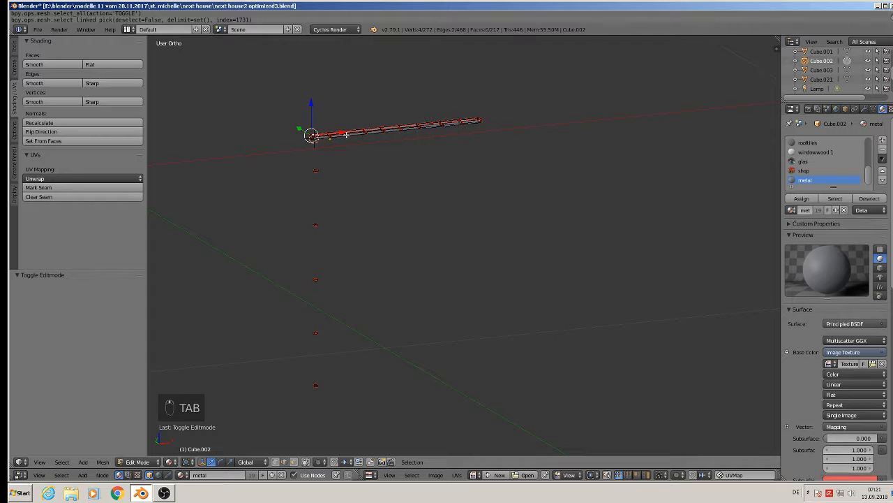
pyautogui.press('l')
pyautogui.scroll(3, 347, 135)
pyautogui.scroll(3, 351, 136)
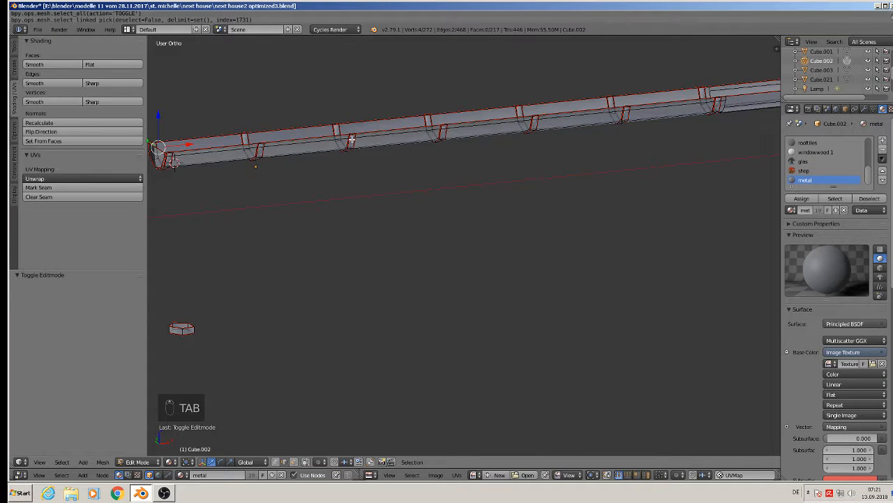
pyautogui.scroll(-3, 352, 139)
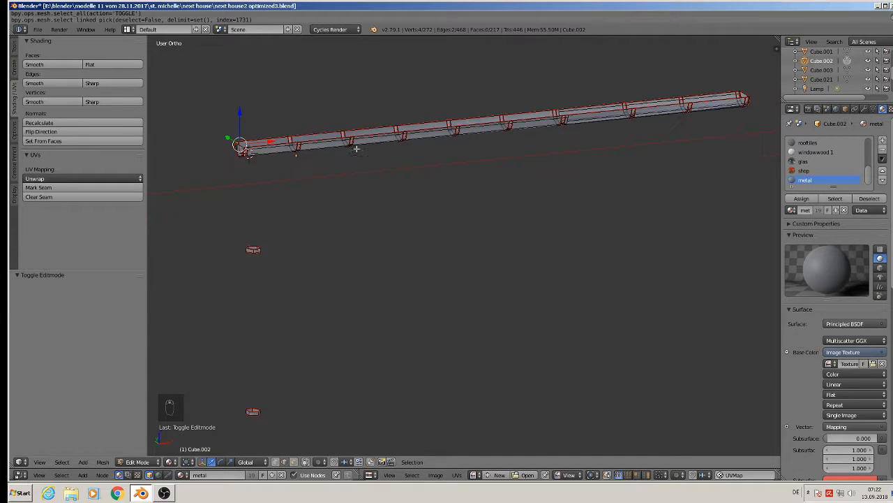
pyautogui.scroll(-3, 409, 247)
pyautogui.press('a')
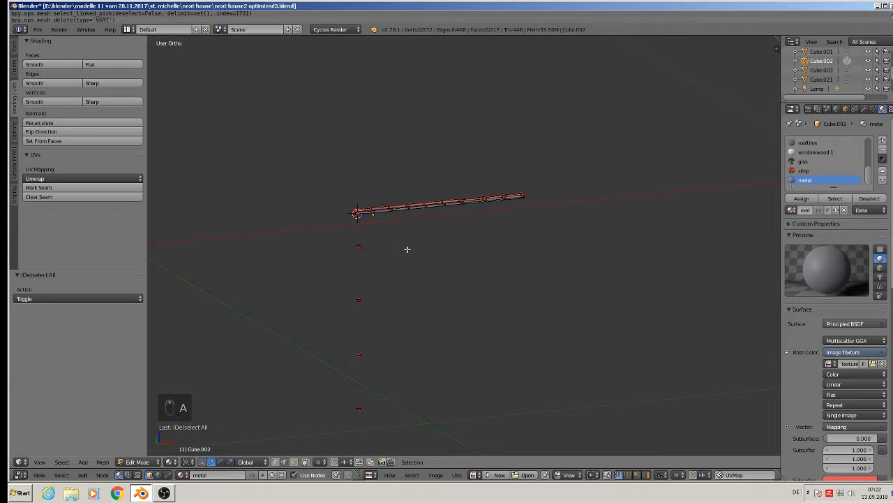
pyautogui.press('Tab')
# Step: Apply the gutter object's rotation and scale
pyautogui.click(104, 462)
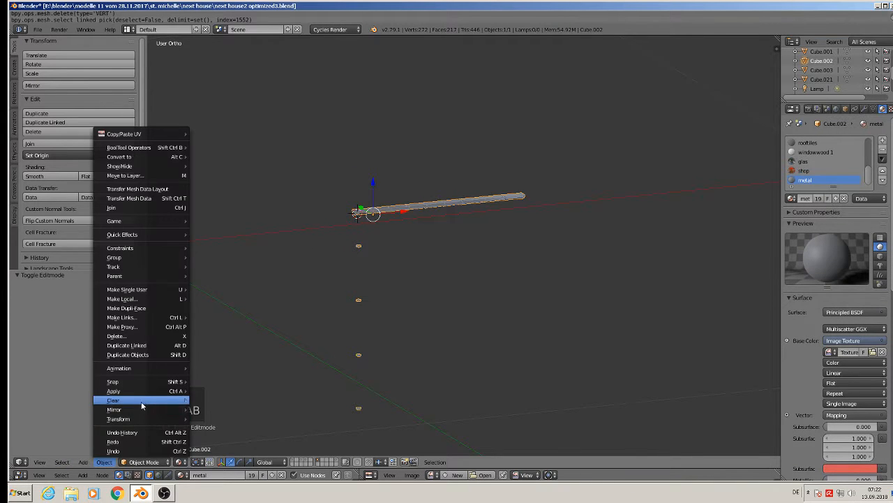
pyautogui.moveTo(137, 391)
pyautogui.click(238, 308)
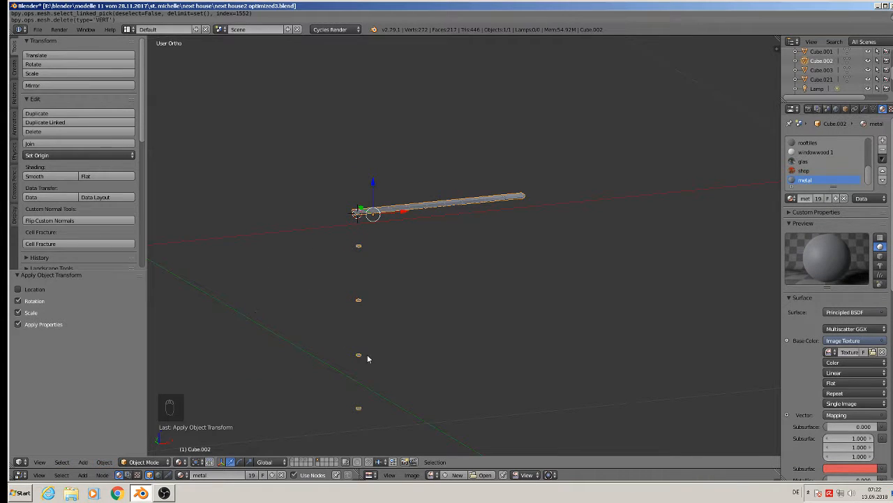
# Step: Enlarge the UV editor area, select the entire gutter mesh and unwrap it along its seams
pyautogui.moveTo(614, 467); pyautogui.dragTo(566, 288)
pyautogui.press('Tab')
pyautogui.press('a')
pyautogui.press('a')
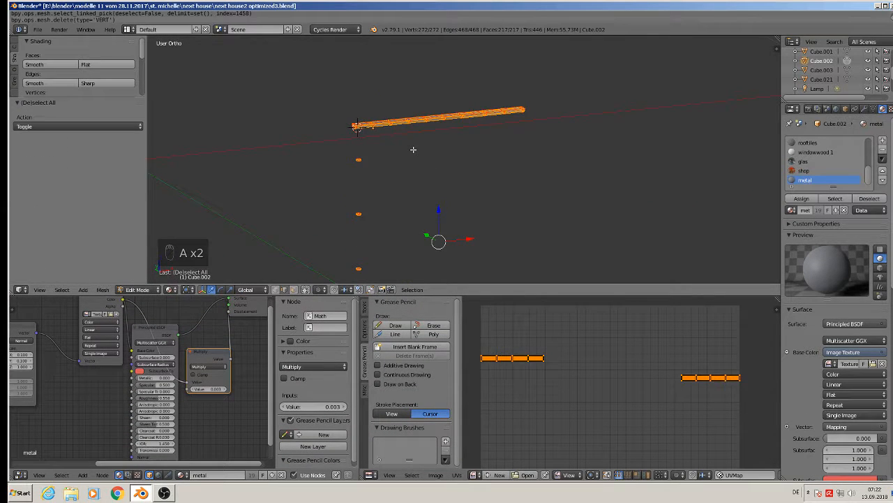
pyautogui.press('u')
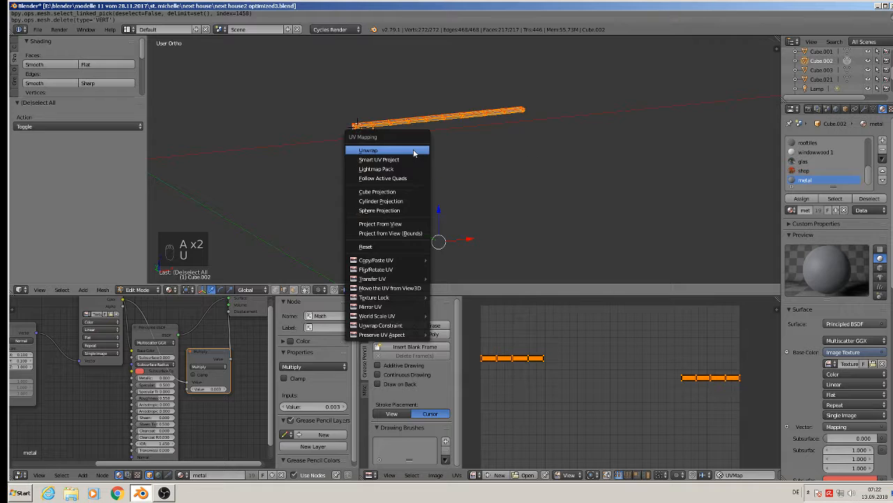
pyautogui.click(413, 150)
pyautogui.moveTo(627, 449); pyautogui.dragTo(643, 391, button='middle')
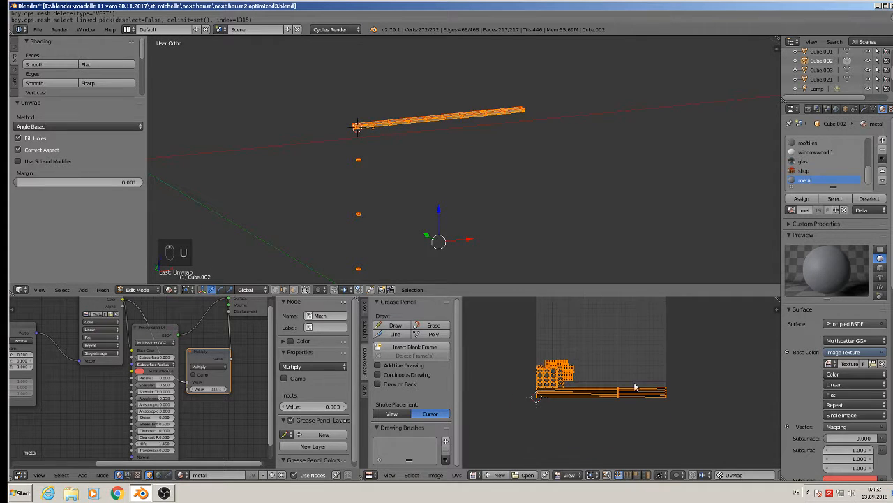
pyautogui.scroll(4, 559, 377)
pyautogui.moveTo(580, 388); pyautogui.dragTo(635, 360, button='middle')
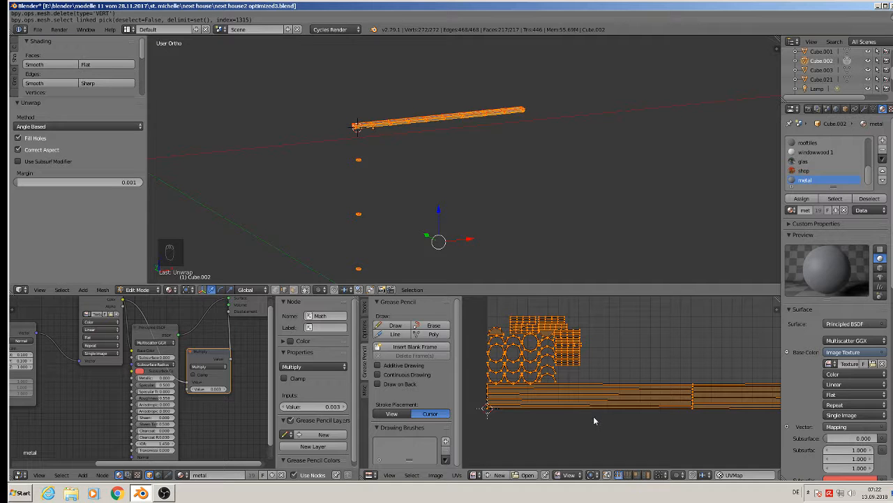
# Step: Return the gutter to Object Mode, move it to layer 4 and display that layer with the house
pyautogui.press('Tab')
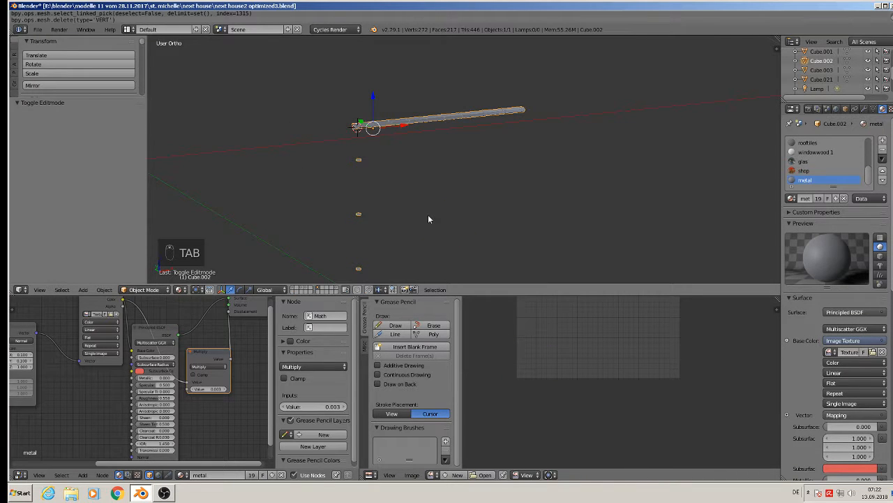
pyautogui.press('m')
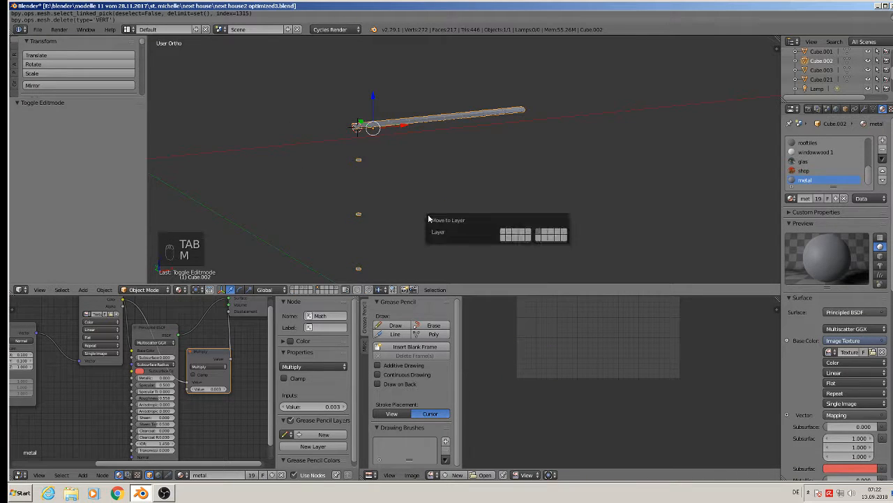
pyautogui.click(522, 235)
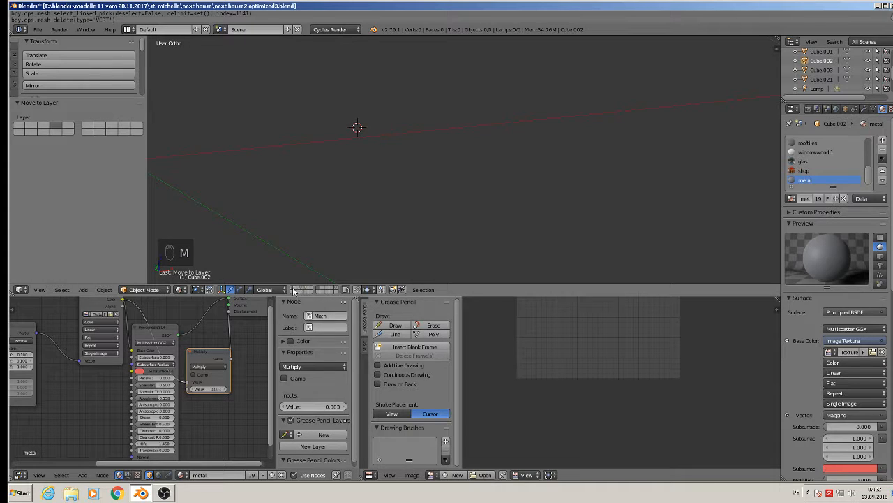
pyautogui.click(305, 289)
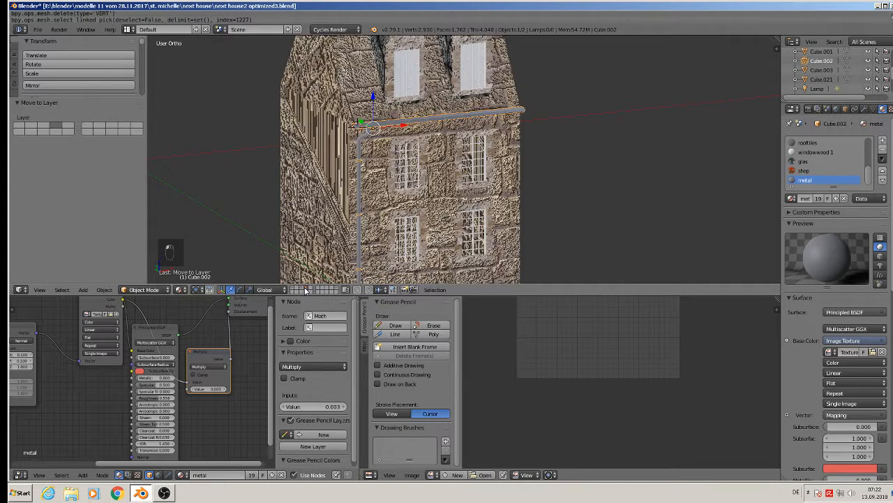
pyautogui.scroll(-2, 391, 168)
pyautogui.scroll(4, 389, 163)
pyautogui.moveTo(388, 163); pyautogui.dragTo(370, 146, button='middle')
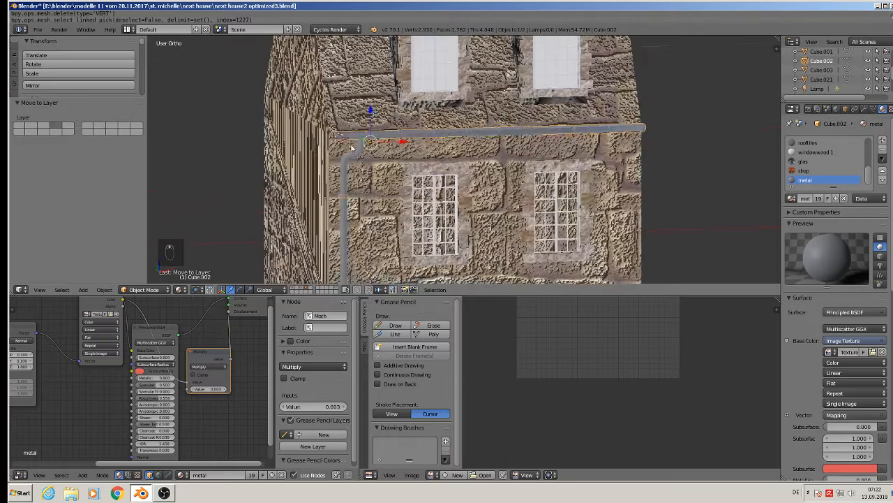
# Step: Select the gutter together with the house, the house as active object, and join them into one object
pyautogui.press('a')
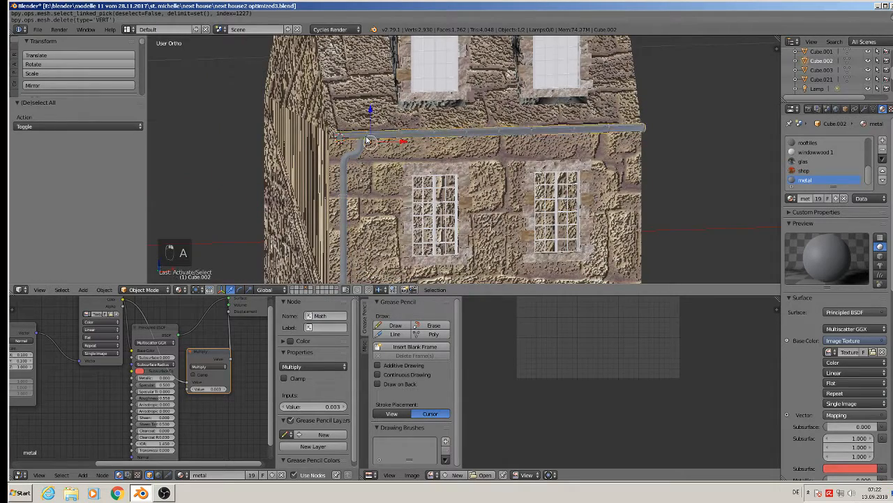
pyautogui.rightClick(354, 112)
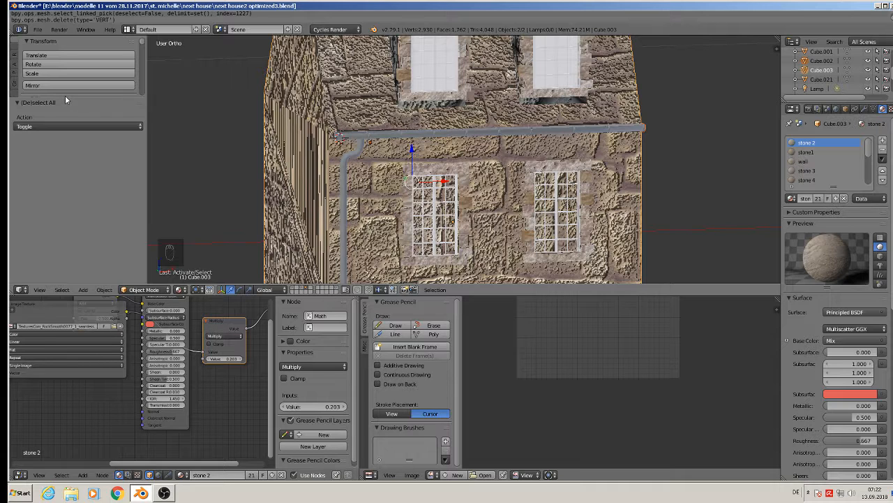
pyautogui.moveTo(65, 95); pyautogui.dragTo(84, 220)
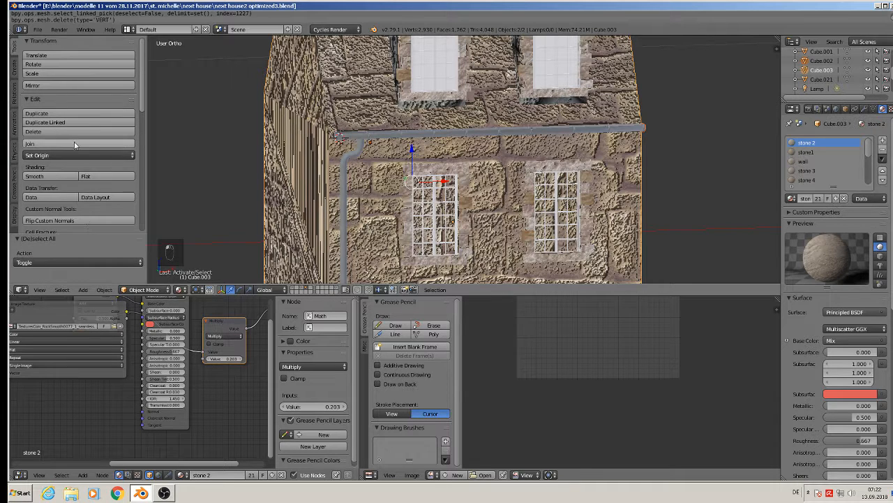
pyautogui.click(42, 143)
pyautogui.scroll(-4, 412, 165)
# Step: Select all geometry of the joined house in Edit Mode and return to Object Mode
pyautogui.press('Tab')
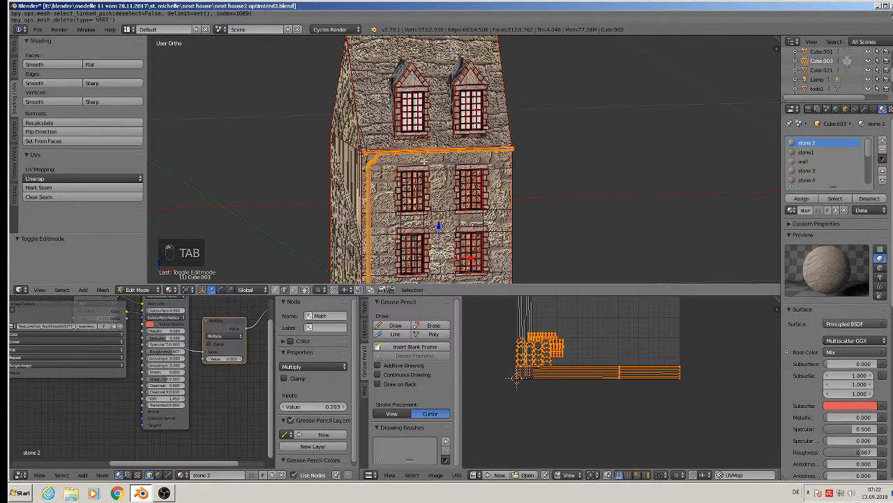
pyautogui.press('a')
pyautogui.press('a')
pyautogui.press('a')
pyautogui.press('a')
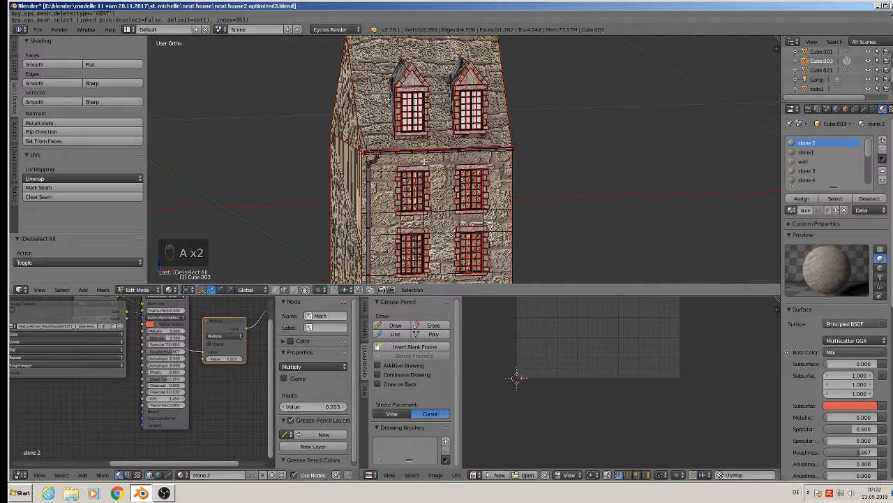
pyautogui.press('Tab')
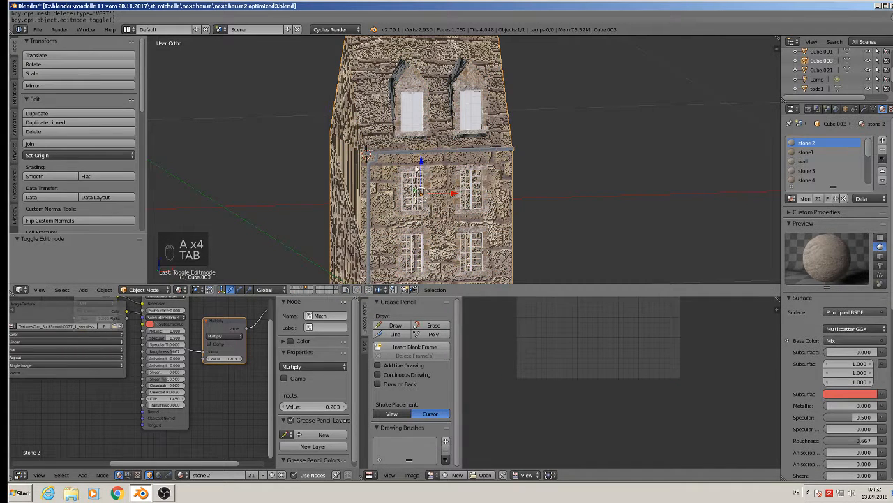
# Step: Apply rotation and scale to the joined house object
pyautogui.click(104, 289)
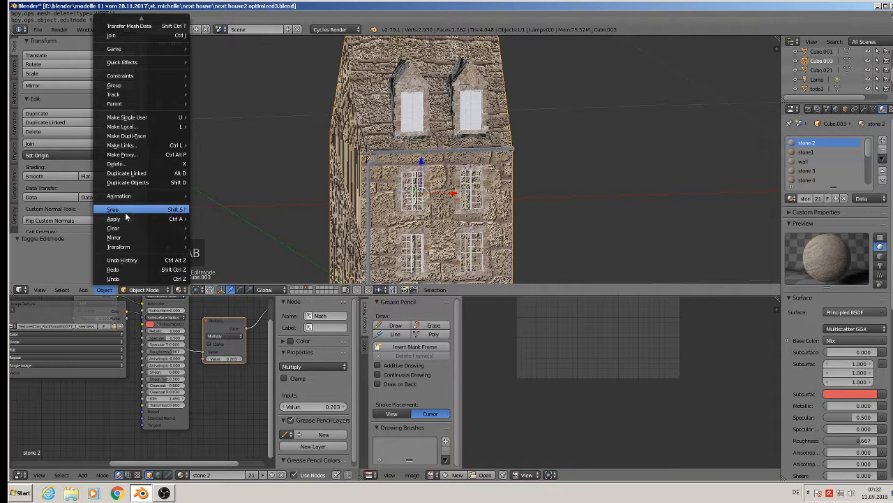
pyautogui.moveTo(128, 220)
pyautogui.click(235, 246)
# Step: Unwrap the complete joined house mesh, clear the selection in the UV layout and return to Object Mode
pyautogui.press('Tab')
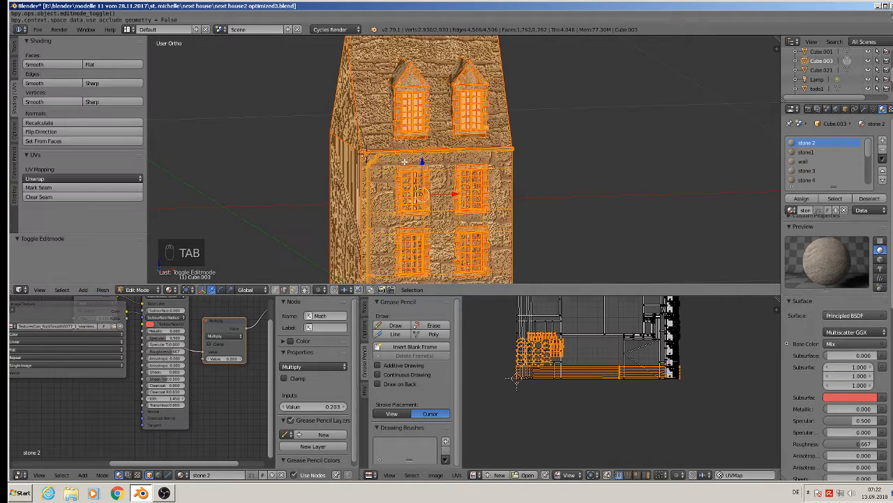
pyautogui.press('u')
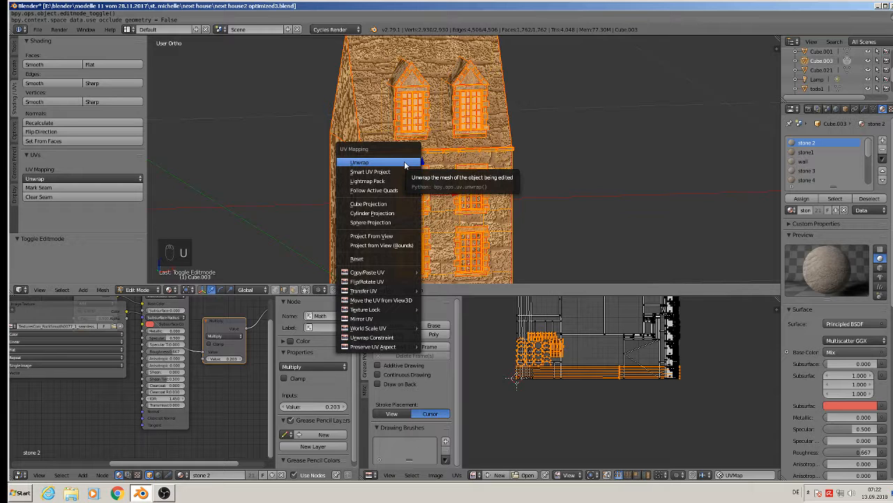
pyautogui.click(405, 163)
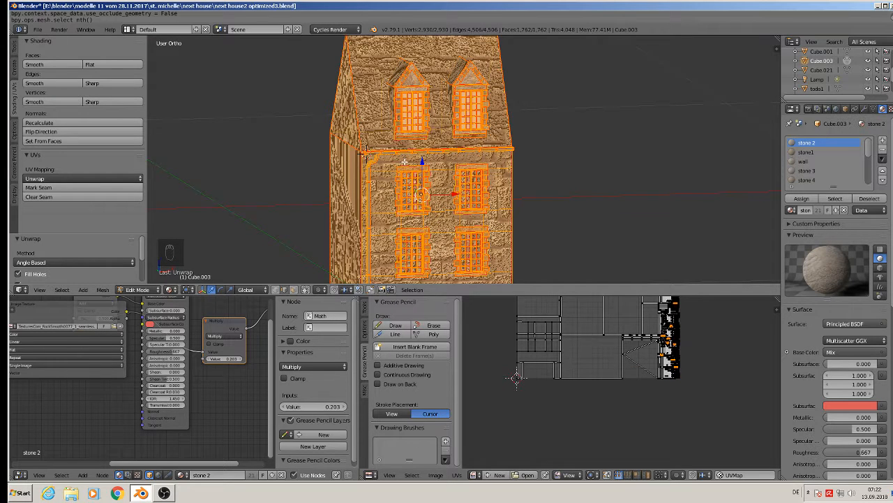
pyautogui.scroll(-4, 670, 419)
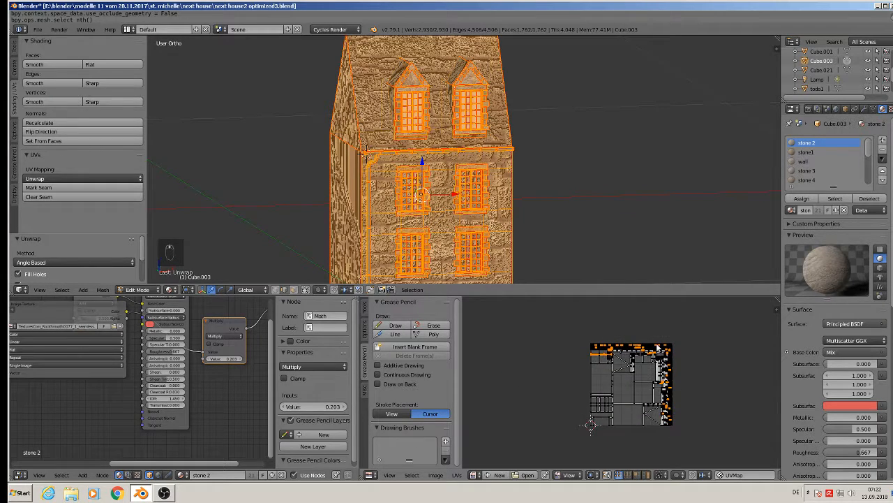
pyautogui.press('a')
pyautogui.scroll(4, 644, 375)
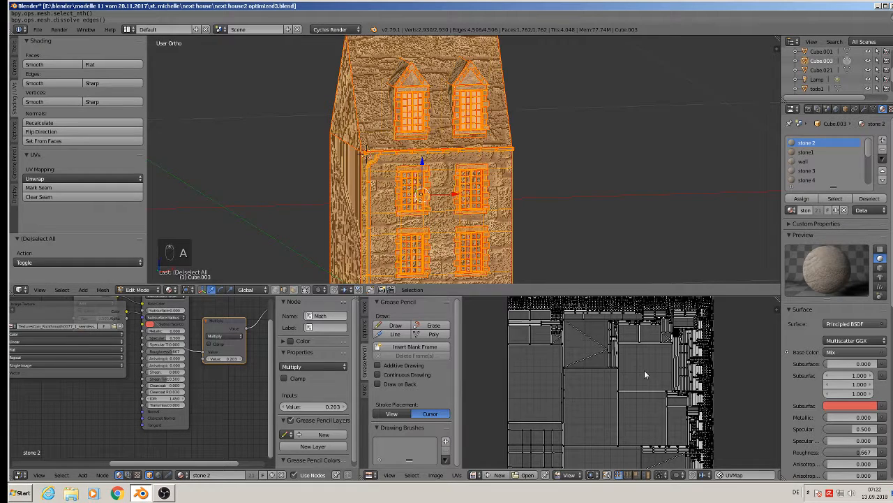
pyautogui.scroll(-2, 440, 180)
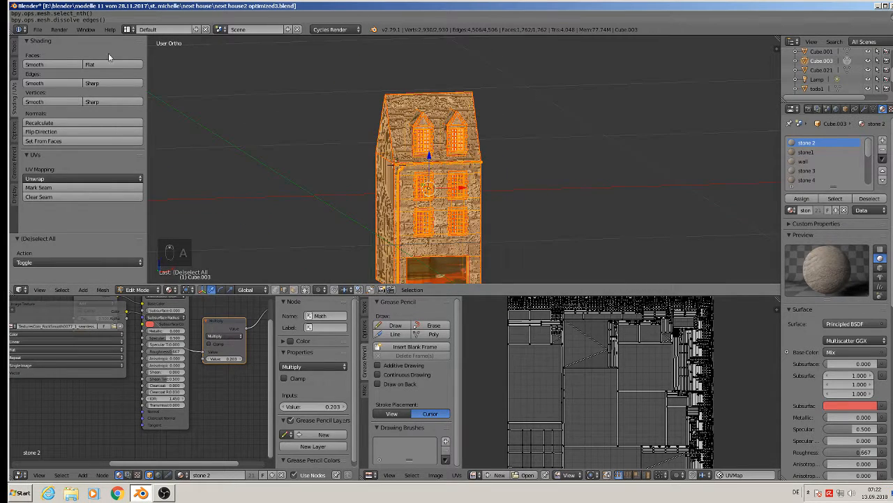
pyautogui.press('Tab')
pyautogui.moveTo(428, 211); pyautogui.dragTo(352, 190, button='middle')
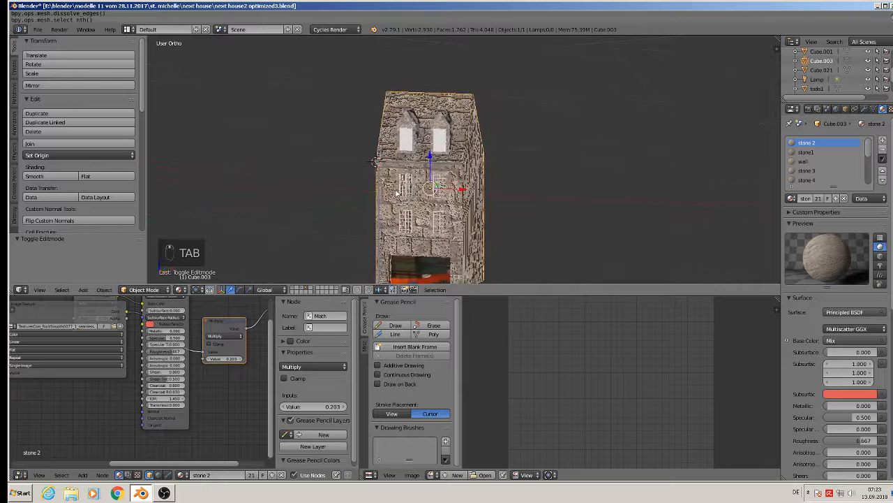
# Step: Show the layer holding the row of stone blocks and open the row in Edit Mode
pyautogui.hotkey('ctrl', 'z')
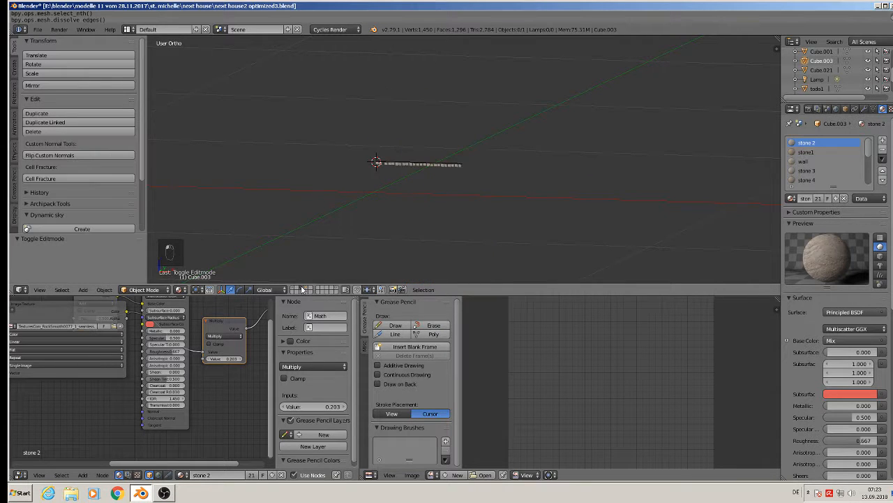
pyautogui.scroll(6, 342, 174)
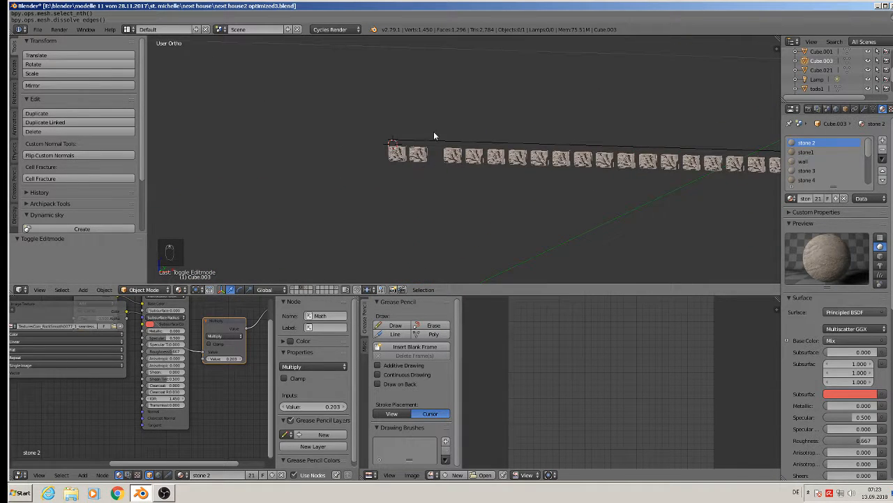
pyautogui.rightClick(435, 143)
pyautogui.press('Tab')
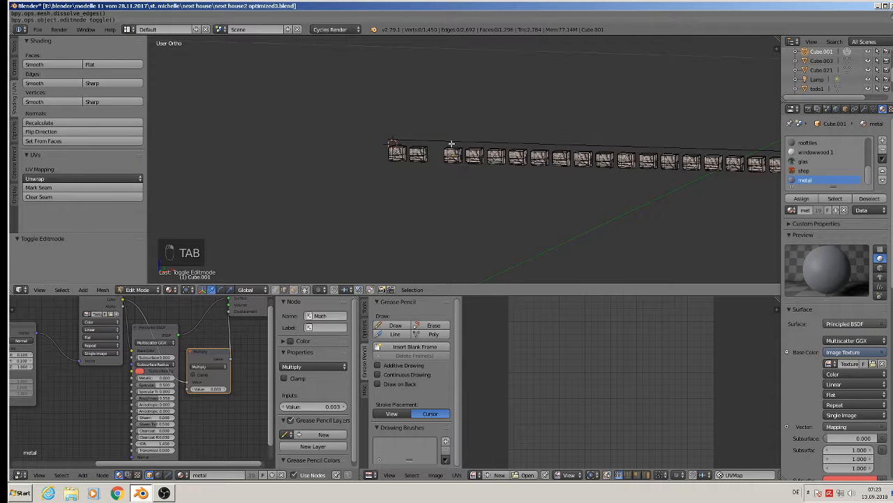
# Step: Delete the vertices of the loose edge line running along the top of the stone blocks
pyautogui.keyDown('alt'); pyautogui.rightClick(452, 143); pyautogui.keyUp('alt')
pyautogui.press('x')
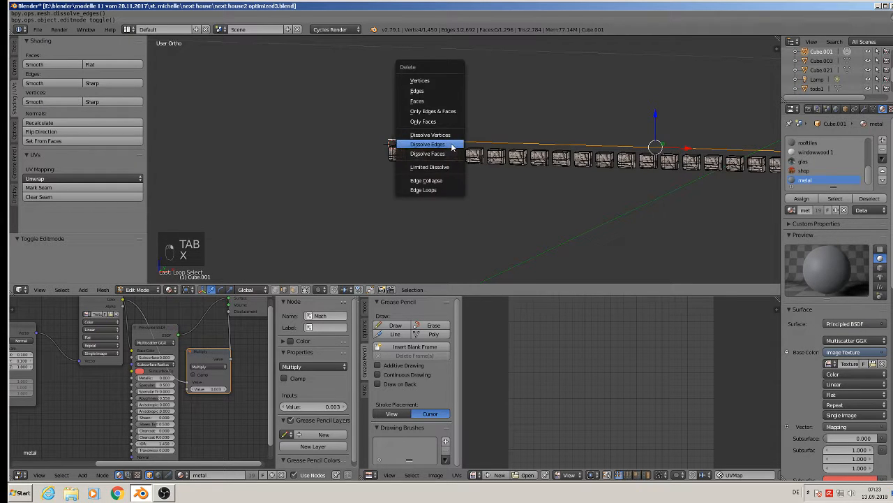
pyautogui.click(427, 79)
# Step: Select the upper front face of the first stone block in the row in Edit Mode
pyautogui.moveTo(428, 79); pyautogui.dragTo(347, 96, button='middle')
pyautogui.scroll(4, 395, 152)
pyautogui.scroll(3, 395, 152)
pyautogui.moveTo(395, 152); pyautogui.dragTo(360, 65, button='middle')
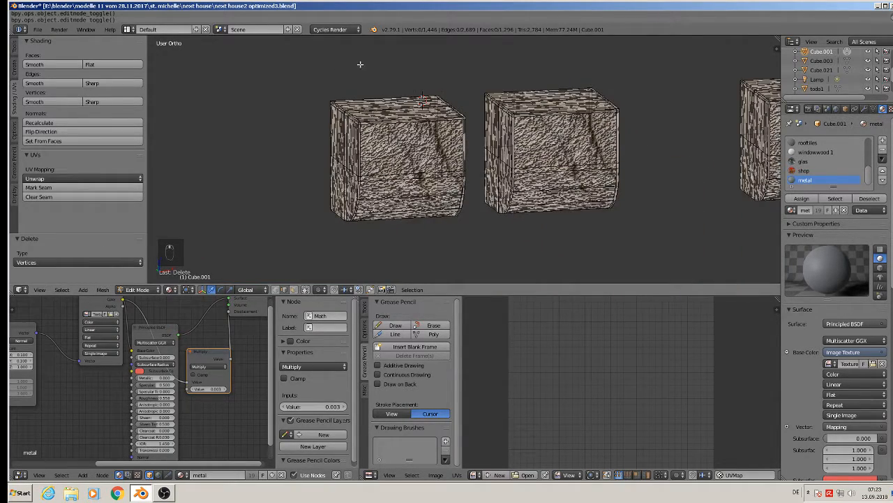
pyautogui.press('Tab')
pyautogui.press('Tab')
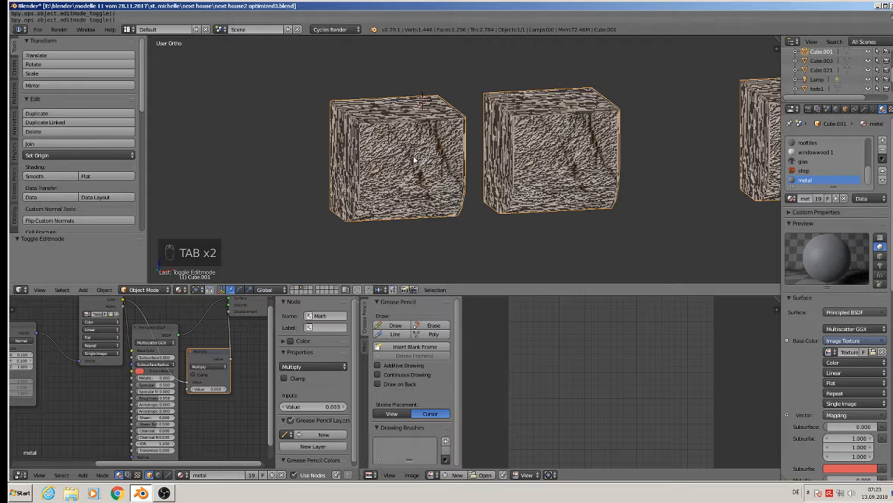
pyautogui.press('Tab')
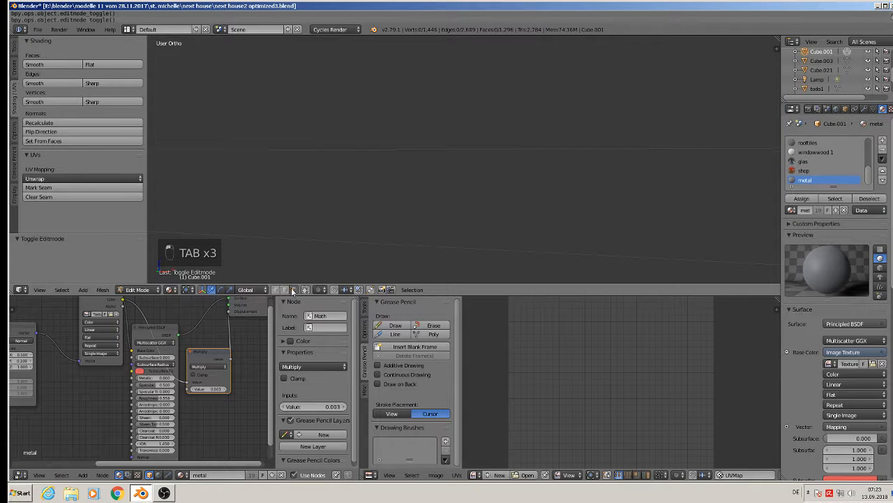
pyautogui.moveTo(459, 93); pyautogui.dragTo(460, 157, button='middle')
pyautogui.scroll(2, 300, 168)
pyautogui.keyDown('shift'); pyautogui.moveTo(300, 168); pyautogui.dragTo(503, 173, button='middle'); pyautogui.keyUp('shift')
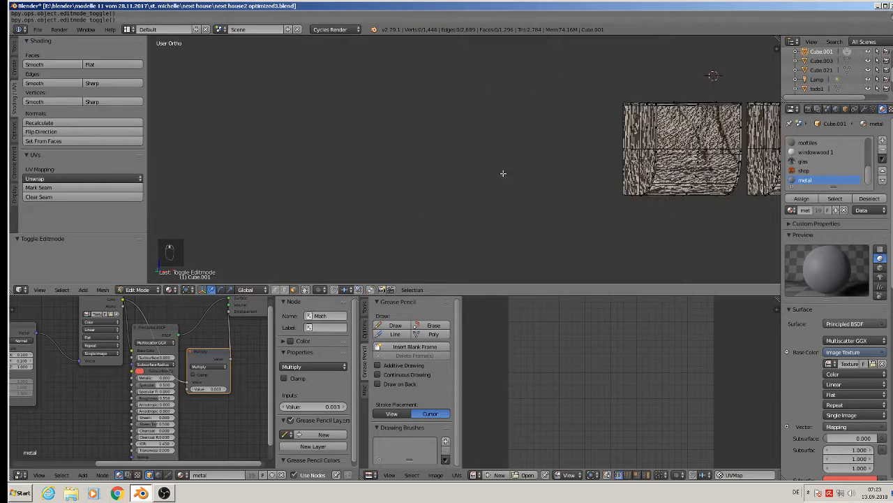
pyautogui.rightClick(688, 104)
pyautogui.moveTo(688, 105); pyautogui.dragTo(423, 132, button='middle')
pyautogui.scroll(4, 427, 128)
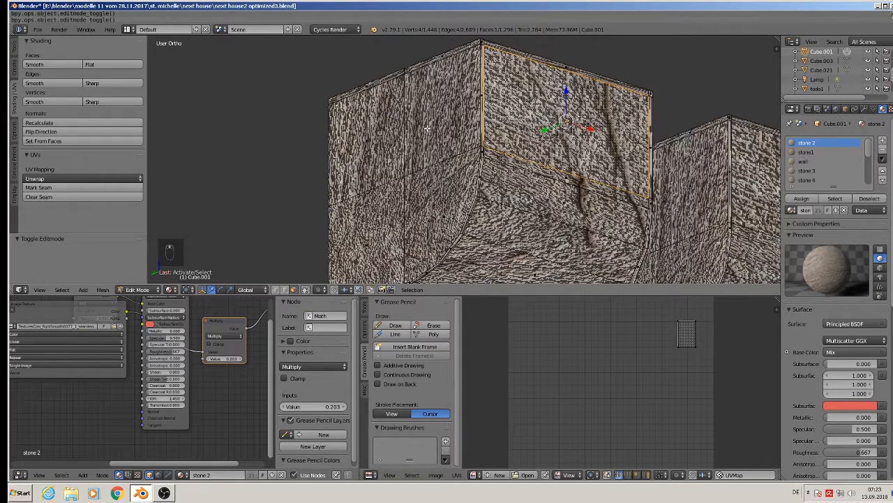
# Step: Set the viewport shading to Solid with the block's front face still selected
pyautogui.press('a')
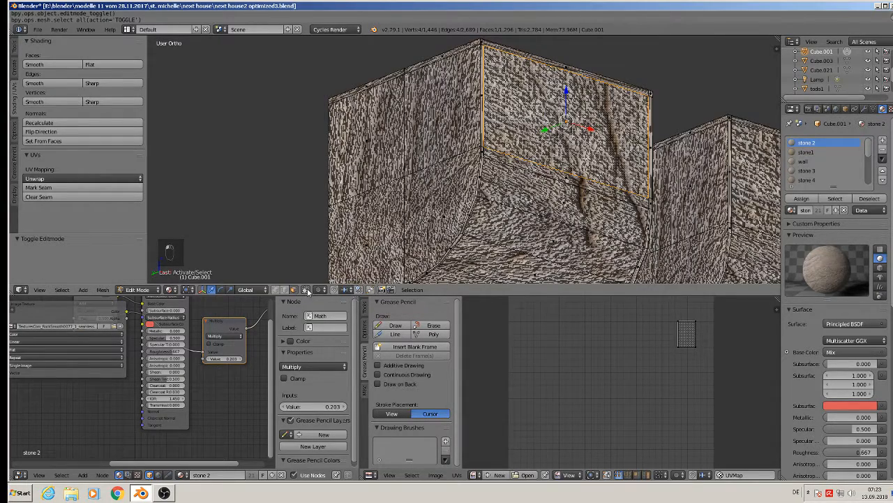
pyautogui.click(173, 292)
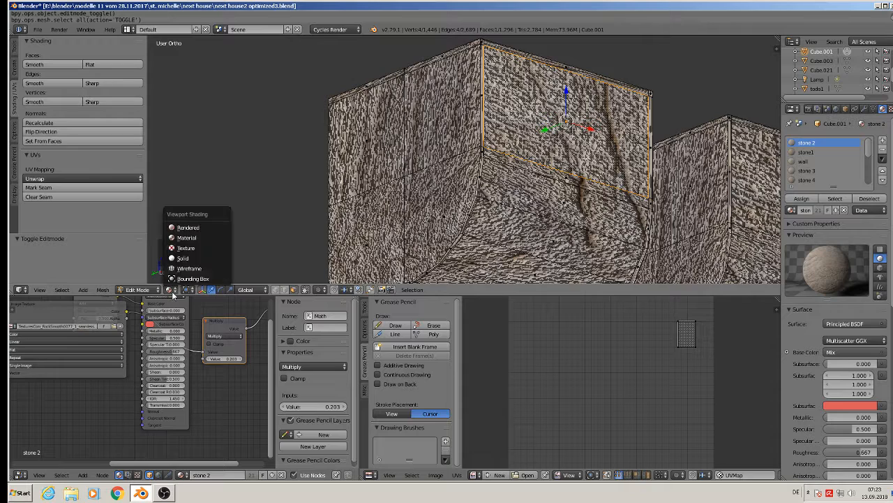
pyautogui.click(186, 260)
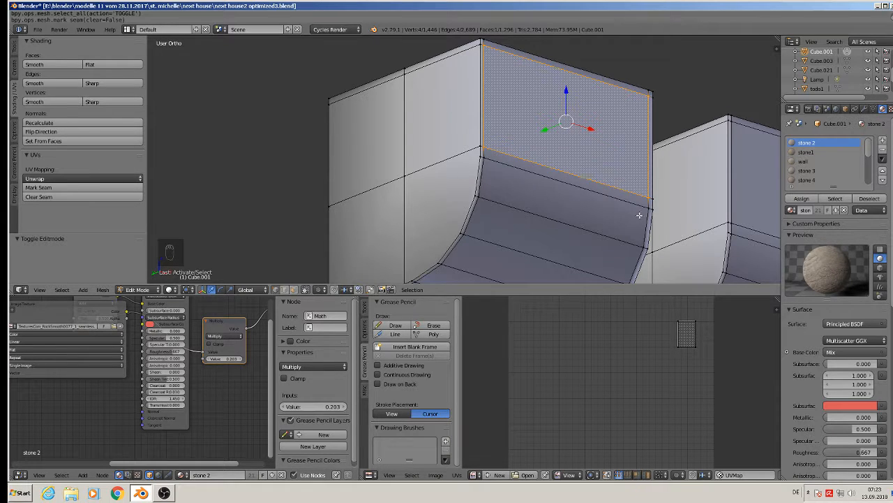
# Step: Add alternate crosswise edges of the block's curved underside and the corners of its bottom face to the vertex selection
pyautogui.keyDown('shift'); pyautogui.moveTo(550, 221); pyautogui.dragTo(499, 137, button='middle'); pyautogui.keyUp('shift')
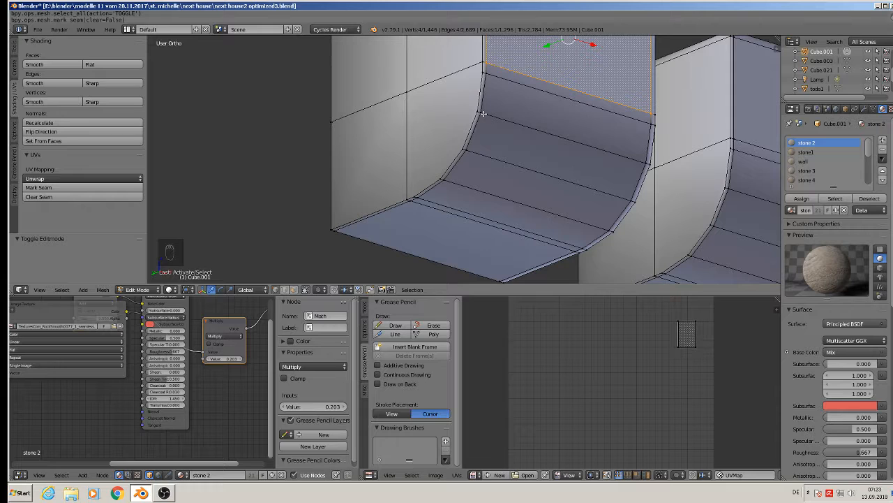
pyautogui.keyDown('shift'); pyautogui.rightClick(483, 113); pyautogui.keyUp('shift')
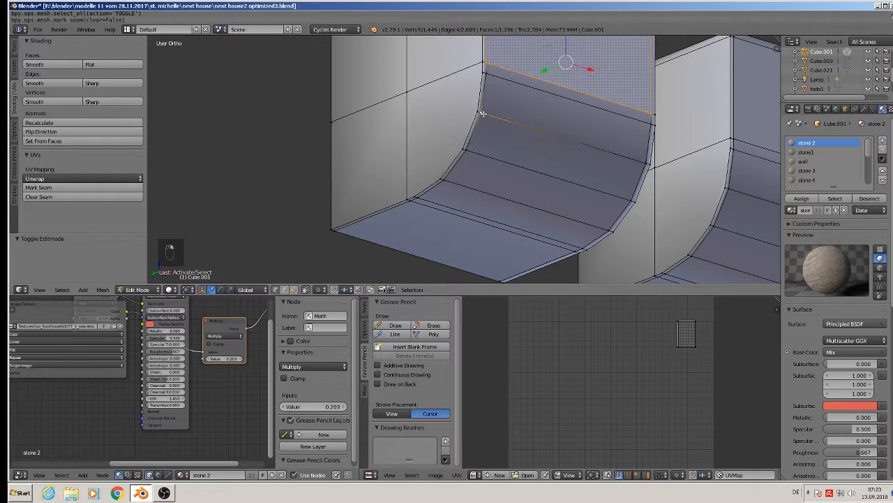
pyautogui.keyDown('shift'); pyautogui.rightClick(645, 163); pyautogui.keyUp('shift')
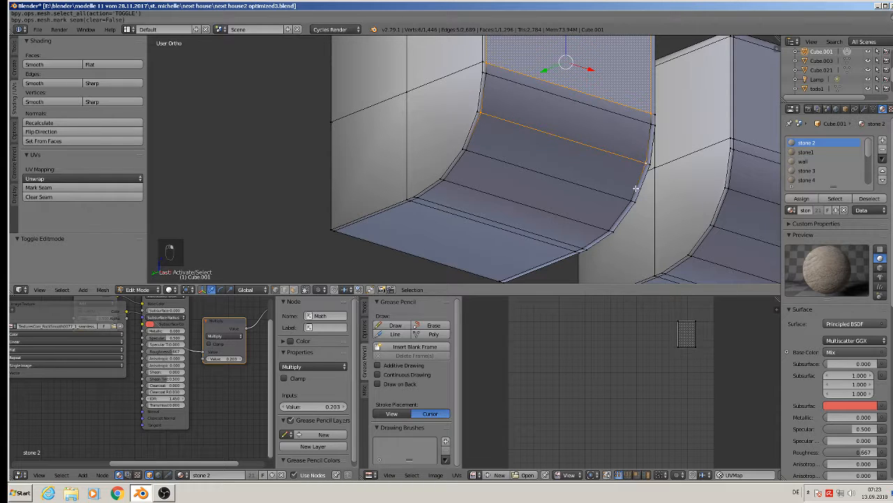
pyautogui.keyDown('shift'); pyautogui.rightClick(445, 178); pyautogui.keyUp('shift')
pyautogui.keyDown('shift'); pyautogui.rightClick(608, 229); pyautogui.keyUp('shift')
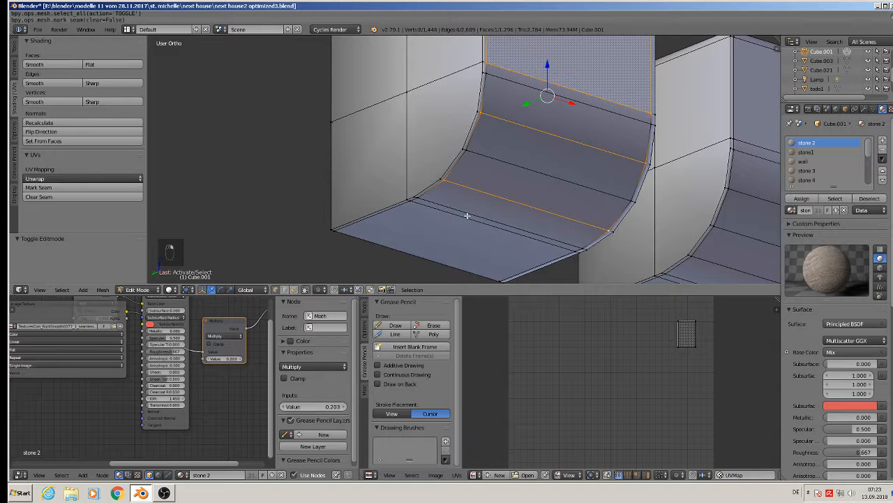
pyautogui.keyDown('shift'); pyautogui.rightClick(410, 202); pyautogui.keyUp('shift')
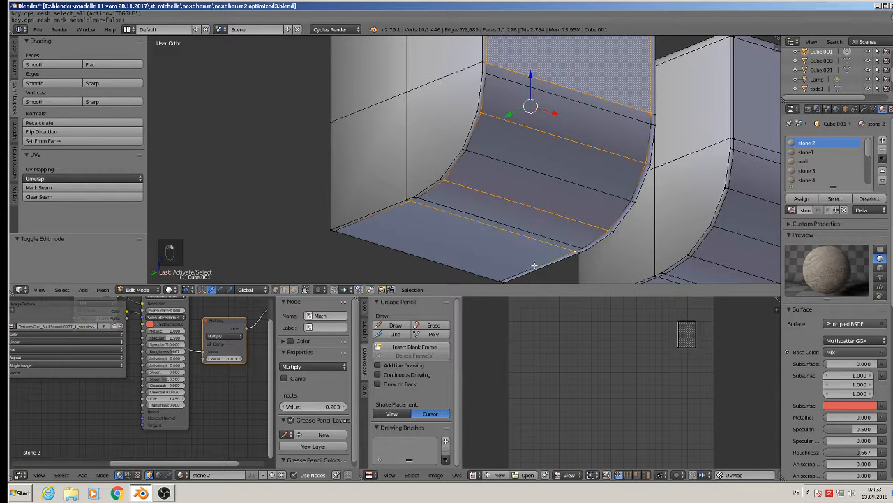
pyautogui.keyDown('shift'); pyautogui.rightClick(500, 278); pyautogui.keyUp('shift')
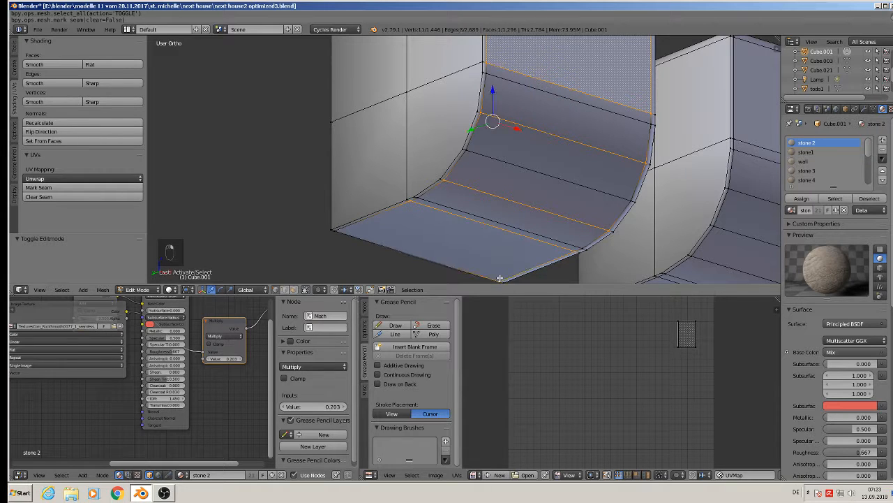
pyautogui.keyDown('shift'); pyautogui.rightClick(340, 234); pyautogui.keyUp('shift')
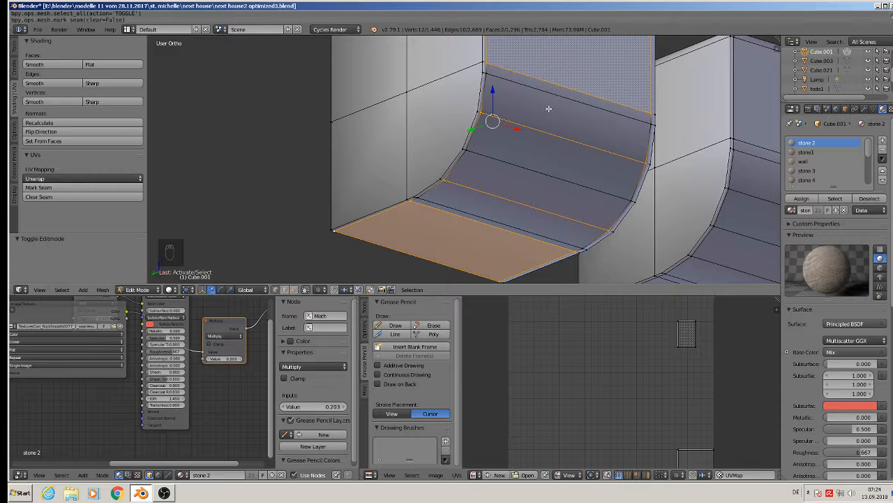
# Step: Separate the selected faces and edges of the first block into their own object and return to Object Mode
pyautogui.scroll(-3, 545, 196)
pyautogui.keyDown('shift'); pyautogui.moveTo(603, 147); pyautogui.dragTo(368, 178, button='middle'); pyautogui.keyUp('shift')
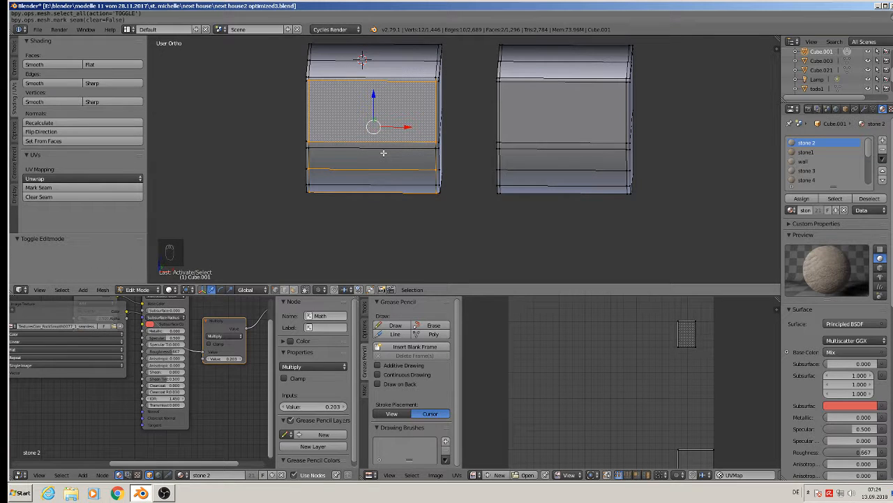
pyautogui.press('p')
pyautogui.click(383, 153)
pyautogui.press('Tab')
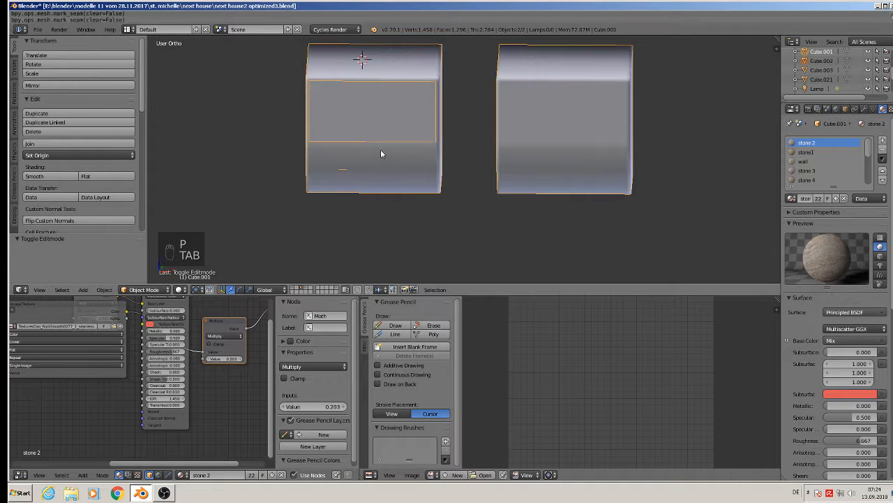
# Step: Select the separated faces and edges and move them to layer 11
pyautogui.scroll(-5, 381, 148)
pyautogui.rightClick(384, 141)
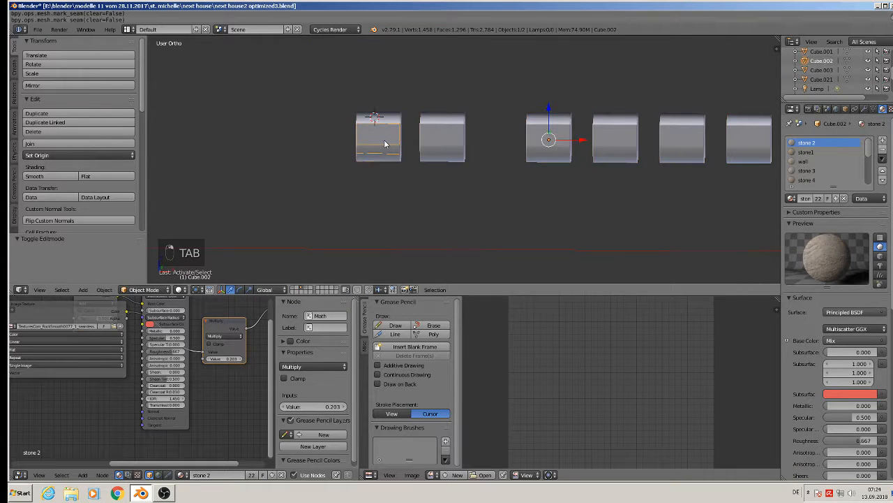
pyautogui.moveTo(384, 141); pyautogui.dragTo(422, 161, button='middle')
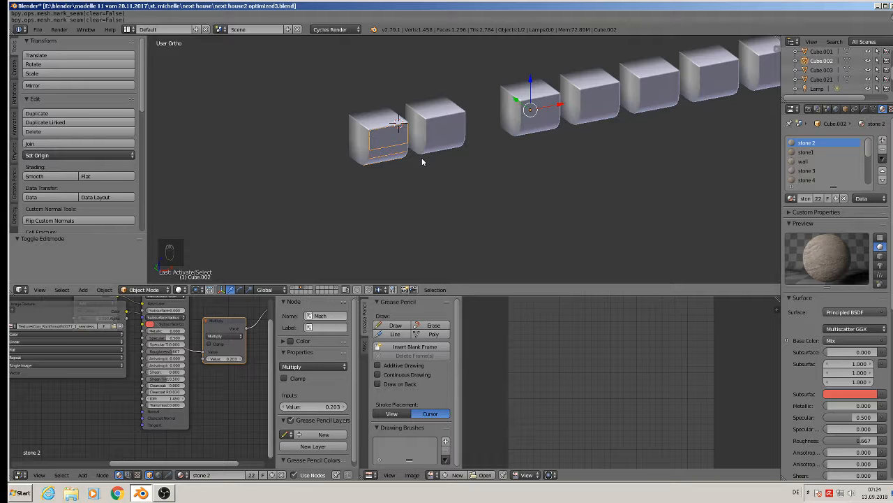
pyautogui.press('m')
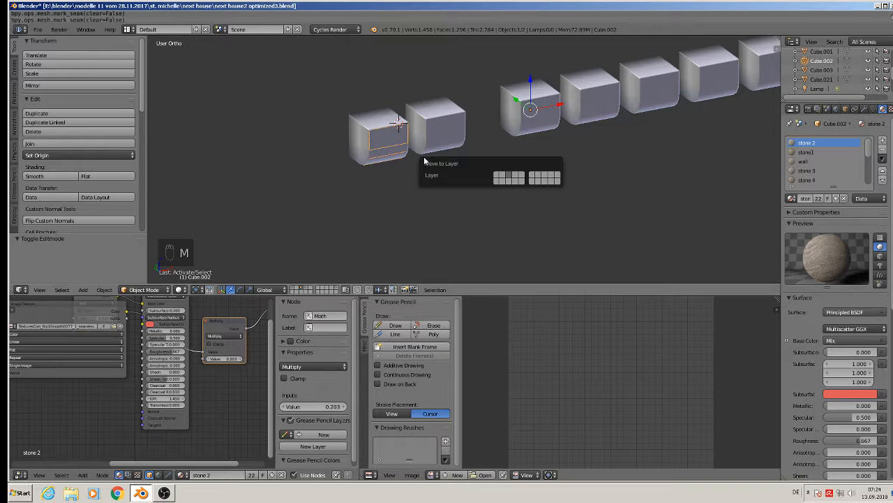
pyautogui.click(533, 177)
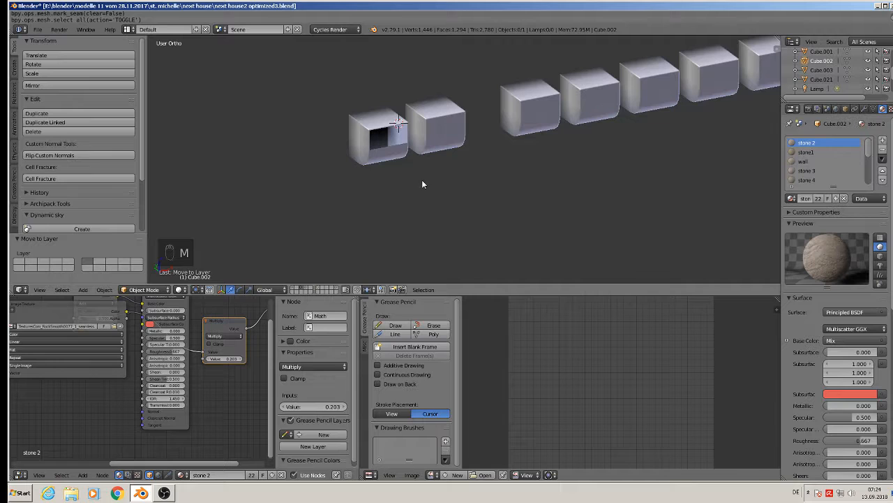
# Step: Show layer 11 and open the separated piece in Edit Mode
pyautogui.click(315, 288)
pyautogui.scroll(5, 392, 155)
pyautogui.press('Tab')
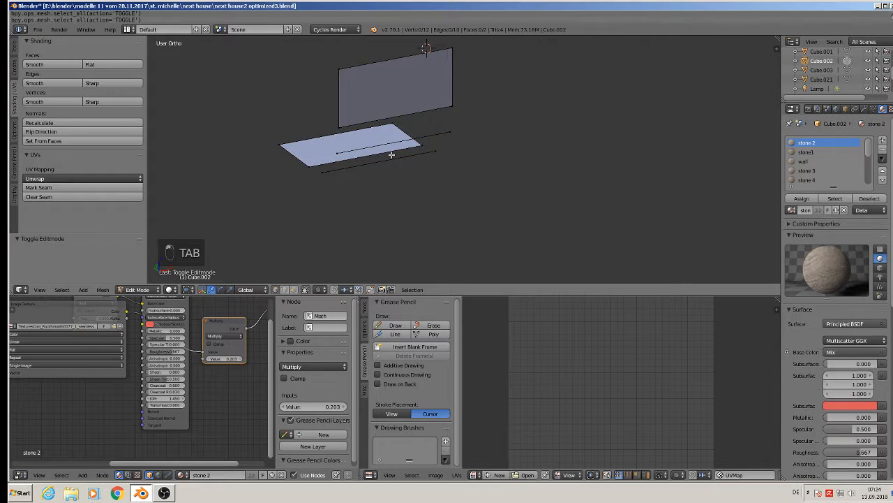
# Step: Fill faces from the bottom face's near edge to the first loose edge and on to the second loose edge
pyautogui.moveTo(392, 155); pyautogui.dragTo(444, 149, button='middle')
pyautogui.rightClick(386, 138)
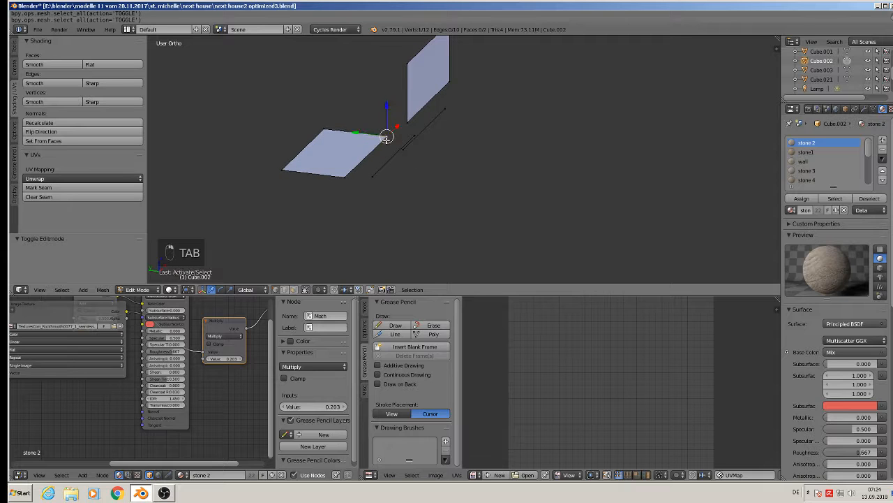
pyautogui.keyDown('shift'); pyautogui.rightClick(372, 175); pyautogui.keyUp('shift')
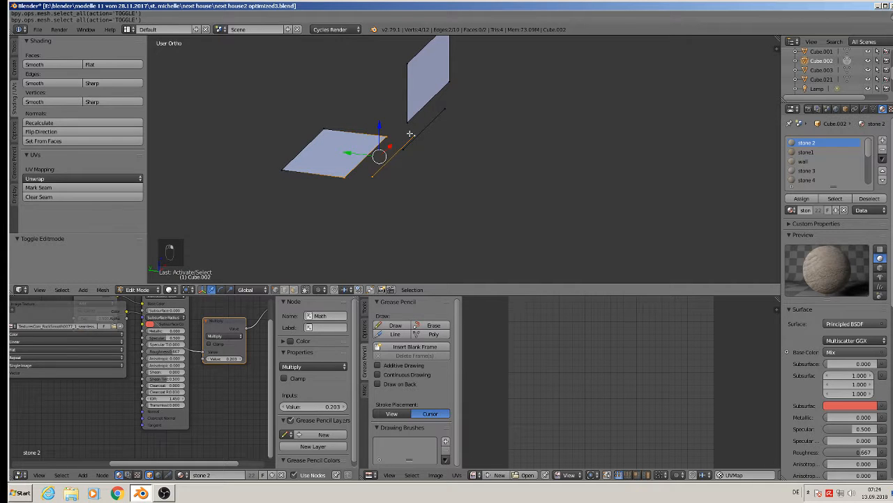
pyautogui.press('f')
pyautogui.rightClick(417, 132)
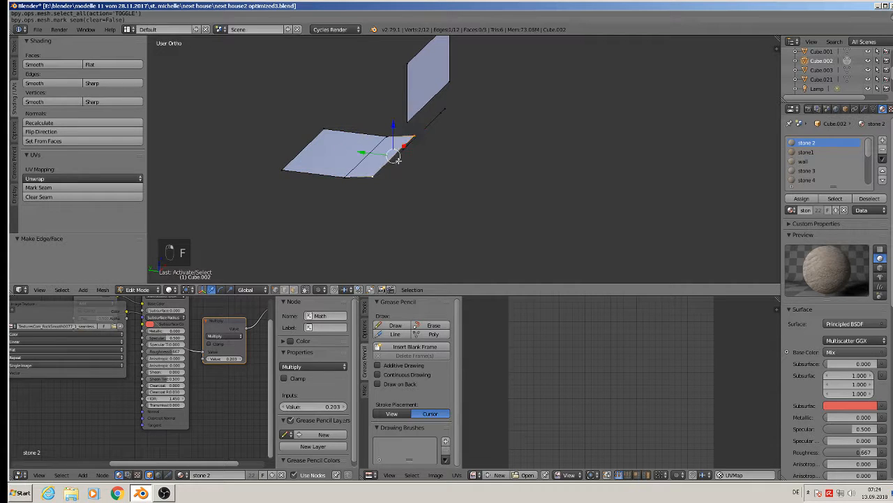
pyautogui.keyDown('shift'); pyautogui.rightClick(405, 148); pyautogui.keyUp('shift')
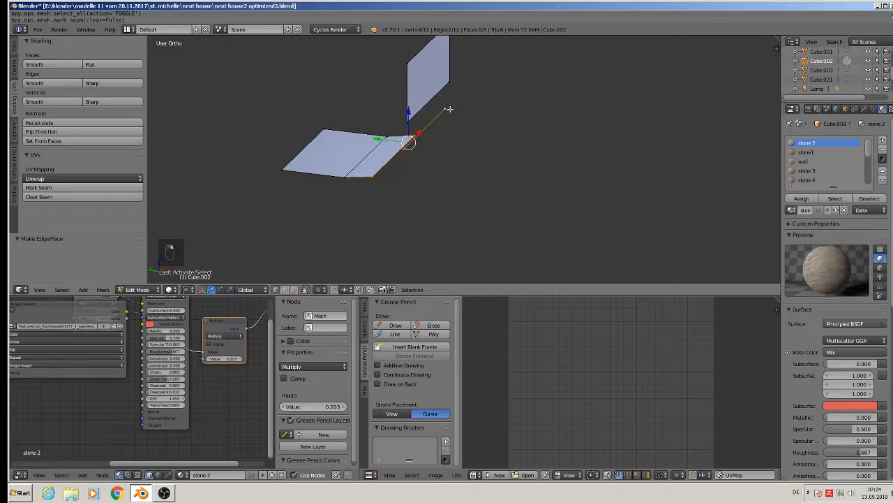
pyautogui.press('f')
# Step: Fill a face between the second loose edge and the lower edge of the vertical face
pyautogui.rightClick(446, 106)
pyautogui.keyDown('shift'); pyautogui.rightClick(452, 81); pyautogui.keyUp('shift')
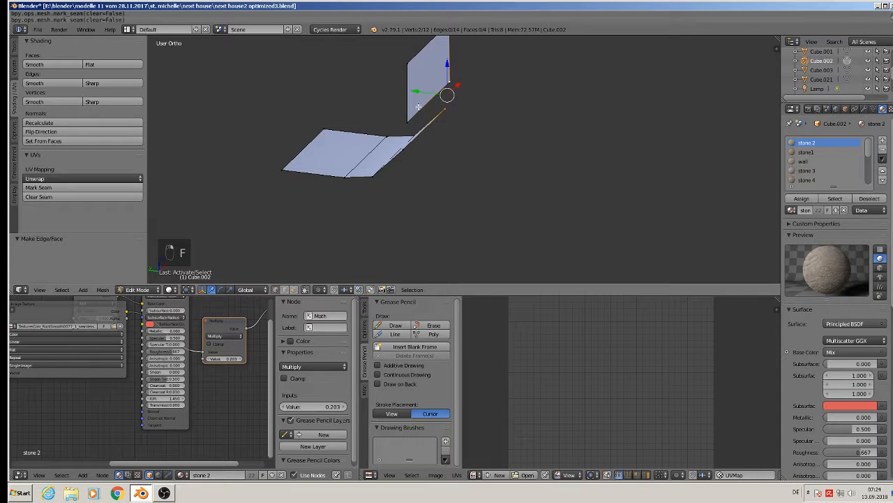
pyautogui.keyDown('shift'); pyautogui.rightClick(409, 121); pyautogui.keyUp('shift')
pyautogui.keyDown('shift'); pyautogui.rightClick(410, 143); pyautogui.keyUp('shift')
pyautogui.press('f')
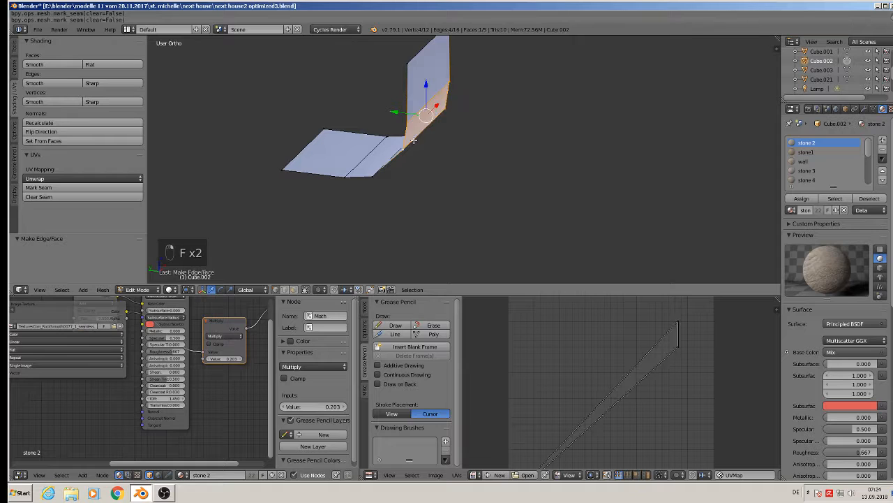
# Step: Extrude the upper edge of the vertical face about 0.006 along Y to form the block's top face
pyautogui.press('KP_Decimal')
pyautogui.rightClick(499, 77)
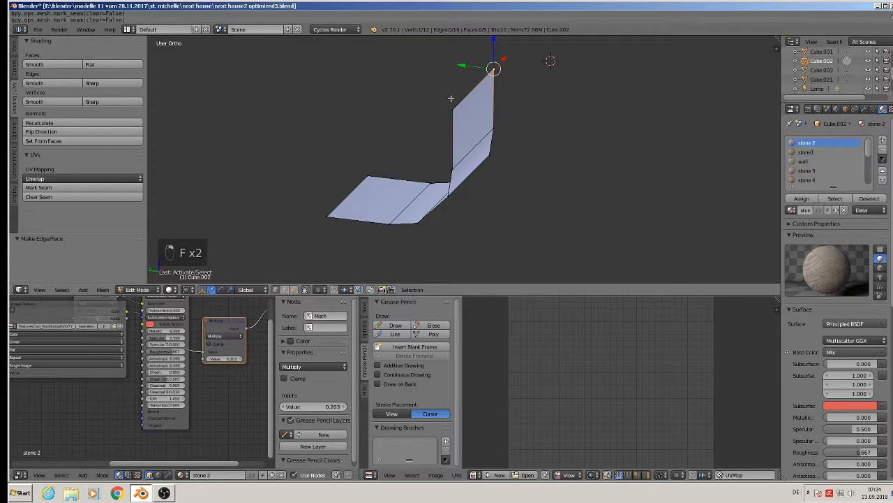
pyautogui.keyDown('shift'); pyautogui.rightClick(450, 99); pyautogui.keyUp('shift')
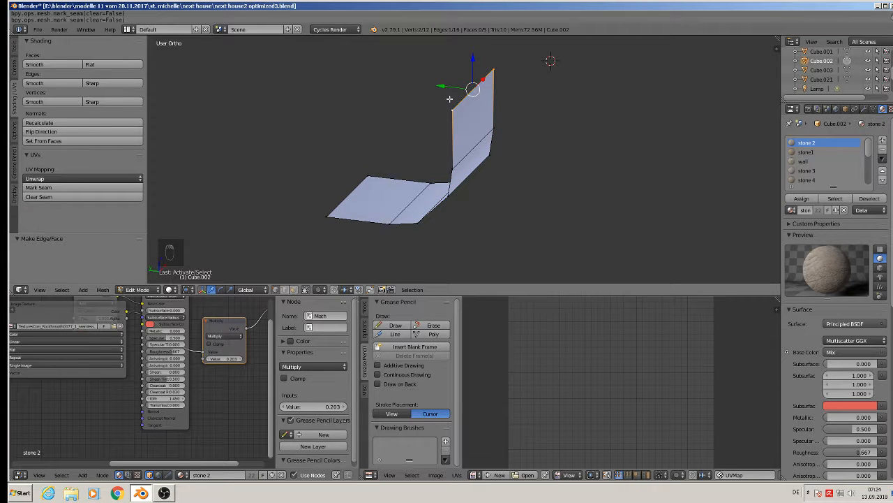
pyautogui.press('e')
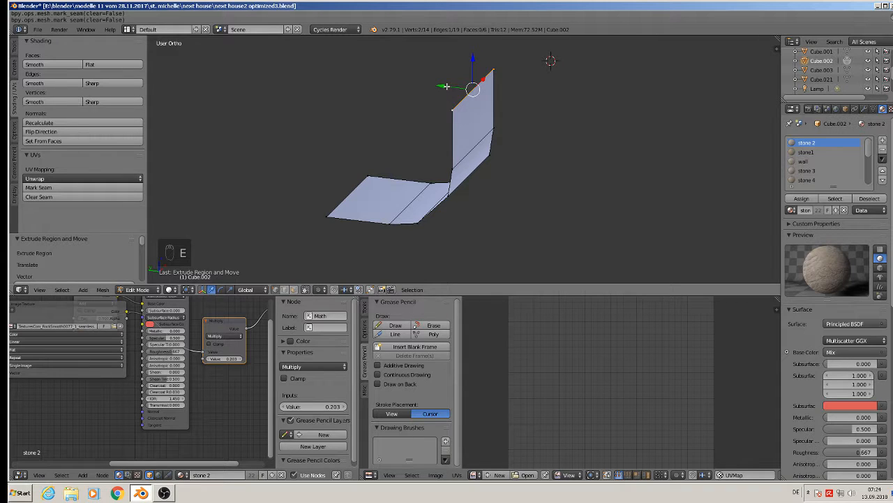
pyautogui.click(340, 63)
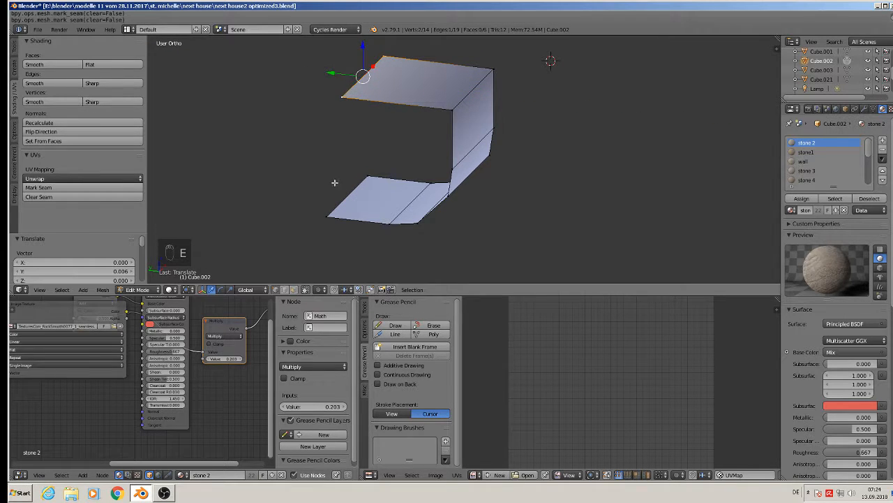
# Step: Fill the rear face between the extruded edge and the bottom face, and shift its upper edge 0.00075 along Y
pyautogui.keyDown('shift'); pyautogui.rightClick(328, 206); pyautogui.keyUp('shift')
pyautogui.press('f')
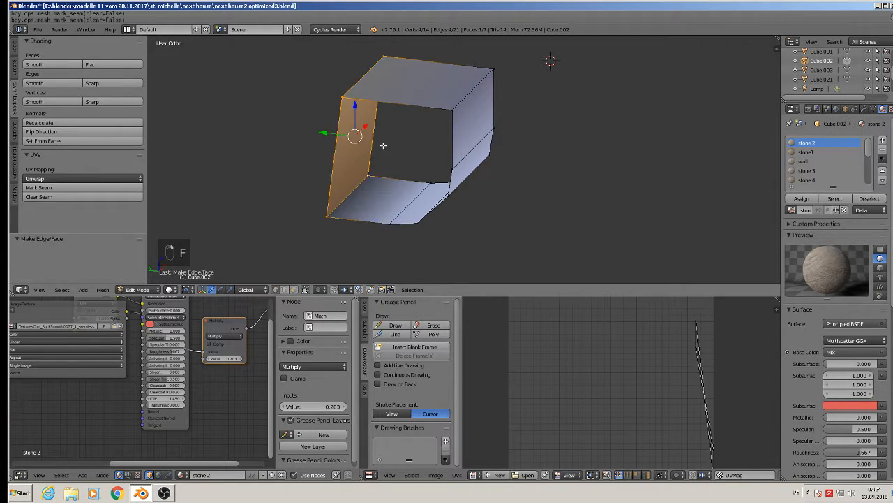
pyautogui.rightClick(342, 97)
pyautogui.keyDown('shift'); pyautogui.rightClick(379, 55); pyautogui.keyUp('shift')
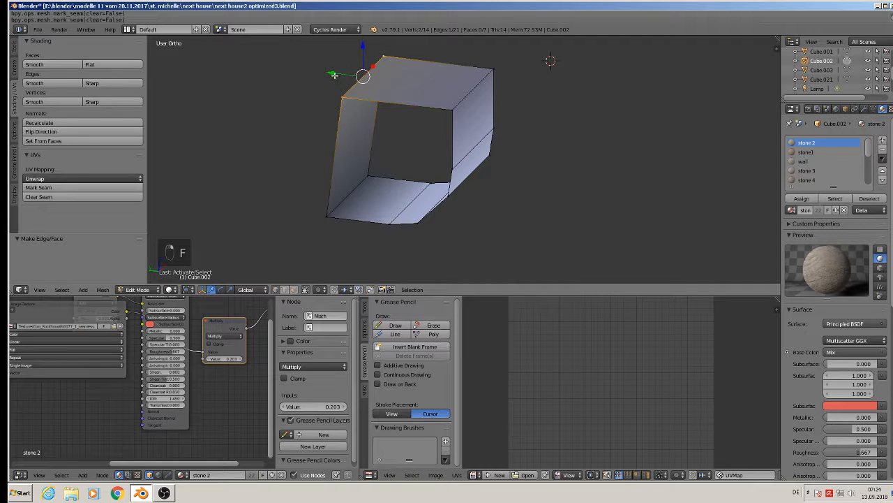
pyautogui.moveTo(334, 75); pyautogui.dragTo(330, 76)
# Step: Fill the two open sides of the block from their boundary edge loops
pyautogui.keyDown('alt'); pyautogui.rightClick(379, 104); pyautogui.keyUp('alt')
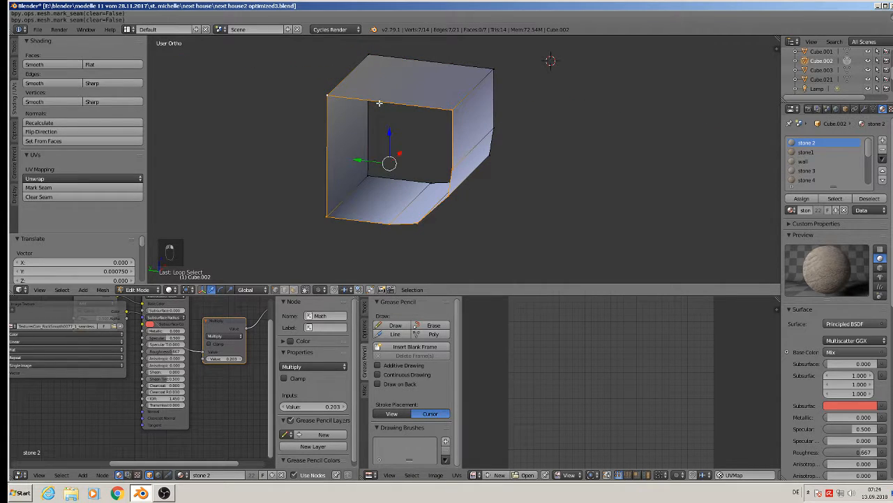
pyautogui.press('f')
pyautogui.press('a')
pyautogui.keyDown('alt'); pyautogui.rightClick(442, 70); pyautogui.keyUp('alt')
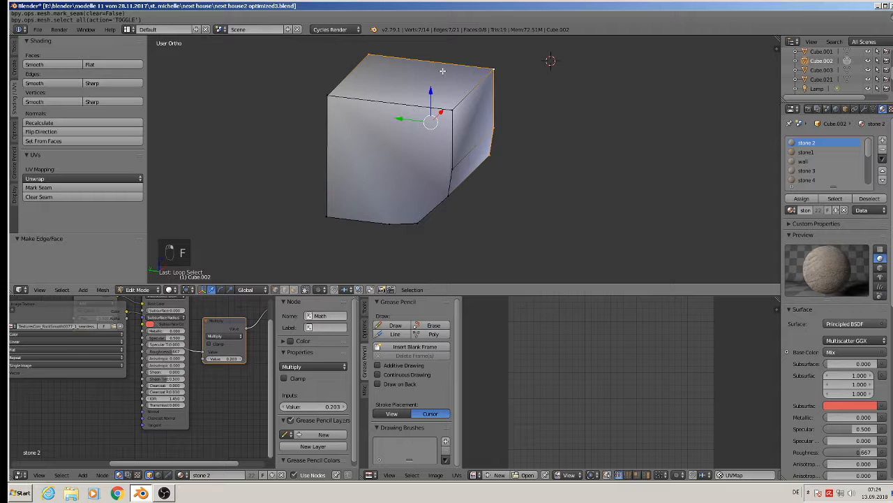
pyautogui.press('f')
pyautogui.press('Tab')
pyautogui.moveTo(442, 71); pyautogui.dragTo(500, 127, button='middle')
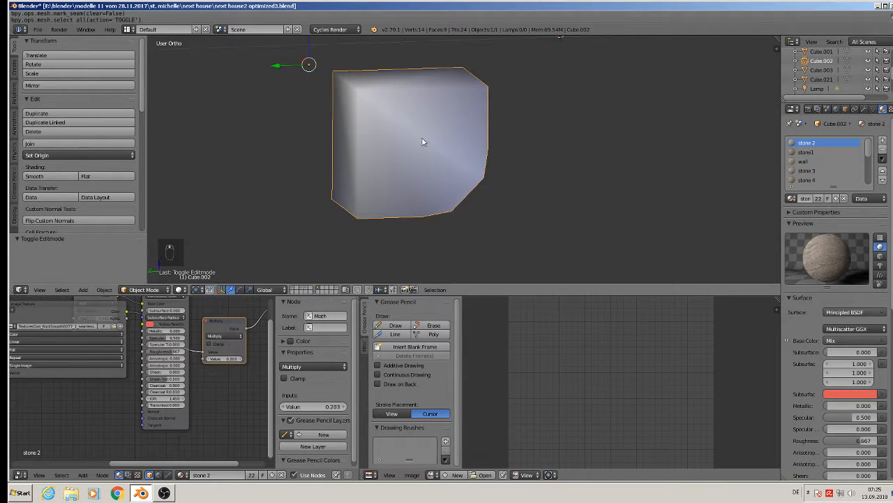
# Step: Delete the block's flat rear face using Only Faces, keeping its edges
pyautogui.press('Tab')
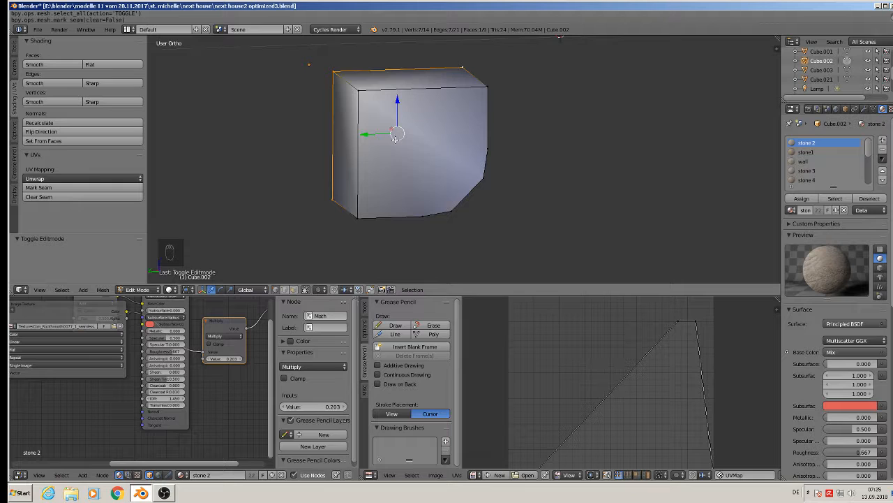
pyautogui.click(293, 289)
pyautogui.rightClick(365, 139)
pyautogui.press('x')
pyautogui.click(337, 175)
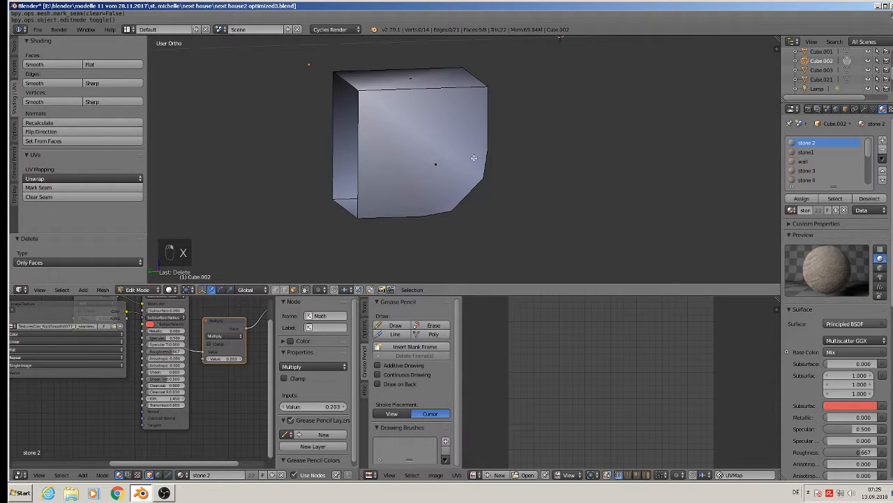
pyautogui.scroll(-3, 404, 142)
pyautogui.scroll(2, 404, 142)
pyautogui.moveTo(404, 142); pyautogui.dragTo(369, 145, button='middle')
# Step: Return to Object Mode and apply the block's rotation and scale
pyautogui.press('Tab')
pyautogui.scroll(-3, 464, 176)
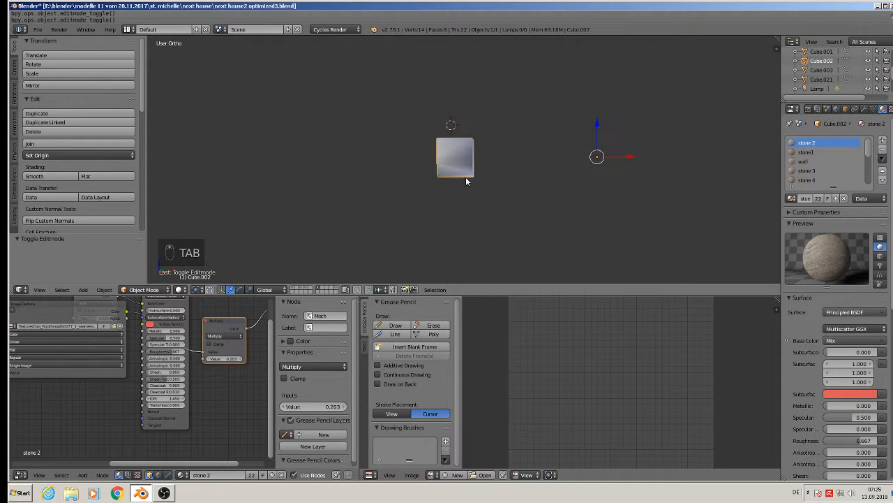
pyautogui.click(104, 289)
pyautogui.moveTo(139, 221)
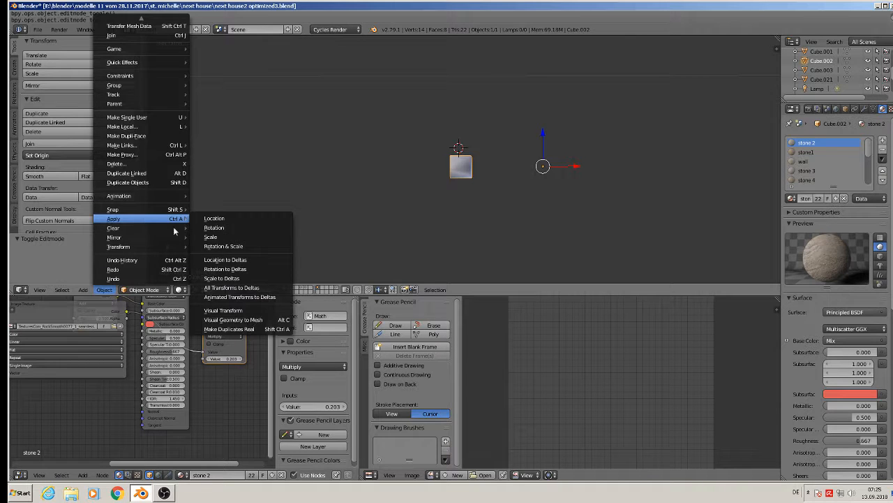
pyautogui.click(224, 247)
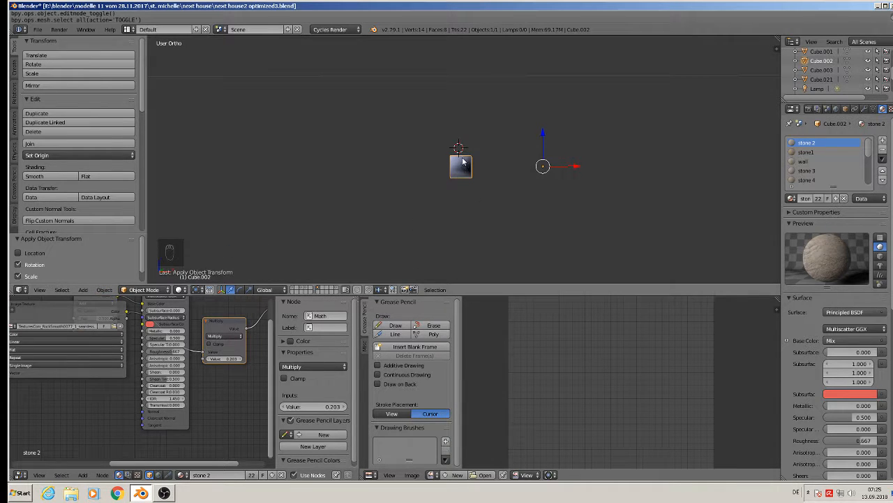
# Step: Recalculate the normals of all the block's faces and return to Object Mode
pyautogui.press('Tab')
pyautogui.press('a')
pyautogui.press('a')
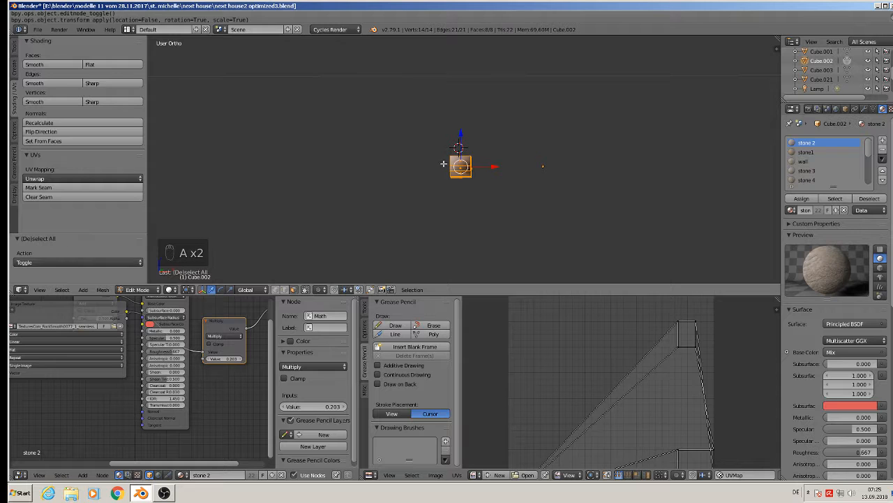
pyautogui.click(40, 122)
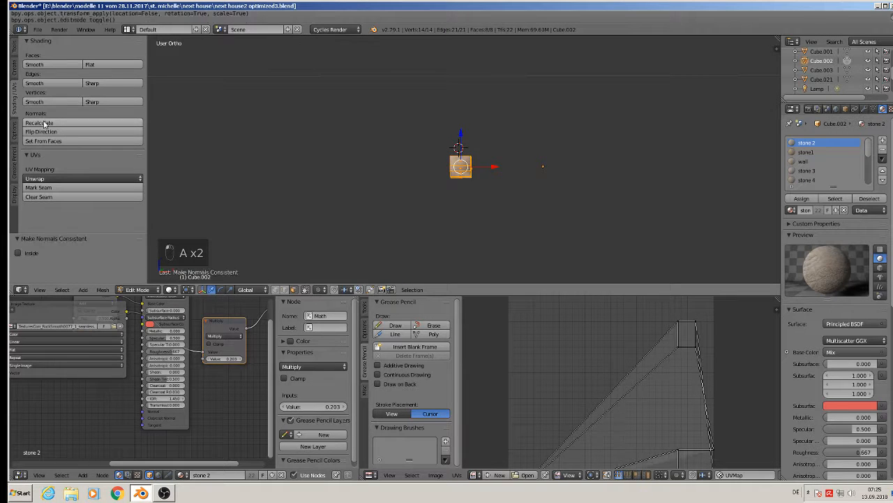
pyautogui.scroll(4, 430, 184)
pyautogui.press('a')
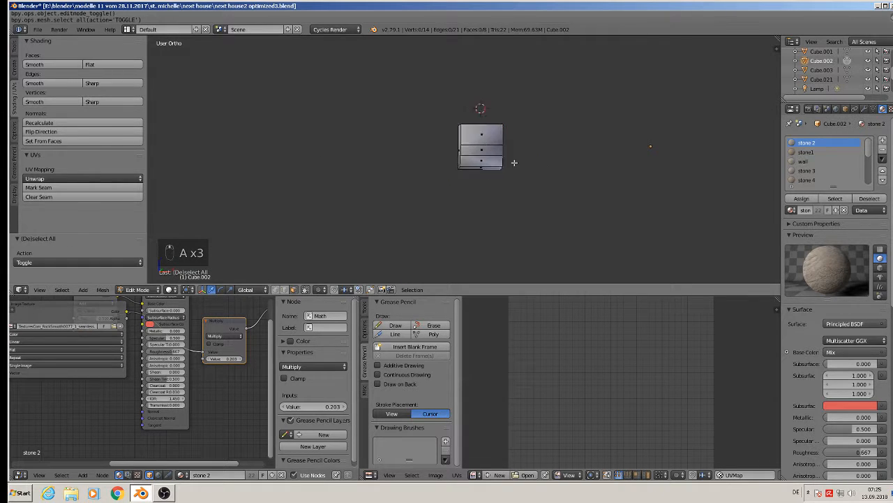
pyautogui.press('Tab')
pyautogui.scroll(2, 510, 164)
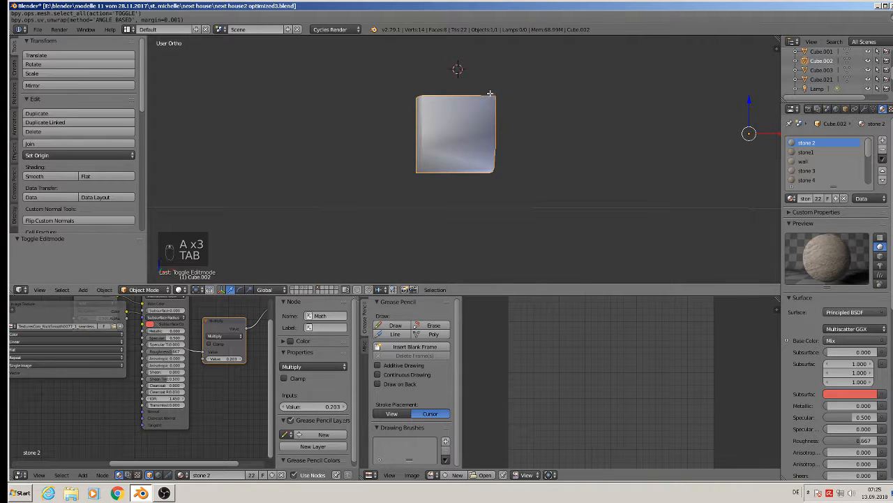
# Step: Apply flat shading to the block's upper front face, bottom face and both side faces
pyautogui.press('Tab')
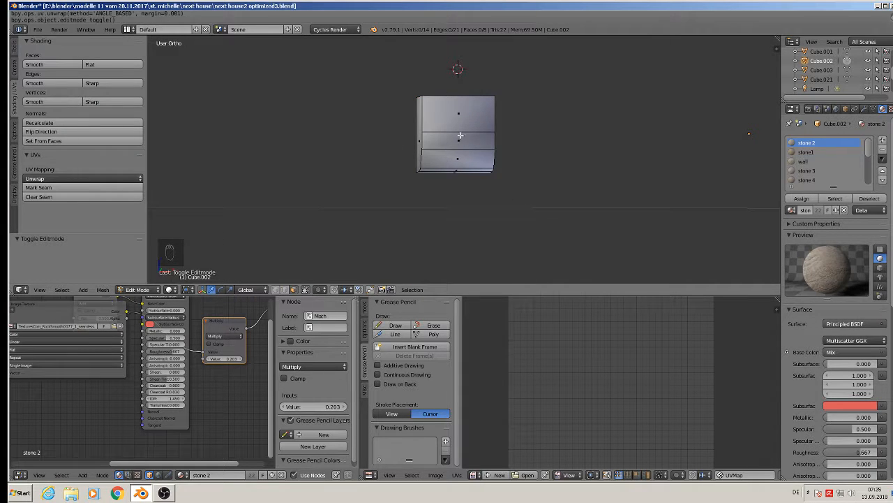
pyautogui.rightClick(462, 114)
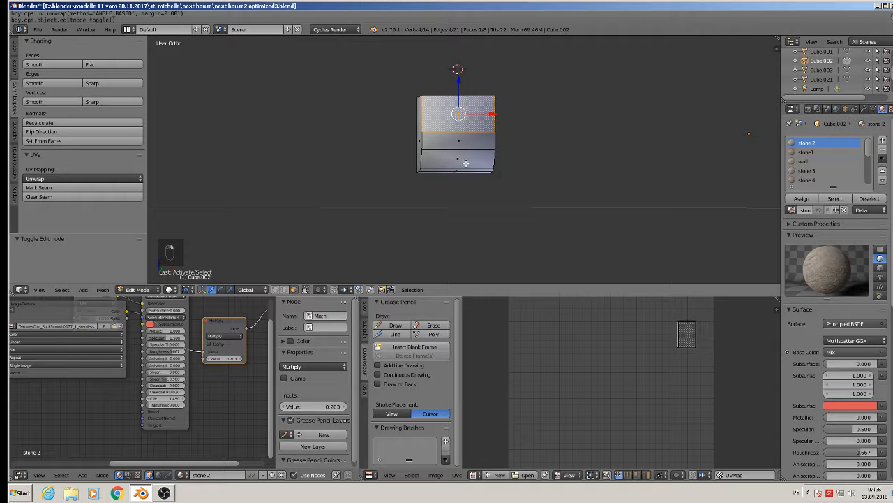
pyautogui.moveTo(466, 163); pyautogui.dragTo(495, 116, button='middle')
pyautogui.moveTo(462, 182); pyautogui.dragTo(481, 136, button='middle')
pyautogui.keyDown('shift'); pyautogui.rightClick(408, 183); pyautogui.keyUp('shift')
pyautogui.keyDown('shift'); pyautogui.rightClick(399, 155); pyautogui.keyUp('shift')
pyautogui.keyDown('shift'); pyautogui.rightClick(471, 158); pyautogui.keyUp('shift')
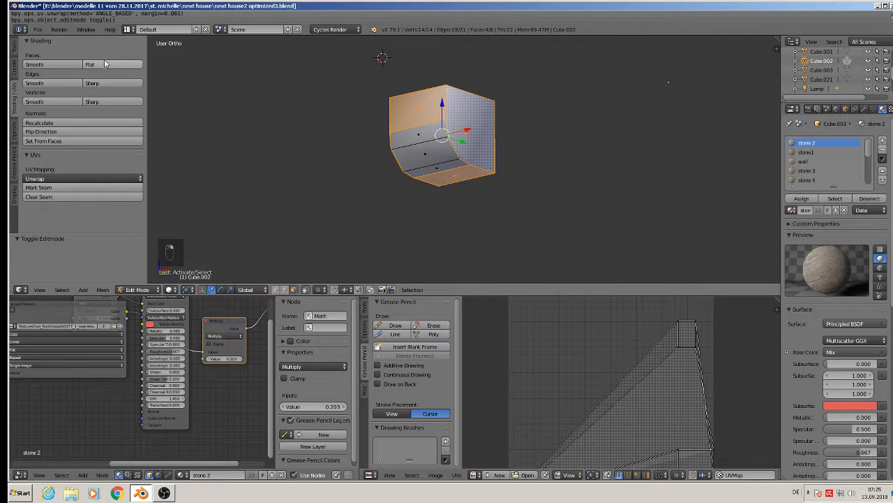
pyautogui.click(105, 64)
pyautogui.press('Tab')
pyautogui.moveTo(293, 150)
pyautogui.mouseDown(button='middle')
pyautogui.moveTo(322, 167)
pyautogui.moveTo(451, 155)
pyautogui.mouseUp(button='middle')
pyautogui.moveTo(510, 223); pyautogui.dragTo(562, 215, button='middle')
# Step: Set the block's upper front face and bottom face back to smooth shading
pyautogui.press('Tab')
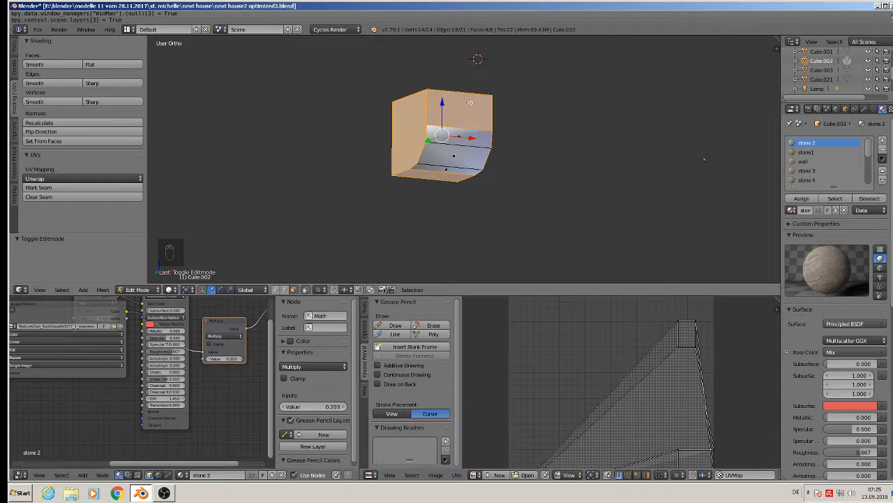
pyautogui.press('Tab')
pyautogui.press('a')
pyautogui.scroll(-4, 458, 182)
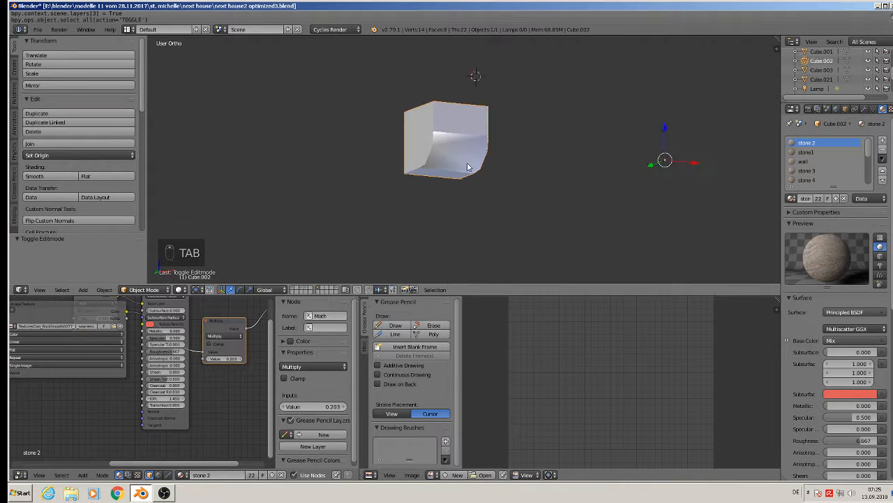
pyautogui.press('Tab')
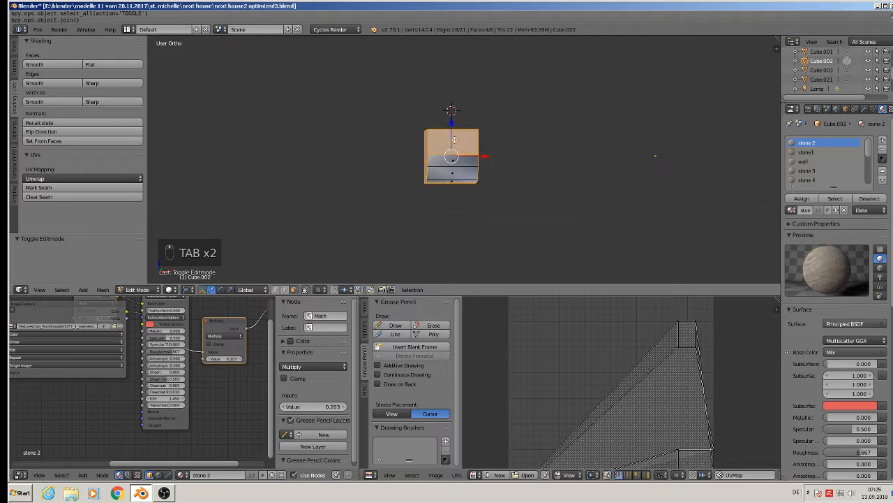
pyautogui.rightClick(452, 143)
pyautogui.moveTo(447, 196); pyautogui.dragTo(448, 203, button='middle')
pyautogui.keyDown('shift'); pyautogui.rightClick(446, 195); pyautogui.keyUp('shift')
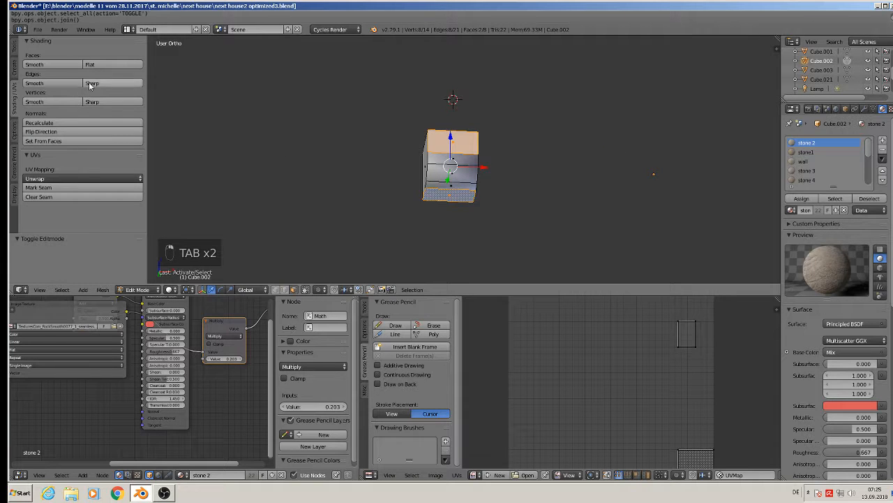
pyautogui.click(47, 67)
pyautogui.press('a')
pyautogui.moveTo(368, 209); pyautogui.dragTo(401, 214, button='middle')
pyautogui.press('Tab')
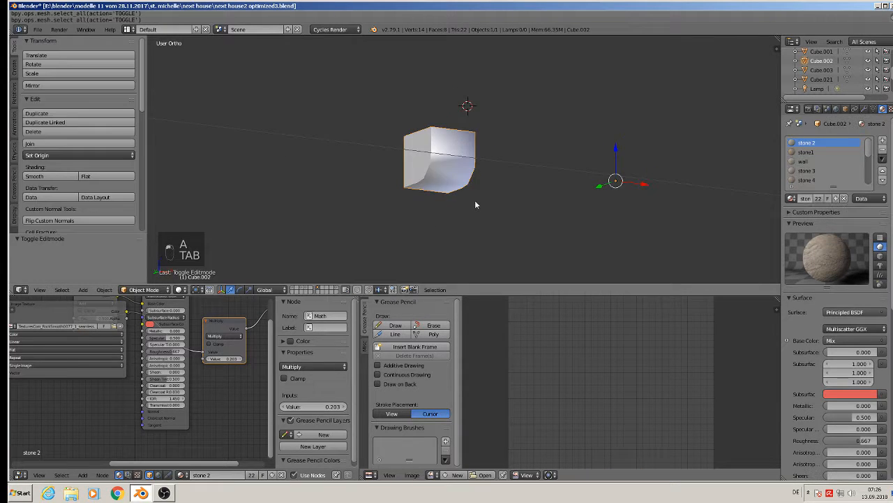
# Step: Move the finished low-poly block to layer 3 and show that layer
pyautogui.moveTo(475, 202); pyautogui.dragTo(461, 221, button='middle')
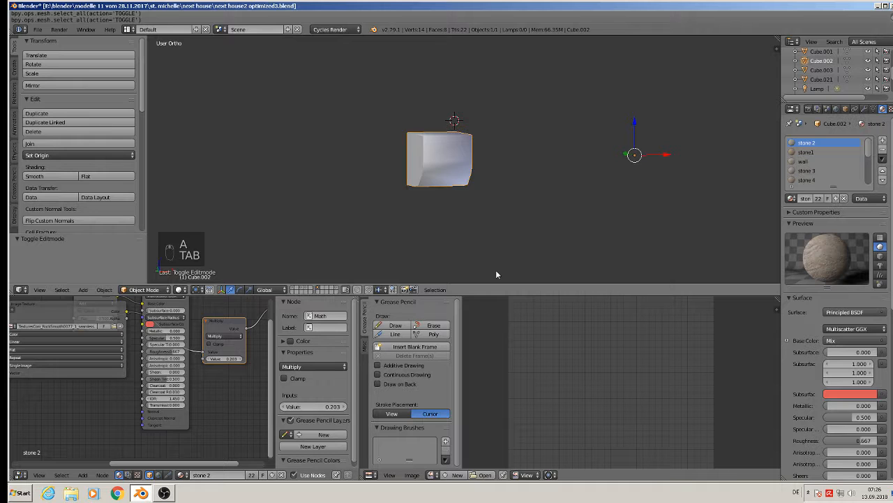
pyautogui.scroll(-5, 489, 209)
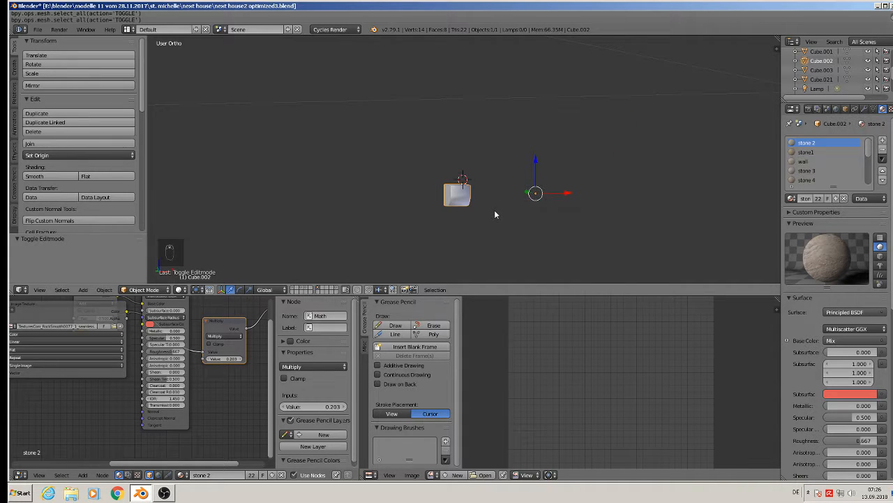
pyautogui.press('m')
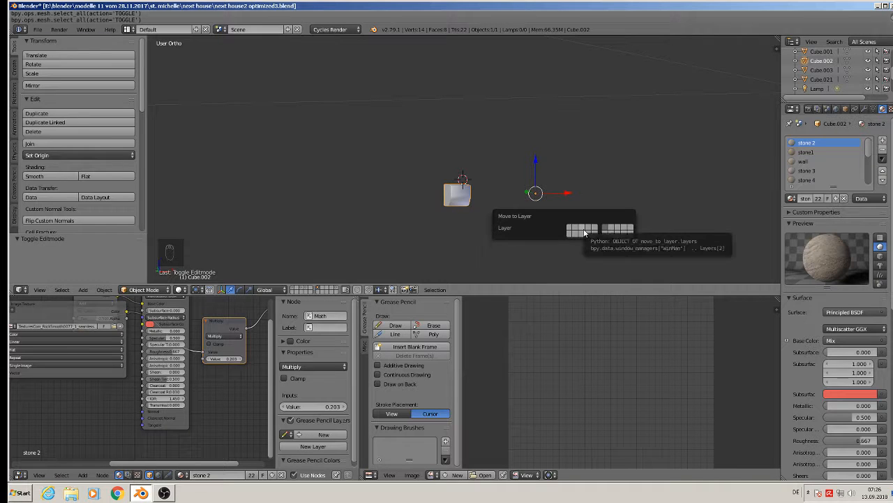
pyautogui.click(585, 231)
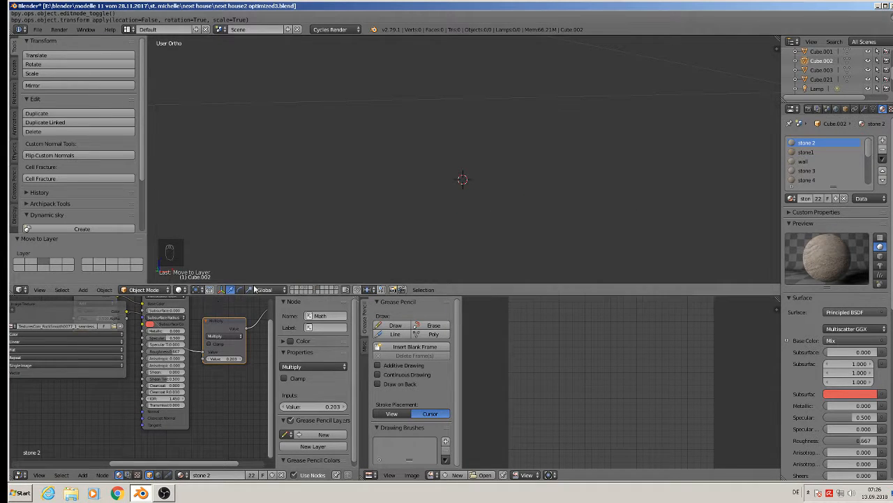
pyautogui.click(302, 289)
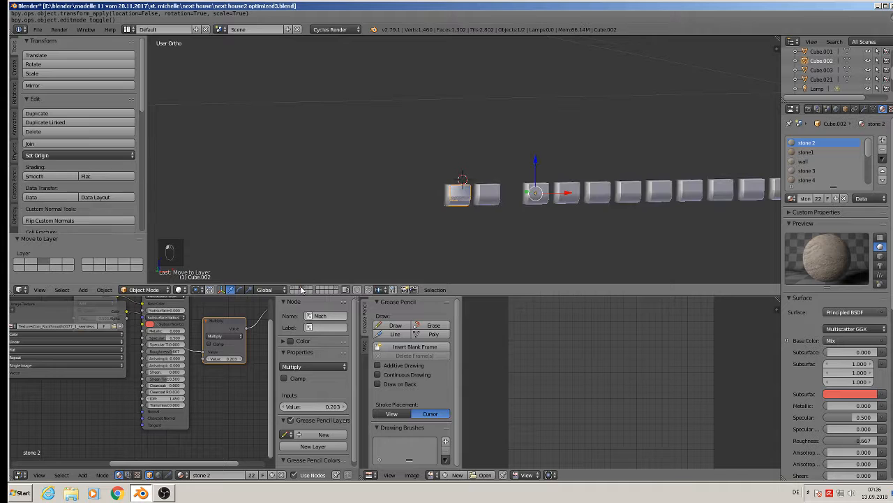
# Step: Apply rotation and scale to the low-poly block among the original row of stones
pyautogui.scroll(3, 414, 216)
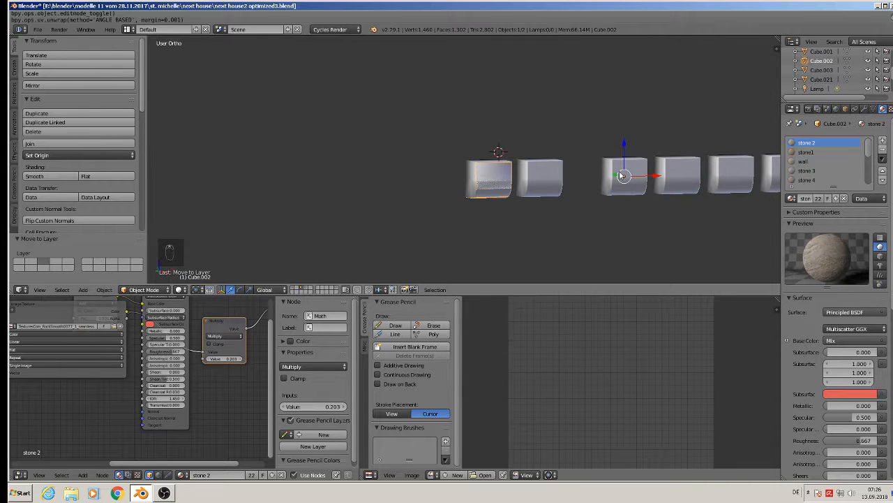
pyautogui.keyDown('shift'); pyautogui.moveTo(633, 204); pyautogui.dragTo(380, 175, button='middle'); pyautogui.keyUp('shift')
pyautogui.scroll(-5, 383, 182)
pyautogui.scroll(5, 388, 186)
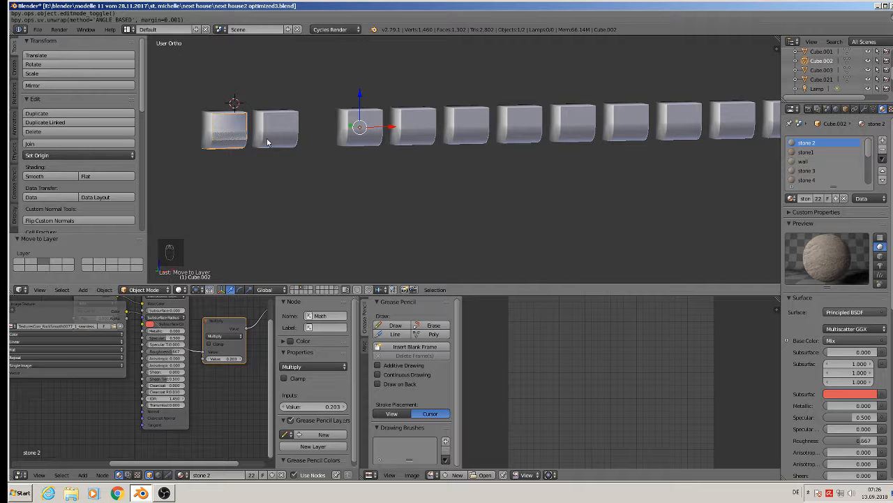
pyautogui.click(104, 289)
pyautogui.moveTo(140, 217)
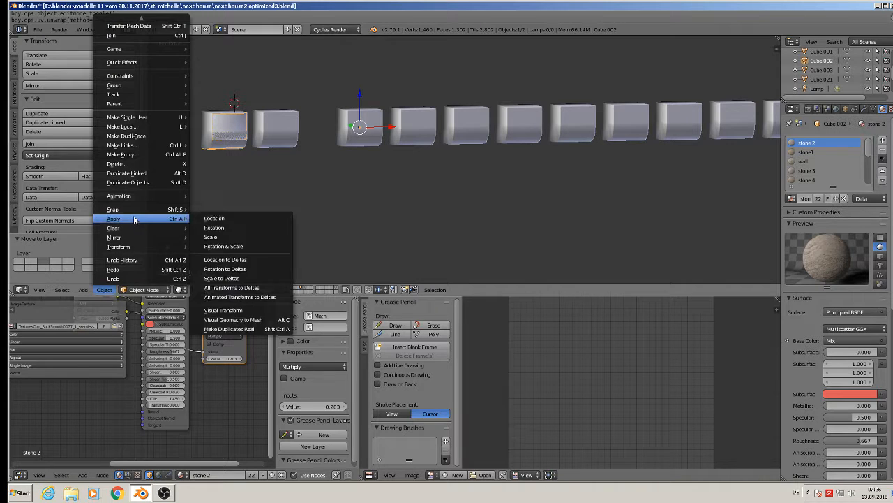
pyautogui.click(245, 246)
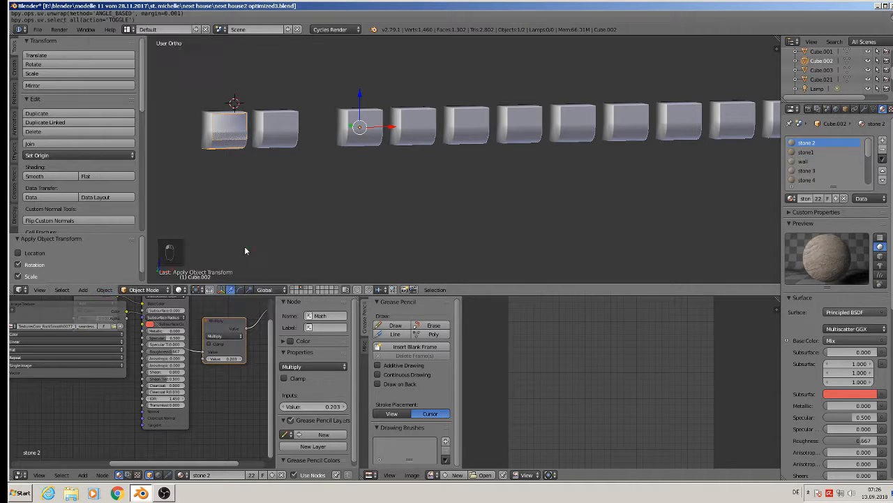
# Step: Set the low-poly block's origin to its geometry and place a duplicate of it over the second original stone
pyautogui.click(61, 154)
pyautogui.click(81, 177)
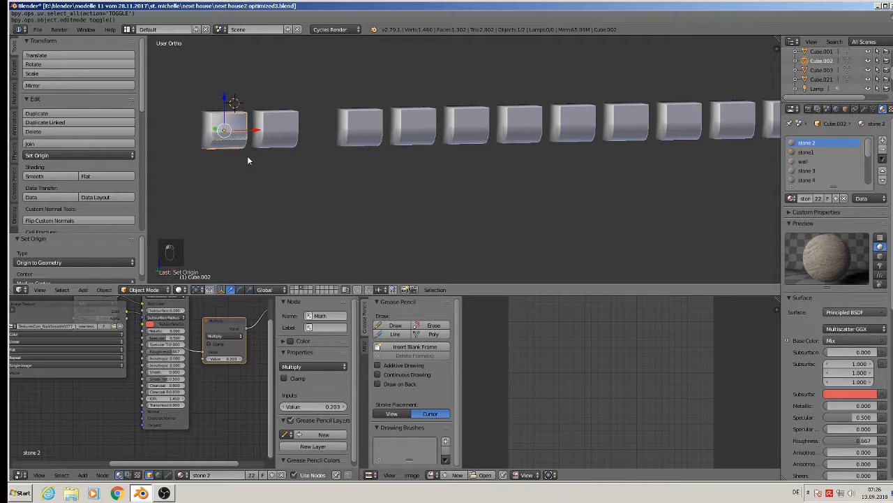
pyautogui.press('KP_1')
pyautogui.hotkey('shift', 'd')
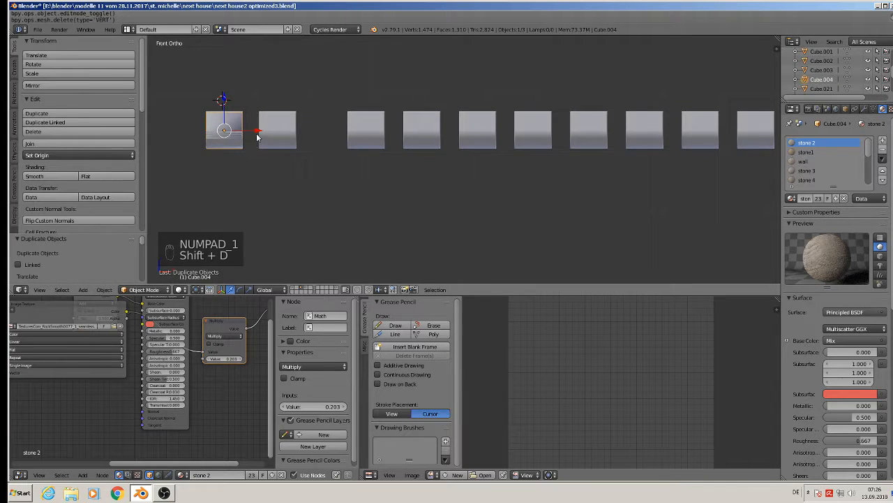
pyautogui.click(310, 141)
# Step: Duplicate the block again and move the copy along X onto the first stone after the gap
pyautogui.hotkey('shift', 'd')
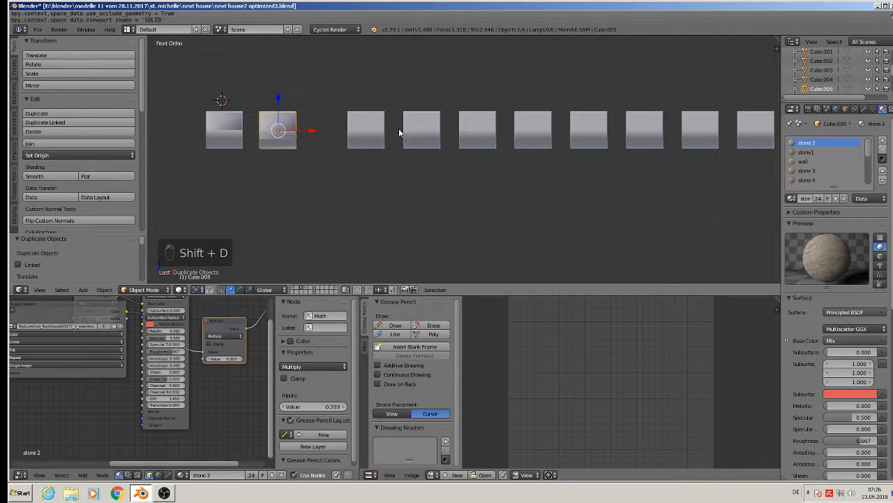
pyautogui.click(345, 133)
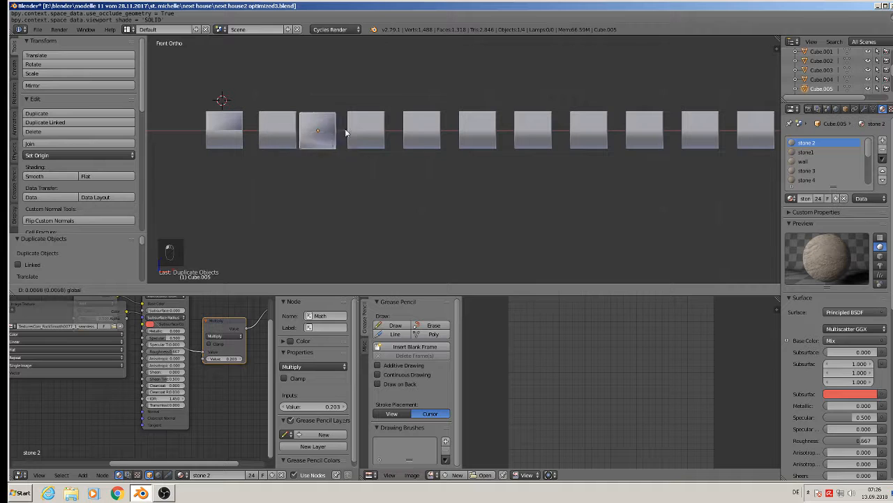
pyautogui.click(391, 142)
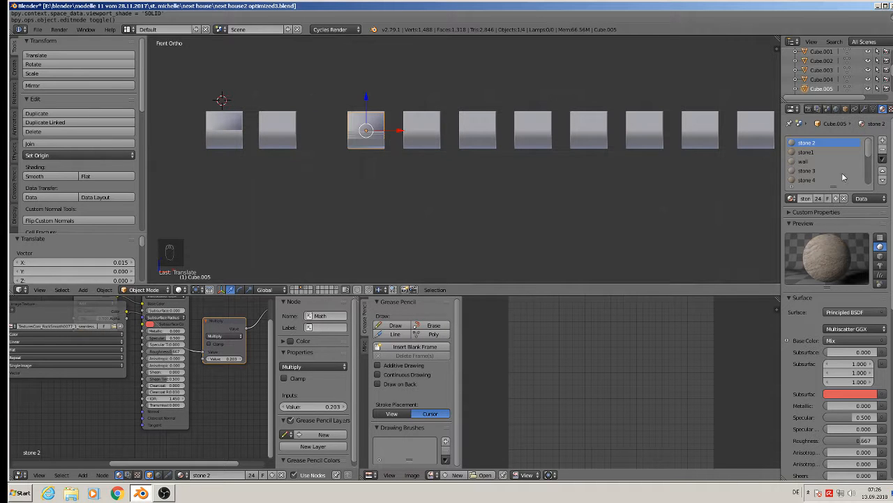
# Step: Add an Array modifier to the third low-poly block with a fixed count of 29
pyautogui.scroll(-3, 441, 240)
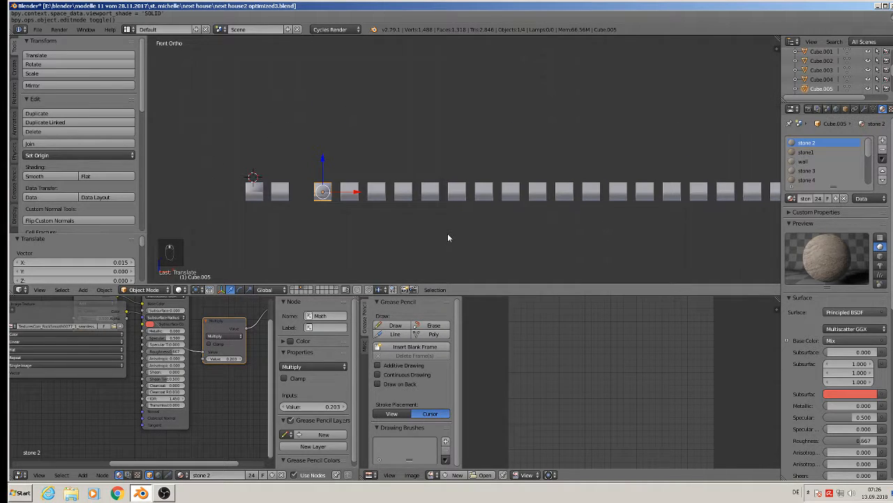
pyautogui.scroll(-3, 447, 233)
pyautogui.scroll(1, 401, 211)
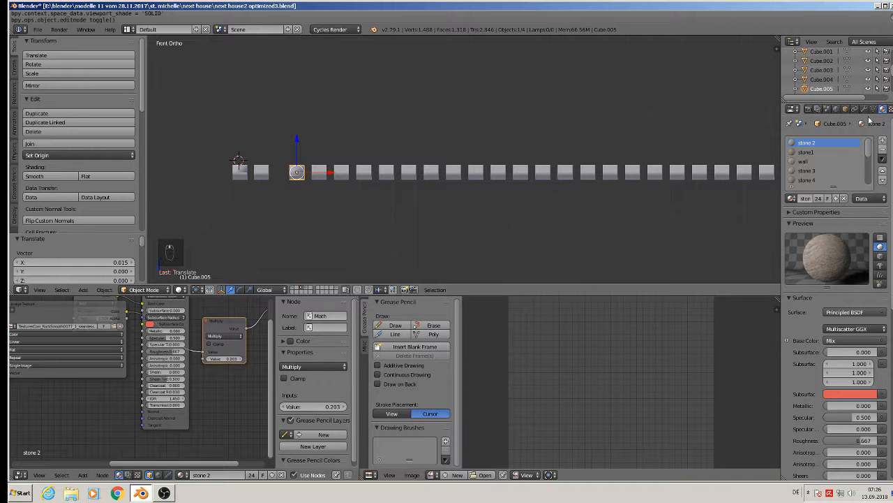
pyautogui.click(865, 110)
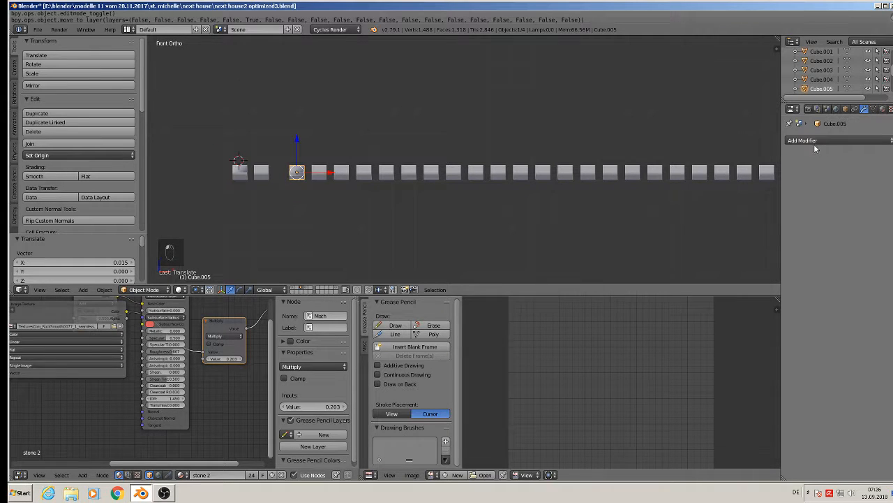
pyautogui.click(809, 143)
pyautogui.click(722, 164)
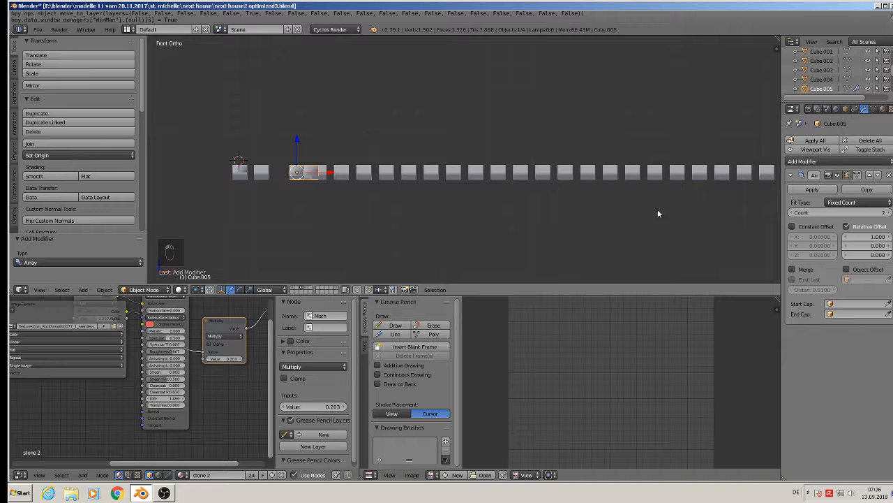
pyautogui.scroll(1, 698, 209)
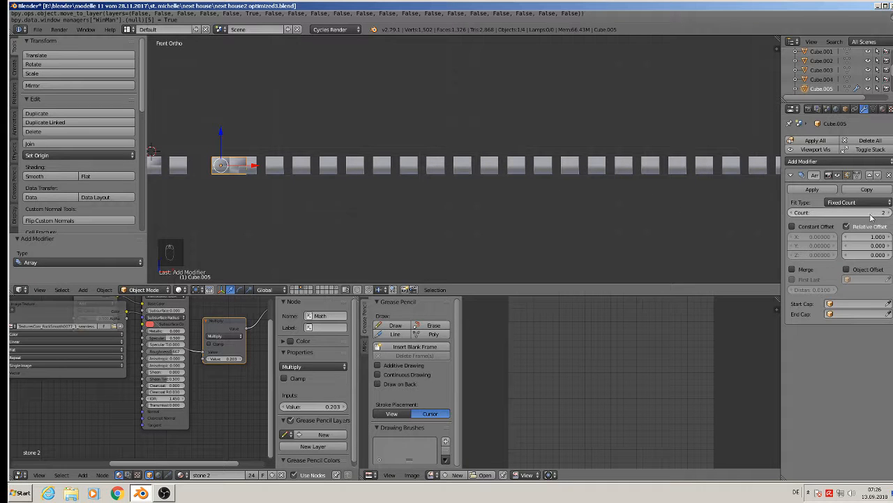
pyautogui.scroll(-3, 614, 244)
pyautogui.moveTo(831, 212); pyautogui.dragTo(880, 212)
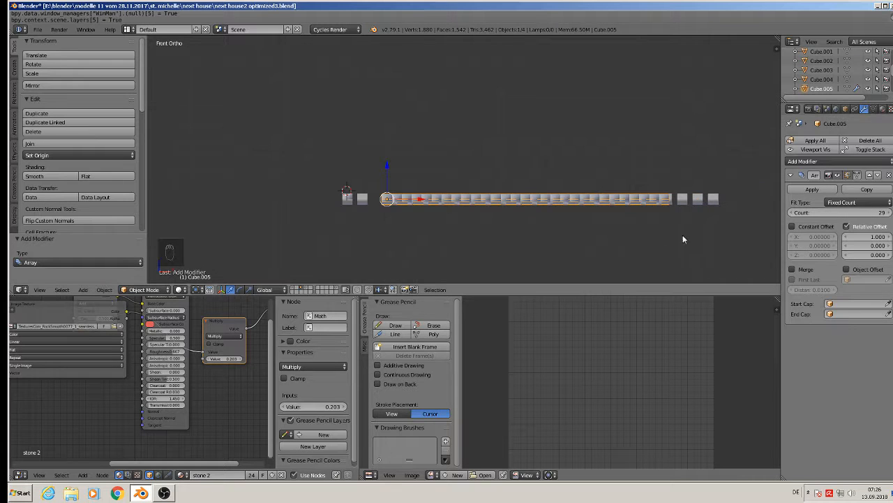
# Step: Try relative X offsets of 1.6 and 1.5 for the array against the original stones' spacing
pyautogui.scroll(3, 643, 241)
pyautogui.keyDown('shift'); pyautogui.moveTo(360, 234); pyautogui.dragTo(534, 230, button='middle'); pyautogui.keyUp('shift')
pyautogui.scroll(7, 439, 208)
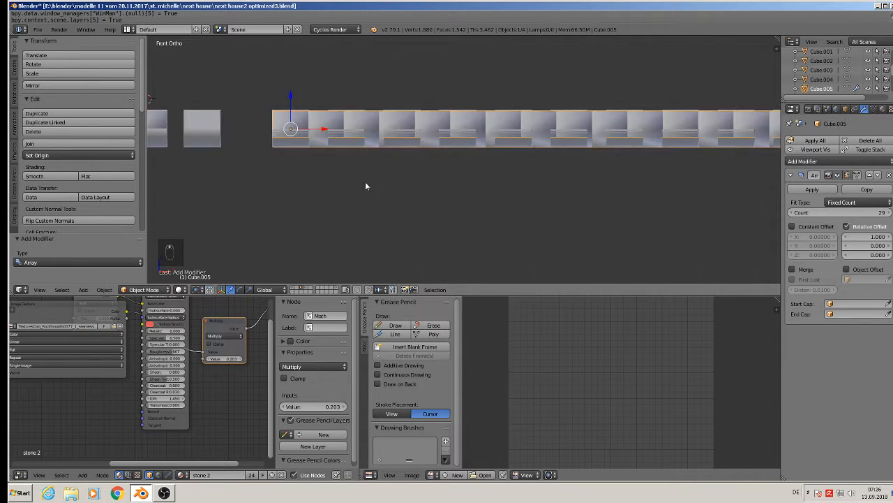
pyautogui.keyDown('shift'); pyautogui.moveTo(318, 125); pyautogui.dragTo(358, 211, button='middle'); pyautogui.keyUp('shift')
pyautogui.scroll(1, 357, 210)
pyautogui.scroll(1, 357, 213)
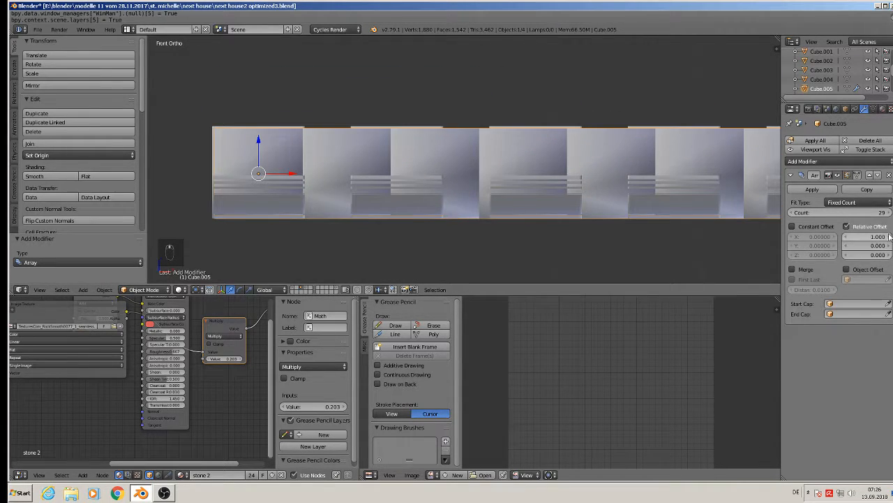
pyautogui.moveTo(890, 238); pyautogui.dragTo(892, 239)
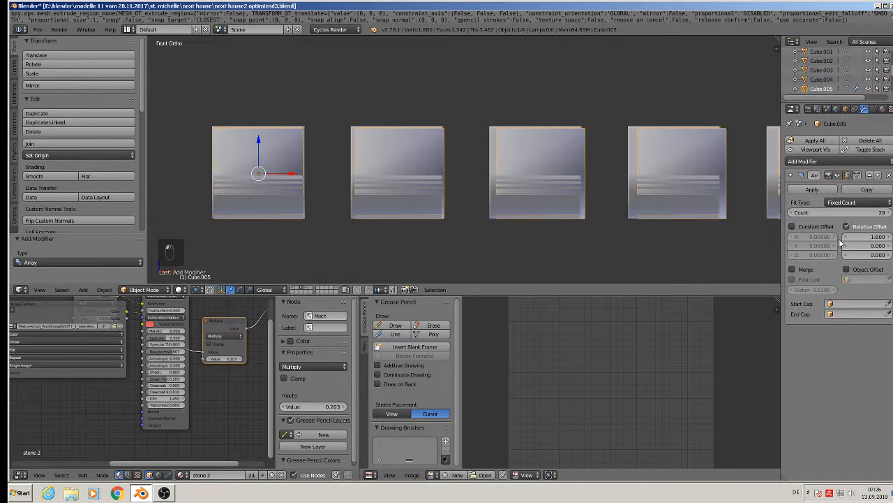
pyautogui.click(847, 238)
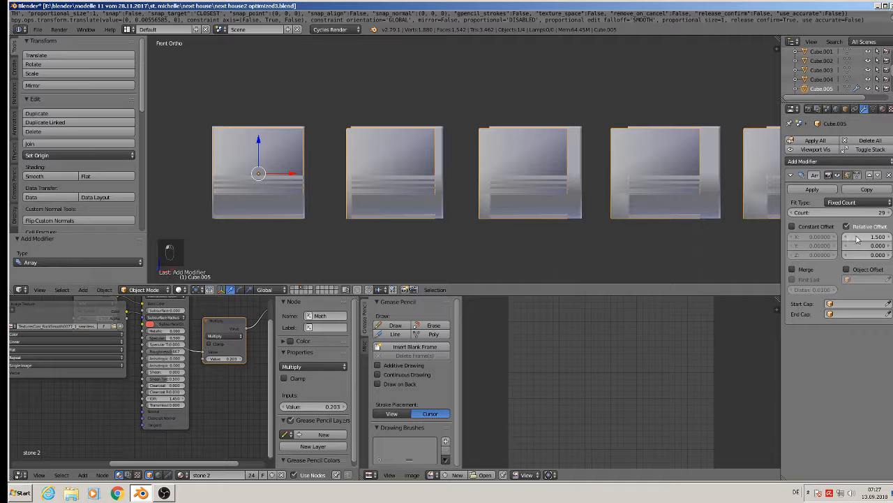
pyautogui.click(888, 237)
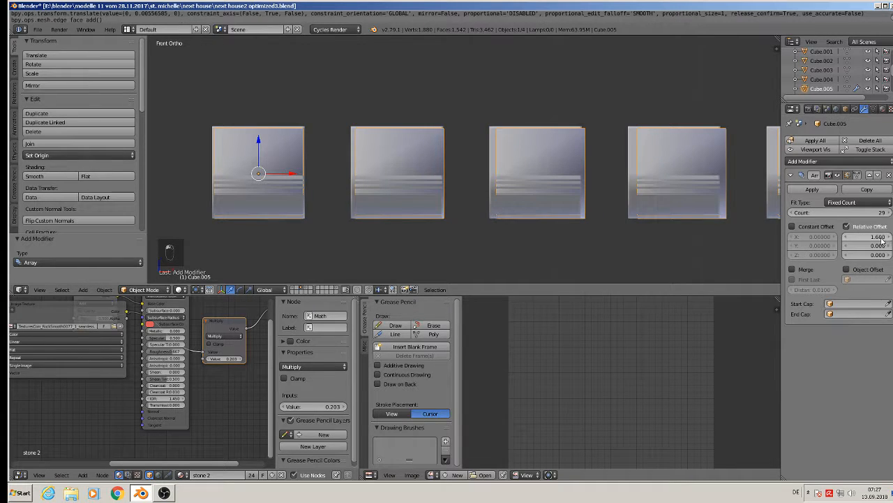
# Step: Try finer relative X offsets of 1.55 and 1.58 to match the array to the original stones
pyautogui.click(879, 238)
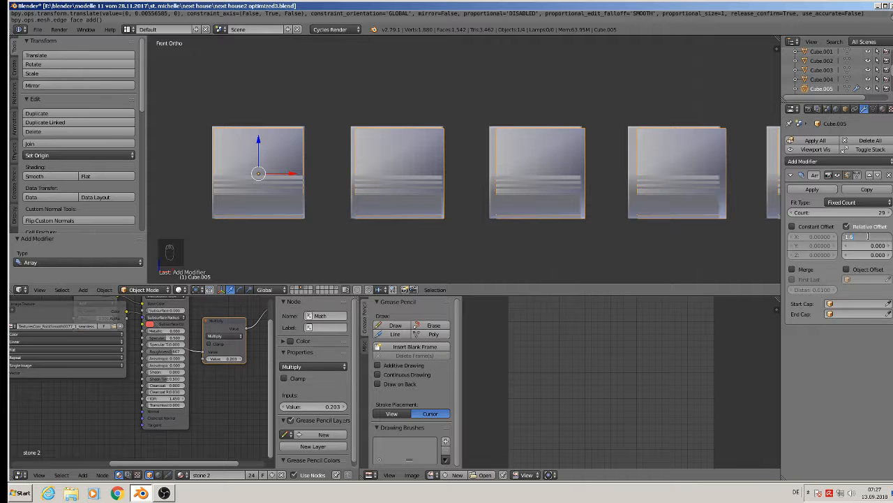
pyautogui.write('55')
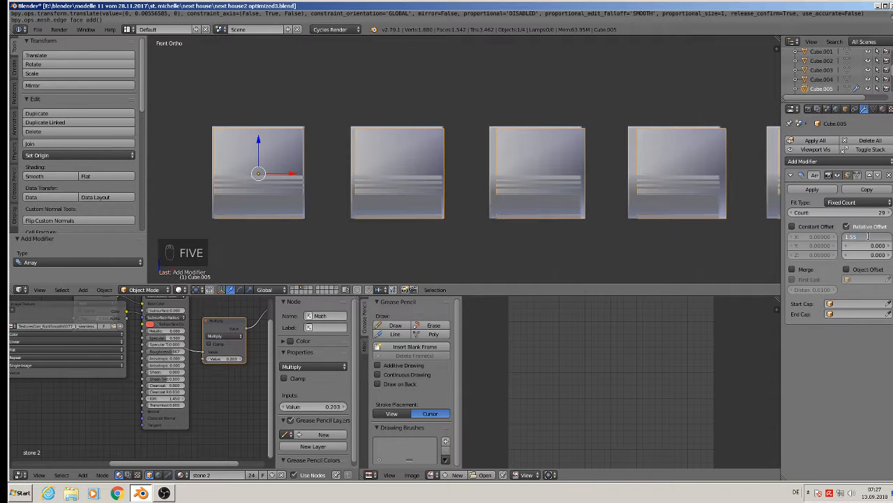
pyautogui.press('Return')
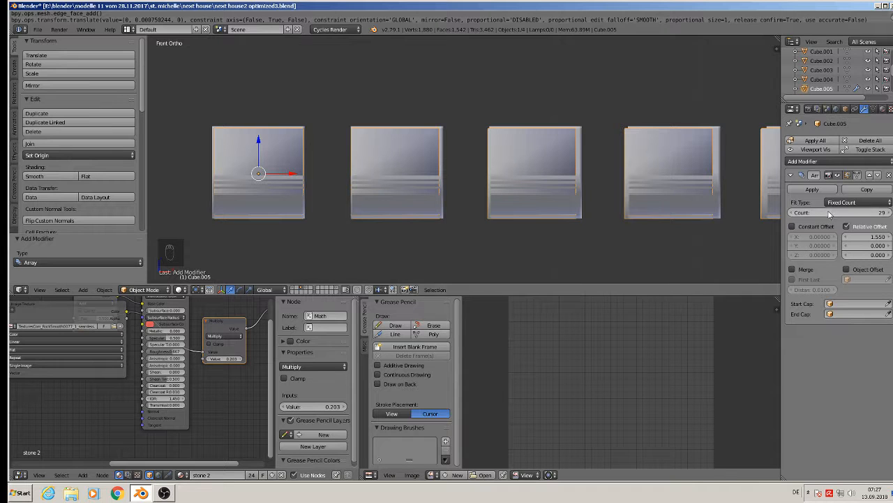
pyautogui.click(872, 237)
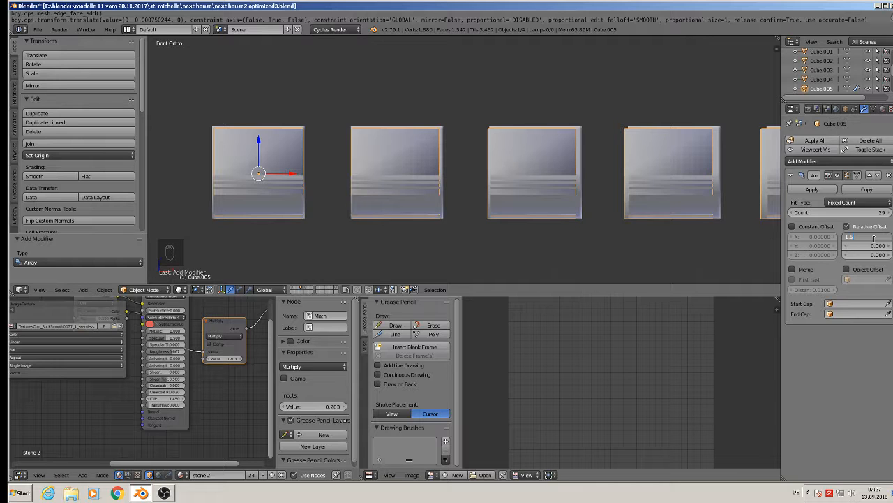
pyautogui.write('1.58')
pyautogui.press('Return')
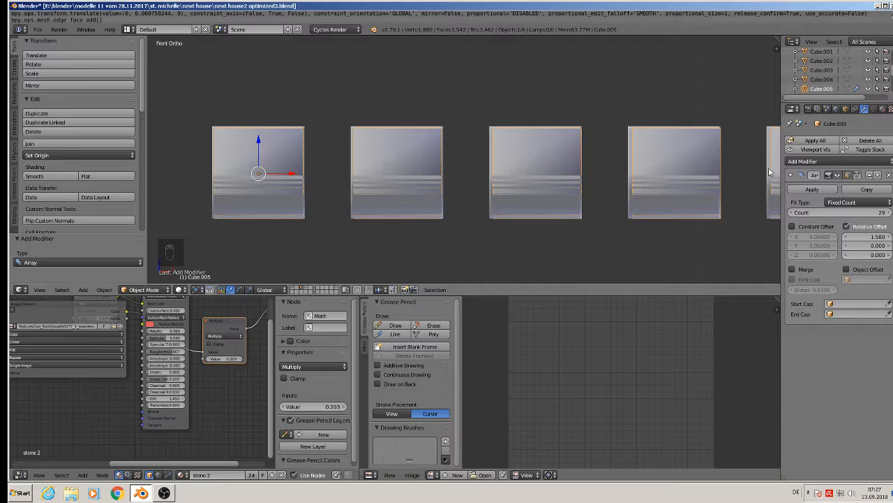
# Step: Set the array's relative X offset to 1.57
pyautogui.click(865, 236)
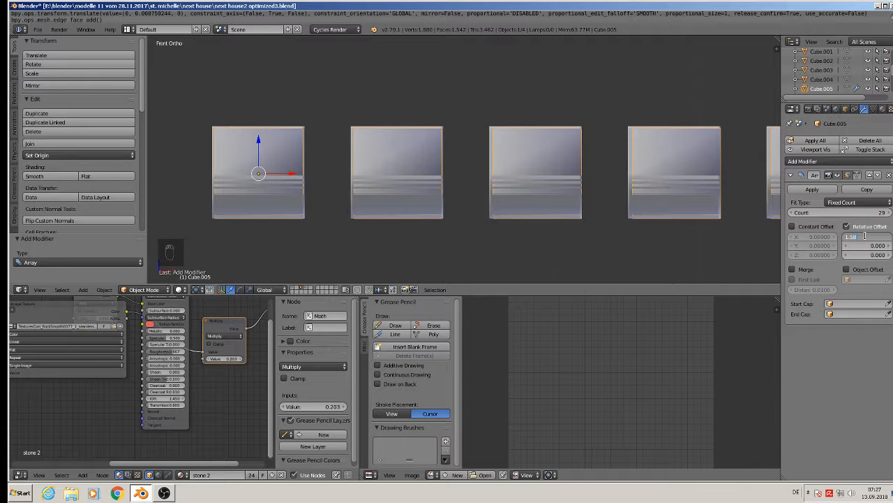
pyautogui.write('1.57')
pyautogui.press('Return')
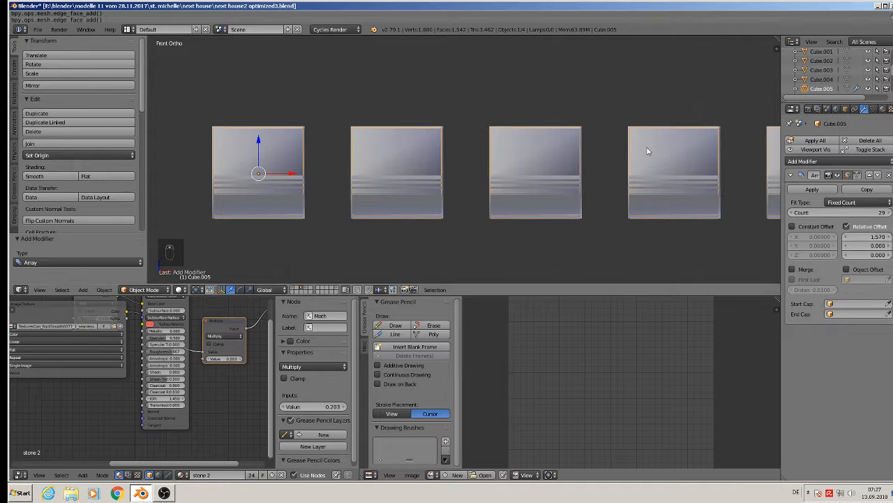
# Step: Reduce the array's count to 22 so that it ends at the last original stone
pyautogui.scroll(-7, 644, 149)
pyautogui.keyDown('shift'); pyautogui.moveTo(612, 194); pyautogui.dragTo(442, 203, button='middle'); pyautogui.keyUp('shift')
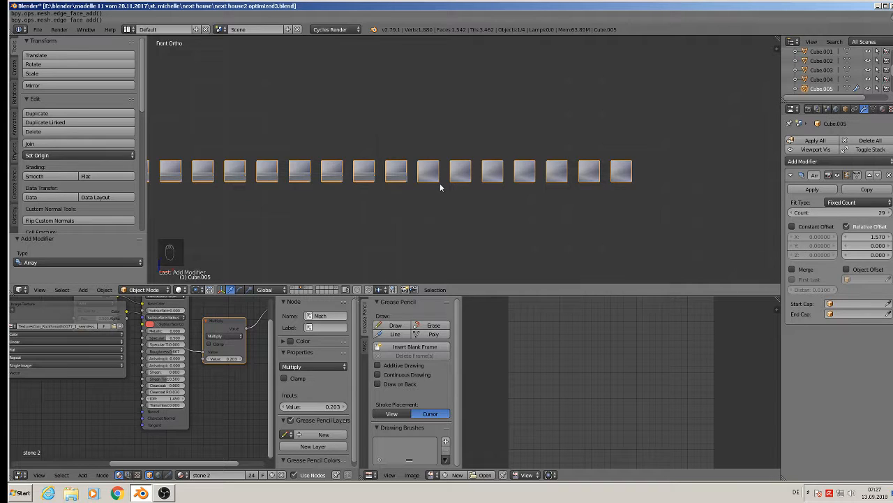
pyautogui.click(800, 214)
pyautogui.moveTo(800, 214); pyautogui.dragTo(752, 213)
pyautogui.click(888, 215)
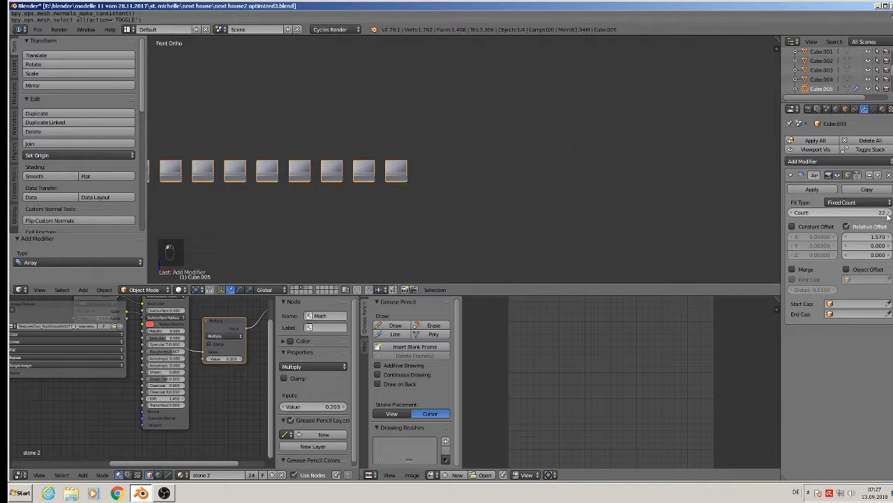
pyautogui.scroll(-4, 348, 192)
pyautogui.keyDown('shift'); pyautogui.moveTo(348, 193); pyautogui.dragTo(663, 144, button='middle'); pyautogui.keyUp('shift')
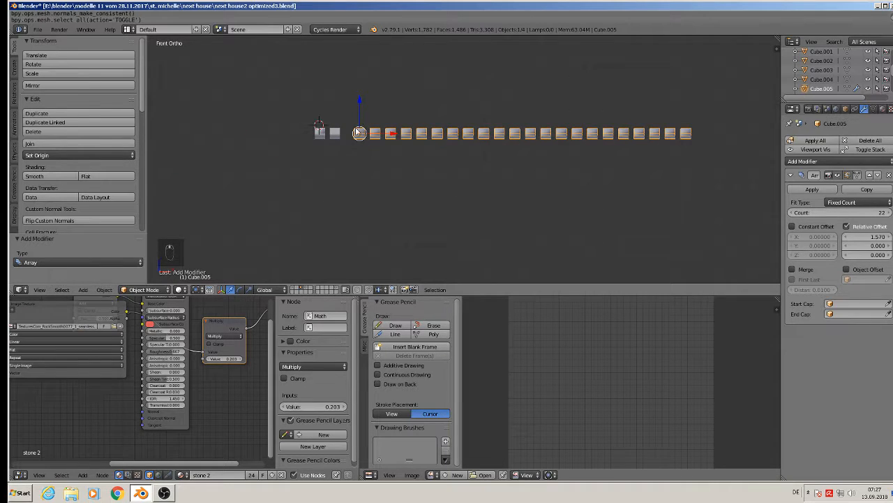
# Step: Apply the Array modifier and move the resulting row of blocks to layer 4
pyautogui.click(813, 190)
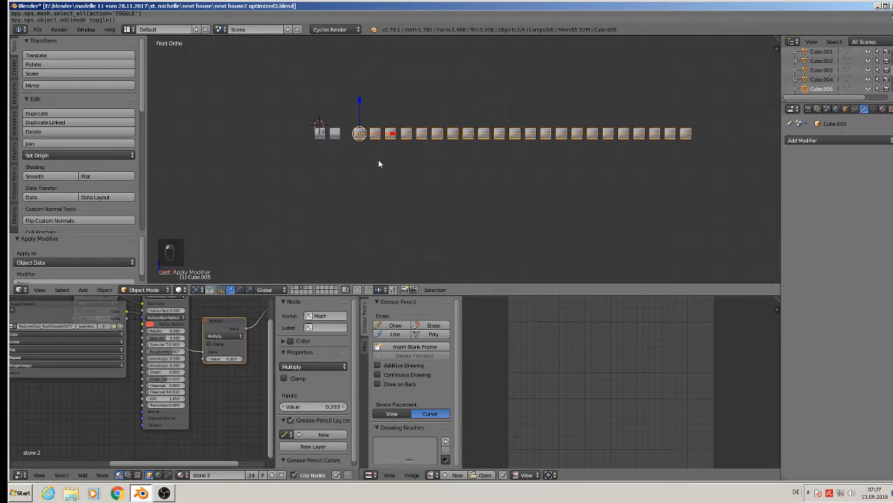
pyautogui.press('m')
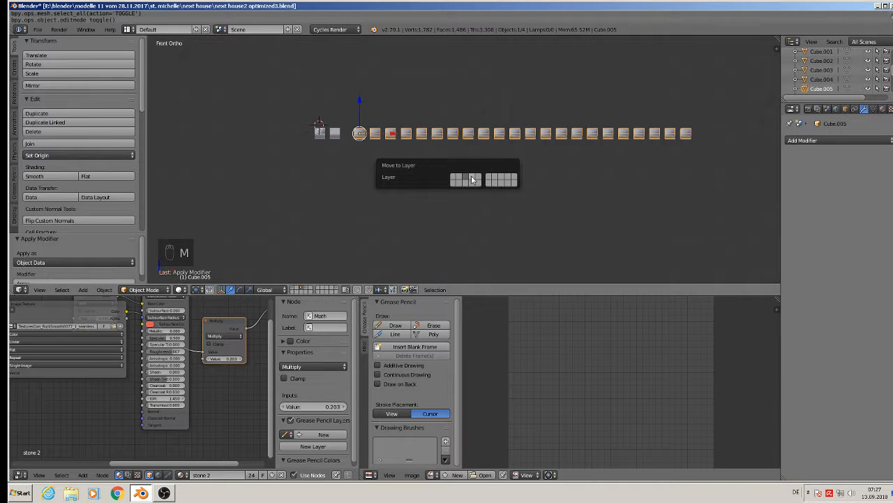
pyautogui.click(472, 180)
# Step: Move the first low-poly block at the start of the row to layer 2
pyautogui.scroll(4, 311, 140)
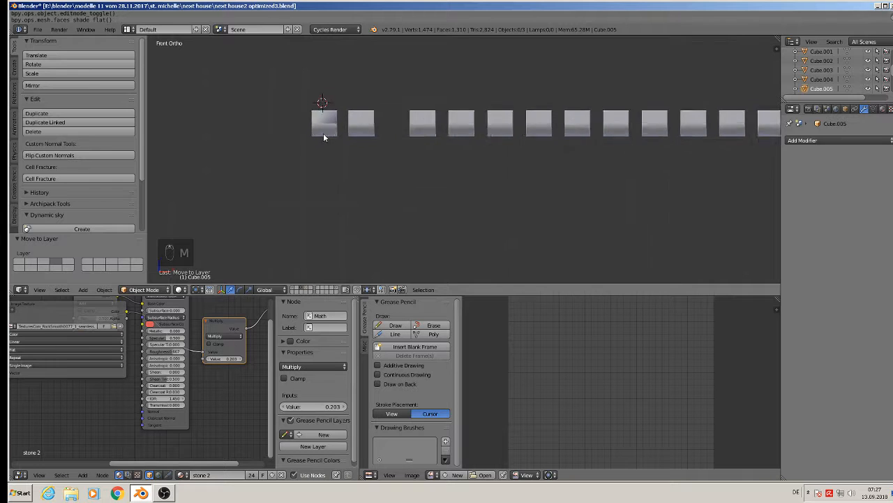
pyautogui.scroll(2, 324, 136)
pyautogui.rightClick(324, 117)
pyautogui.moveTo(325, 117)
pyautogui.mouseDown(button='middle')
pyautogui.moveTo(337, 153)
pyautogui.moveTo(324, 134)
pyautogui.mouseUp(button='middle')
pyautogui.press('m')
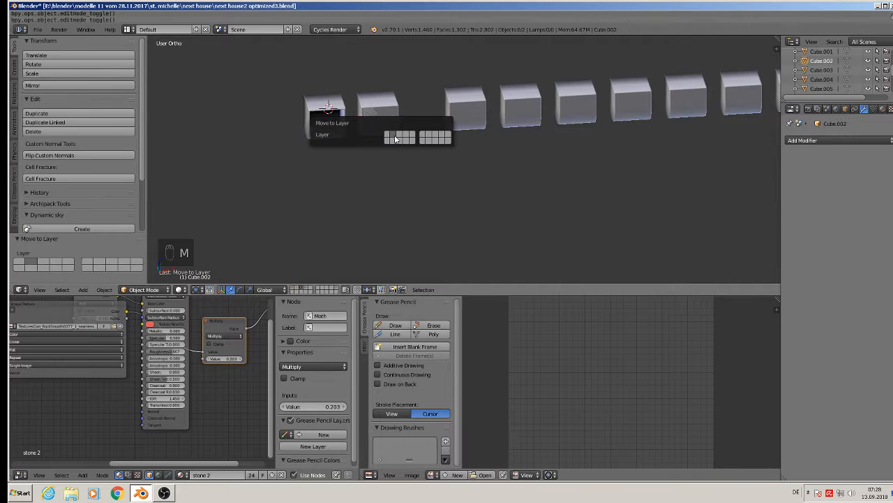
pyautogui.click(400, 139)
# Step: Delete the original detailed row of stones
pyautogui.moveTo(337, 182); pyautogui.dragTo(333, 86, button='middle')
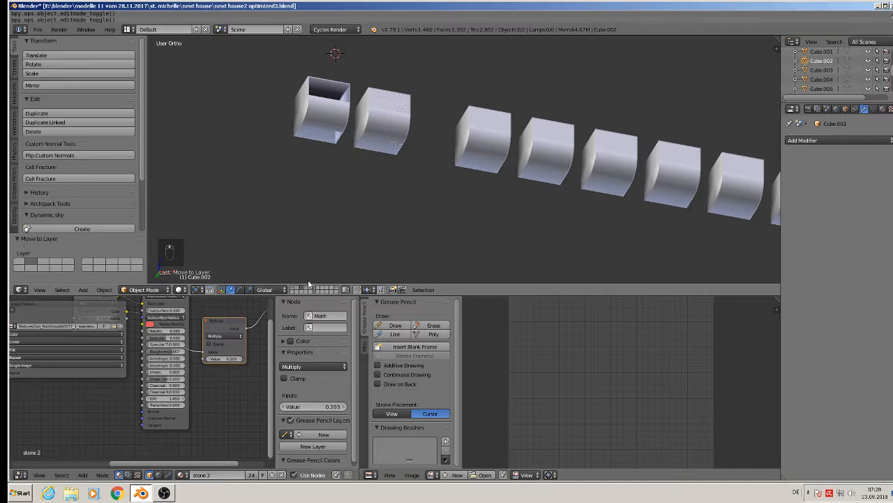
pyautogui.scroll(-6, 341, 251)
pyautogui.rightClick(475, 239)
pyautogui.press('x')
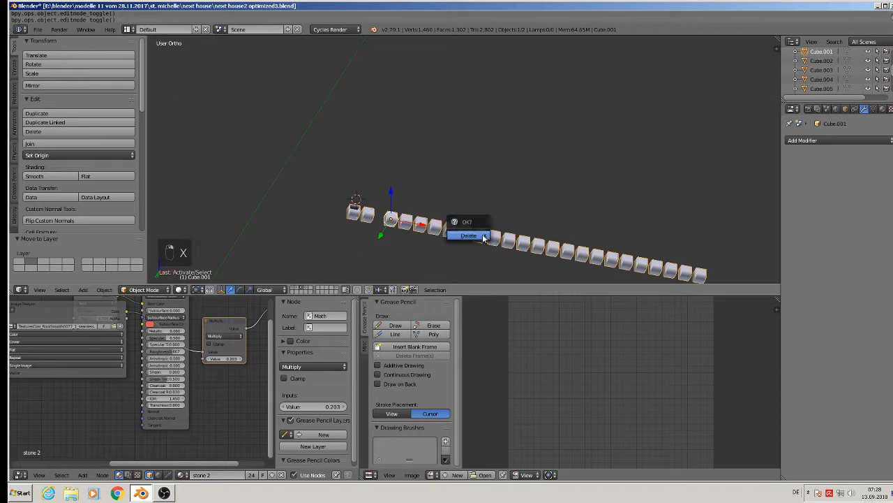
pyautogui.click(483, 236)
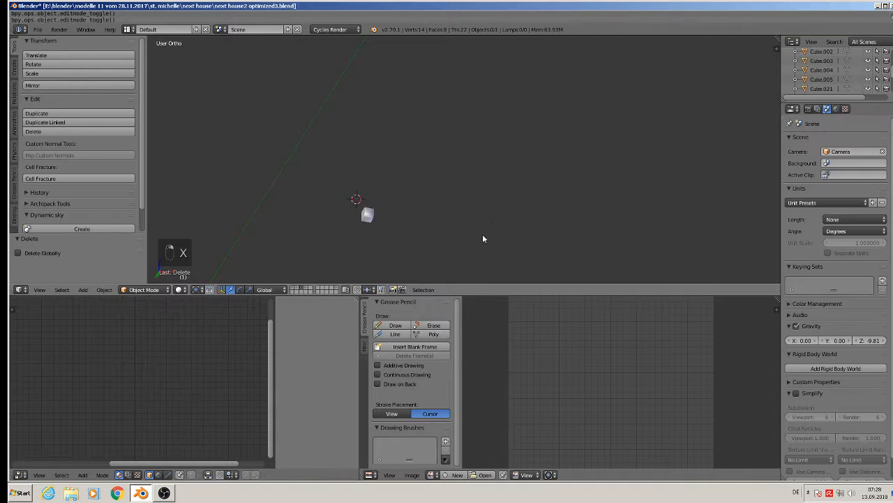
# Step: Move the remaining single low-poly block to layer 4, where the house and the row of blocks are
pyautogui.rightClick(373, 218)
pyautogui.press('KP_Decimal')
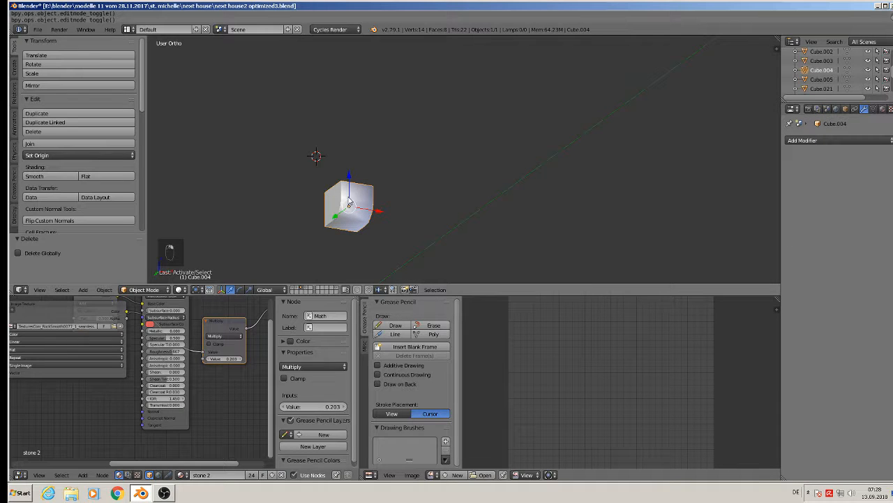
pyautogui.press('m')
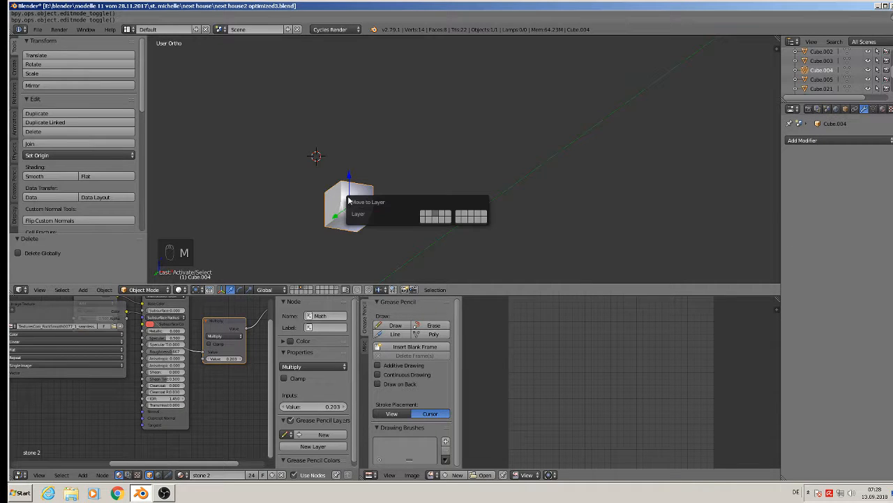
pyautogui.click(441, 213)
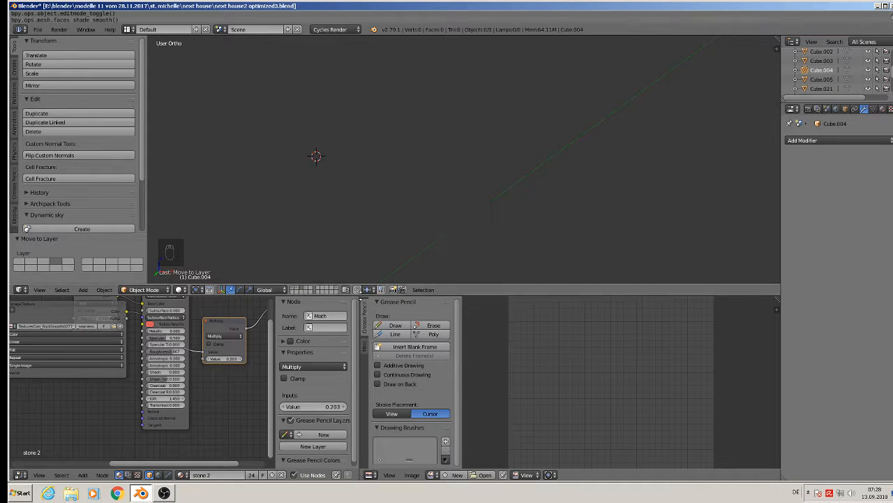
# Step: Show layer 4 and recalculate the normals of the whole house mesh
pyautogui.click(307, 290)
pyautogui.scroll(-2, 353, 229)
pyautogui.scroll(-3, 367, 212)
pyautogui.keyDown('shift'); pyautogui.moveTo(390, 208); pyautogui.dragTo(381, 105, button='middle'); pyautogui.keyUp('shift')
pyautogui.rightClick(346, 103)
pyautogui.press('Tab')
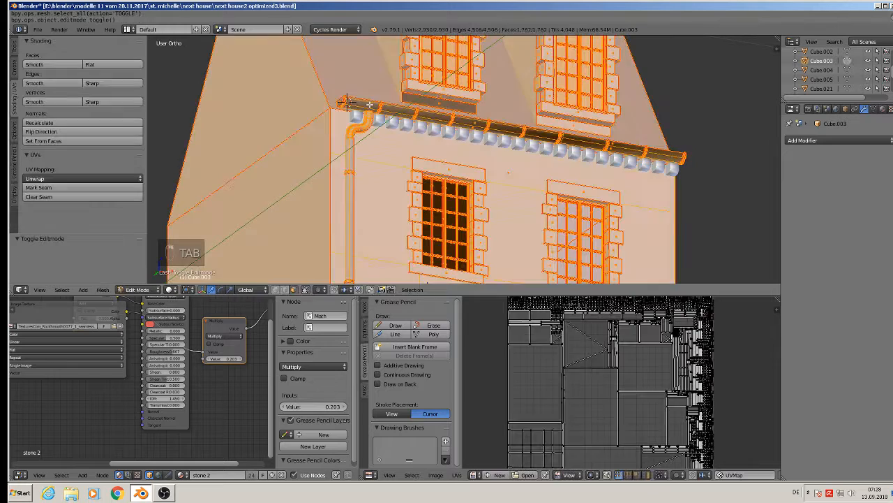
pyautogui.click(37, 123)
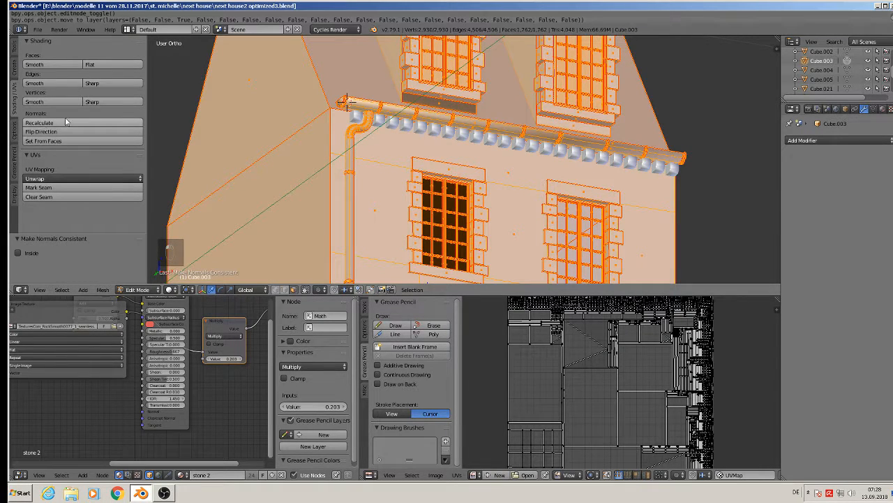
pyautogui.press('Tab')
# Step: Join the single low-poly block beside the drainpipe with the row of blocks under the gutter
pyautogui.rightClick(360, 117)
pyautogui.moveTo(368, 159); pyautogui.dragTo(357, 176, button='middle')
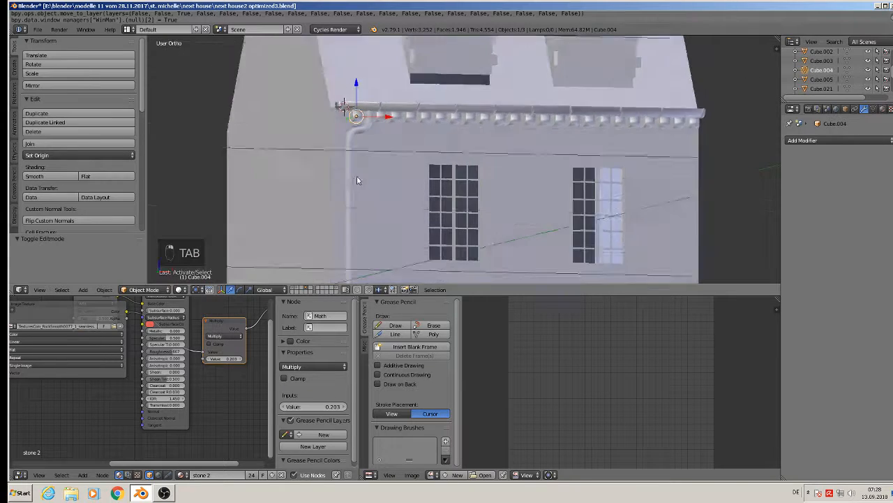
pyautogui.scroll(4, 380, 132)
pyautogui.moveTo(404, 130); pyautogui.dragTo(388, 110, button='middle')
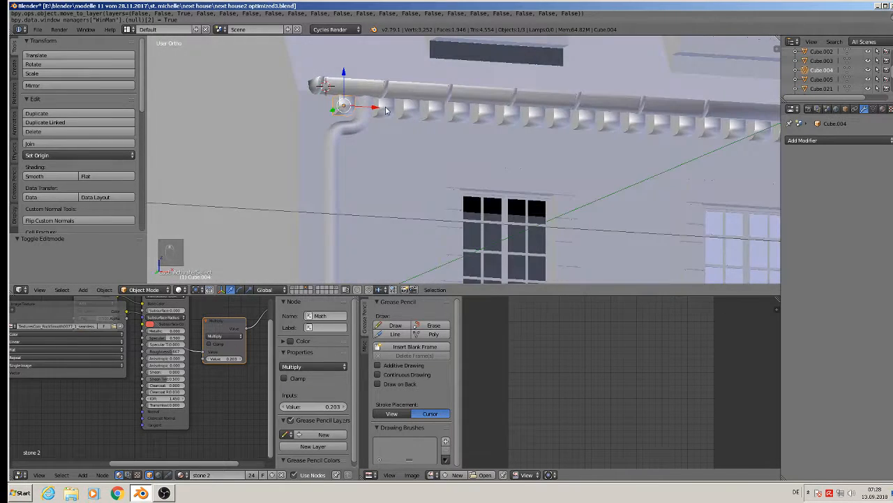
pyautogui.keyDown('shift'); pyautogui.rightClick(389, 111); pyautogui.keyUp('shift')
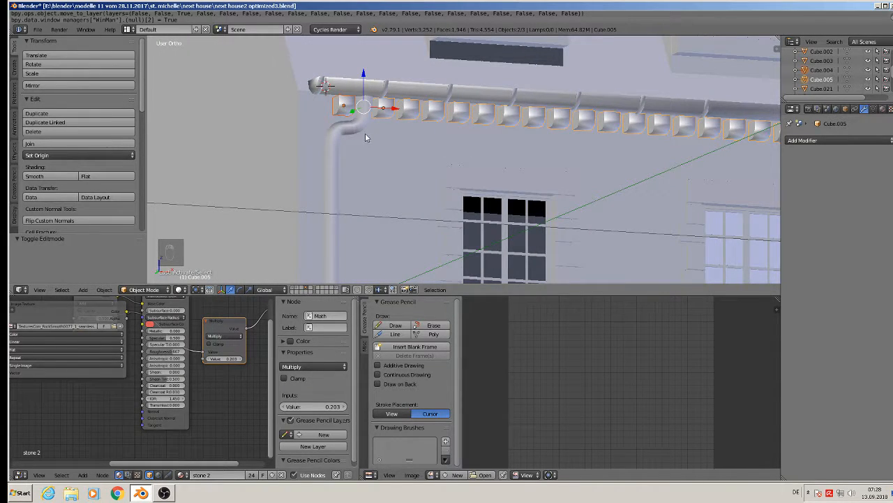
pyautogui.click(60, 144)
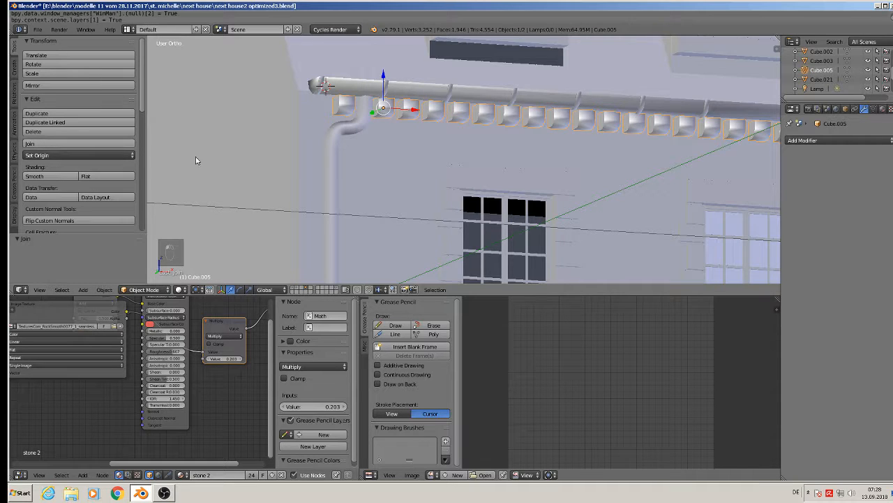
# Step: Join the complete row of blocks to the house mesh and recalculate the house's normals
pyautogui.click(55, 142)
pyautogui.scroll(-4, 429, 188)
pyautogui.moveTo(429, 188); pyautogui.dragTo(430, 177, button='middle')
pyautogui.press('Tab')
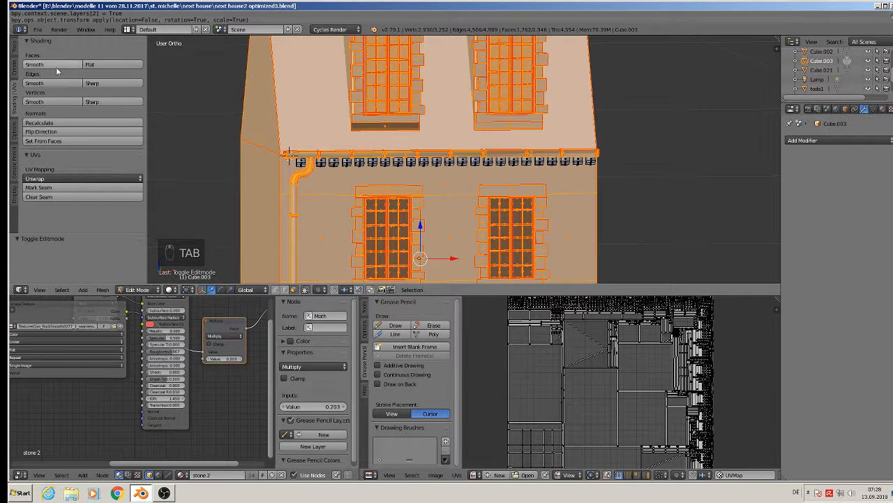
pyautogui.click(56, 123)
pyautogui.press('Tab')
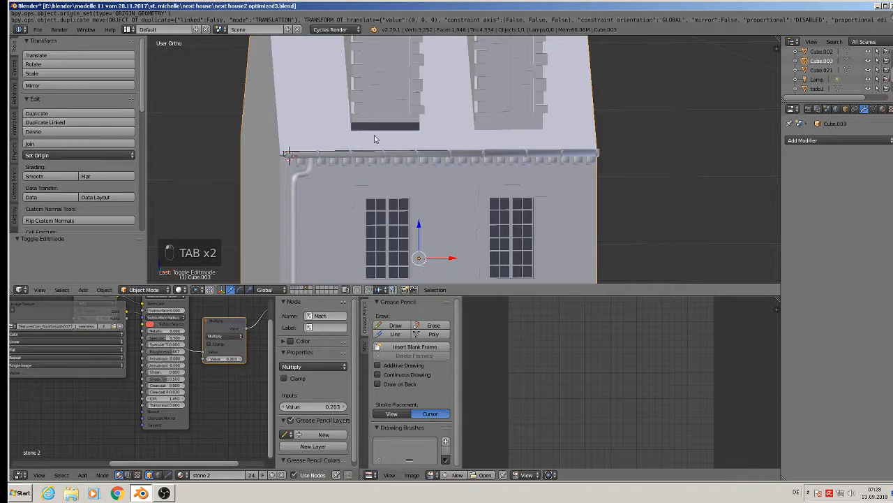
# Step: Flip the normal of the dark face directly beneath the first dormer window's sill
pyautogui.scroll(5, 379, 138)
pyautogui.press('Tab')
pyautogui.rightClick(390, 115)
pyautogui.moveTo(391, 115); pyautogui.dragTo(383, 128, button='middle')
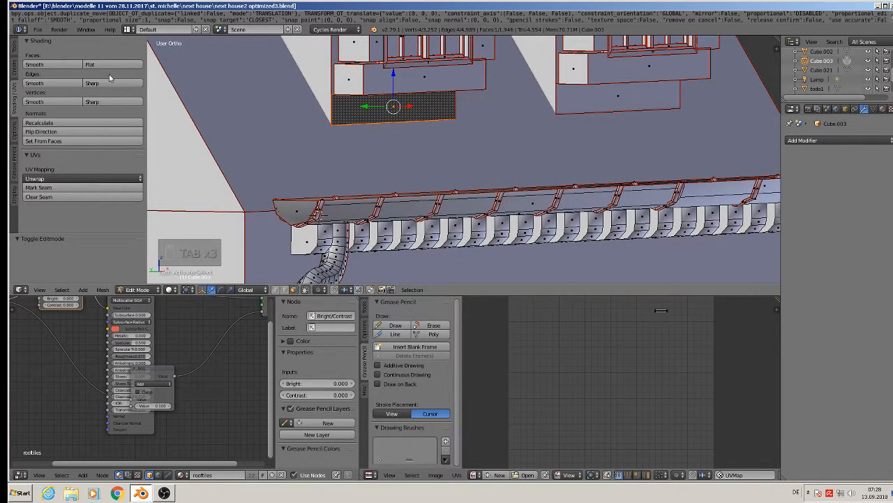
pyautogui.click(41, 132)
pyautogui.press('Tab')
# Step: Enlarge the 3D viewport, check the house's facade and side wall, and save the Blender file
pyautogui.moveTo(370, 120)
pyautogui.mouseDown(button='middle')
pyautogui.moveTo(430, 178)
pyautogui.moveTo(500, 218)
pyautogui.moveTo(569, 179)
pyautogui.moveTo(564, 237)
pyautogui.moveTo(520, 151)
pyautogui.moveTo(480, 180)
pyautogui.moveTo(413, 186)
pyautogui.mouseUp(button='middle')
pyautogui.scroll(-4, 565, 210)
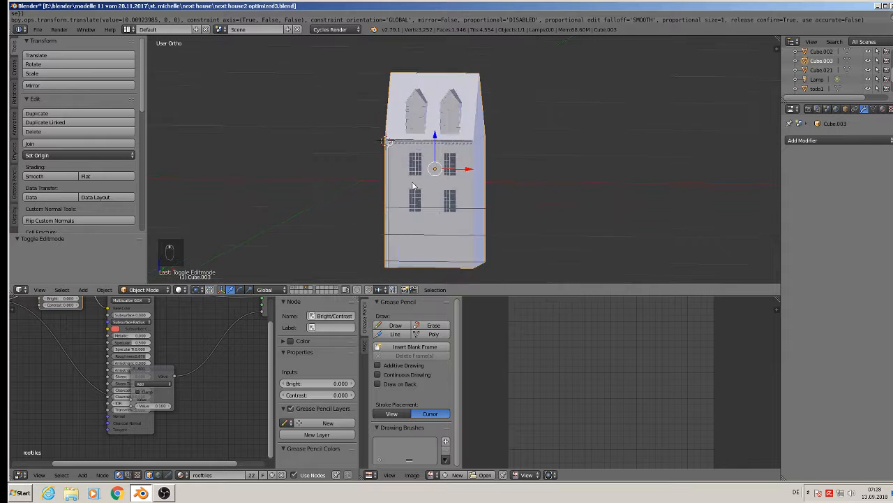
pyautogui.moveTo(481, 284); pyautogui.dragTo(485, 365)
pyautogui.moveTo(495, 249); pyautogui.dragTo(449, 234, button='middle')
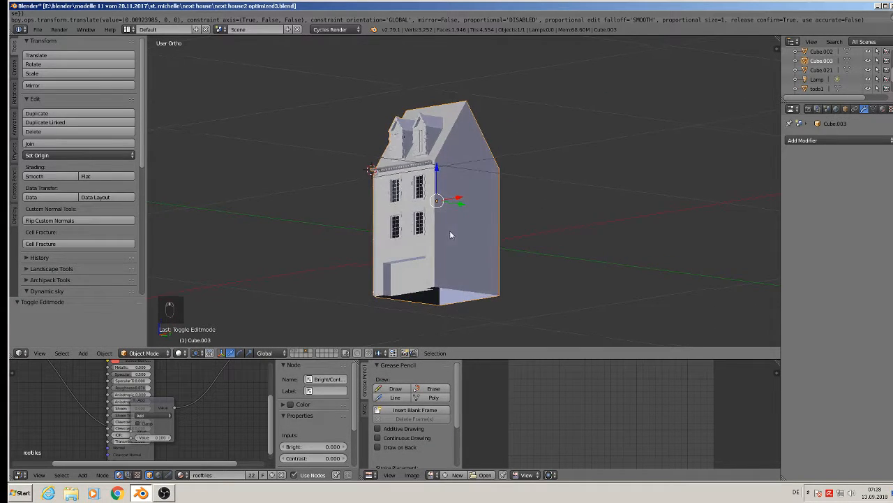
pyautogui.scroll(7, 454, 148)
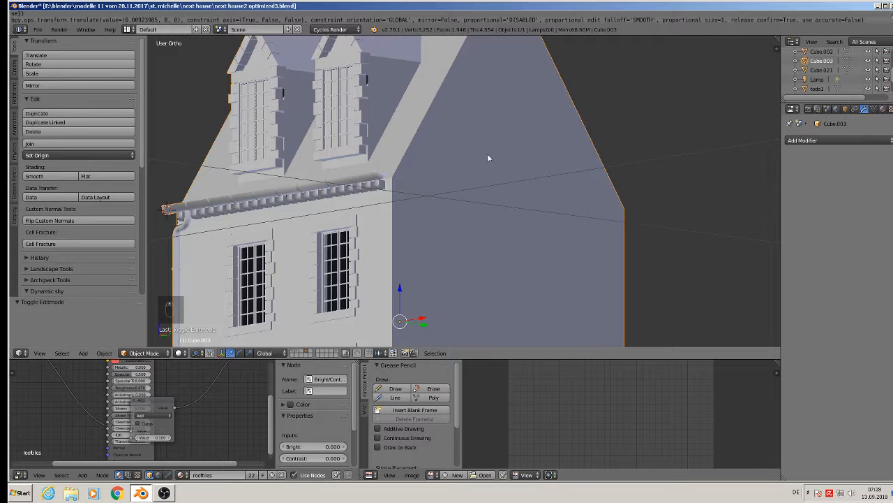
pyautogui.scroll(1, 361, 168)
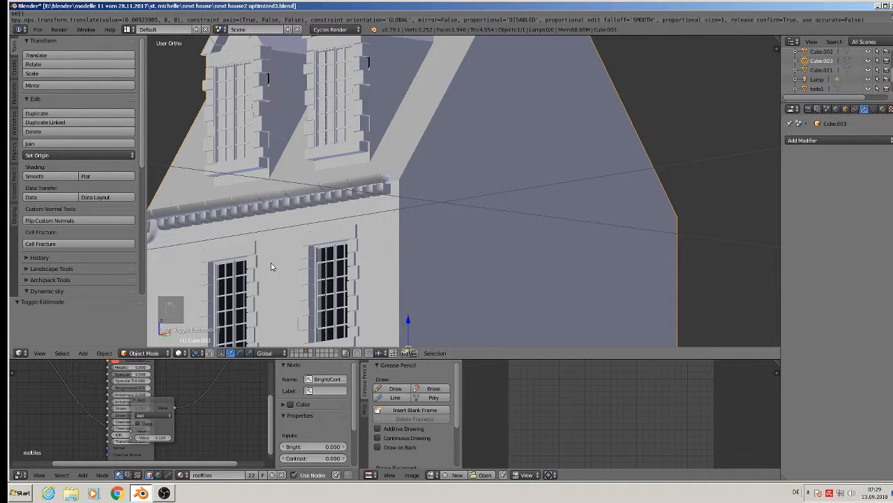
pyautogui.click(37, 29)
pyautogui.click(63, 102)
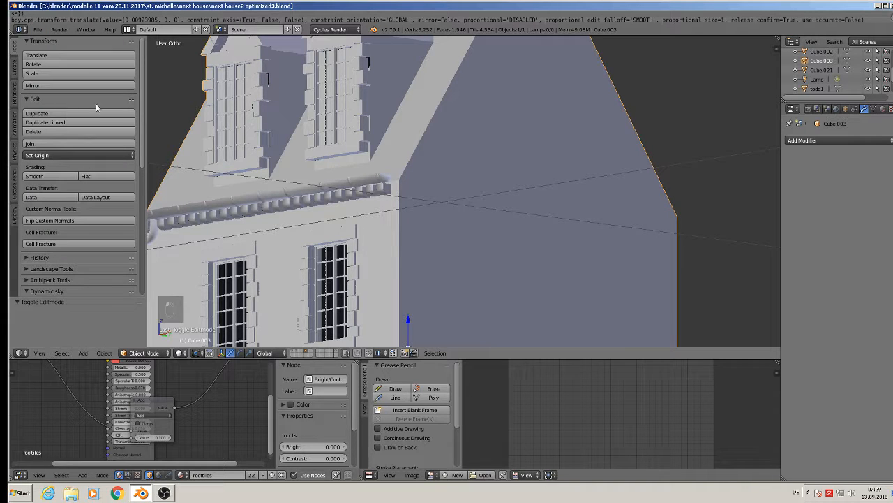
# Step: Deselect the house and view the more detailed version on layer 1 for comparison
pyautogui.scroll(-4, 398, 134)
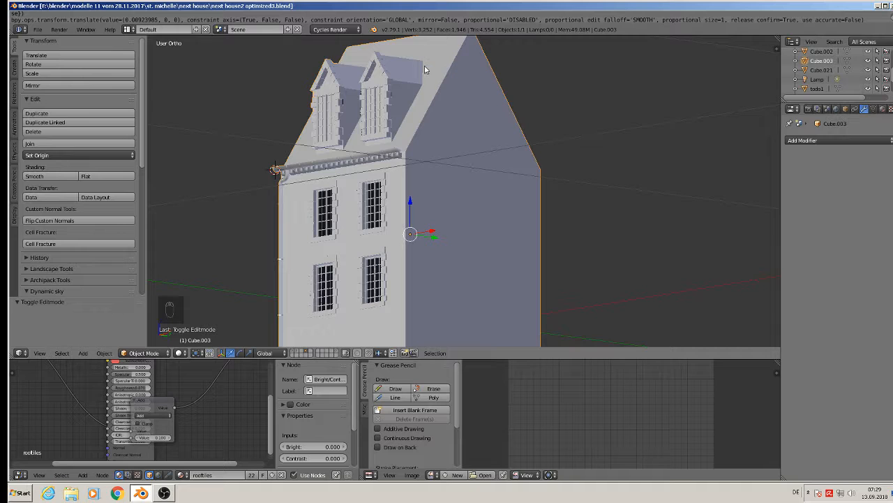
pyautogui.press('Tab')
pyautogui.press('Tab')
pyautogui.press('a')
pyautogui.press('a')
pyautogui.press('a')
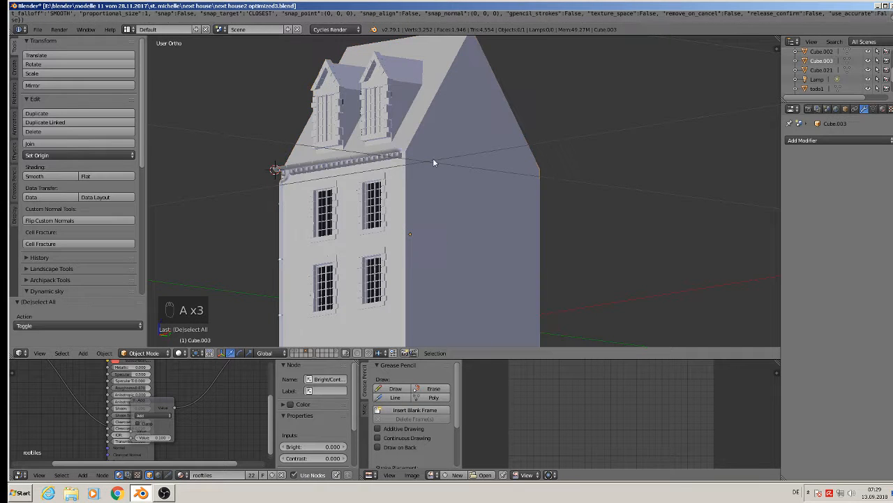
pyautogui.moveTo(433, 163); pyautogui.dragTo(499, 136, button='middle')
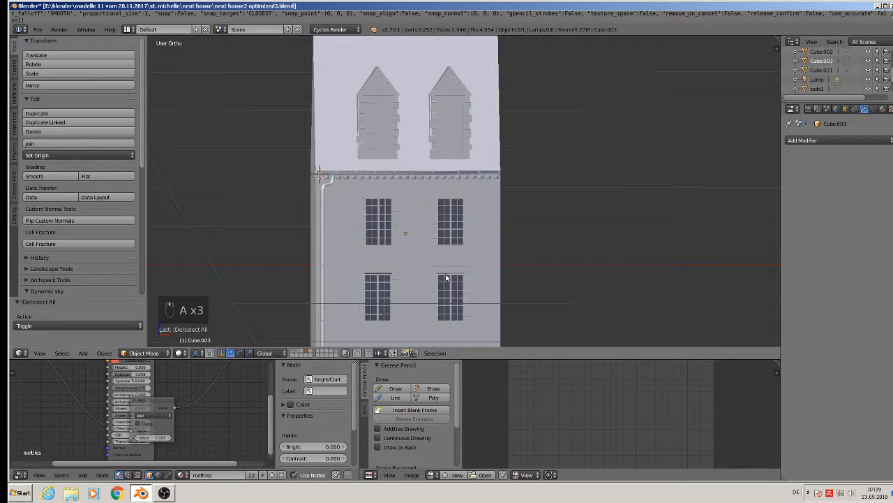
pyautogui.click(293, 353)
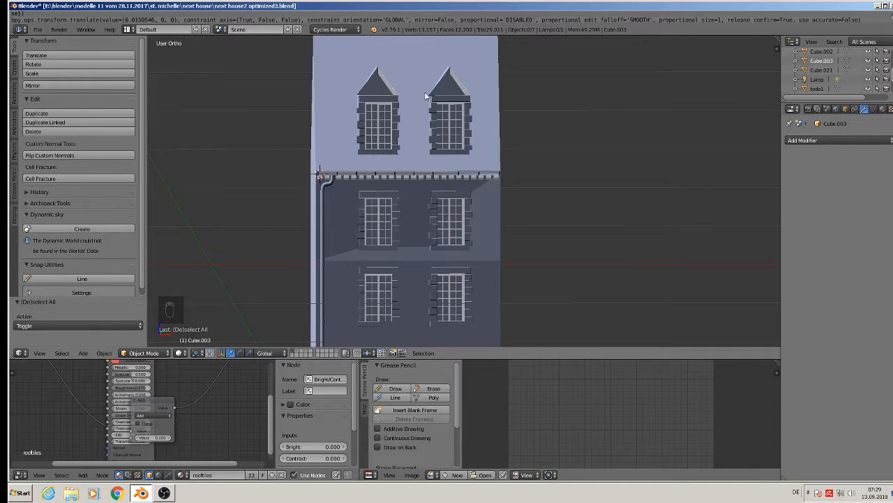
# Step: Delete the leftover low-poly block that sits alone on layer 2
pyautogui.click(299, 354)
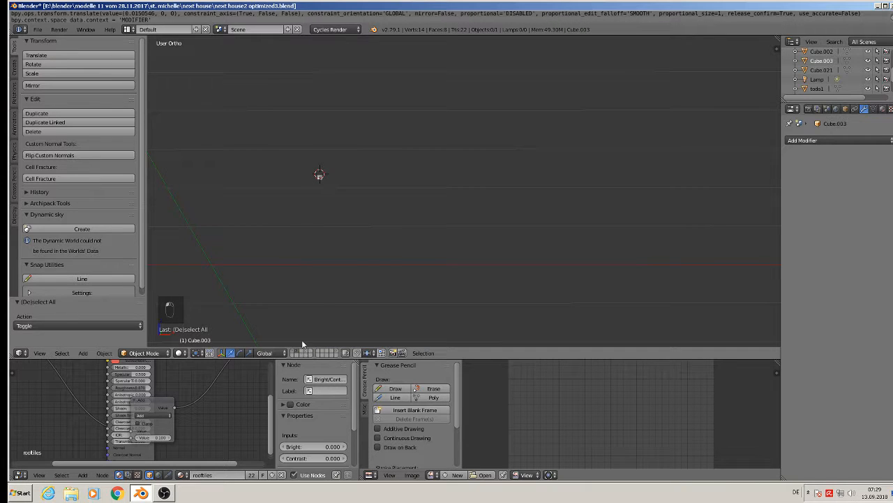
pyautogui.scroll(3, 360, 281)
pyautogui.rightClick(286, 210)
pyautogui.press('x')
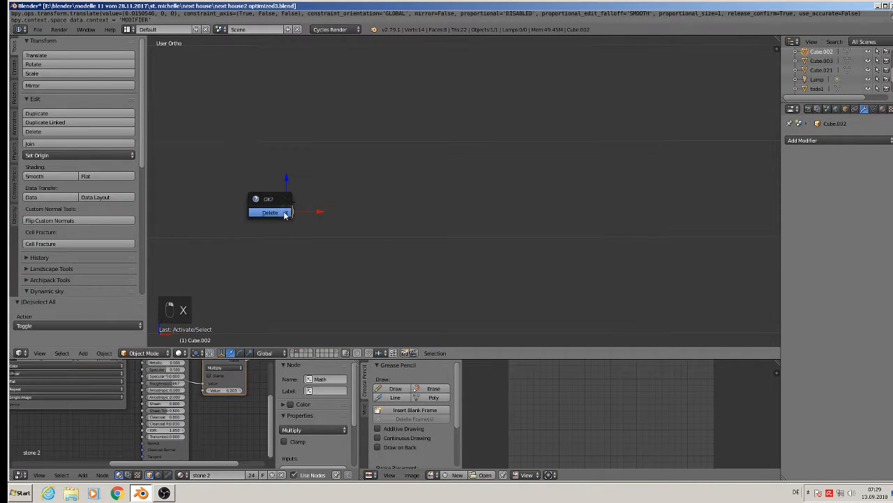
pyautogui.click(284, 211)
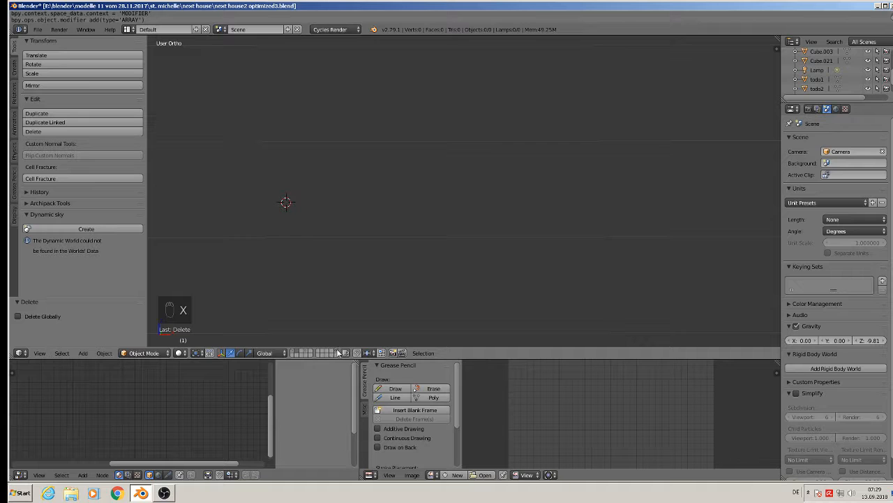
# Step: Return to the optimized house's layer, display it in Material viewport shading, and enlarge the 3D viewport further
pyautogui.click(310, 353)
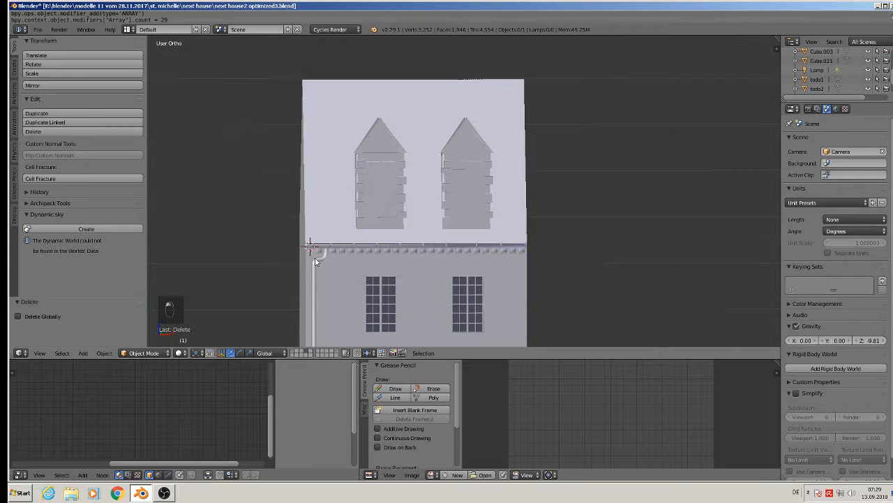
pyautogui.click(179, 353)
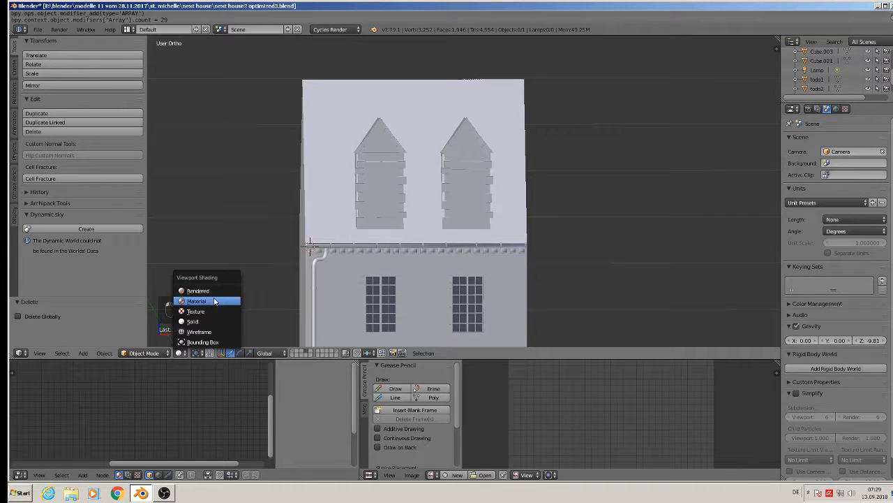
pyautogui.click(214, 301)
pyautogui.keyDown('shift'); pyautogui.moveTo(506, 241); pyautogui.dragTo(443, 123, button='middle'); pyautogui.keyUp('shift')
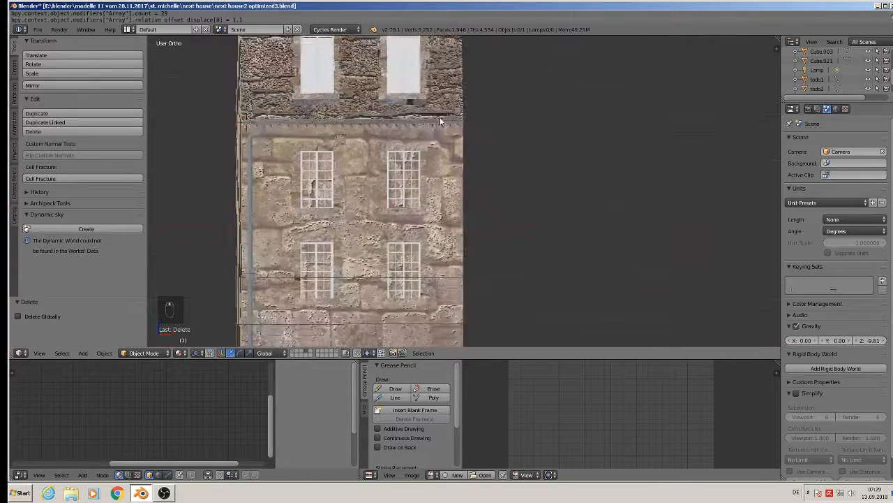
pyautogui.scroll(-2, 443, 124)
pyautogui.moveTo(484, 357); pyautogui.dragTo(484, 423)
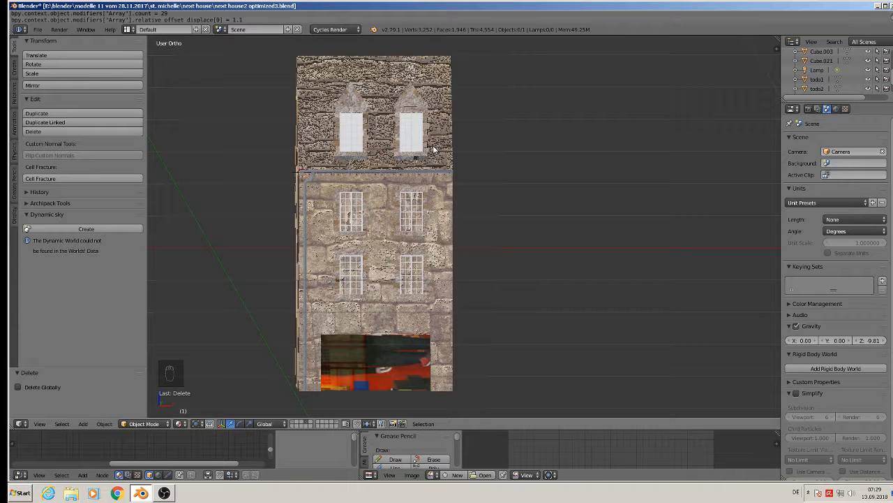
# Step: Open the optimized house's material settings and put its mesh into Edit Mode with the roof and dormers in view
pyautogui.rightClick(454, 139)
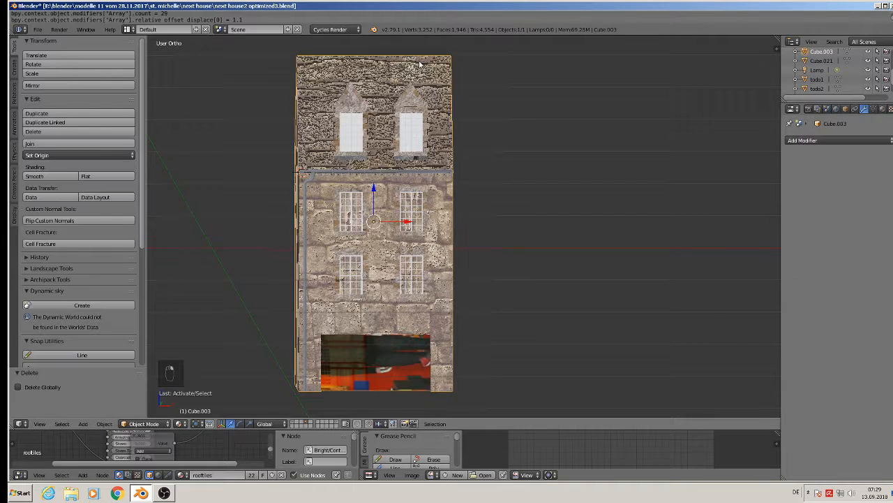
pyautogui.click(882, 109)
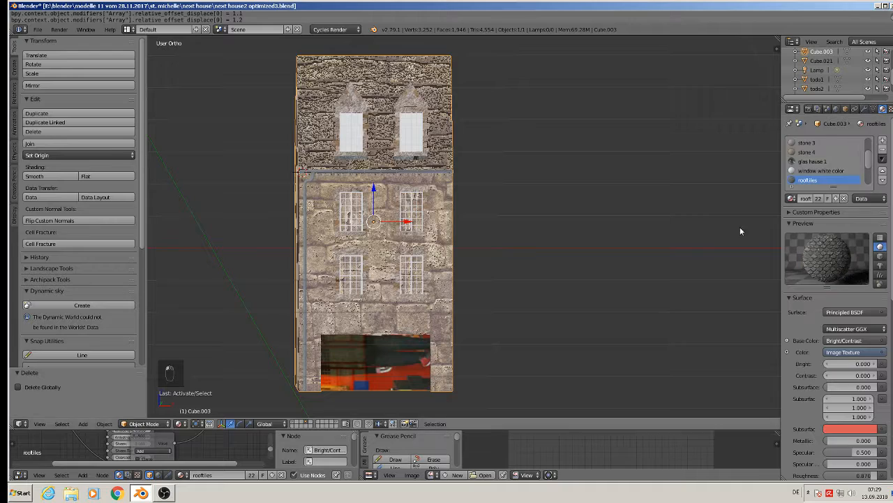
pyautogui.scroll(1, 481, 97)
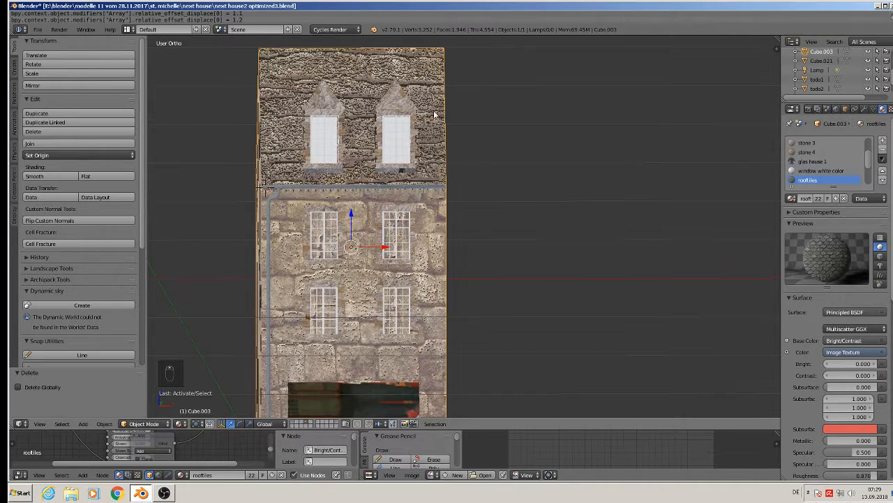
pyautogui.scroll(1, 415, 127)
pyautogui.press('Tab')
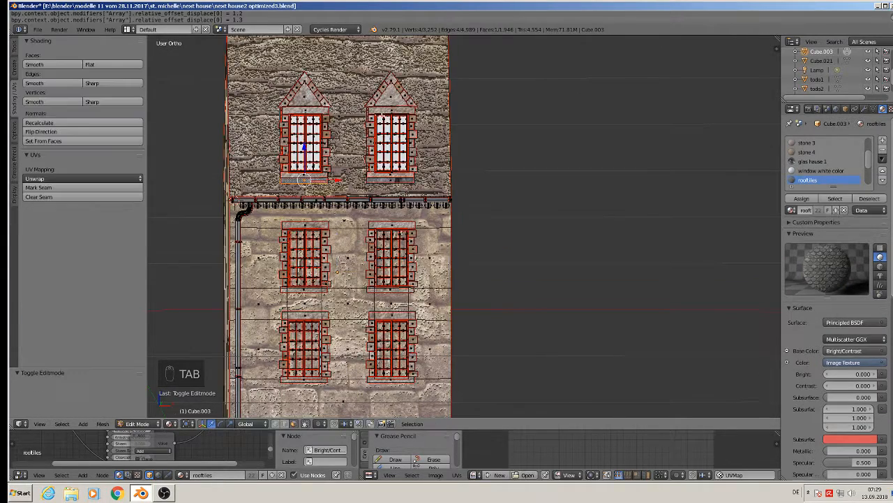
pyautogui.moveTo(339, 138); pyautogui.dragTo(419, 143, button='middle')
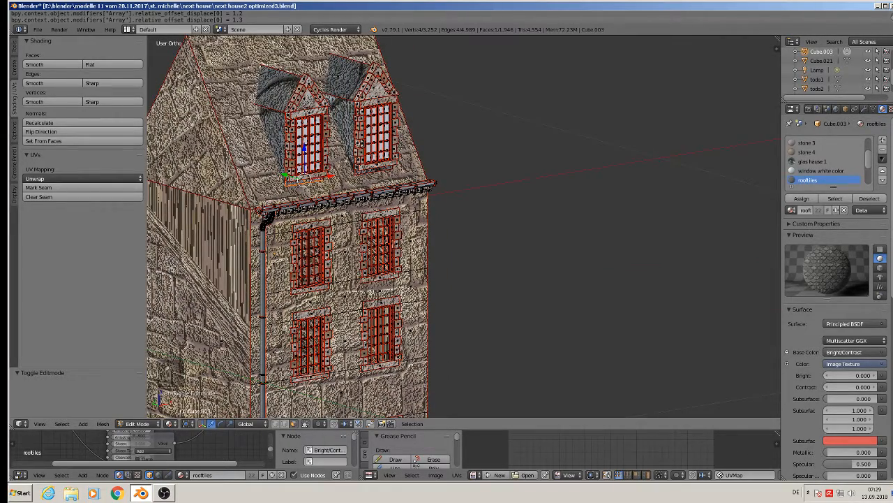
# Step: Select the house's main roof faces, including the rear slope, and assign the rooftiles material to them
pyautogui.rightClick(256, 91)
pyautogui.moveTo(256, 91); pyautogui.dragTo(566, 431, button='middle')
pyautogui.rightClick(267, 168)
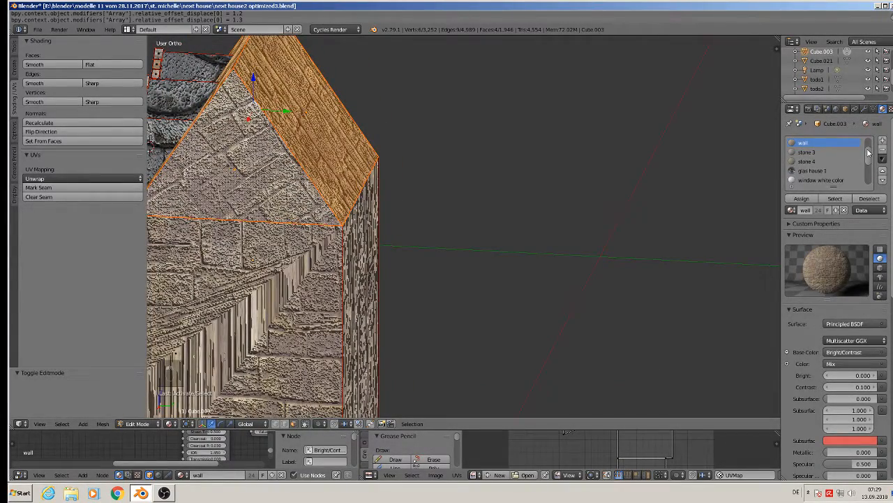
pyautogui.moveTo(869, 152); pyautogui.dragTo(872, 165)
pyautogui.click(820, 161)
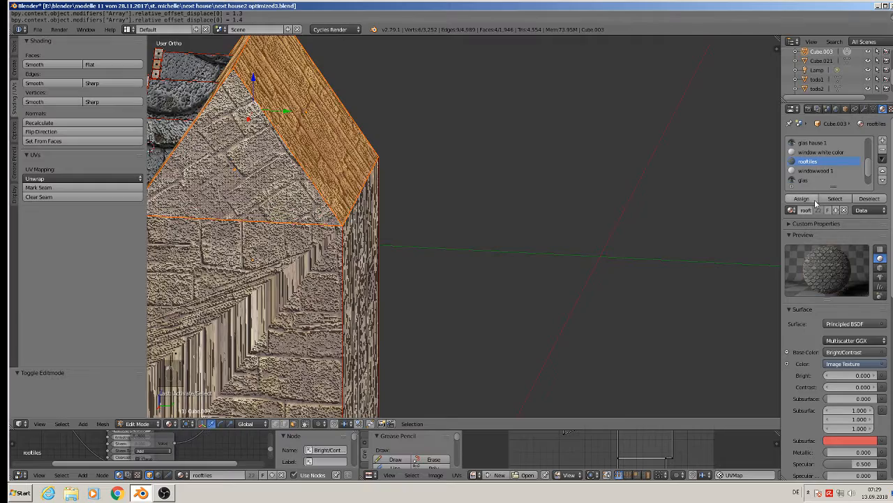
pyautogui.click(802, 199)
pyautogui.moveTo(559, 167); pyautogui.dragTo(312, 166, button='middle')
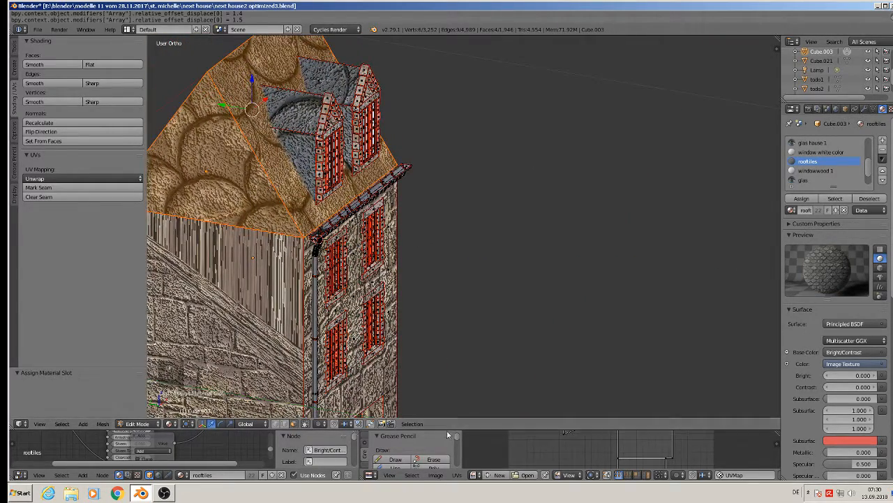
# Step: Enlarge the node and UV editors and try to apply rotation and scale in Object Mode
pyautogui.moveTo(446, 430)
pyautogui.mouseDown()
pyautogui.moveTo(437, 396)
pyautogui.moveTo(437, 235)
pyautogui.mouseUp()
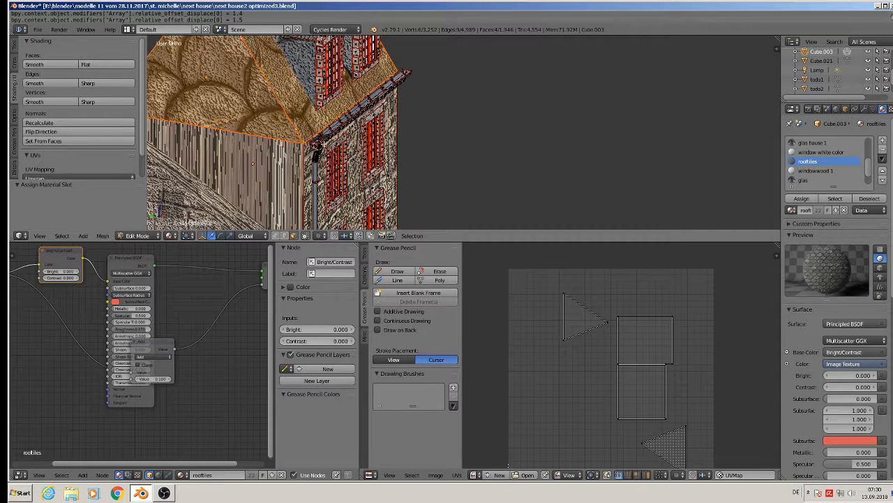
pyautogui.press('Tab')
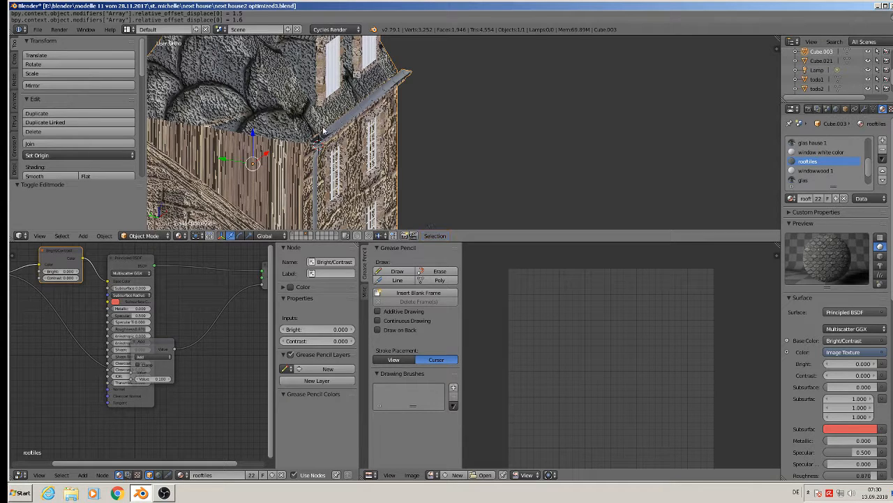
pyautogui.press('Tab')
pyautogui.press('a')
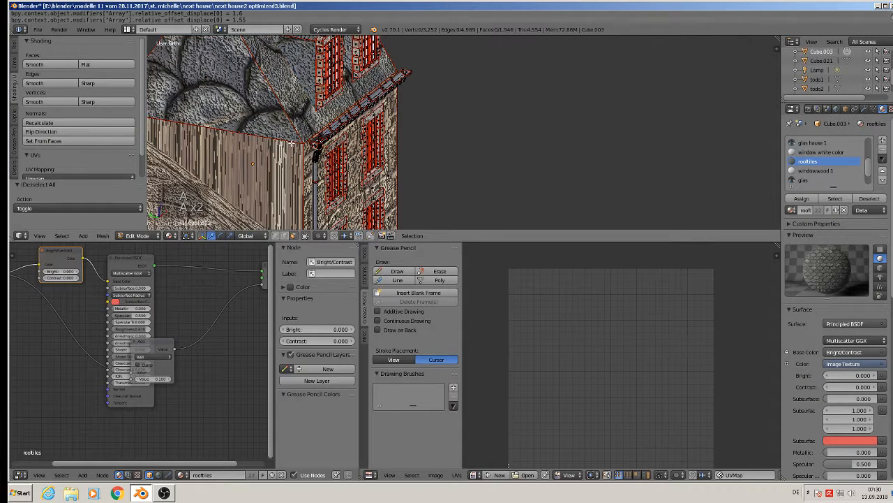
pyautogui.press('a')
pyautogui.press('Tab')
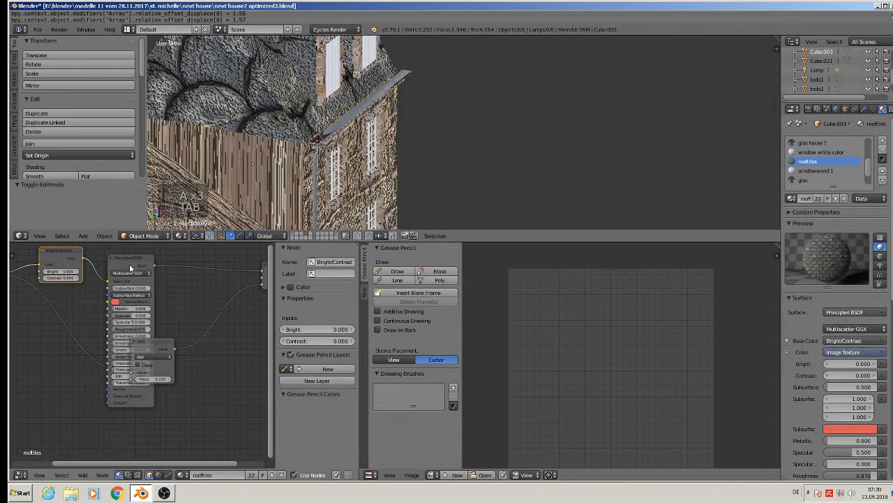
pyautogui.click(104, 235)
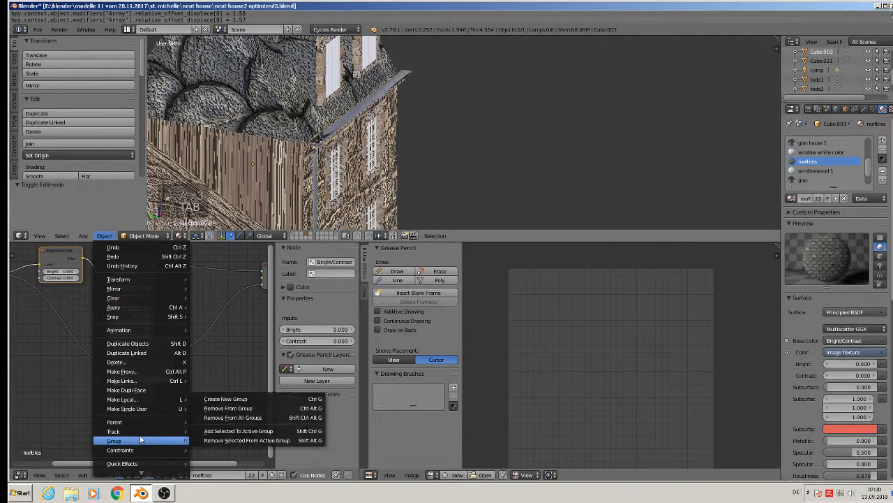
pyautogui.moveTo(148, 313)
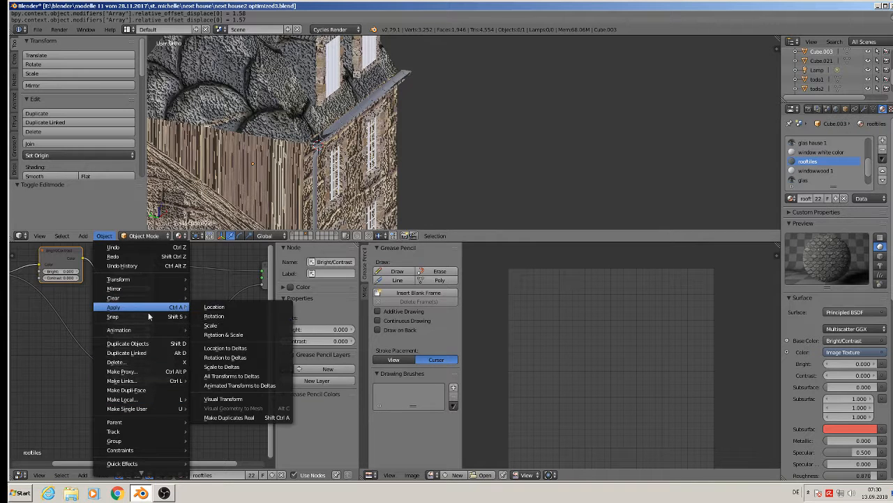
pyautogui.click(239, 335)
# Step: Select the house object, enter Edit Mode and enlarge the 3D view
pyautogui.press('Tab')
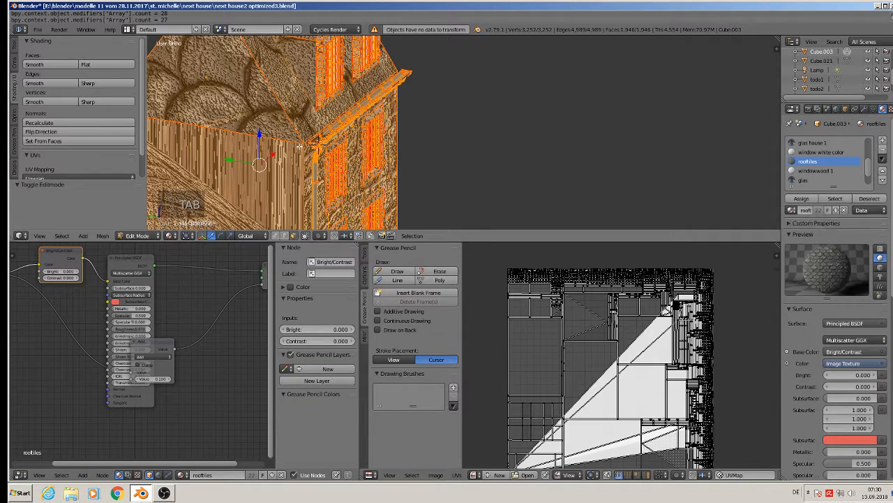
pyautogui.press('Tab')
pyautogui.press('Tab')
pyautogui.press('Tab')
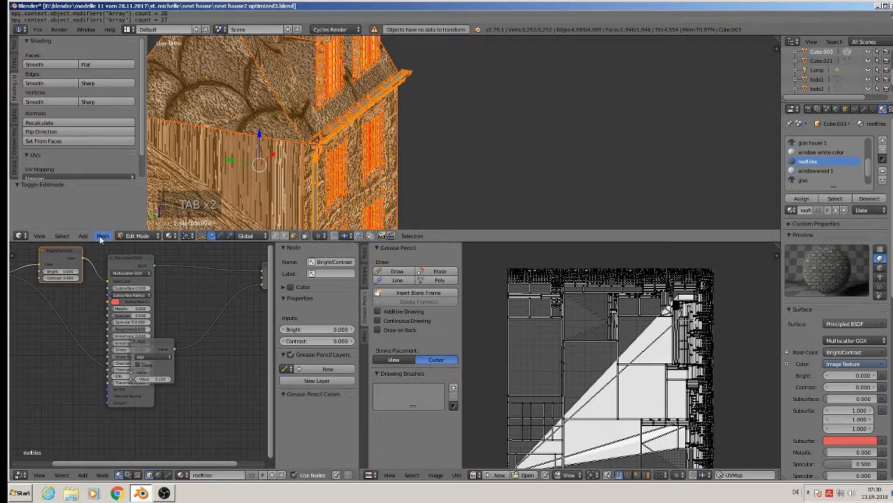
pyautogui.rightClick(257, 145)
pyautogui.scroll(-3, 257, 145)
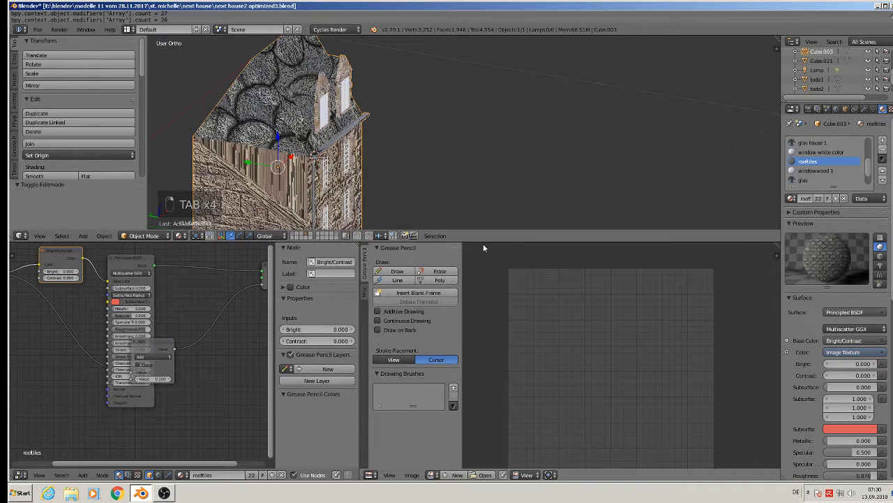
pyautogui.press('Tab')
pyautogui.moveTo(483, 242); pyautogui.dragTo(447, 380)
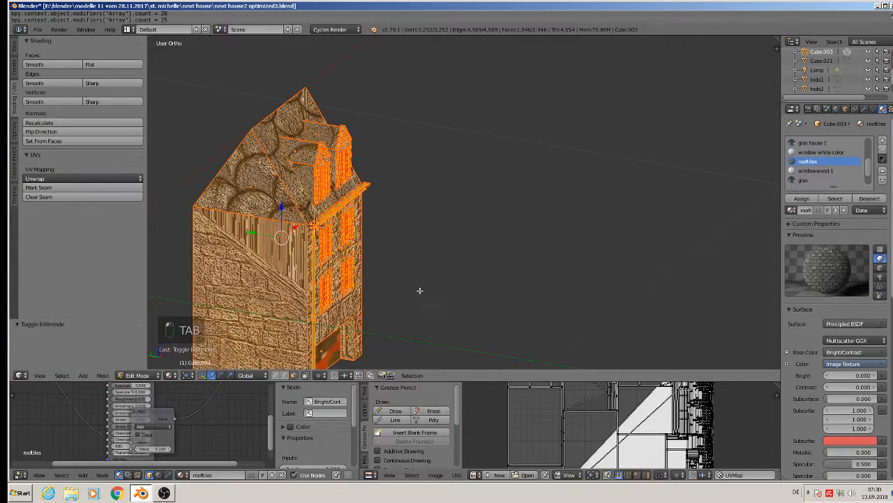
# Step: Select the whole house mesh and recalculate its normals
pyautogui.press('a')
pyautogui.press('a')
pyautogui.press('a')
pyautogui.press('a')
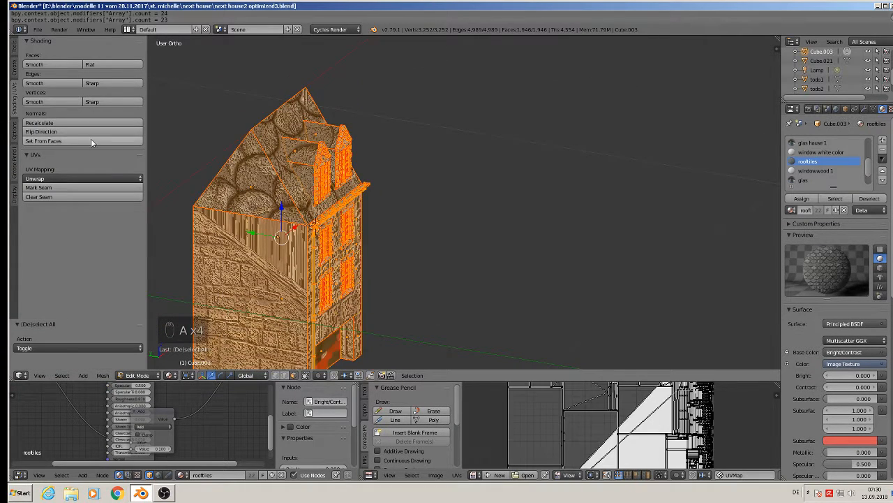
pyautogui.click(63, 122)
# Step: Remove doubles from the entire house mesh
pyautogui.click(14, 49)
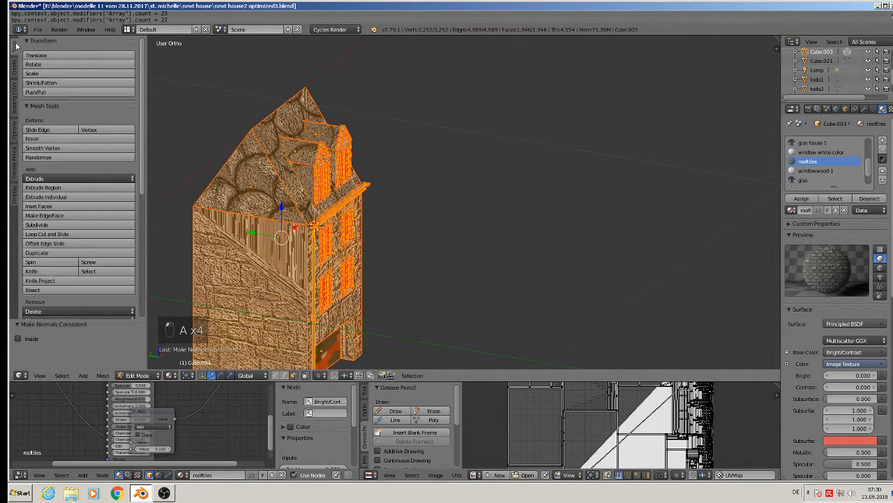
pyautogui.scroll(-1, 105, 199)
pyautogui.scroll(-2, 105, 198)
pyautogui.click(62, 256)
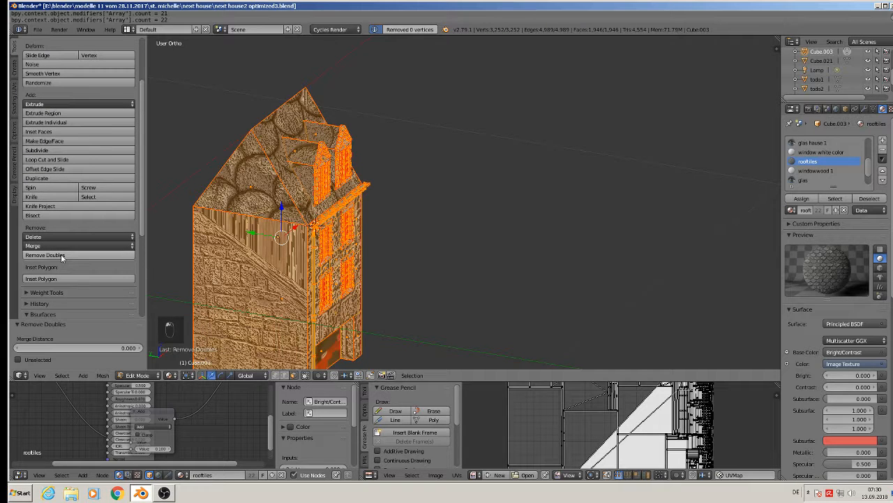
pyautogui.scroll(-2, 66, 266)
# Step: Clean up the mesh with Delete Loose and return to Object Mode
pyautogui.click(103, 375)
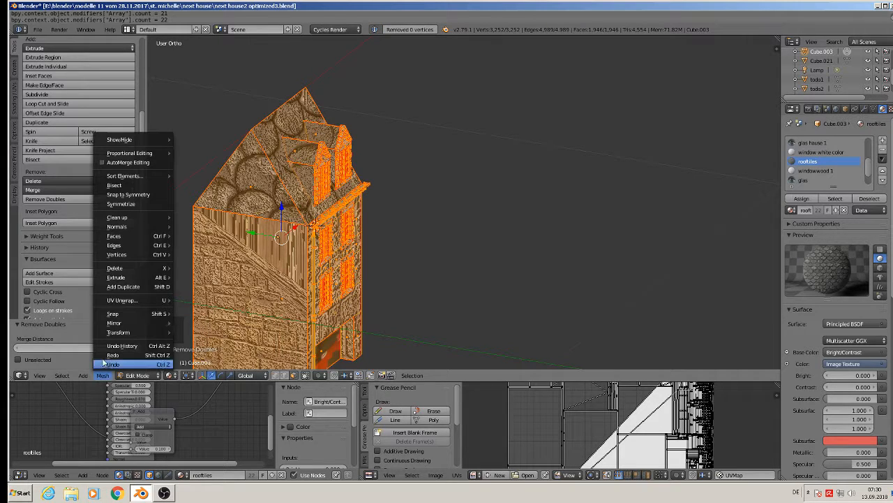
pyautogui.moveTo(140, 217)
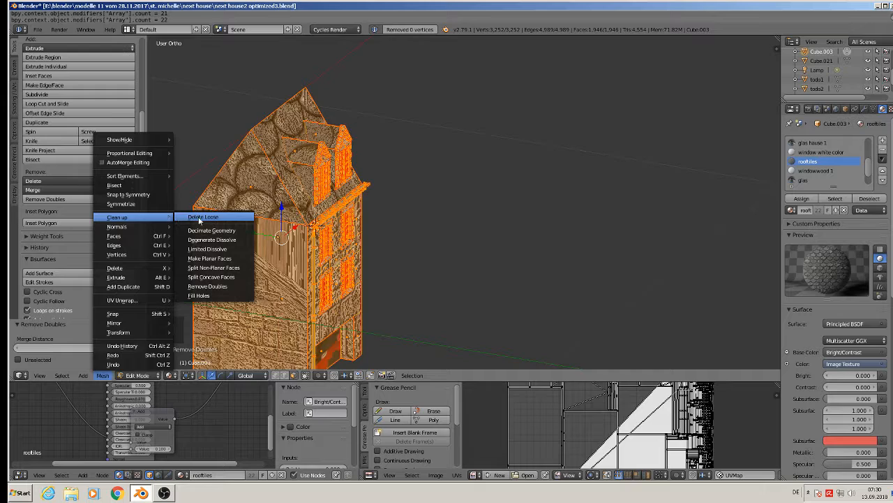
pyautogui.click(200, 220)
pyautogui.press('Tab')
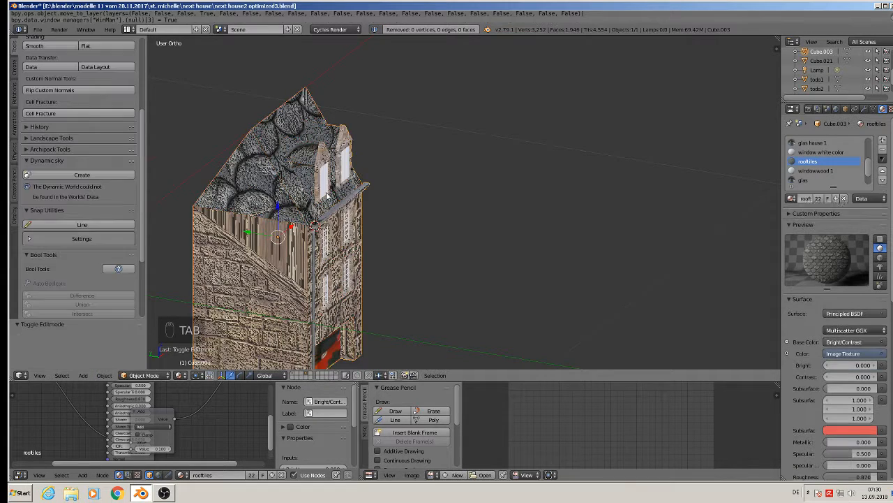
# Step: Select all of the mesh geometry and apply the house object's rotation and scale in Object Mode
pyautogui.press('Tab')
pyautogui.press('a')
pyautogui.press('a')
pyautogui.press('a')
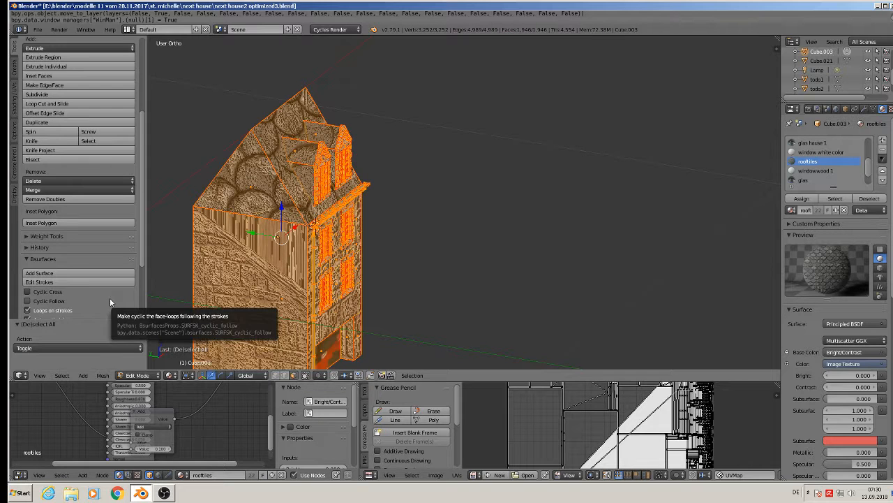
pyautogui.press('Tab')
pyautogui.click(105, 375)
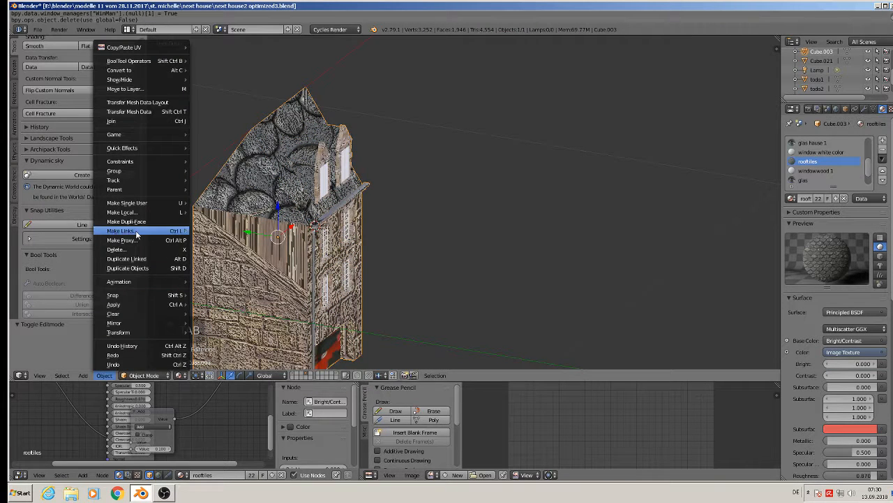
pyautogui.moveTo(143, 305)
pyautogui.click(230, 332)
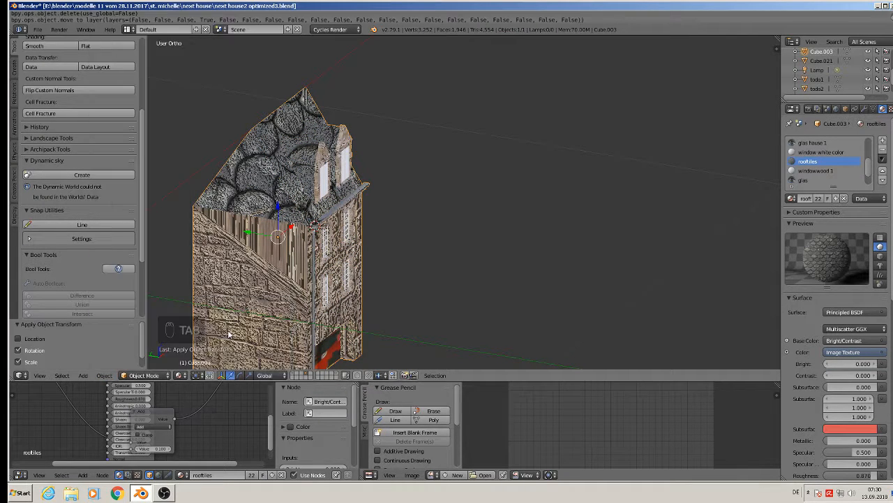
# Step: Unwrap the whole house mesh in Edit Mode with the Angle Based method
pyautogui.press('Tab')
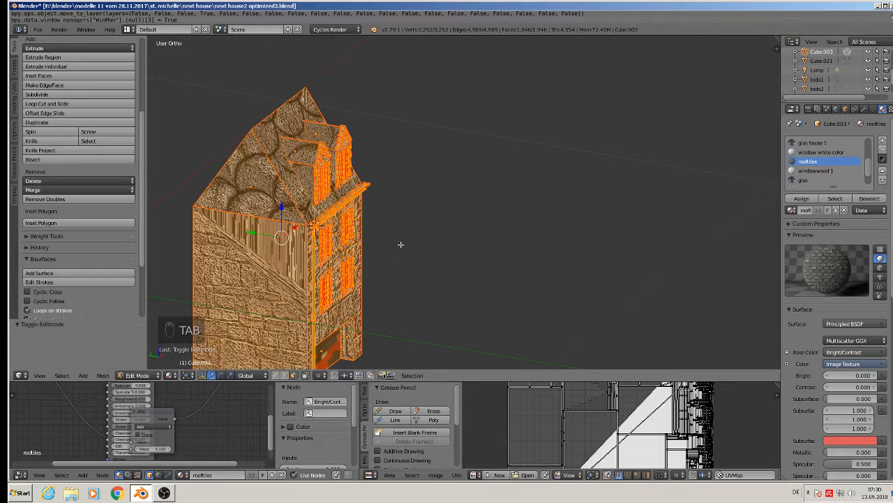
pyautogui.press('u')
pyautogui.click(401, 248)
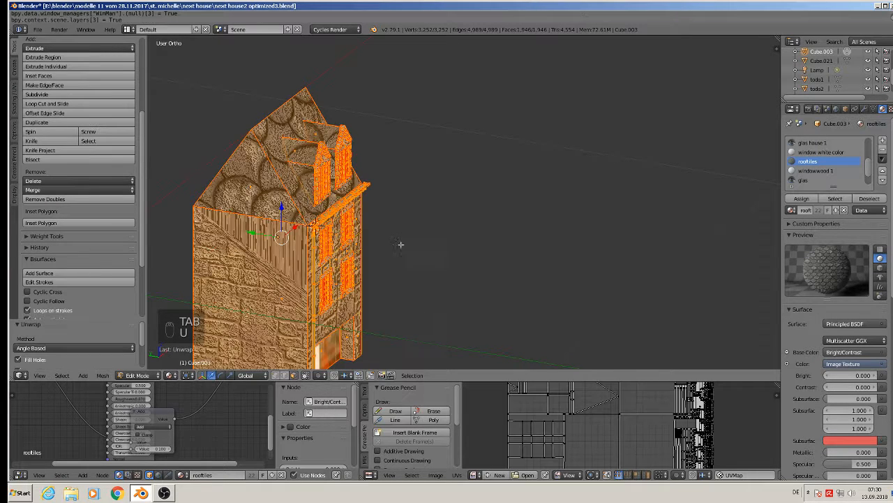
pyautogui.scroll(2, 637, 435)
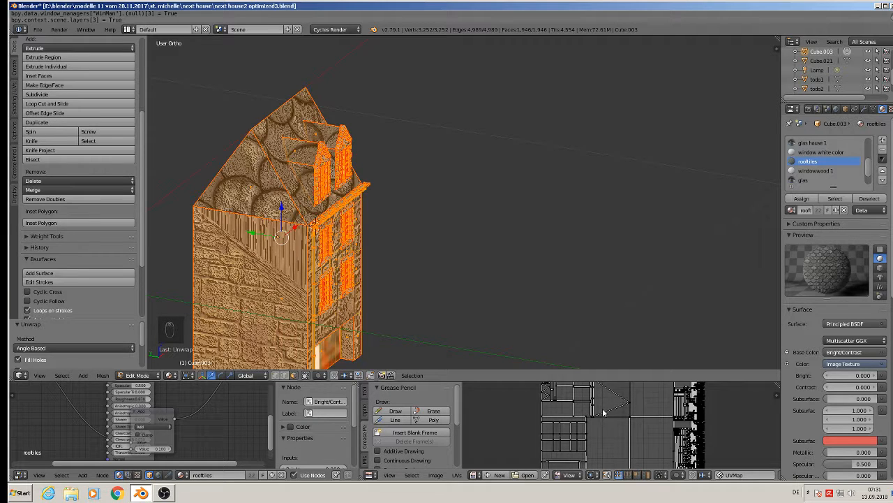
# Step: Select only the main roof faces, covering the slopes and the gable, so their UVs show in the UV editor
pyautogui.press('Tab')
pyautogui.press('Tab')
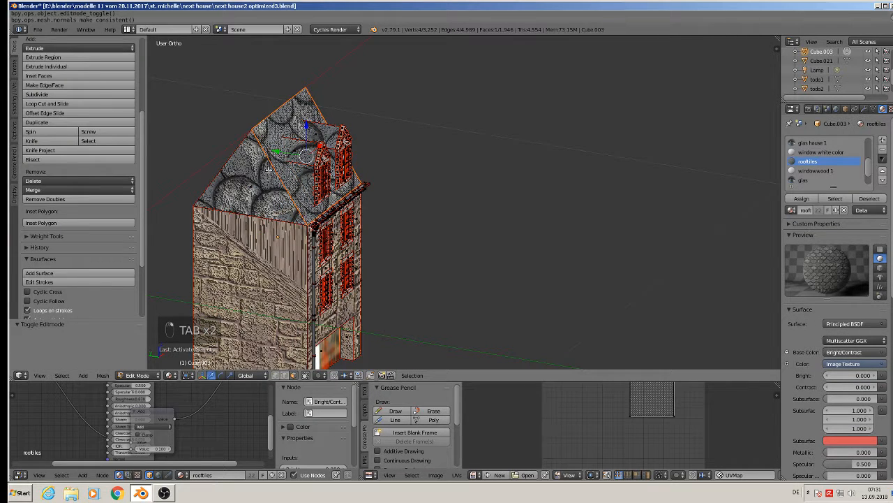
pyautogui.keyDown('shift'); pyautogui.rightClick(260, 182); pyautogui.keyUp('shift')
pyautogui.moveTo(268, 185); pyautogui.dragTo(394, 199, button='middle')
pyautogui.keyDown('shift'); pyautogui.rightClick(318, 200); pyautogui.keyUp('shift')
pyautogui.keyDown('shift'); pyautogui.rightClick(286, 172); pyautogui.keyUp('shift')
pyautogui.scroll(-2, 652, 418)
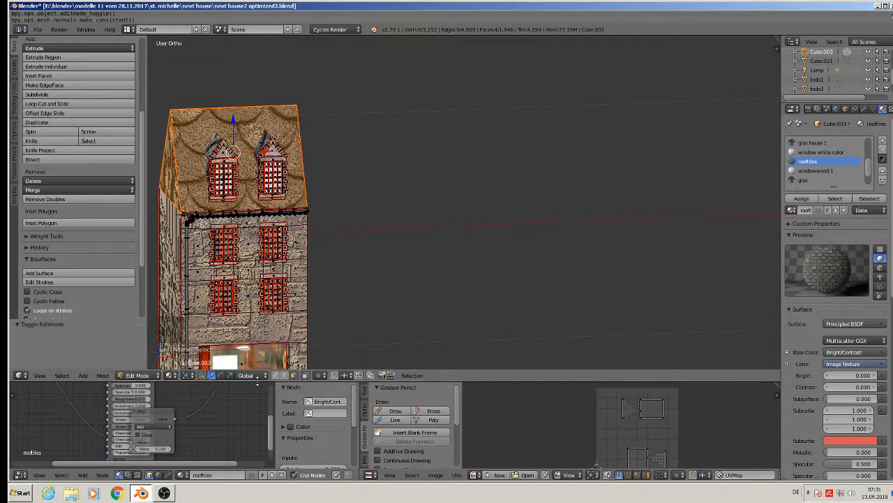
# Step: Enlarge the node and UV editors, recentre the house roof in the 3D view and hide the node properties sidebar
pyautogui.moveTo(262, 381); pyautogui.dragTo(258, 329)
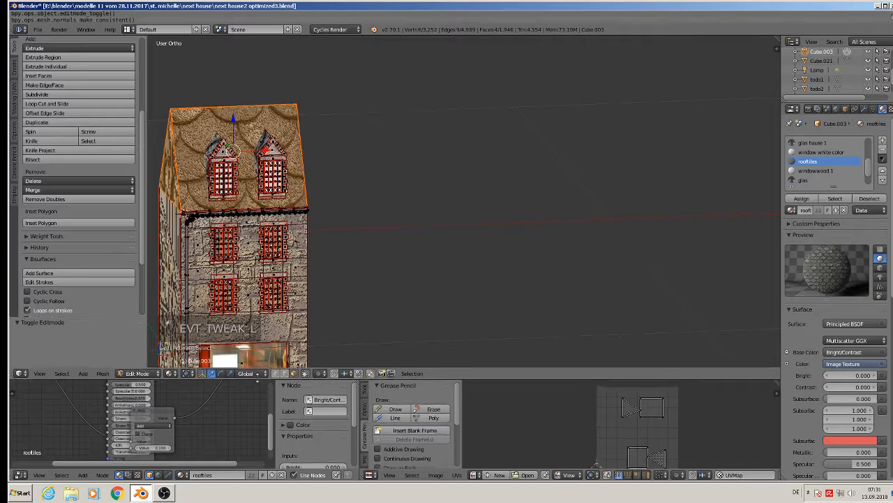
pyautogui.moveTo(257, 381); pyautogui.dragTo(257, 232)
pyautogui.keyDown('shift'); pyautogui.moveTo(238, 140); pyautogui.dragTo(430, 219, button='middle'); pyautogui.keyUp('shift')
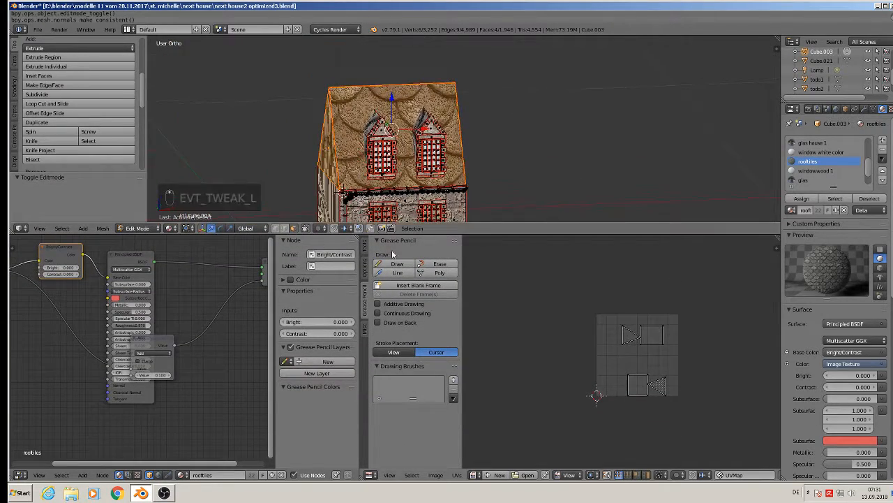
pyautogui.press('n')
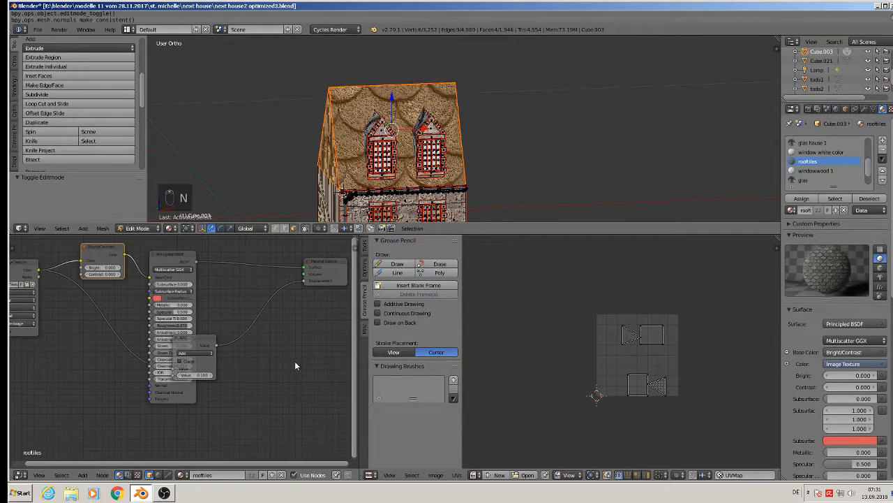
# Step: Add a Texture Coordinate node before the Image Texture node in the rooftiles material
pyautogui.scroll(-3, 295, 361)
pyautogui.moveTo(308, 385); pyautogui.dragTo(336, 387, button='middle')
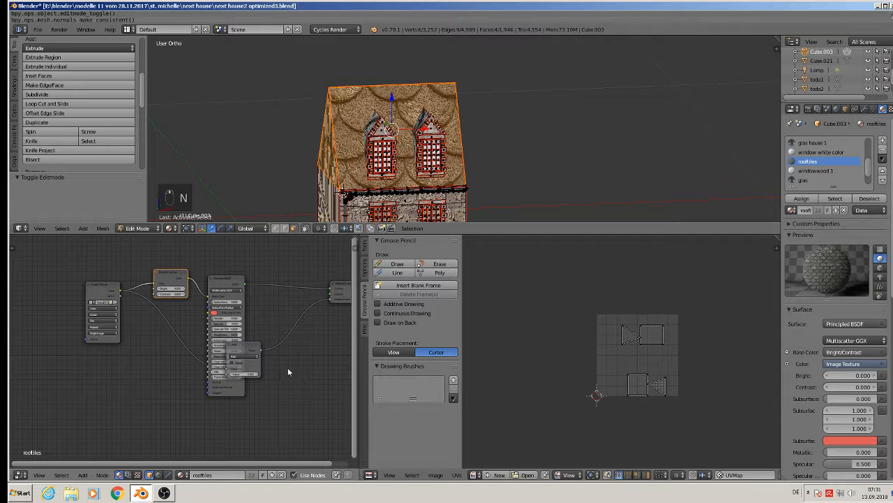
pyautogui.scroll(1, 149, 332)
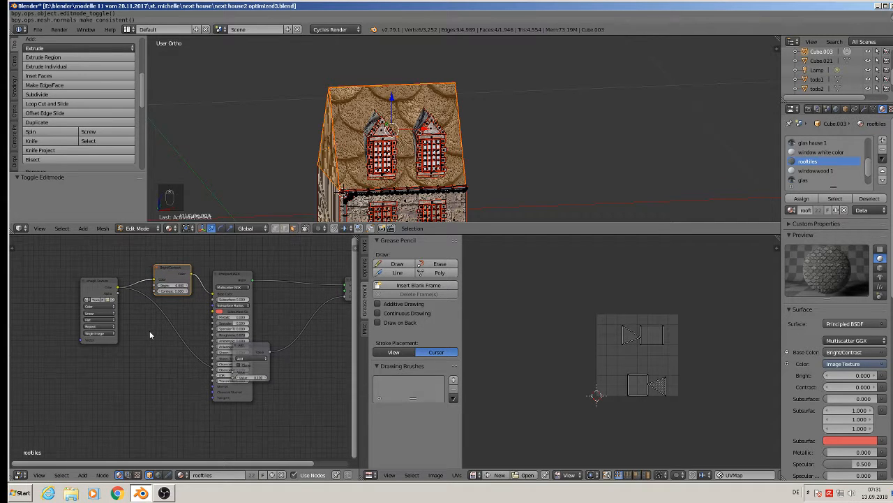
pyautogui.moveTo(149, 335); pyautogui.dragTo(240, 341, button='middle')
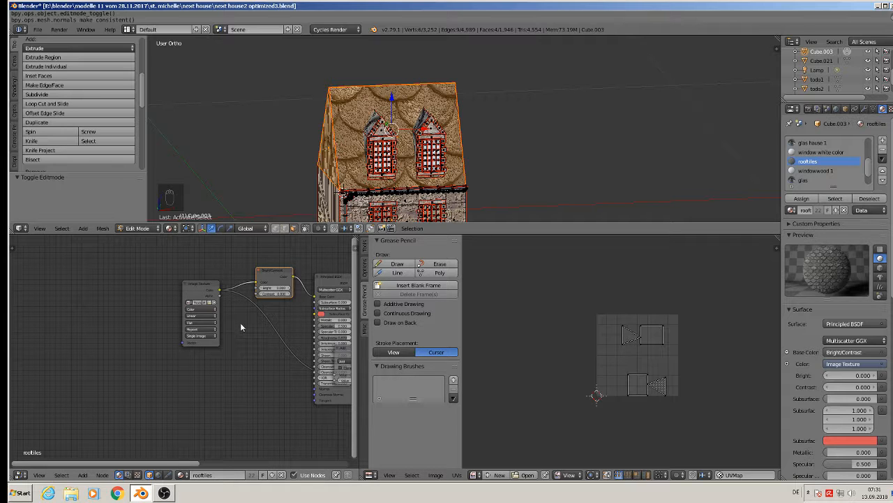
pyautogui.moveTo(205, 383); pyautogui.dragTo(278, 409, button='middle')
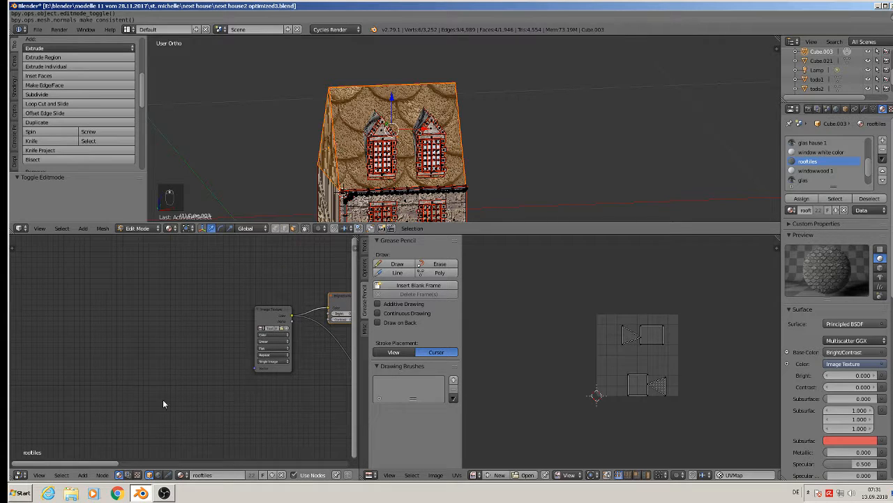
pyautogui.click(85, 475)
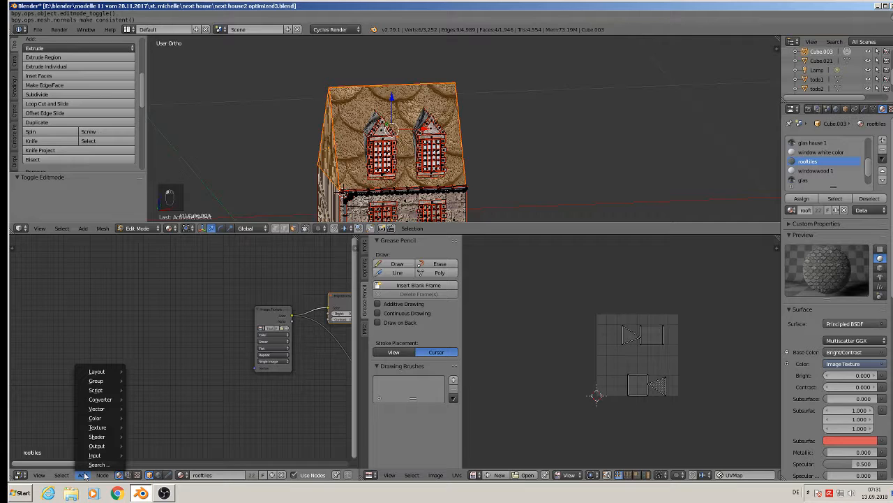
pyautogui.moveTo(94, 454)
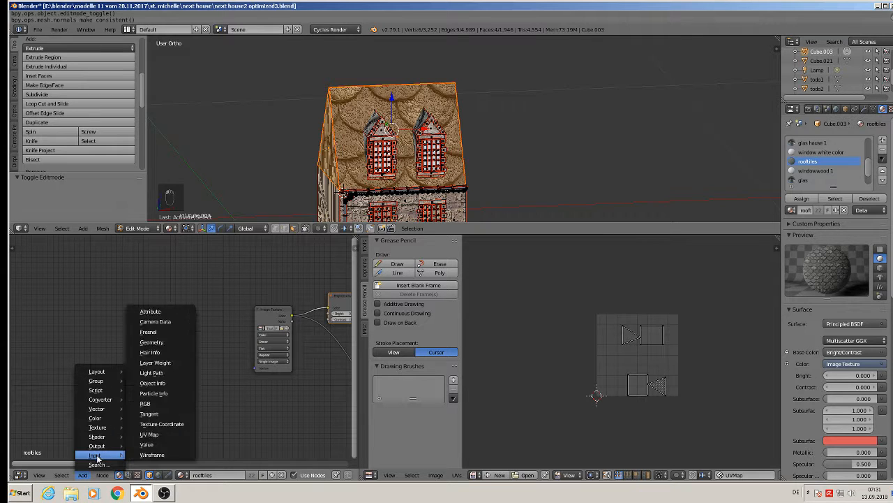
pyautogui.click(171, 424)
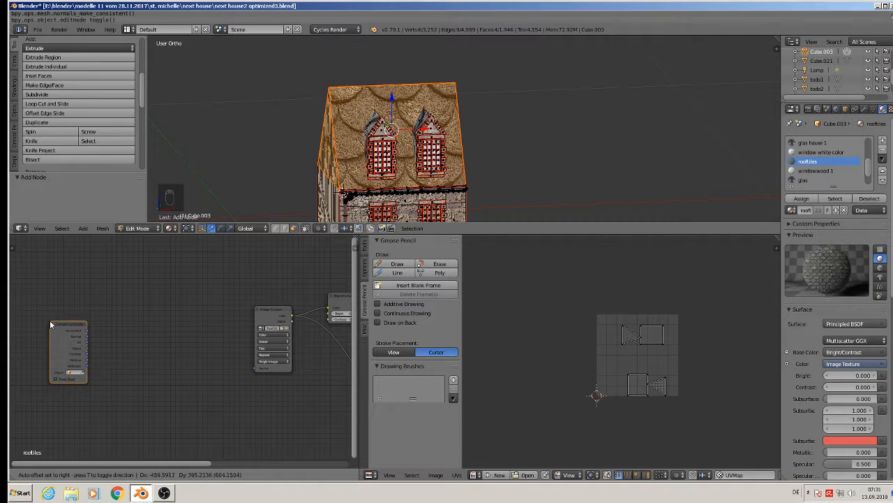
pyautogui.click(50, 324)
# Step: Add a Mapping node between the Texture Coordinate and Image Texture nodes
pyautogui.click(84, 475)
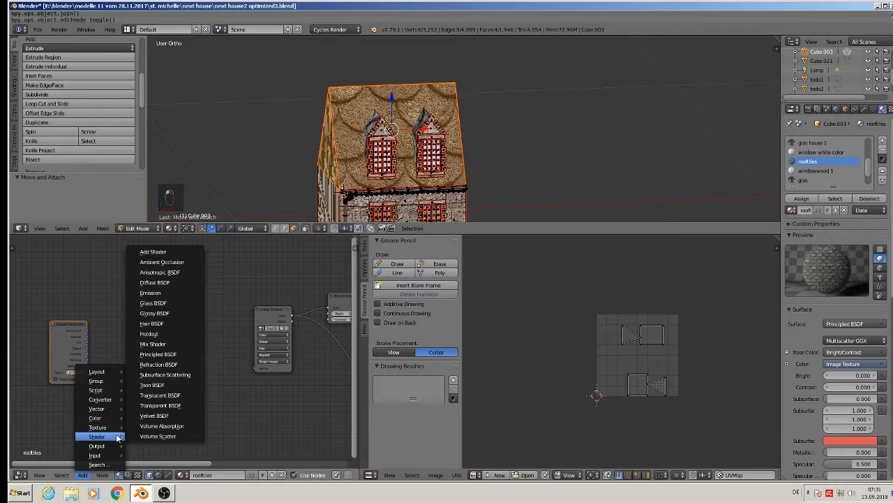
pyautogui.moveTo(108, 410)
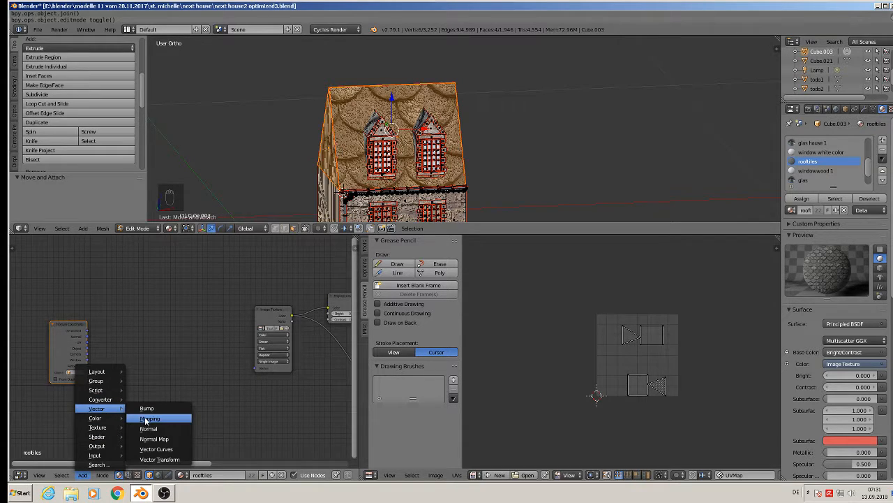
pyautogui.click(145, 419)
pyautogui.click(181, 328)
pyautogui.scroll(2, 91, 338)
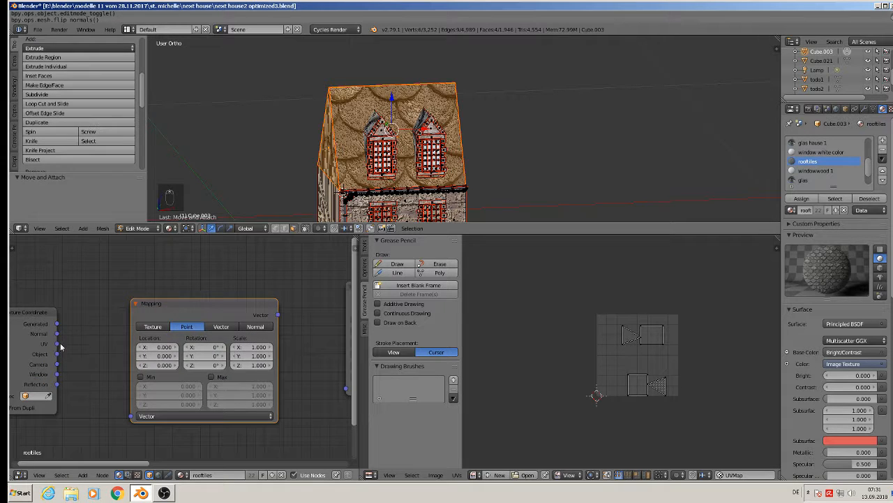
# Step: Link the UV output through the Mapping node, set to Texture type, into the Image Texture's Vector input
pyautogui.moveTo(59, 345); pyautogui.dragTo(138, 421)
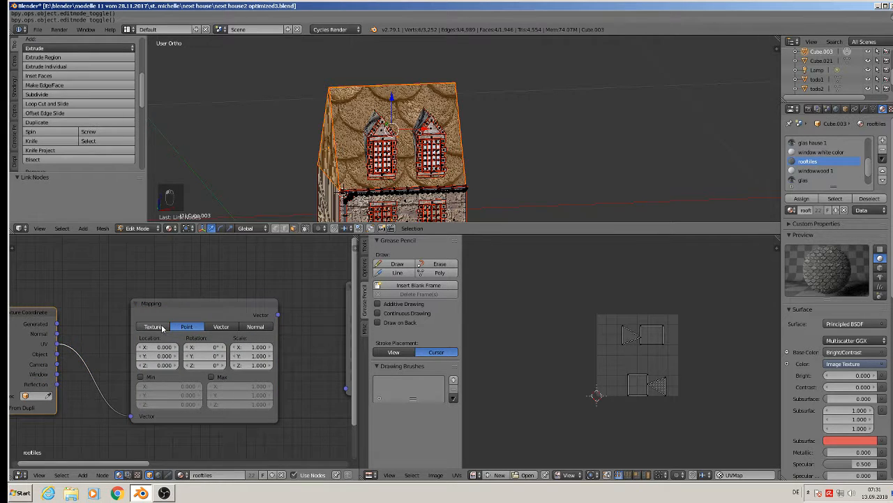
pyautogui.click(161, 328)
pyautogui.moveTo(294, 352); pyautogui.dragTo(216, 338, button='middle')
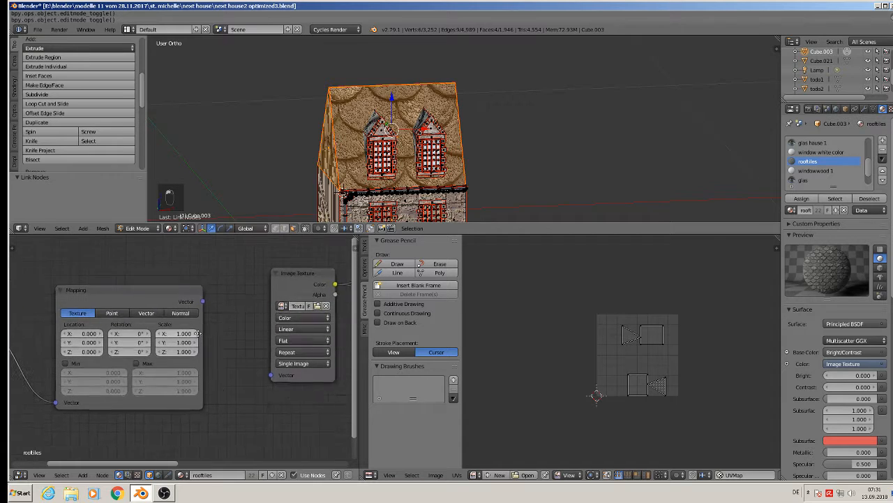
pyautogui.moveTo(202, 302); pyautogui.dragTo(274, 377)
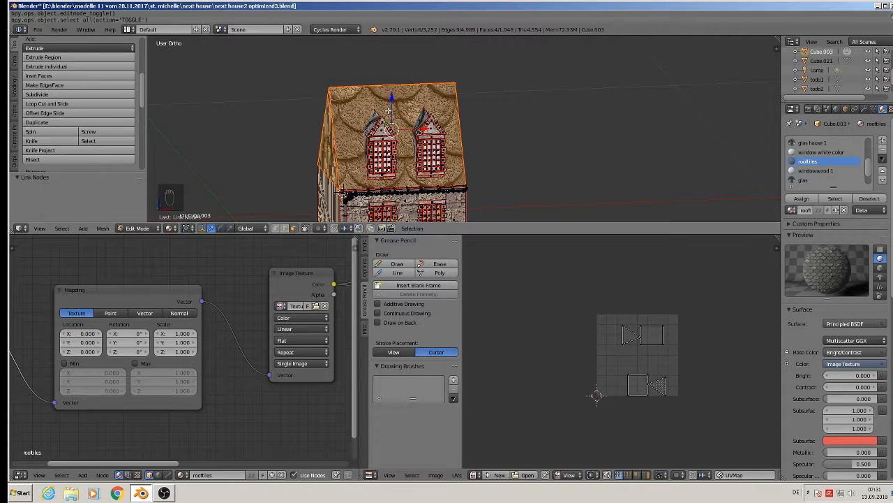
# Step: Try a scale of 2 in X and Y on the roof tiles' Mapping node
pyautogui.scroll(3, 388, 111)
pyautogui.scroll(1, 202, 344)
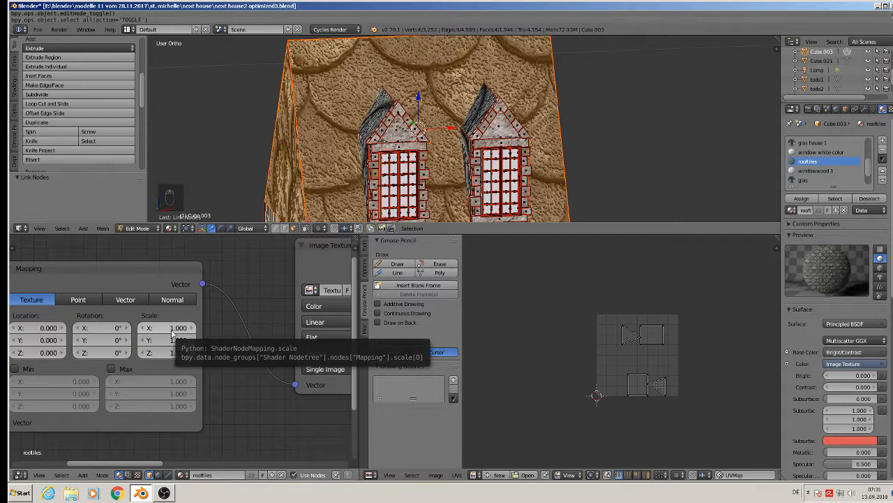
pyautogui.click(173, 332)
pyautogui.write('2')
pyautogui.press('Return')
pyautogui.click(179, 340)
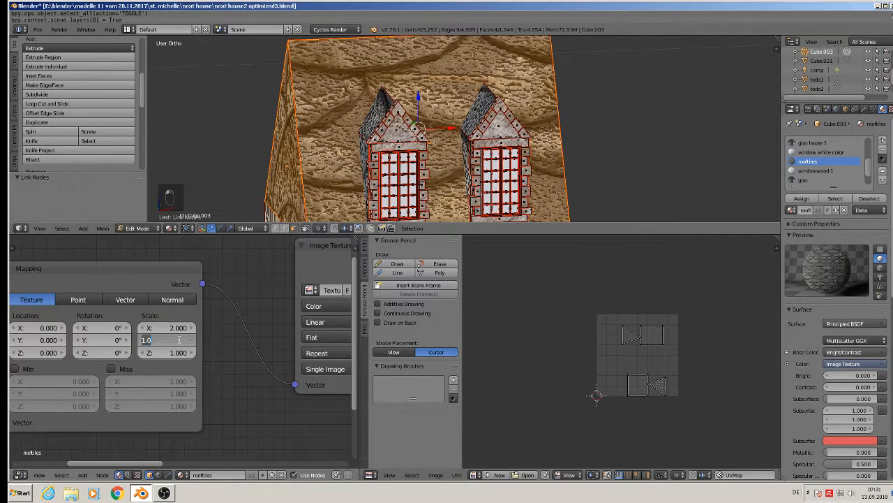
pyautogui.write('2')
pyautogui.press('Return')
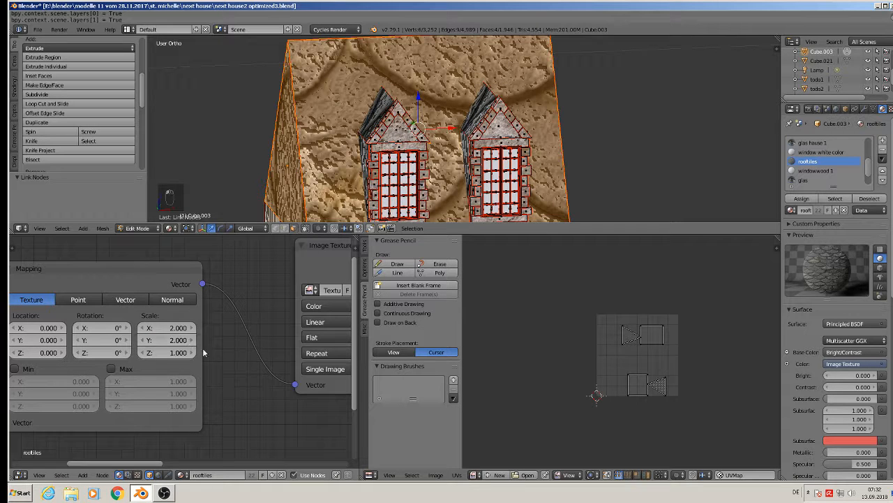
# Step: Set the Mapping node's X and Y scale to 0.1 so the roof tiles repeat smaller
pyautogui.click(169, 329)
pyautogui.write('0.1')
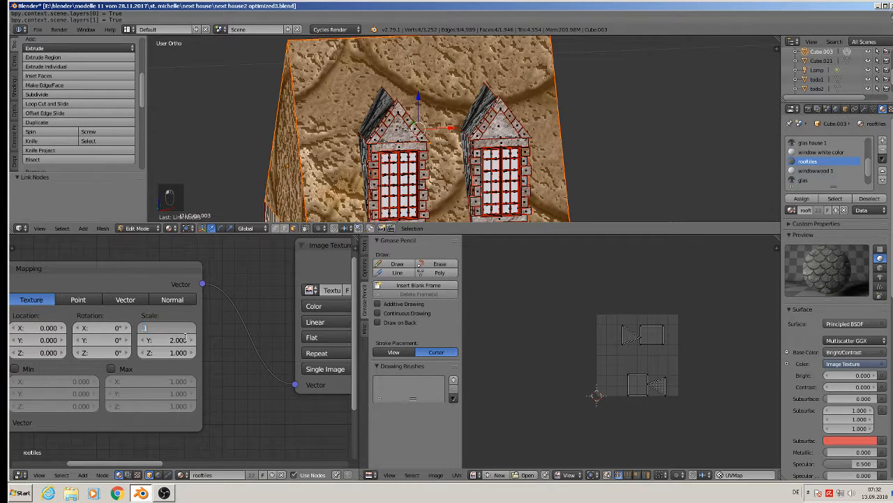
pyautogui.press('Return')
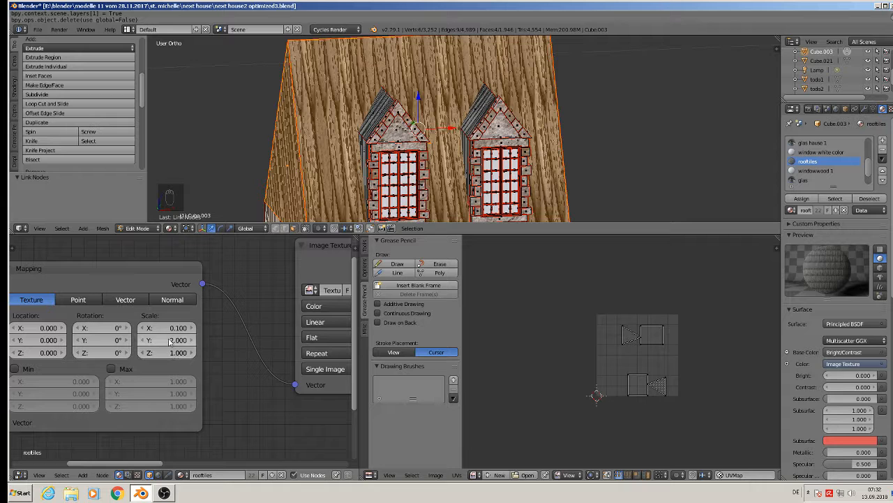
pyautogui.click(179, 340)
pyautogui.write('0.1')
pyautogui.press('Return')
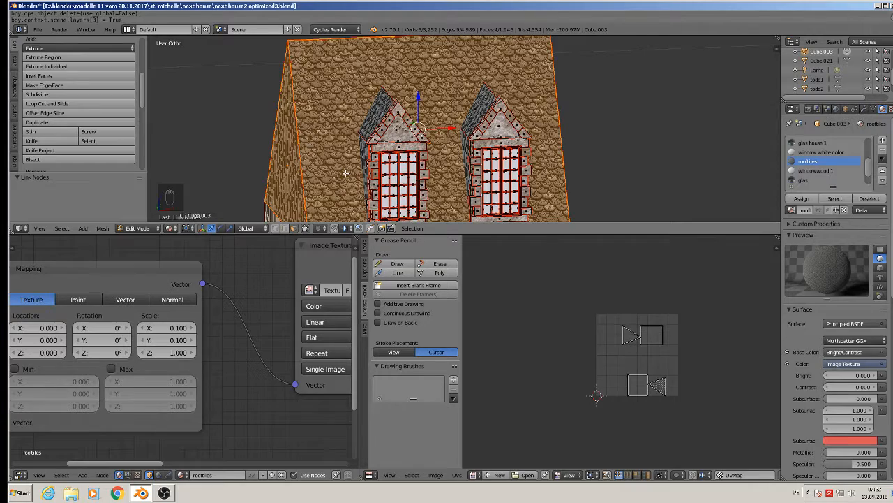
# Step: Select only the roof's gable face to inspect its tile pattern and UVs
pyautogui.press('Tab')
pyautogui.moveTo(343, 176); pyautogui.dragTo(365, 168, button='middle')
pyautogui.press('Tab')
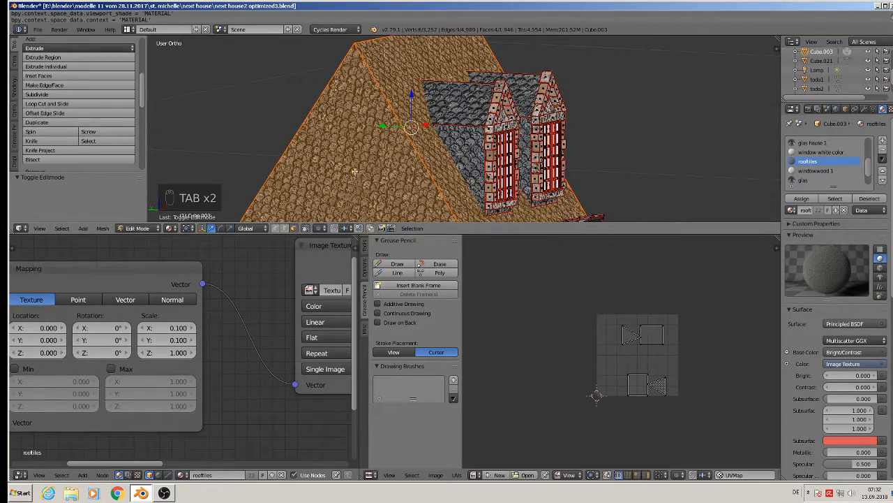
pyautogui.rightClick(354, 171)
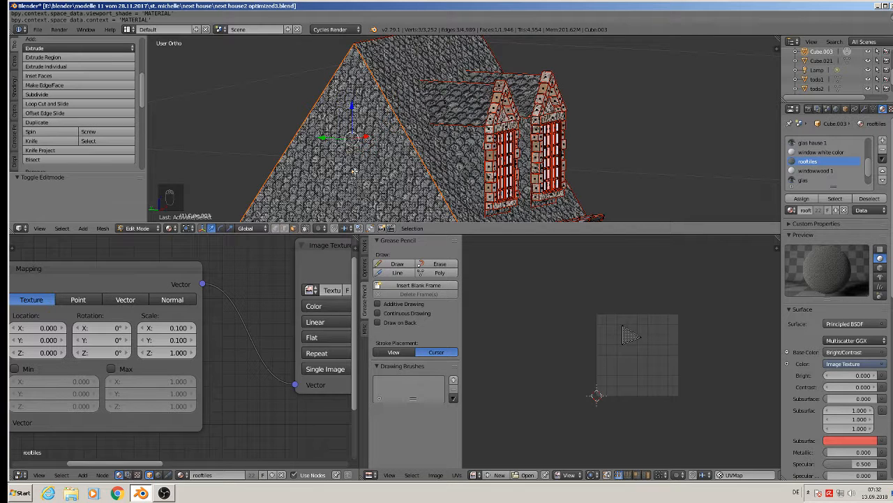
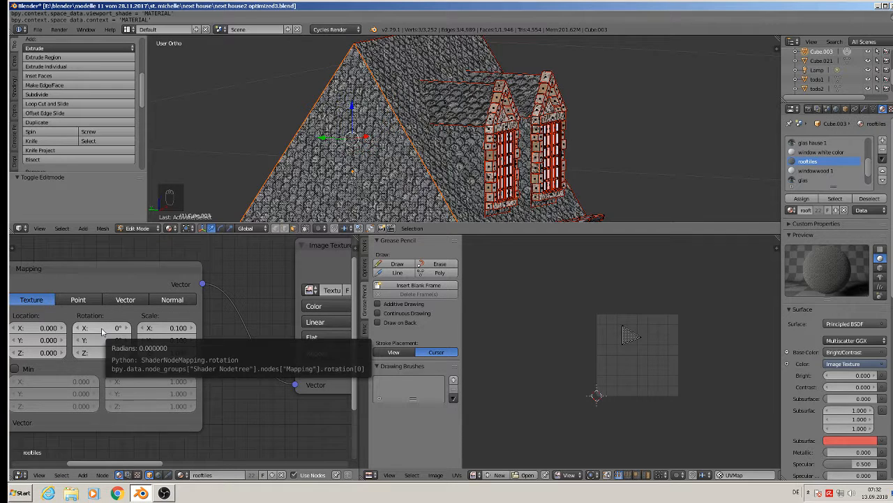
# Step: Try Mapping rotations of -1° in X and -6.8° in Y, and reset both to 0°
pyautogui.moveTo(102, 331)
pyautogui.mouseDown()
pyautogui.moveTo(112, 330)
pyautogui.moveTo(102, 332)
pyautogui.mouseUp()
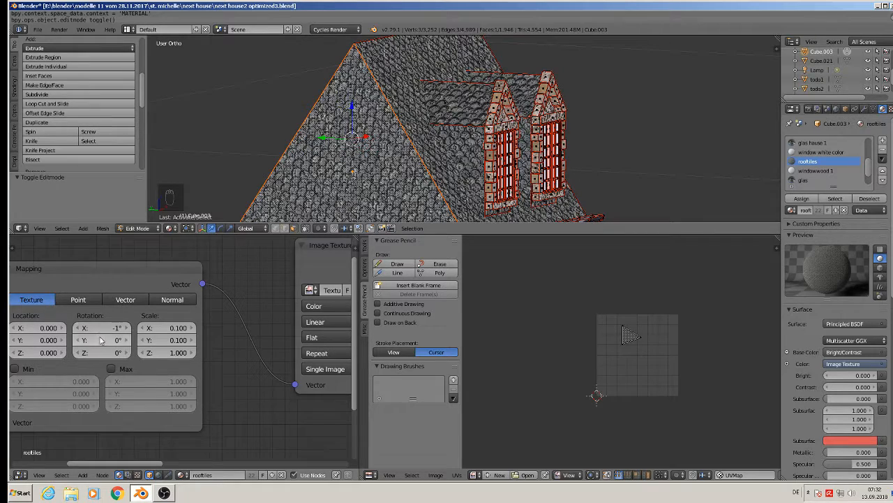
pyautogui.moveTo(104, 340); pyautogui.dragTo(82, 340)
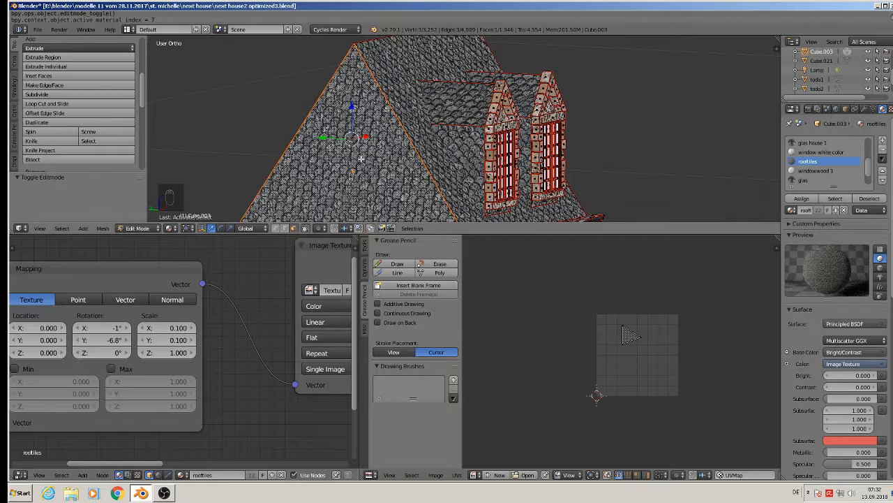
pyautogui.click(109, 341)
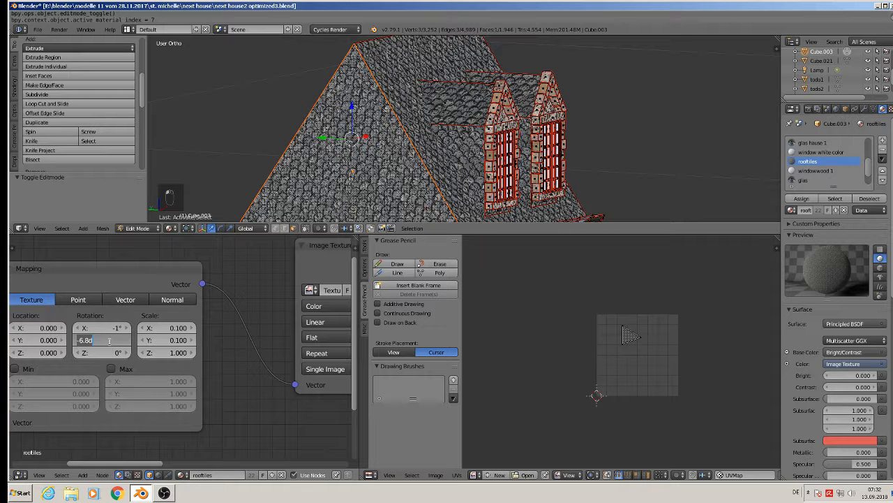
pyautogui.write('0')
pyautogui.press('Return')
pyautogui.click(105, 327)
pyautogui.write('0')
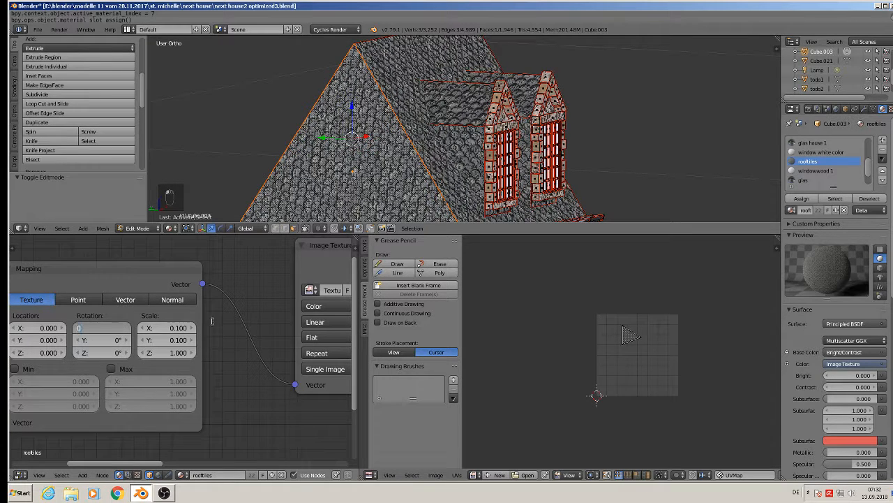
pyautogui.press('Return')
# Step: Examine the tiled roof, dormers and outer walls from several sides in Object Mode
pyautogui.press('Tab')
pyautogui.moveTo(377, 132); pyautogui.dragTo(426, 164, button='middle')
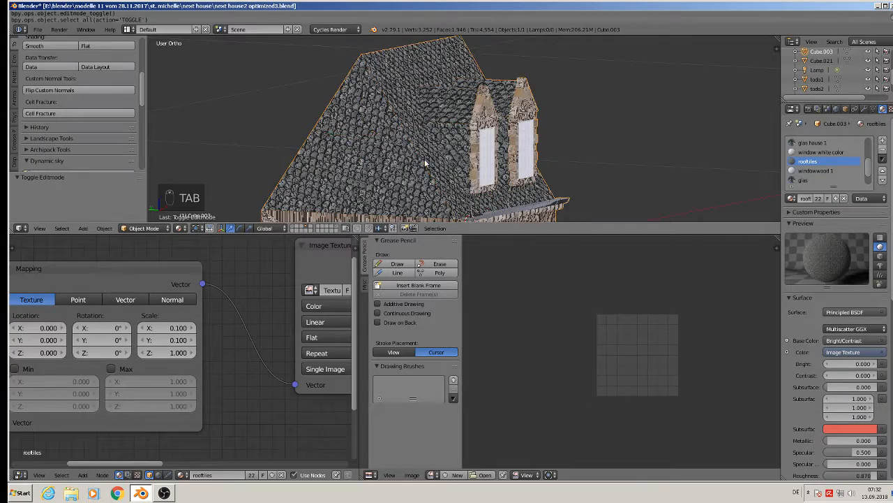
pyautogui.moveTo(531, 155); pyautogui.dragTo(699, 358, button='middle')
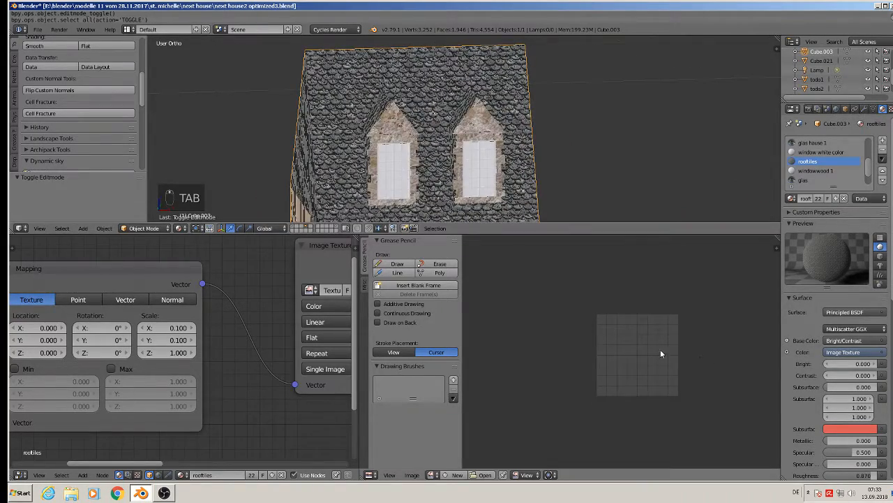
pyautogui.moveTo(564, 182); pyautogui.dragTo(587, 146, button='middle')
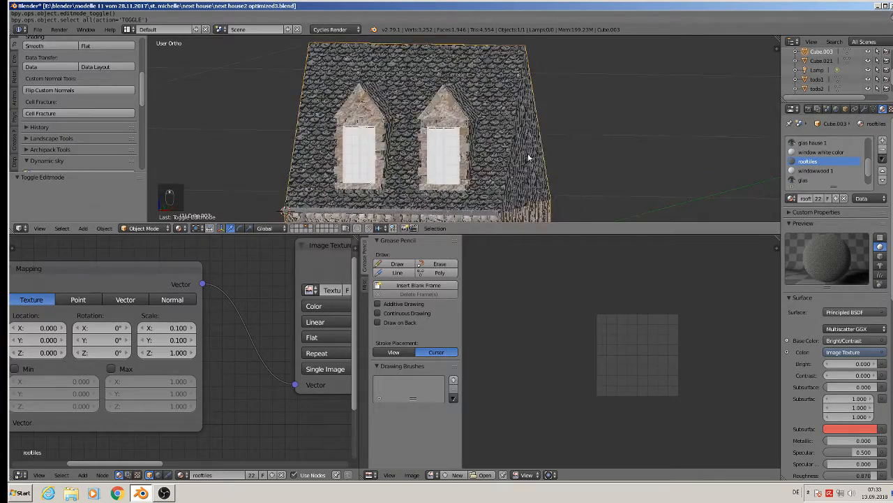
pyautogui.keyDown('shift'); pyautogui.moveTo(530, 158); pyautogui.dragTo(557, 96, button='middle'); pyautogui.keyUp('shift')
pyautogui.keyDown('shift'); pyautogui.moveTo(589, 156); pyautogui.dragTo(553, 83, button='middle'); pyautogui.keyUp('shift')
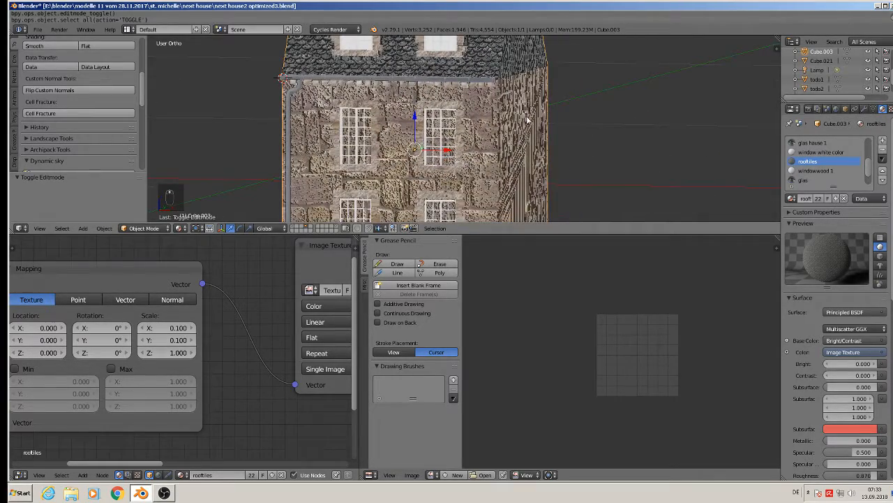
# Step: Select all faces that use the wall material in Edit Mode and show that material's Mapping node
pyautogui.press('Tab')
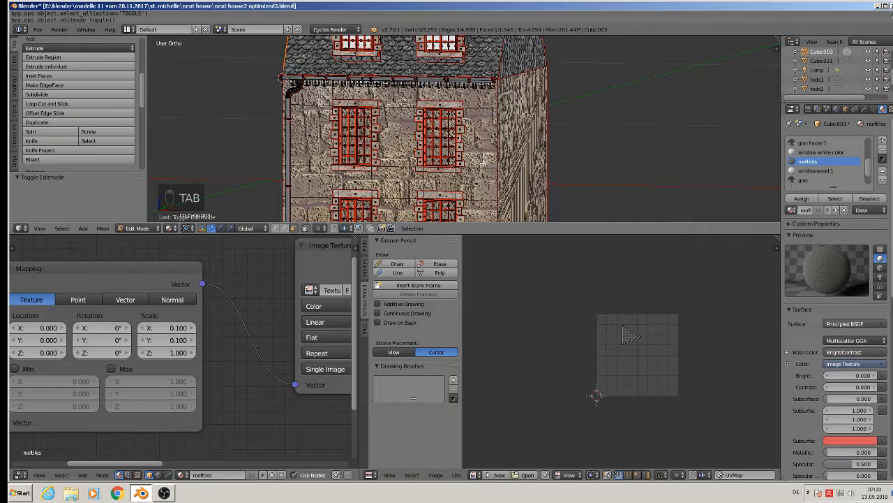
pyautogui.rightClick(493, 149)
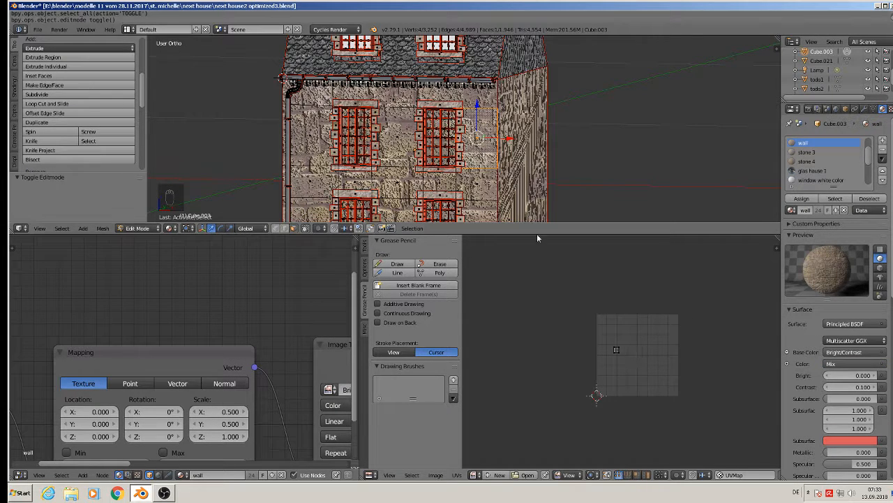
pyautogui.press('a')
pyautogui.click(836, 199)
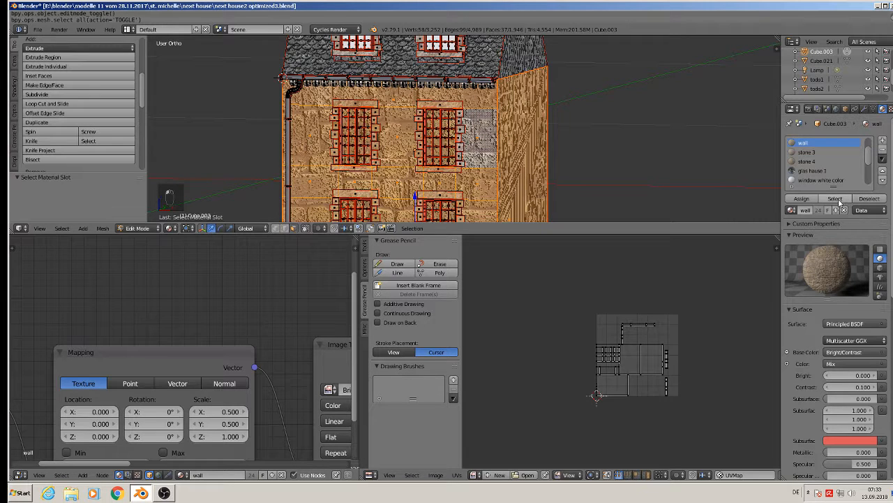
pyautogui.moveTo(215, 320); pyautogui.dragTo(259, 259, button='middle')
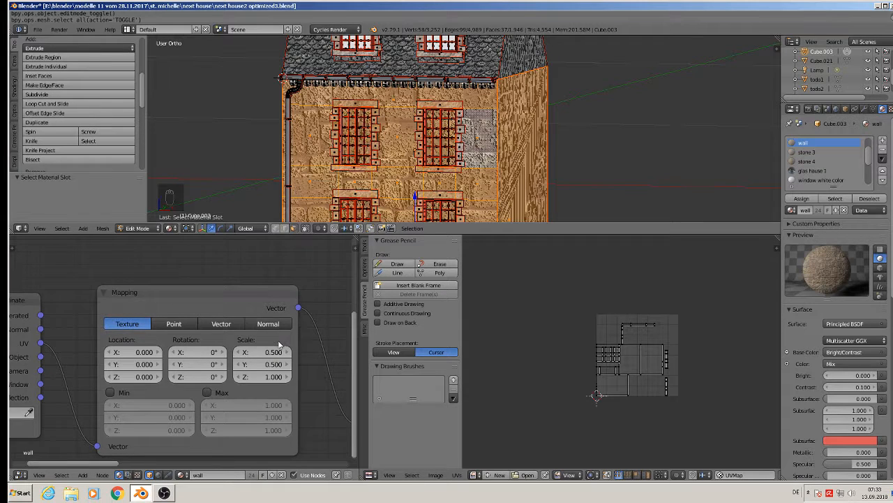
pyautogui.scroll(4, 280, 345)
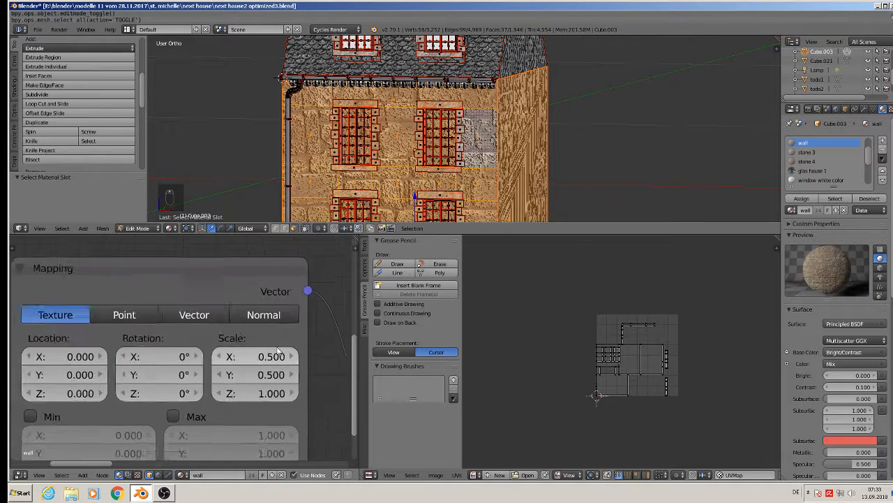
# Step: Set the wall material's Mapping scale to 0.1 in X and Y and check the facade in Object Mode
pyautogui.click(217, 357)
pyautogui.click(217, 357)
pyautogui.click(217, 358)
pyautogui.click(216, 357)
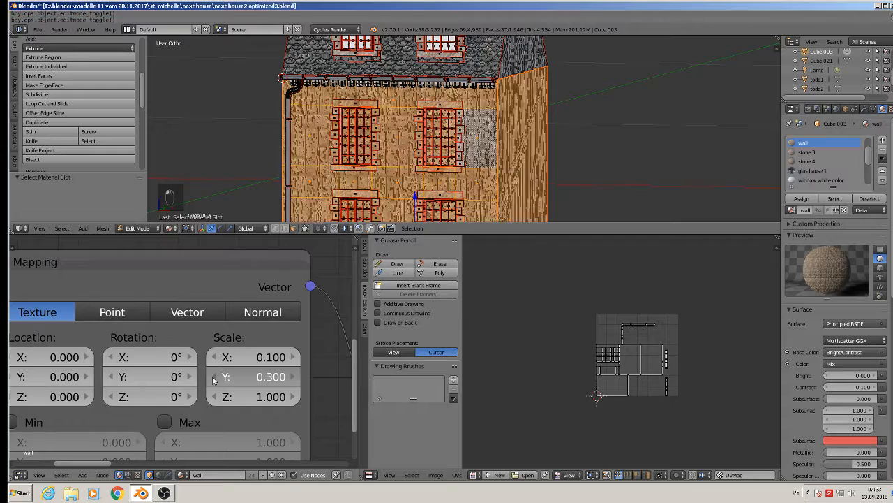
pyautogui.click(214, 377)
pyautogui.click(214, 377)
pyautogui.click(214, 377)
pyautogui.click(214, 377)
pyautogui.scroll(5, 405, 179)
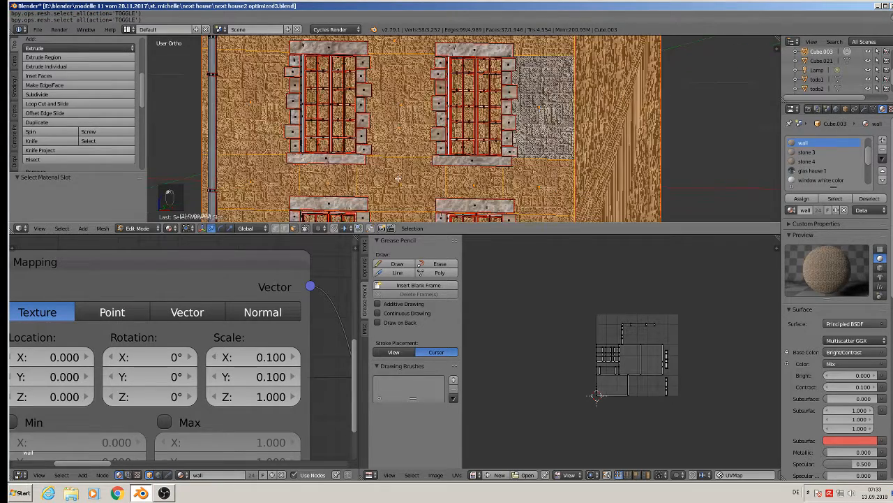
pyautogui.press('Tab')
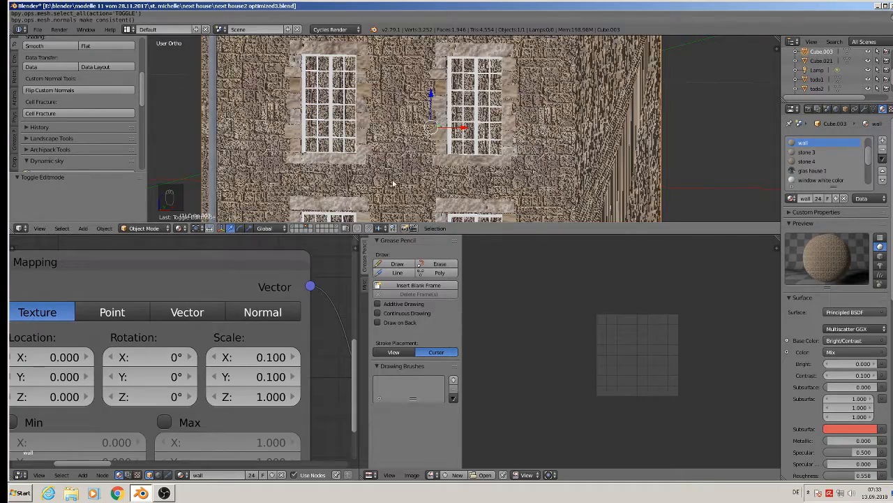
pyautogui.scroll(1, 399, 179)
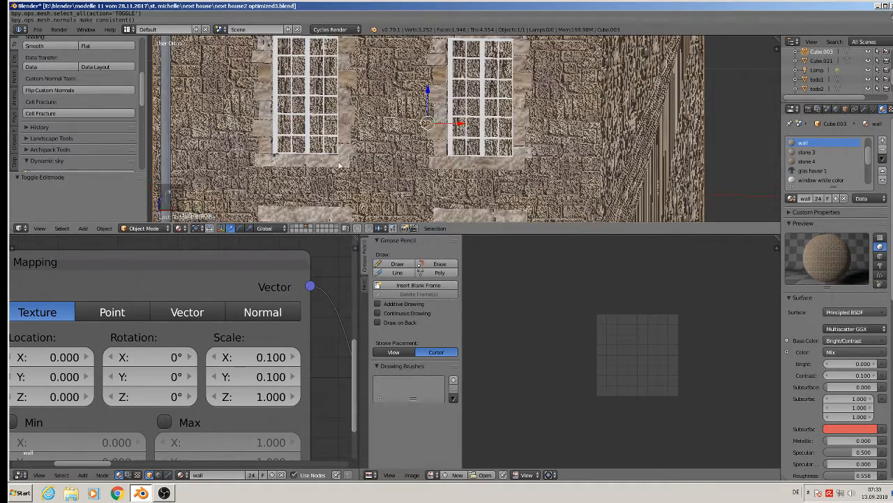
# Step: Delete only the face of the house's large side wall in Edit Mode, keeping its edges and vertices
pyautogui.scroll(-2, 522, 162)
pyautogui.moveTo(522, 162); pyautogui.dragTo(466, 156, button='middle')
pyautogui.press('Tab')
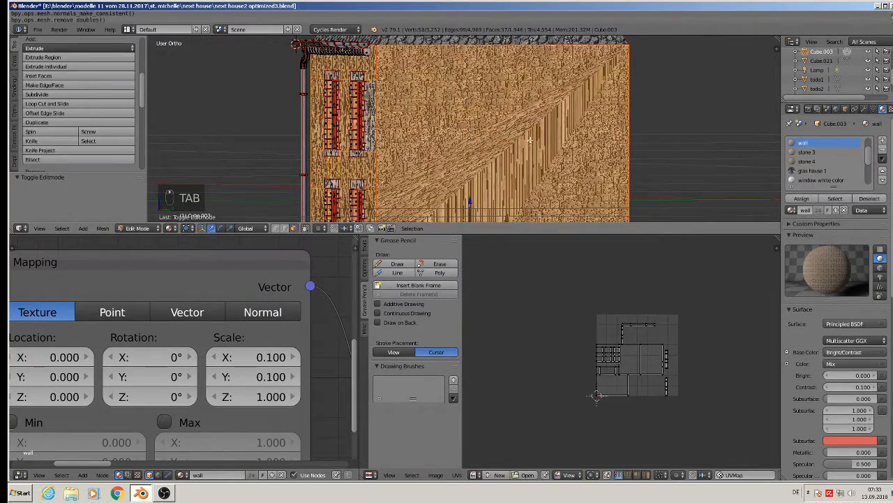
pyautogui.scroll(-2, 510, 147)
pyautogui.scroll(-2, 494, 165)
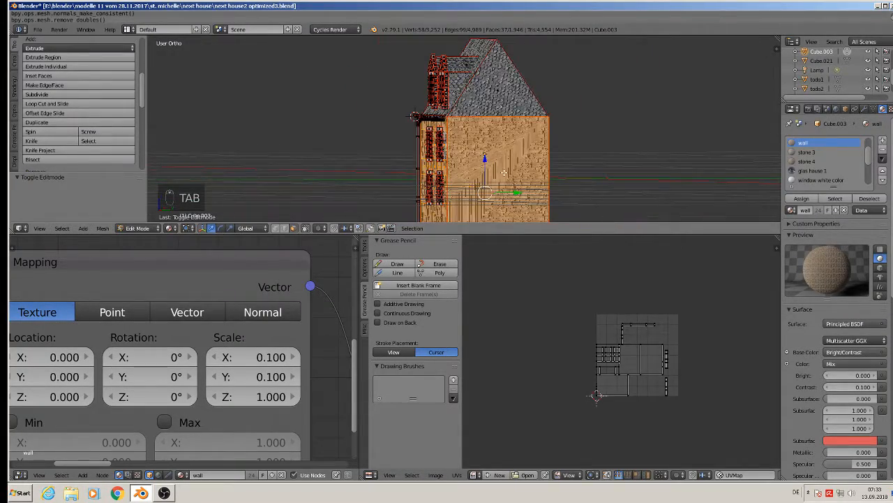
pyautogui.moveTo(504, 173); pyautogui.dragTo(516, 116, button='middle')
pyautogui.rightClick(457, 130)
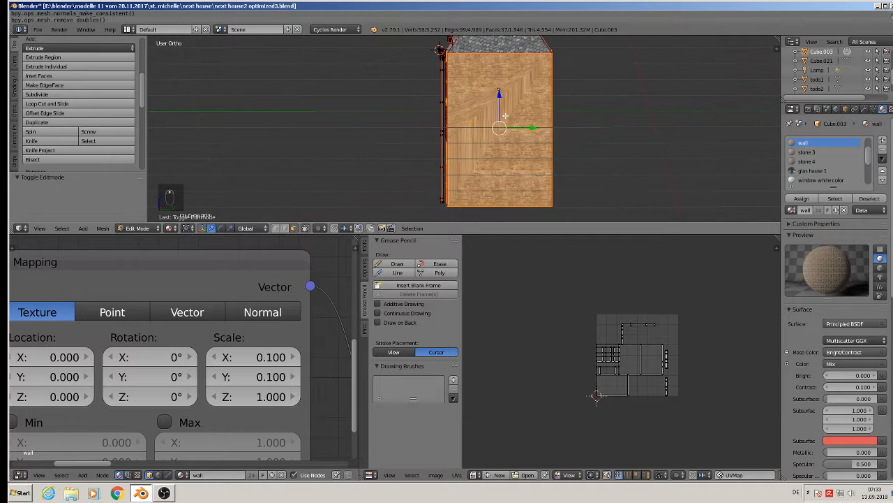
pyautogui.press('x')
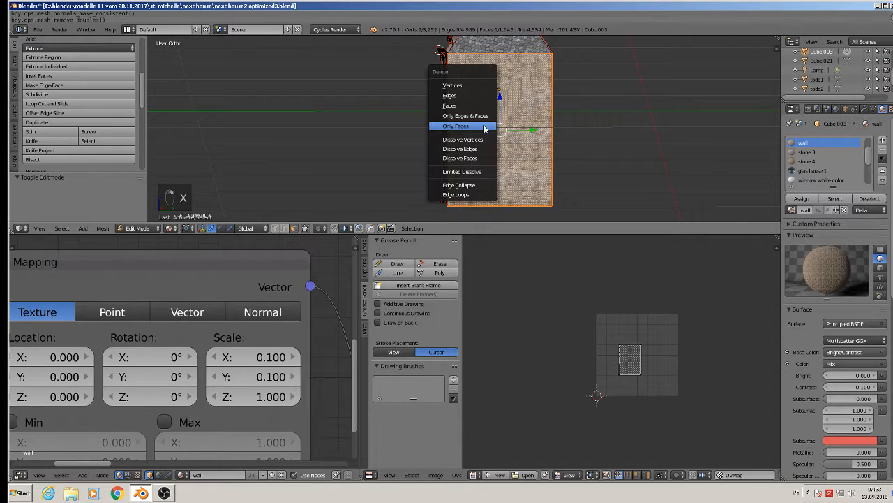
pyautogui.click(491, 124)
# Step: Select the edge loop around the open side of the house and fill it with a new face
pyautogui.moveTo(491, 124); pyautogui.dragTo(530, 144, button='middle')
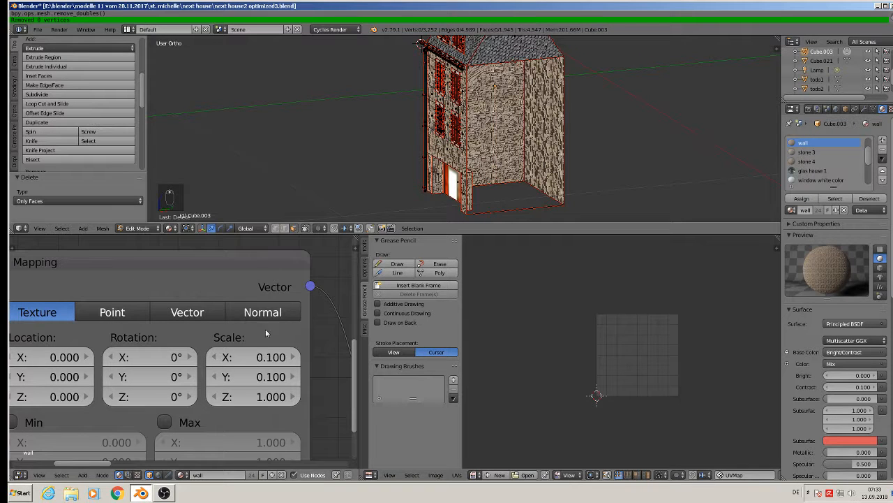
pyautogui.rightClick(467, 162)
pyautogui.press('KP_Decimal')
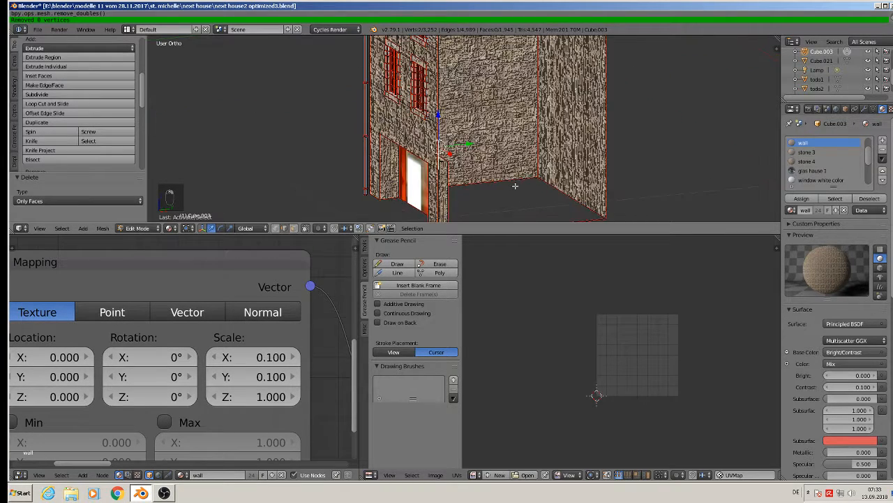
pyautogui.press('KP_5')
pyautogui.scroll(-3, 493, 165)
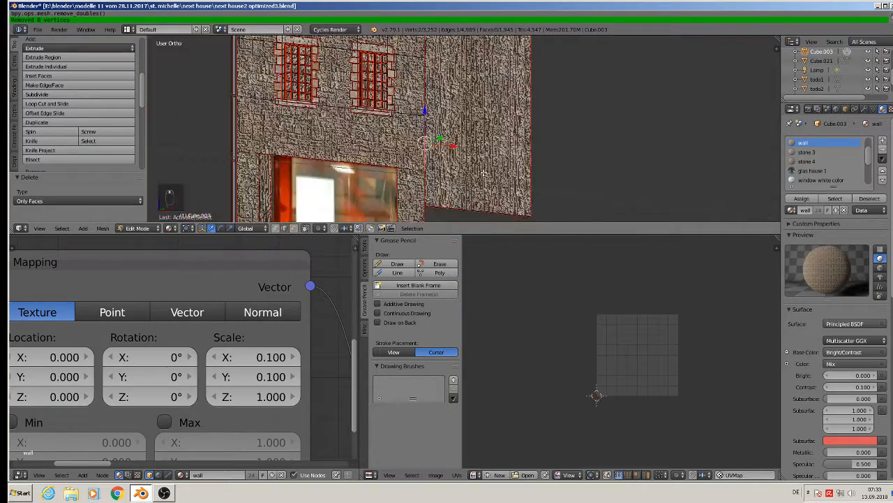
pyautogui.keyDown('alt'); pyautogui.rightClick(441, 102); pyautogui.keyUp('alt')
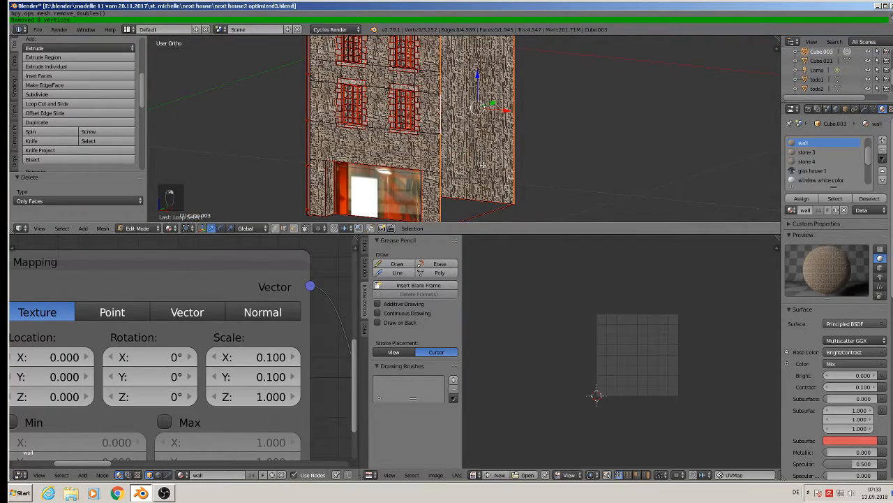
pyautogui.press('f')
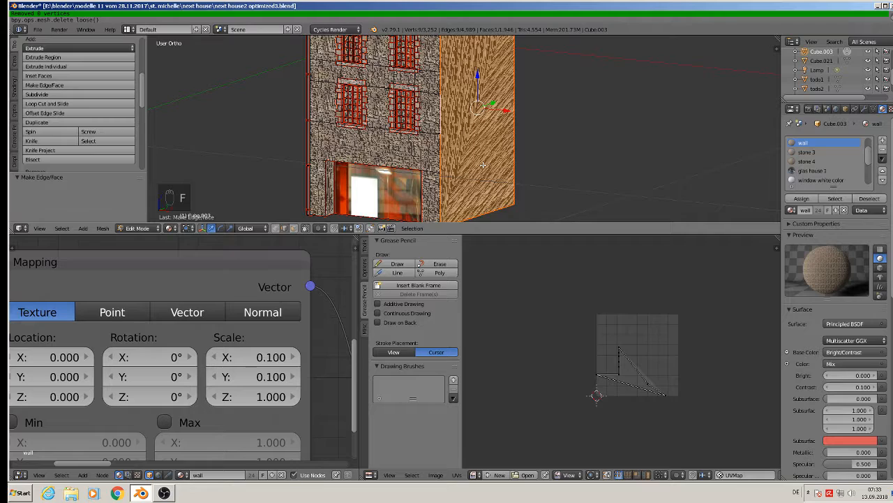
# Step: Unwrap the UVs of the entire house mesh and check the walls in Object Mode
pyautogui.moveTo(483, 164); pyautogui.dragTo(515, 159, button='middle')
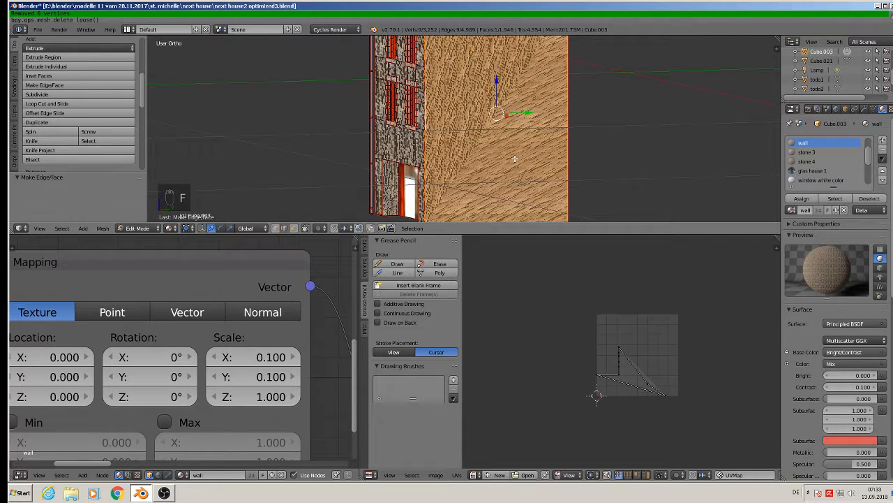
pyautogui.press('a')
pyautogui.press('a')
pyautogui.press('a')
pyautogui.press('u')
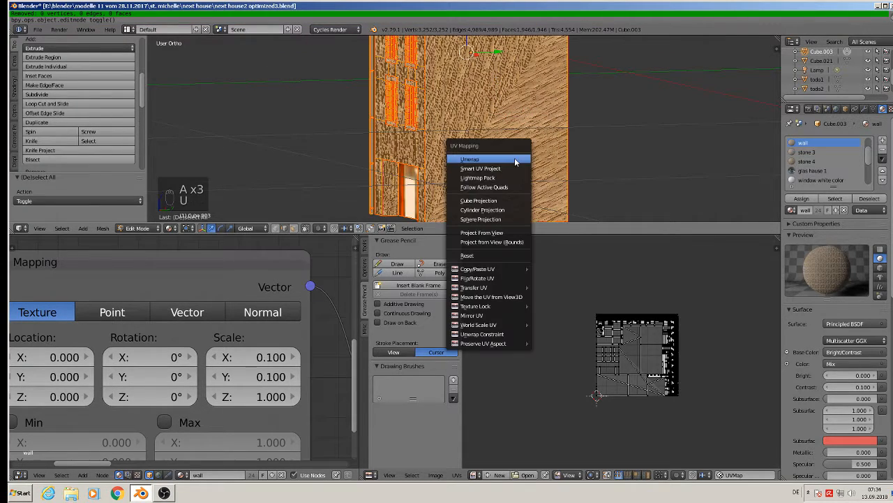
pyautogui.click(515, 160)
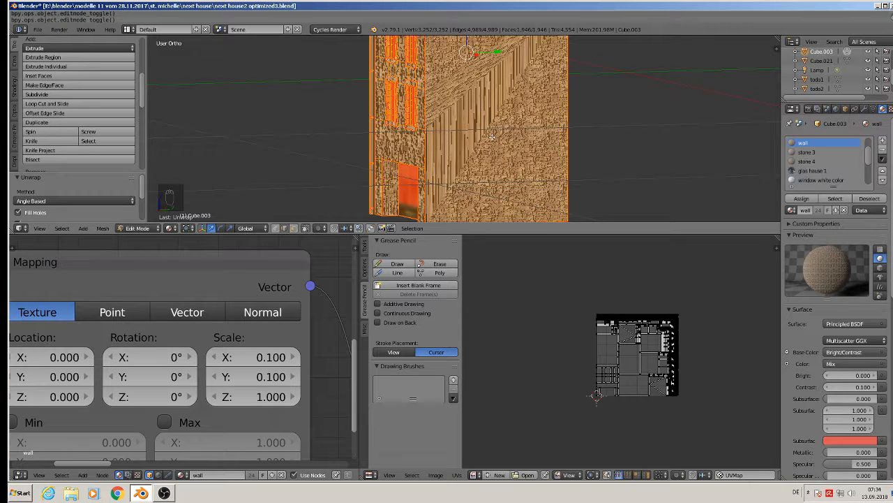
pyautogui.moveTo(494, 141); pyautogui.dragTo(525, 39, button='middle')
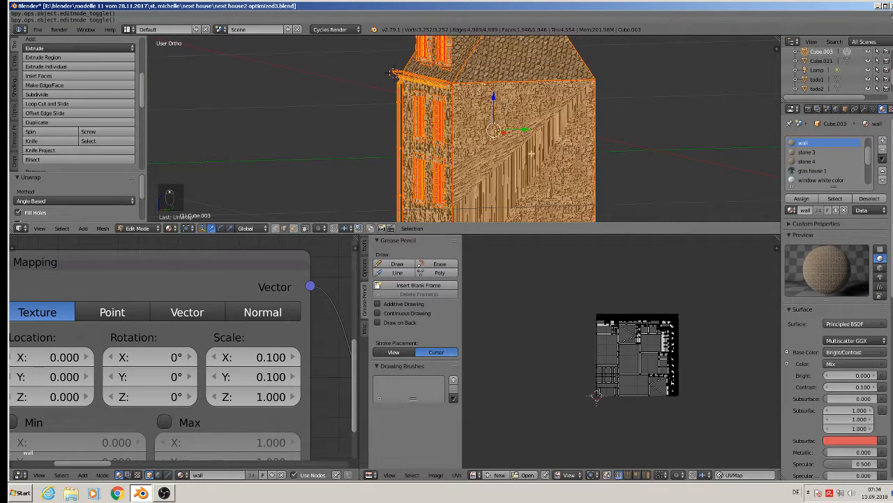
pyautogui.moveTo(564, 167); pyautogui.dragTo(646, 173, button='middle')
pyautogui.press('Tab')
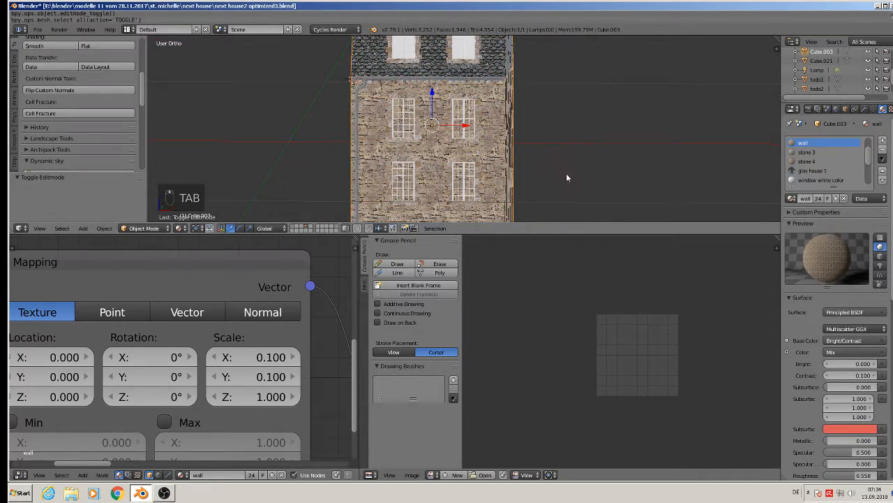
# Step: Select the shopfront face on the ground floor in Edit Mode and show its shop material's Image Texture node
pyautogui.keyDown('shift'); pyautogui.moveTo(567, 178); pyautogui.dragTo(573, 81, button='middle'); pyautogui.keyUp('shift')
pyautogui.scroll(2, 455, 181)
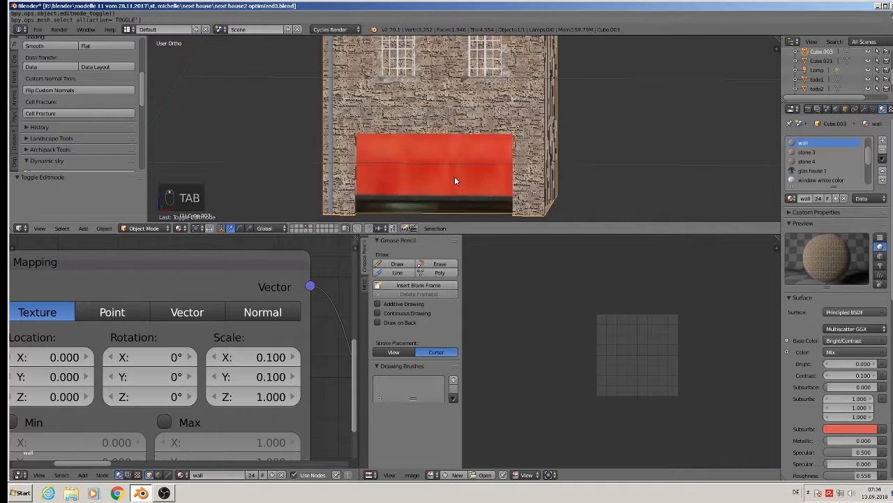
pyautogui.press('Tab')
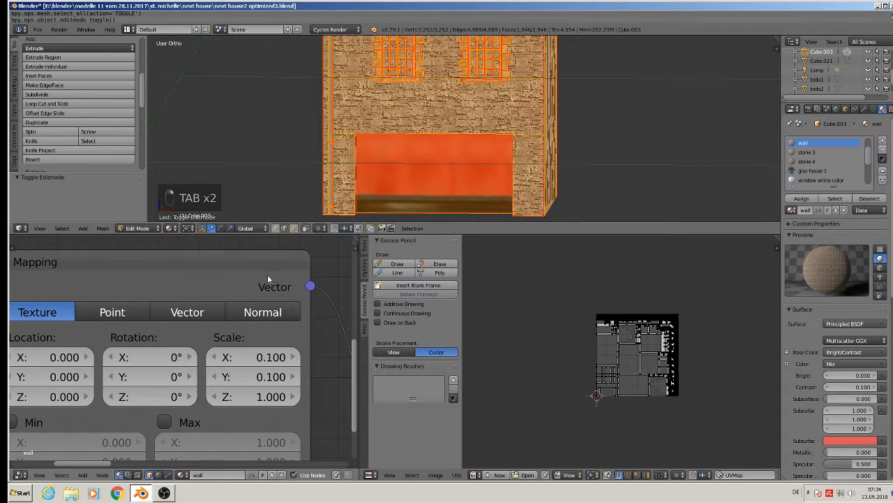
pyautogui.rightClick(430, 160)
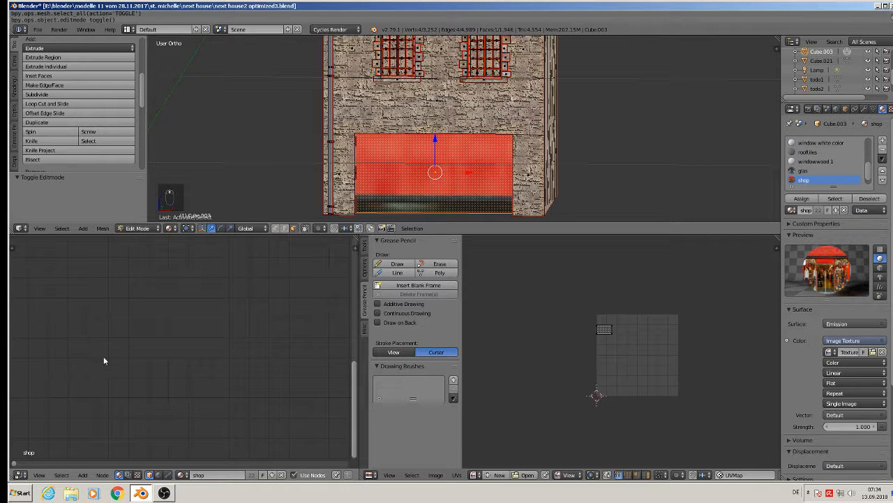
pyautogui.keyDown('ctrl'); pyautogui.scroll(-6, 136, 355); pyautogui.keyUp('ctrl')
pyautogui.moveTo(131, 352); pyautogui.dragTo(234, 338, button='middle')
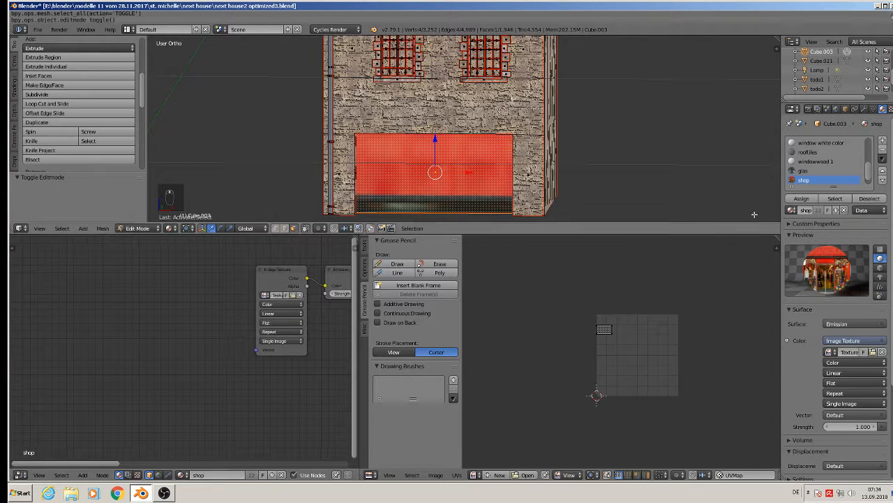
# Step: Copy the Texture Coordinate and Mapping nodes from the rooftiles material
pyautogui.click(821, 143)
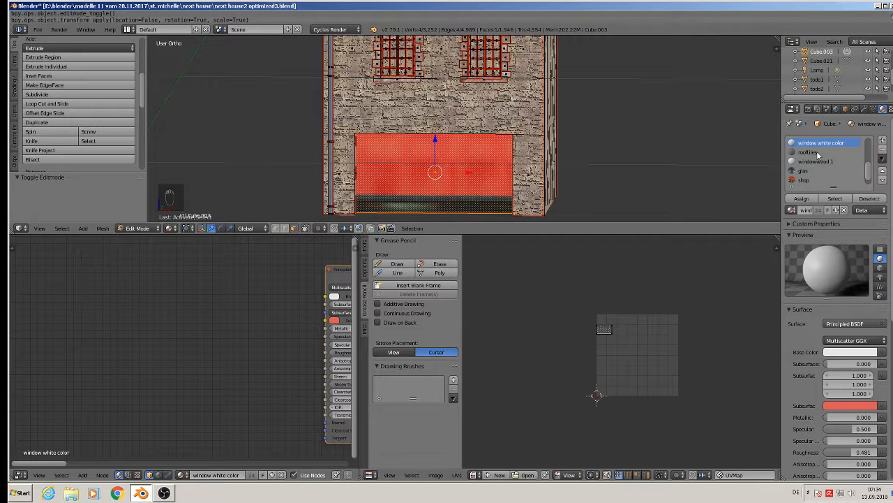
pyautogui.click(813, 153)
pyautogui.scroll(-1, 209, 335)
pyautogui.scroll(4, 243, 328)
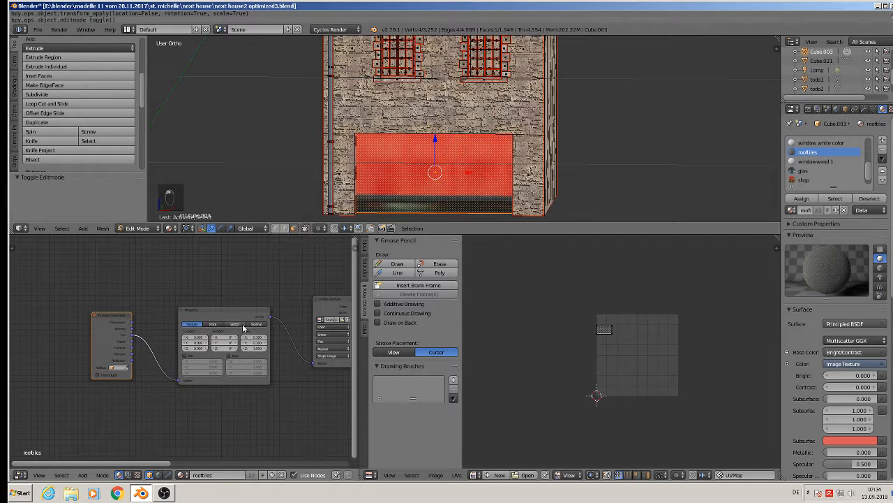
pyautogui.click(233, 320)
pyautogui.keyDown('shift'); pyautogui.moveTo(119, 338); pyautogui.dragTo(216, 300, button='right'); pyautogui.keyUp('shift')
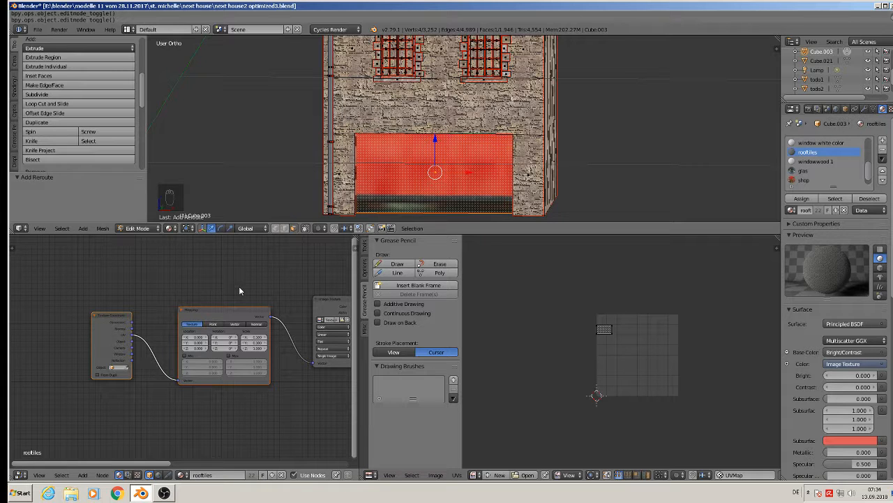
pyautogui.hotkey('ctrl', 'c')
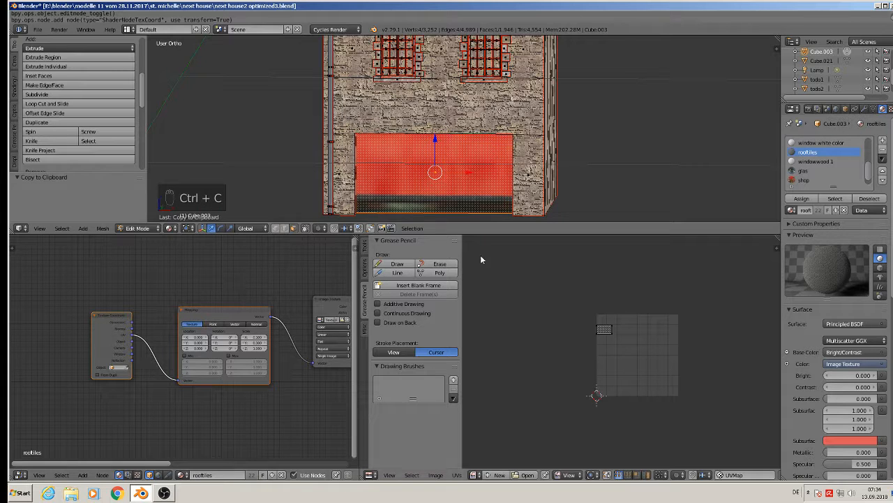
# Step: Paste the copied nodes into the shop material and link the Mapping node's Vector output to the Image Texture's Vector input
pyautogui.click(803, 181)
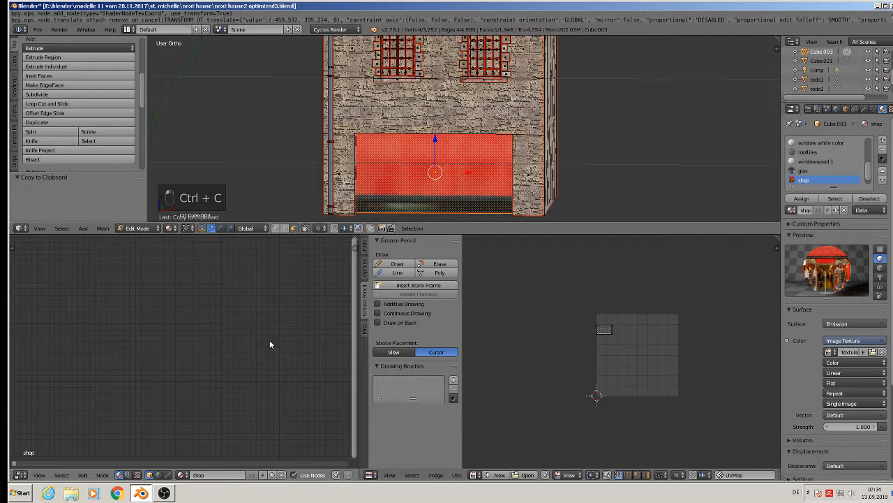
pyautogui.moveTo(279, 345); pyautogui.dragTo(183, 339, button='middle')
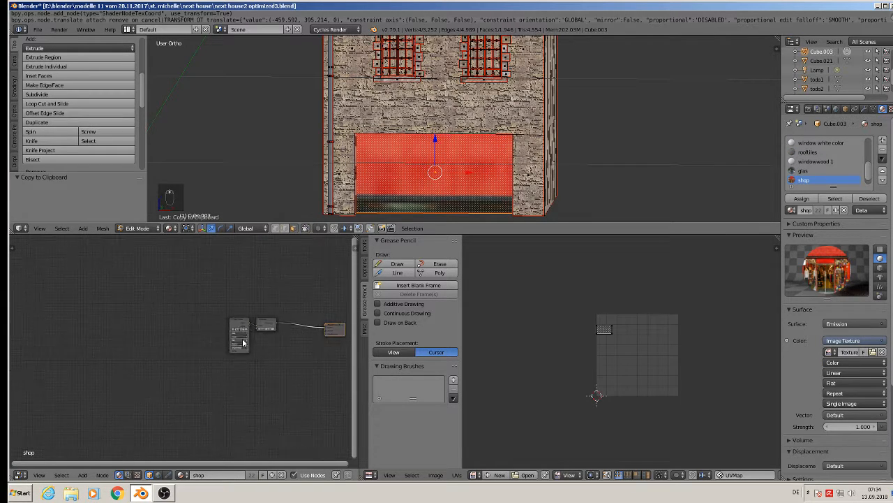
pyautogui.hotkey('ctrl', 'v')
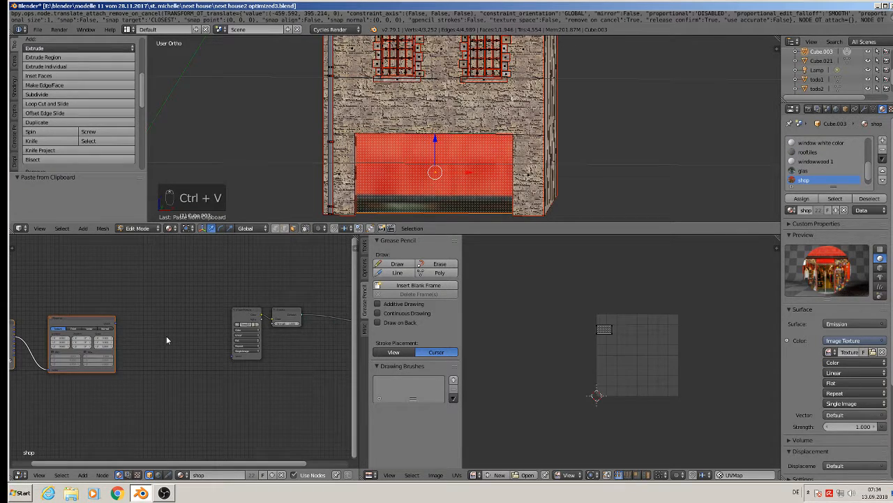
pyautogui.scroll(2, 167, 336)
pyautogui.moveTo(158, 340); pyautogui.dragTo(244, 352, button='middle')
pyautogui.moveTo(152, 326); pyautogui.dragTo(254, 315)
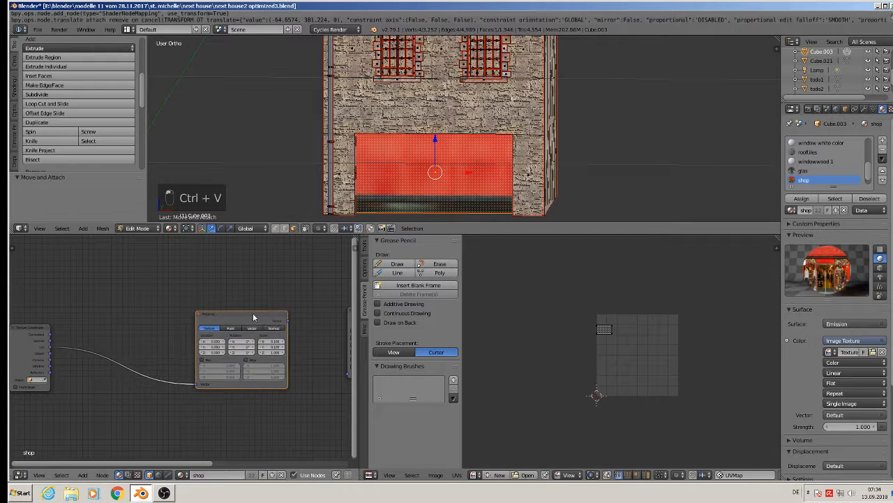
pyautogui.moveTo(299, 320); pyautogui.dragTo(239, 318, button='middle')
pyautogui.moveTo(227, 321); pyautogui.dragTo(290, 374)
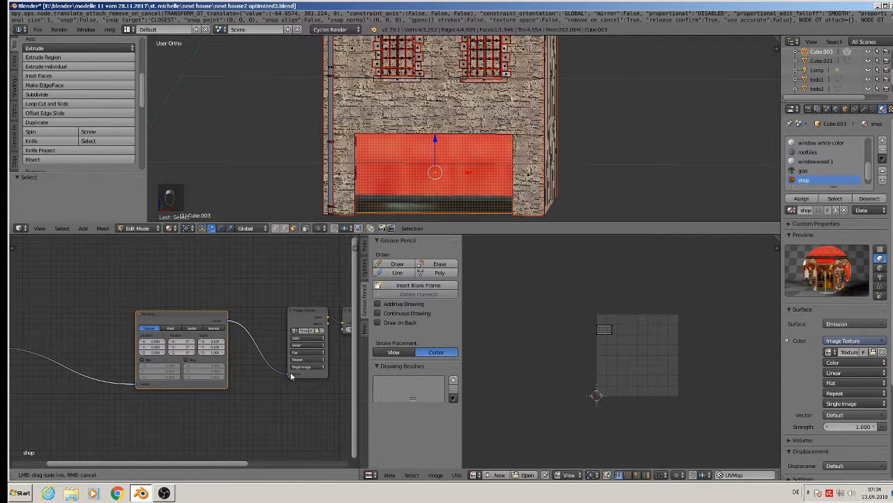
# Step: Inspect the shopfront texture and enable the Min limit in the shop material's Mapping node
pyautogui.scroll(1, 444, 180)
pyautogui.scroll(3, 445, 180)
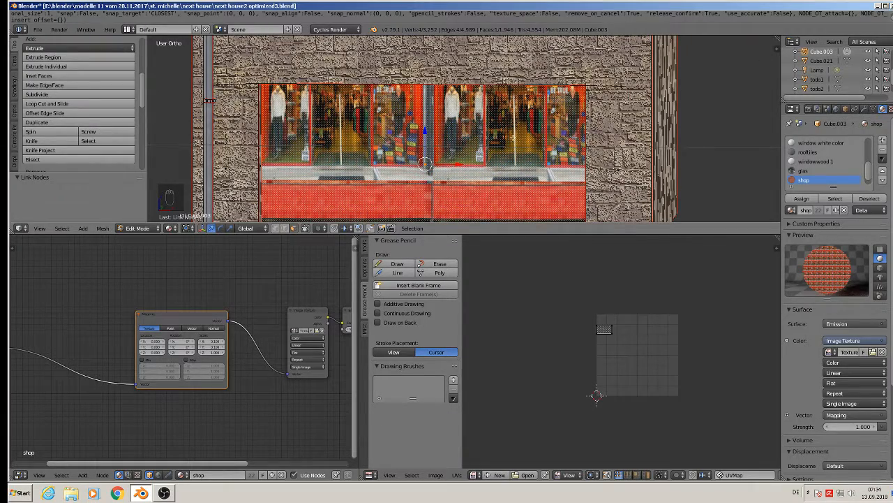
pyautogui.keyDown('shift'); pyautogui.moveTo(513, 138); pyautogui.dragTo(547, 185, button='middle'); pyautogui.keyUp('shift')
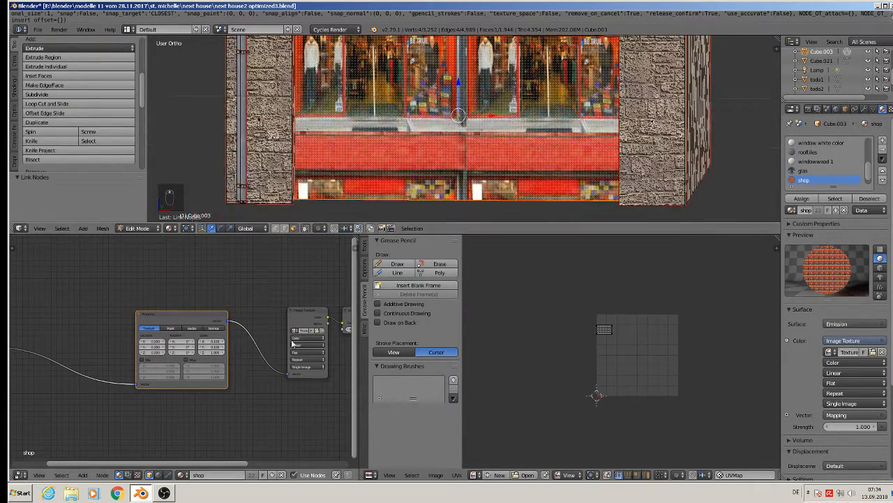
pyautogui.scroll(10, 186, 375)
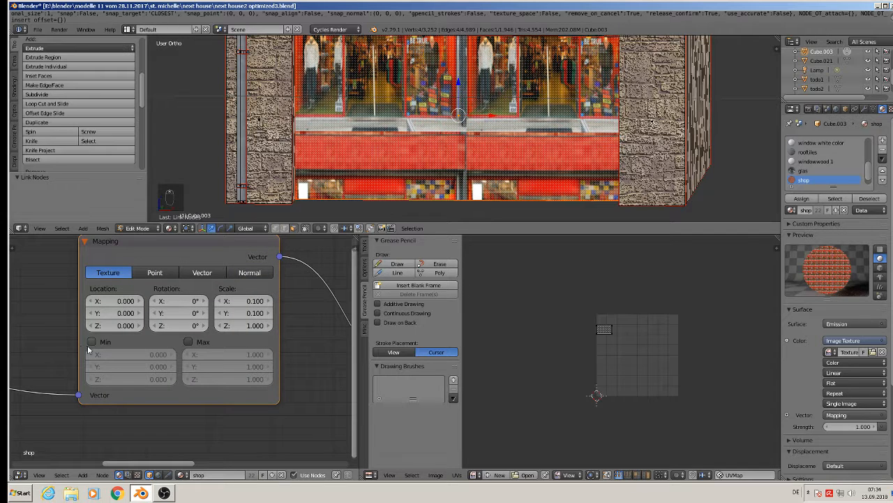
pyautogui.click(91, 342)
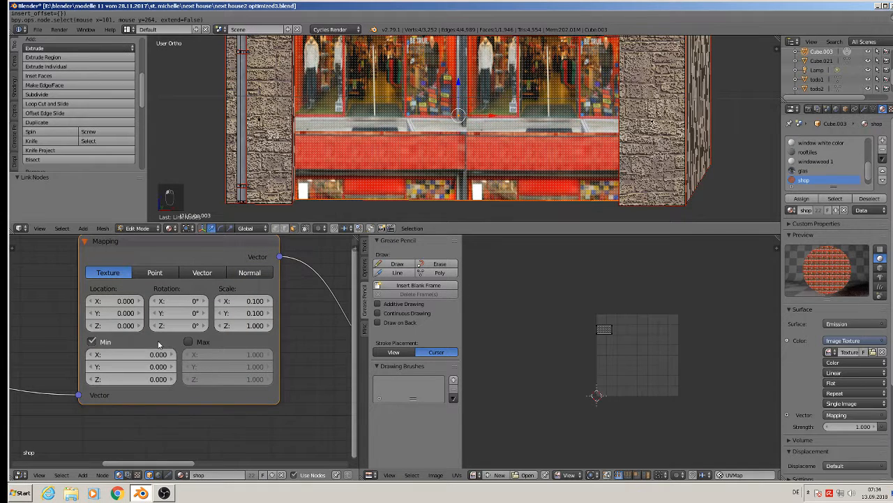
# Step: Enable the Max limit in the shop material's Mapping node and set its location to X 0.1 and Y 0.8
pyautogui.click(189, 342)
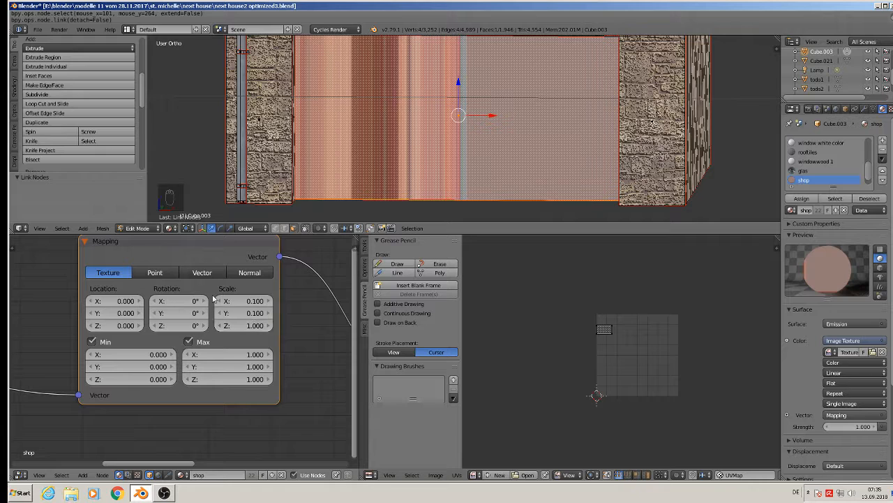
pyautogui.moveTo(115, 301)
pyautogui.mouseDown()
pyautogui.moveTo(143, 301)
pyautogui.moveTo(100, 301)
pyautogui.moveTo(113, 312)
pyautogui.mouseUp()
pyautogui.keyDown('shift'); pyautogui.moveTo(314, 157); pyautogui.dragTo(293, 182, button='middle'); pyautogui.keyUp('shift')
pyautogui.click(133, 315)
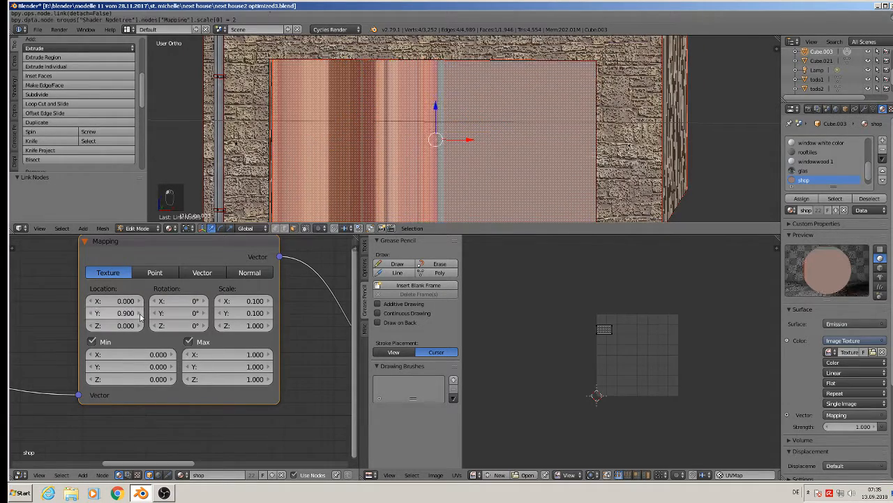
pyautogui.click(89, 315)
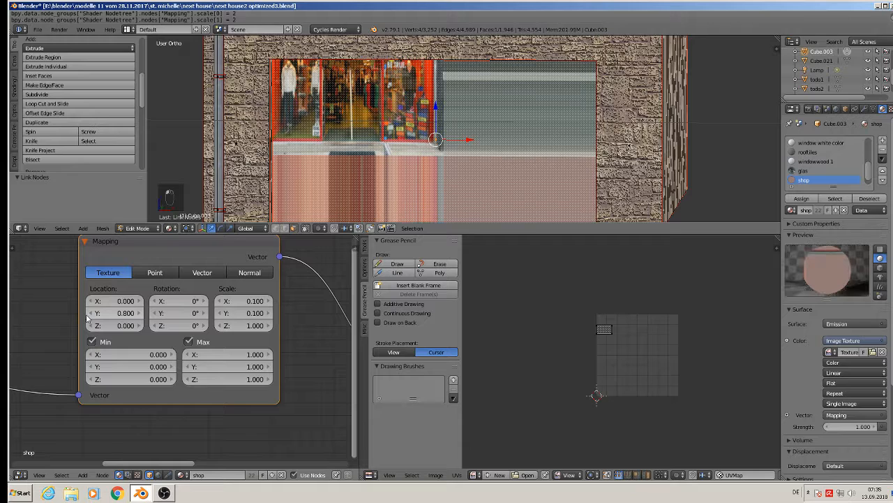
pyautogui.click(139, 301)
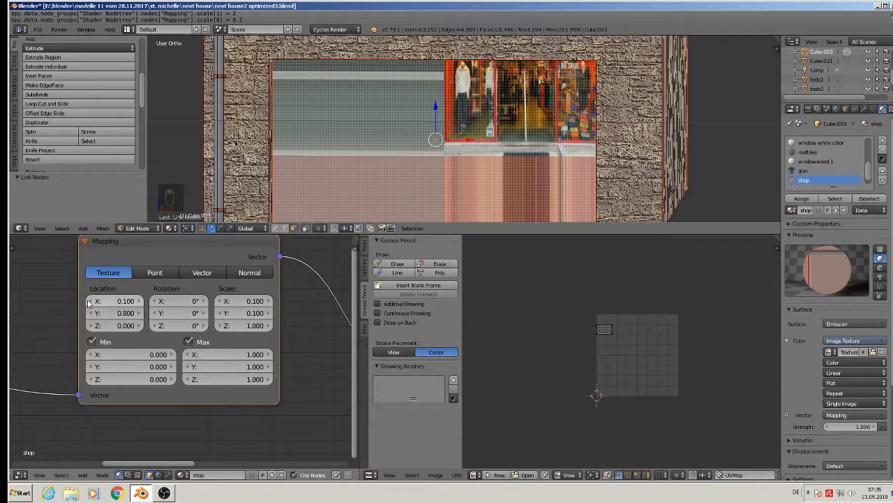
# Step: Set the shop Mapping node's scale to 0.2 in X and Y and its location to X 0 and Y 0.7
pyautogui.click(268, 301)
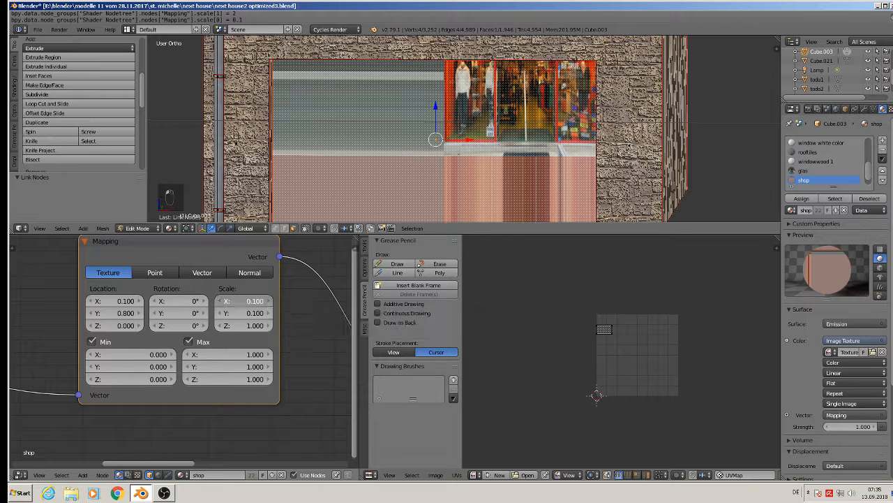
pyautogui.click(269, 312)
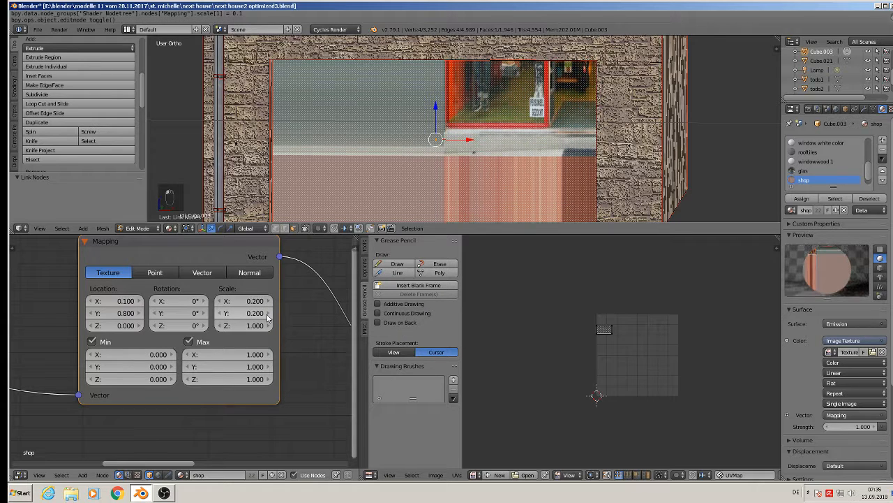
pyautogui.click(89, 316)
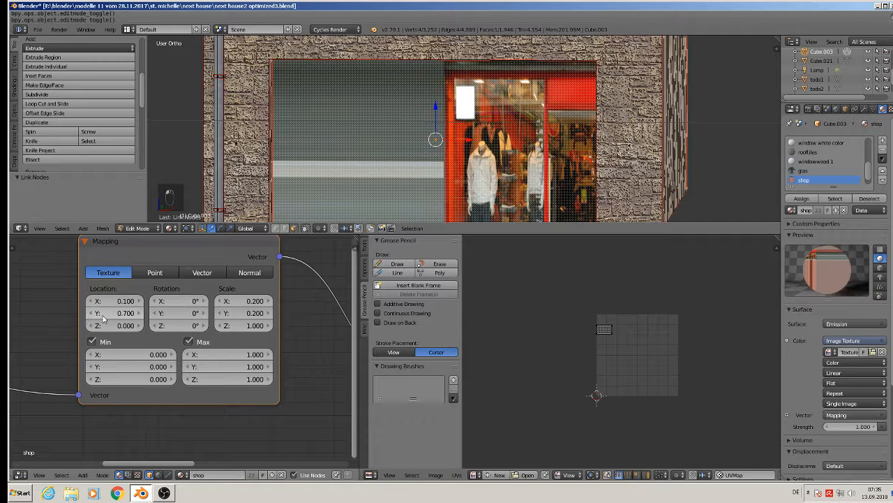
pyautogui.click(139, 301)
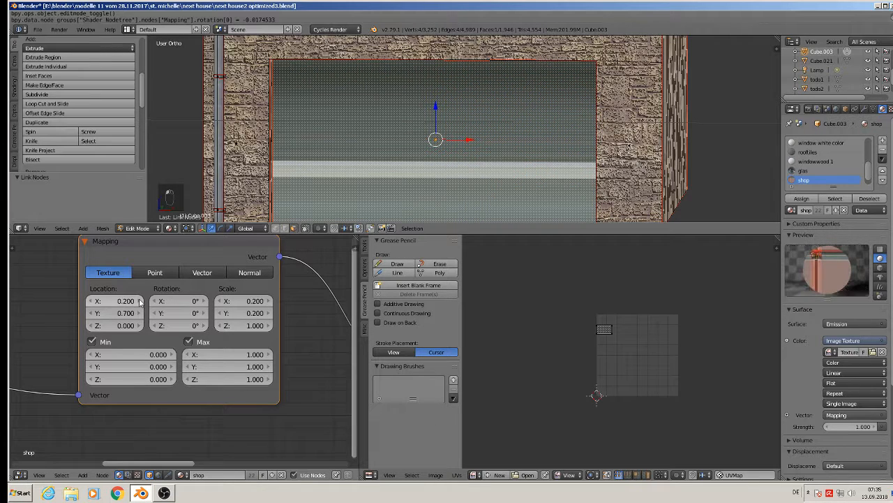
pyautogui.click(91, 301)
pyautogui.click(91, 300)
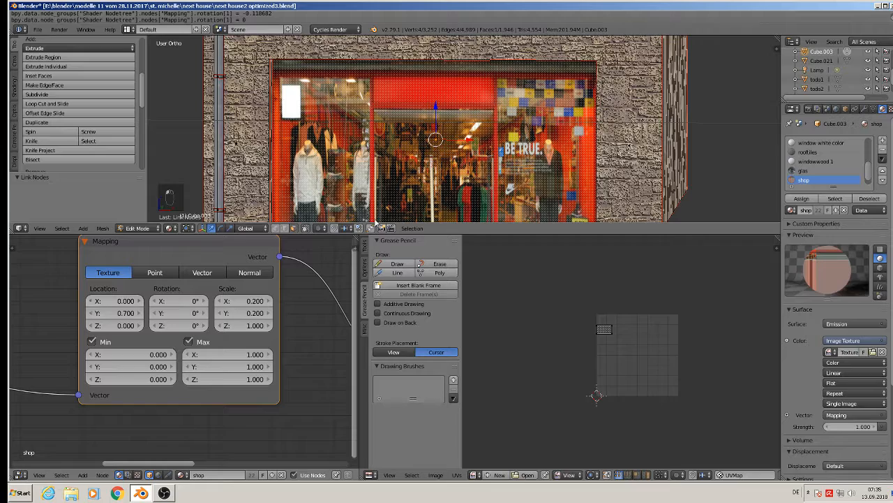
# Step: Check the fitted shopfront texture without a selection, then leave Edit Mode and deselect the house
pyautogui.scroll(-3, 489, 139)
pyautogui.scroll(3, 524, 153)
pyautogui.press('a')
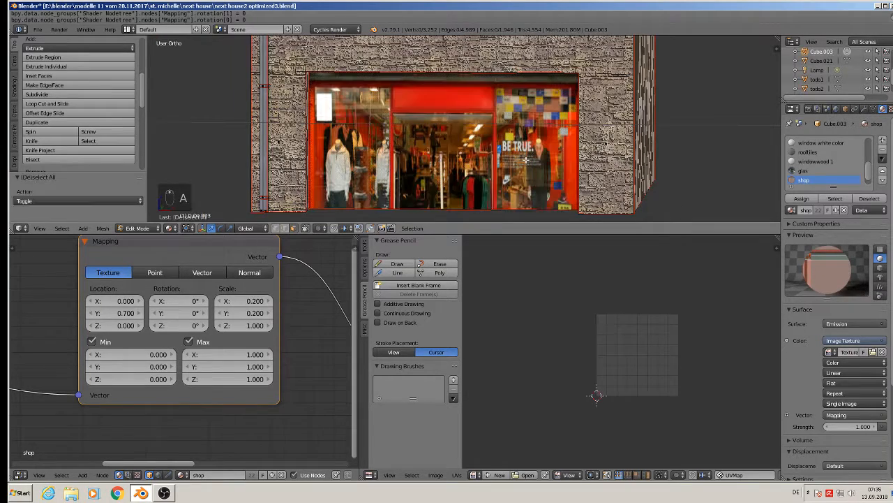
pyautogui.press('a')
pyautogui.press('a')
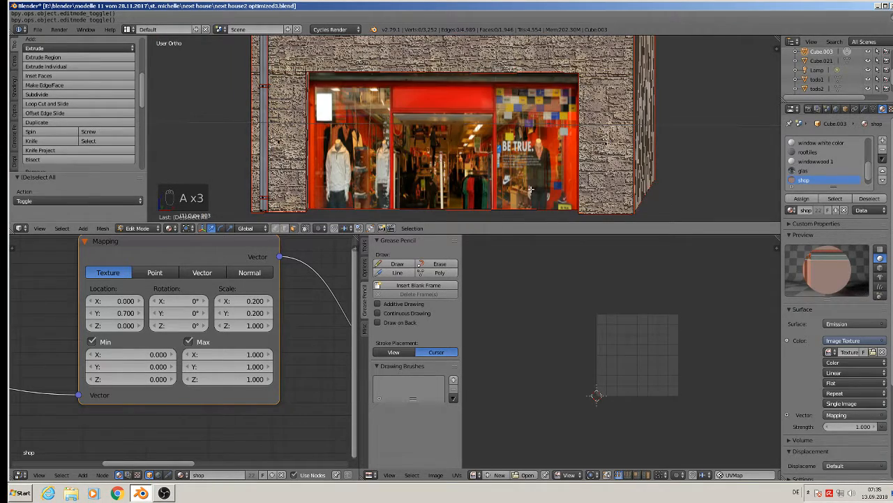
pyautogui.scroll(-2, 541, 186)
pyautogui.press('Tab')
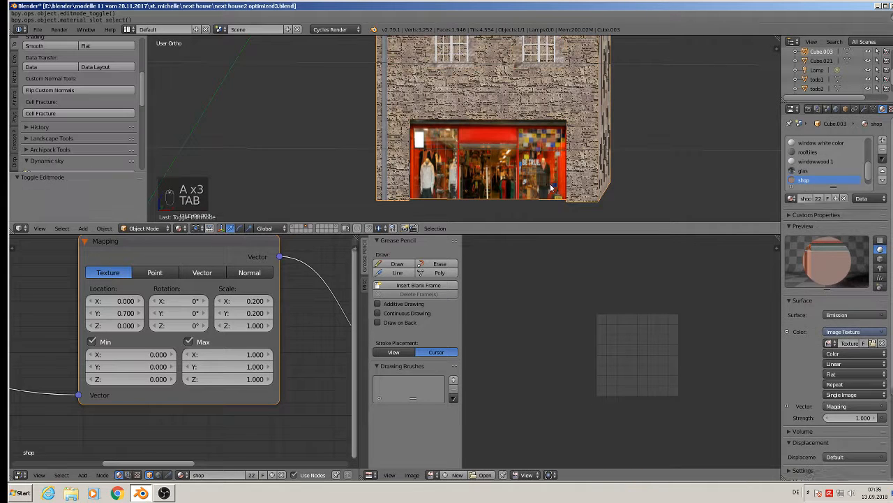
pyautogui.press('a')
pyautogui.press('a')
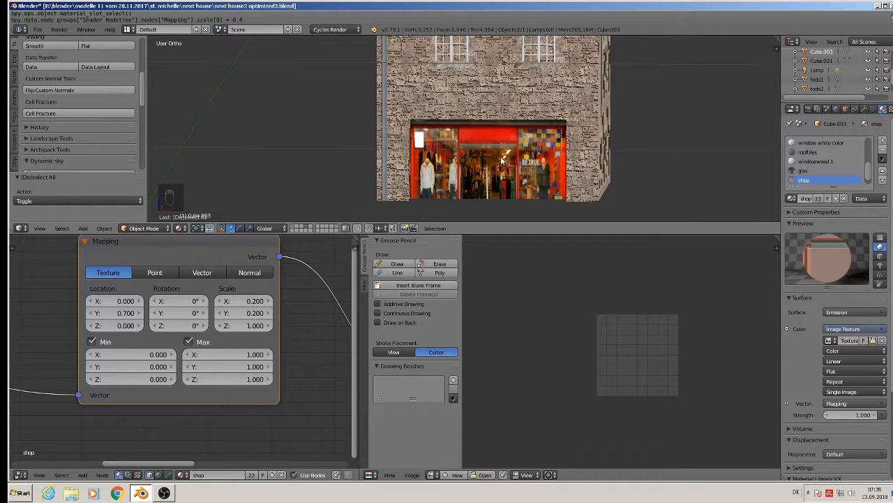
# Step: Inspect the textured house from several sides and save the file
pyautogui.scroll(4, 636, 147)
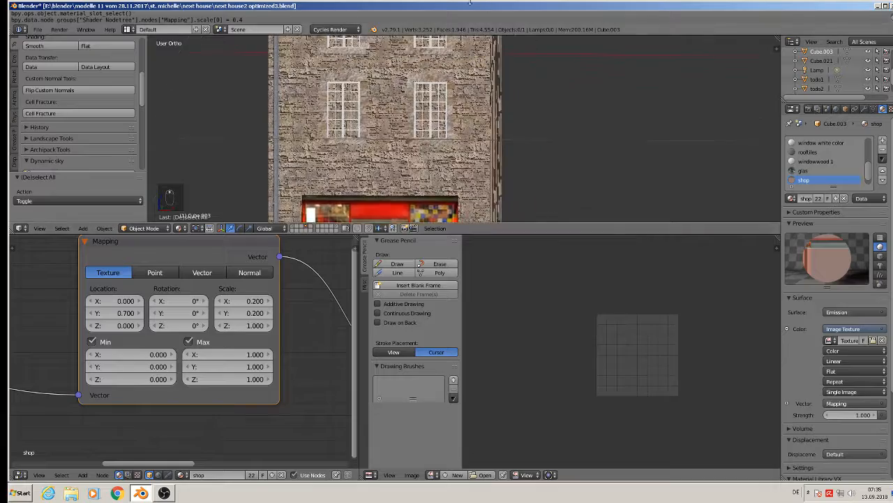
pyautogui.scroll(-6, 467, 119)
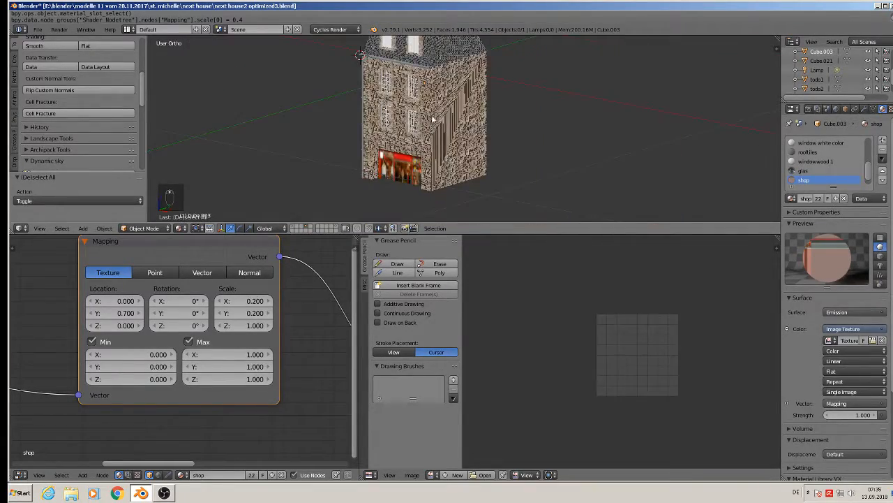
pyautogui.moveTo(433, 120); pyautogui.dragTo(503, 150, button='middle')
pyautogui.click(37, 29)
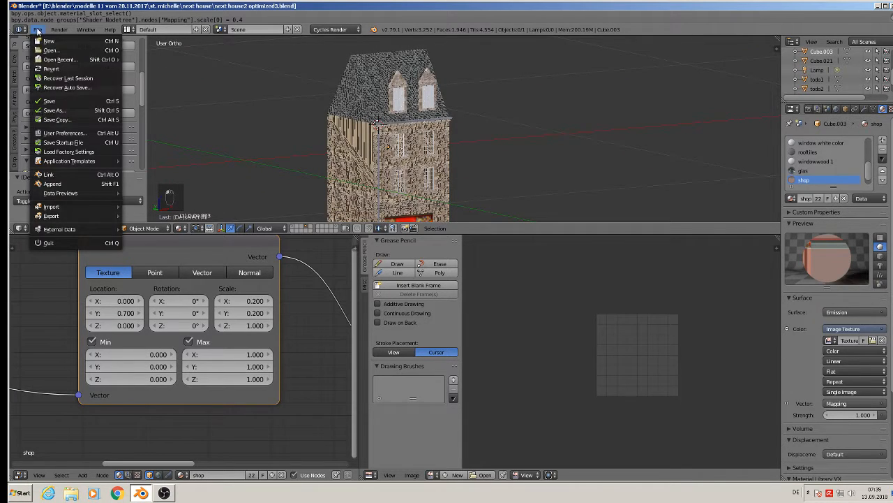
pyautogui.click(60, 101)
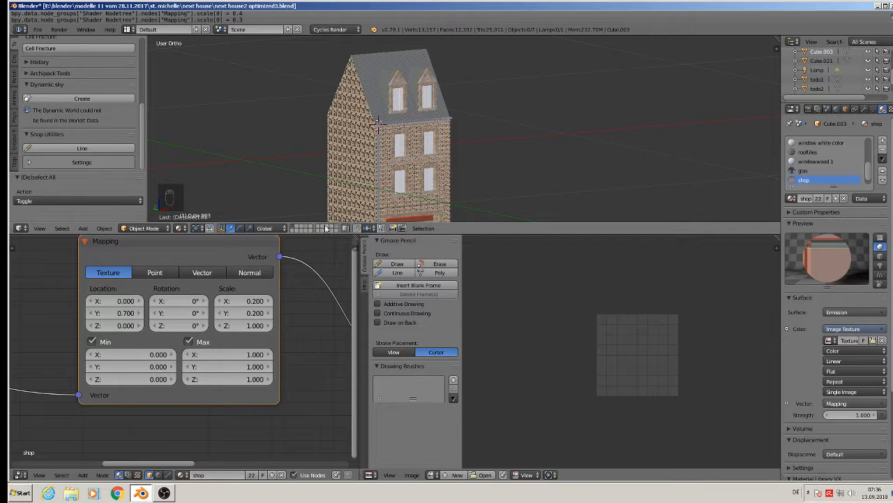
# Step: Show only the detailed house's layer, preview it in Rendered shading in an enlarged 3D view, and return to Material shading
pyautogui.click(307, 229)
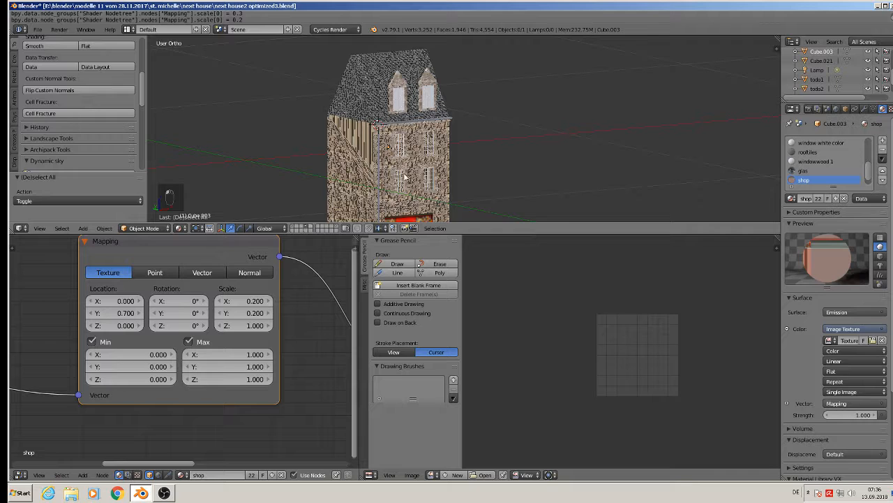
pyautogui.click(181, 229)
pyautogui.click(219, 168)
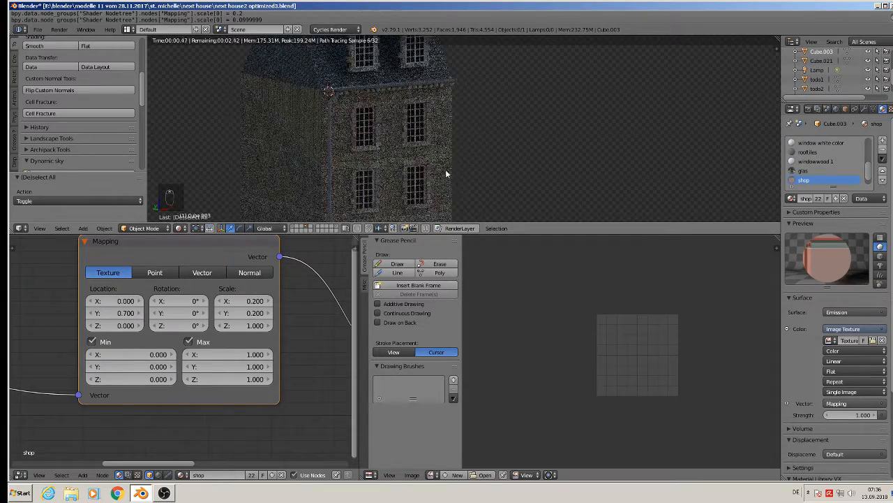
pyautogui.moveTo(447, 174); pyautogui.dragTo(389, 165, button='middle')
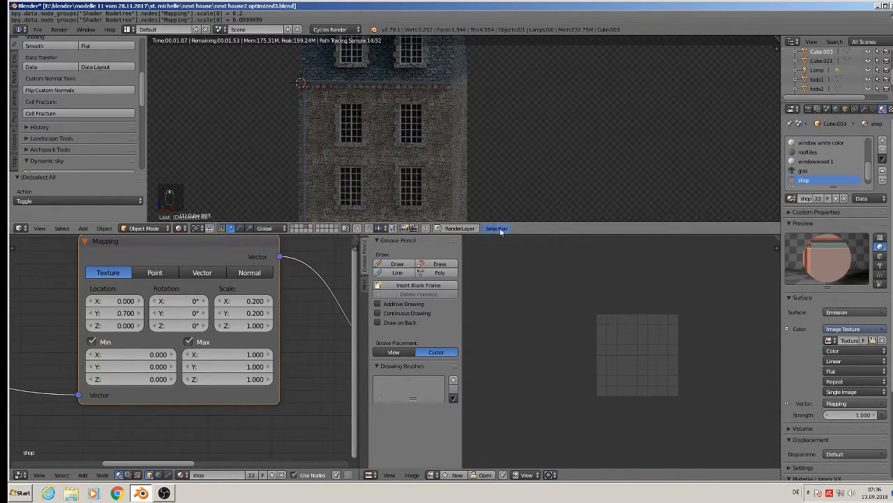
pyautogui.moveTo(522, 233); pyautogui.dragTo(527, 408)
pyautogui.moveTo(494, 309); pyautogui.dragTo(443, 309, button='middle')
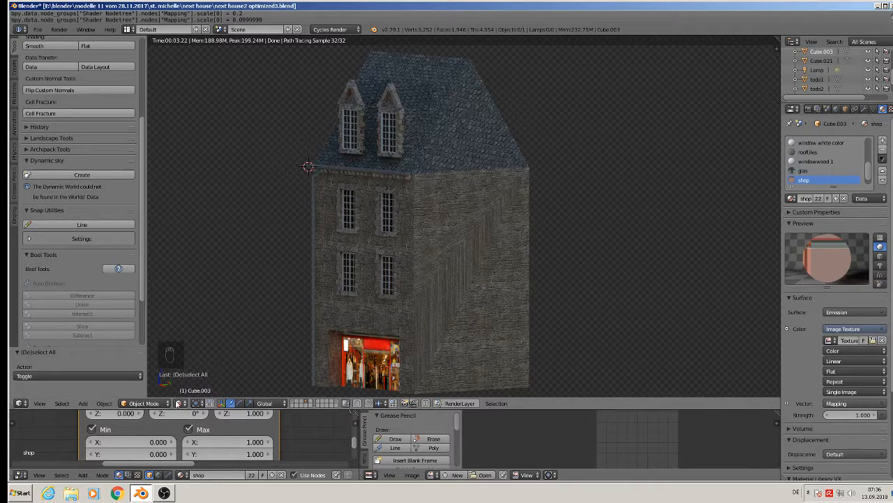
pyautogui.click(184, 404)
pyautogui.click(198, 351)
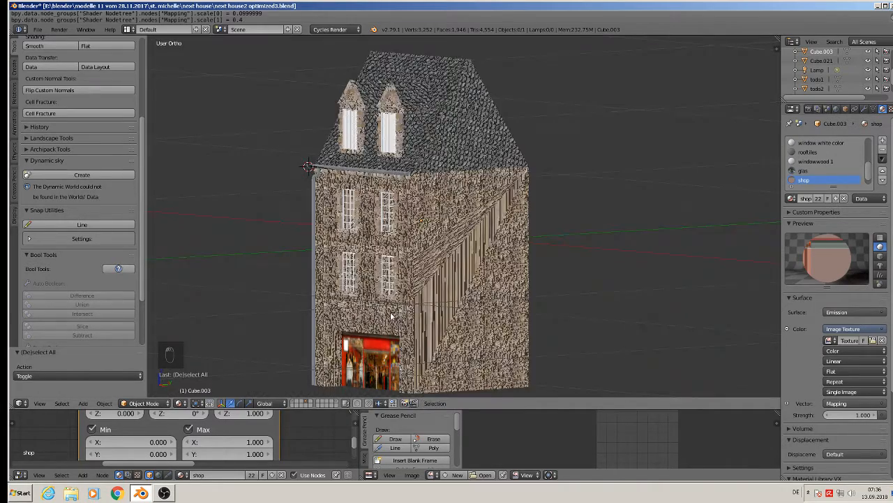
# Step: In Edit Mode with Solid shading, knife-cut an edge across the side wall, starting level with the top of the lower windows
pyautogui.scroll(4, 392, 317)
pyautogui.press('Tab')
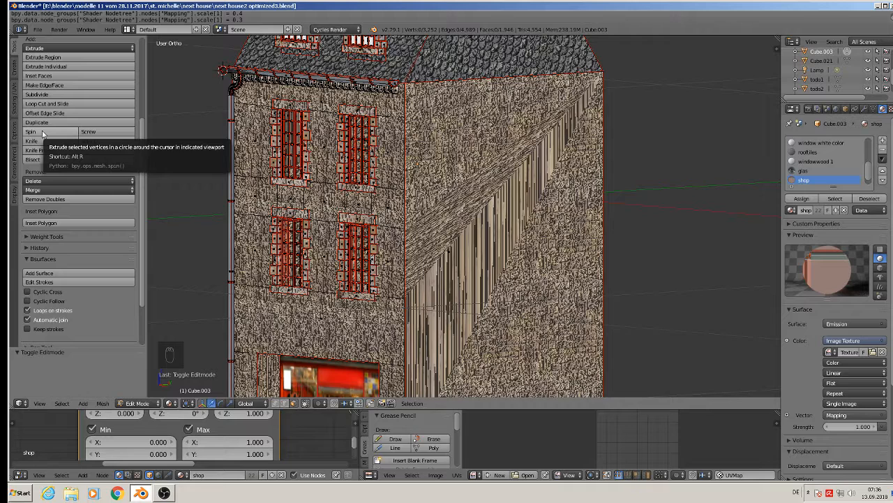
pyautogui.click(170, 403)
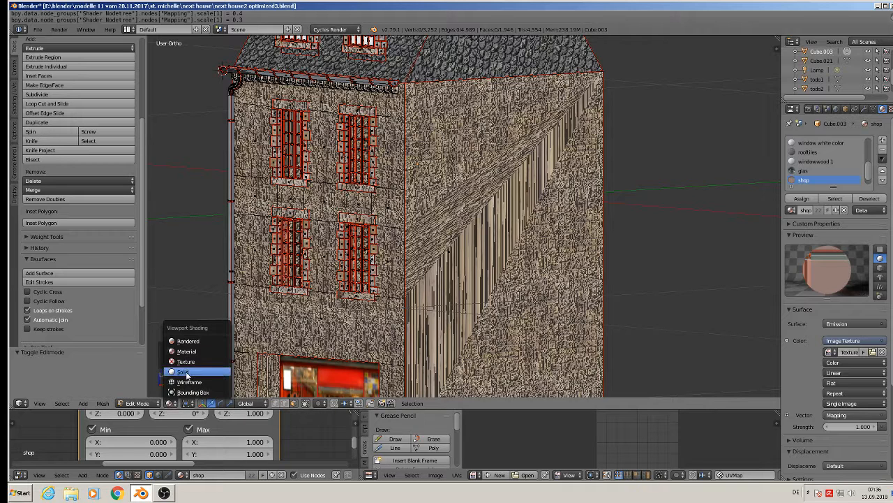
pyautogui.click(183, 372)
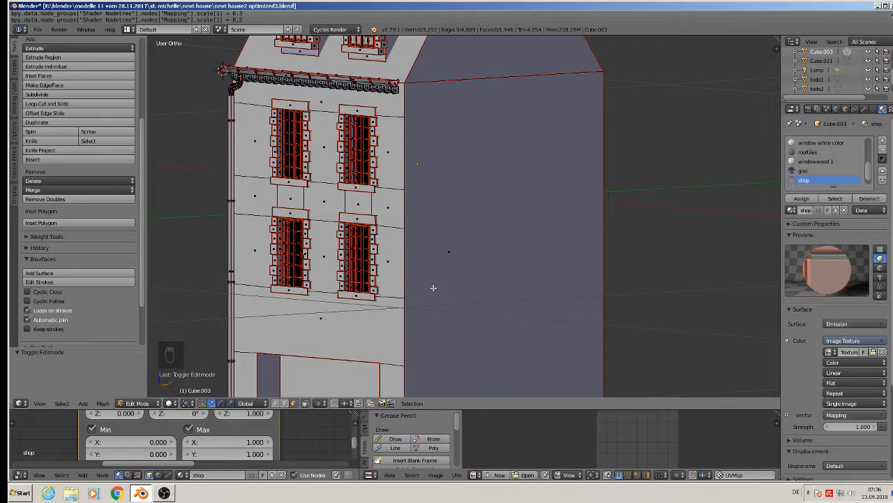
pyautogui.click(42, 140)
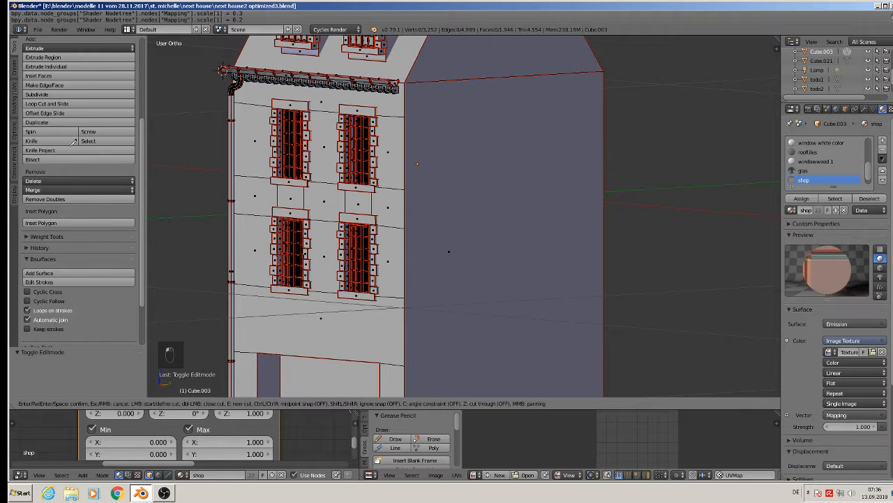
pyautogui.click(405, 227)
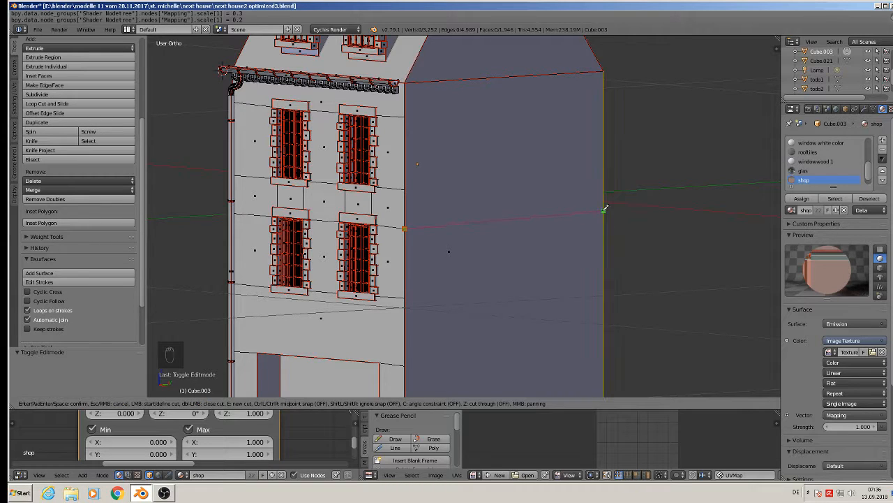
pyautogui.click(604, 210)
pyautogui.press('Return')
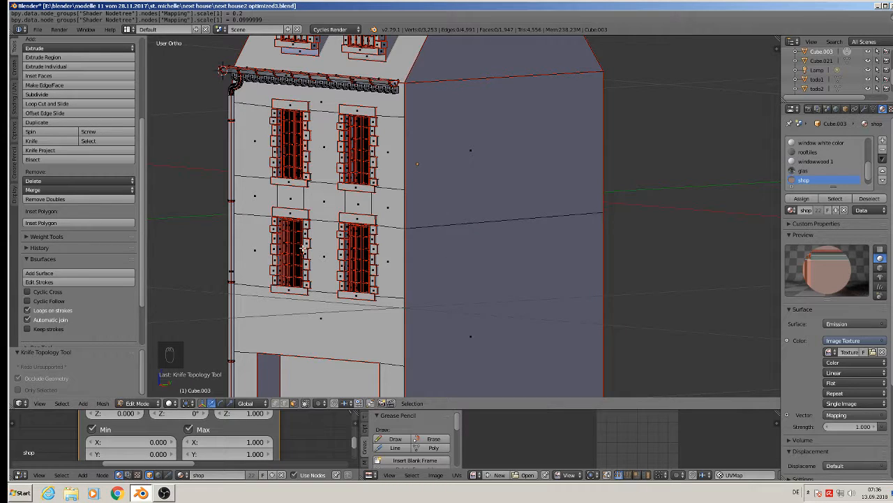
# Step: Knife-cut a second edge across the side wall, starting level with the bottom of the lower windows
pyautogui.click(51, 142)
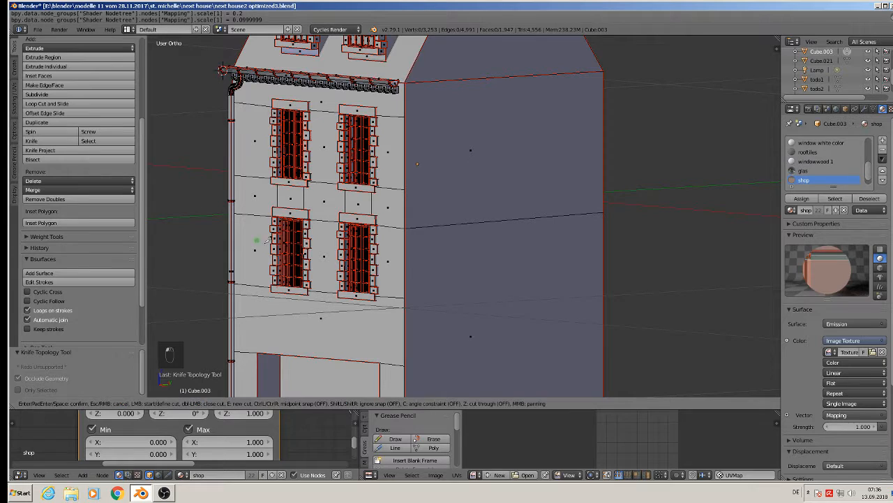
pyautogui.click(405, 297)
pyautogui.click(604, 277)
pyautogui.press('Return')
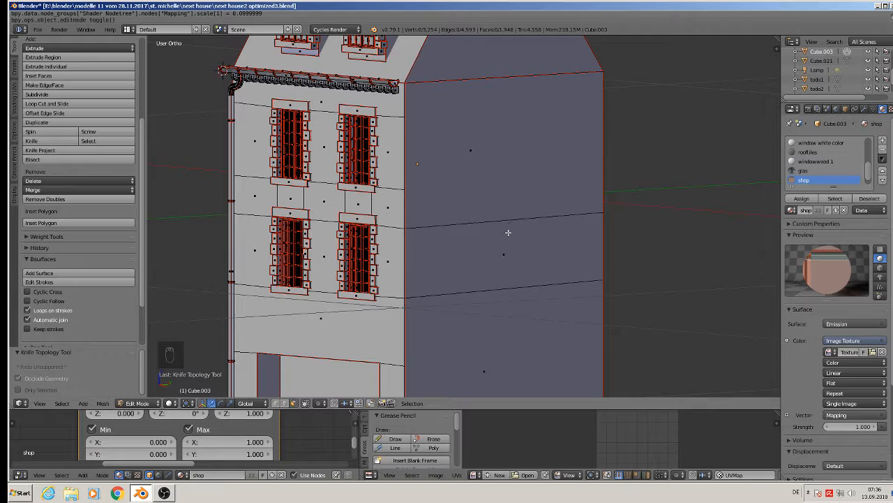
# Step: Select the entire house mesh and unwrap its UVs
pyautogui.press('Tab')
pyautogui.press('Tab')
pyautogui.press('a')
pyautogui.press('a')
pyautogui.press('a')
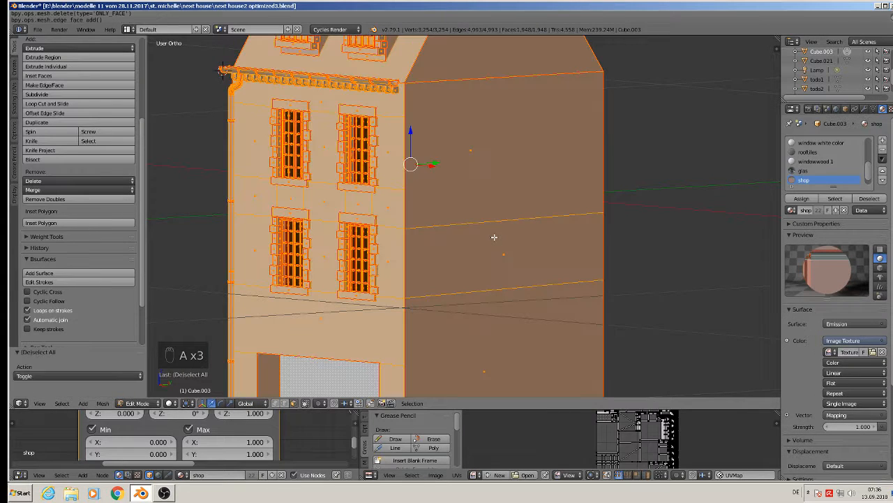
pyautogui.press('u')
pyautogui.click(494, 237)
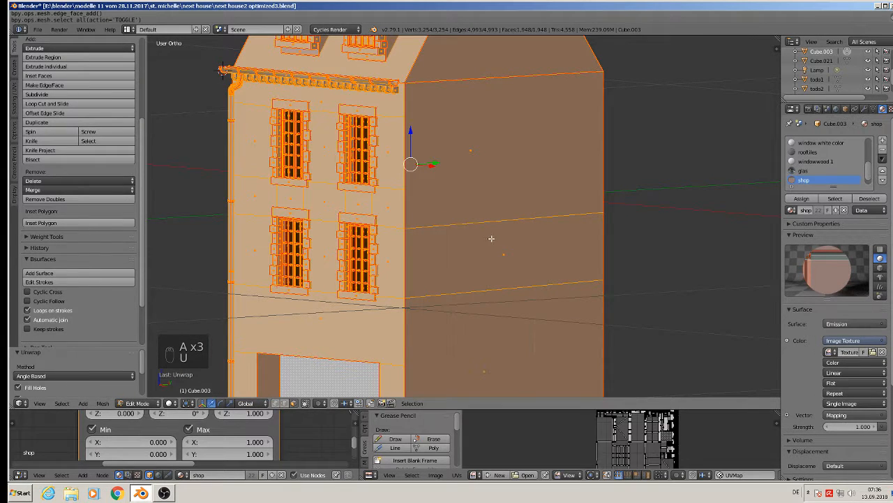
# Step: Display the house in Material shading and examine the wall texture on the cut side wall
pyautogui.click(170, 403)
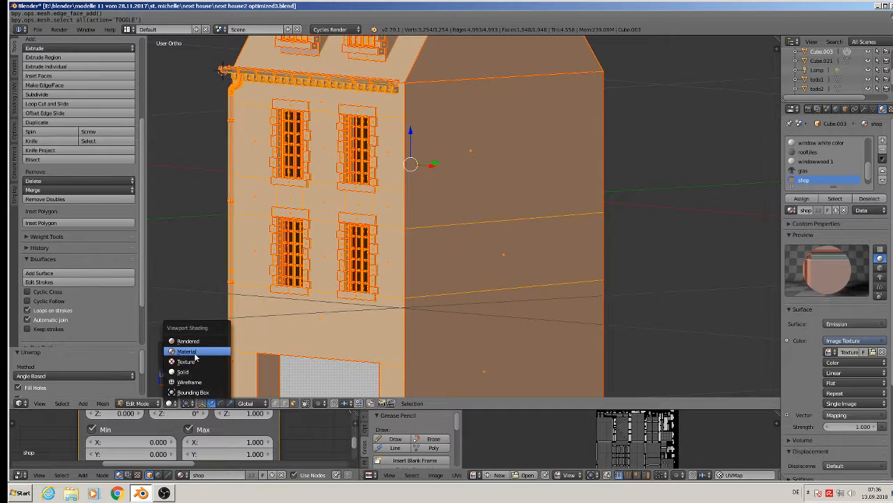
pyautogui.click(193, 362)
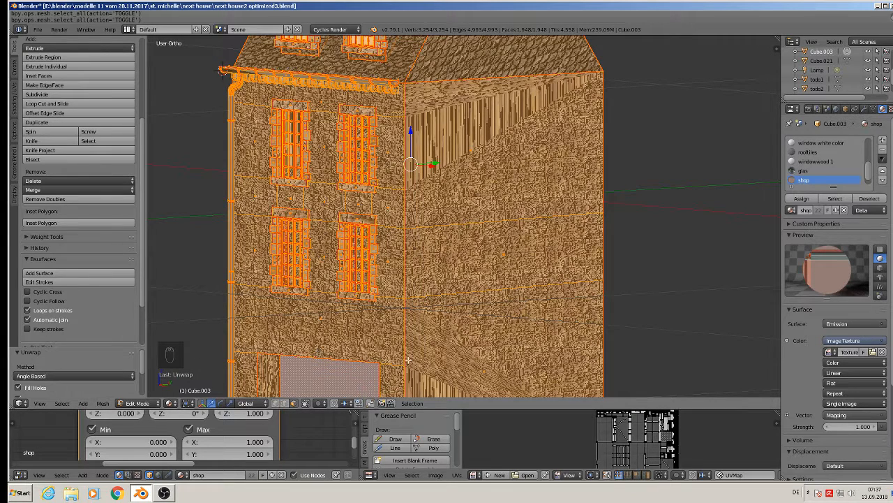
pyautogui.press('Tab')
pyautogui.press('Tab')
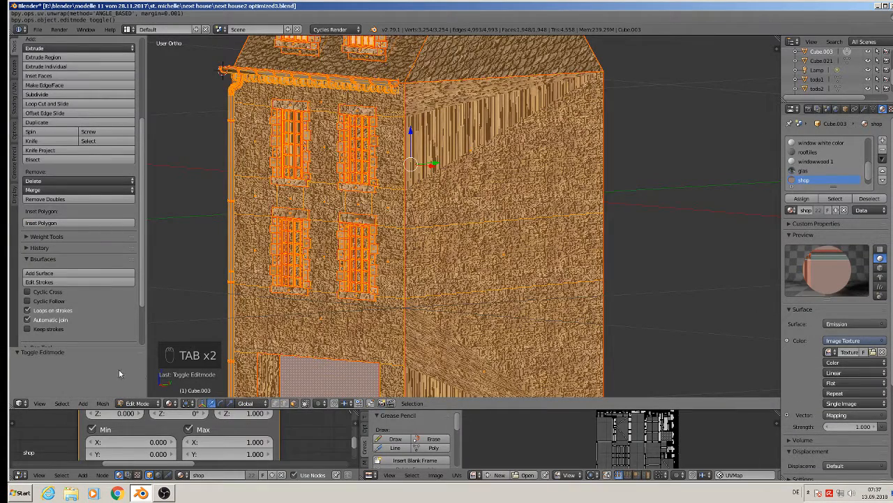
# Step: Knife-cut an edge across the side wall, level with the top of the upper windows
pyautogui.click(32, 140)
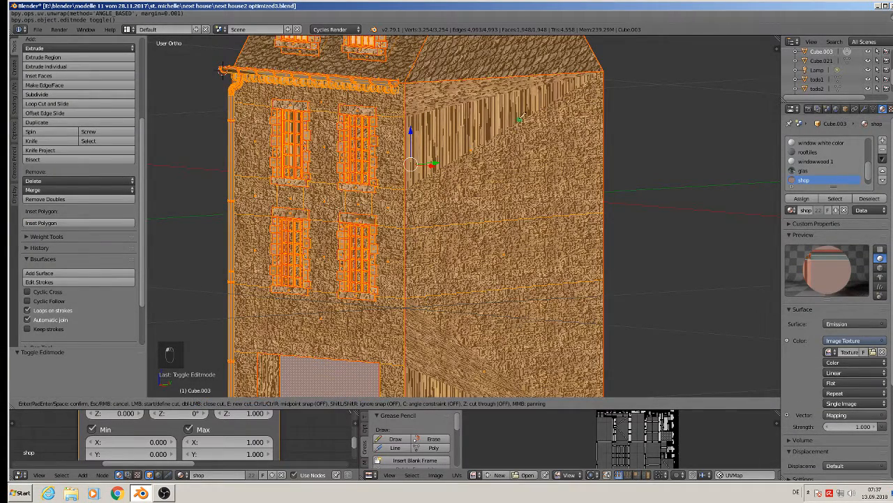
pyautogui.click(405, 116)
pyautogui.click(604, 102)
pyautogui.press('Return')
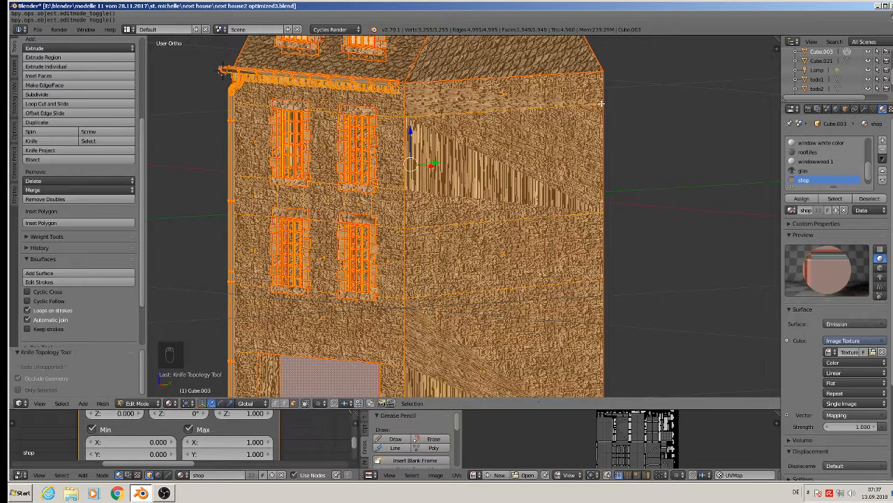
# Step: Knife-cut another edge across the side wall, level with the bottom of the upper windows
pyautogui.click(40, 141)
pyautogui.click(407, 183)
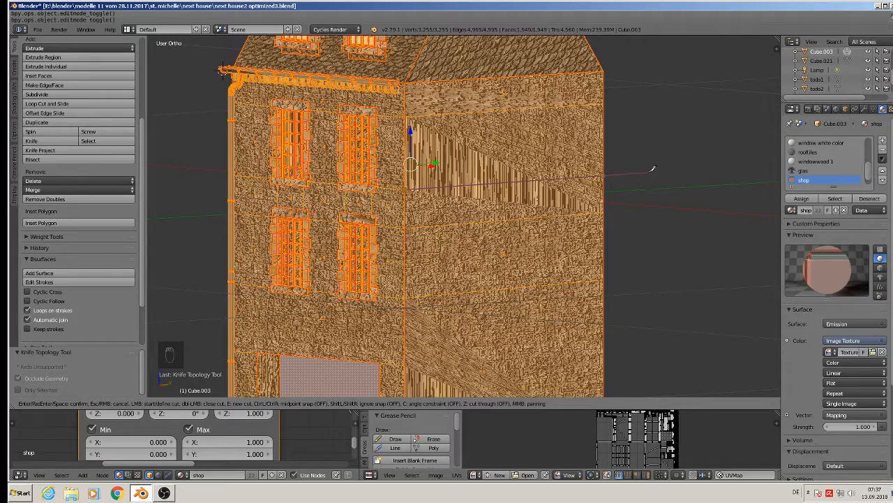
pyautogui.click(604, 171)
pyautogui.press('Return')
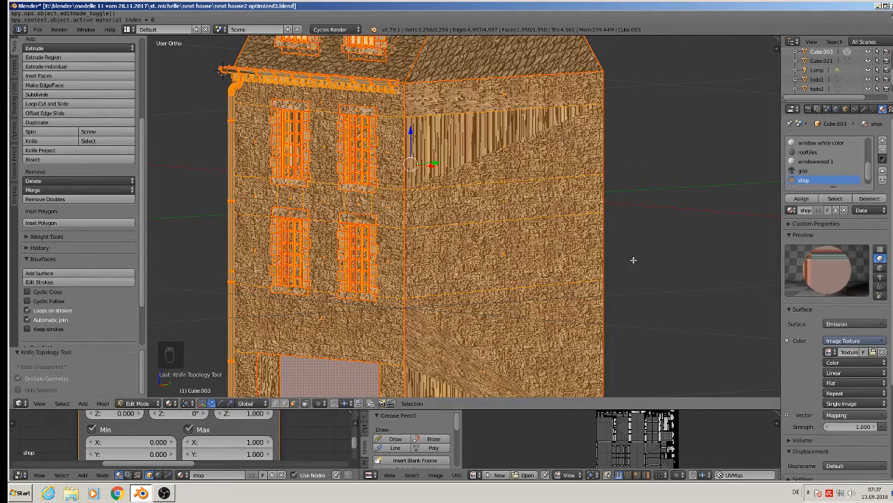
# Step: Knife-cut an edge across the lower side wall, level with the top of the shopfront opening
pyautogui.keyDown('shift'); pyautogui.moveTo(626, 295); pyautogui.dragTo(645, 93, button='middle'); pyautogui.keyUp('shift')
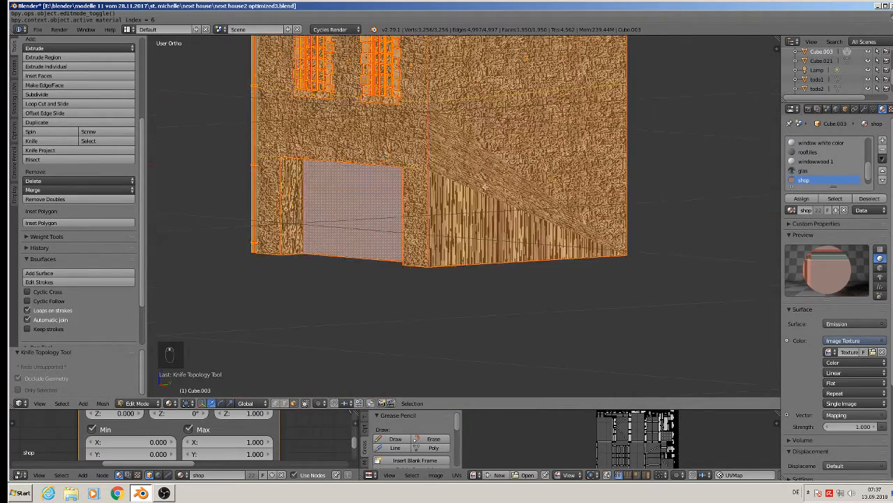
pyautogui.click(34, 141)
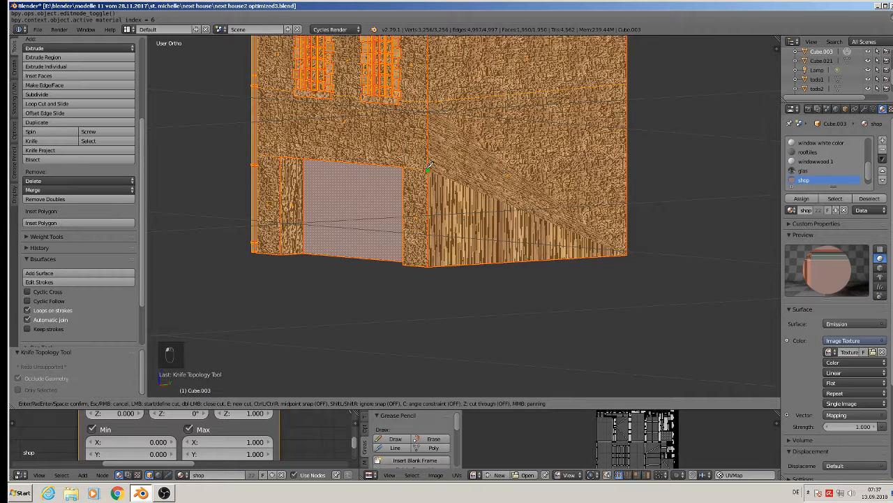
pyautogui.click(428, 168)
pyautogui.click(630, 155)
pyautogui.press('Return')
# Step: Unwrap the UVs of the entire house mesh with the new side wall cuts
pyautogui.press('Tab')
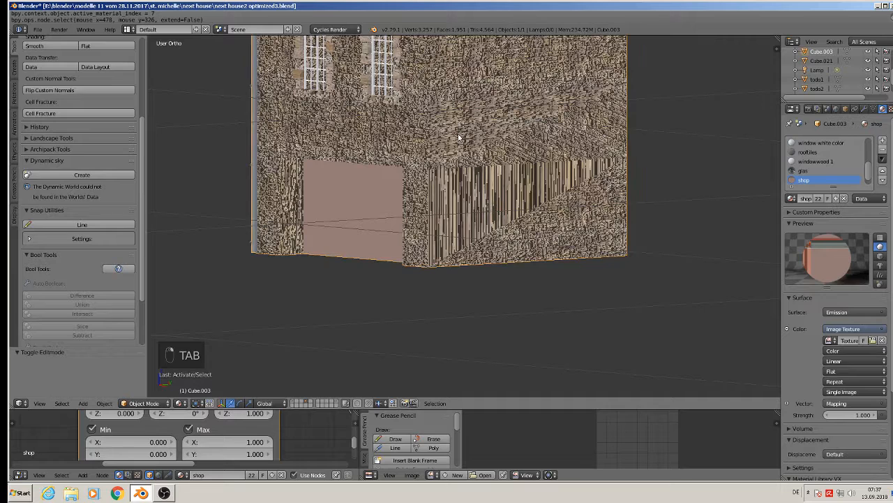
pyautogui.click(103, 402)
pyautogui.moveTo(143, 333)
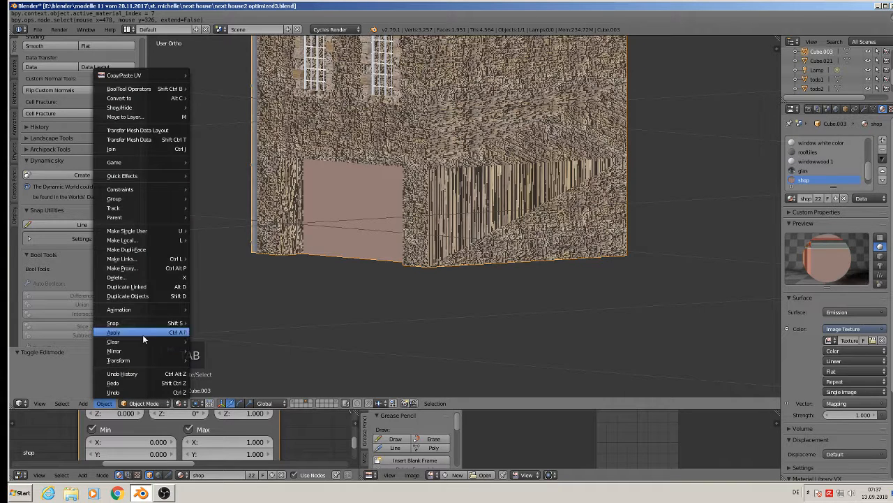
pyautogui.click(222, 359)
pyautogui.press('Tab')
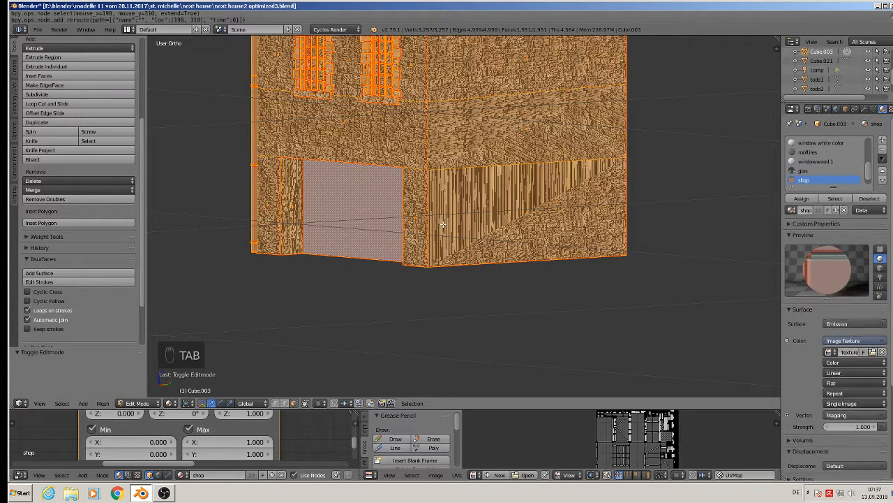
pyautogui.press('u')
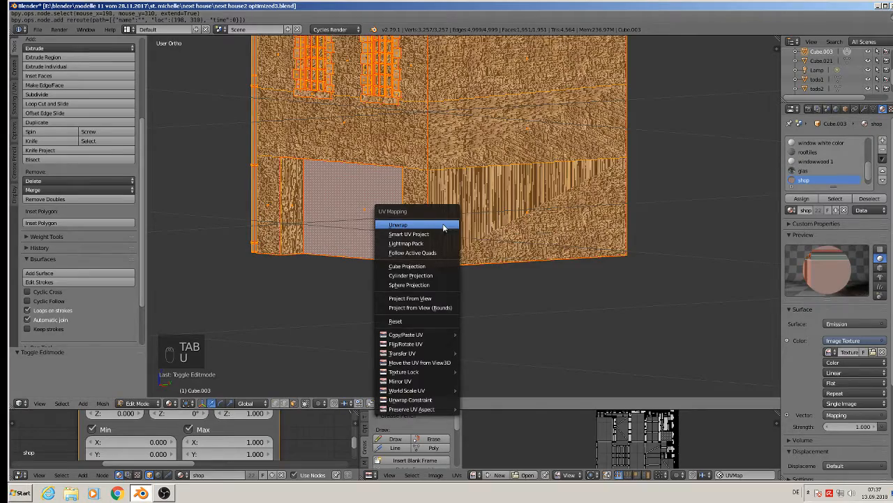
pyautogui.click(443, 224)
pyautogui.scroll(-3, 526, 205)
pyautogui.moveTo(527, 205); pyautogui.dragTo(508, 272, button='middle')
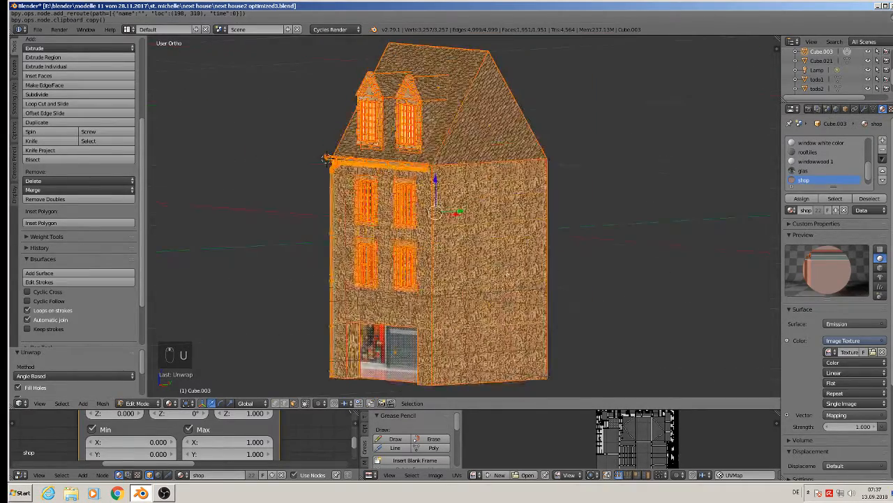
pyautogui.scroll(2, 508, 273)
# Step: Deselect the mesh and knife-cut an edge across the opposite side wall, level with the top of the upper windows
pyautogui.press('Tab')
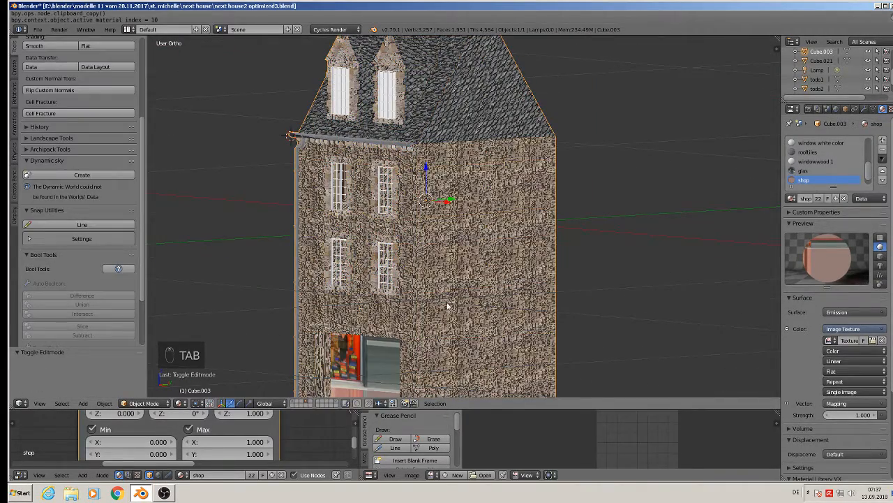
pyautogui.moveTo(448, 305); pyautogui.dragTo(574, 300, button='middle')
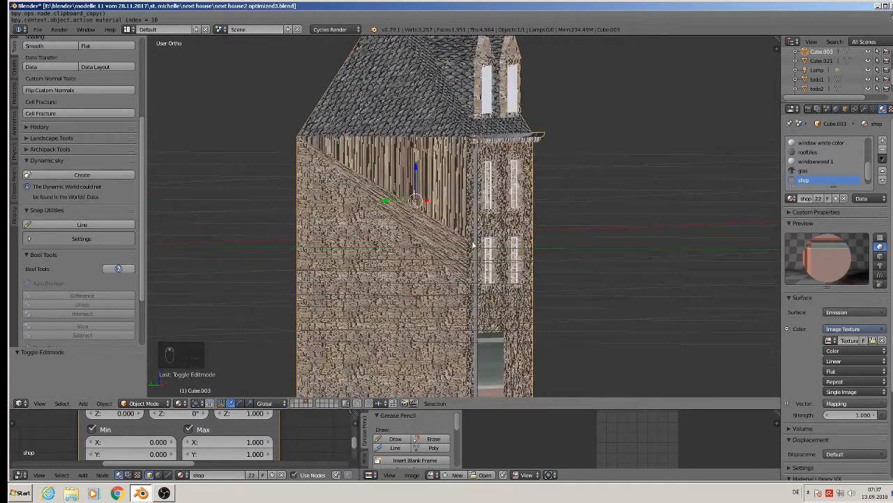
pyautogui.press('Tab')
pyautogui.scroll(1, 460, 234)
pyautogui.scroll(1, 460, 233)
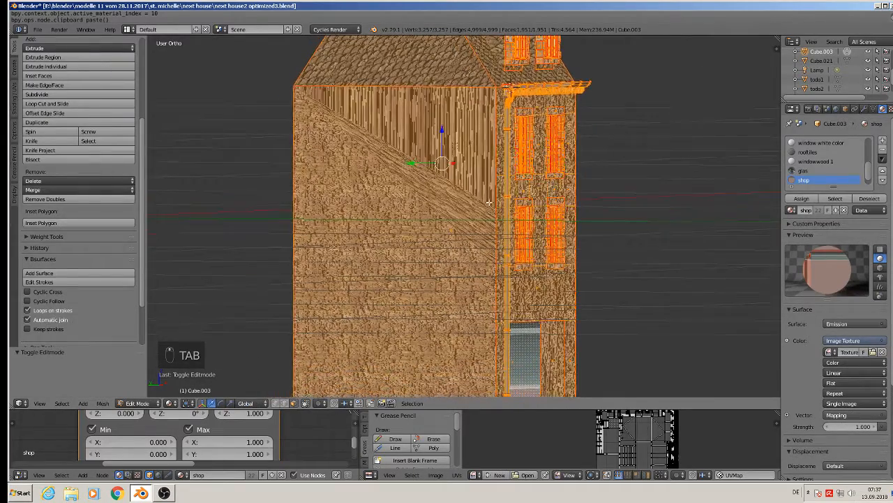
pyautogui.press('a')
pyautogui.press('a')
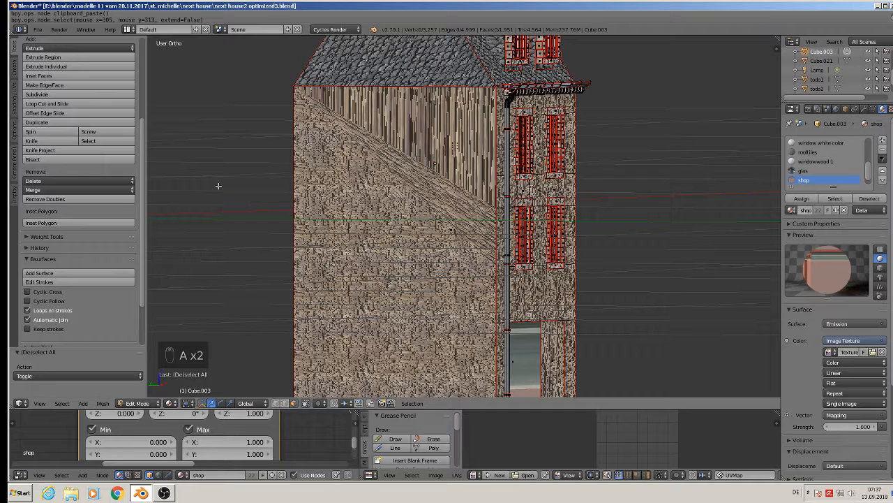
pyautogui.click(42, 141)
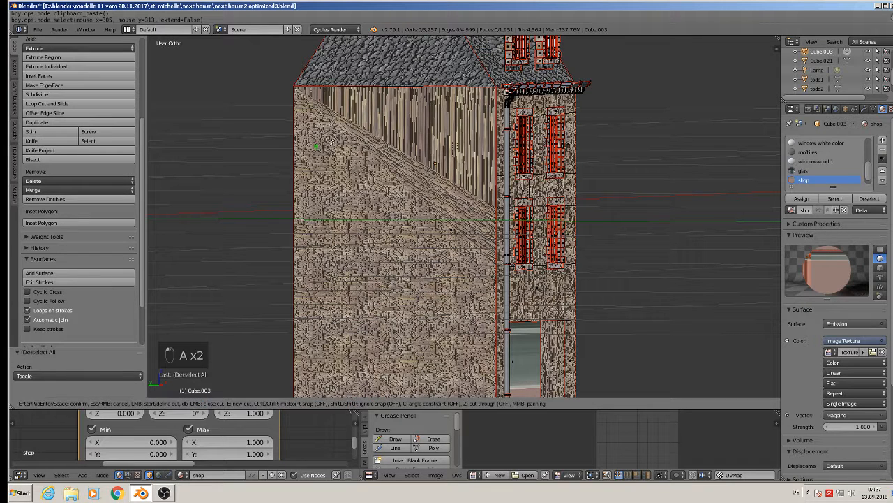
pyautogui.click(497, 113)
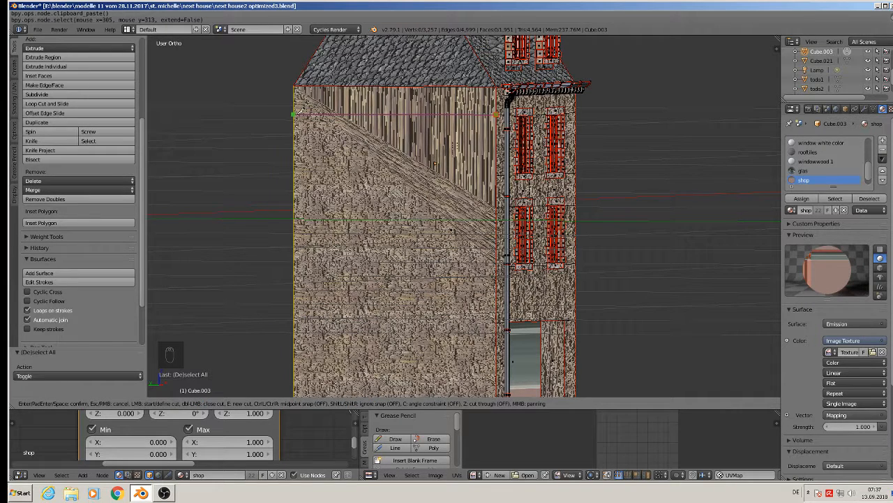
pyautogui.click(294, 113)
pyautogui.press('Return')
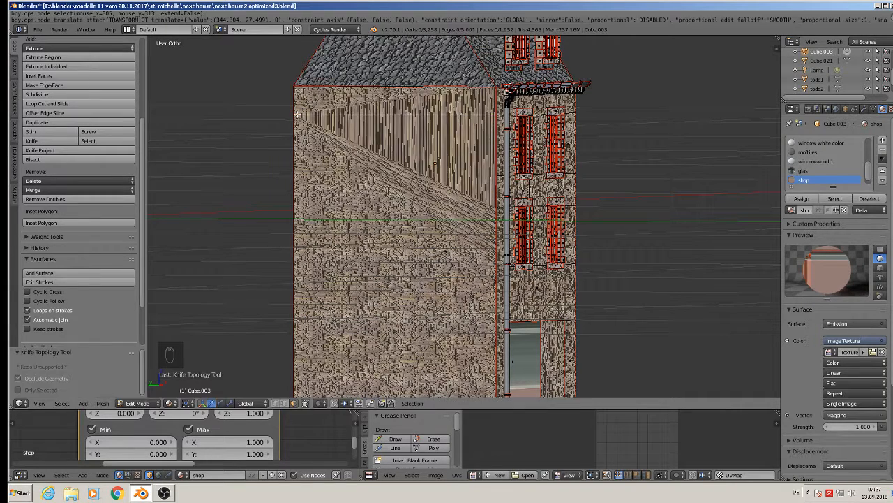
# Step: Knife-cut a second edge across the opposite side wall, level with the bottom of the upper windows
pyautogui.click(46, 144)
pyautogui.click(497, 174)
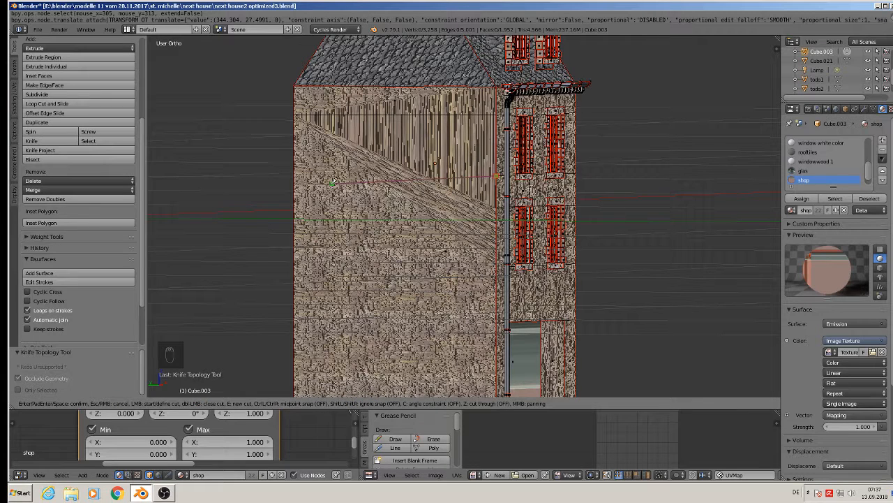
pyautogui.click(294, 175)
pyautogui.press('Return')
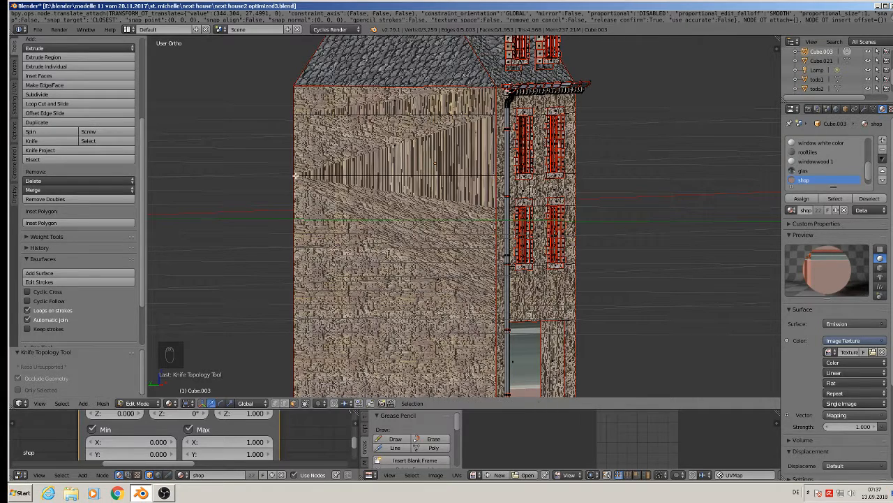
# Step: Switch to Solid shading and knife-cut an edge across the opposite side wall, level with the top of the lower windows
pyautogui.scroll(3, 499, 214)
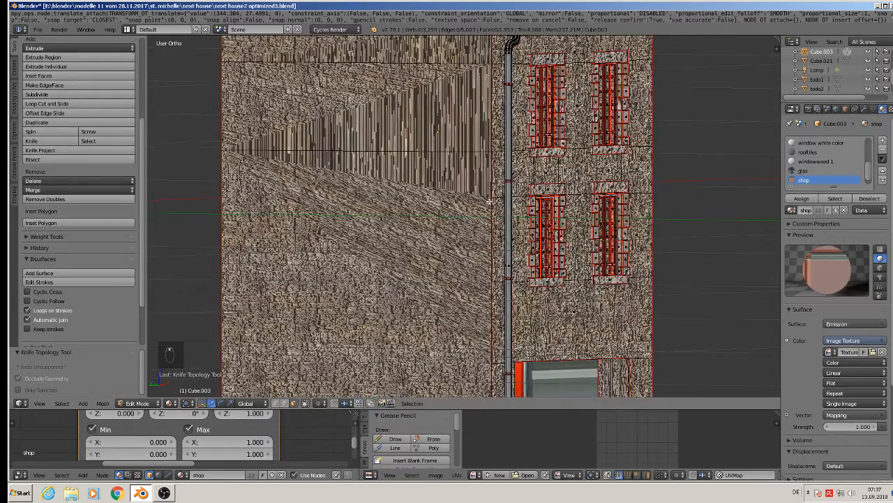
pyautogui.click(170, 402)
pyautogui.click(190, 368)
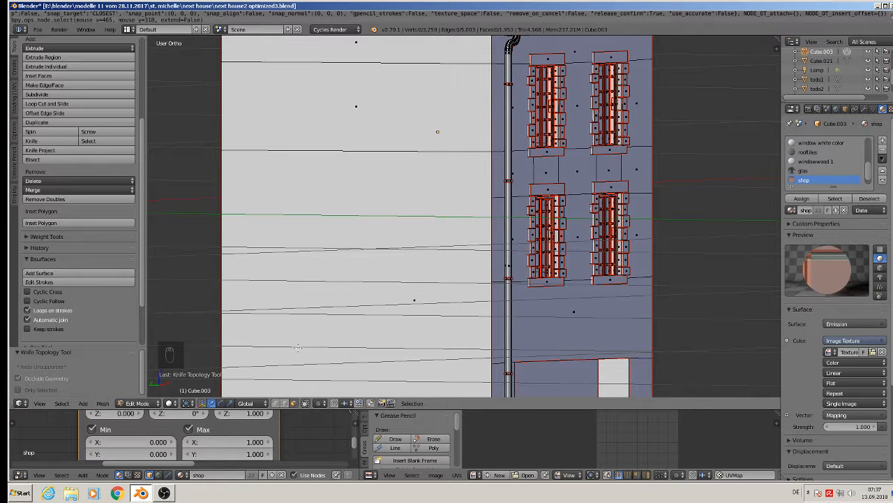
pyautogui.click(42, 141)
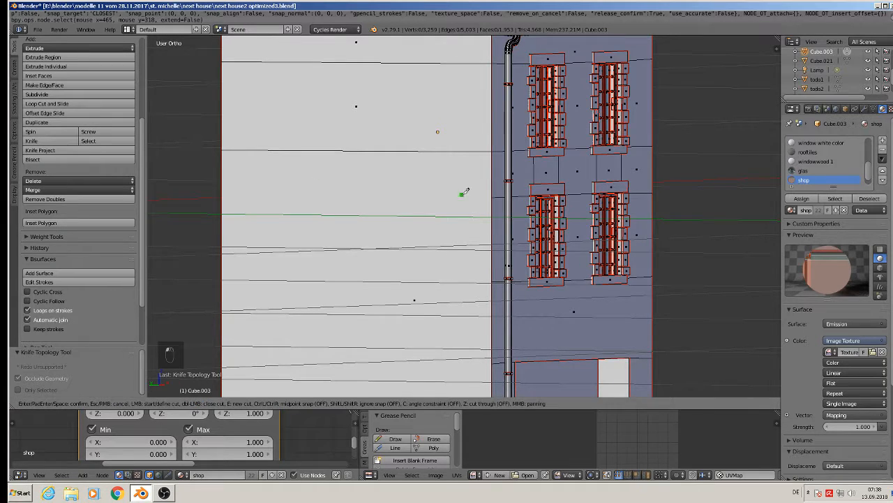
pyautogui.click(492, 196)
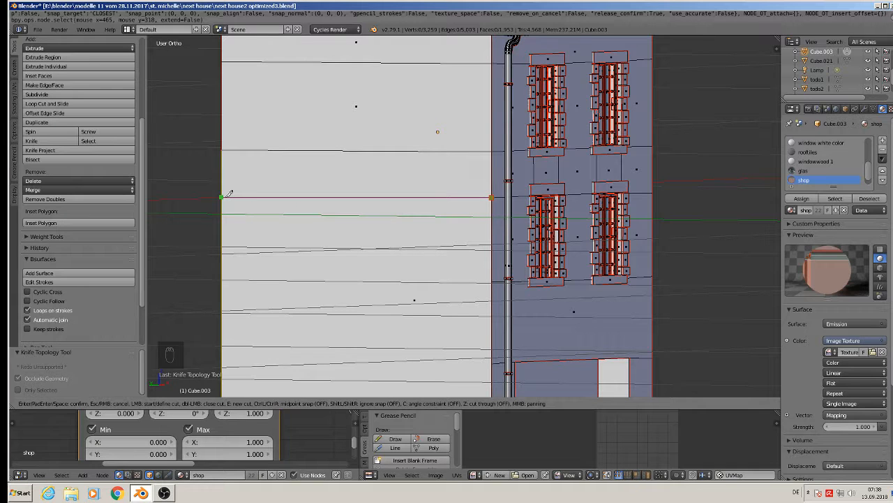
pyautogui.press('Return')
# Step: Knife-cut an edge across the opposite side wall, level with the bottom of the lower windows
pyautogui.click(42, 141)
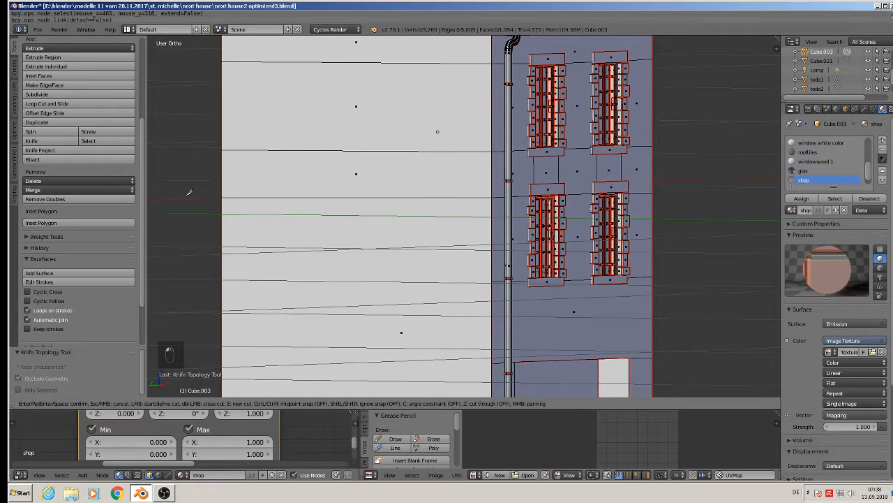
pyautogui.click(492, 281)
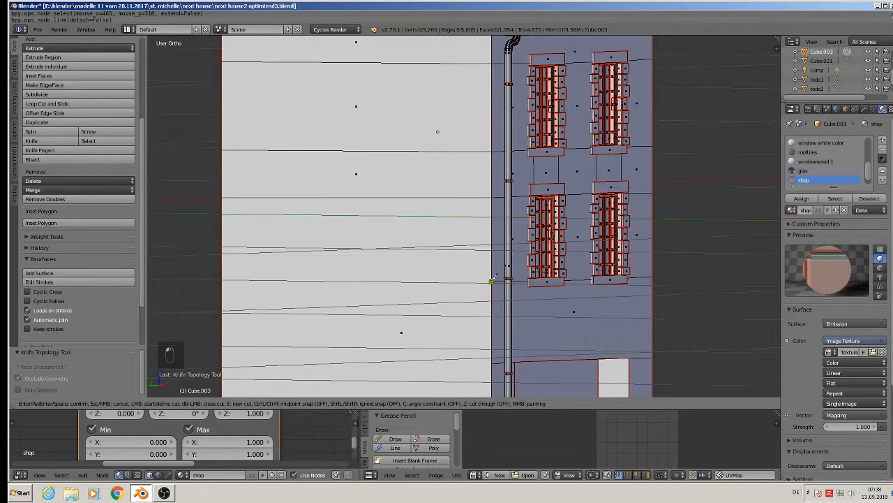
pyautogui.click(222, 280)
pyautogui.press('Return')
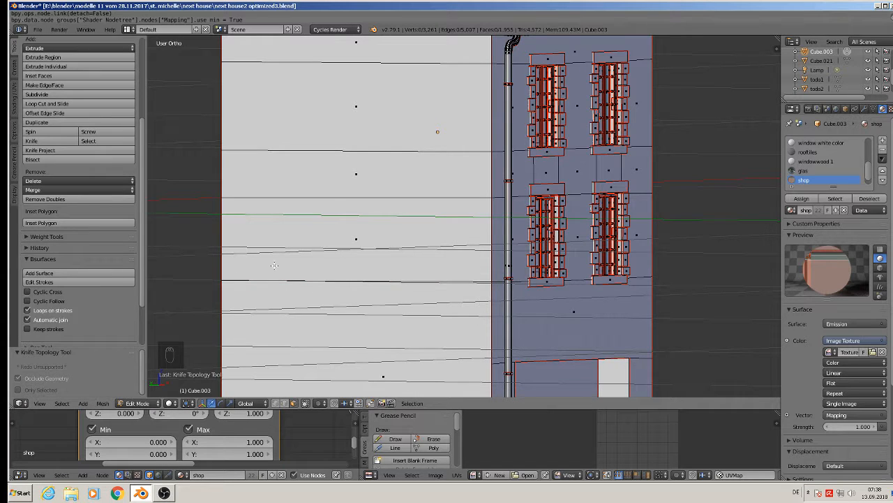
# Step: Knife-cut an edge across the opposite side wall, level with the top of the shopfront opening
pyautogui.keyDown('shift'); pyautogui.moveTo(313, 288); pyautogui.dragTo(319, 215, button='middle'); pyautogui.keyUp('shift')
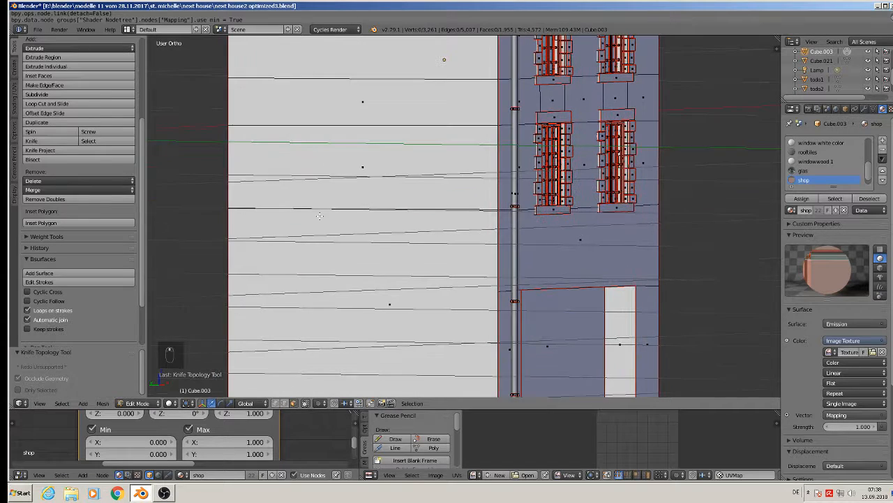
pyautogui.click(42, 141)
pyautogui.click(497, 290)
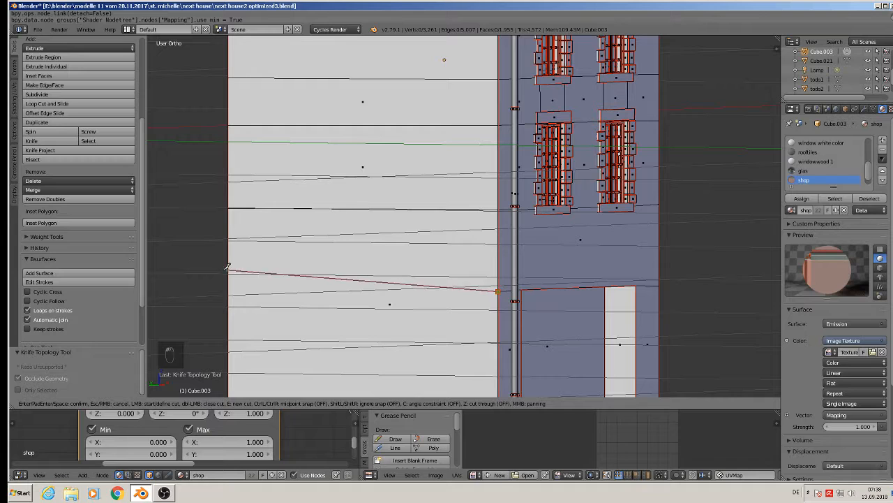
pyautogui.click(228, 290)
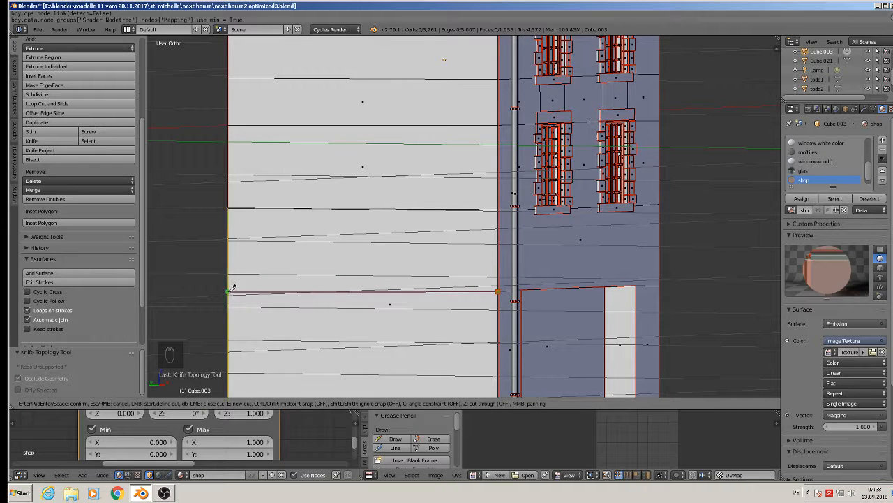
pyautogui.press('Return')
# Step: Select the entire house mesh and unwrap its UVs again with the cuts on both side walls
pyautogui.press('Tab')
pyautogui.scroll(-3, 415, 215)
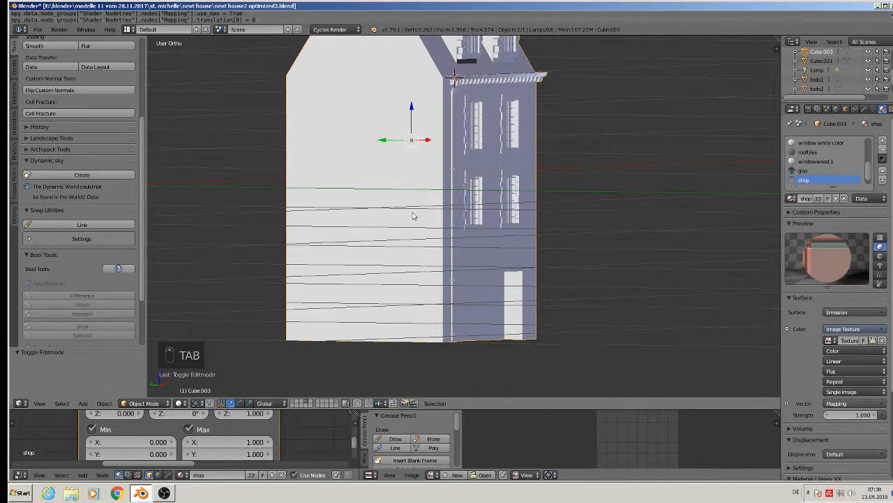
pyautogui.press('Tab')
pyautogui.press('a')
pyautogui.press('a')
pyautogui.press('a')
pyautogui.press('a')
pyautogui.press('a')
pyautogui.press('a')
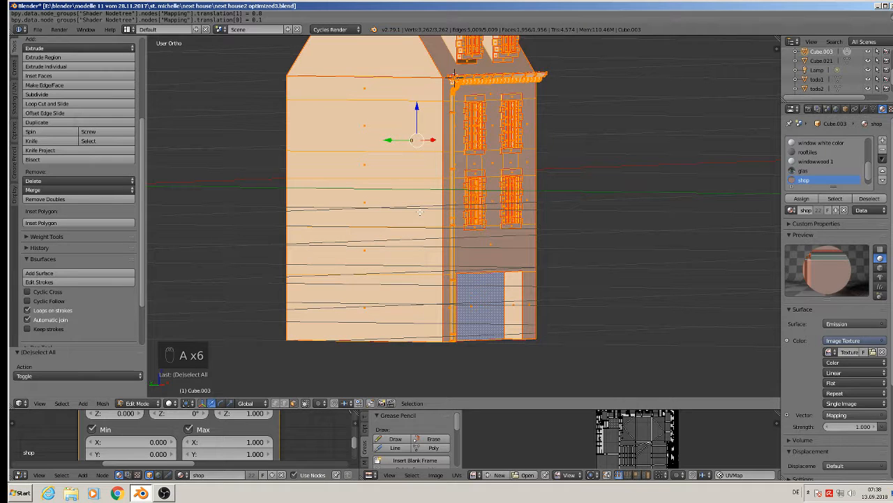
pyautogui.press('u')
pyautogui.click(419, 210)
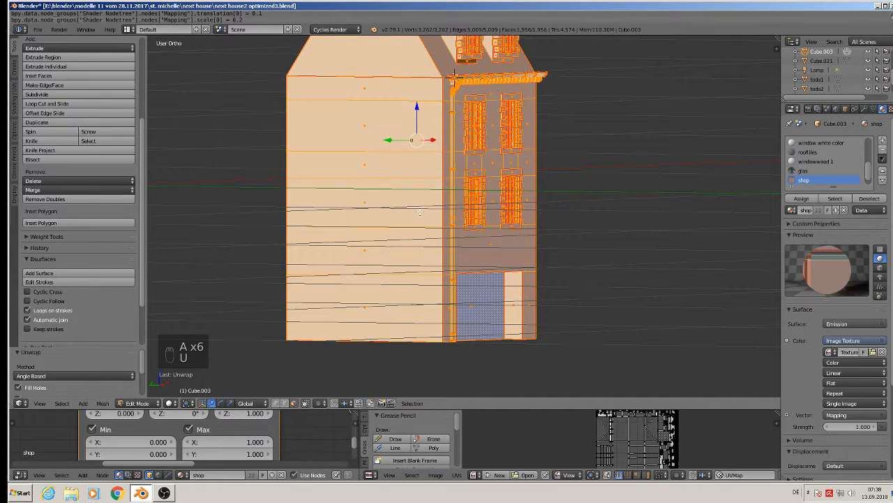
# Step: Display the house in Material shading in Object Mode and examine the wall textures and the shopfront
pyautogui.press('Tab')
pyautogui.click(179, 403)
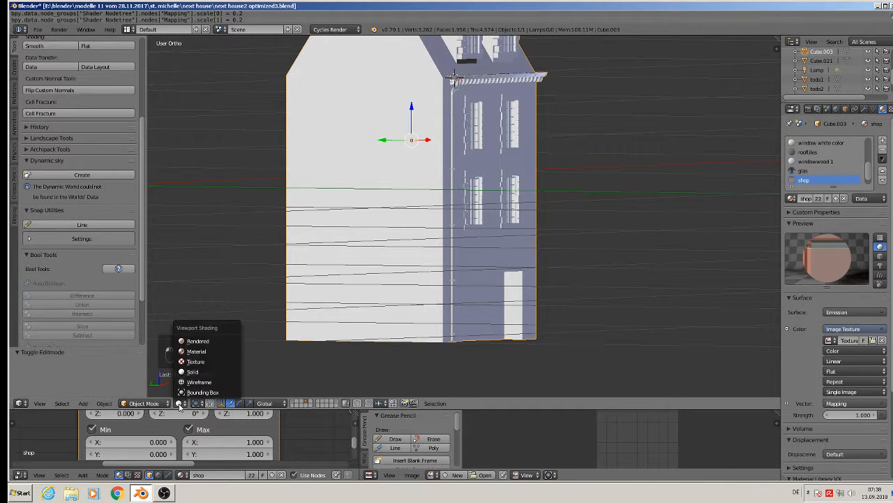
pyautogui.click(203, 353)
pyautogui.moveTo(380, 290); pyautogui.dragTo(393, 282, button='middle')
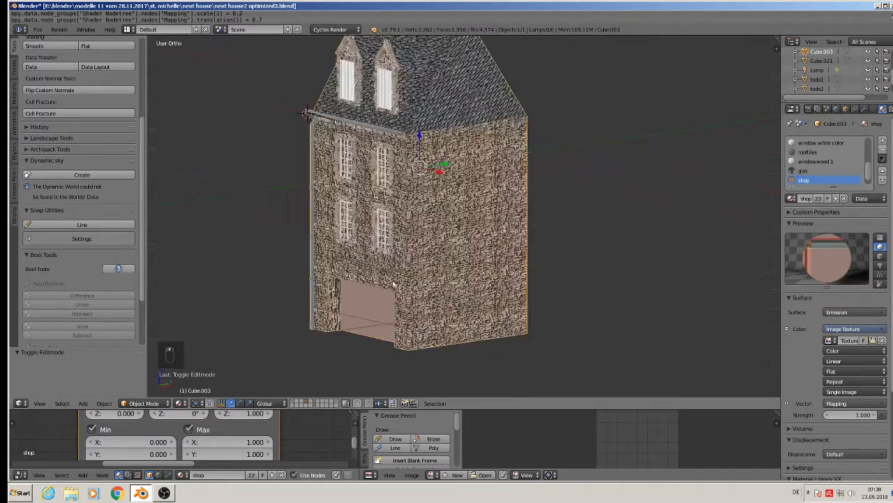
# Step: Save the house file and enlarge the node and UV editor areas beneath the 3D view
pyautogui.click(37, 29)
pyautogui.click(66, 104)
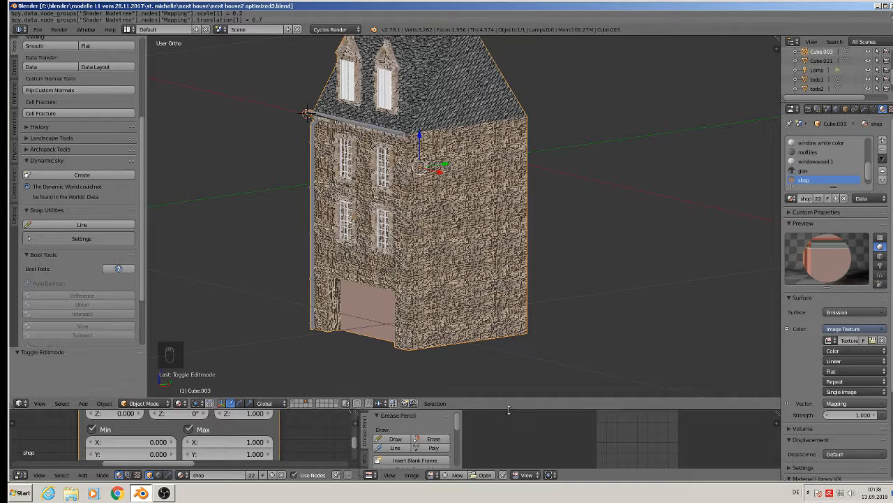
pyautogui.moveTo(509, 410); pyautogui.dragTo(513, 332)
pyautogui.scroll(-2, 536, 174)
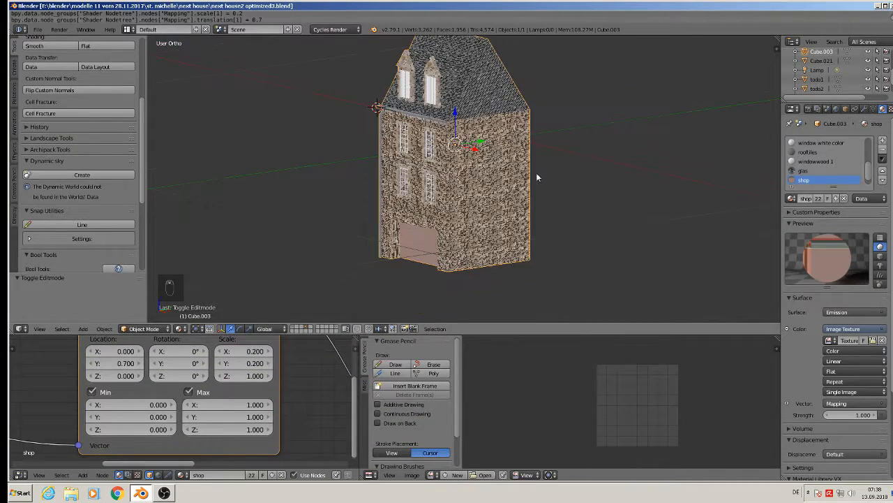
# Step: Examine the house mesh and its material list from the first entry, switching between Edit Mode and Object Mode
pyautogui.press('Tab')
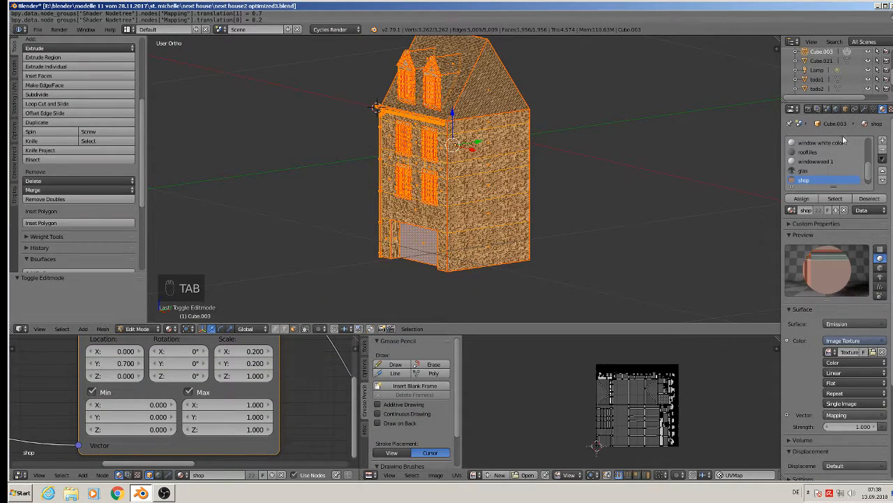
pyautogui.moveTo(873, 171); pyautogui.dragTo(874, 143)
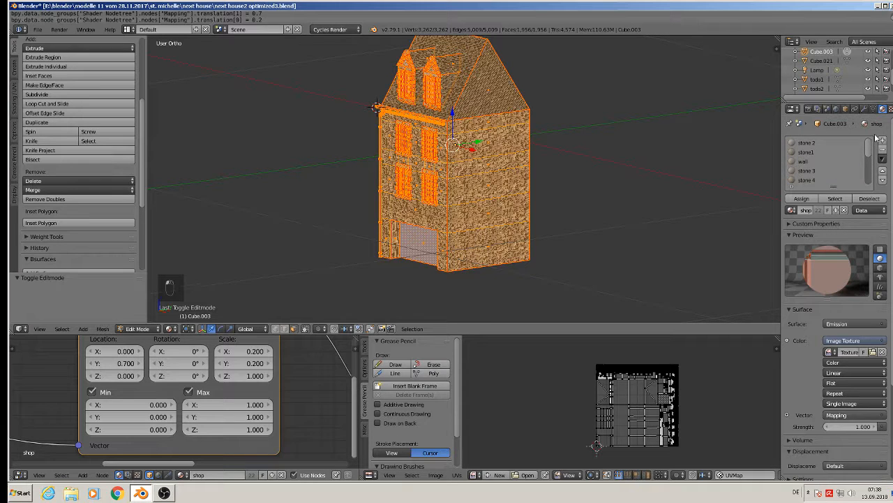
pyautogui.scroll(-1, 872, 146)
pyautogui.scroll(1, 868, 145)
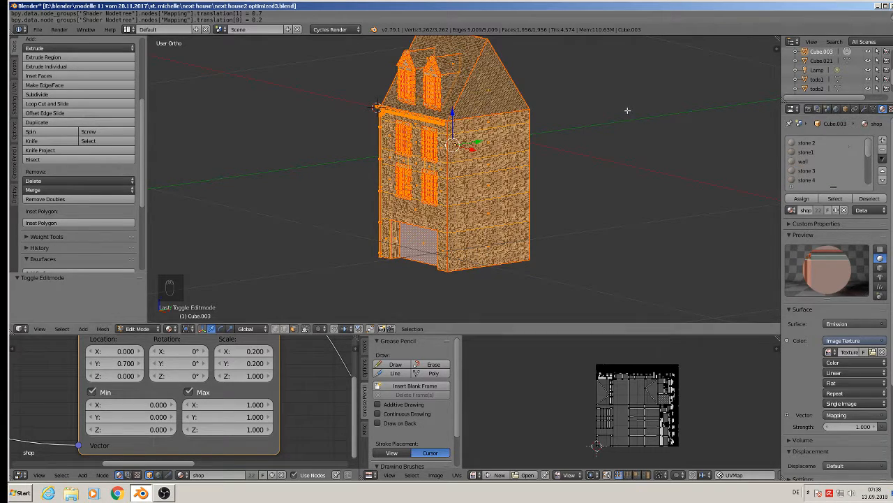
pyautogui.press('a')
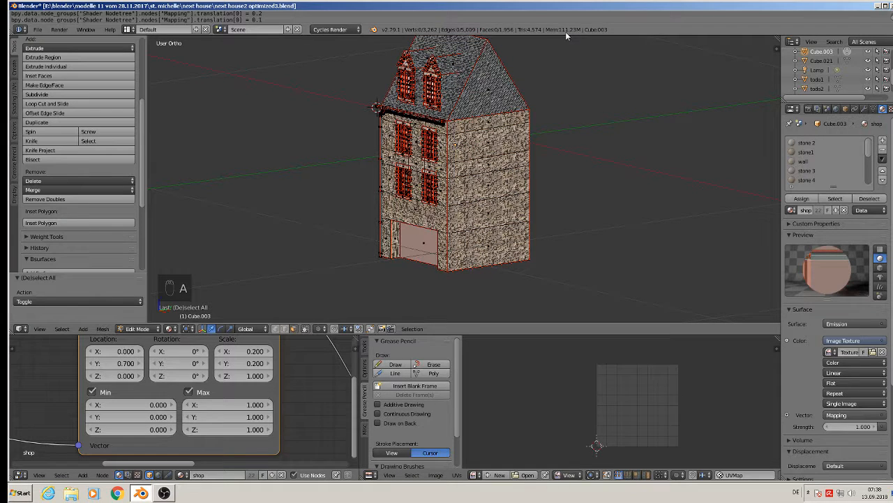
pyautogui.press('Tab')
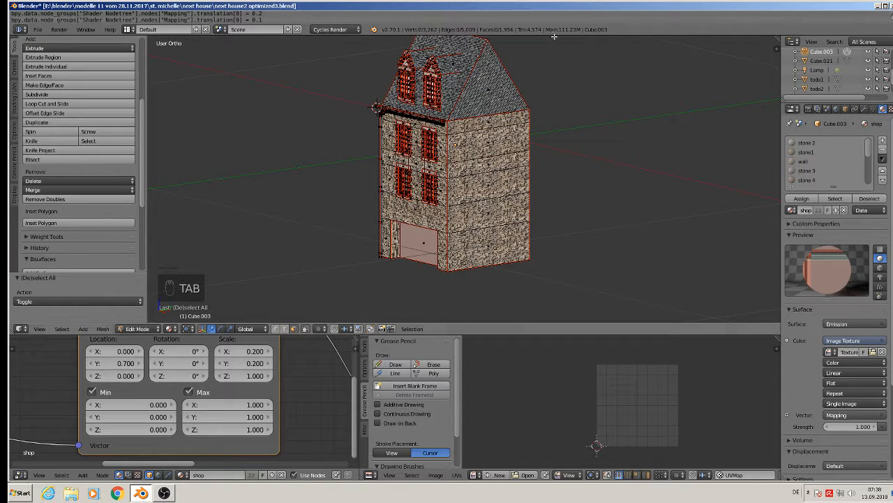
pyautogui.press('Tab')
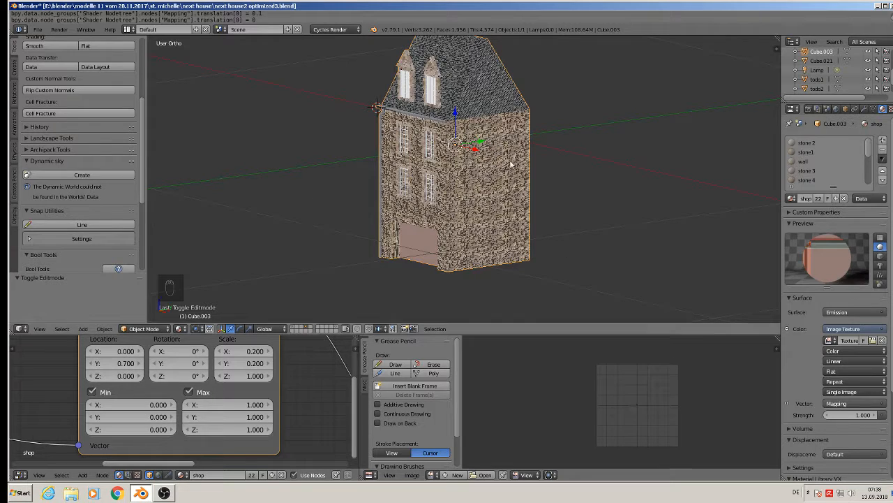
pyautogui.press('Tab')
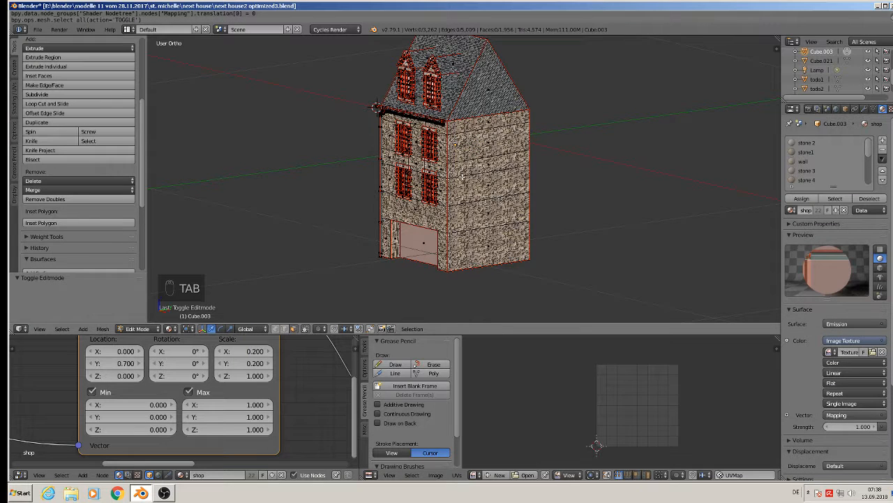
# Step: Select the whole house mesh, assign the uv map next house 2 image to its UV layout, and return to Object Mode
pyautogui.press('a')
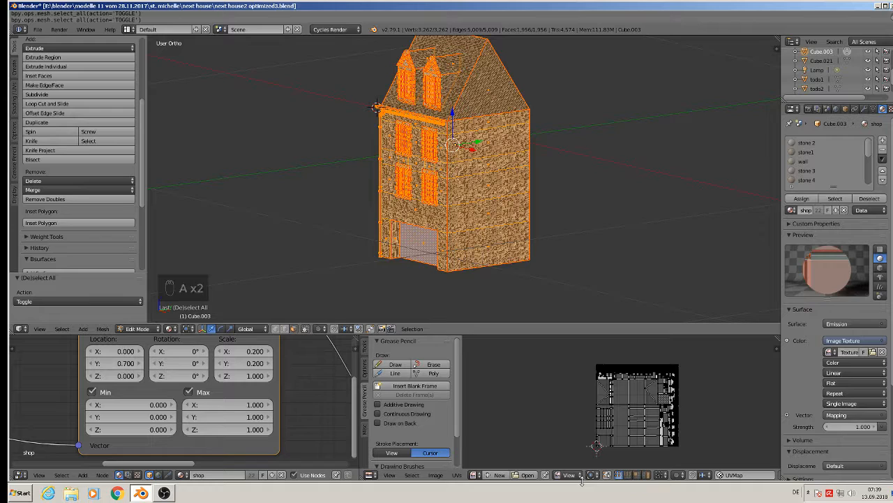
pyautogui.click(474, 475)
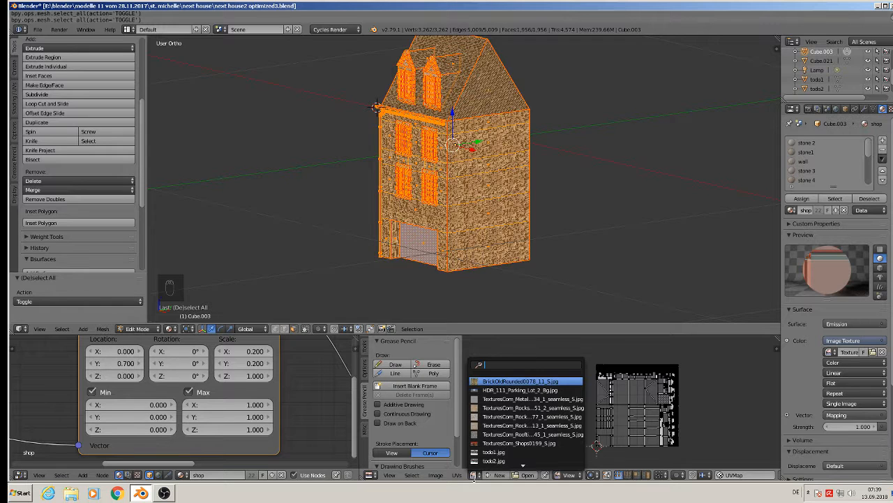
pyautogui.scroll(-2, 496, 457)
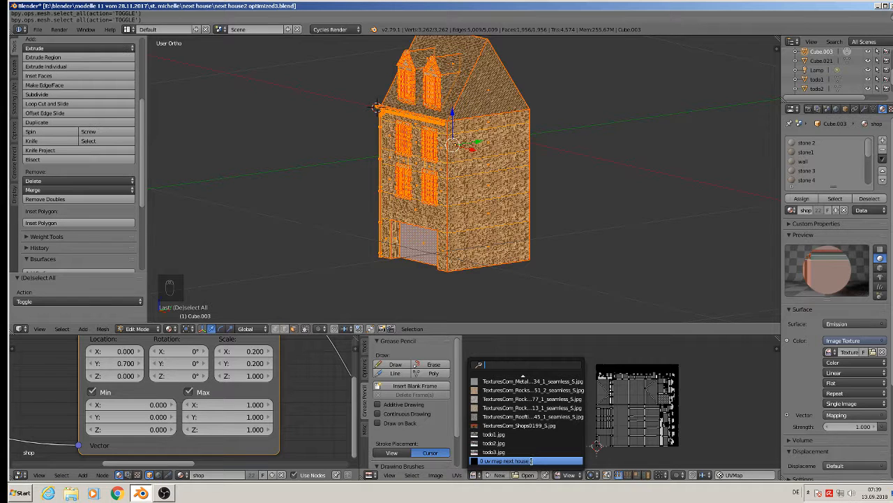
pyautogui.click(532, 461)
pyautogui.scroll(-5, 539, 458)
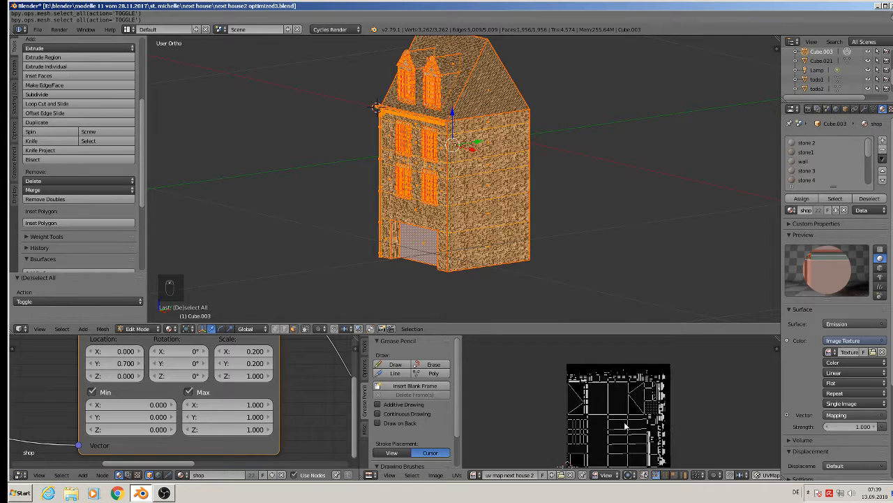
pyautogui.press('a')
pyautogui.moveTo(712, 409); pyautogui.dragTo(697, 378, button='middle')
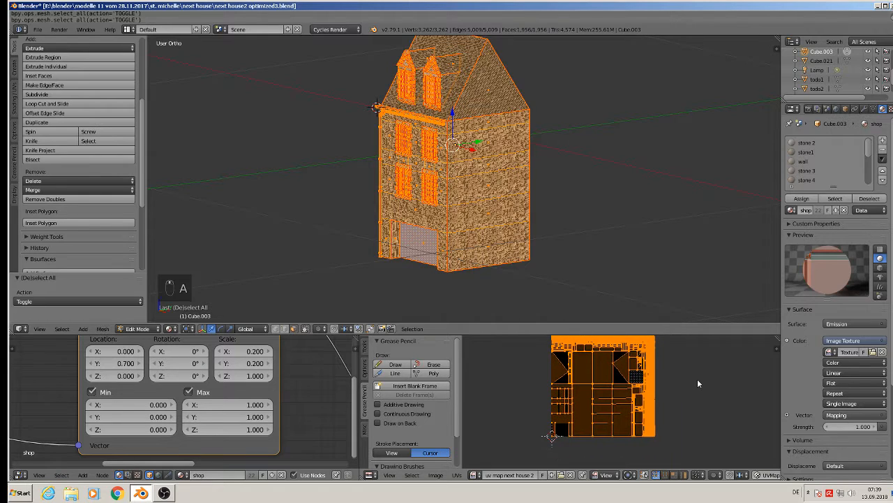
pyautogui.press('a')
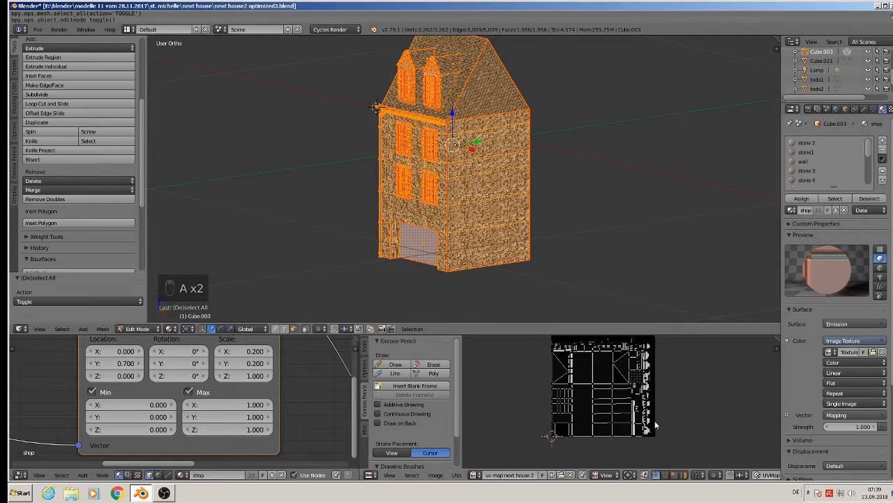
pyautogui.press('Tab')
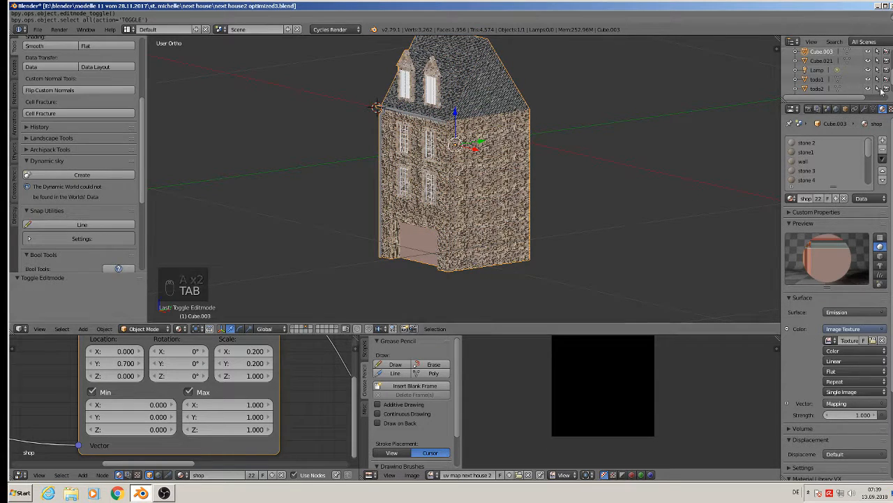
# Step: Add an unconnected Image Texture node to the stone 2 material and load uv map next house 2.jpg into it
pyautogui.click(808, 143)
pyautogui.scroll(-4, 210, 403)
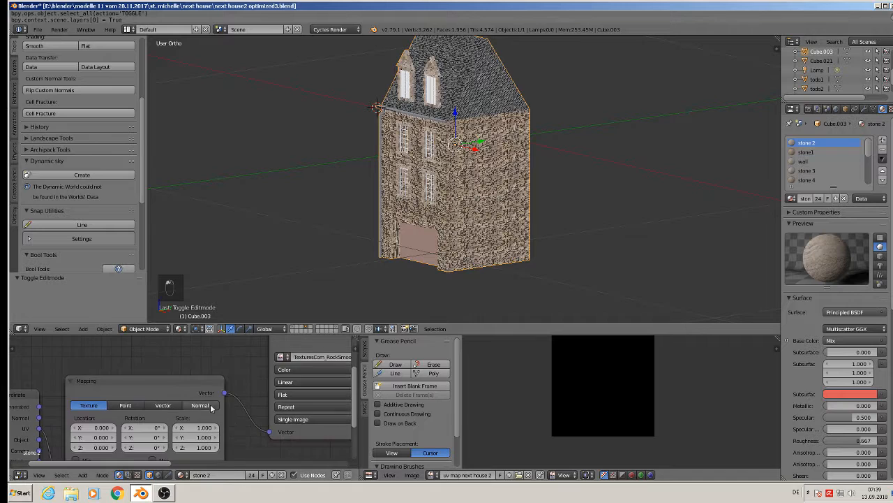
pyautogui.keyDown('ctrl'); pyautogui.hscroll(-5, 36, 399); pyautogui.keyUp('ctrl')
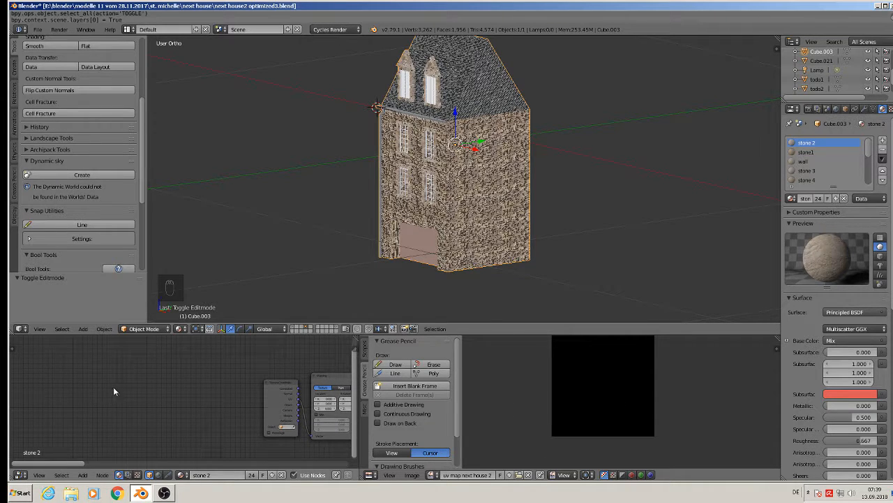
pyautogui.keyDown('ctrl'); pyautogui.hscroll(-2, 84, 433); pyautogui.keyUp('ctrl')
pyautogui.keyDown('ctrl'); pyautogui.scroll(-2, 54, 474); pyautogui.keyUp('ctrl')
pyautogui.click(54, 474)
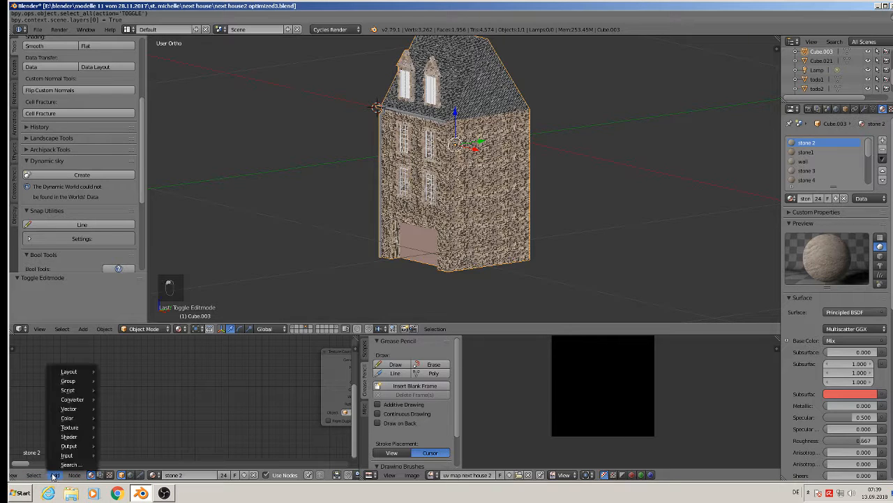
pyautogui.moveTo(74, 427)
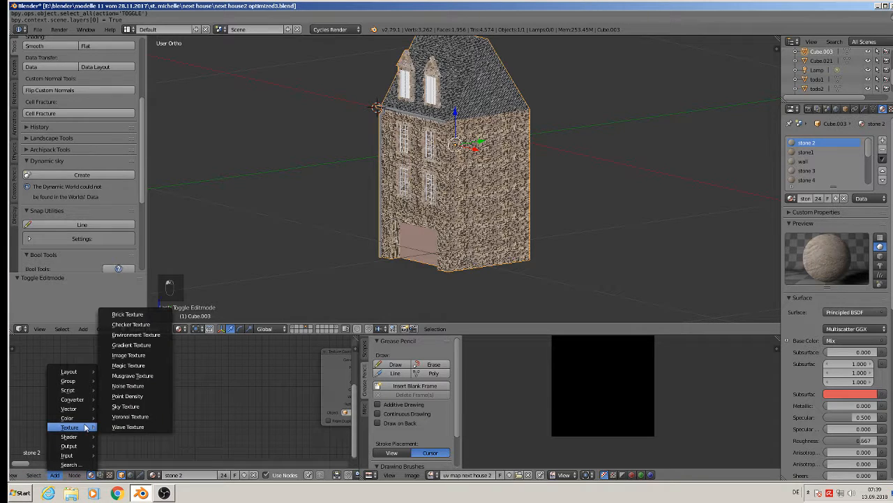
pyautogui.click(145, 356)
pyautogui.click(185, 351)
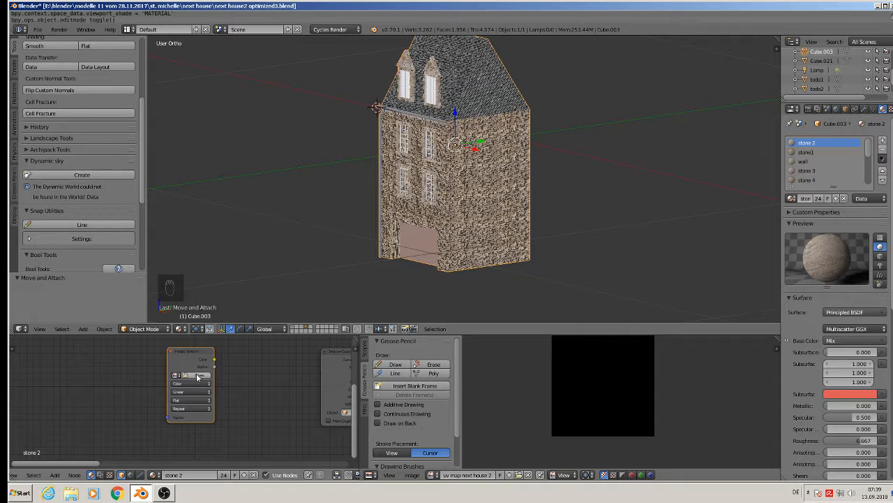
pyautogui.click(198, 377)
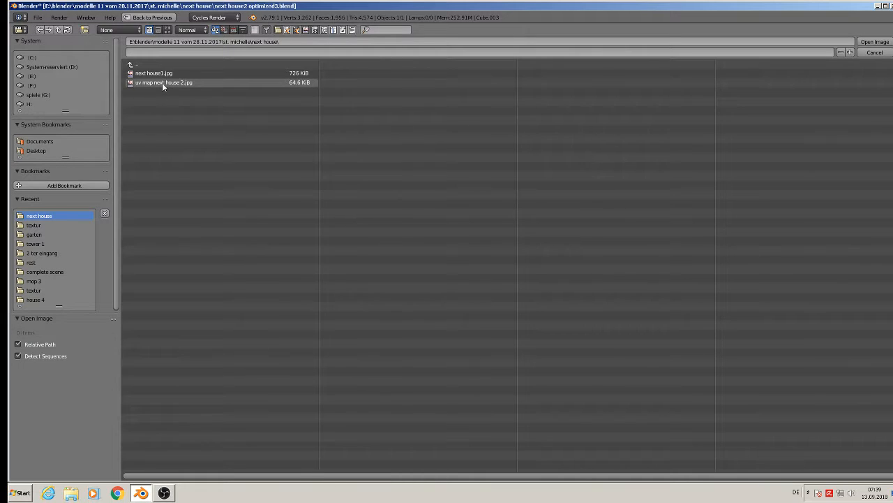
pyautogui.doubleClick(162, 82)
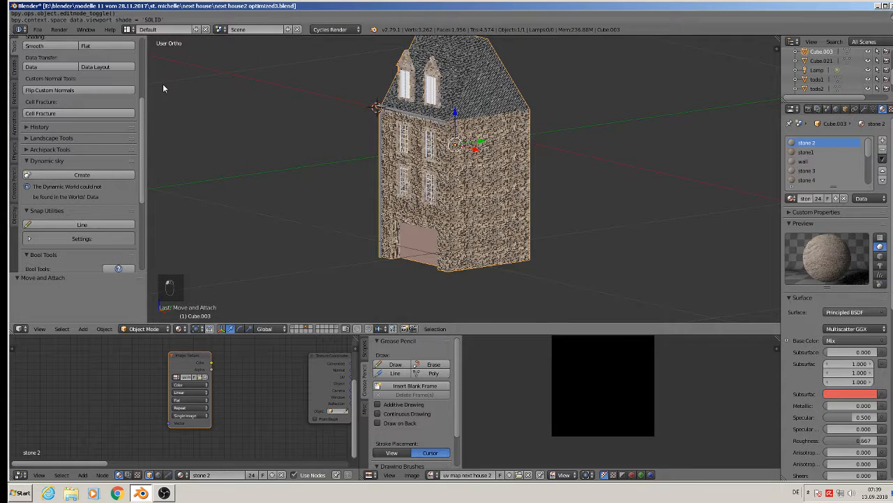
# Step: Copy the uv map Image Texture node from stone 2 into the stone1 material and leave it selected
pyautogui.click(191, 364)
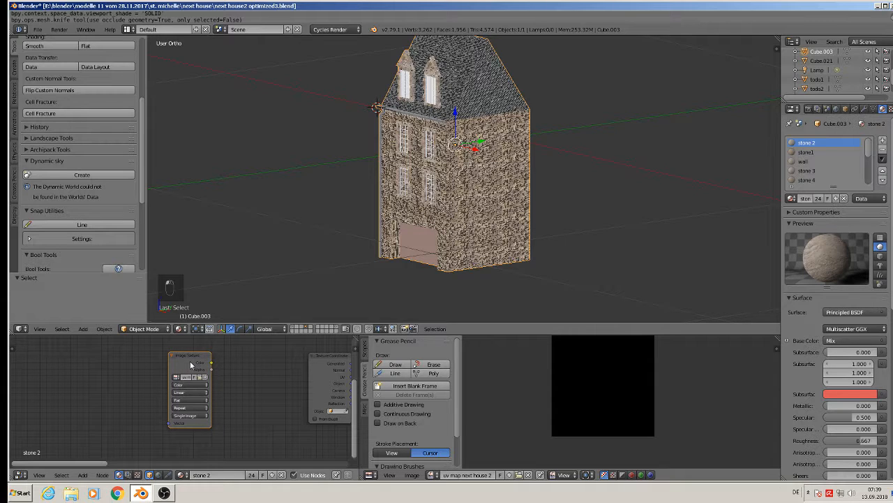
pyautogui.press('Tab')
pyautogui.press('Tab')
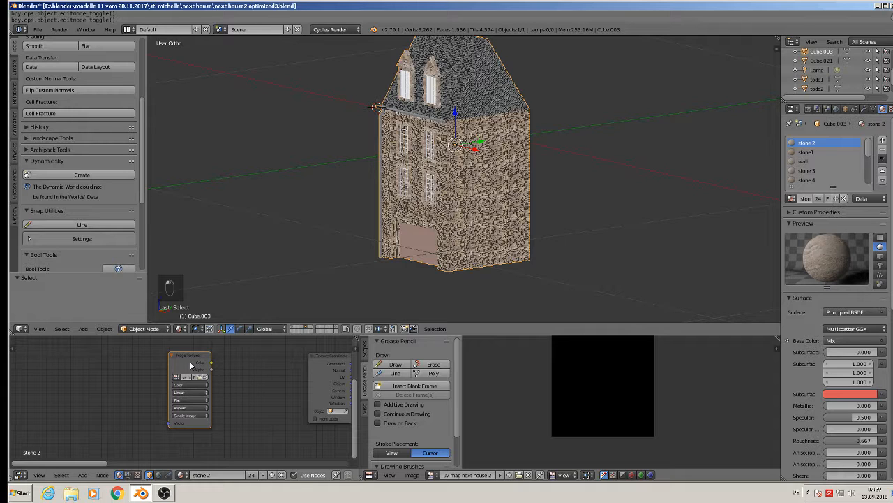
pyautogui.hotkey('ctrl', 'c')
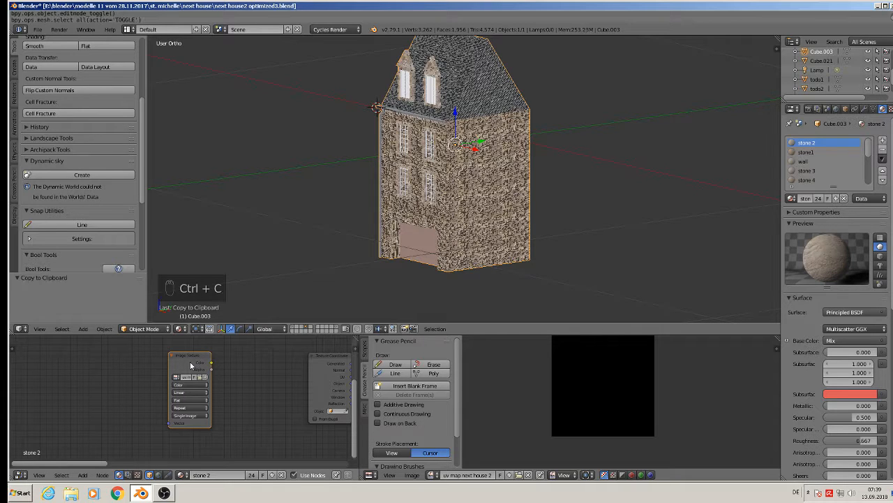
pyautogui.click(808, 153)
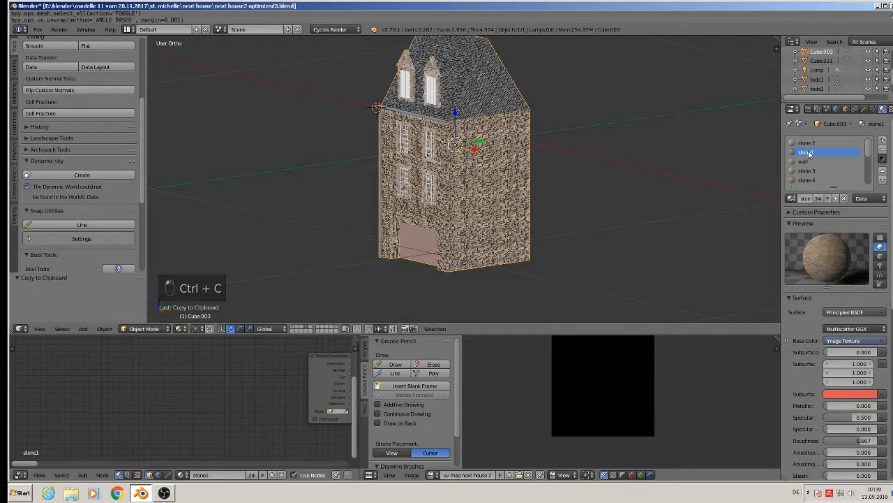
pyautogui.hotkey('ctrl', 'v')
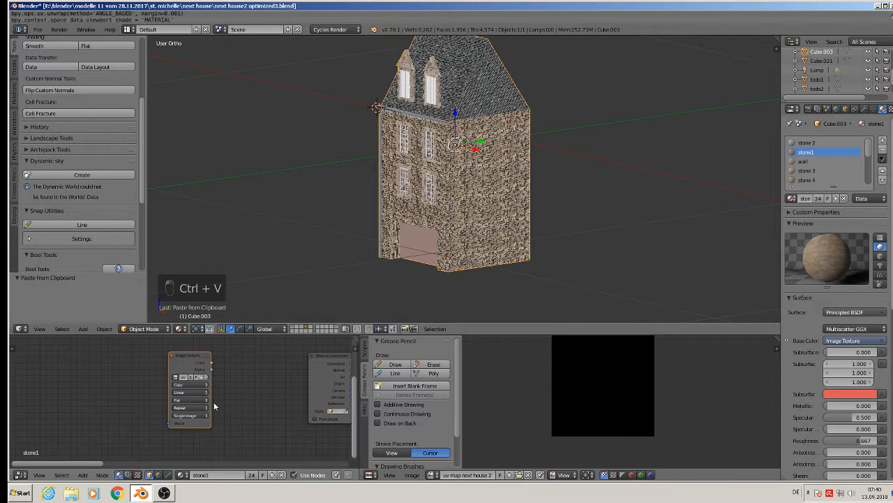
pyautogui.click(198, 366)
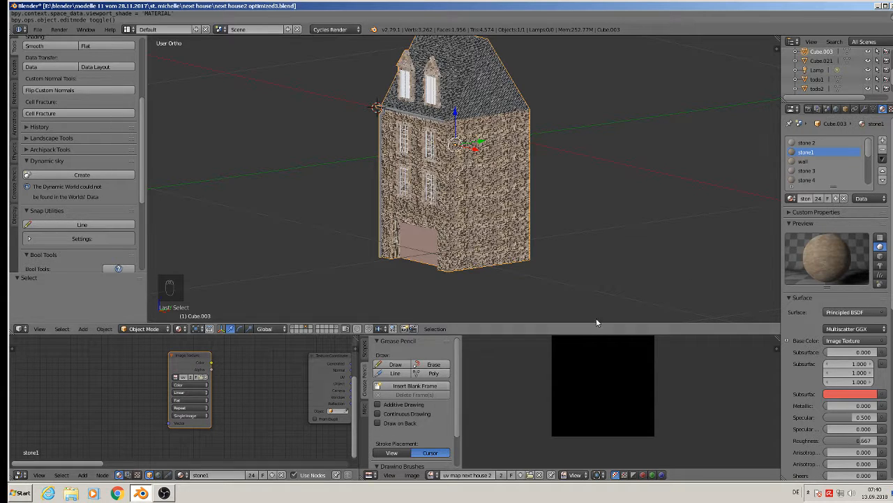
# Step: Paste the copied uv map Image Texture node into the wall, stone 3 and stone 4 materials, leaving it selected in each
pyautogui.click(822, 160)
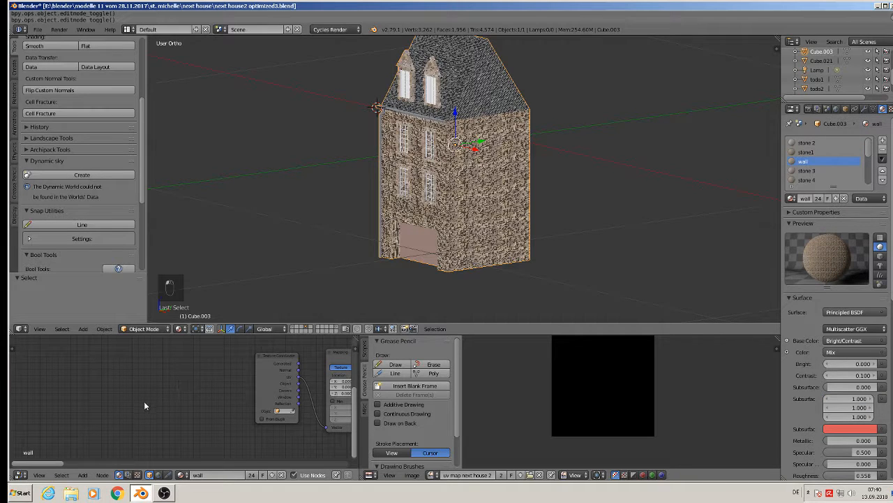
pyautogui.hotkey('ctrl', 'v')
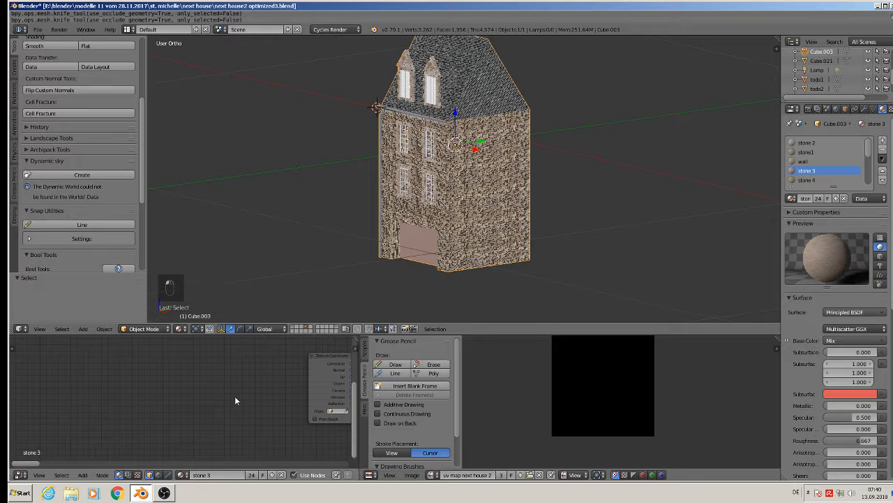
pyautogui.hotkey('ctrl', 'v')
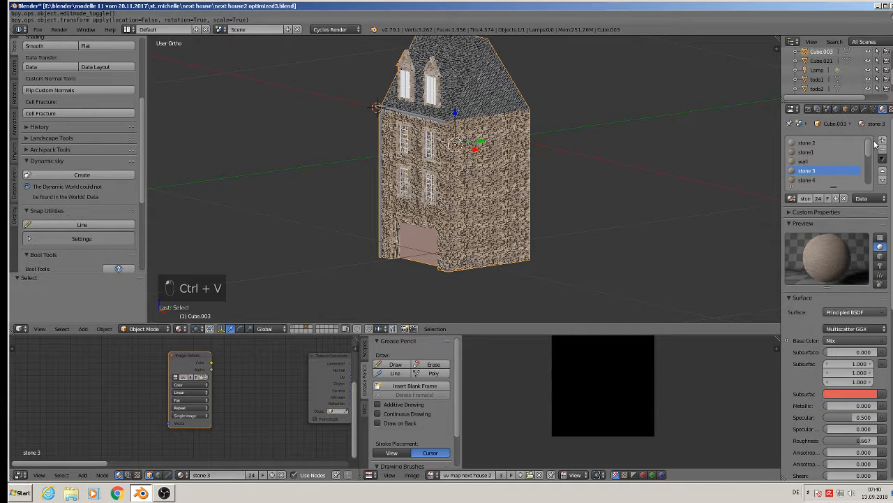
pyautogui.moveTo(871, 148); pyautogui.dragTo(871, 162)
pyautogui.click(809, 151)
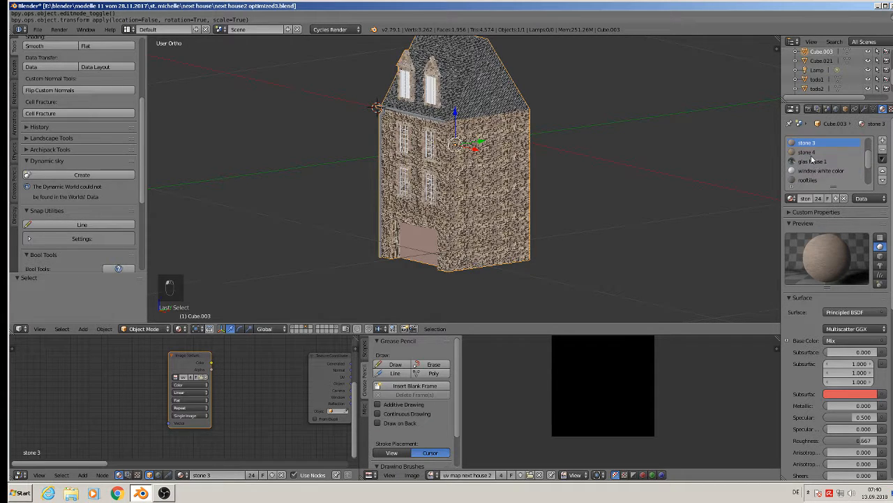
pyautogui.hotkey('ctrl', 'v')
pyautogui.click(187, 356)
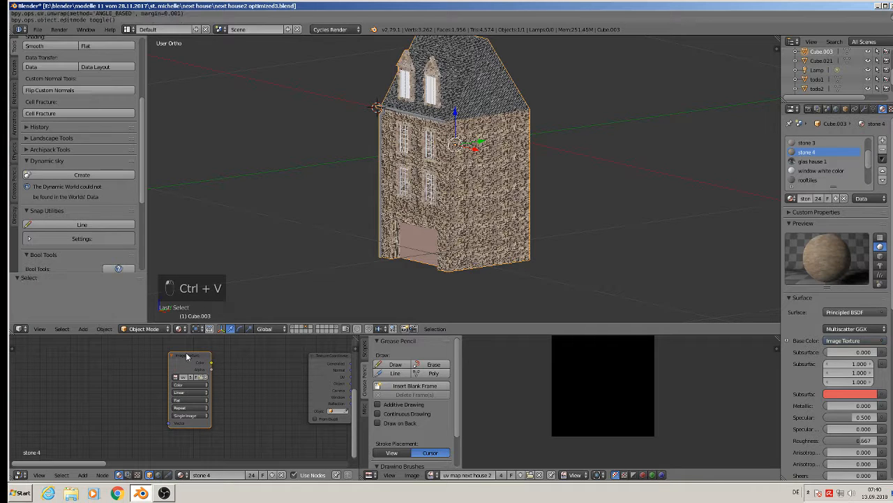
# Step: Paste the copied uv map Image Texture node into the glas house 1 and window white color materials, leaving it selected in each
pyautogui.click(811, 161)
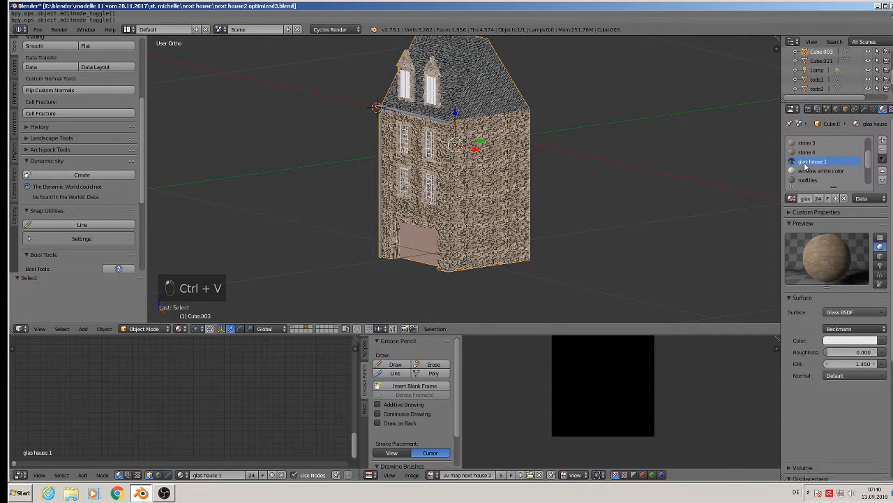
pyautogui.hotkey('ctrl', 'v')
pyautogui.click(194, 360)
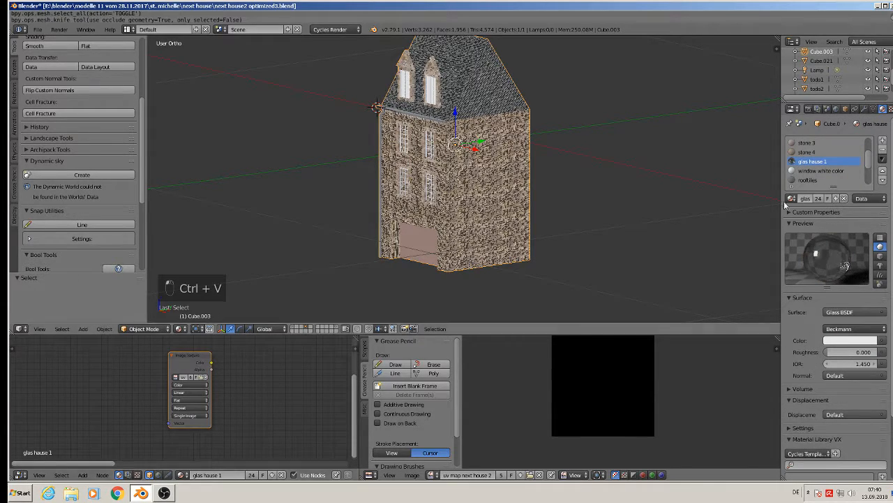
pyautogui.scroll(-1, 867, 165)
pyautogui.click(838, 161)
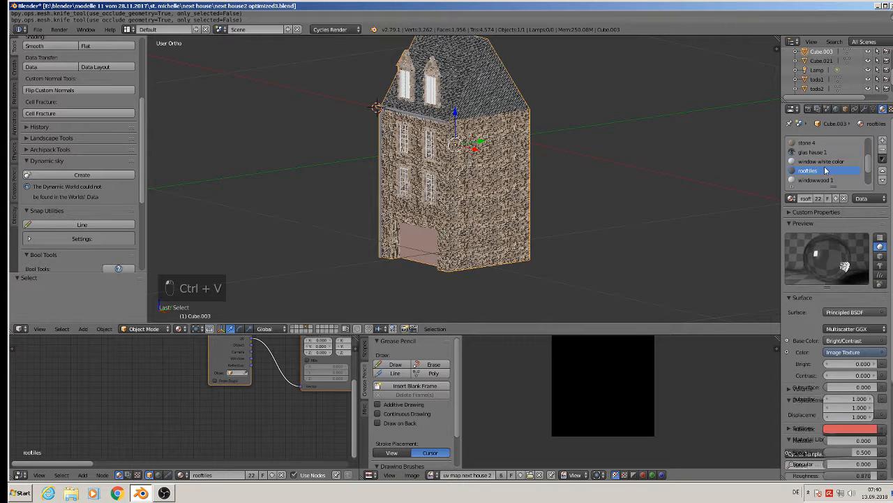
pyautogui.hotkey('ctrl', 'v')
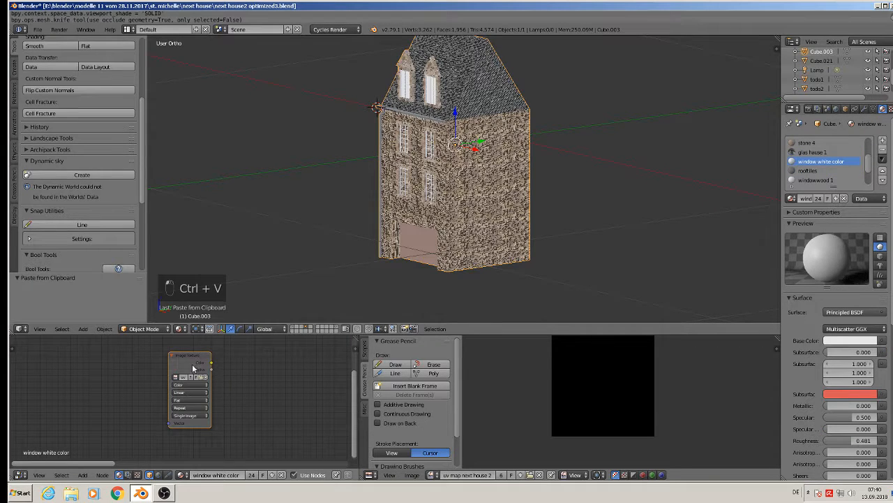
# Step: Paste the uv map Image Texture node into the rooftiles and windowwood 1 materials and place it in free space, still selected
pyautogui.click(813, 170)
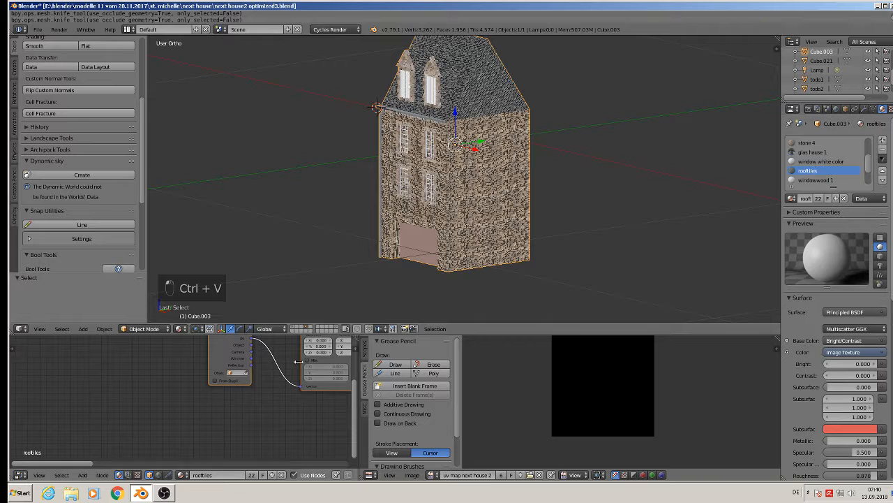
pyautogui.hotkey('ctrl', 'v')
pyautogui.moveTo(197, 360); pyautogui.dragTo(128, 375)
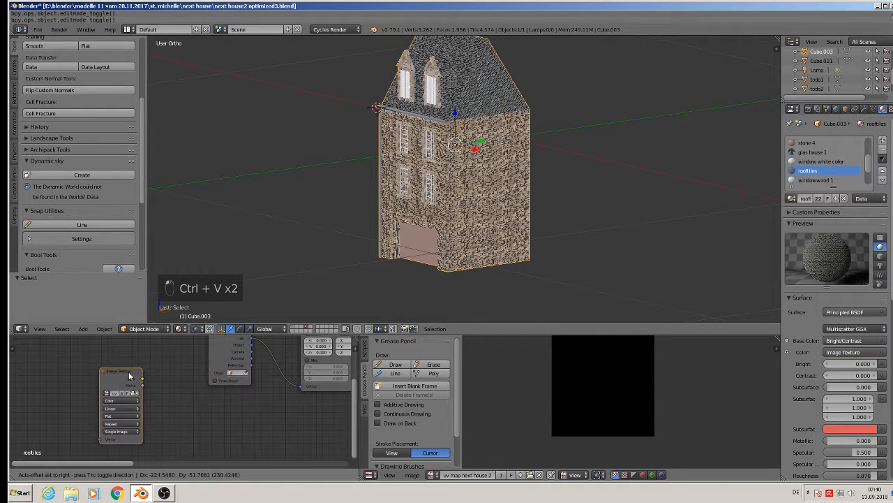
pyautogui.click(811, 180)
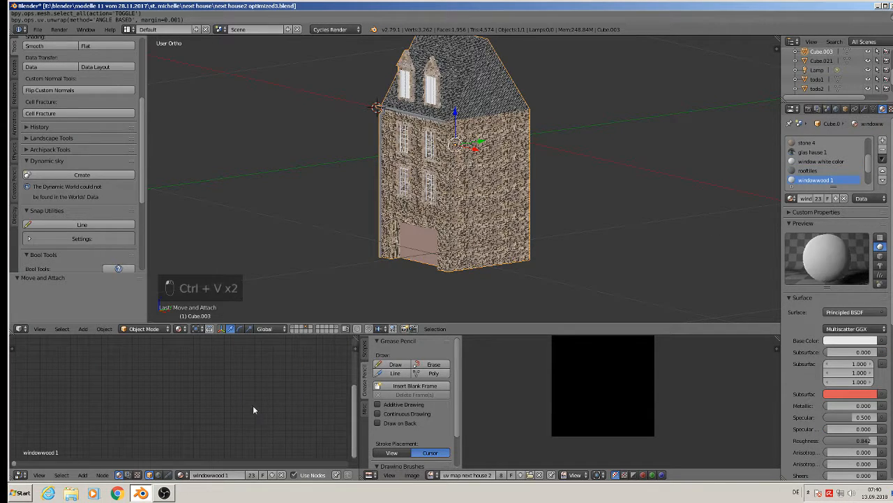
pyautogui.hotkey('ctrl', 'v')
pyautogui.moveTo(197, 365); pyautogui.dragTo(166, 367)
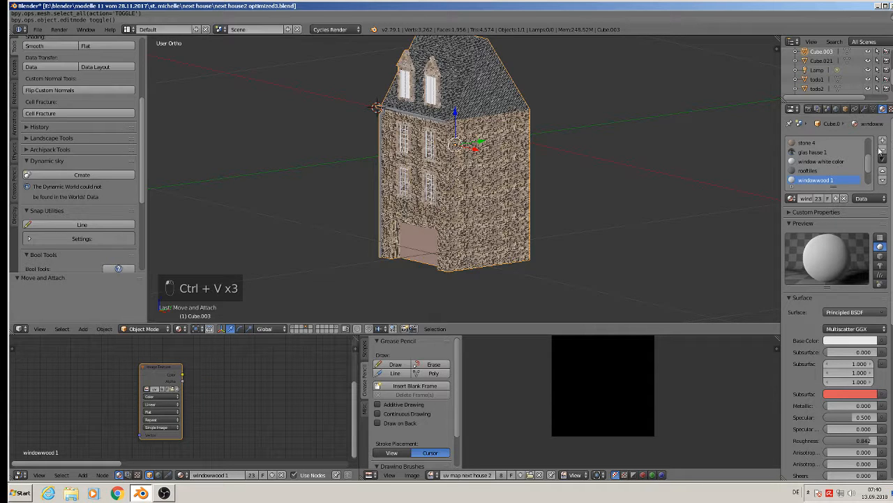
# Step: Paste the uv map Image Texture node into the glas, shop and metal materials, leaving it selected and unconnected in each
pyautogui.scroll(-2, 869, 175)
pyautogui.scroll(-1, 869, 179)
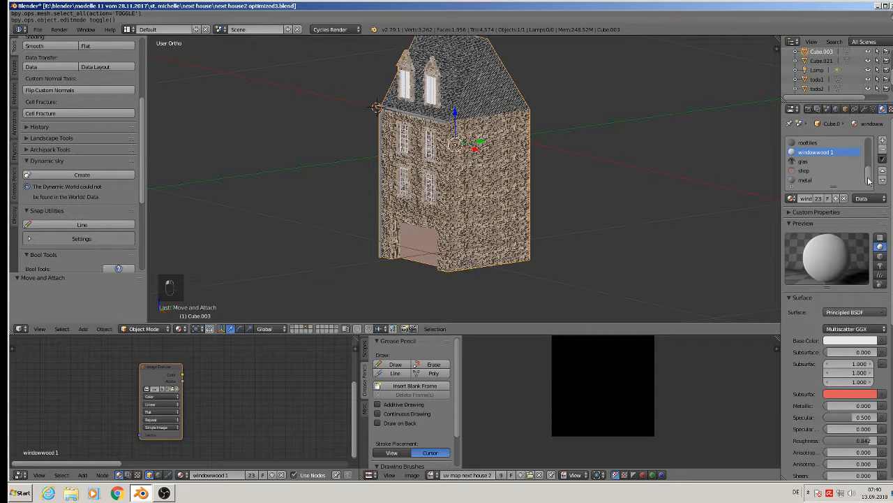
pyautogui.click(807, 162)
pyautogui.hotkey('ctrl', 'v')
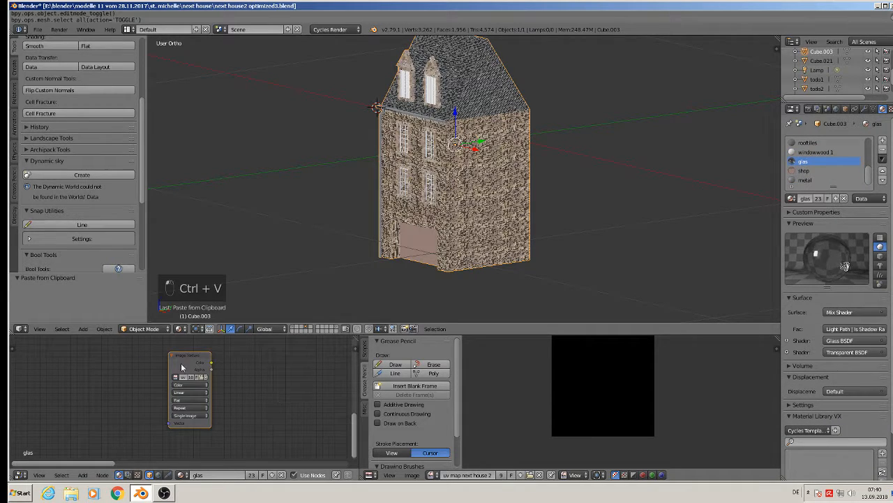
pyautogui.click(808, 171)
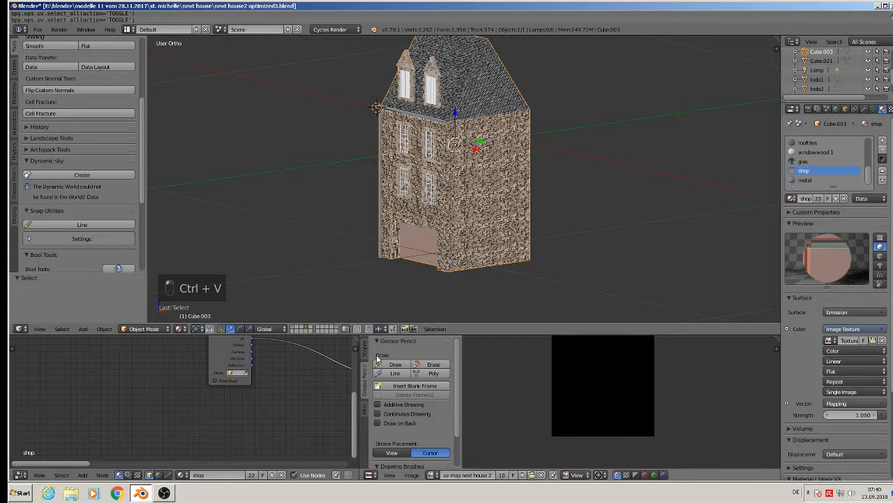
pyautogui.hotkey('ctrl', 'v')
pyautogui.click(147, 380)
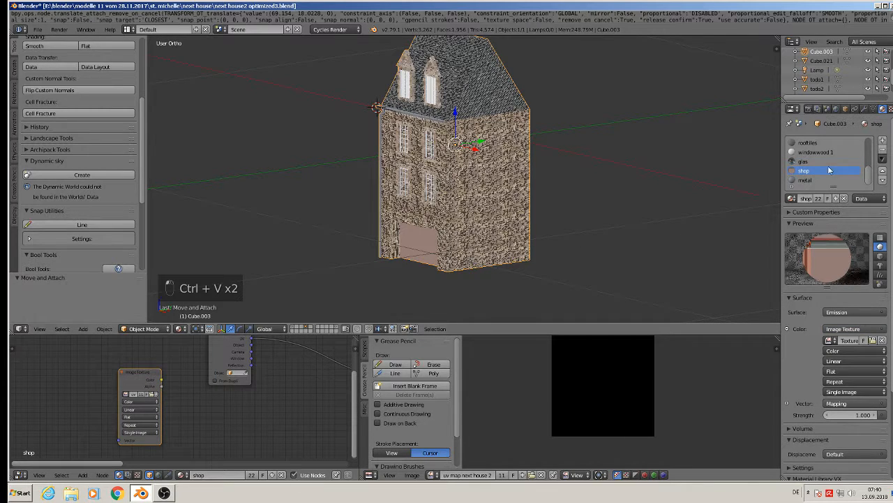
pyautogui.click(805, 181)
pyautogui.hotkey('ctrl', 'v')
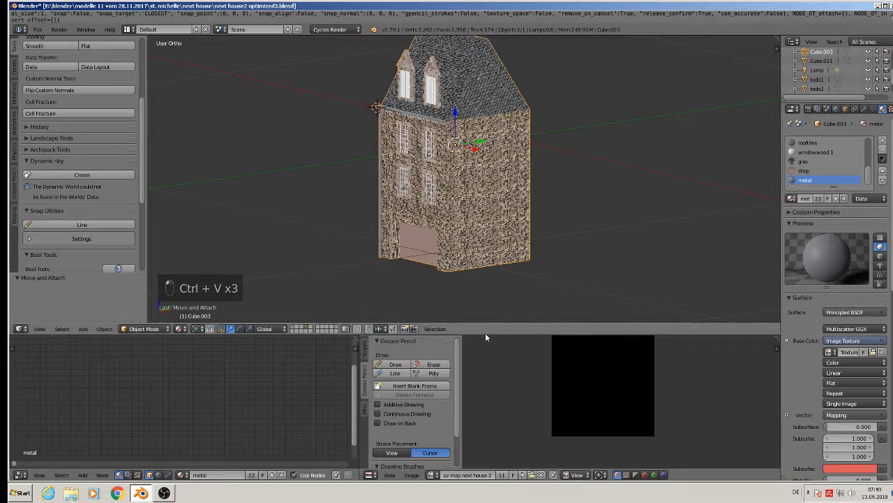
pyautogui.hotkey('ctrl', 'v')
pyautogui.click(189, 370)
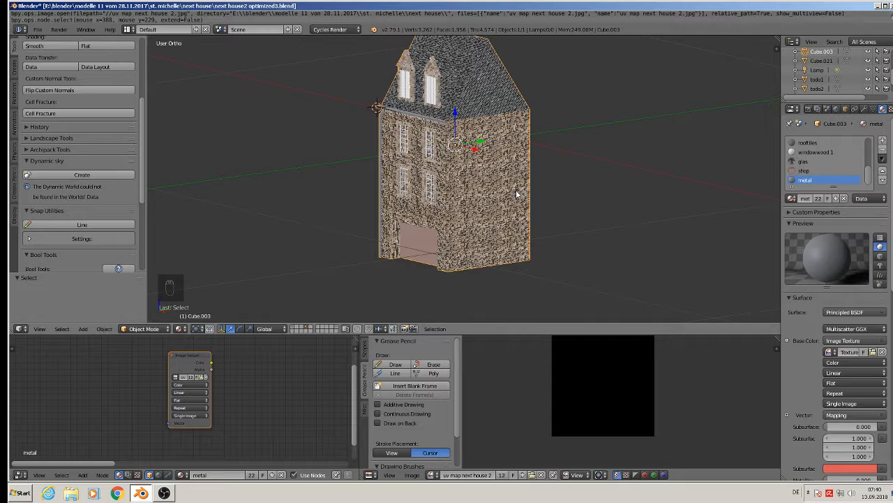
# Step: Show the scene's render settings and save the blend file
pyautogui.click(809, 109)
pyautogui.click(38, 29)
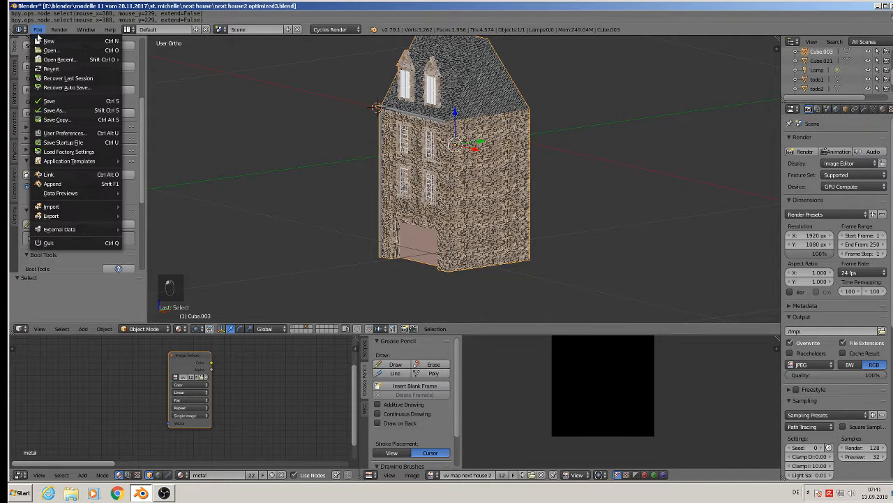
pyautogui.click(57, 105)
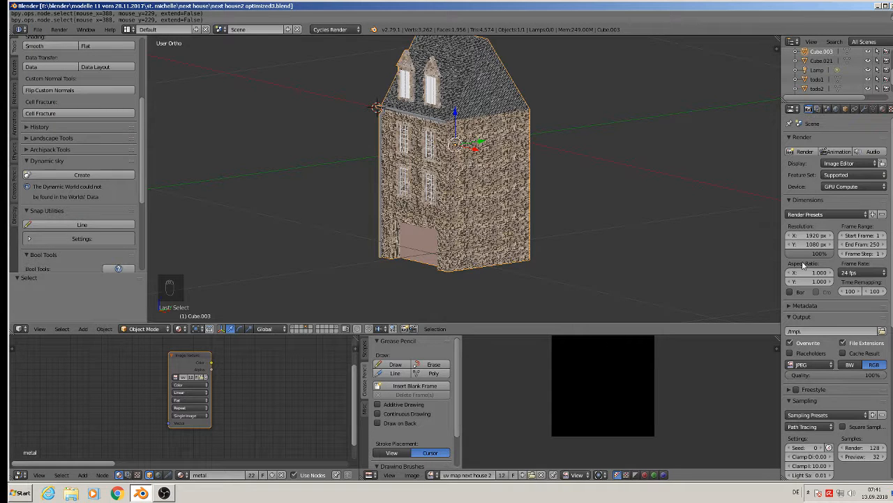
# Step: Enter Edit Mode on the house and bake its textures to the uv map image with bake type Combined
pyautogui.scroll(-3, 843, 246)
pyautogui.scroll(-7, 843, 245)
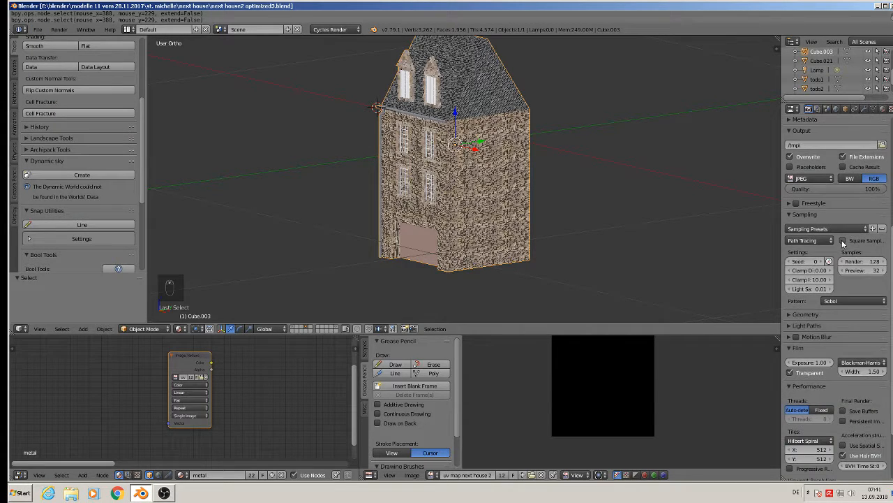
pyautogui.press('Tab')
pyautogui.scroll(-1, 844, 300)
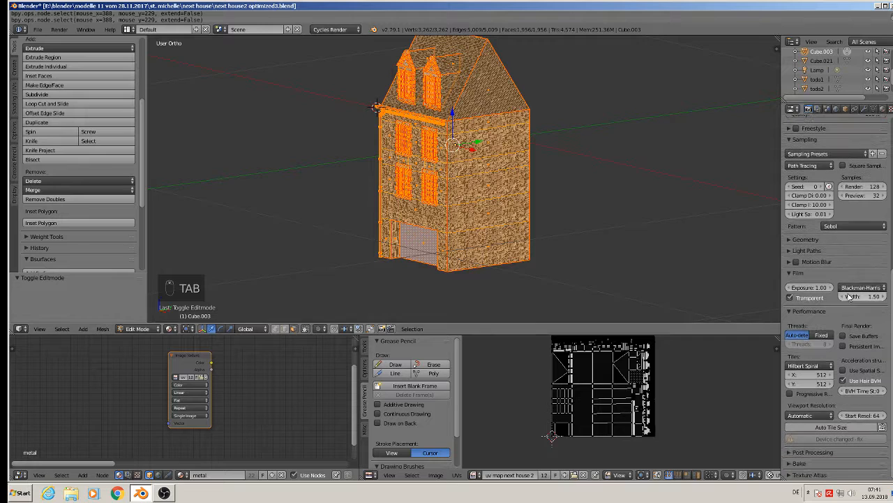
pyautogui.click(788, 465)
pyautogui.scroll(-5, 839, 301)
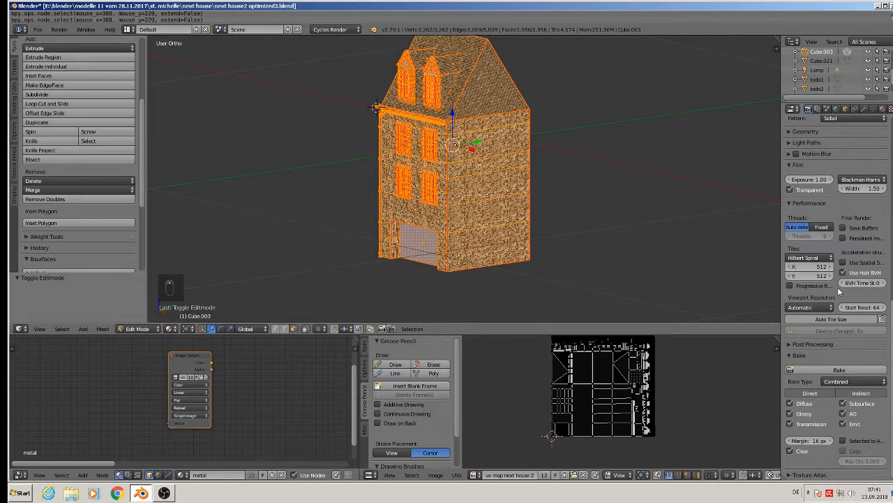
pyautogui.click(842, 384)
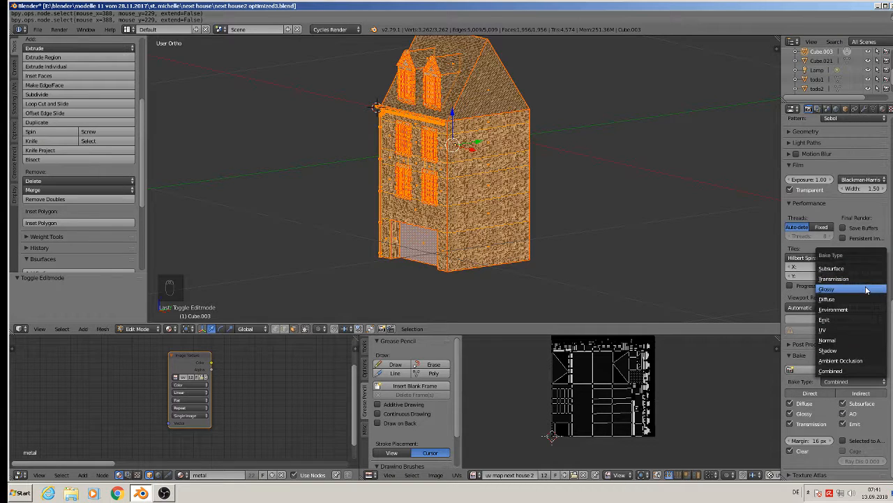
pyautogui.click(841, 372)
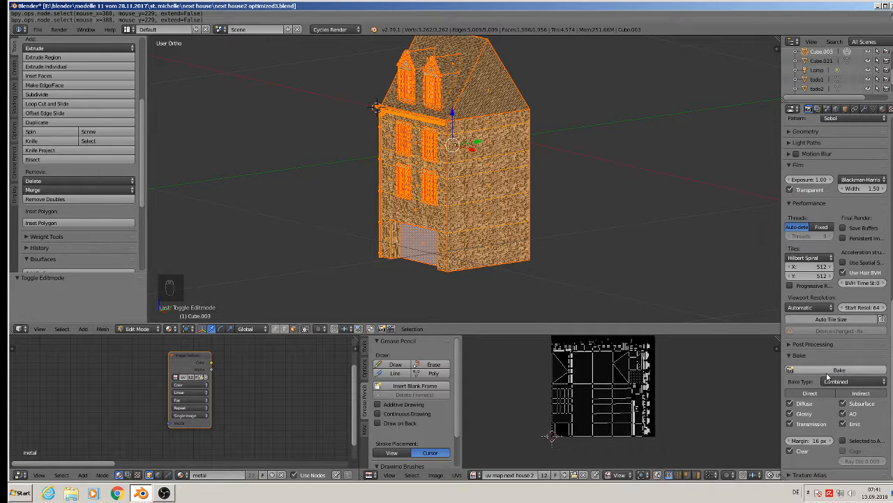
pyautogui.click(828, 371)
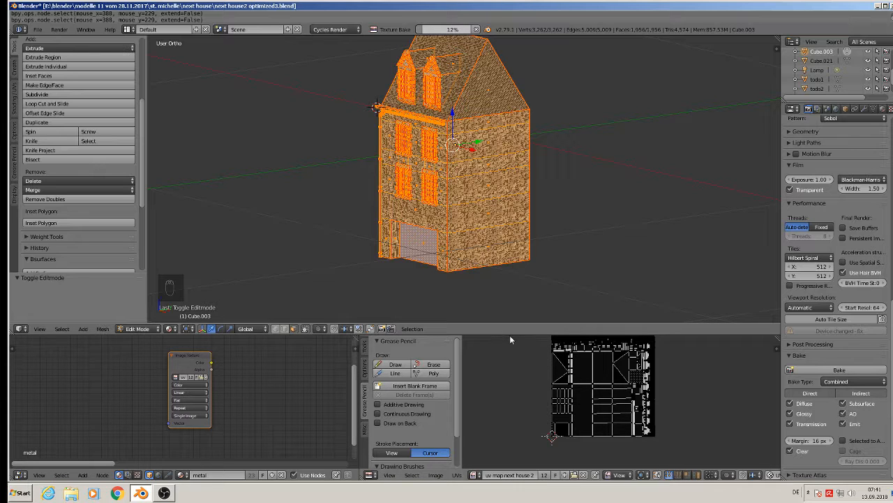
# Step: Enlarge the UV/Image Editor area upward and look over the house's UV layout while the bake runs
pyautogui.moveTo(510, 336); pyautogui.dragTo(529, 237)
pyautogui.scroll(3, 576, 305)
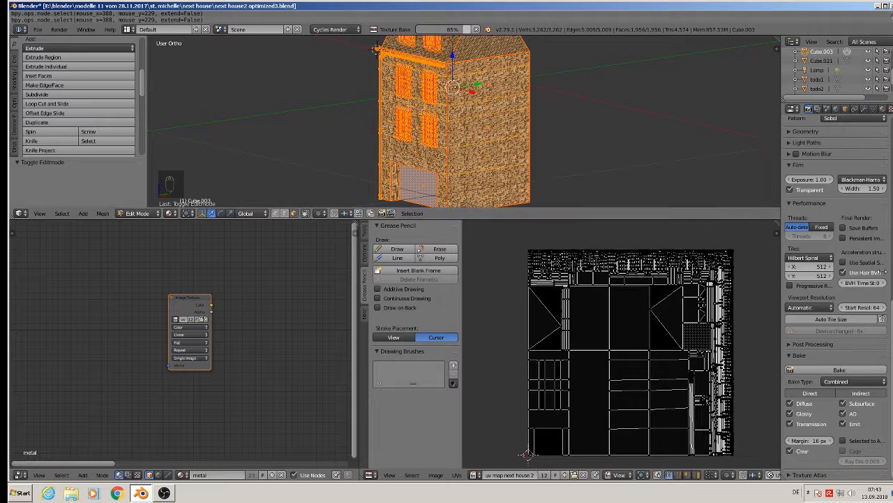
pyautogui.scroll(6, 753, 261)
pyautogui.scroll(-4, 635, 283)
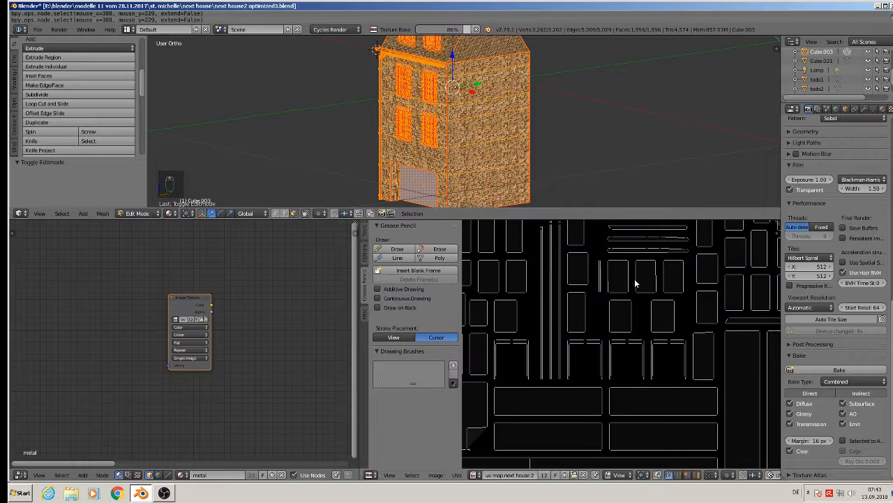
pyautogui.scroll(-2, 637, 295)
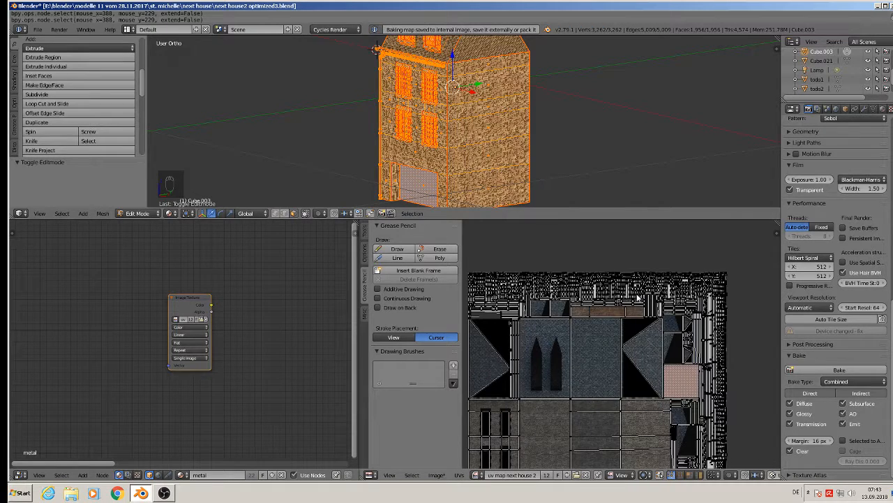
# Step: Examine the baked texture on the UV layout, checking the roof tiles, wood strips, small window pieces and walls
pyautogui.scroll(4, 636, 296)
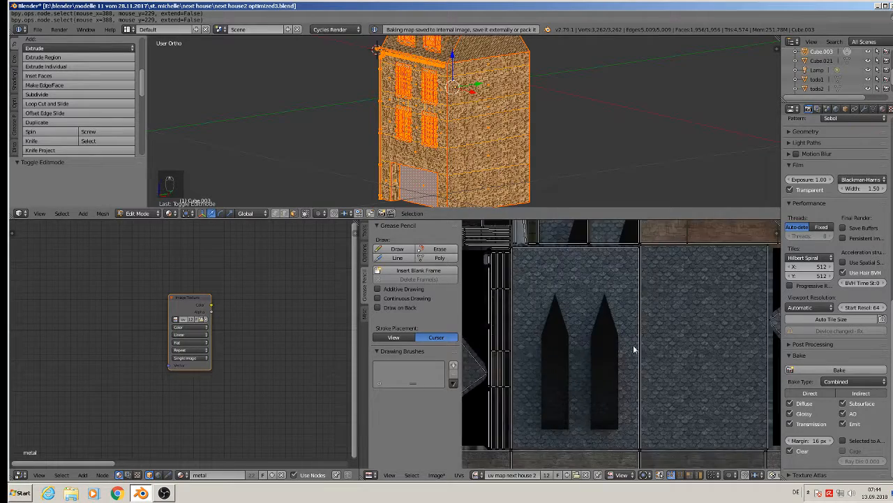
pyautogui.click(631, 282)
pyautogui.scroll(-5, 620, 311)
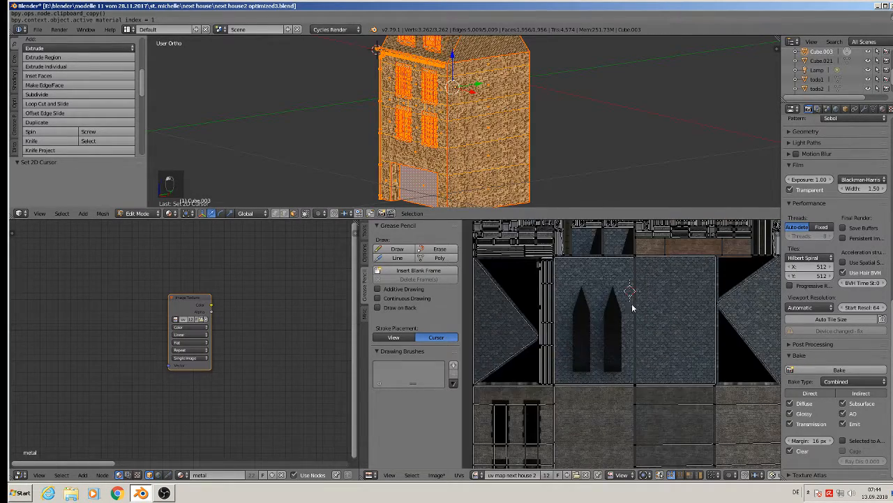
pyautogui.scroll(5, 675, 250)
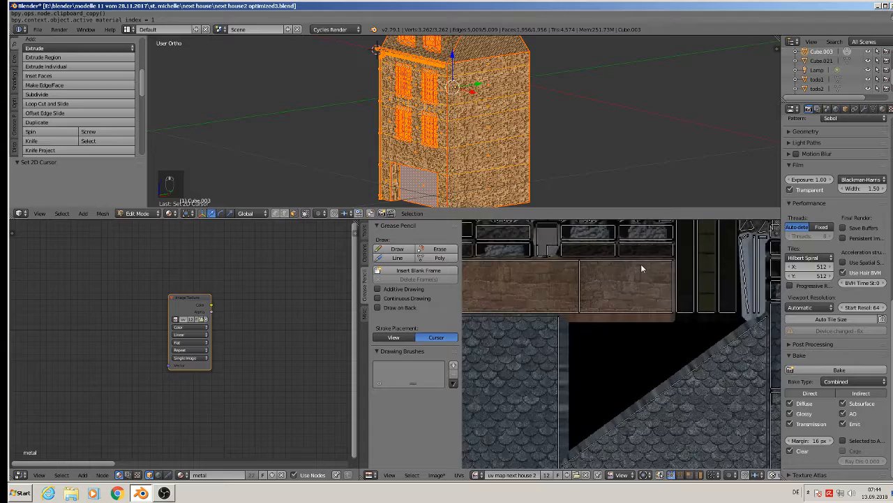
pyautogui.scroll(1, 638, 267)
pyautogui.scroll(-3, 654, 324)
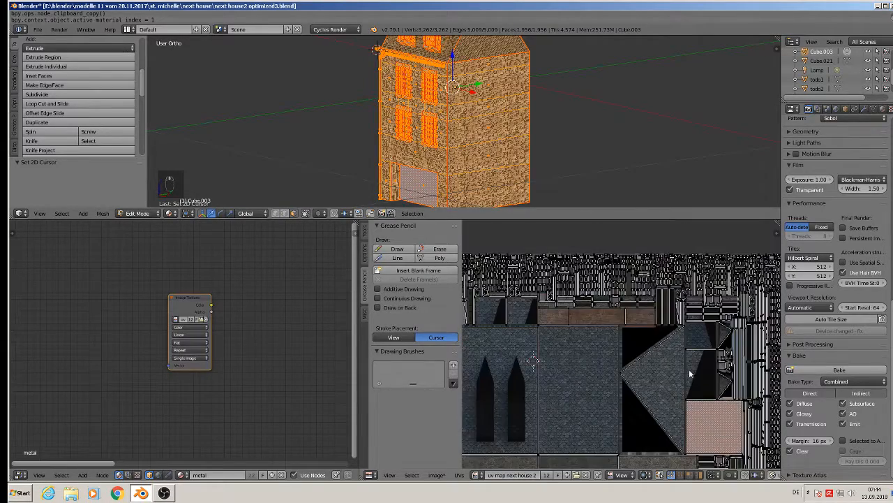
pyautogui.scroll(3, 751, 365)
pyautogui.scroll(-4, 698, 377)
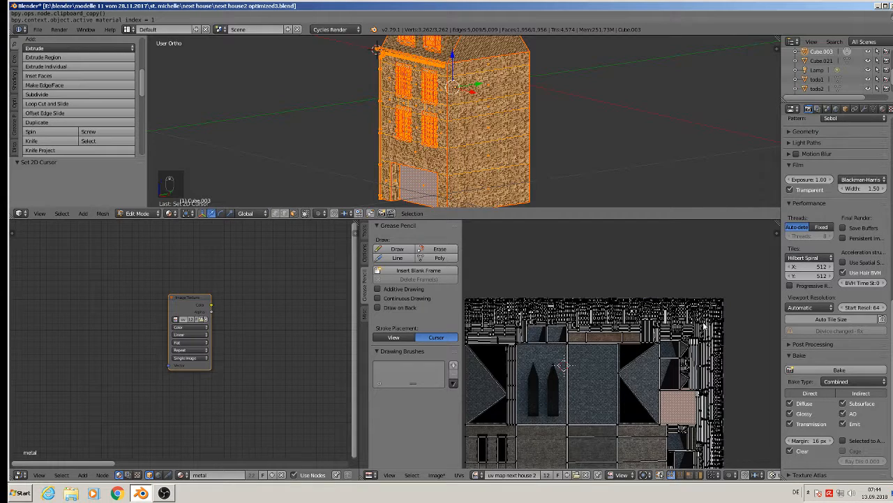
pyautogui.scroll(4, 713, 316)
pyautogui.scroll(2, 712, 316)
pyautogui.scroll(2, 698, 334)
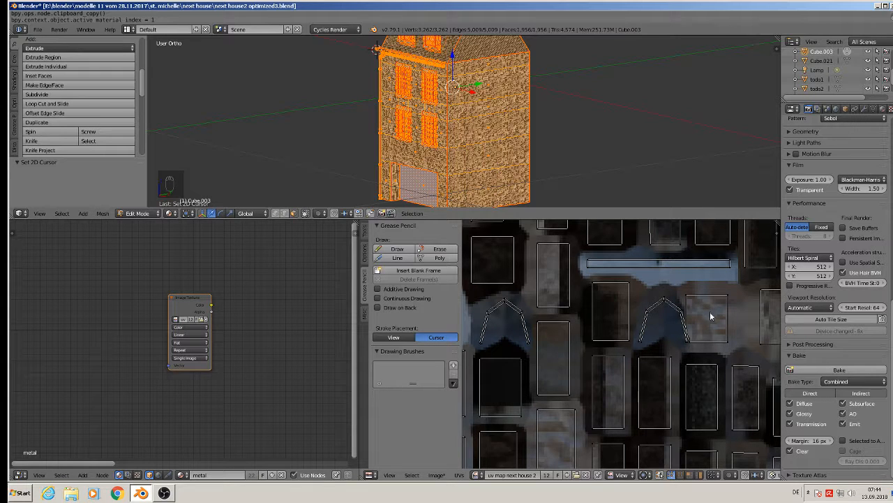
pyautogui.scroll(-6, 703, 321)
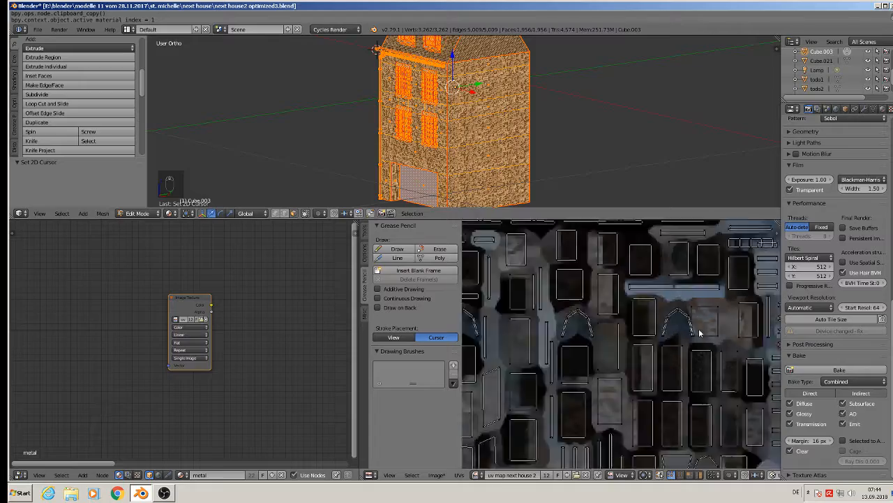
pyautogui.scroll(6, 575, 414)
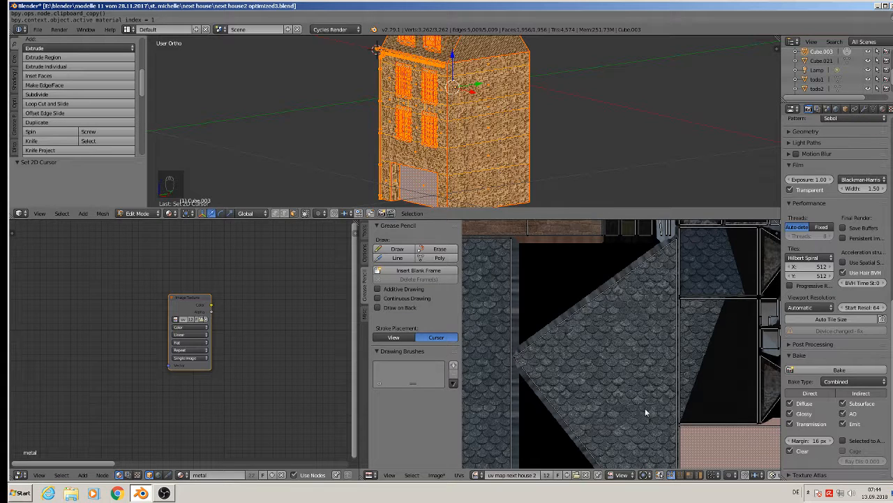
pyautogui.scroll(-4, 626, 328)
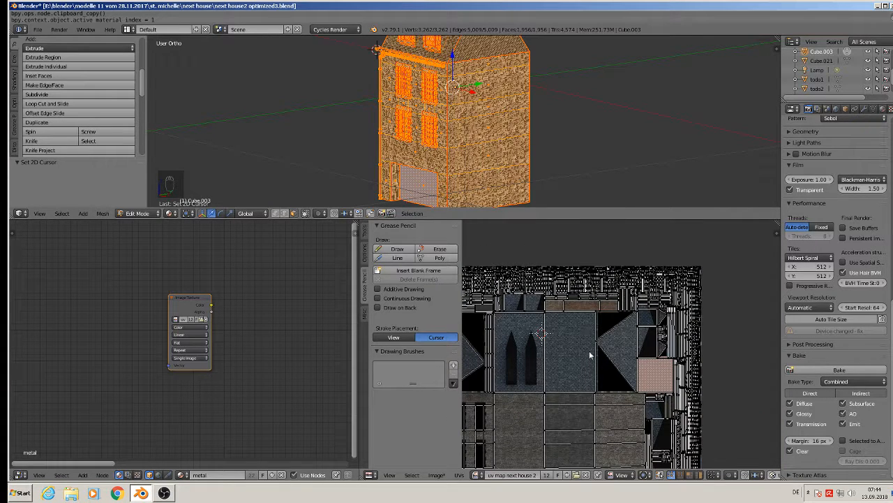
pyautogui.moveTo(589, 351); pyautogui.dragTo(589, 321, button='middle')
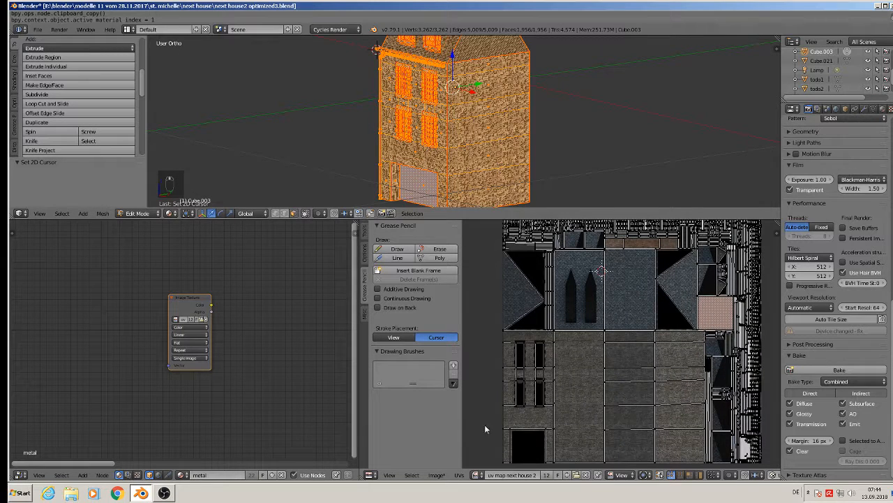
# Step: Save the baked uv map next house 2 image, enlarge the 3D viewport and return the house to Object Mode
pyautogui.click(437, 476)
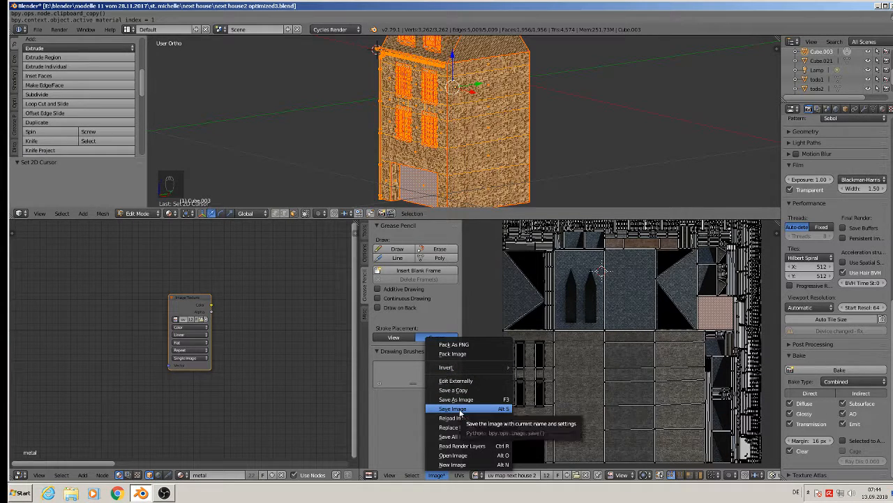
pyautogui.click(460, 412)
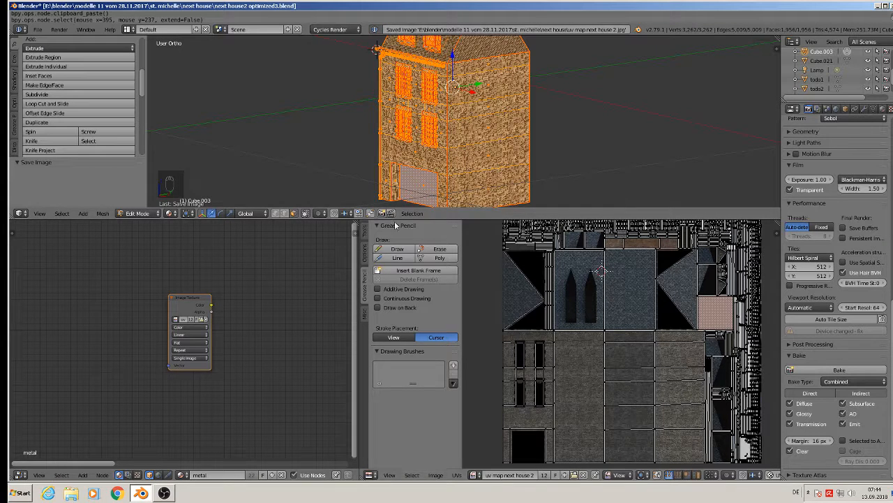
pyautogui.moveTo(443, 220); pyautogui.dragTo(442, 397)
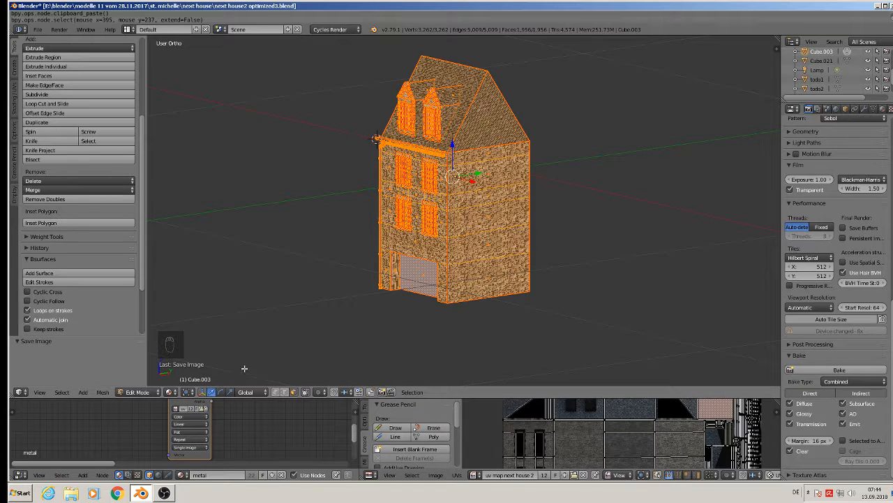
pyautogui.press('Escape')
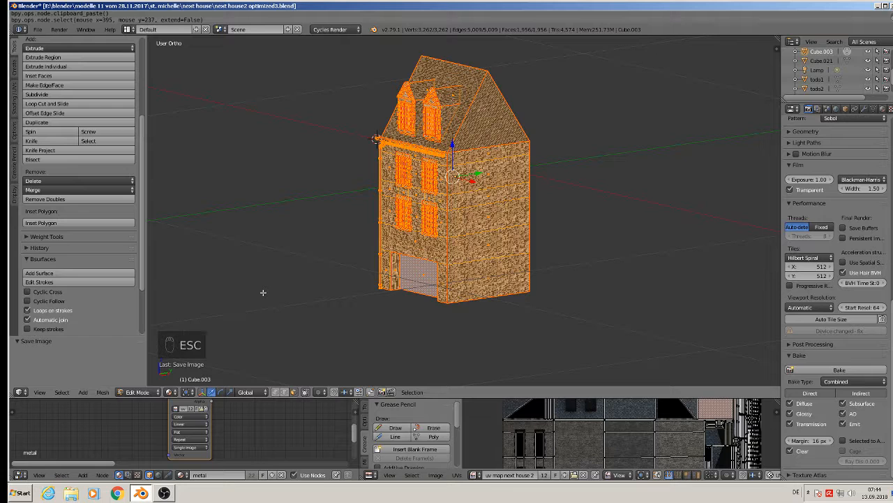
pyautogui.press('Tab')
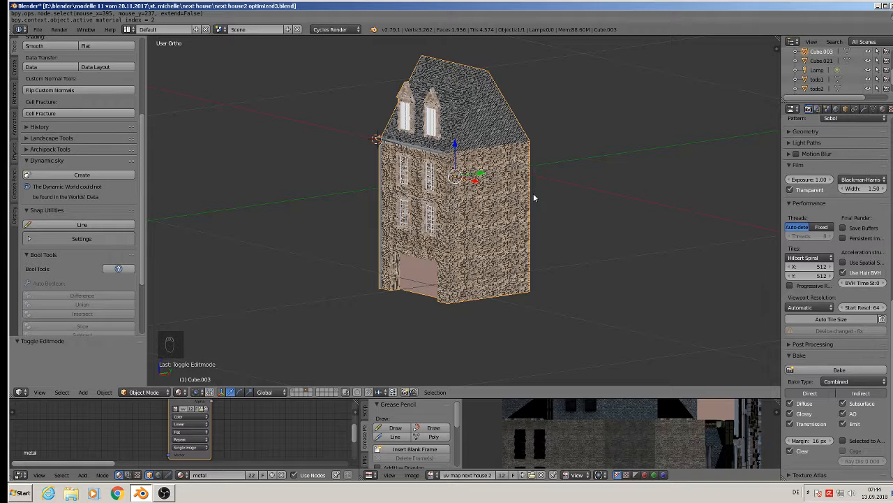
# Step: Remove all material slots from the house, from metal and shop through to the stone and wall materials
pyautogui.click(882, 109)
pyautogui.rightClick(497, 134)
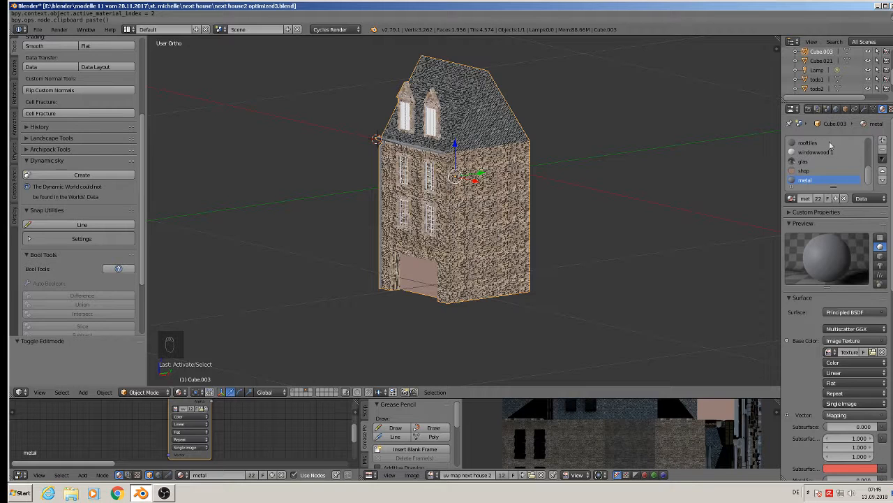
pyautogui.click(882, 150)
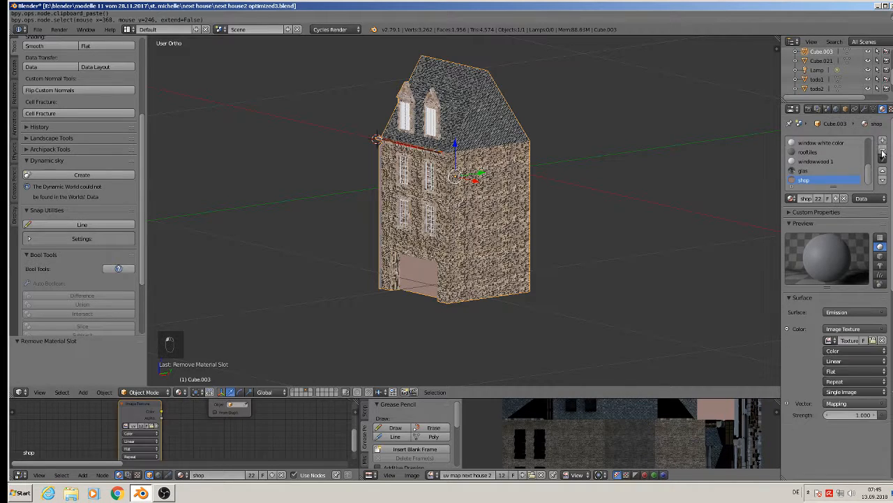
pyautogui.click(883, 149)
pyautogui.click(882, 149)
pyautogui.click(882, 150)
pyautogui.click(882, 152)
pyautogui.click(882, 152)
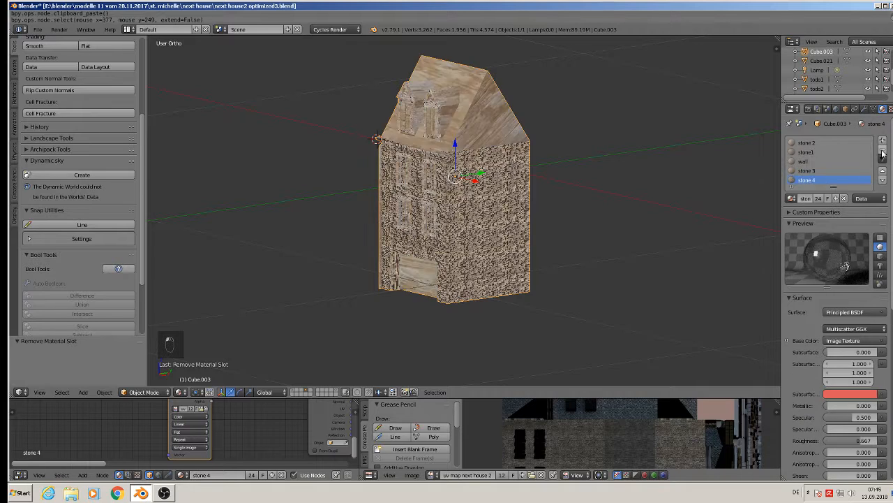
pyautogui.click(882, 152)
pyautogui.click(882, 153)
pyautogui.click(882, 152)
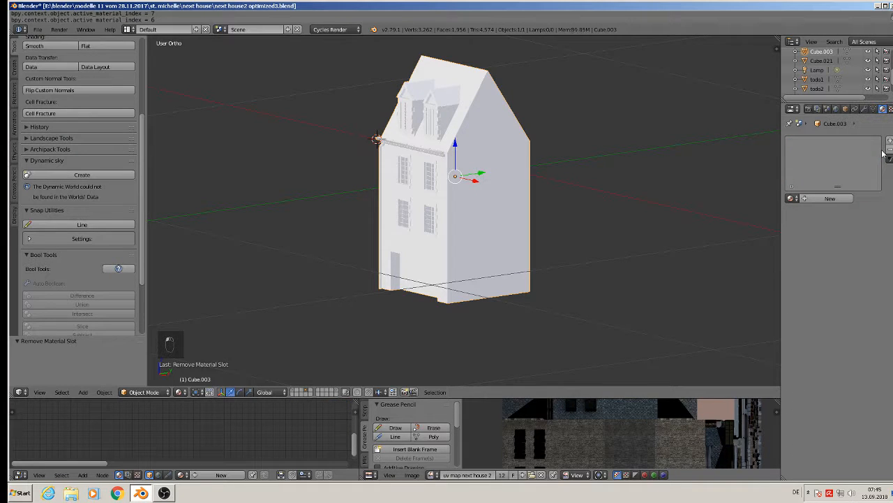
# Step: Create a new material on the house and set its surface shader to Principled BSDF
pyautogui.moveTo(549, 194); pyautogui.dragTo(575, 206, button='middle')
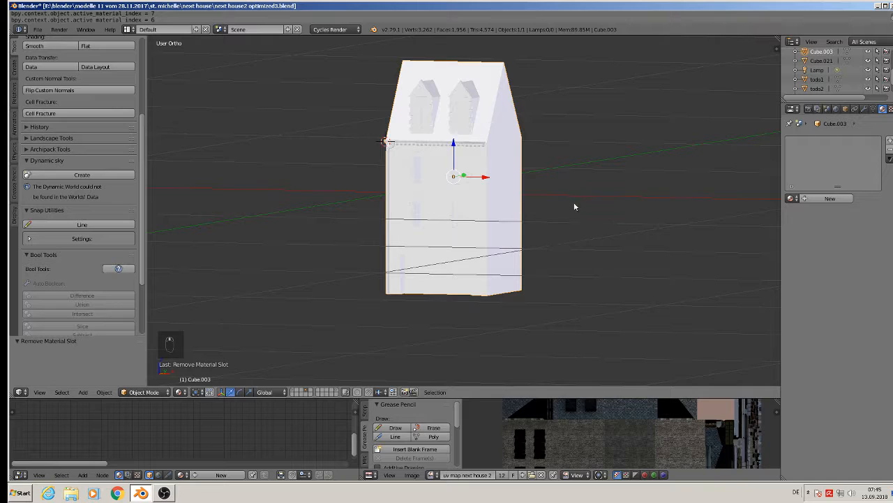
pyautogui.click(830, 199)
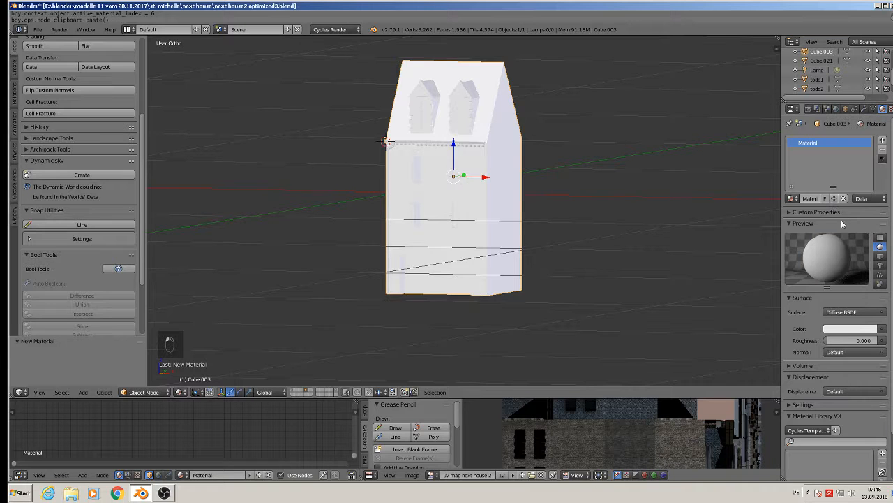
pyautogui.click(832, 313)
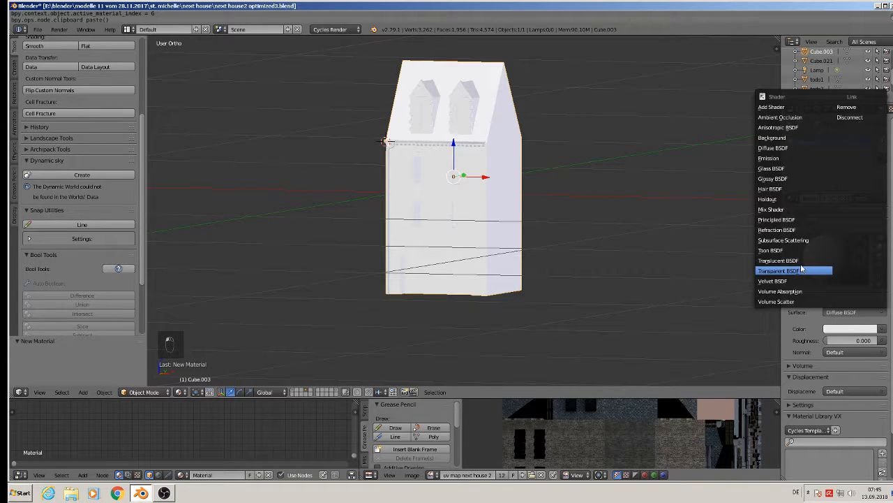
pyautogui.click(803, 219)
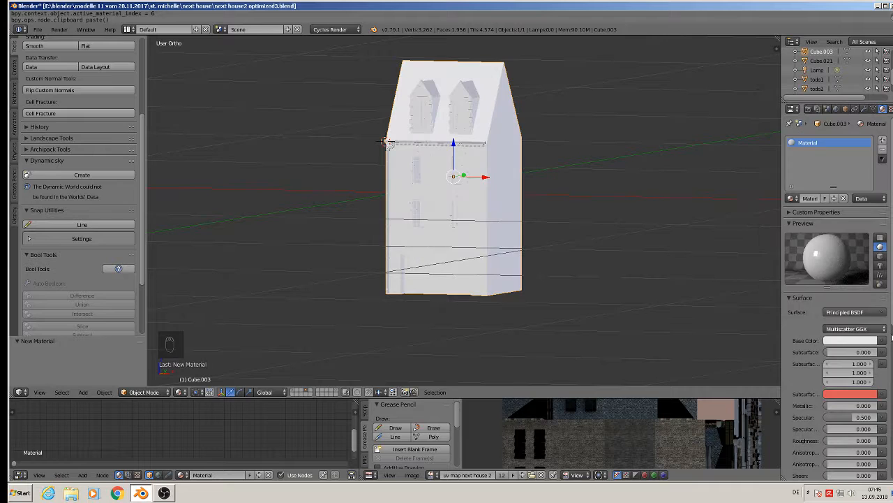
# Step: Use an Image Texture as the material's base color and load uv map next house 2.jpg into it
pyautogui.click(884, 341)
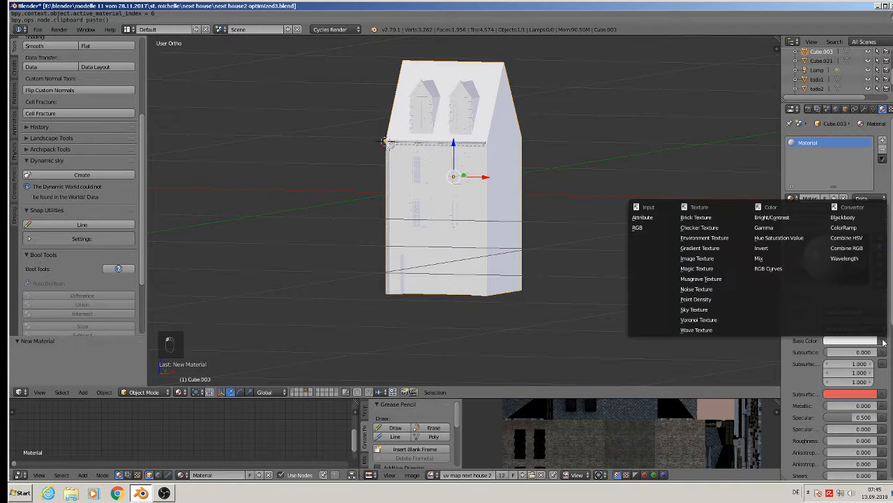
pyautogui.click(701, 258)
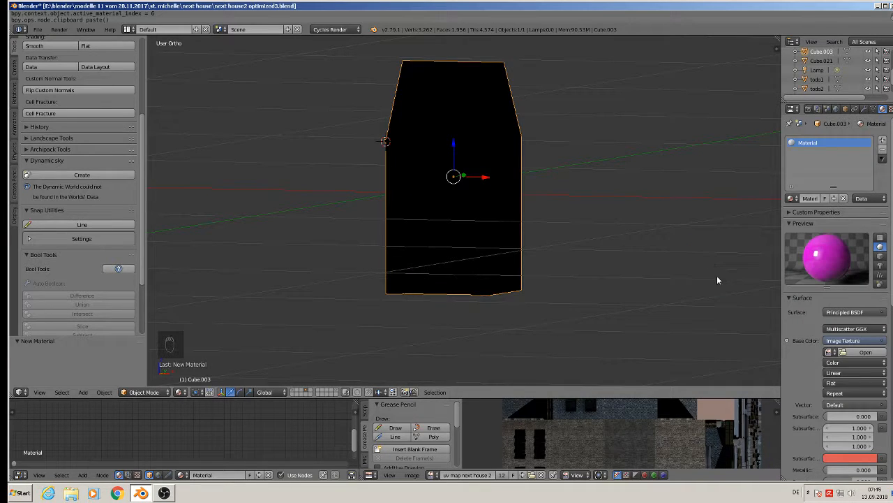
pyautogui.click(866, 352)
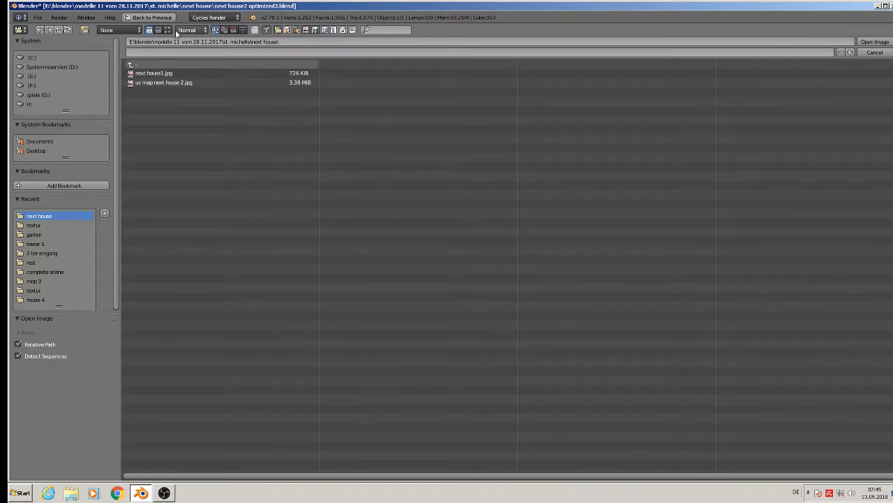
pyautogui.click(166, 30)
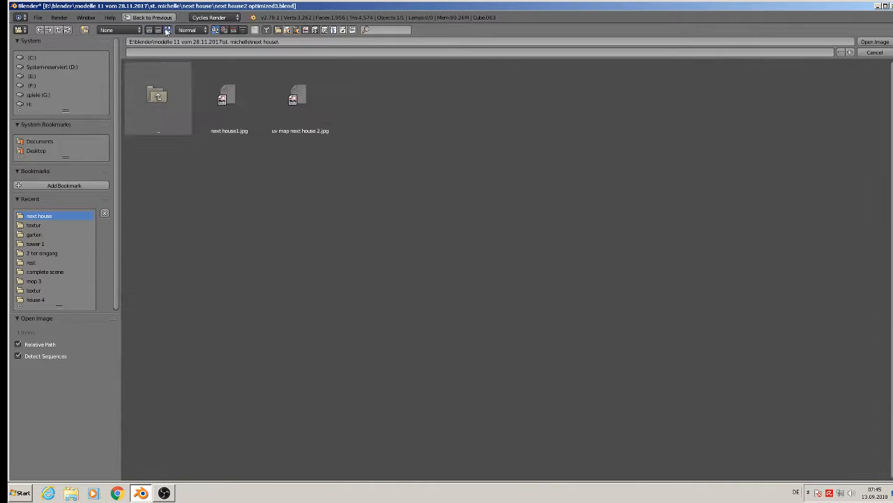
pyautogui.doubleClick(299, 97)
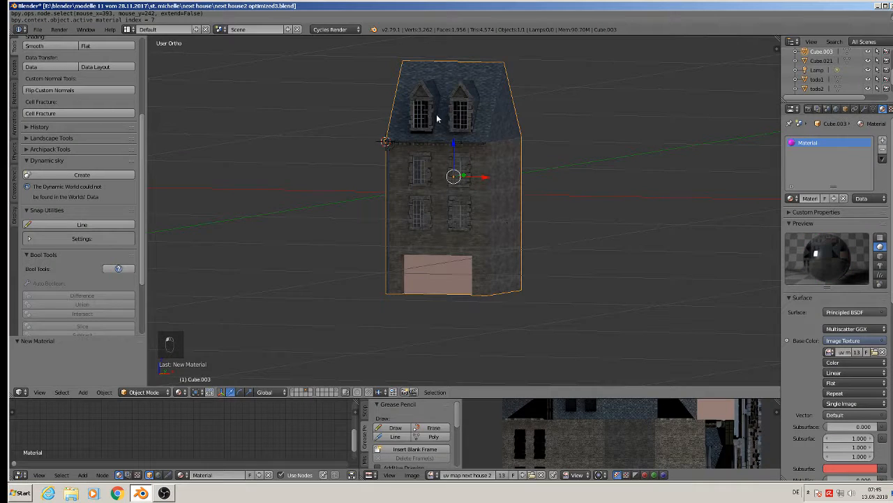
# Step: Set the material's roughness to 0.852 and inspect the baked facade, windows and shop opening
pyautogui.moveTo(520, 299)
pyautogui.mouseDown(button='middle')
pyautogui.moveTo(556, 314)
pyautogui.moveTo(598, 301)
pyautogui.moveTo(528, 299)
pyautogui.mouseUp(button='middle')
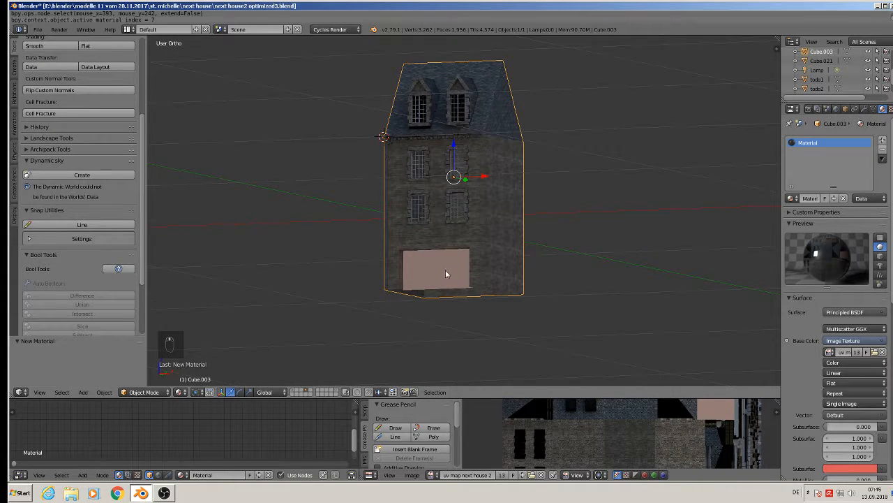
pyautogui.scroll(4, 484, 330)
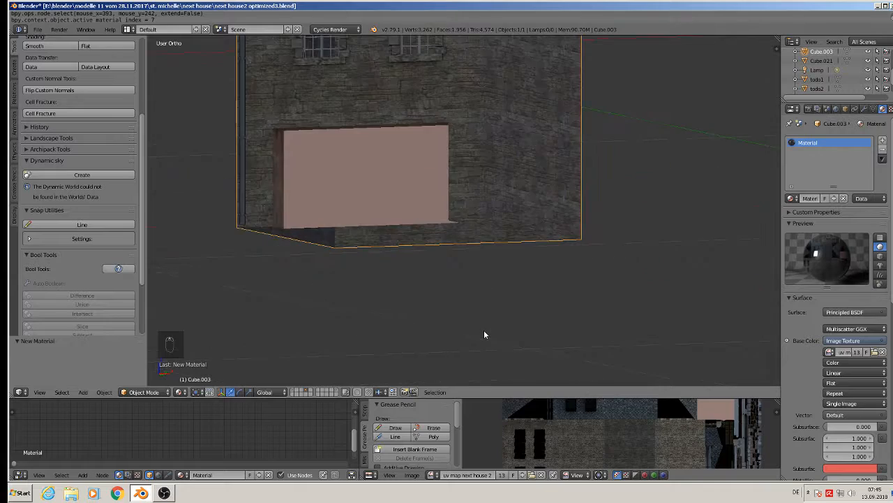
pyautogui.moveTo(485, 299); pyautogui.dragTo(486, 341, button='middle')
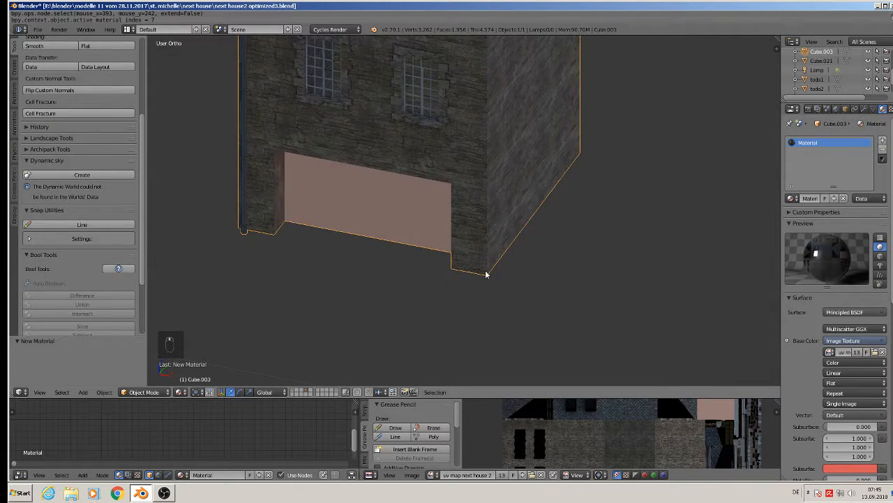
pyautogui.keyDown('shift'); pyautogui.moveTo(488, 273); pyautogui.dragTo(509, 114, button='middle'); pyautogui.keyUp('shift')
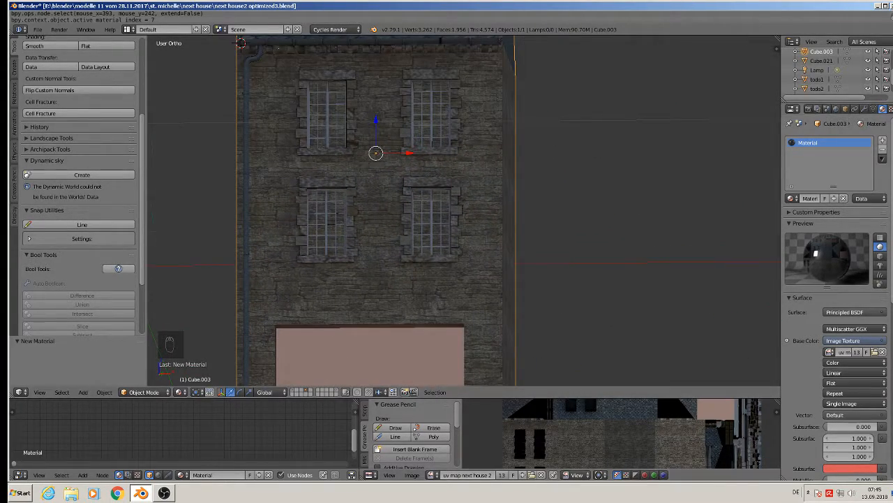
pyautogui.scroll(-3, 862, 395)
pyautogui.scroll(-3, 862, 396)
pyautogui.moveTo(852, 365); pyautogui.dragTo(892, 365)
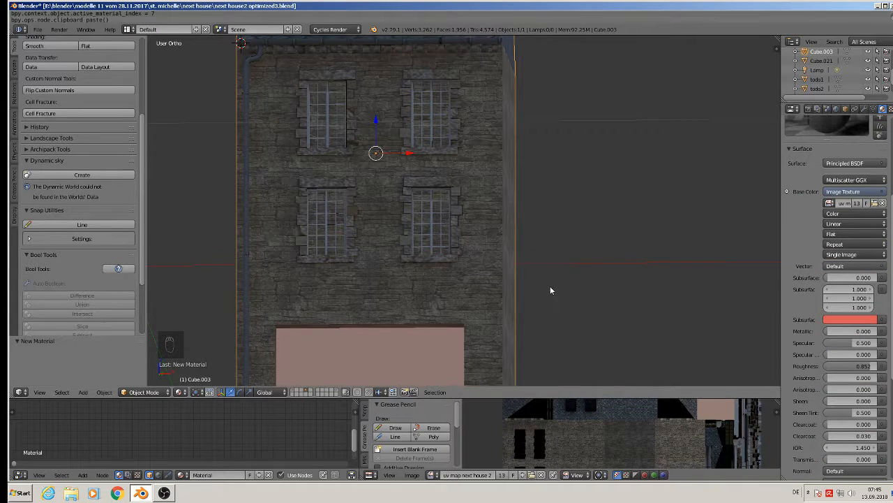
pyautogui.moveTo(550, 285); pyautogui.dragTo(403, 237, button='middle')
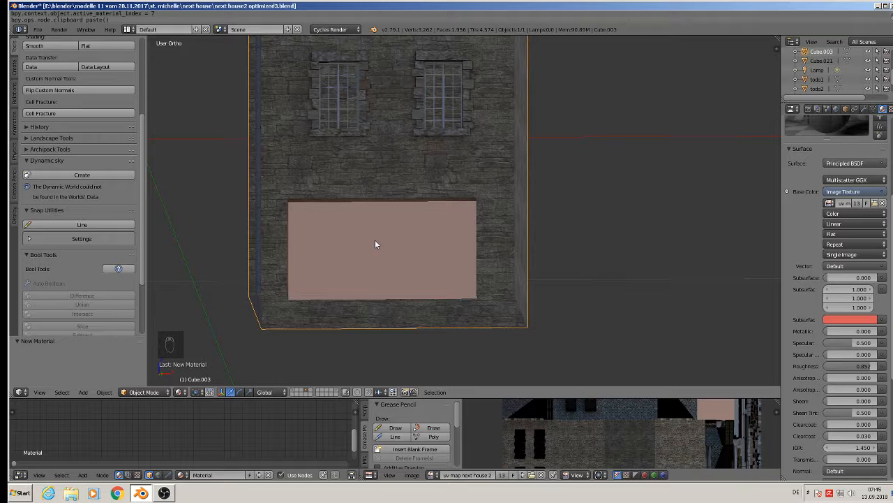
pyautogui.scroll(-2, 649, 433)
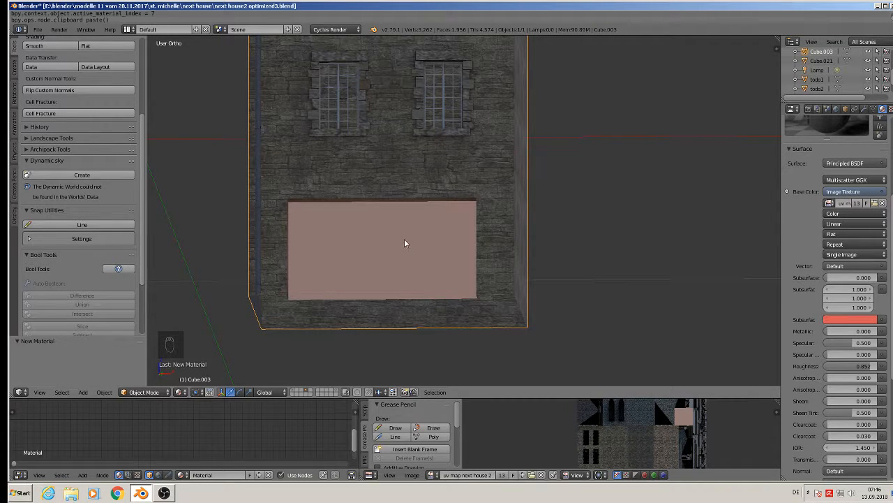
pyautogui.moveTo(393, 225); pyautogui.dragTo(424, 303, button='middle')
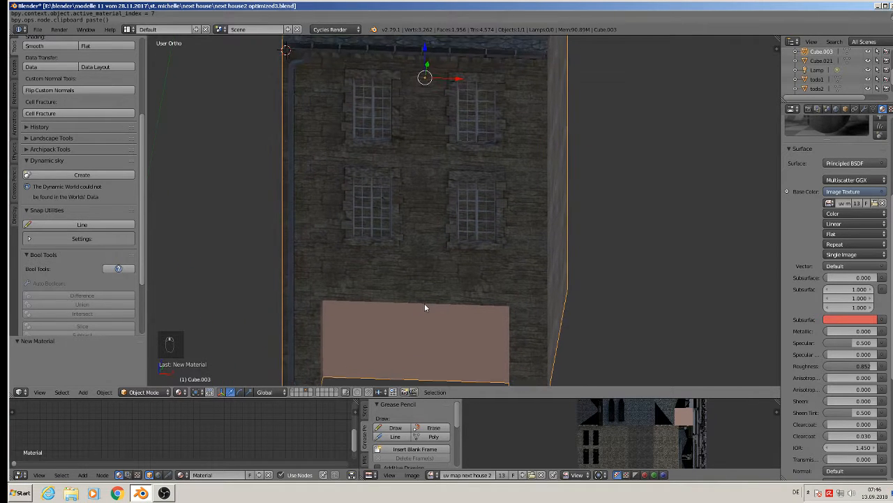
# Step: Undo the new material, the slot removals and the preceding material node changes, back to the glas material
pyautogui.hotkey('ctrl', 'z')
pyautogui.hotkey('ctrl', 'z')
pyautogui.hotkey('ctrl', 'z')
pyautogui.hotkey('ctrl', 'z')
pyautogui.hotkey('ctrl', 'z')
pyautogui.hotkey('ctrl', 'z')
pyautogui.hotkey('ctrl', 'z')
pyautogui.hotkey('ctrl', 'z')
pyautogui.hotkey('ctrl', 'z')
pyautogui.hotkey('ctrl', 'z')
pyautogui.hotkey('ctrl', 'z')
pyautogui.hotkey('ctrl', 'z')
pyautogui.hotkey('ctrl', 'z')
pyautogui.hotkey('ctrl', 'z')
pyautogui.hotkey('ctrl', 'z')
pyautogui.hotkey('ctrl', 'z')
pyautogui.hotkey('ctrl', 'z')
pyautogui.hotkey('ctrl', 'z')
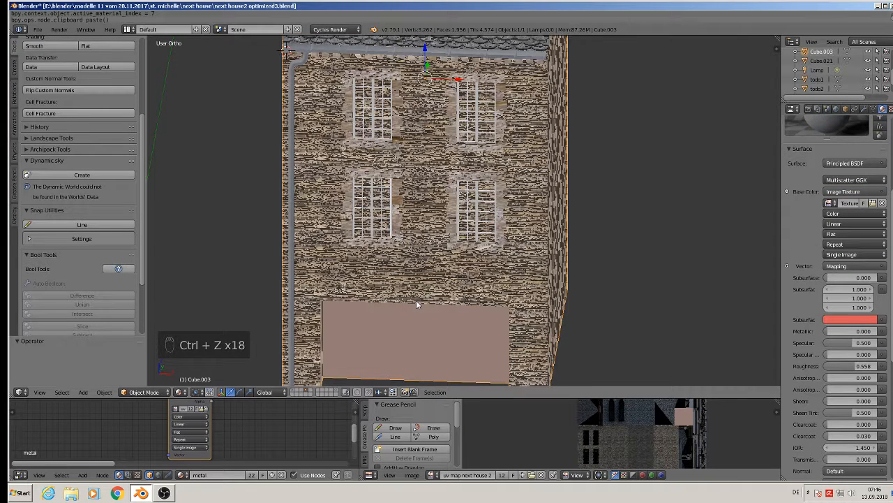
pyautogui.hotkey('ctrl', 'z')
pyautogui.hotkey('ctrl', 'z')
pyautogui.hotkey('ctrl', 'z')
pyautogui.hotkey('ctrl', 'z')
pyautogui.hotkey('ctrl', 'z')
pyautogui.hotkey('ctrl', 'z')
pyautogui.hotkey('ctrl', 'z')
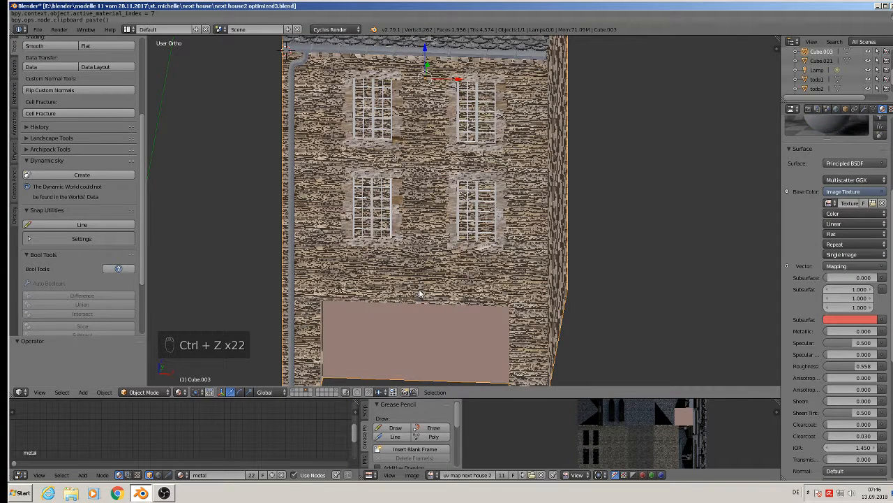
pyautogui.hotkey('ctrl', 'z')
pyautogui.hotkey('ctrl', 'z')
pyautogui.hotkey('ctrl', 'z')
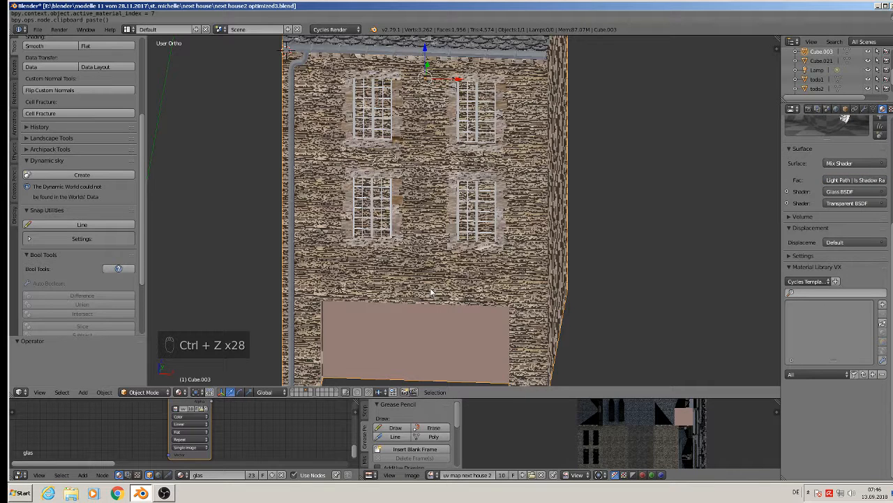
# Step: Enter Edit Mode on the house and select the large shop-front face on the ground floor
pyautogui.scroll(5, 864, 200)
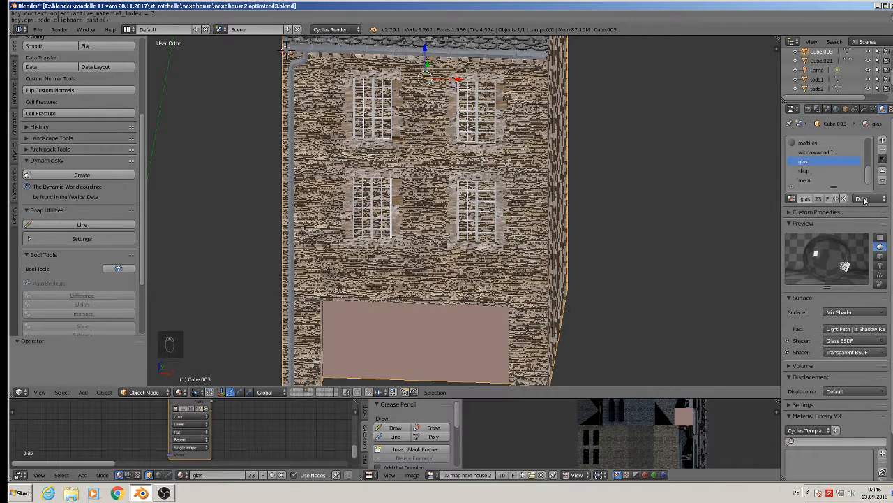
pyautogui.scroll(-3, 864, 199)
pyautogui.scroll(3, 864, 200)
pyautogui.press('Tab')
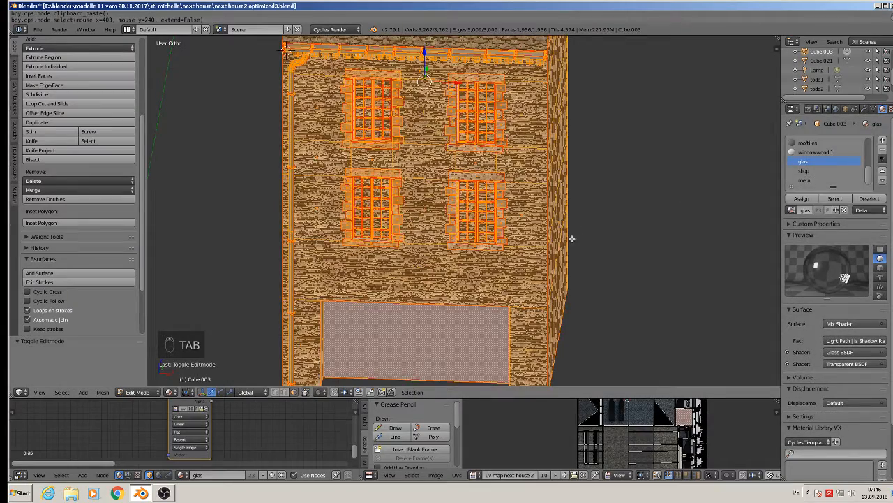
pyautogui.moveTo(572, 239); pyautogui.dragTo(538, 248, button='middle')
pyautogui.rightClick(426, 351)
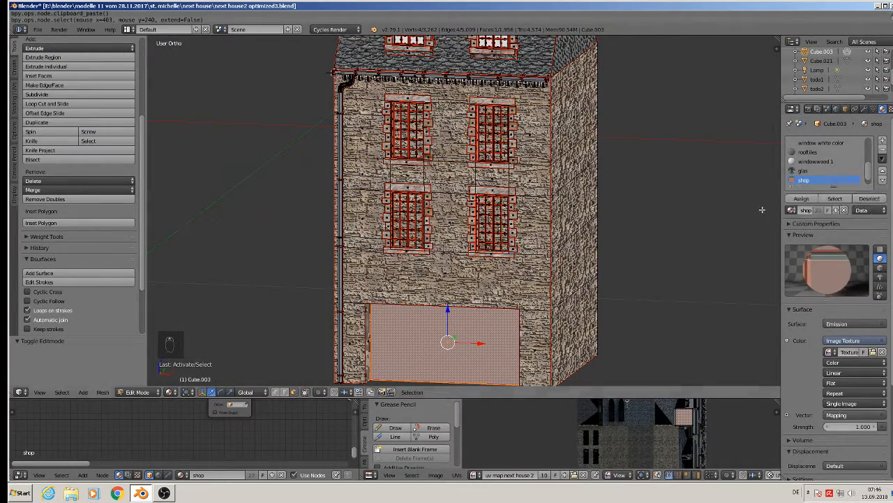
# Step: Copy the image texture node from the glas material and paste it into the shop material's node tree
pyautogui.scroll(3, 256, 440)
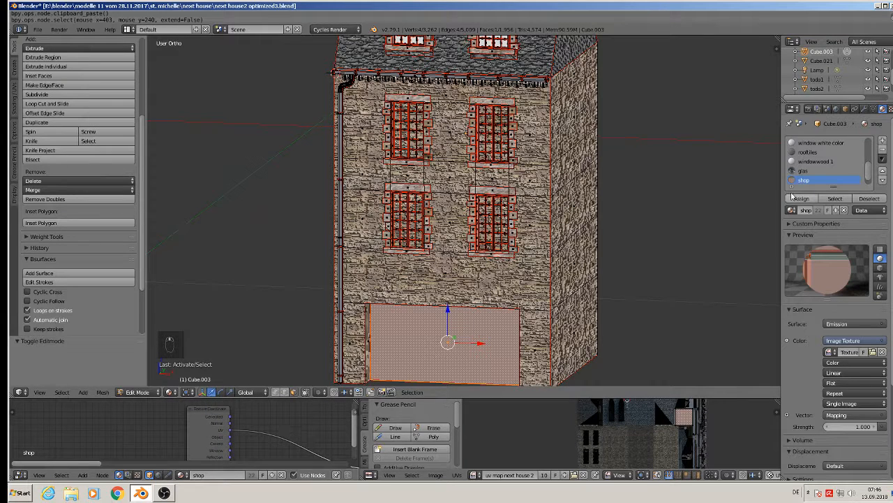
pyautogui.click(810, 171)
pyautogui.moveTo(183, 450); pyautogui.dragTo(187, 412)
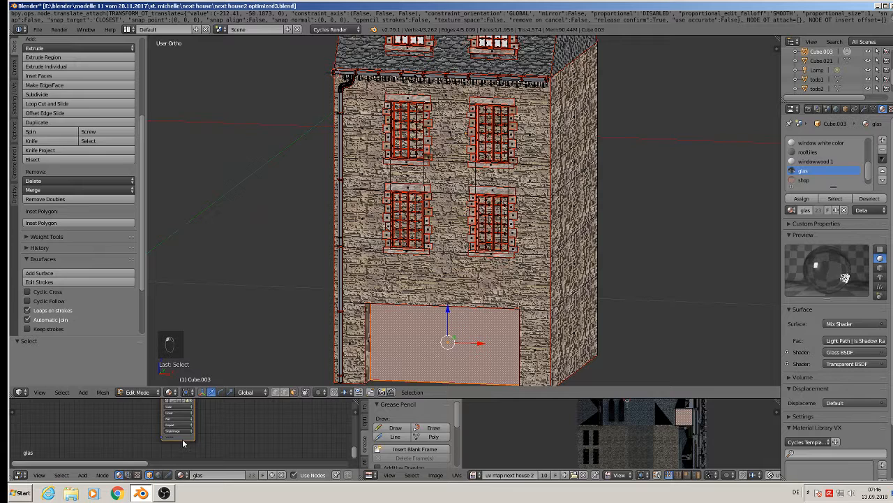
pyautogui.hotkey('ctrl', 'c')
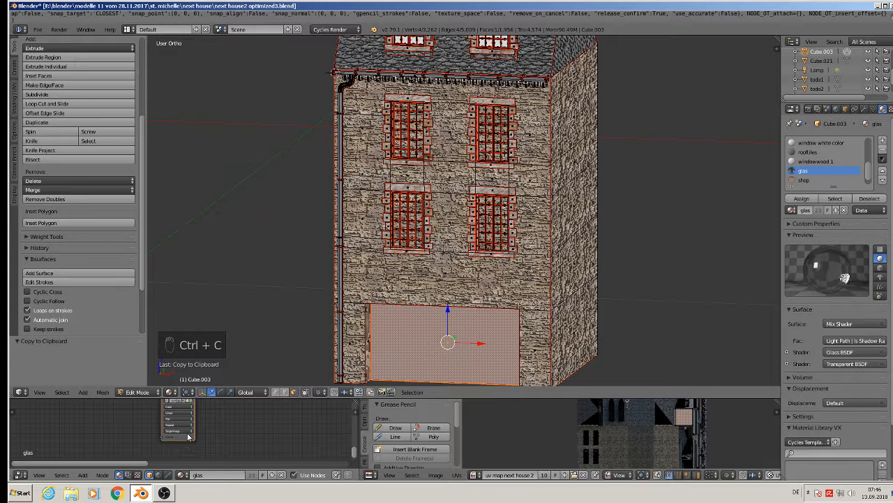
pyautogui.click(805, 180)
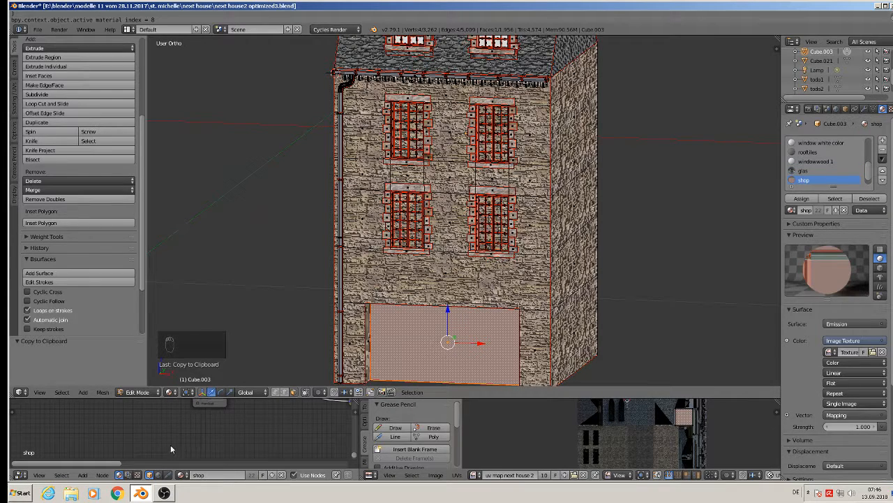
pyautogui.moveTo(205, 426); pyautogui.dragTo(283, 434, button='middle')
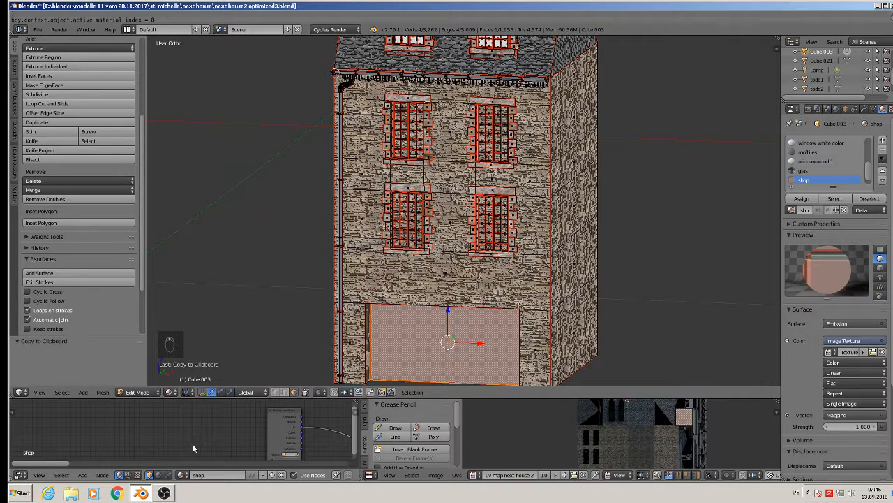
pyautogui.hotkey('ctrl', 'v')
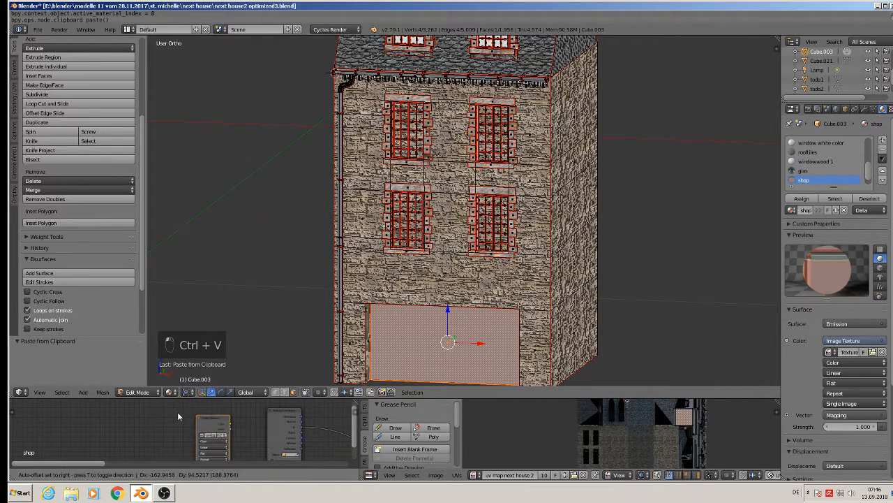
pyautogui.click(178, 417)
pyautogui.keyDown('shift'); pyautogui.scroll(-4, 553, 213); pyautogui.keyUp('shift')
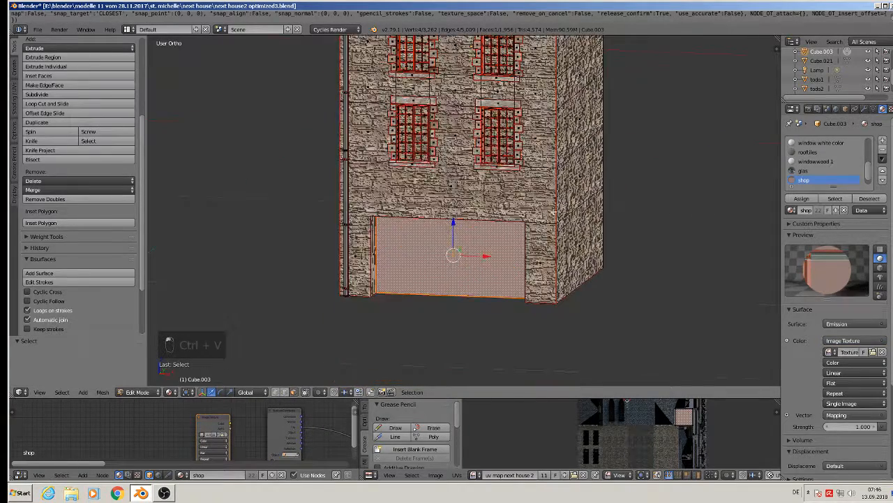
# Step: Examine the shop-front face and the location, rotation and scale values of the shop material's Mapping node
pyautogui.moveTo(553, 213); pyautogui.dragTo(552, 246, button='middle')
pyautogui.moveTo(301, 428); pyautogui.dragTo(245, 415, button='middle')
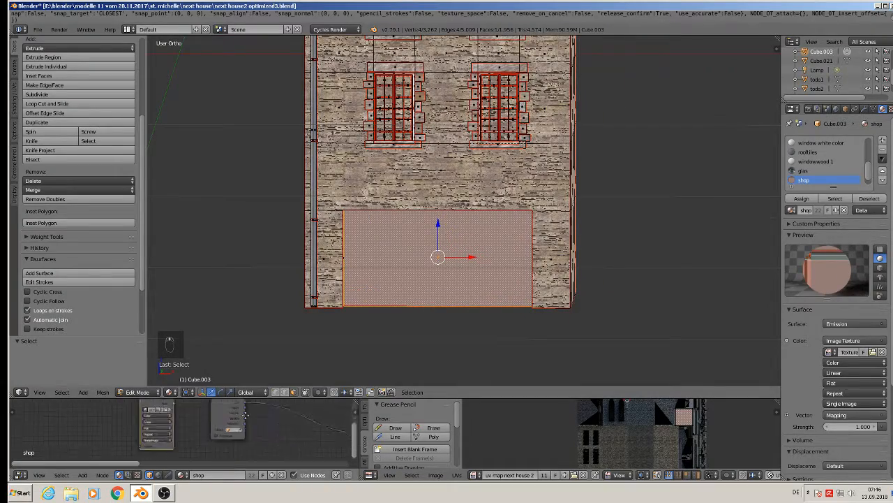
pyautogui.scroll(5, 245, 414)
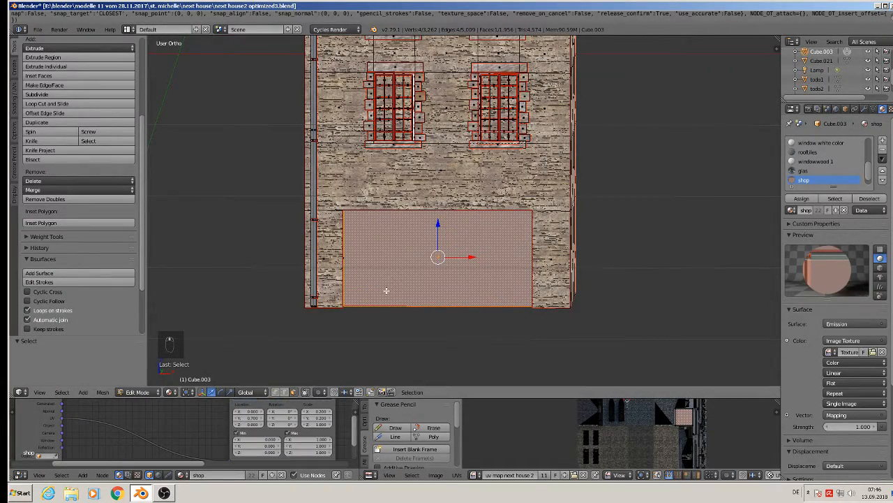
pyautogui.scroll(2, 381, 270)
pyautogui.scroll(1, 382, 271)
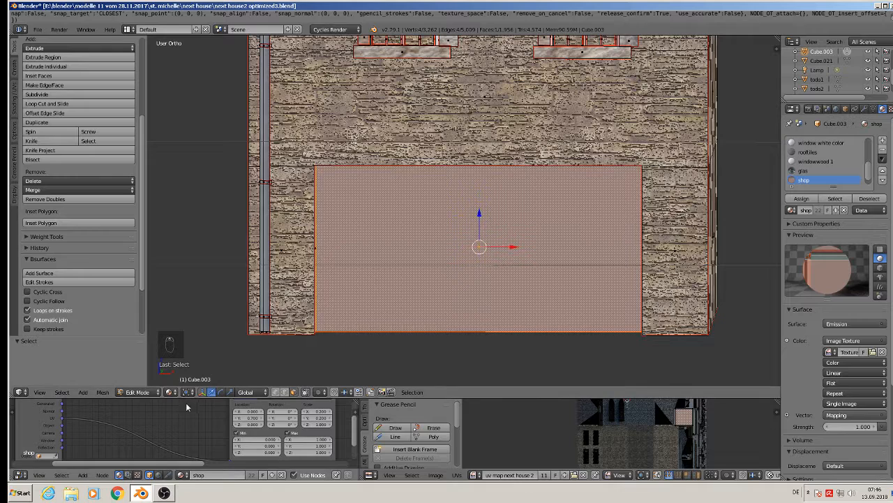
pyautogui.moveTo(332, 436); pyautogui.dragTo(312, 451, button='middle')
pyautogui.scroll(1, 311, 450)
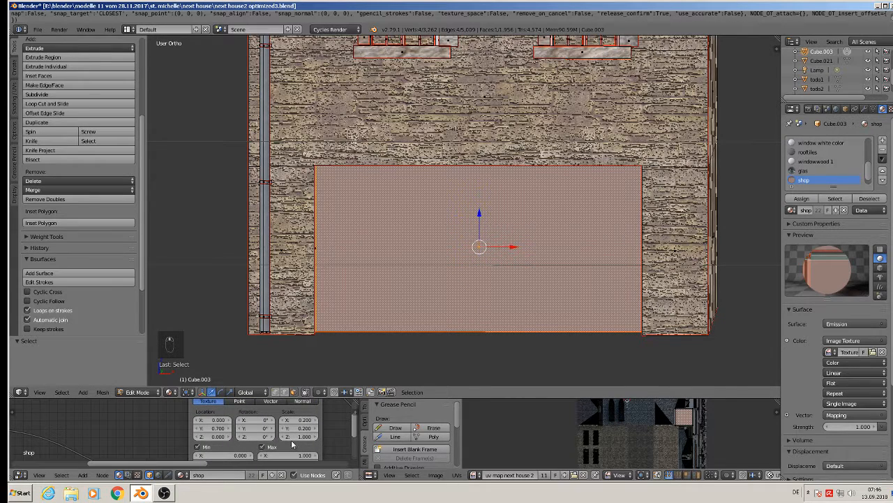
pyautogui.scroll(1, 269, 441)
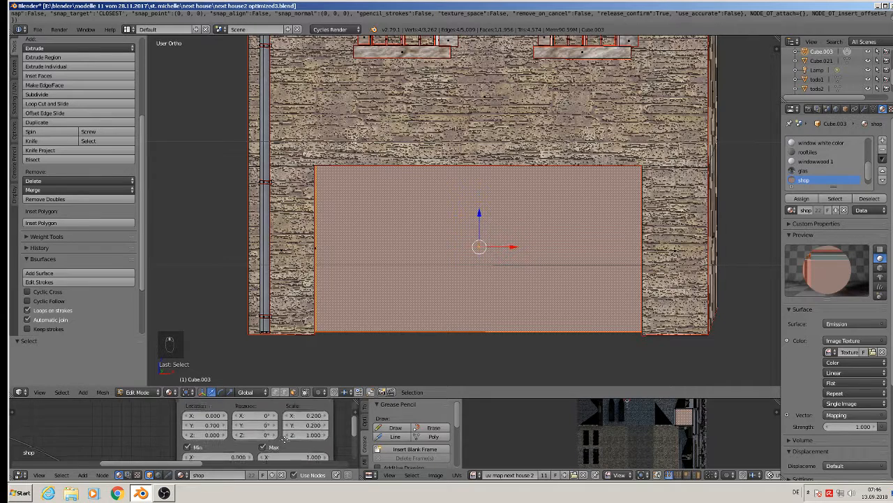
pyautogui.moveTo(282, 437); pyautogui.dragTo(257, 447, button='middle')
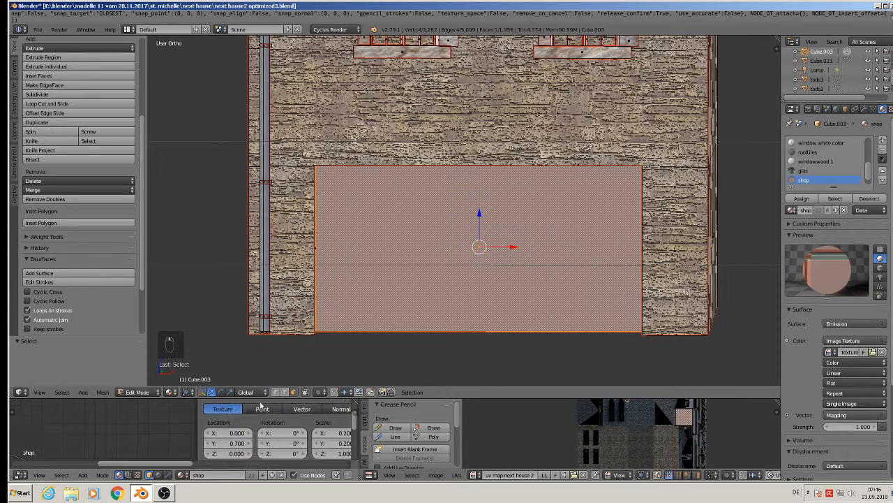
# Step: Display TexturesCom_Shops0199_S.jpg in the UV editor for the selected shop-front face
pyautogui.click(473, 475)
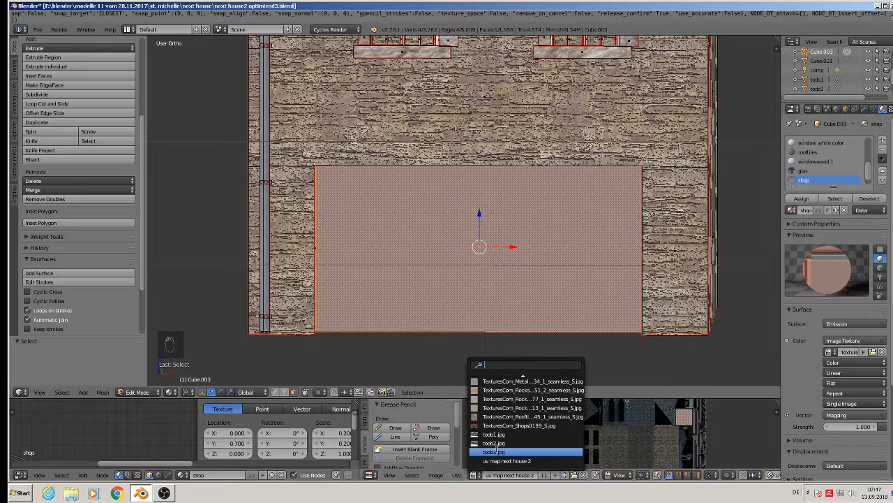
pyautogui.click(509, 425)
pyautogui.scroll(3, 597, 433)
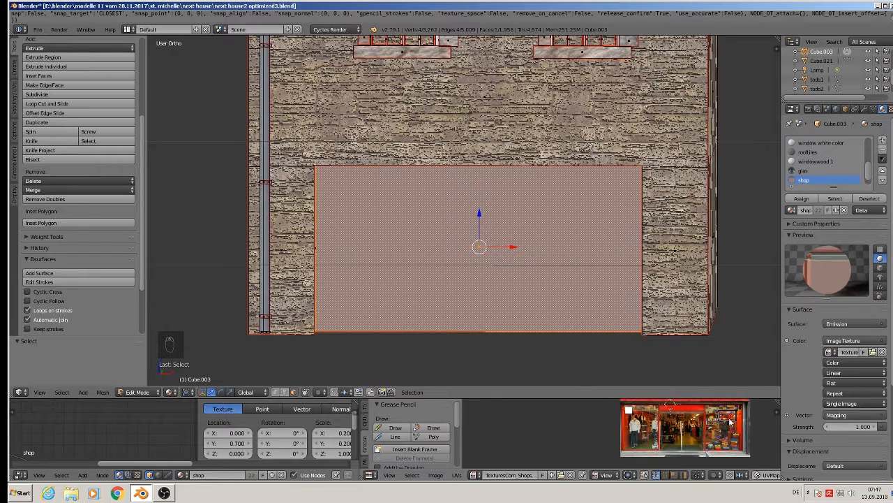
pyautogui.press('a')
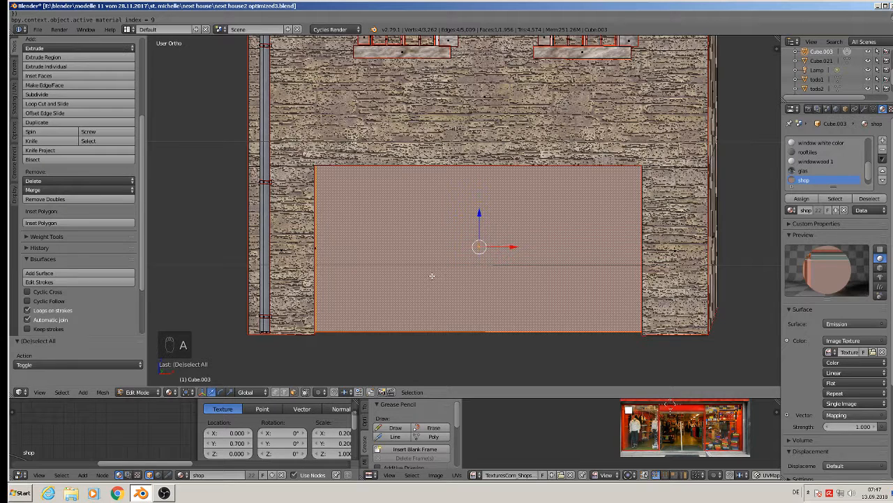
pyautogui.press('s')
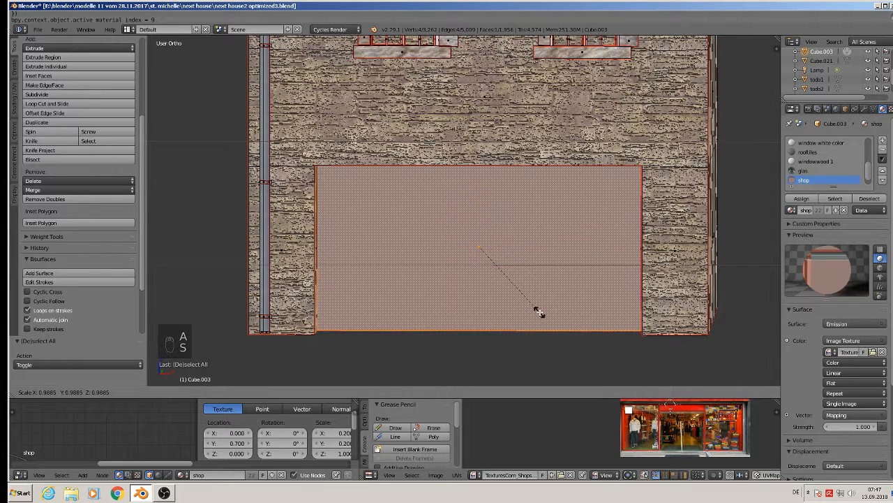
pyautogui.rightClick(510, 339)
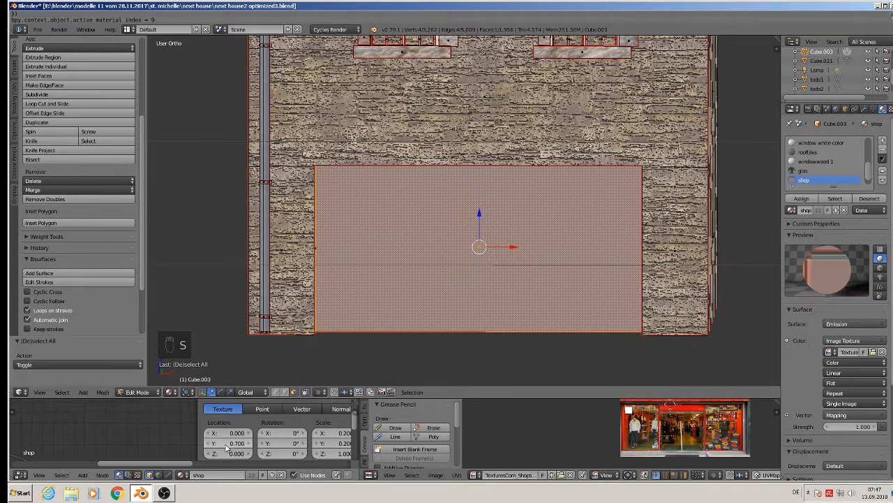
# Step: Try to raise the Y location of the shop material's Mapping node, and close the crashed program
pyautogui.moveTo(233, 443); pyautogui.dragTo(265, 443)
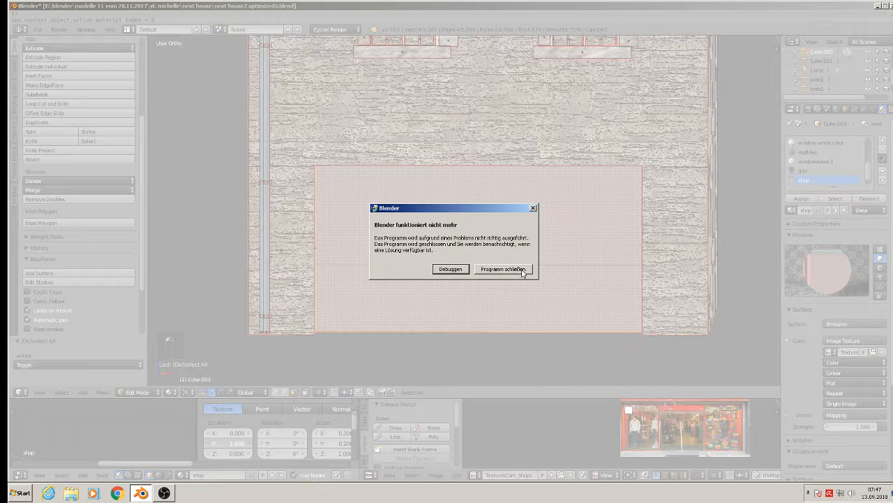
pyautogui.click(522, 271)
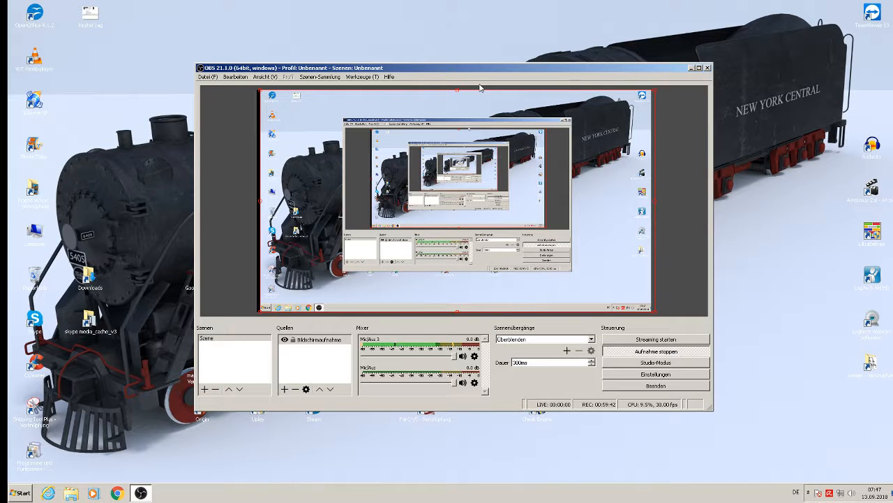
# Step: Uncover the desktop shortcuts, open the st. michelle folder in Windows Explorer and enter its next house subfolder
pyautogui.moveTo(479, 70); pyautogui.dragTo(426, 408)
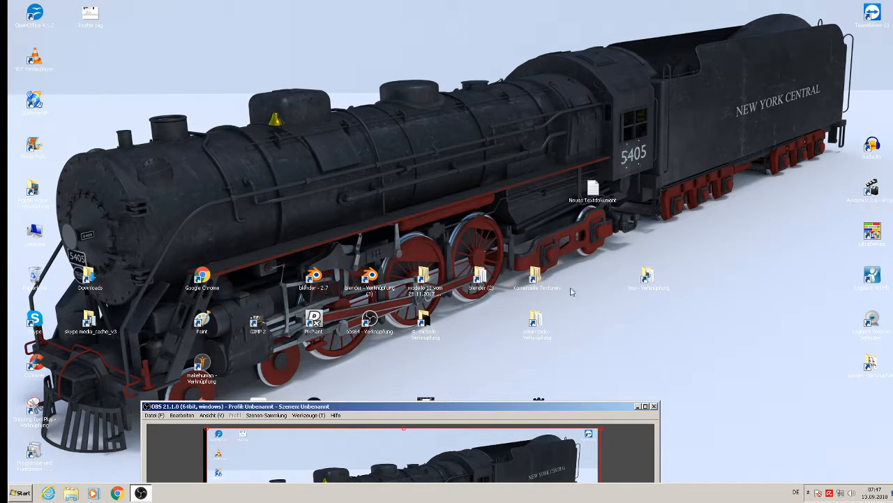
pyautogui.click(434, 335)
pyautogui.doubleClick(434, 336)
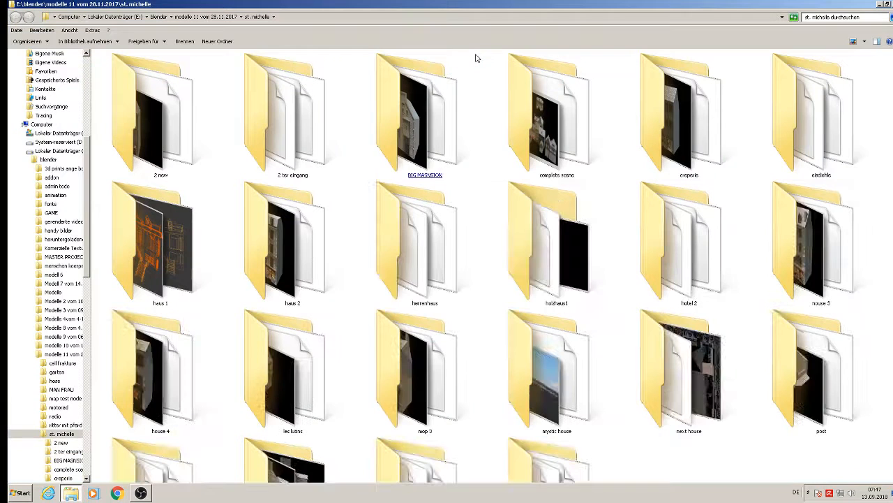
pyautogui.click(476, 58)
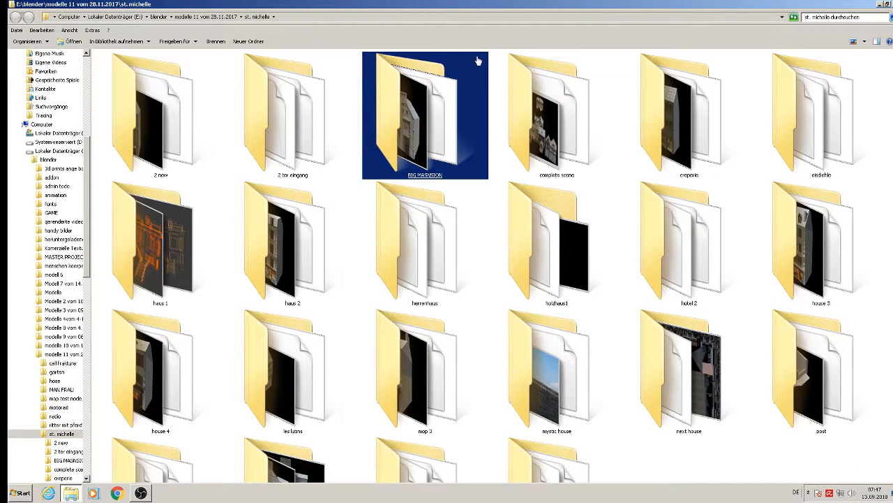
pyautogui.click(696, 441)
pyautogui.scroll(-3, 697, 446)
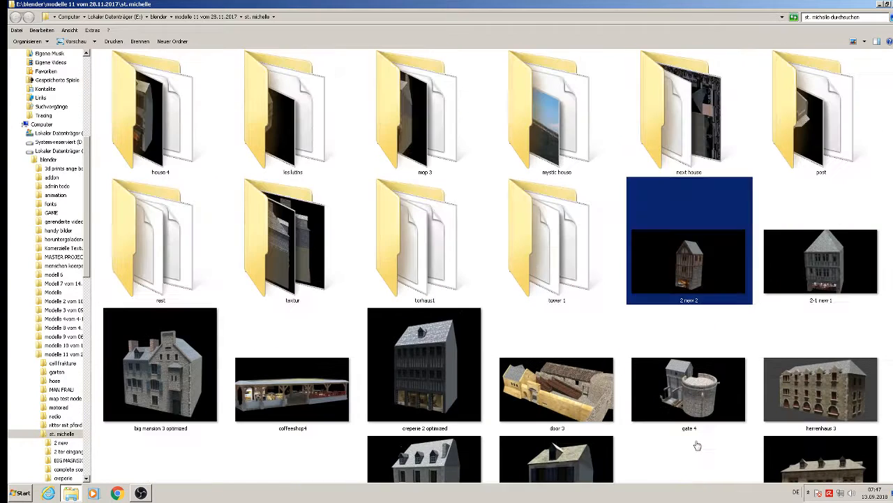
pyautogui.click(695, 445)
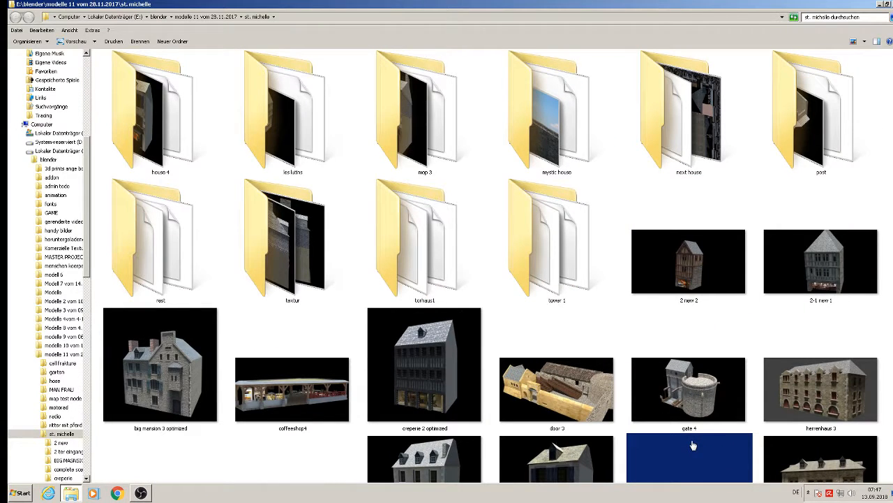
pyautogui.doubleClick(660, 109)
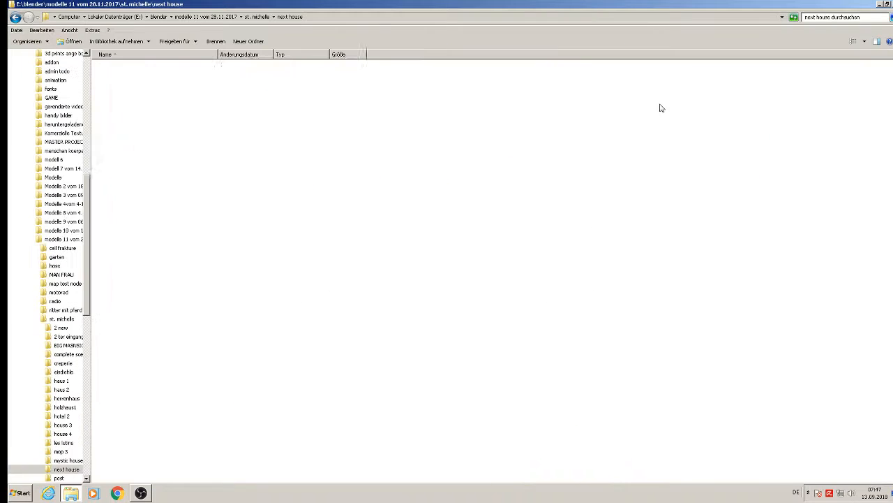
# Step: Show the next house files as extra large thumbnails and examine the uv map next house 2 image in the photo viewer
pyautogui.click(864, 41)
pyautogui.click(865, 8)
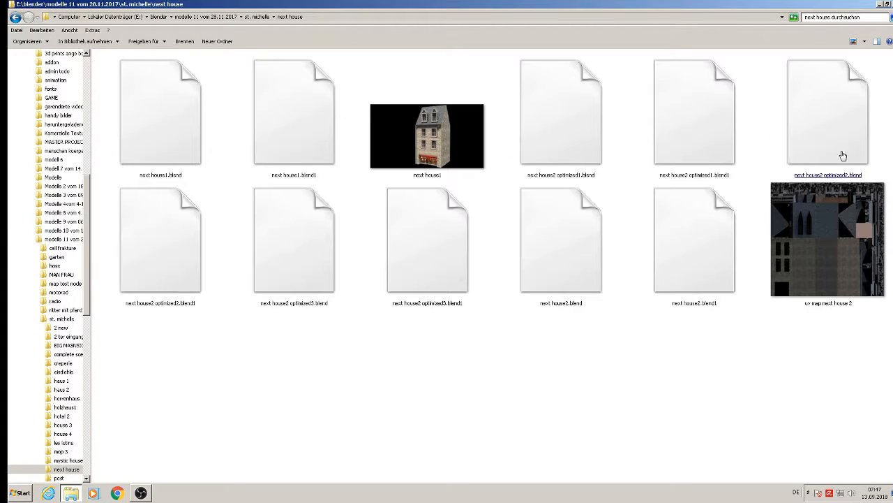
pyautogui.doubleClick(849, 233)
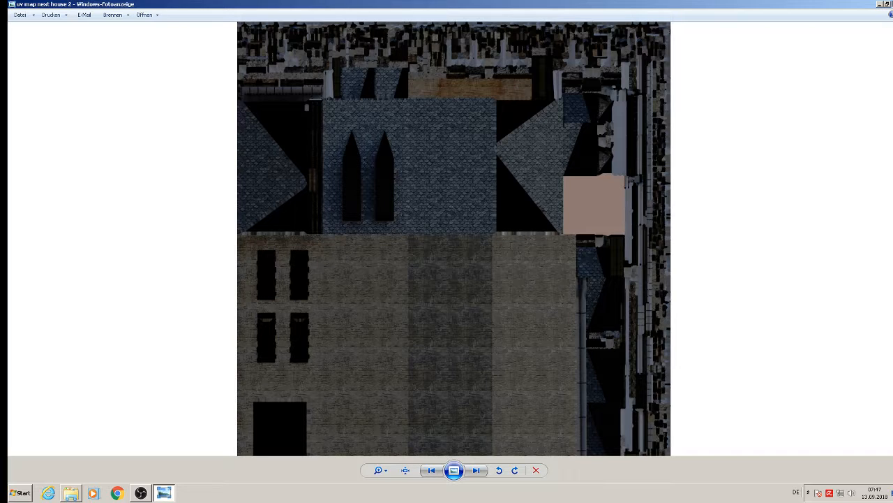
pyautogui.click(888, 4)
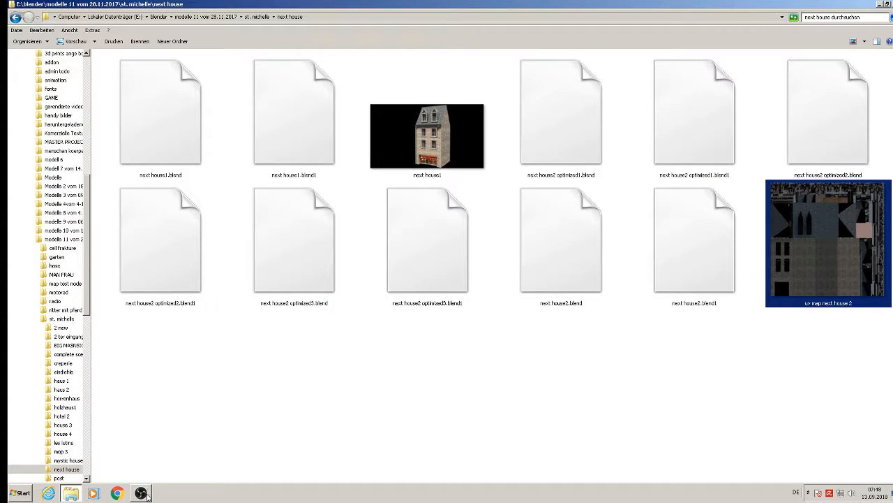